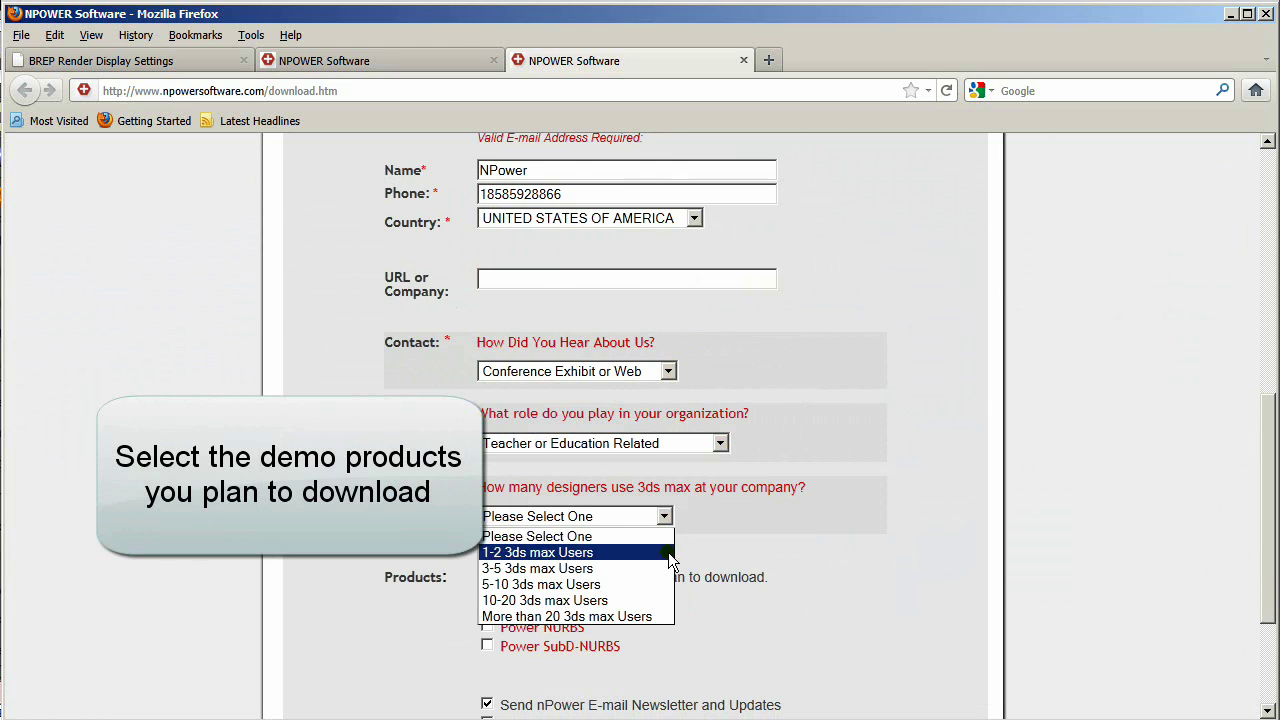
Set the user count to 1-2 3ds max Users, choose Power Translators and Power NURBS, and request the download link.
click(670, 552)
scroll(1266, 568, down, 3)
click(487, 462)
click(487, 481)
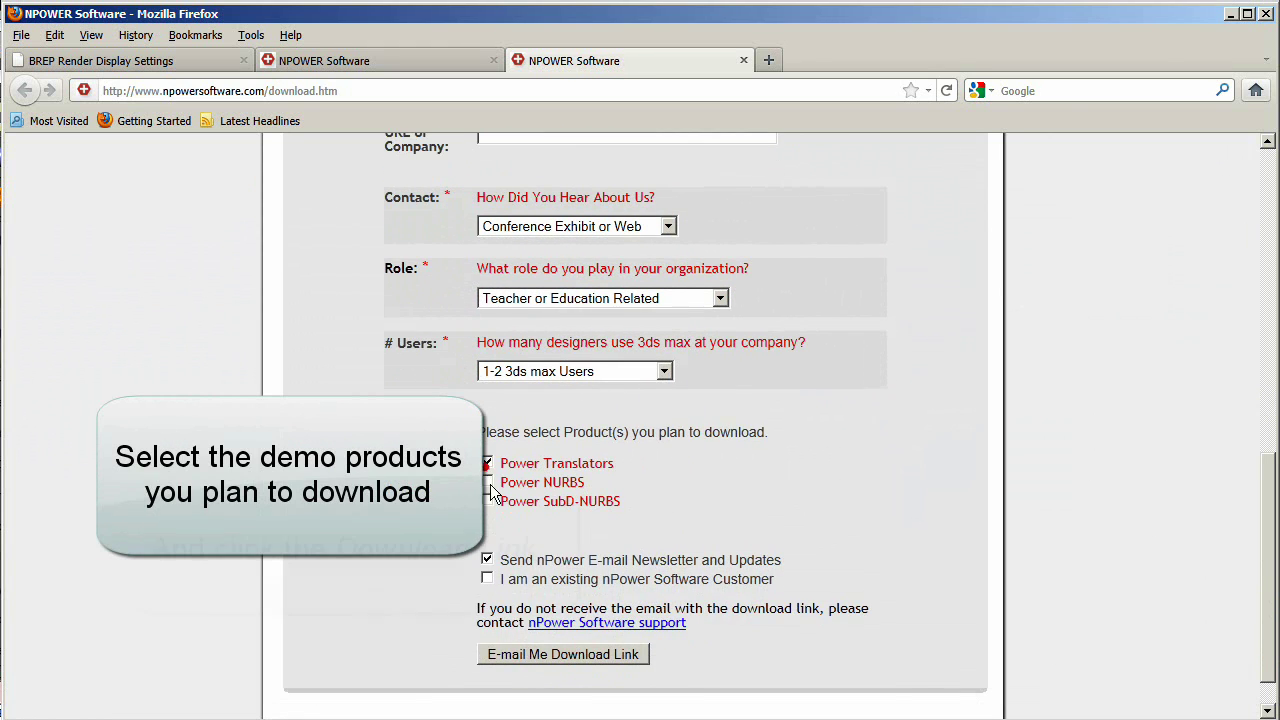
click(584, 655)
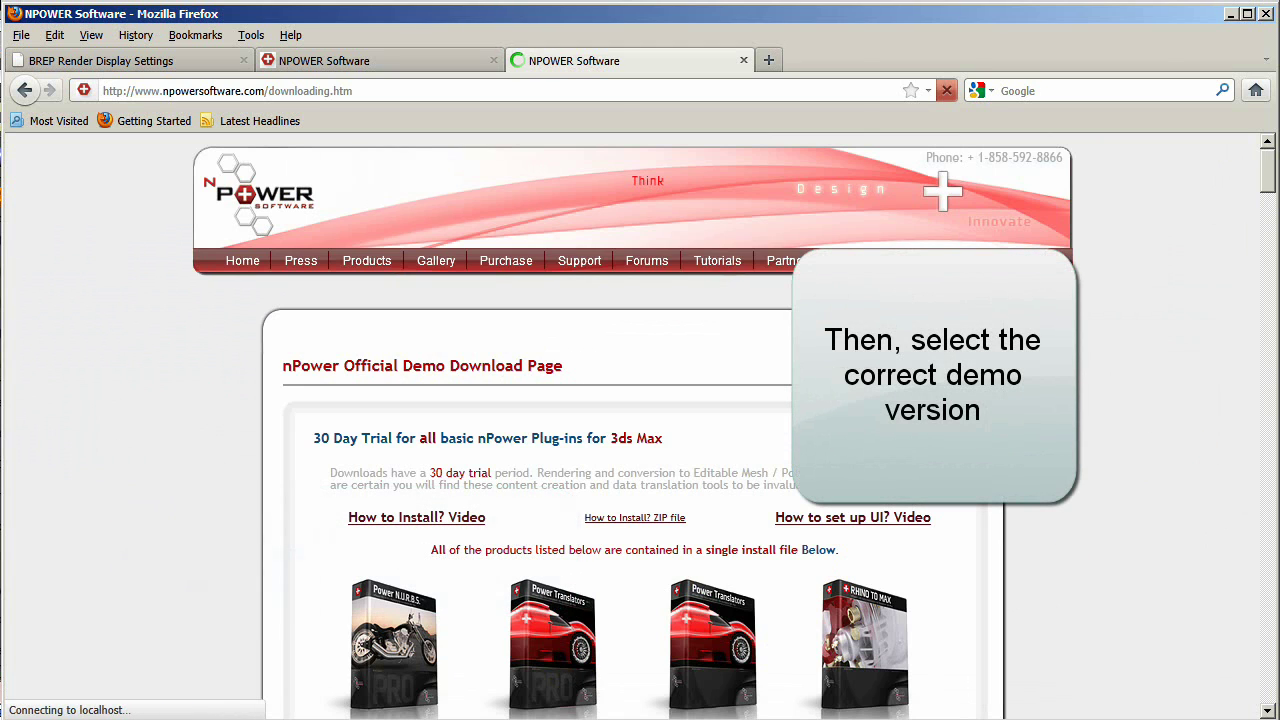
Download the nPower demo installer for Max 2012 32 bit and save it.
drag(1267, 170, 1267, 204)
click(654, 369)
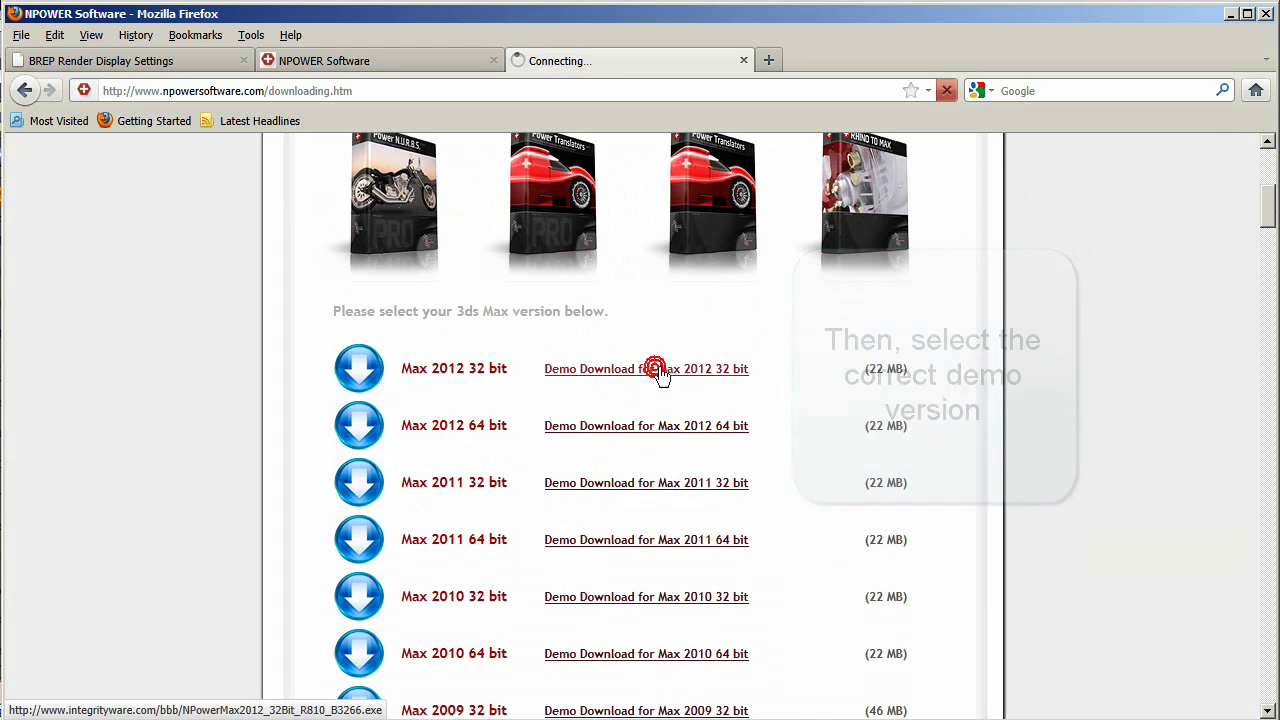
click(726, 426)
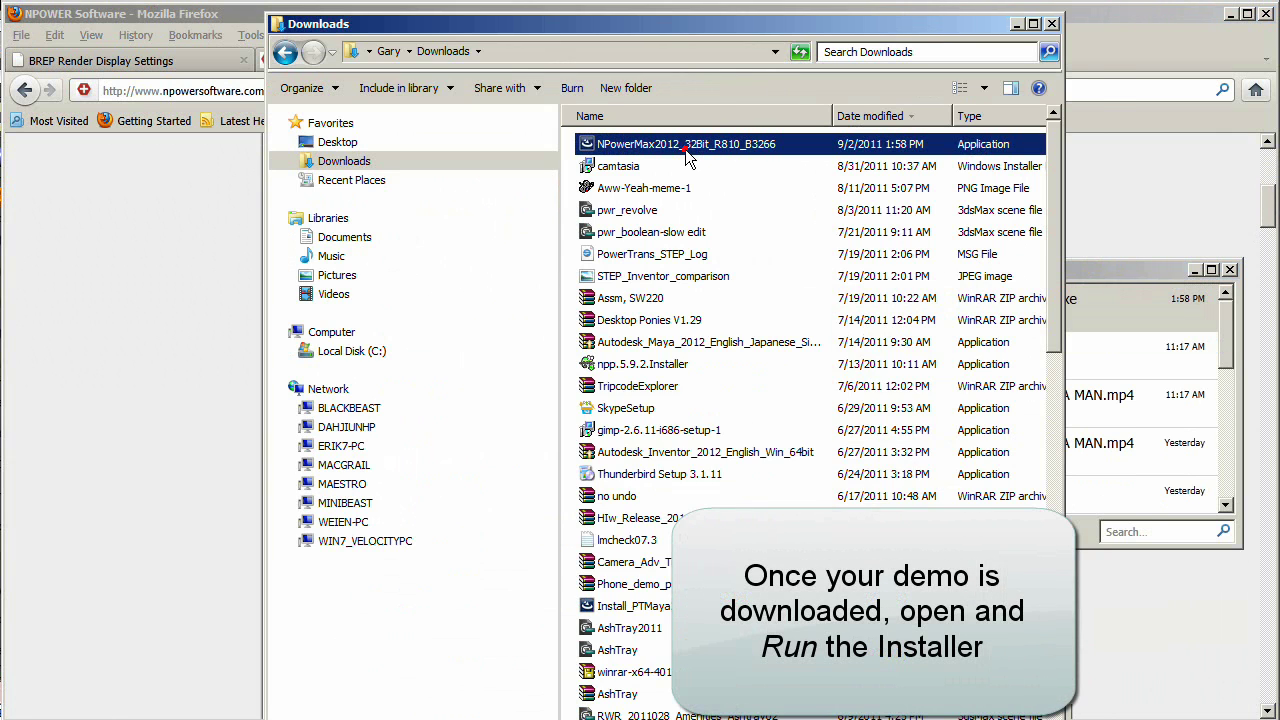
Run the NPowerMax2012_32Bit_R810_B3266 installer and proceed with installing a new instance of the application.
double_click(688, 150)
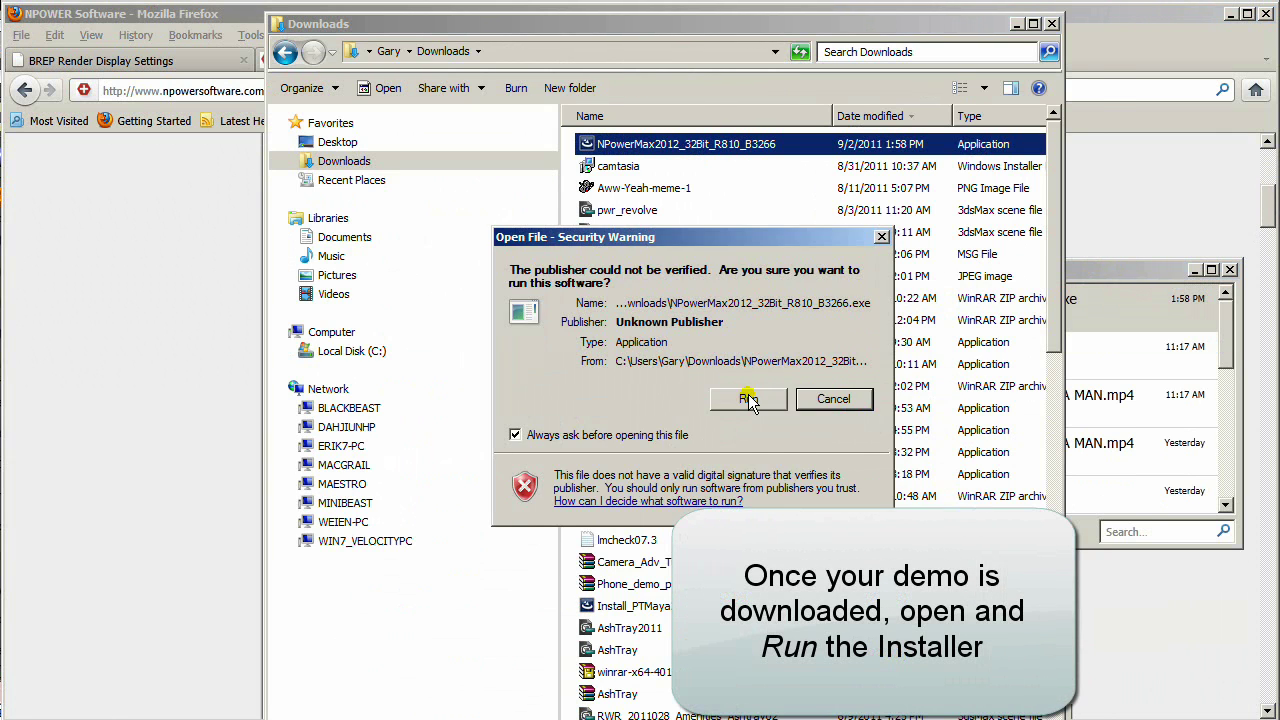
click(748, 394)
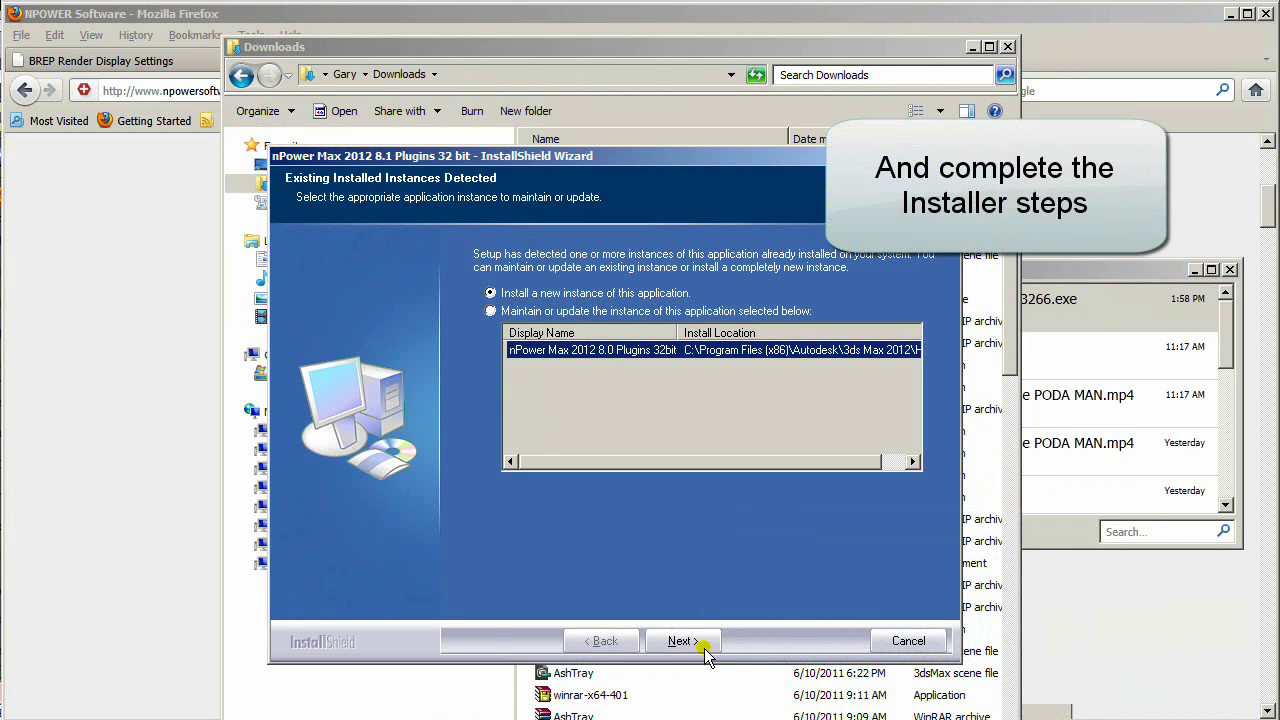
click(703, 650)
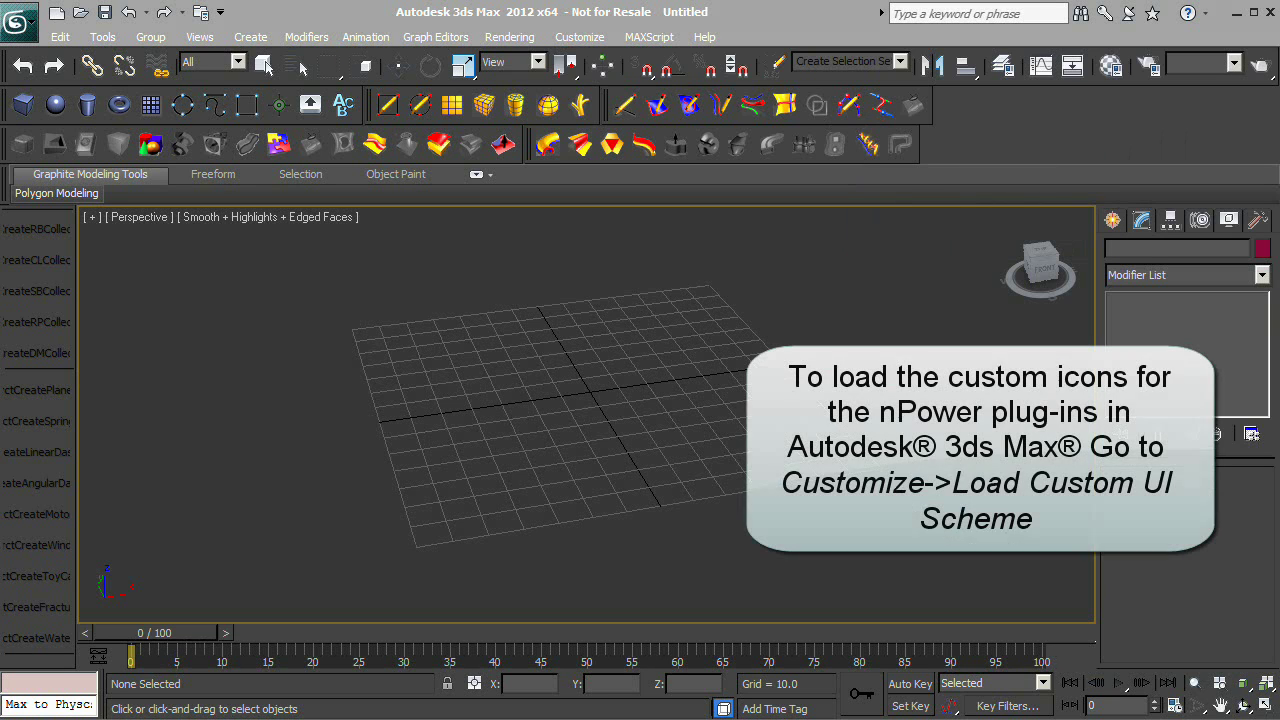
In 3ds Max, start loading a custom UI scheme and browse to C:\Program Files\Autodesk\3ds Max 2012\UI.
click(580, 37)
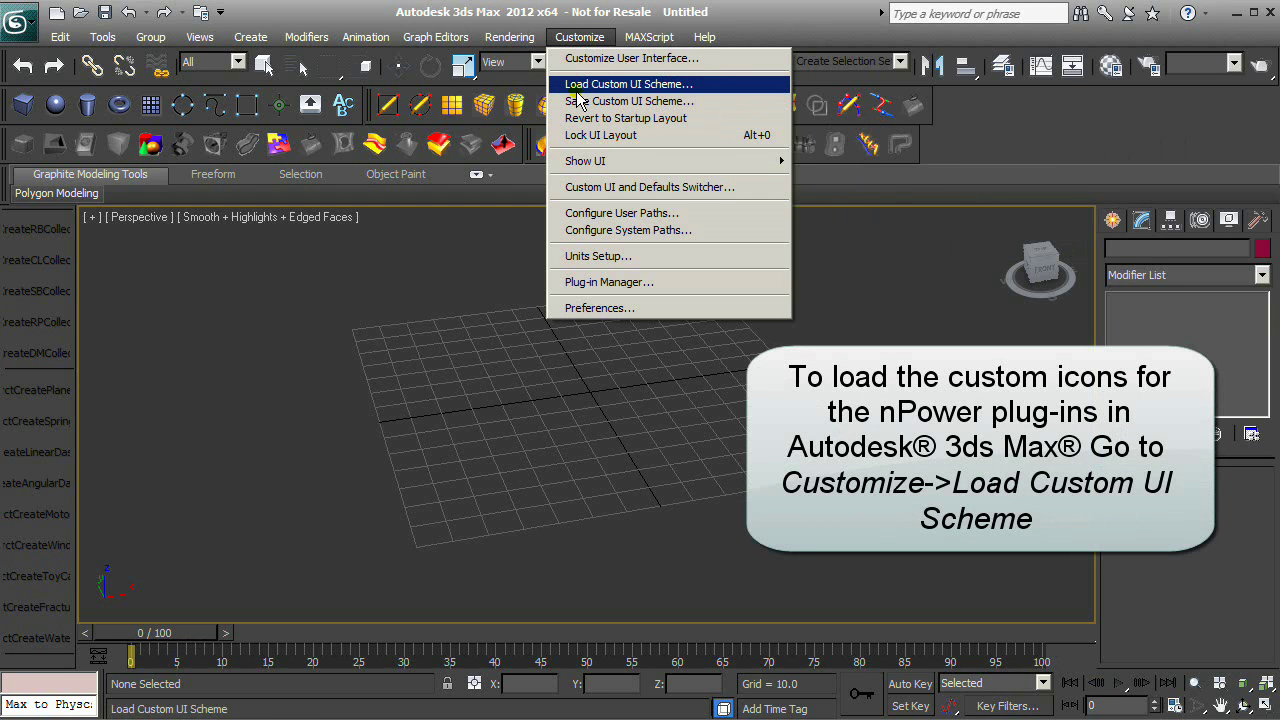
click(628, 84)
click(267, 71)
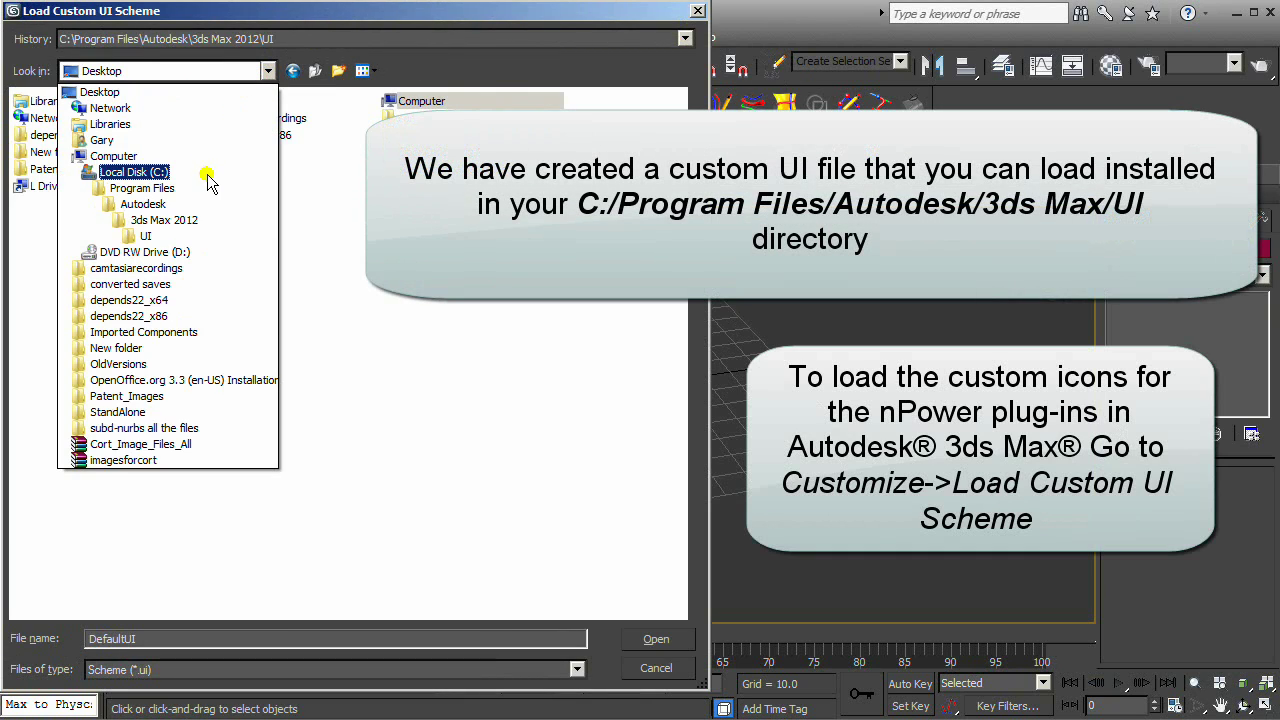
click(200, 172)
double_click(70, 297)
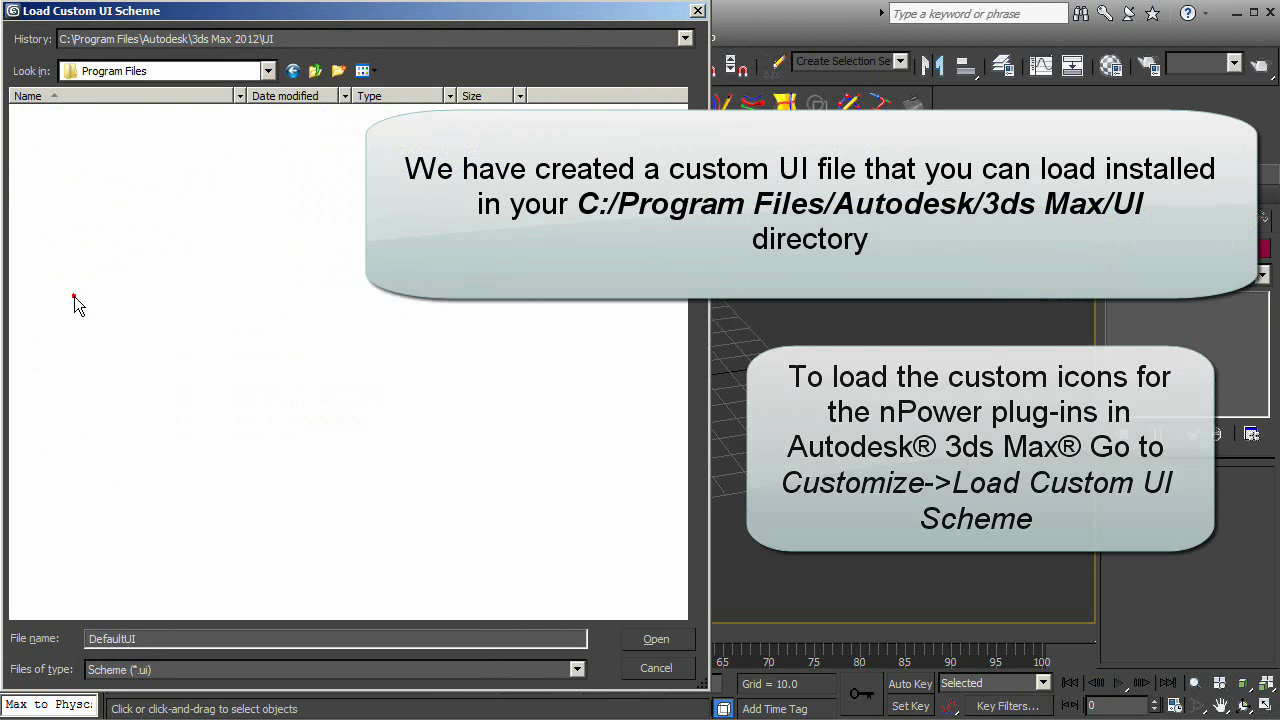
double_click(90, 113)
double_click(97, 148)
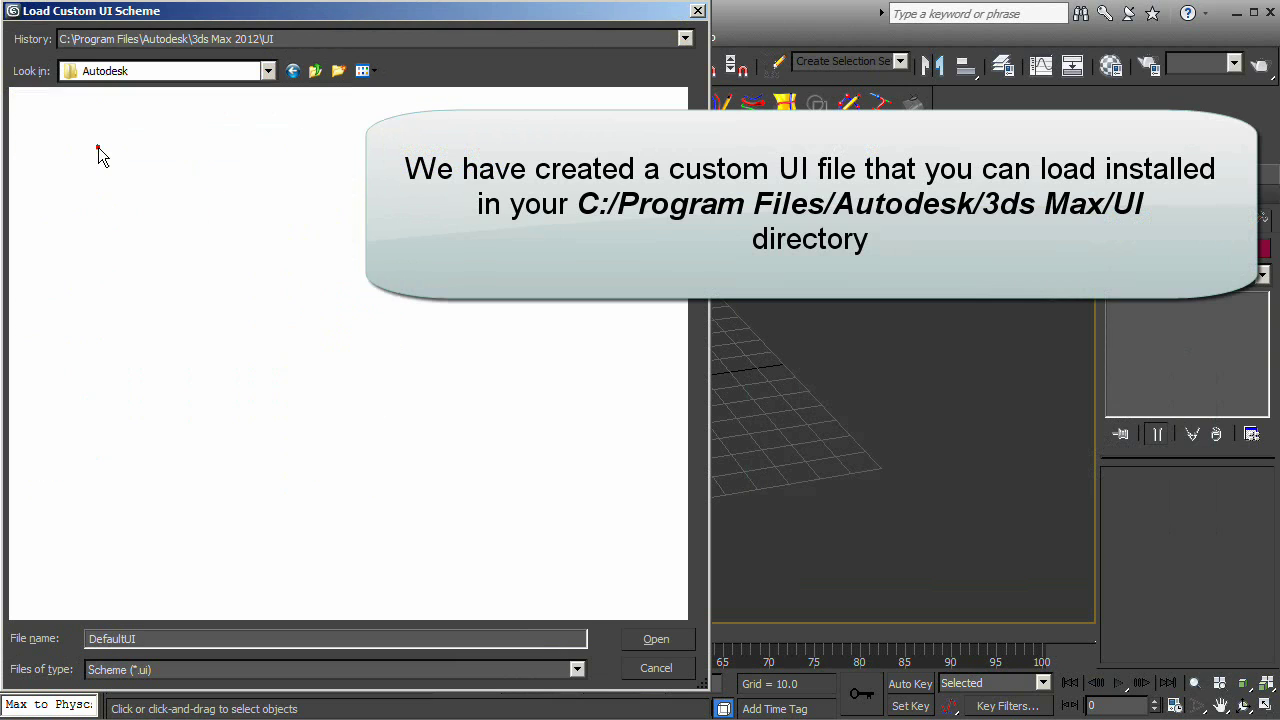
scroll(45, 560, down, 3)
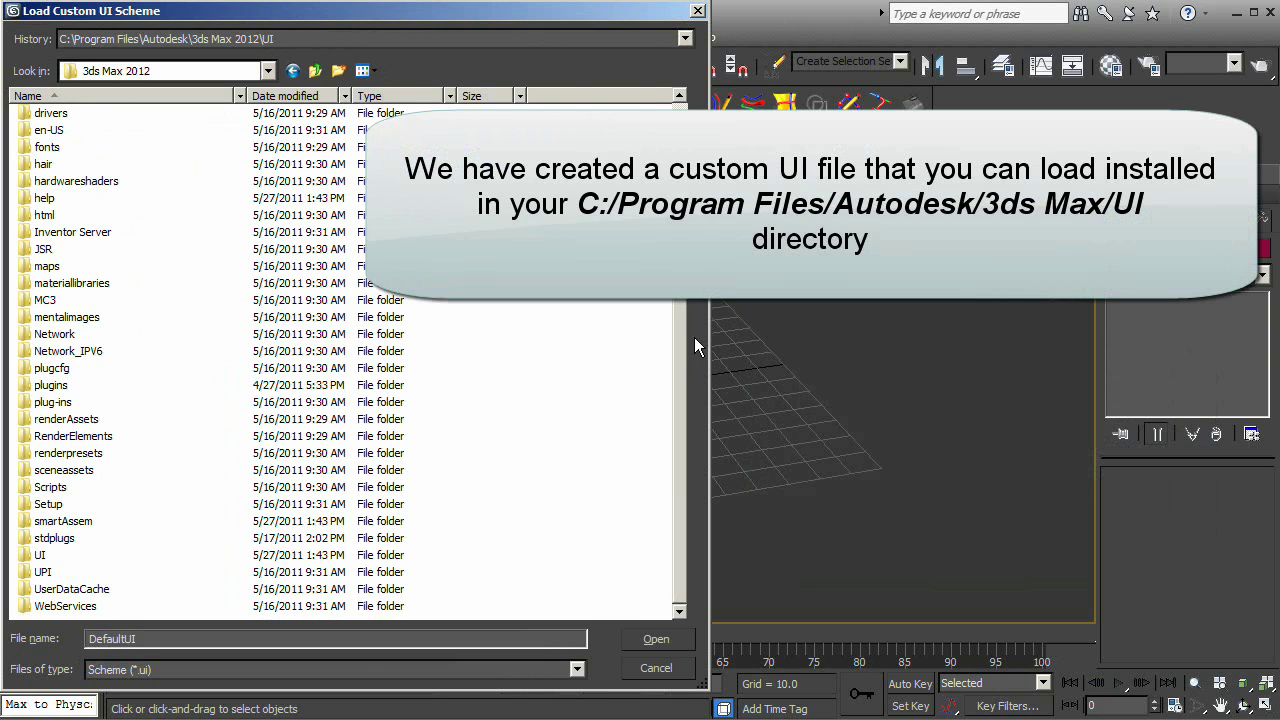
double_click(42, 560)
Load the PowerNURBSProUI scheme and acknowledge the restart notice.
click(108, 297)
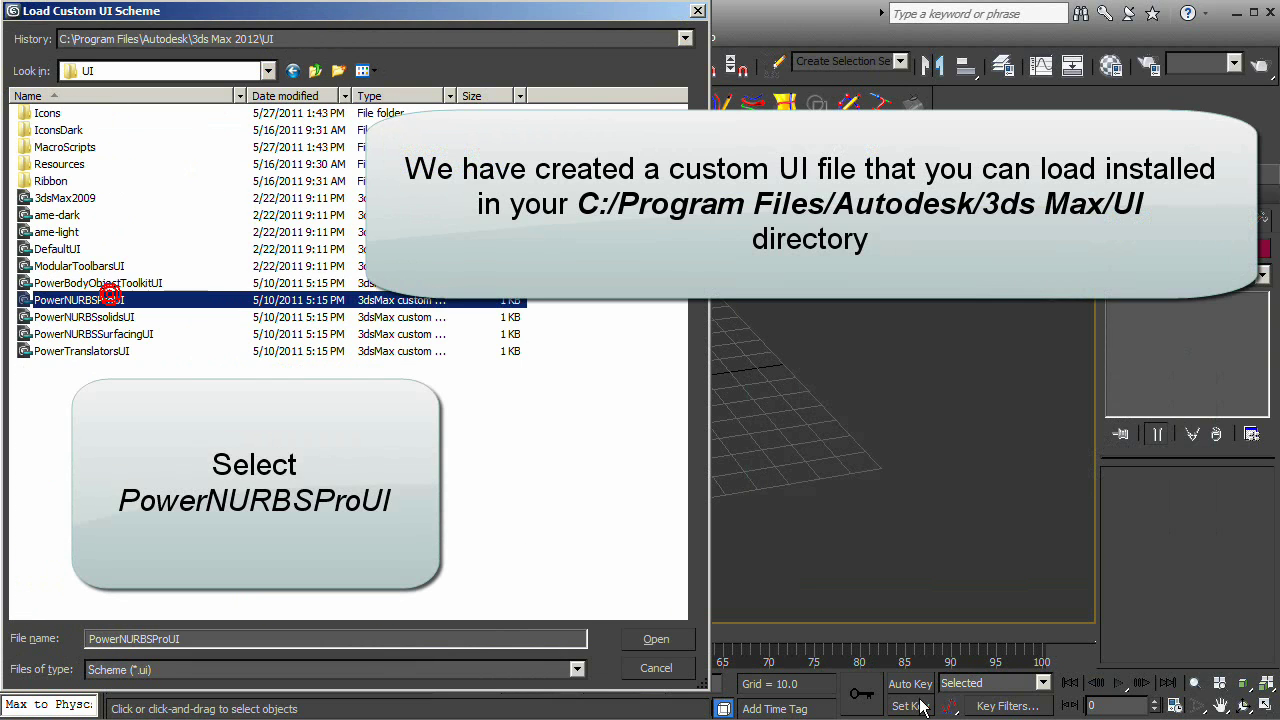
click(656, 638)
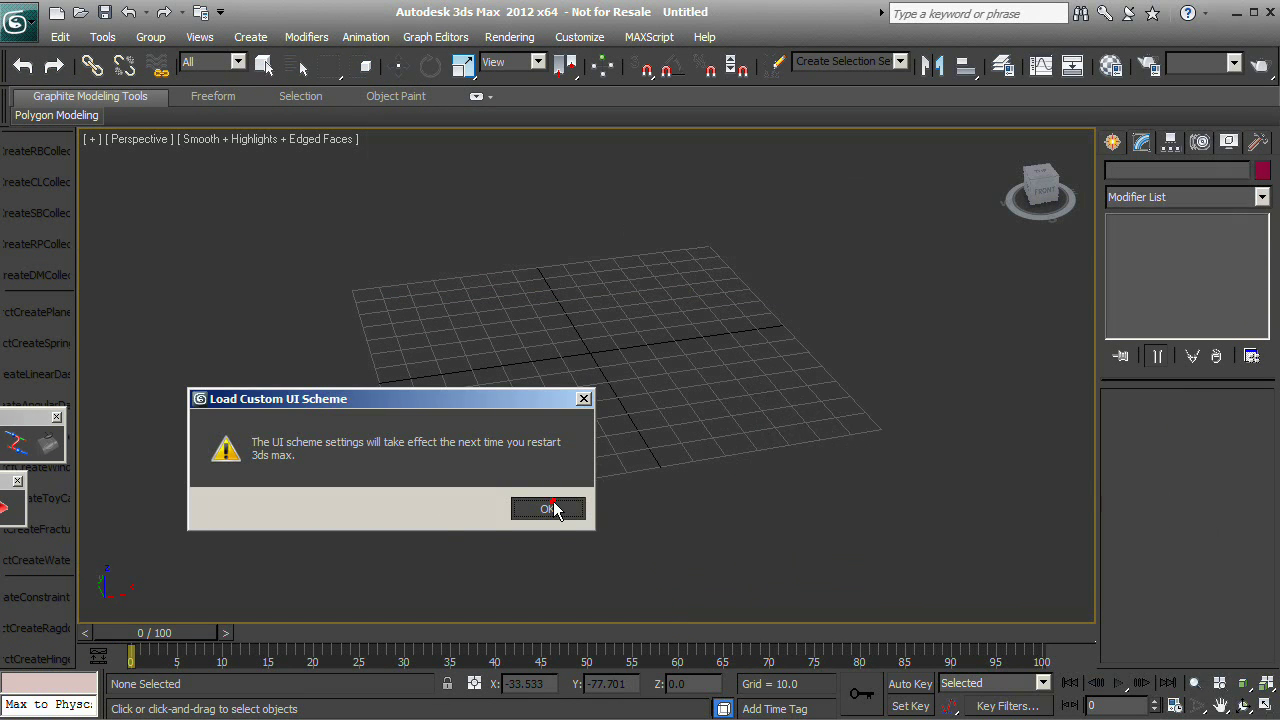
click(553, 510)
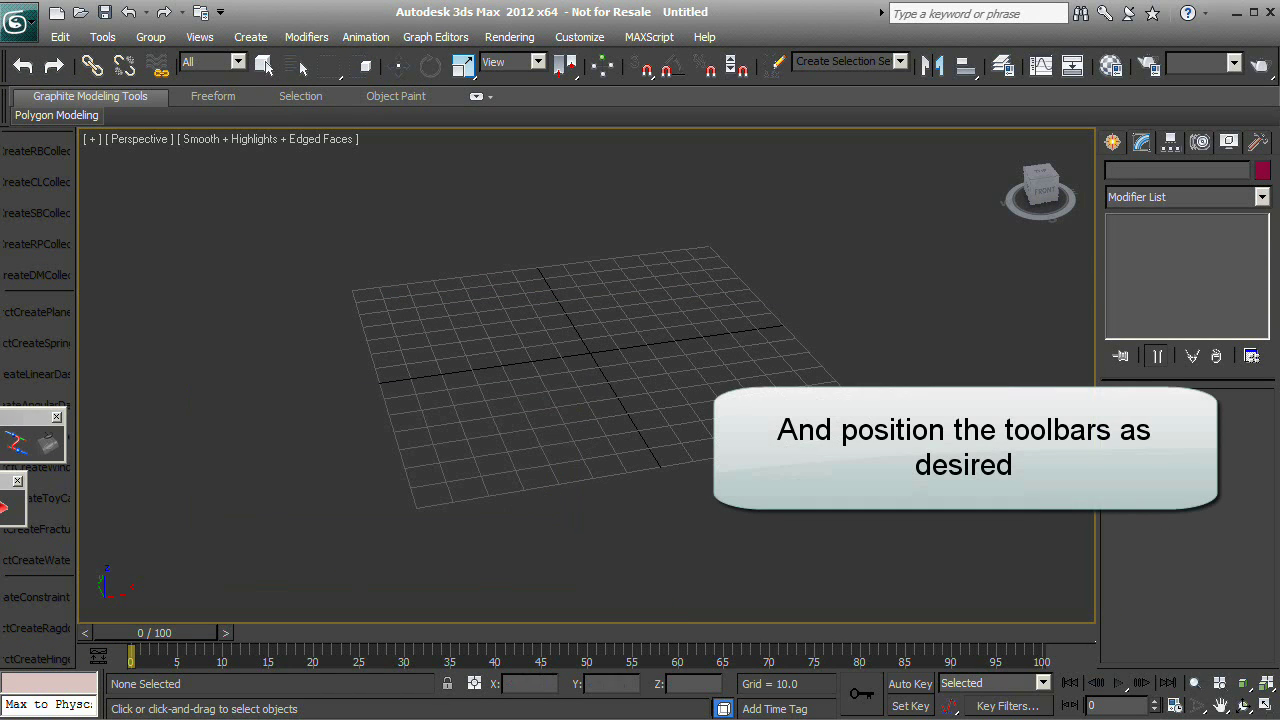
Dock the floating nPower toolbars in two rows between the modeling ribbon and the viewport.
drag(40, 355, 194, 135)
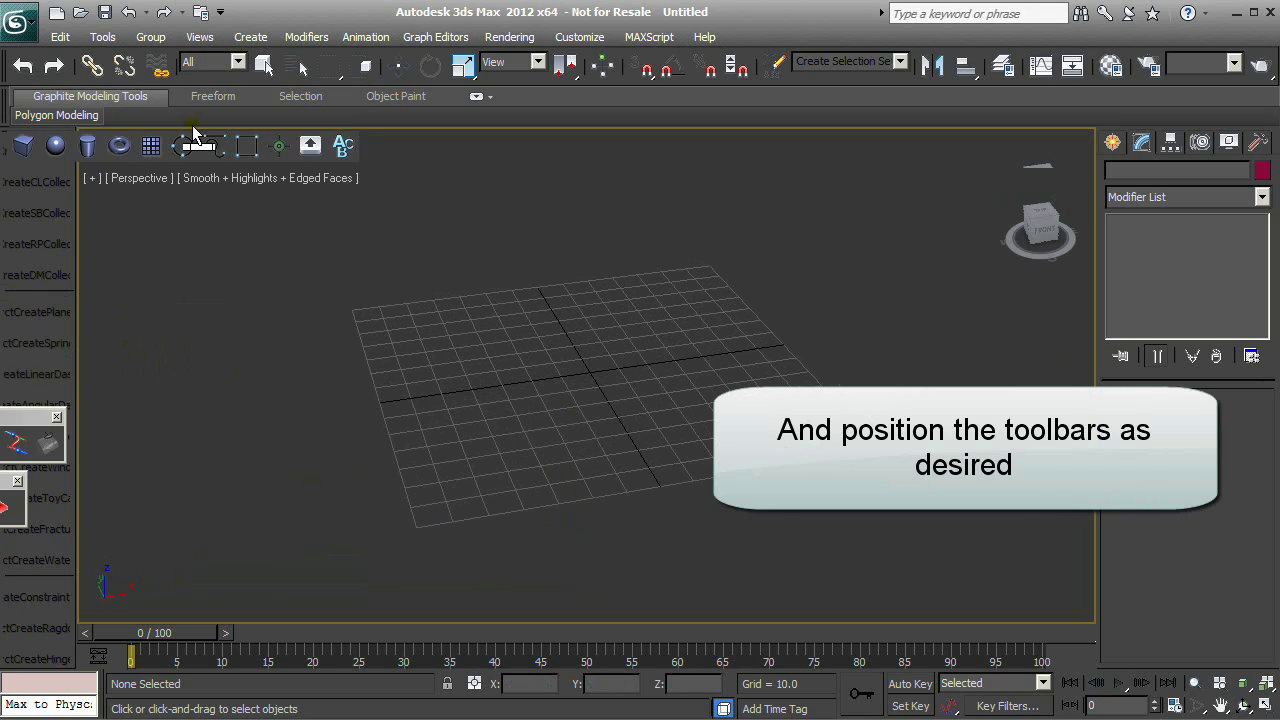
drag(135, 310, 557, 145)
drag(30, 417, 754, 145)
drag(8, 481, 280, 182)
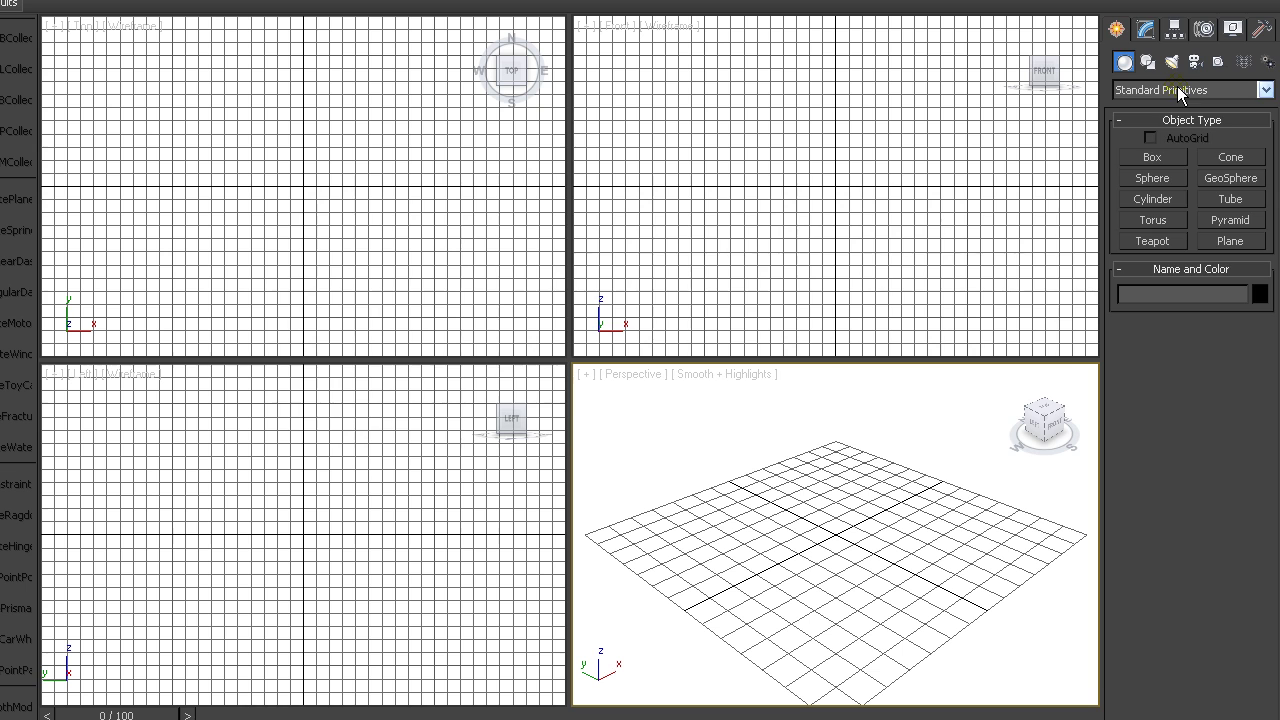
Start Pwr_NURBS from the nPower Tools 1 object category and open its License options to activate the SubD-NURBS converter.
click(1264, 90)
click(1183, 290)
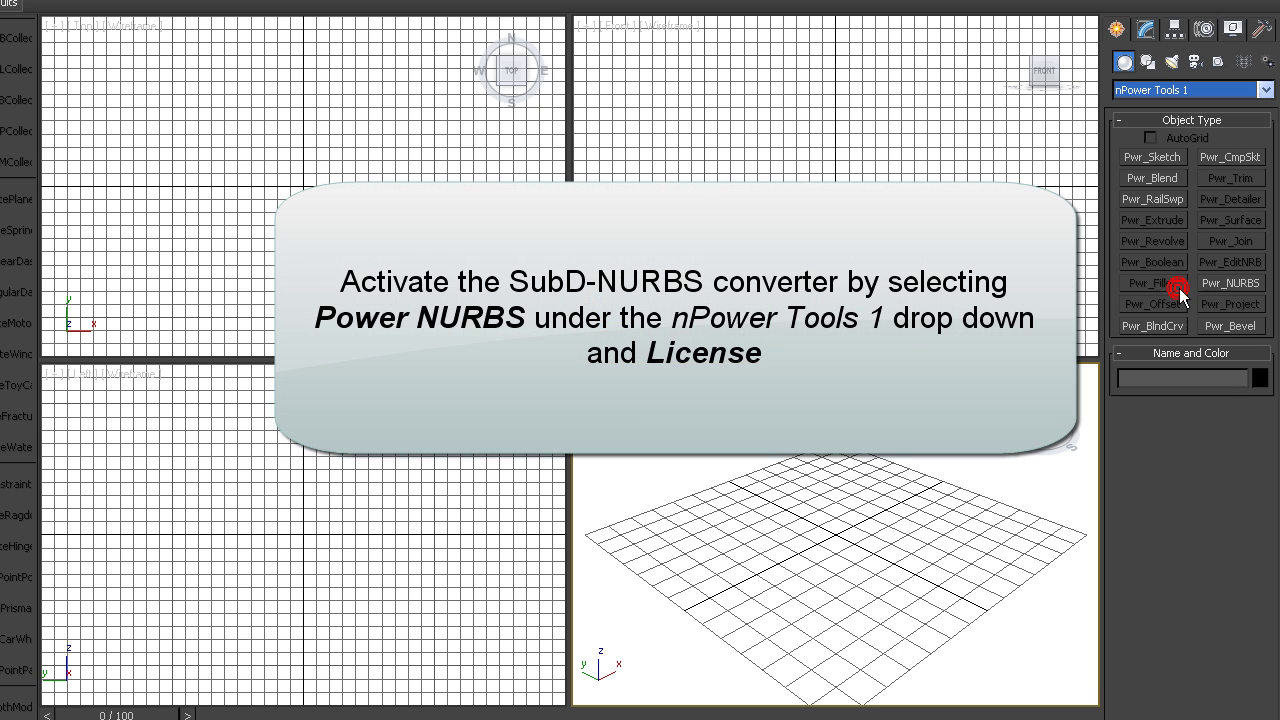
click(1228, 282)
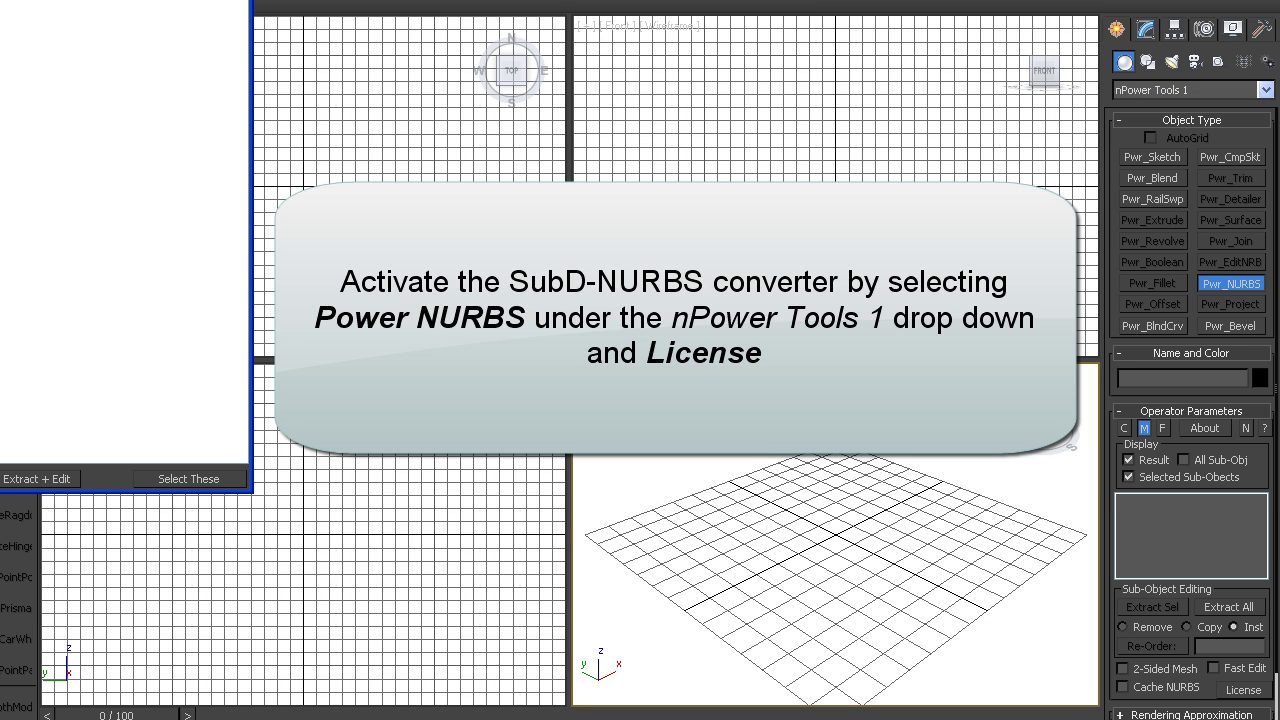
drag(1266, 459, 1243, 372)
click(1238, 608)
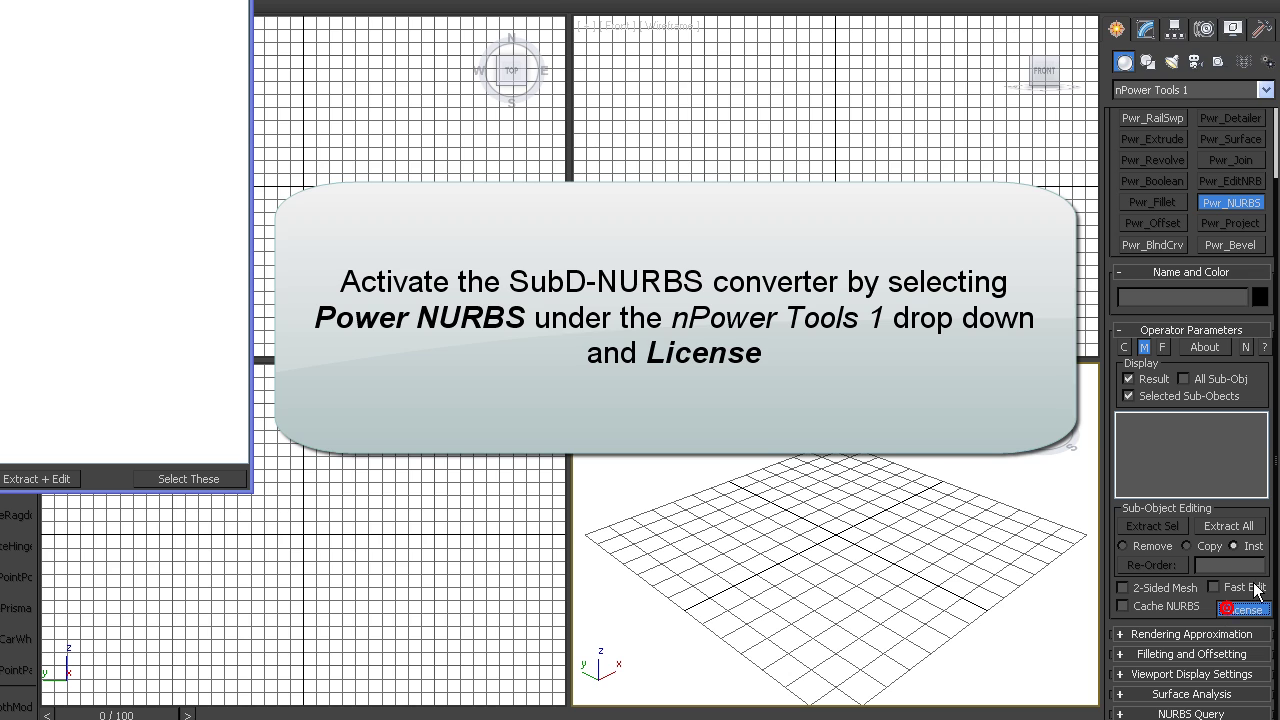
click(590, 422)
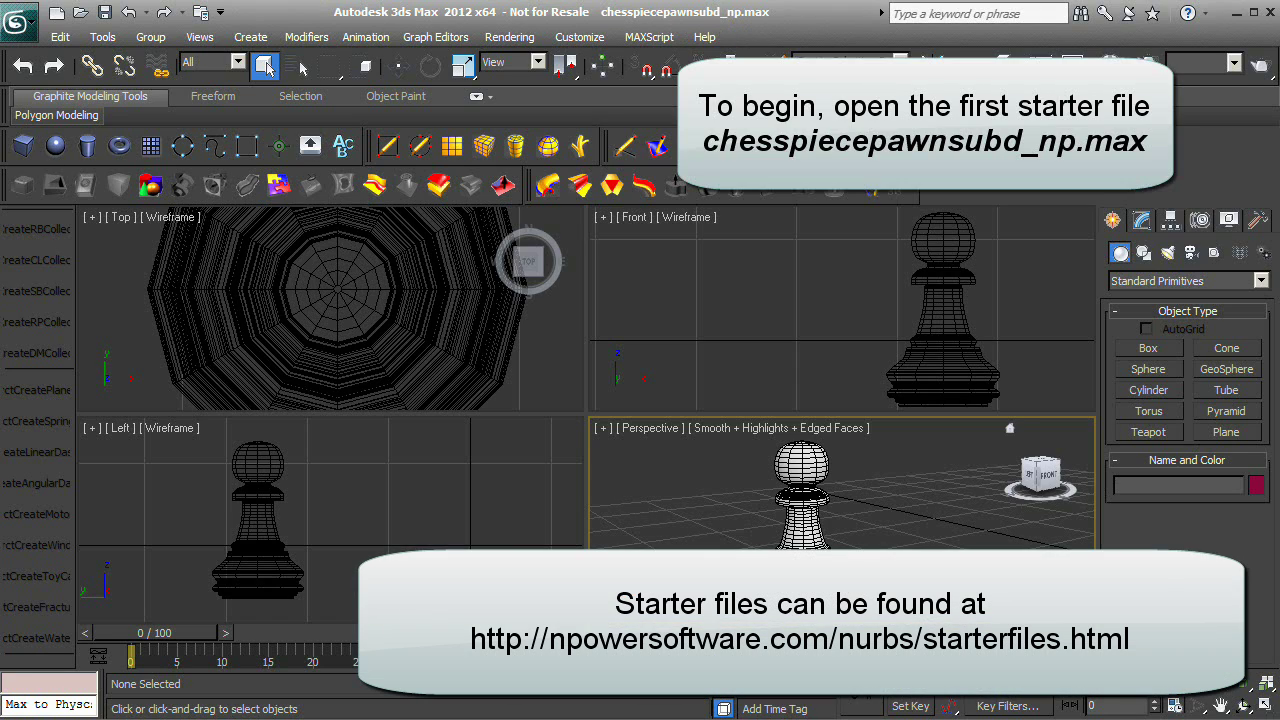
Maximize the Perspective viewport, orbit to view the chess pawn from slightly higher above, and return to object selection.
click(1259, 706)
click(1237, 706)
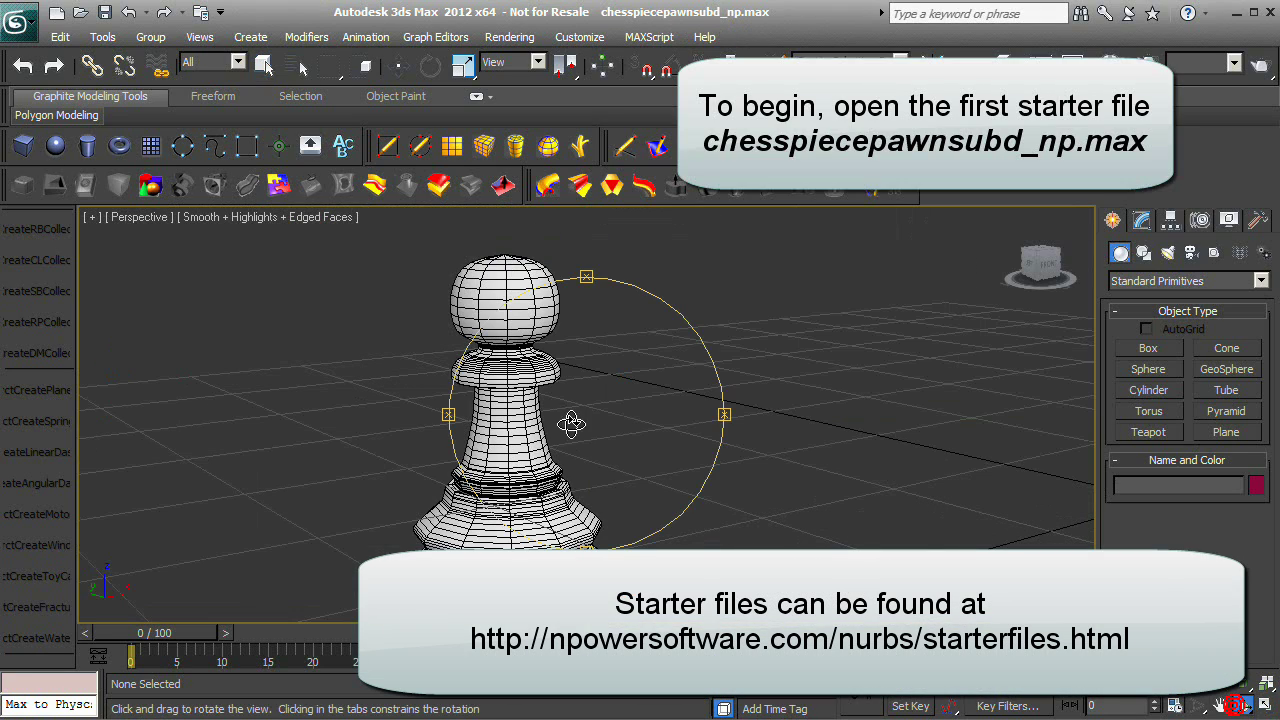
drag(571, 424, 619, 443)
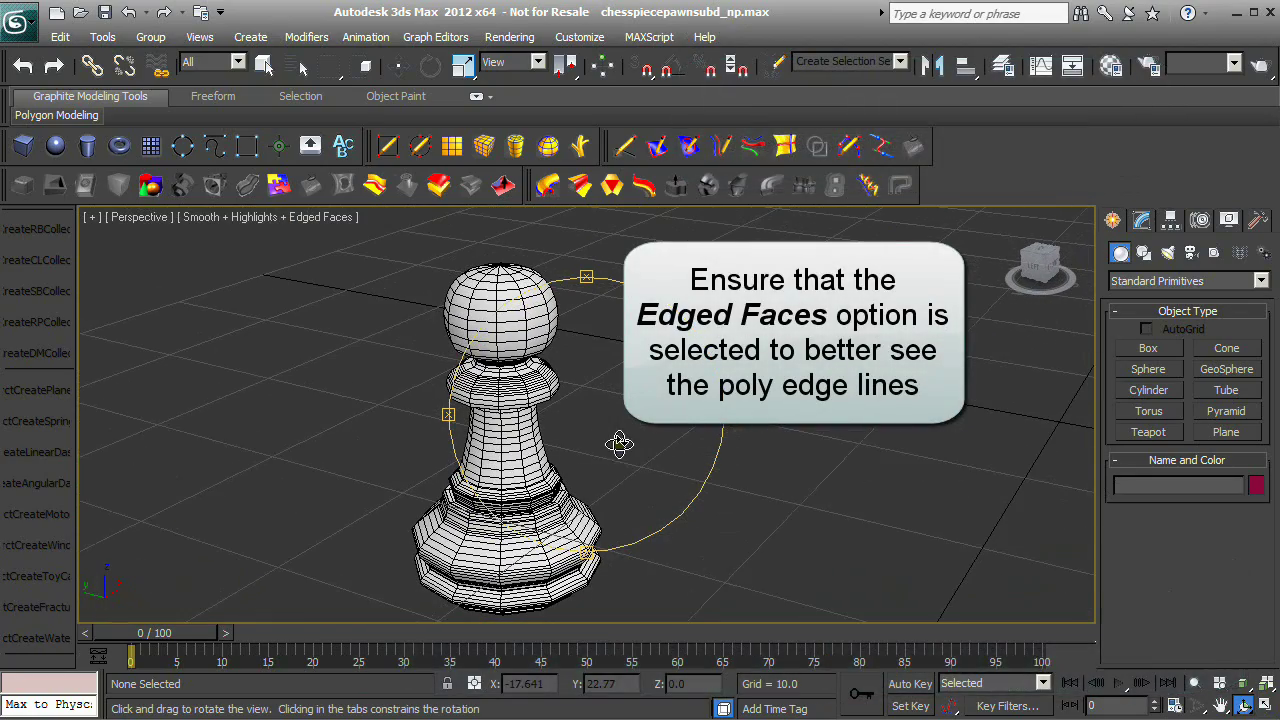
click(264, 64)
Turn the Perspective viewport's Edged Faces display off and on again.
click(270, 217)
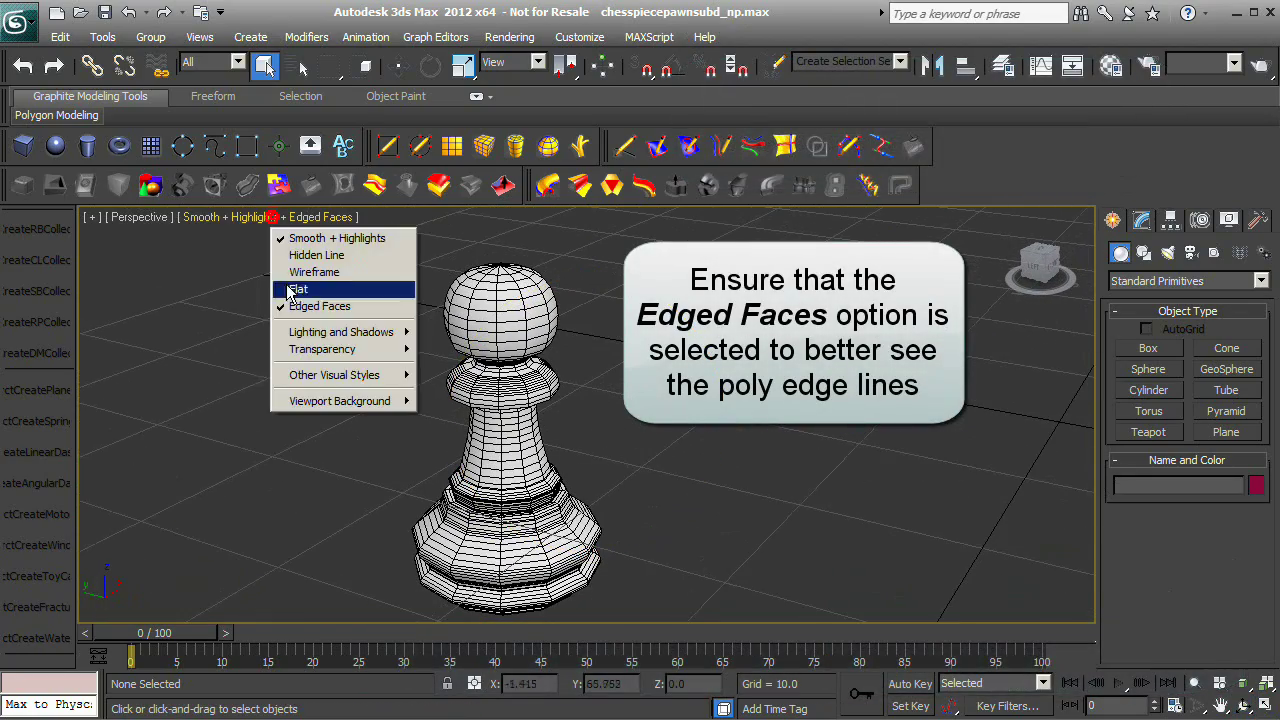
click(295, 305)
click(243, 218)
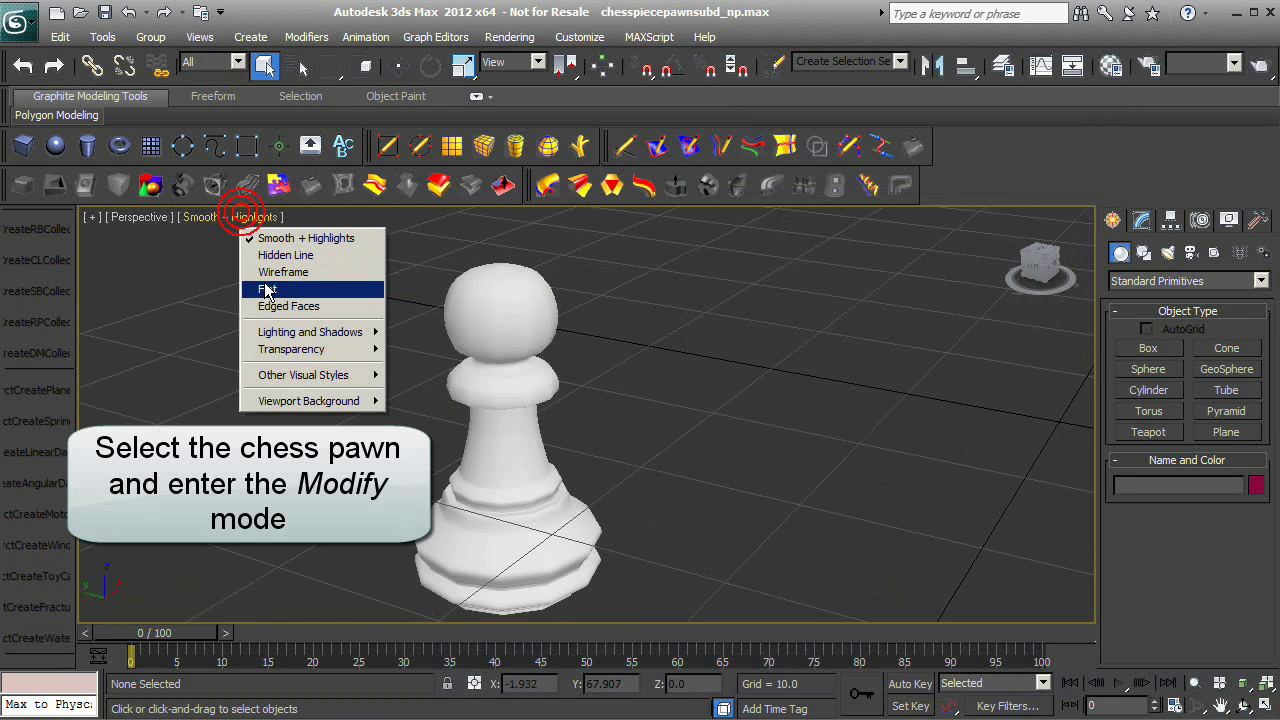
click(275, 305)
Select the chess pawn and show its Editable Poly parameters for modification.
click(512, 336)
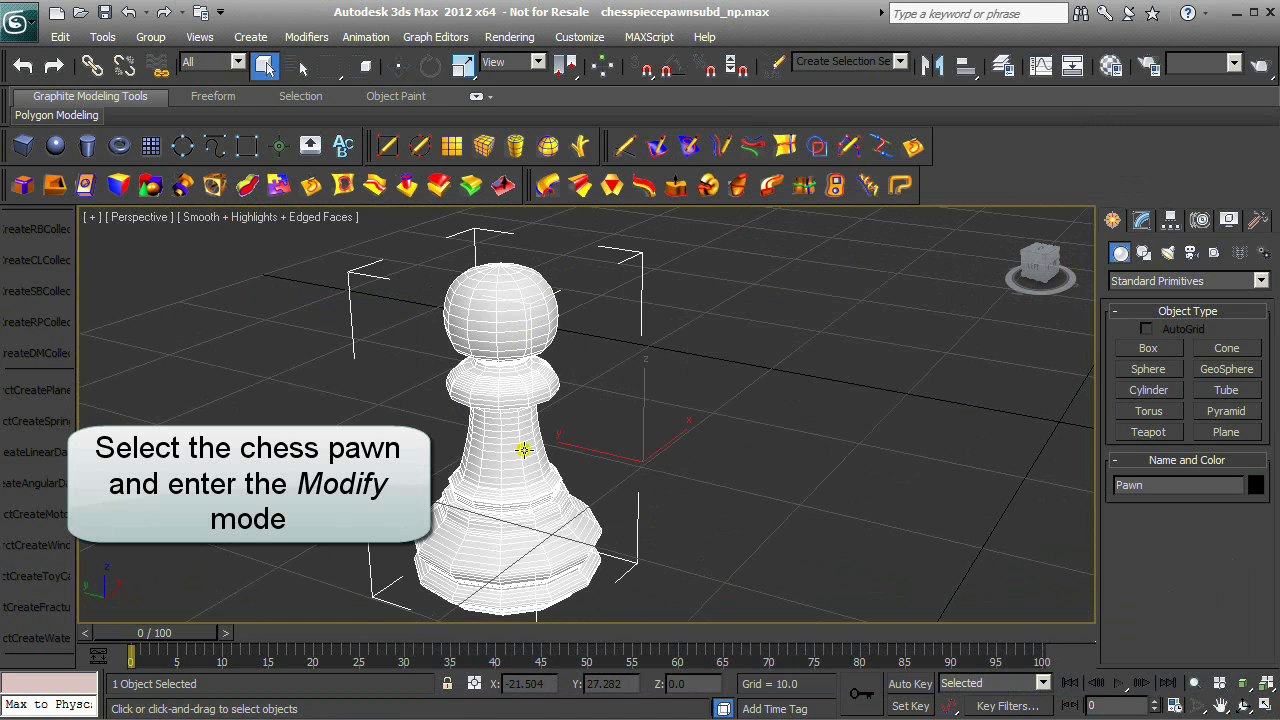
click(1142, 222)
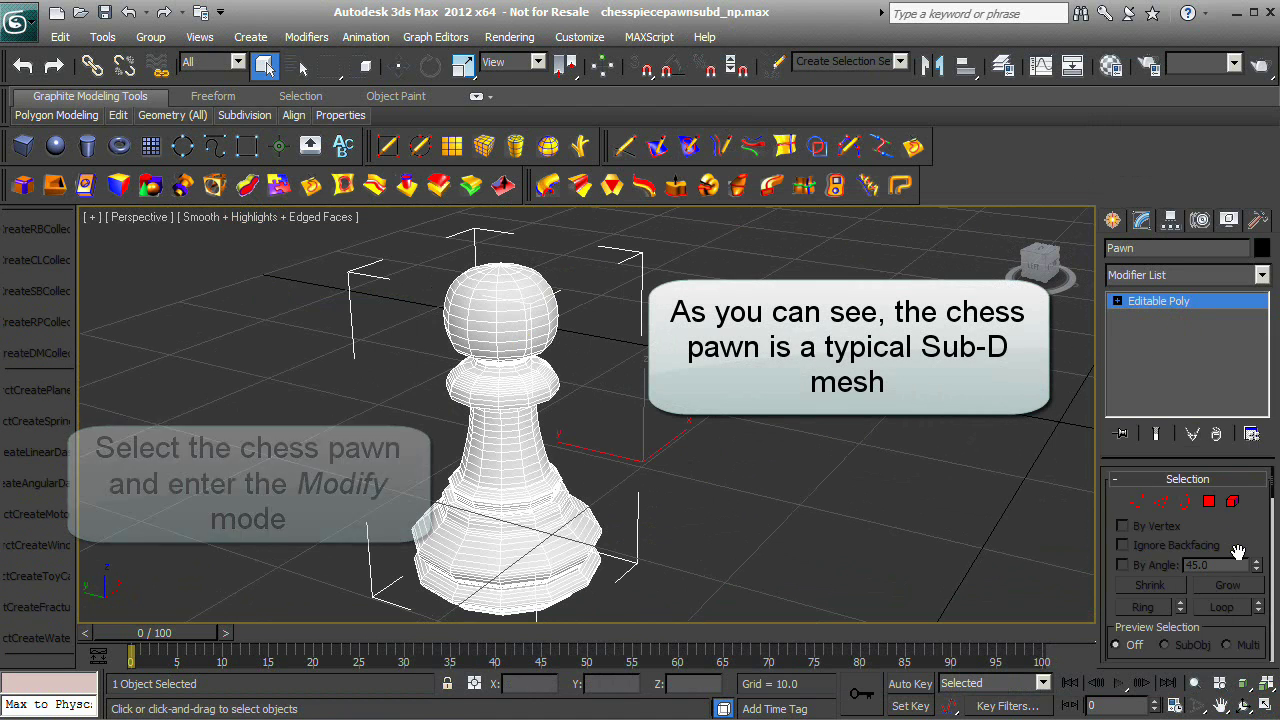
Enter the pawn's Vertex level and move the vertices of its stem far away from the body.
scroll(1233, 535, down, 1)
drag(1233, 535, 1233, 533)
click(1140, 488)
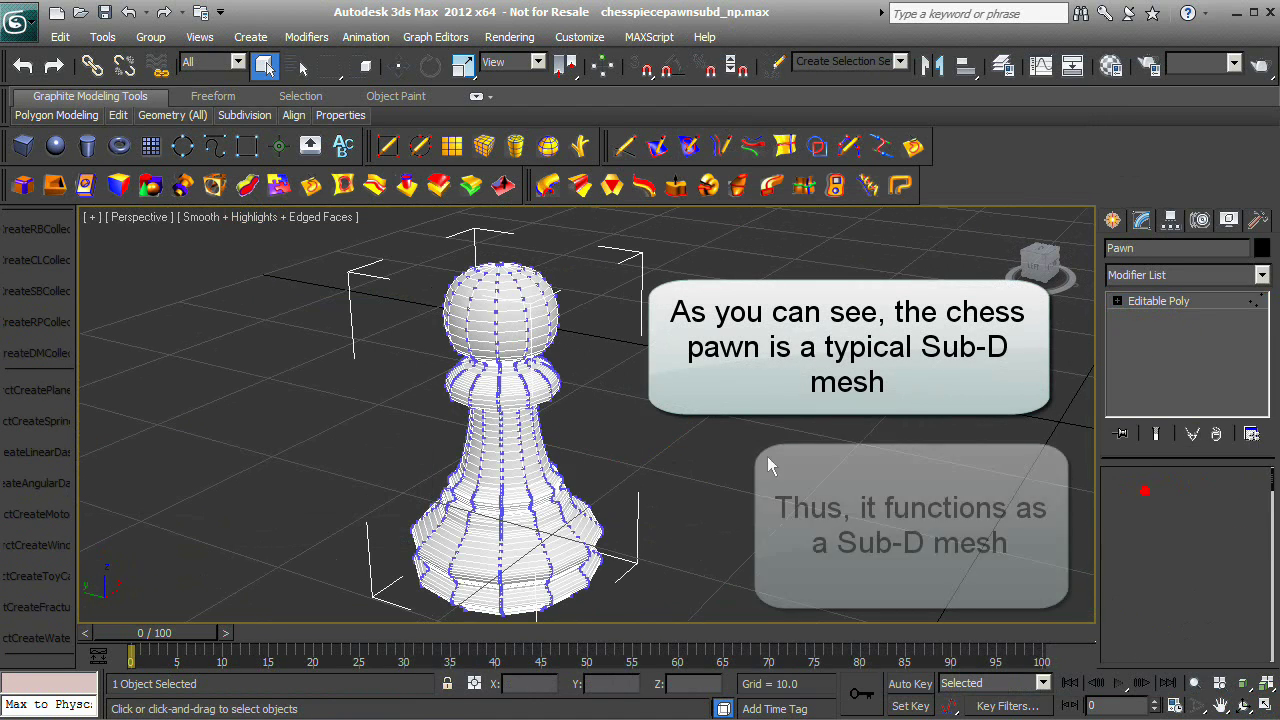
click(398, 65)
drag(444, 425, 893, 598)
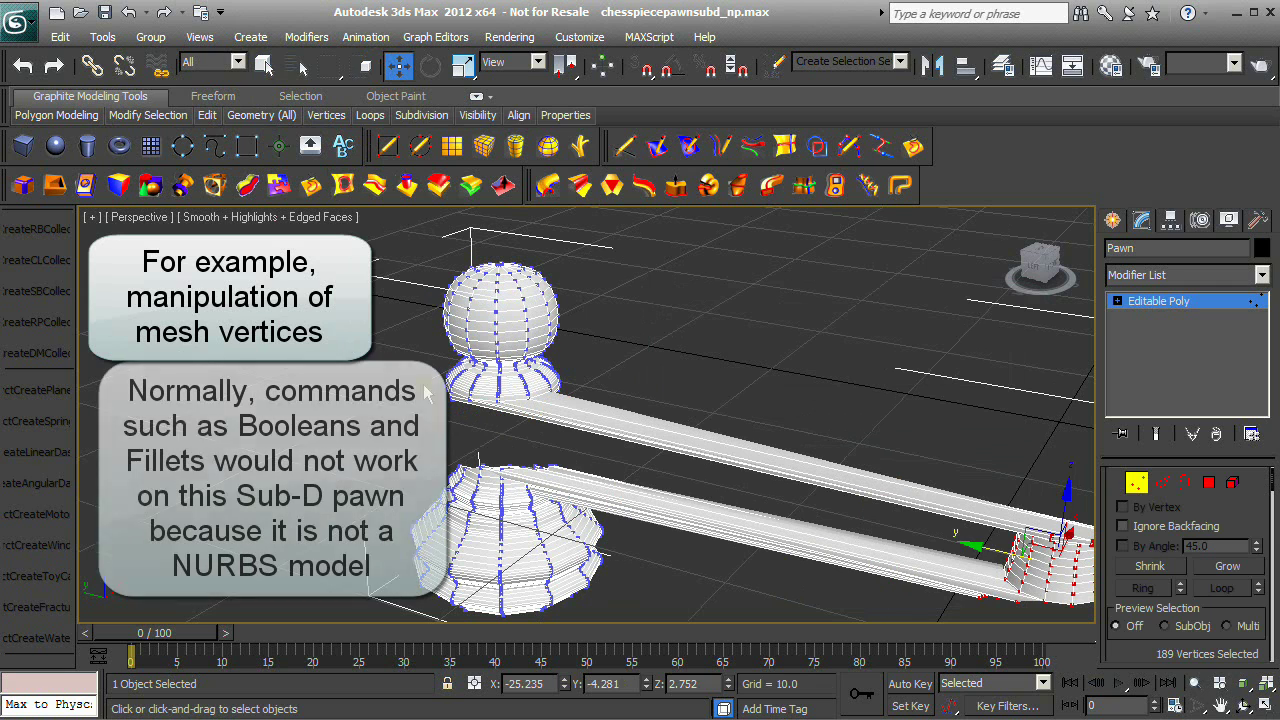
Undo the stem vertex move, clear the vertex selection, and leave the Vertex level.
click(60, 40)
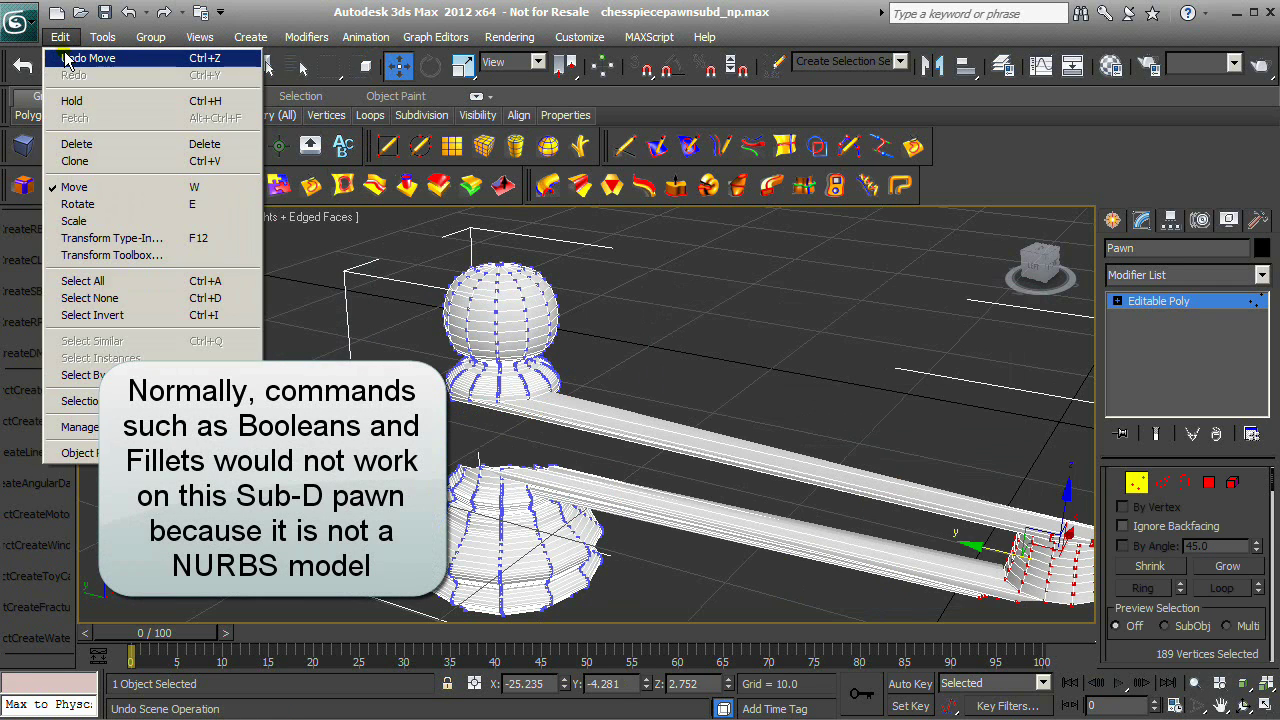
click(62, 51)
click(774, 486)
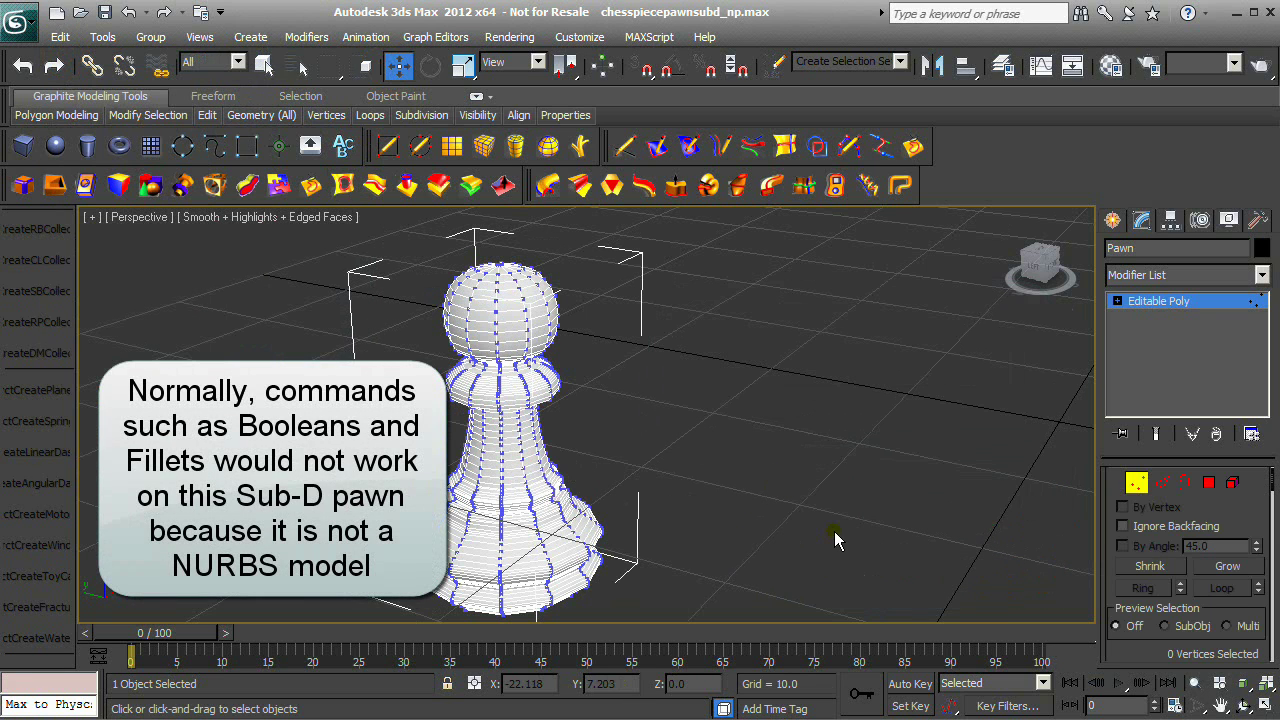
click(1132, 486)
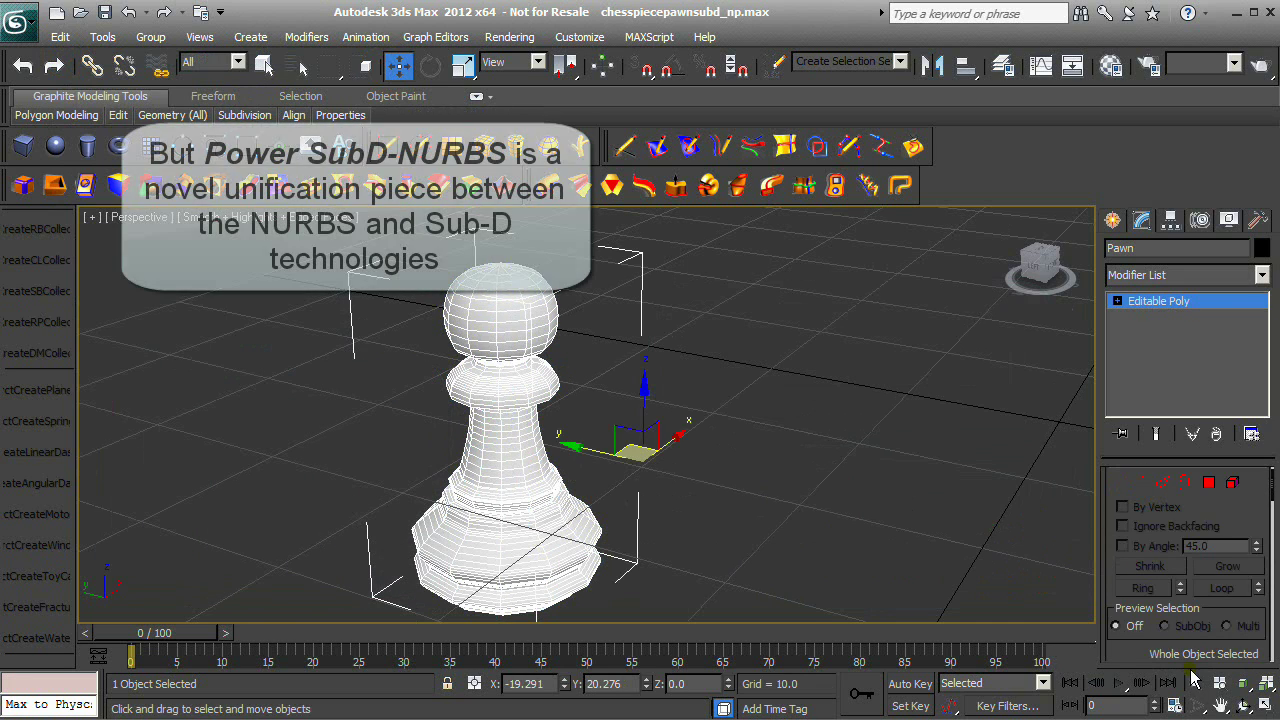
Enable NURMS Subdivision on the pawn's Editable Poly with 2 display iterations.
key(alt+z)
drag(1042, 583, 957, 514)
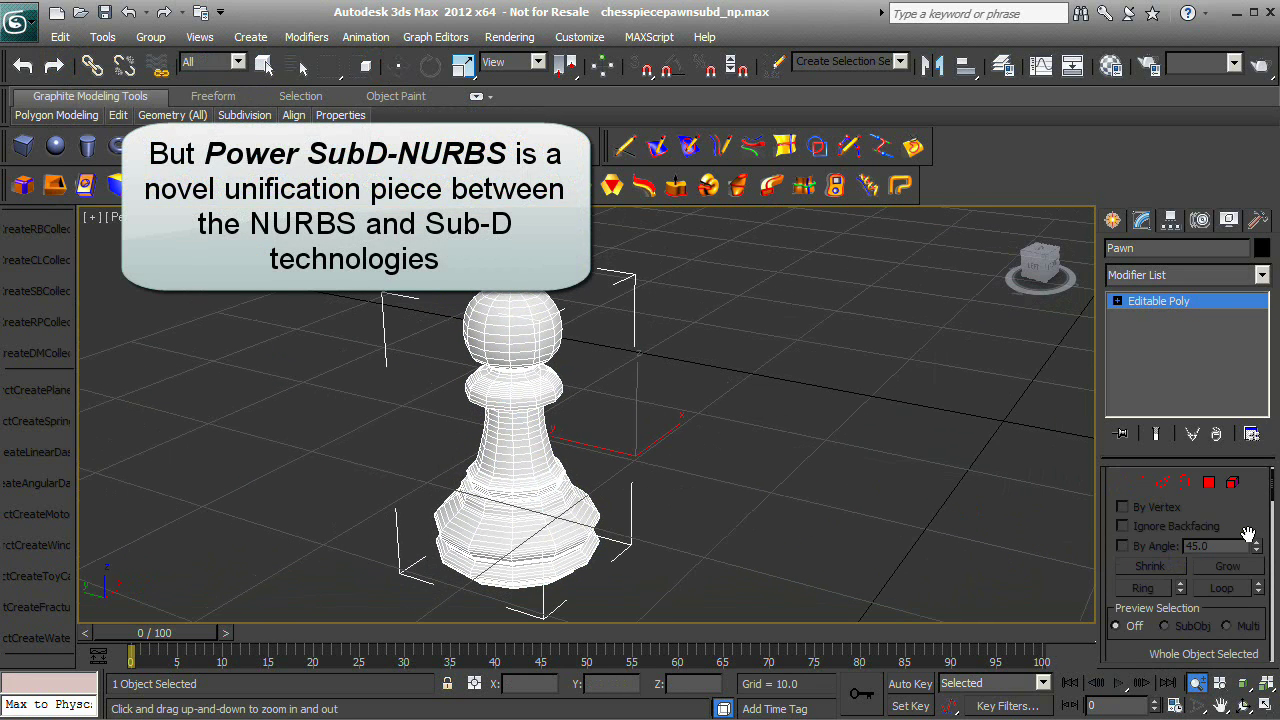
scroll(1248, 533, down, 10)
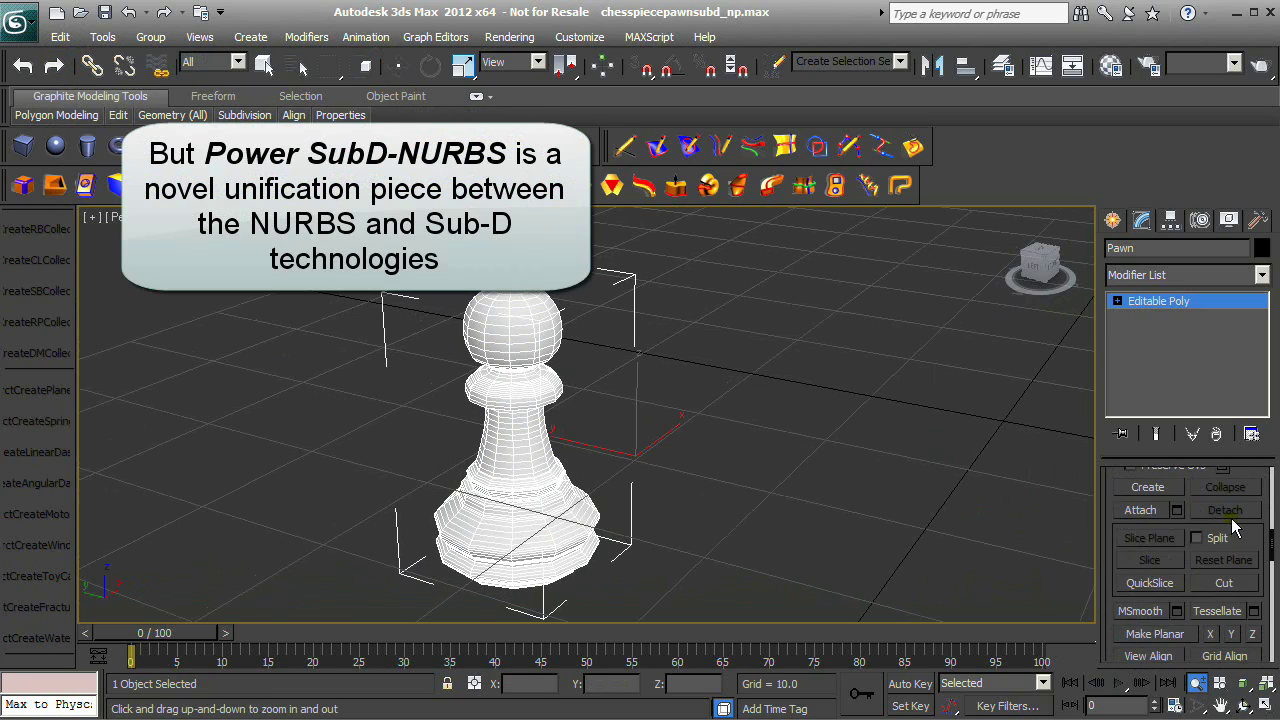
scroll(1235, 527, down, 10)
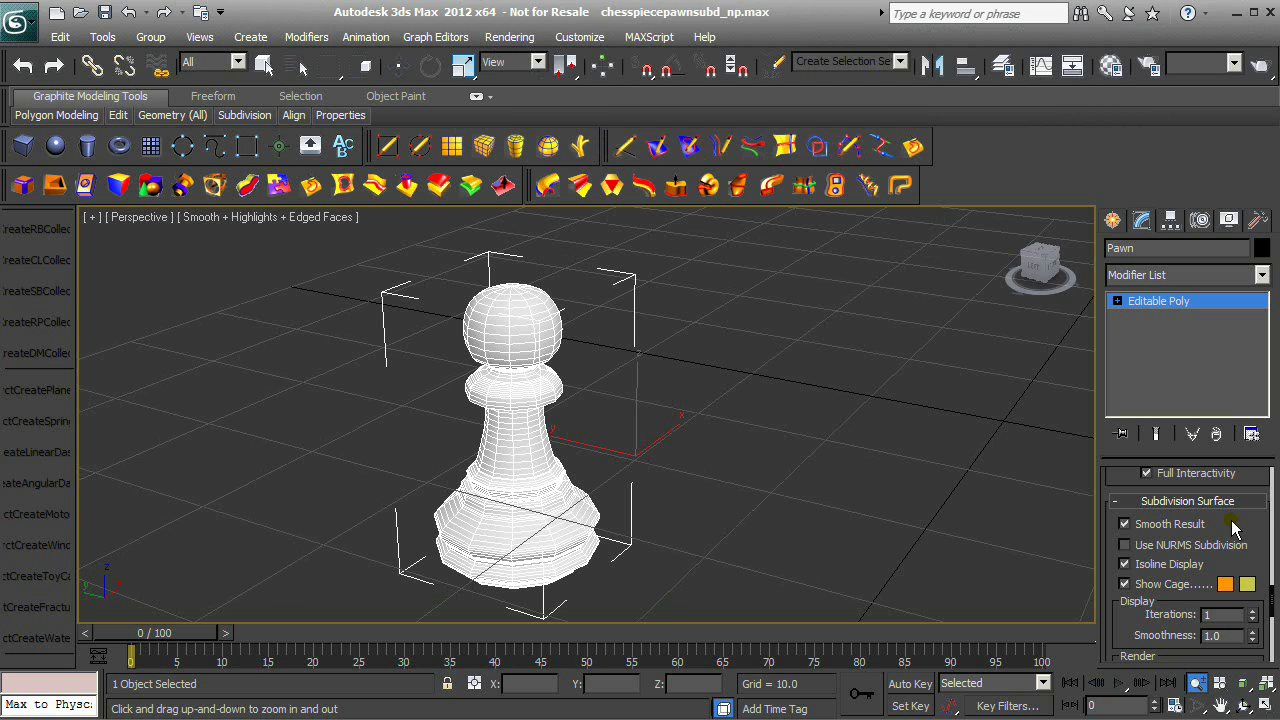
click(1125, 545)
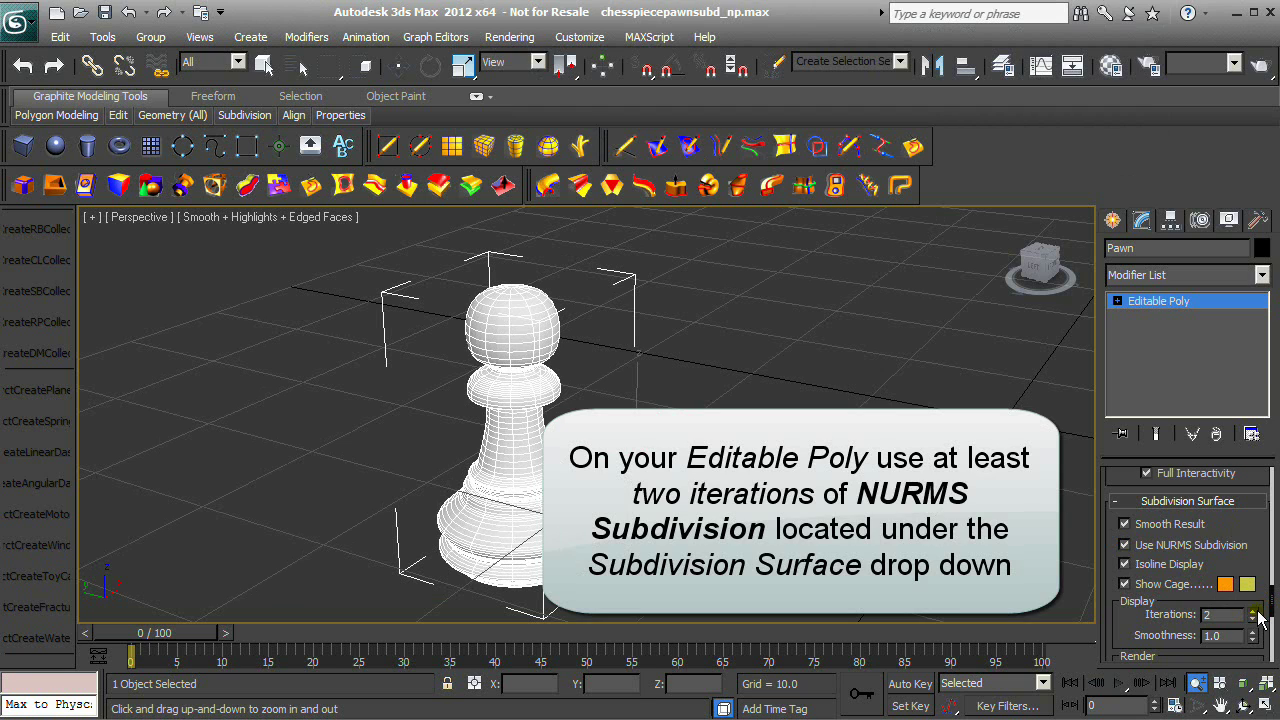
Add the REMod modifier on top of the pawn's Editable Poly.
click(1262, 275)
scroll(1266, 300, up, 10)
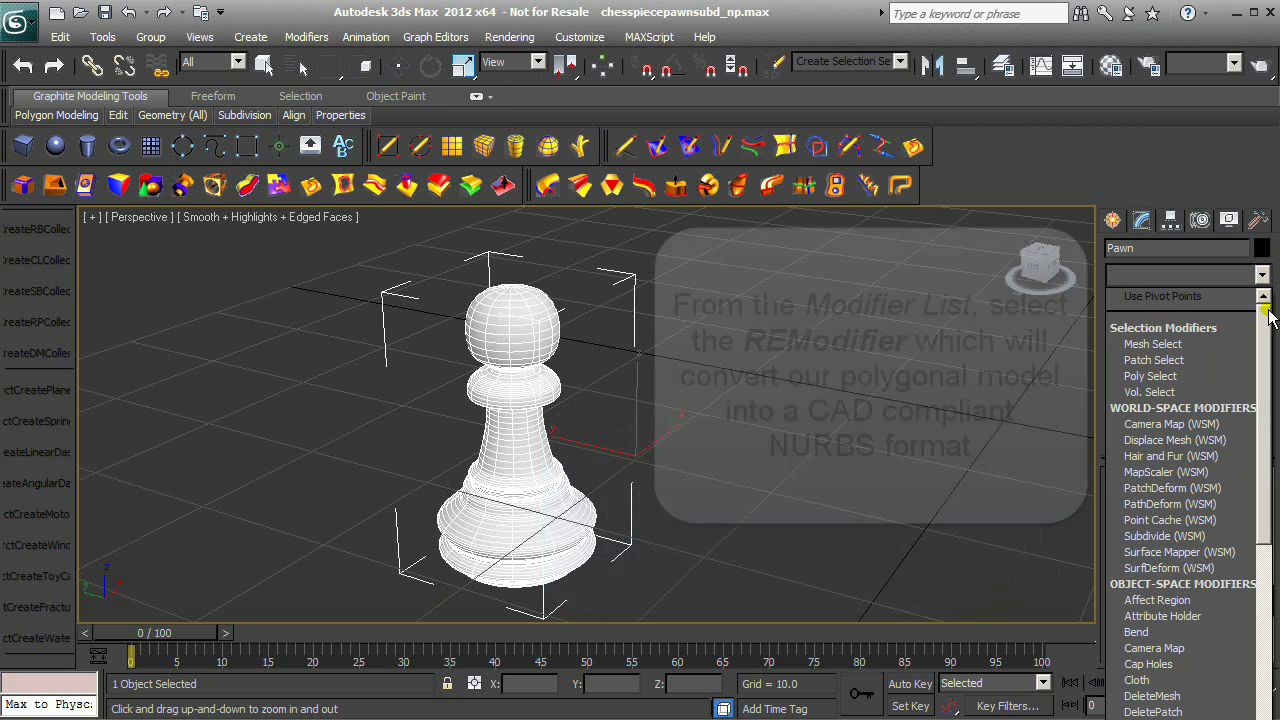
drag(1268, 343, 1268, 640)
click(1140, 488)
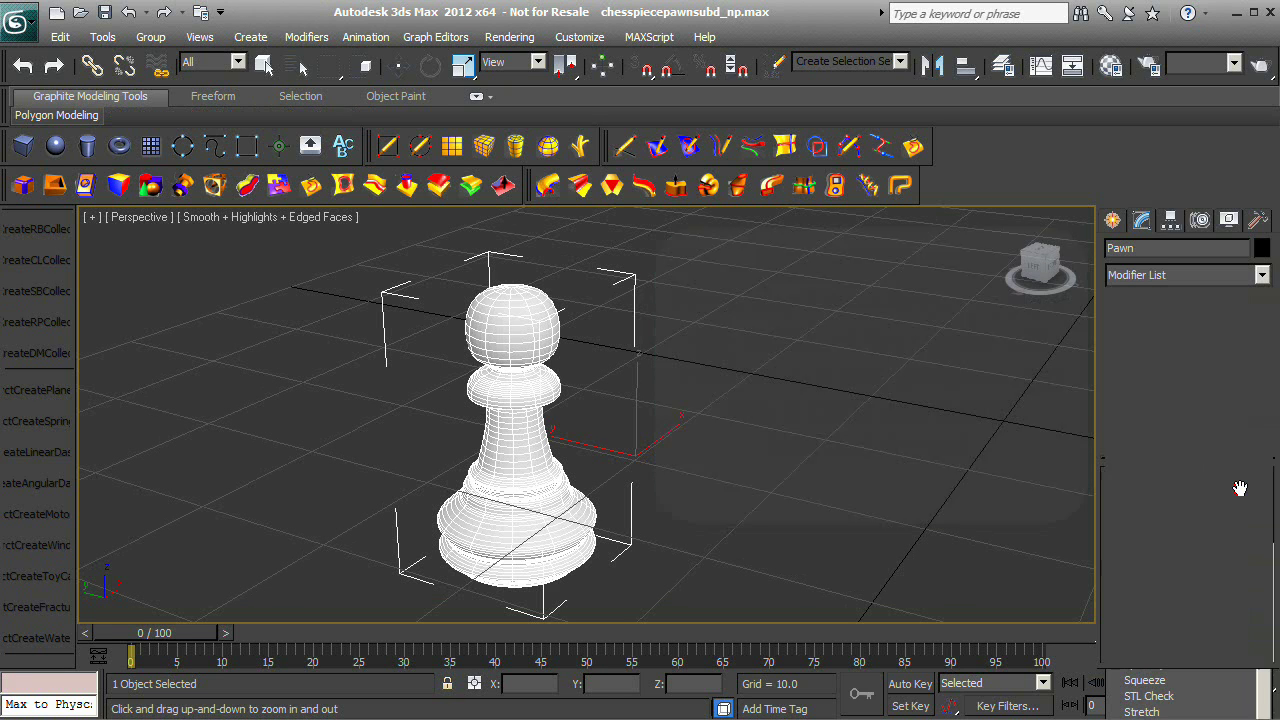
Update the pawn's REMod conversion as a free preview and try a Power NURBS operation on the locked model.
drag(1262, 574, 1243, 399)
click(1213, 631)
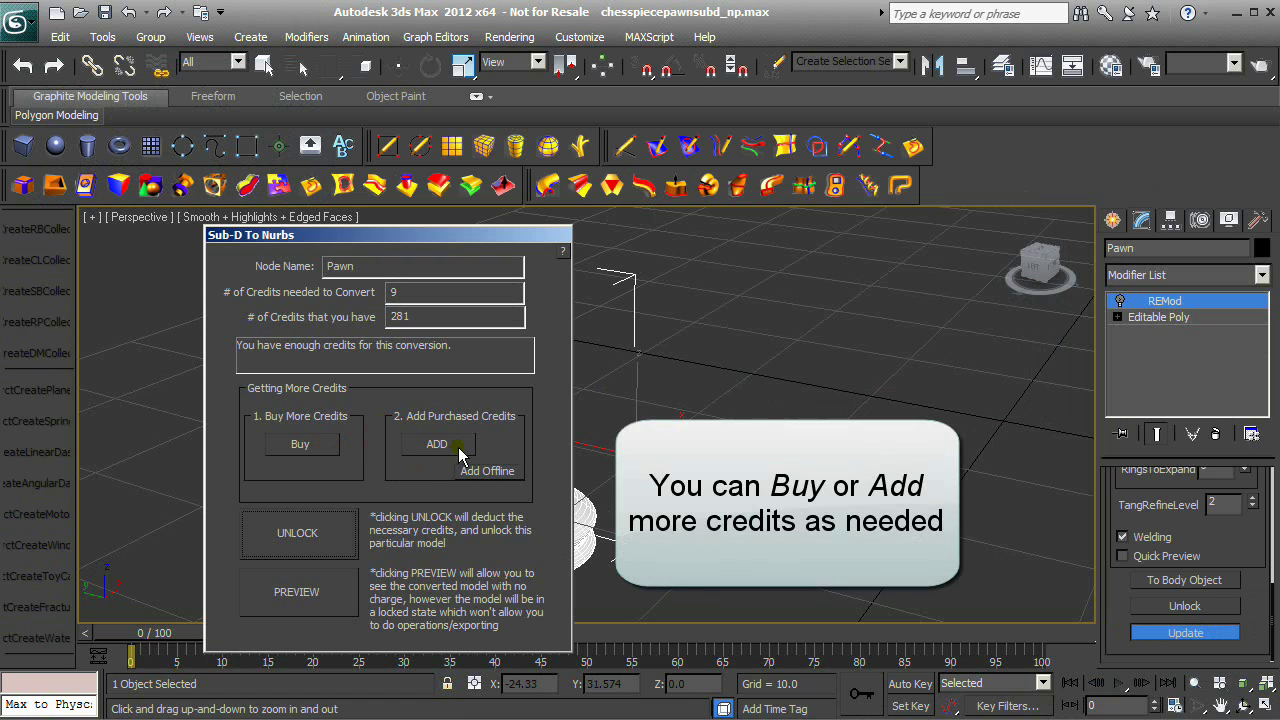
click(318, 591)
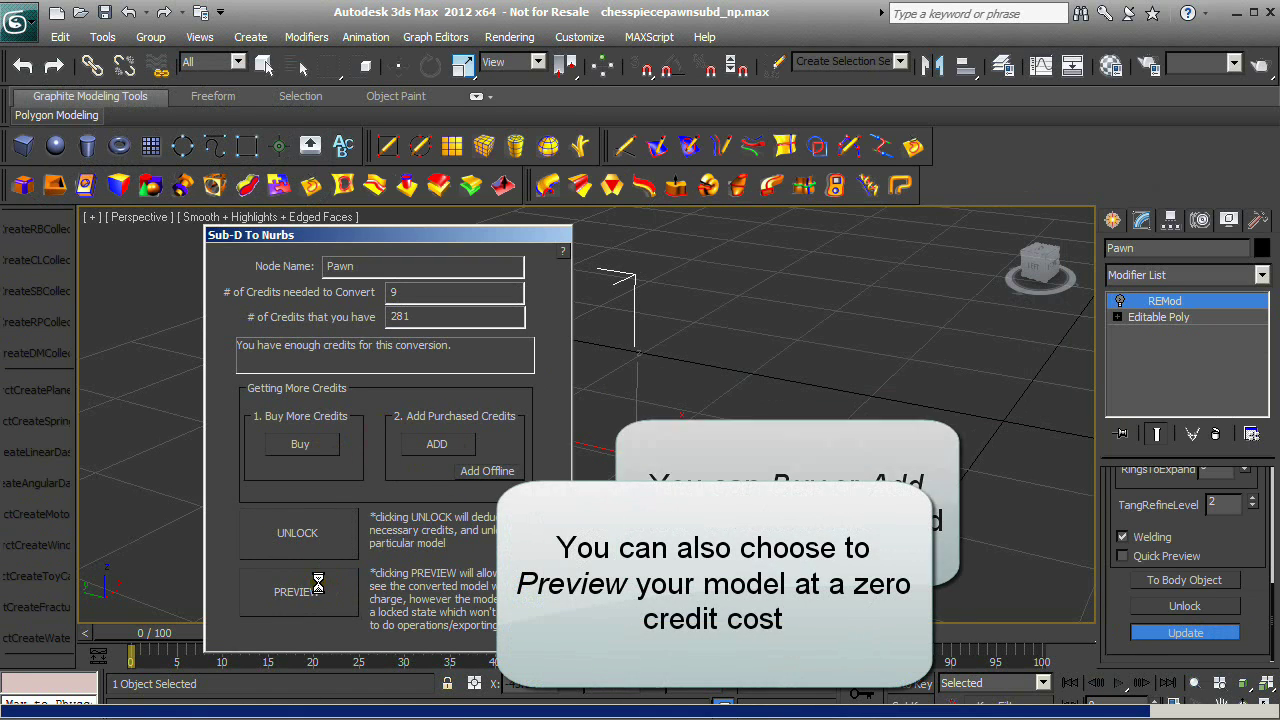
click(148, 189)
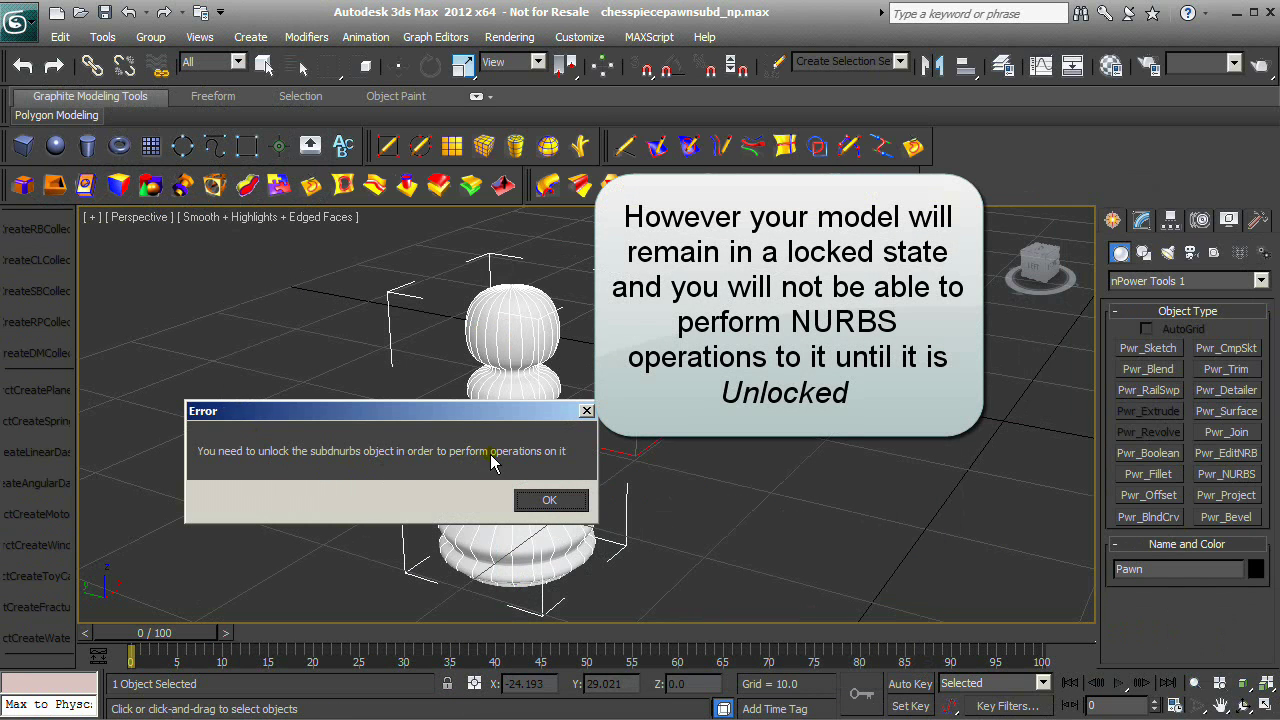
click(552, 500)
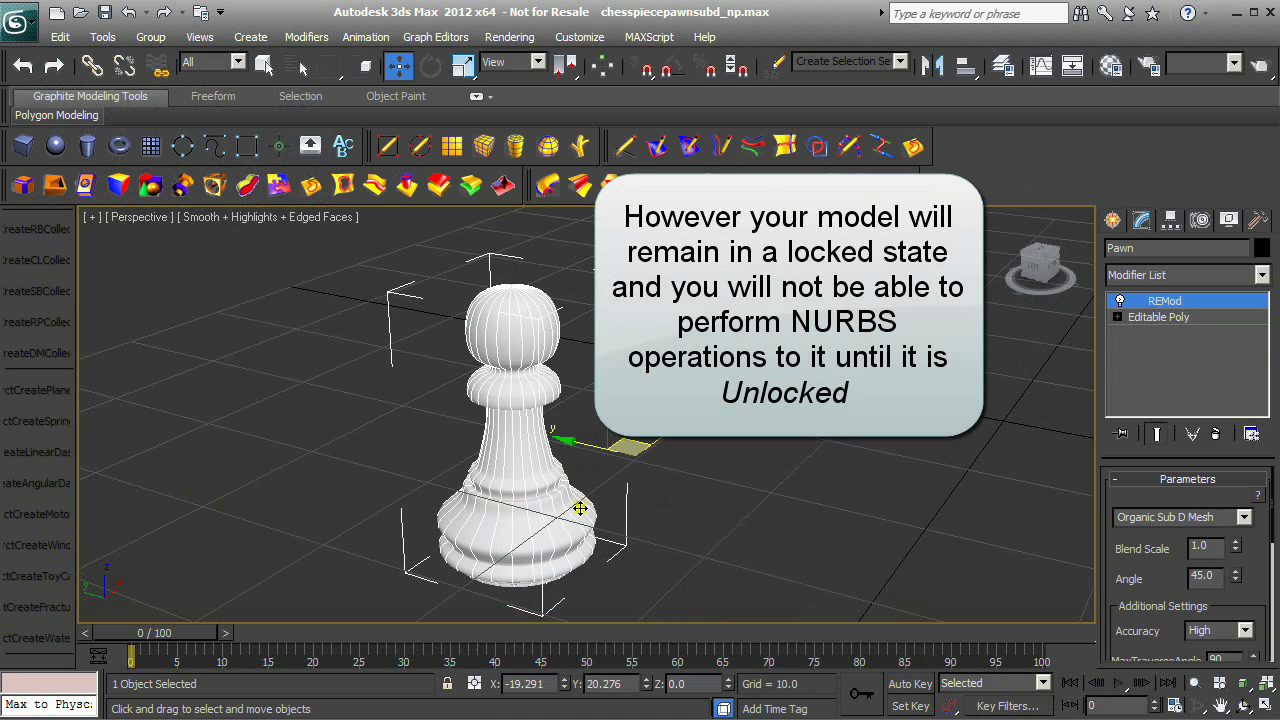
Update the pawn's REMod conversion again and unlock the NURBS model using credits.
scroll(1262, 598, down, 10)
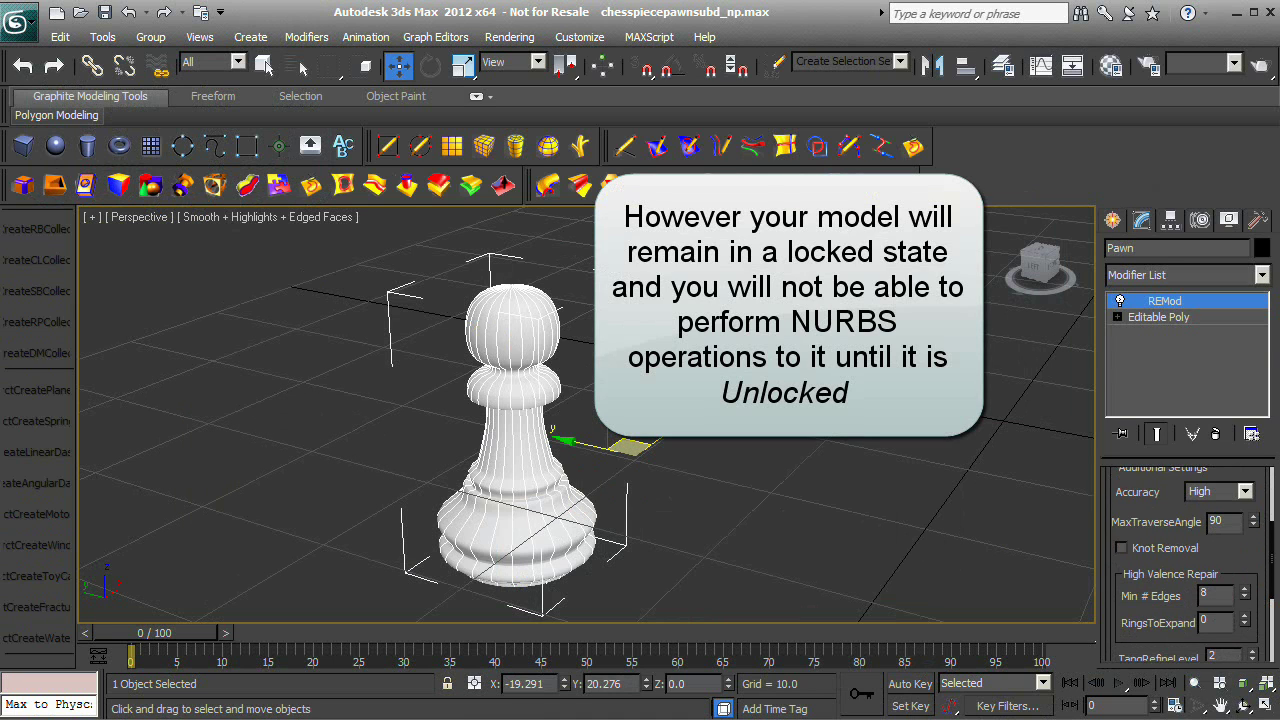
click(1218, 651)
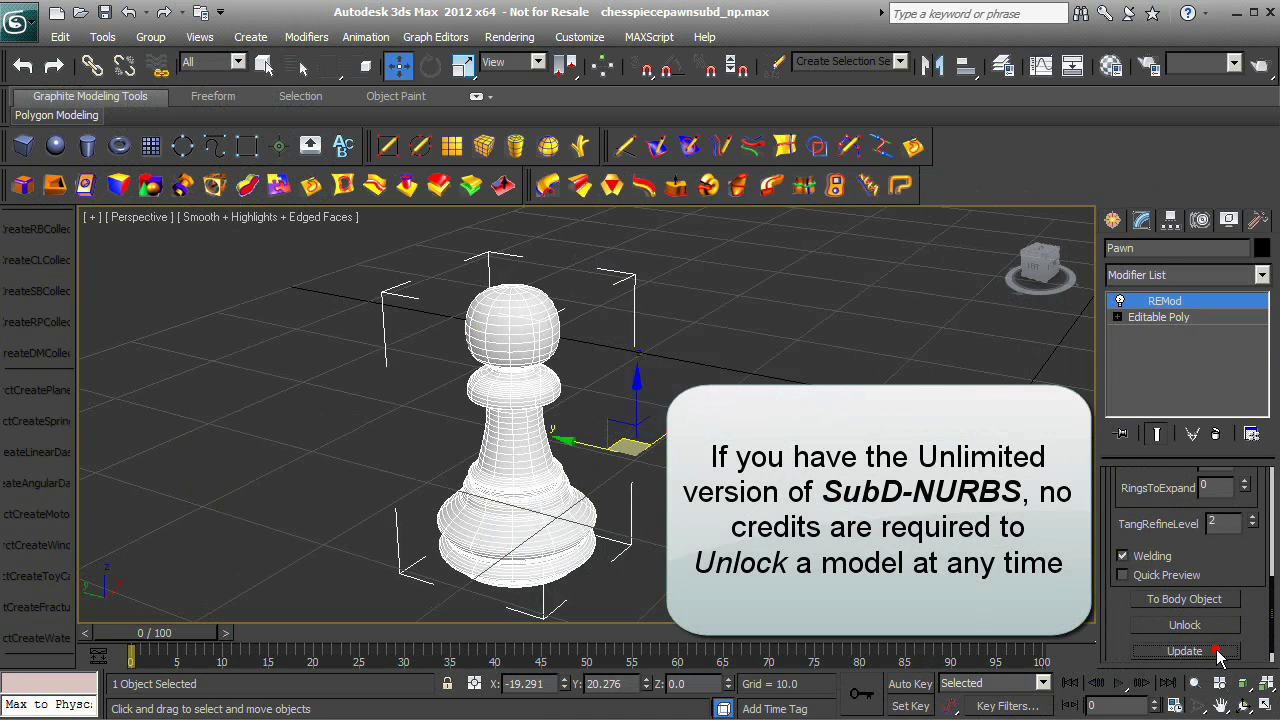
click(1218, 651)
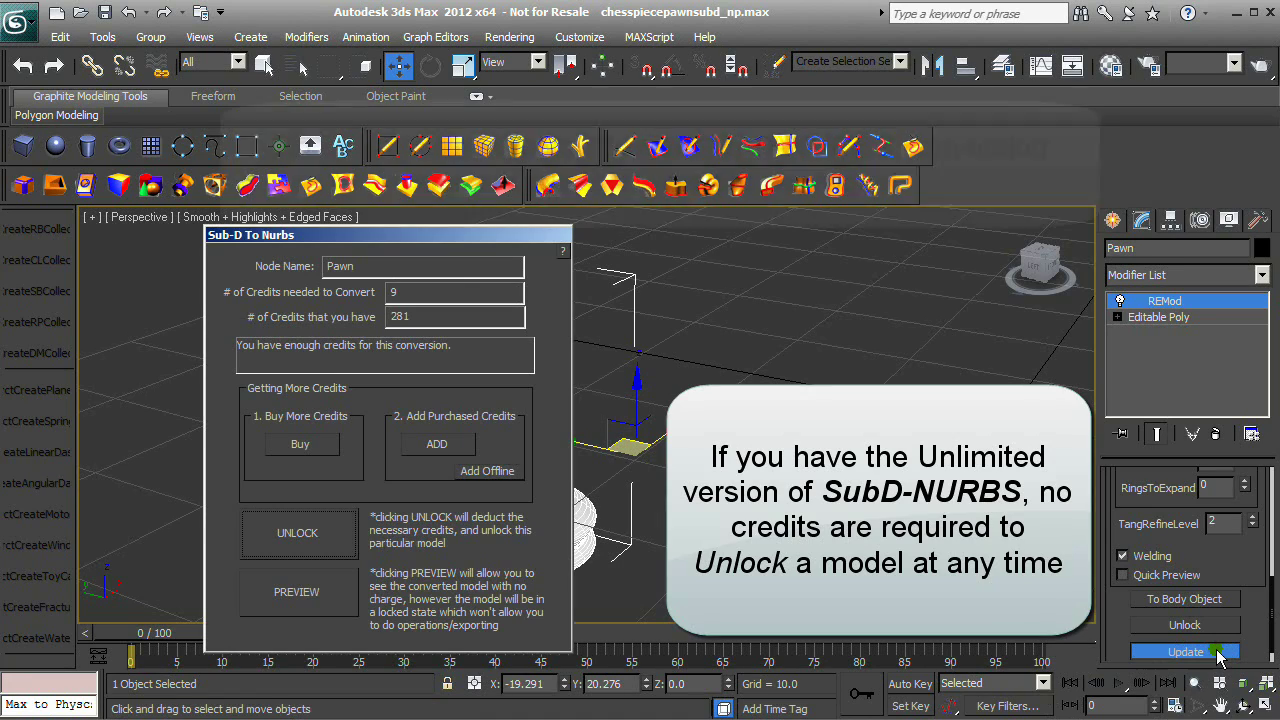
click(312, 530)
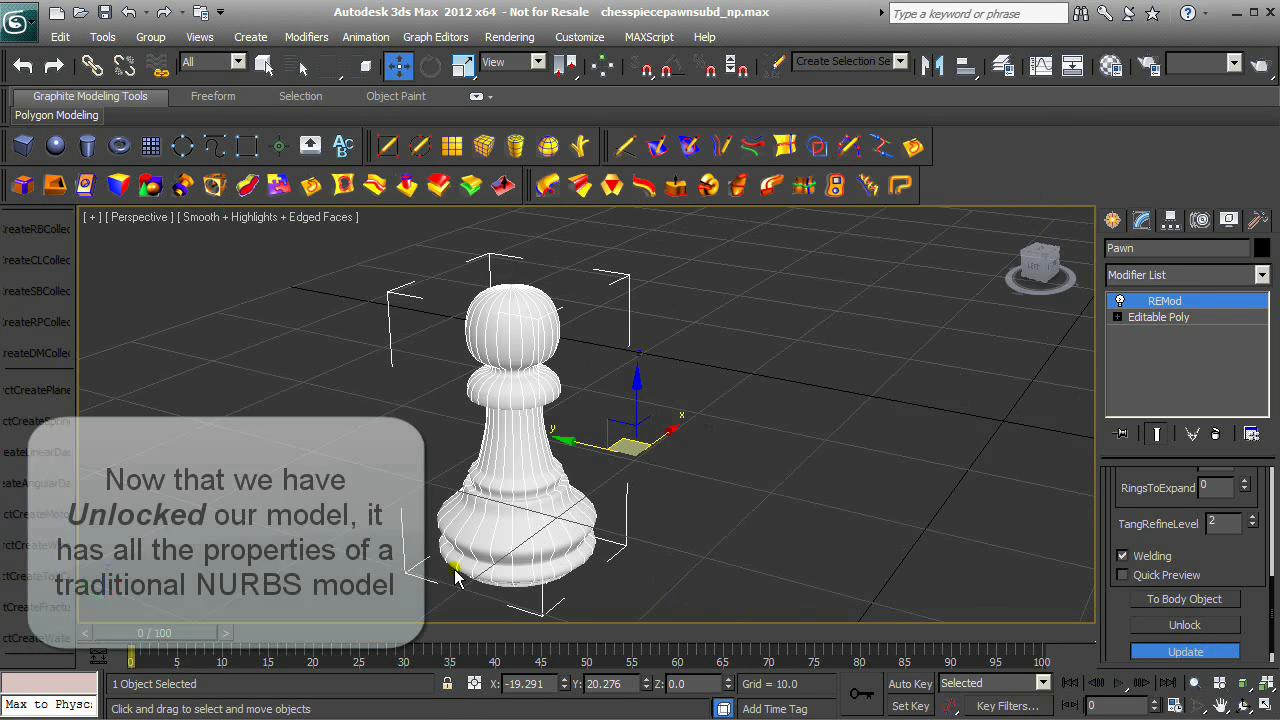
Deselect the converted pawn and save the scene under the new name chesspiecepawnsubd_np_nowconverted.
click(1194, 683)
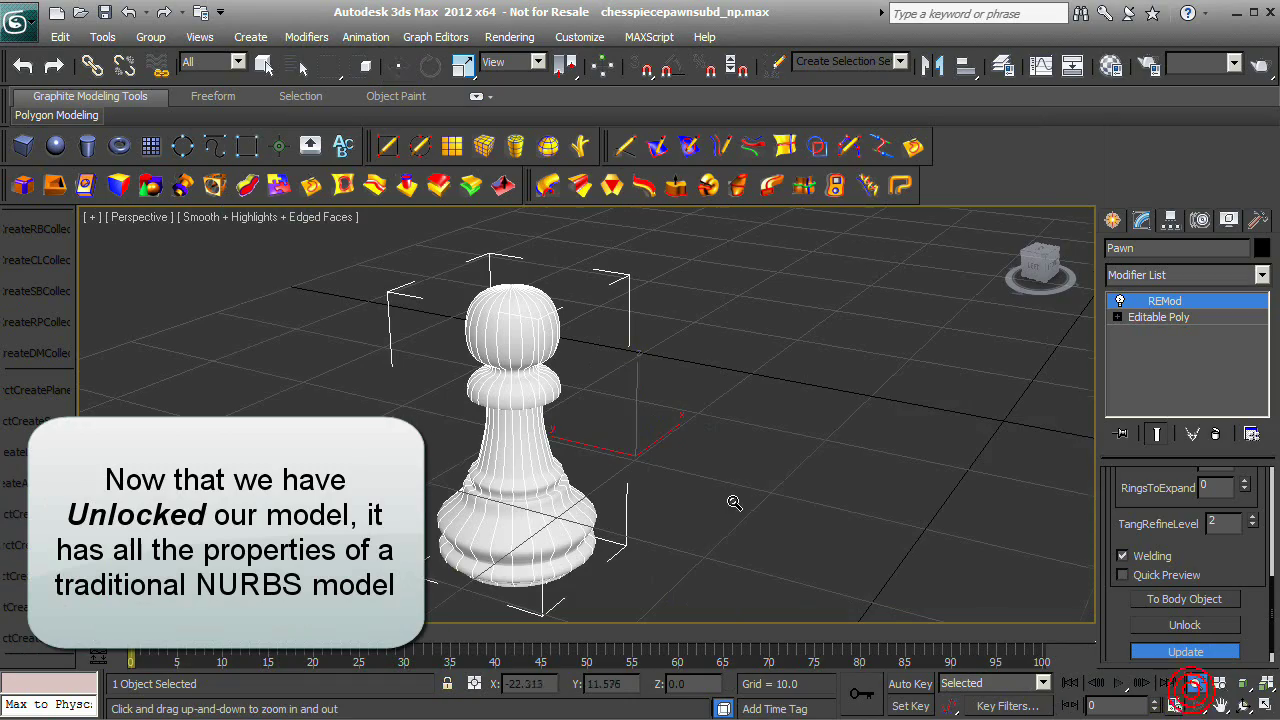
drag(734, 503, 740, 518)
click(1244, 706)
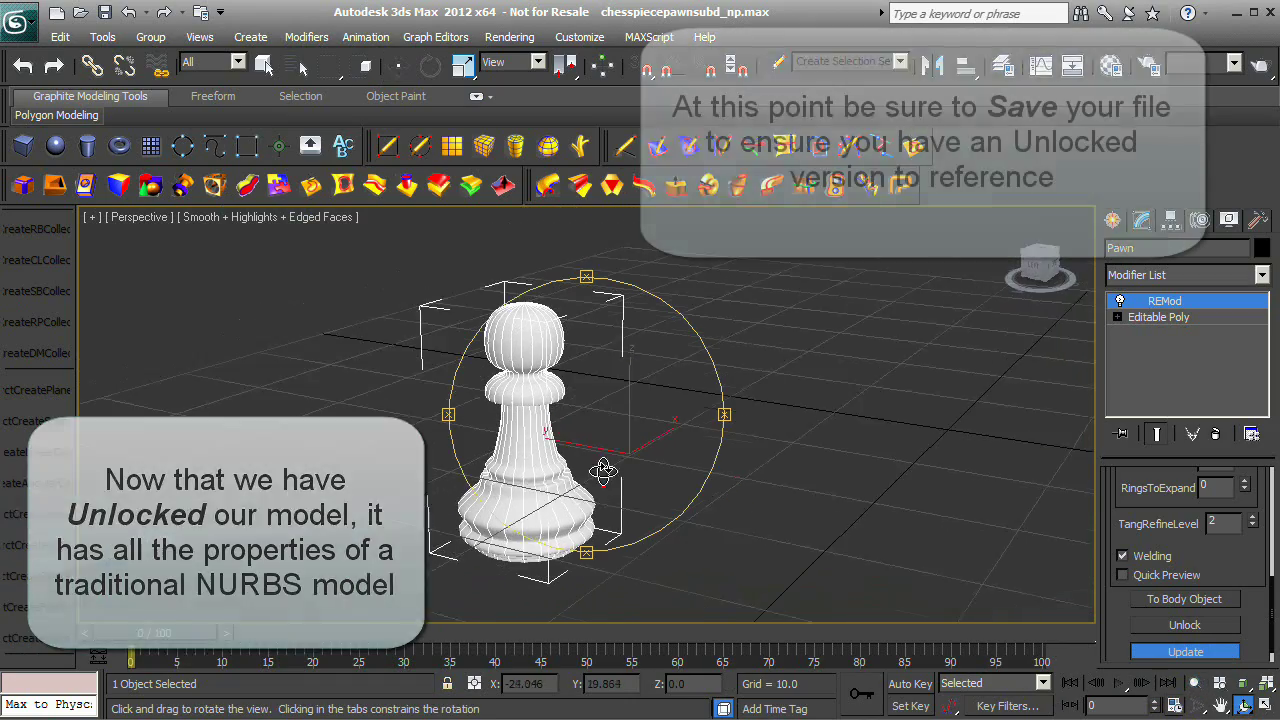
drag(603, 488, 345, 473)
right_click(334, 480)
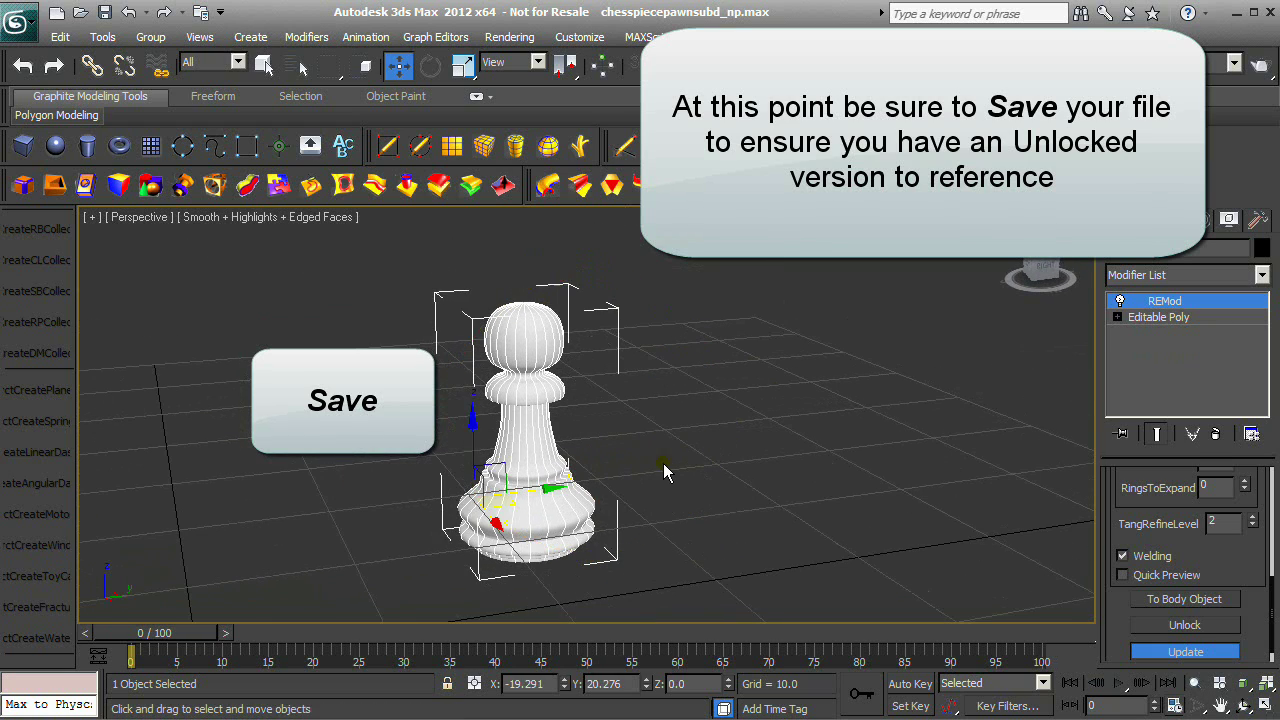
click(663, 466)
click(16, 20)
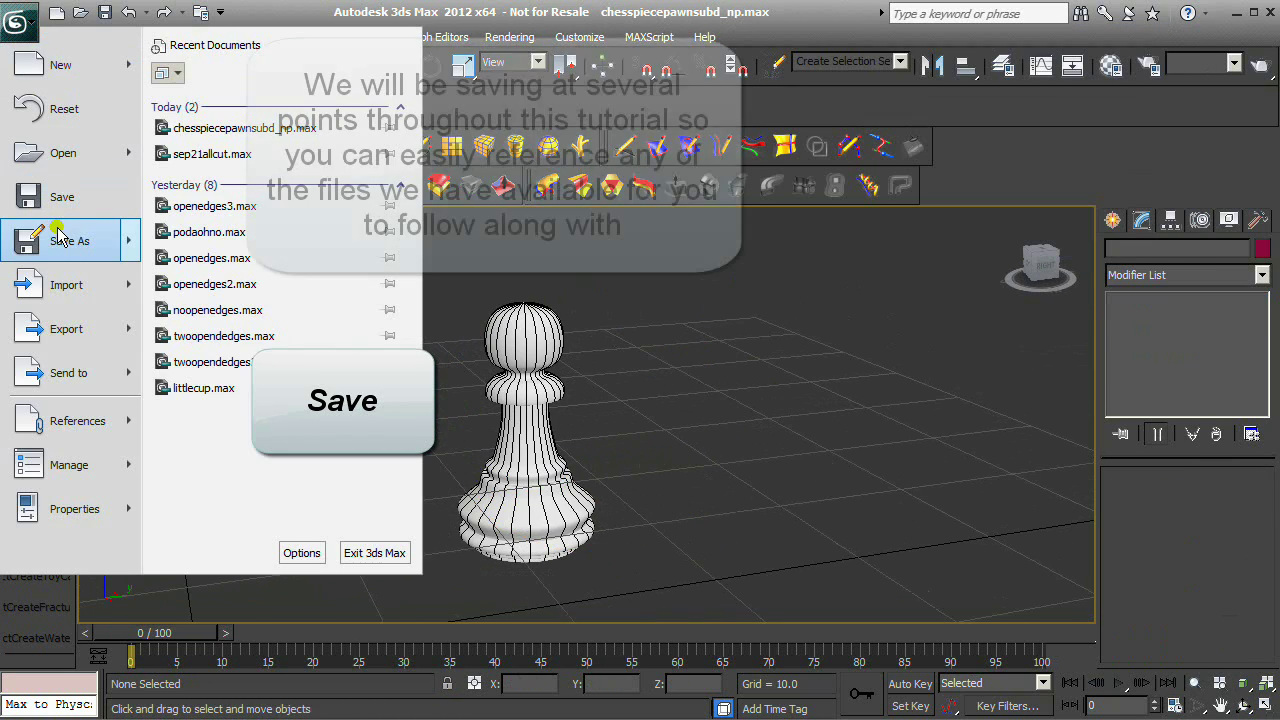
click(36, 241)
key(End)
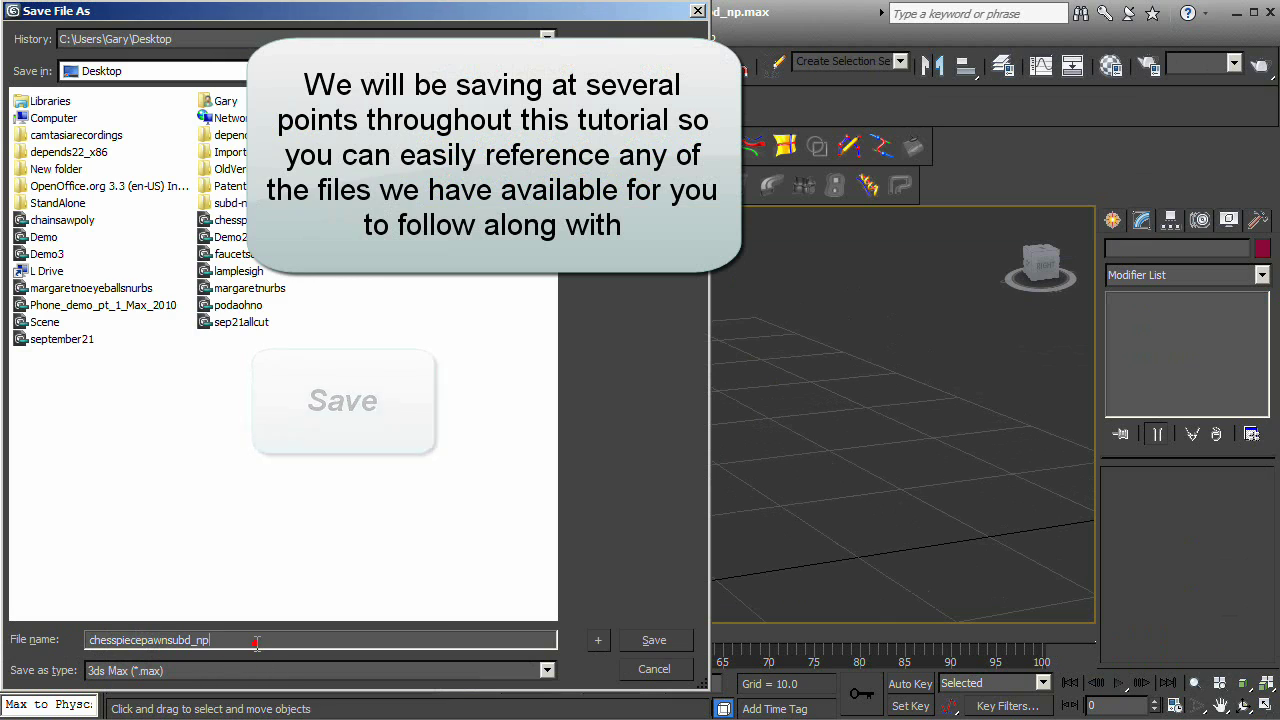
text(_nowconverted)
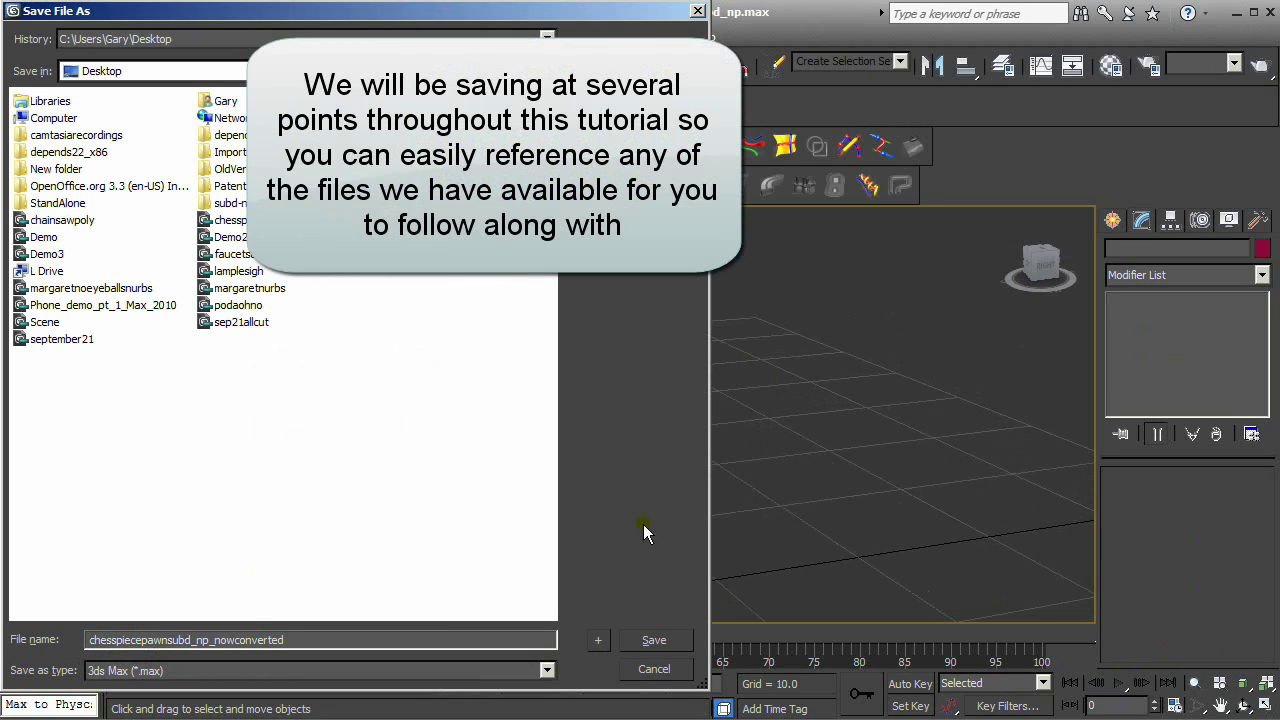
click(662, 641)
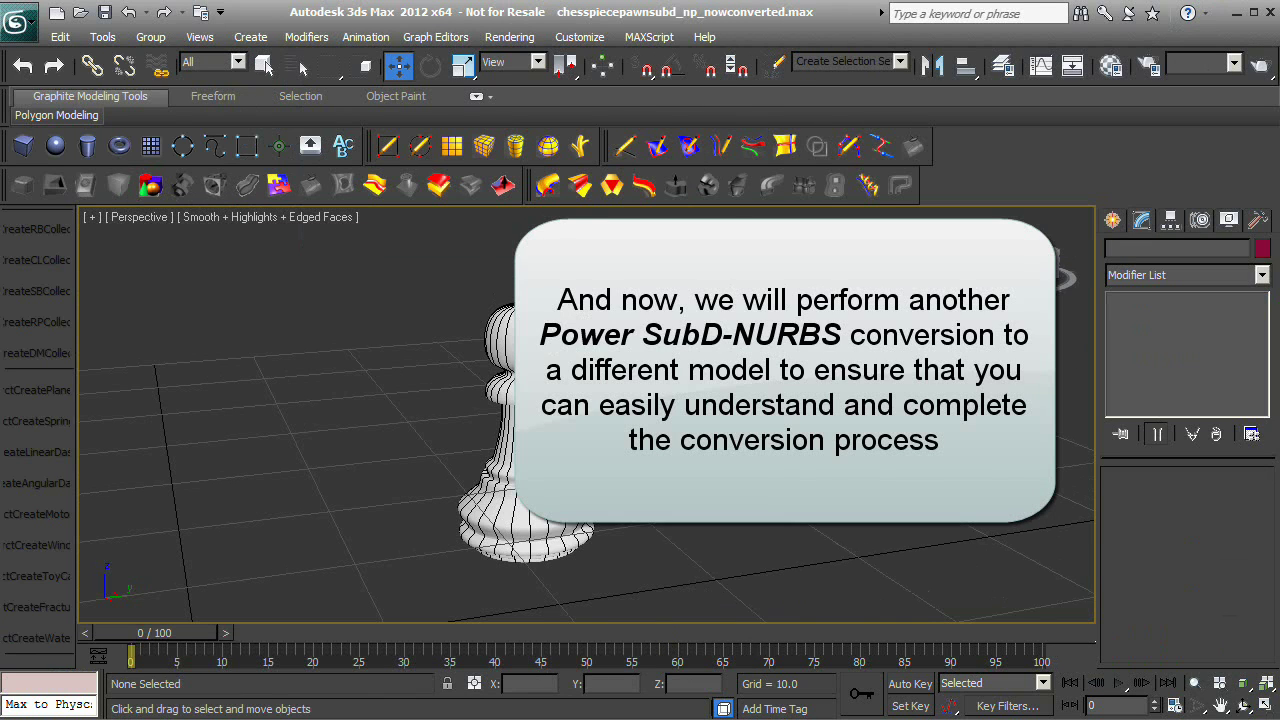
Switch to the rook scene chesspiecerooksubd_np.max and maximize its Perspective viewport, viewing the rook slightly from above.
click(265, 65)
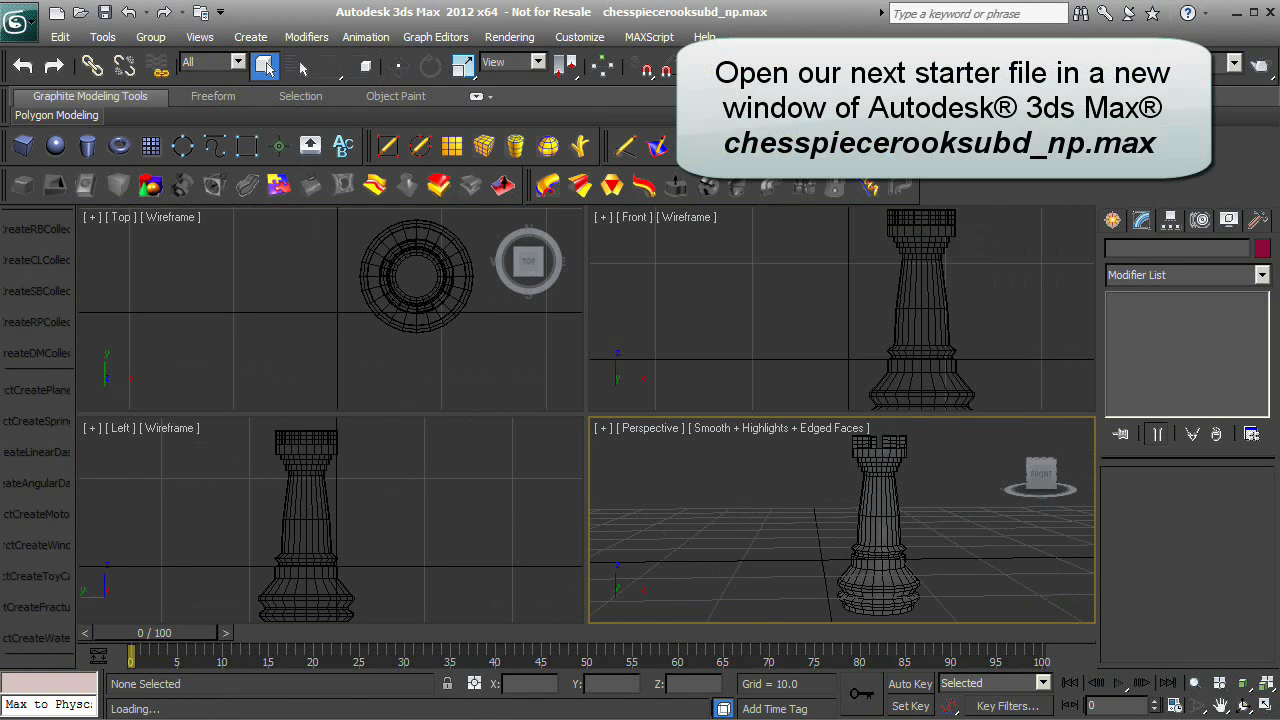
click(1264, 706)
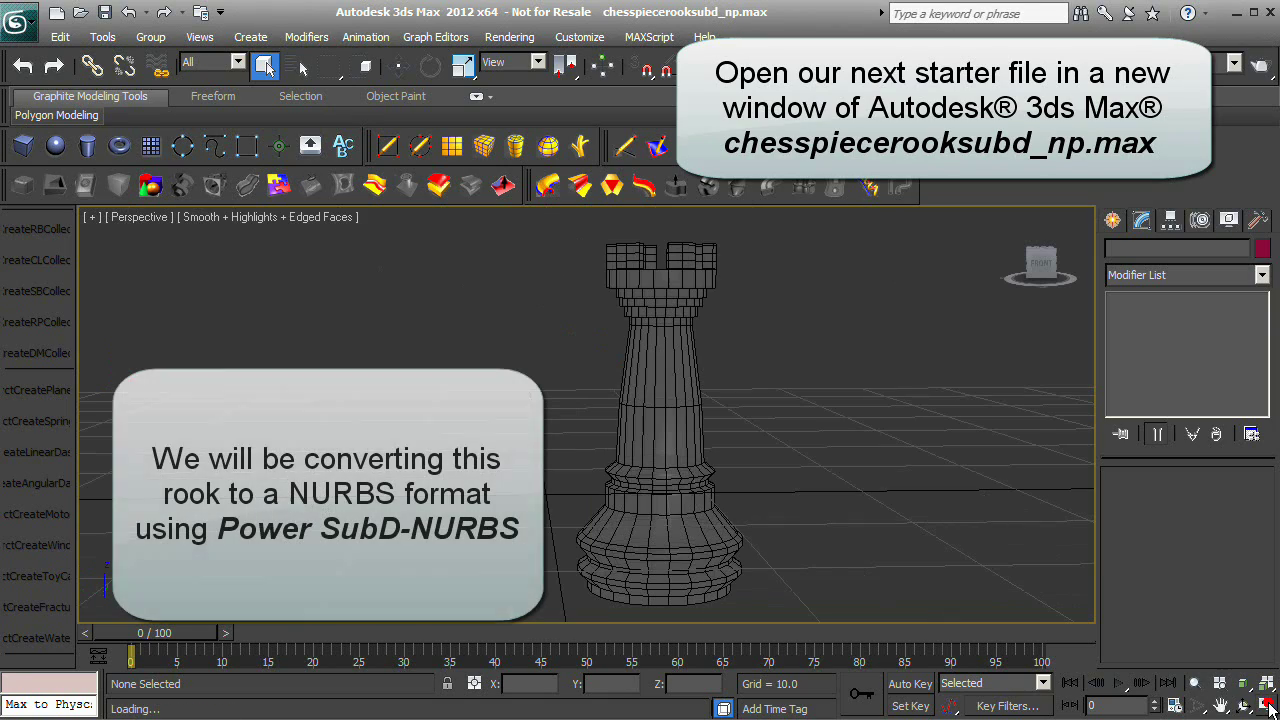
click(1244, 706)
drag(756, 483, 737, 514)
right_click(821, 508)
Turn the Edged Faces display off and on again in the rook's Perspective viewport.
click(290, 217)
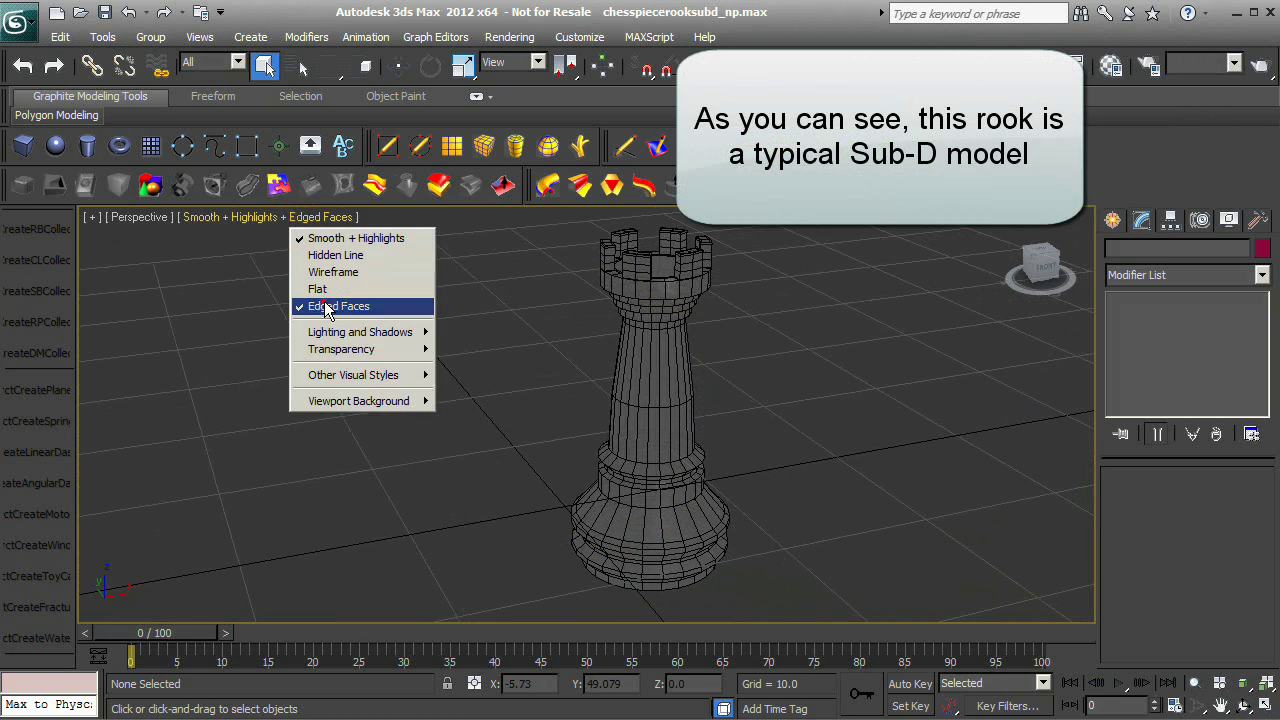
click(312, 303)
click(262, 218)
click(305, 306)
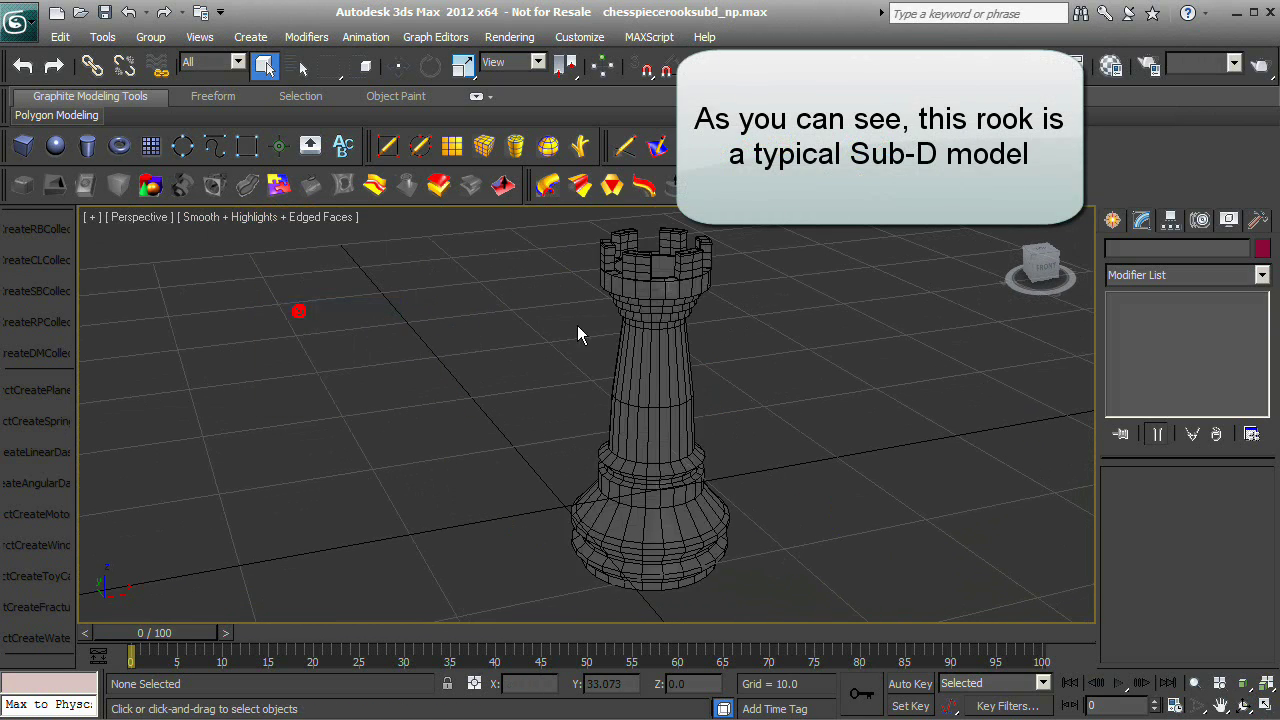
Select the rook and, at its Polygon level, select the top faces of all six battlements.
click(626, 320)
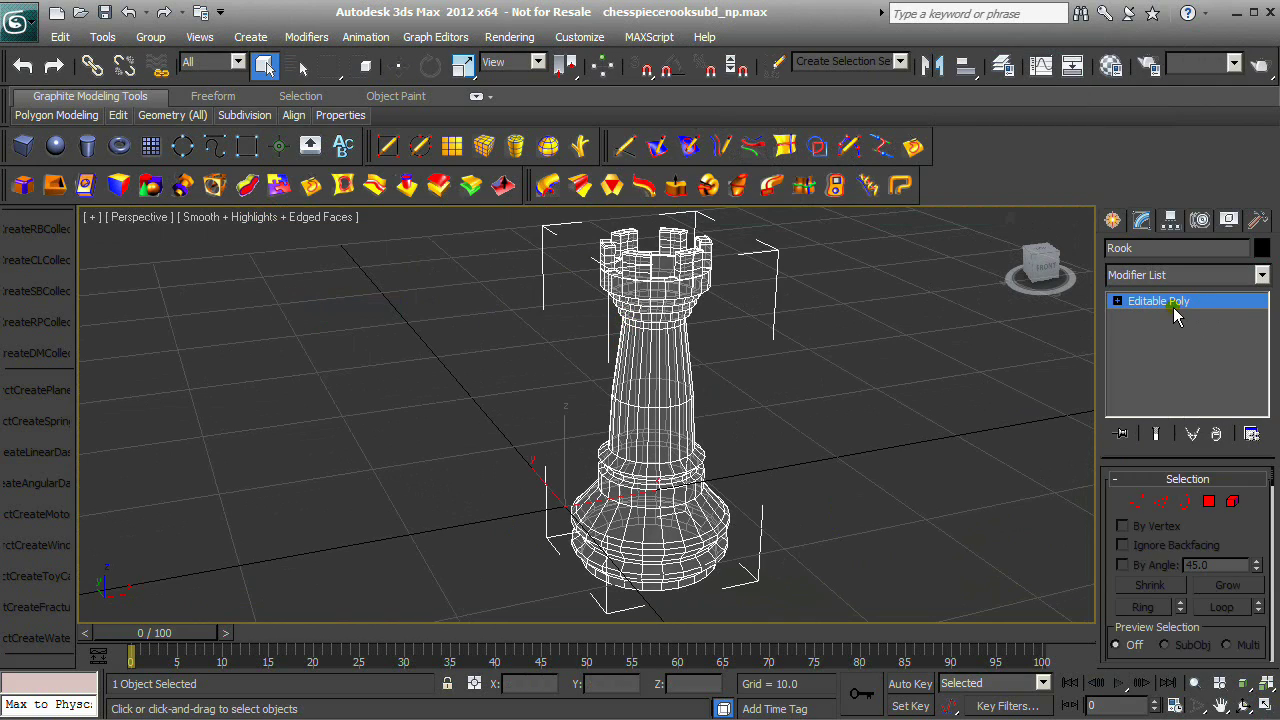
click(1209, 501)
click(1241, 703)
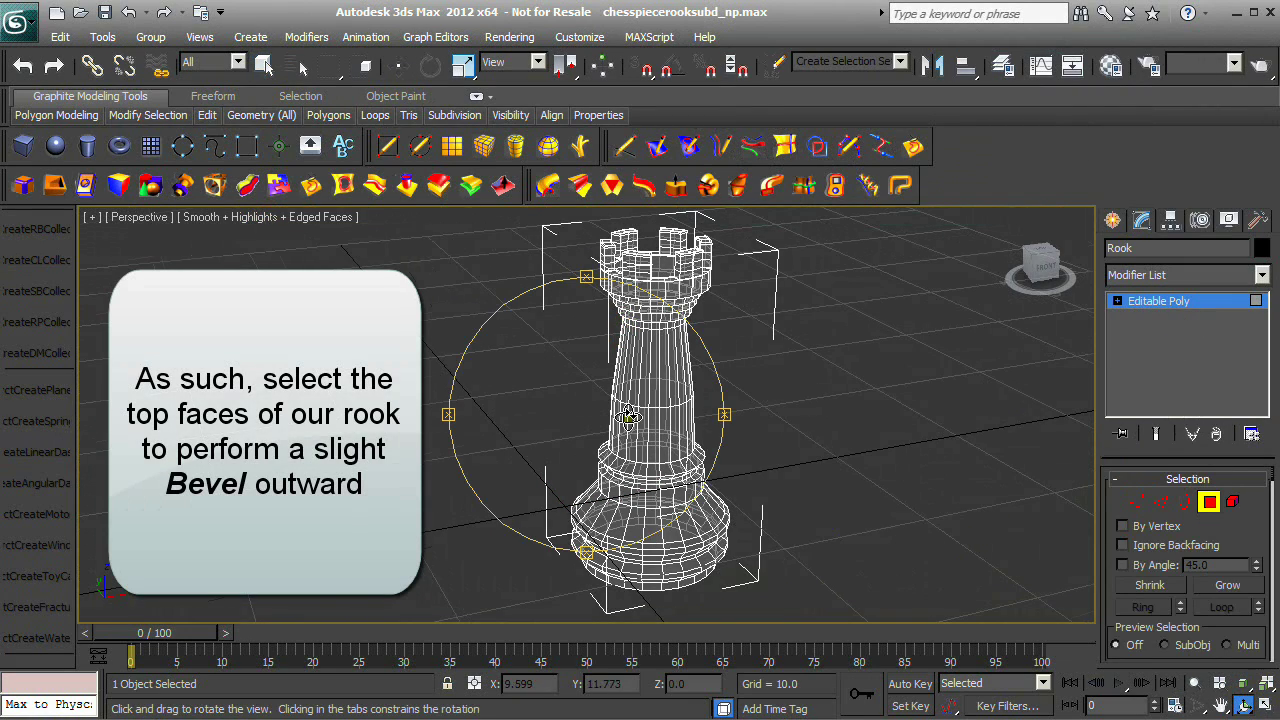
drag(628, 418, 624, 475)
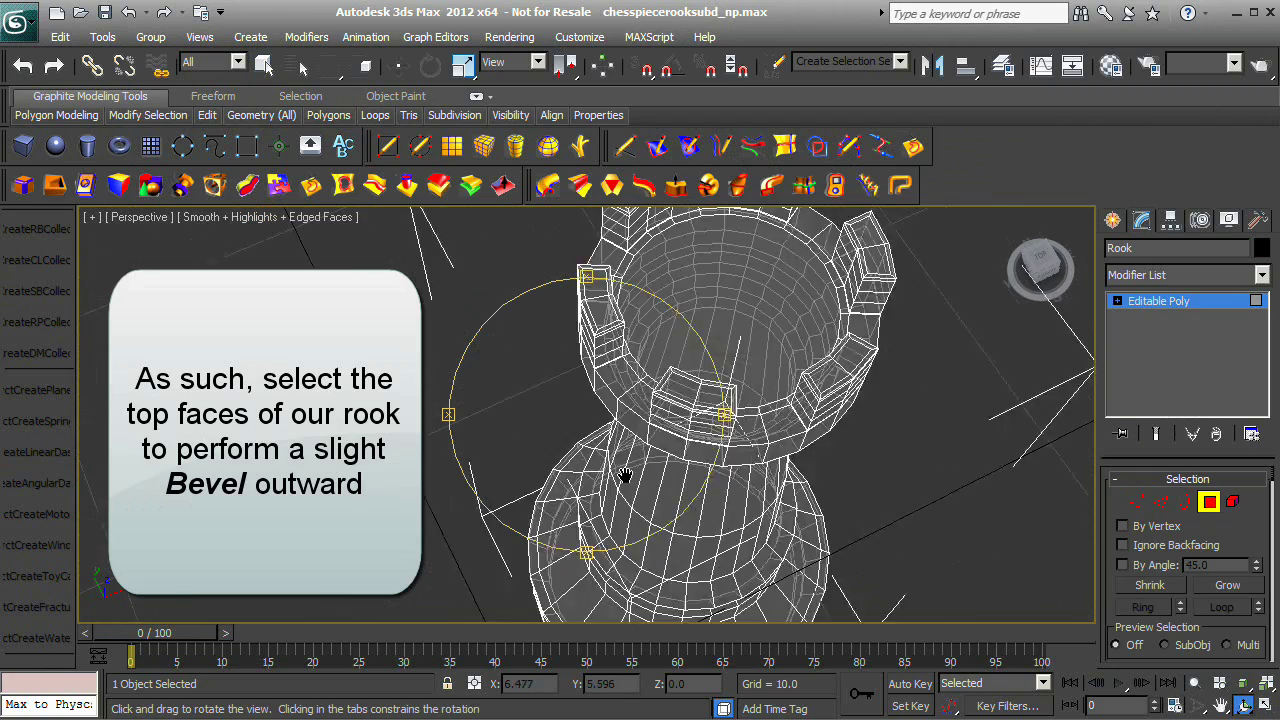
middle_drag(625, 476, 566, 543)
drag(547, 462, 553, 488)
right_click(563, 421)
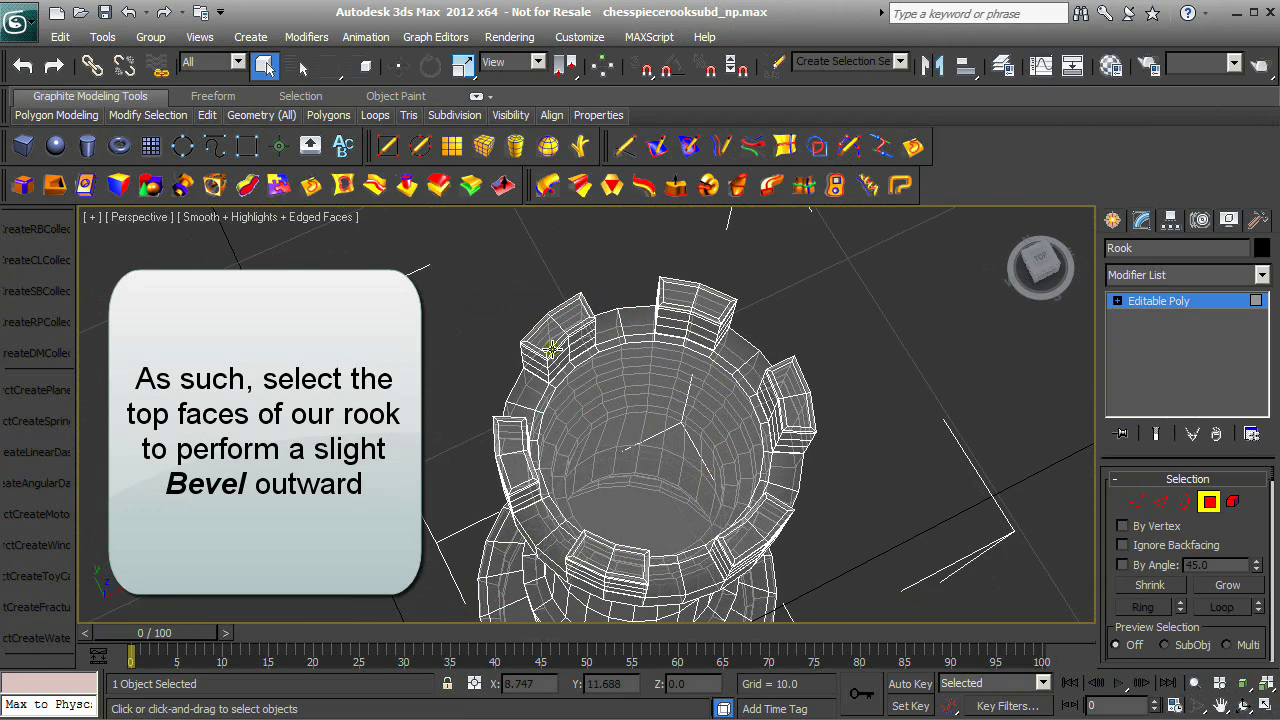
ctrl+click(709, 305)
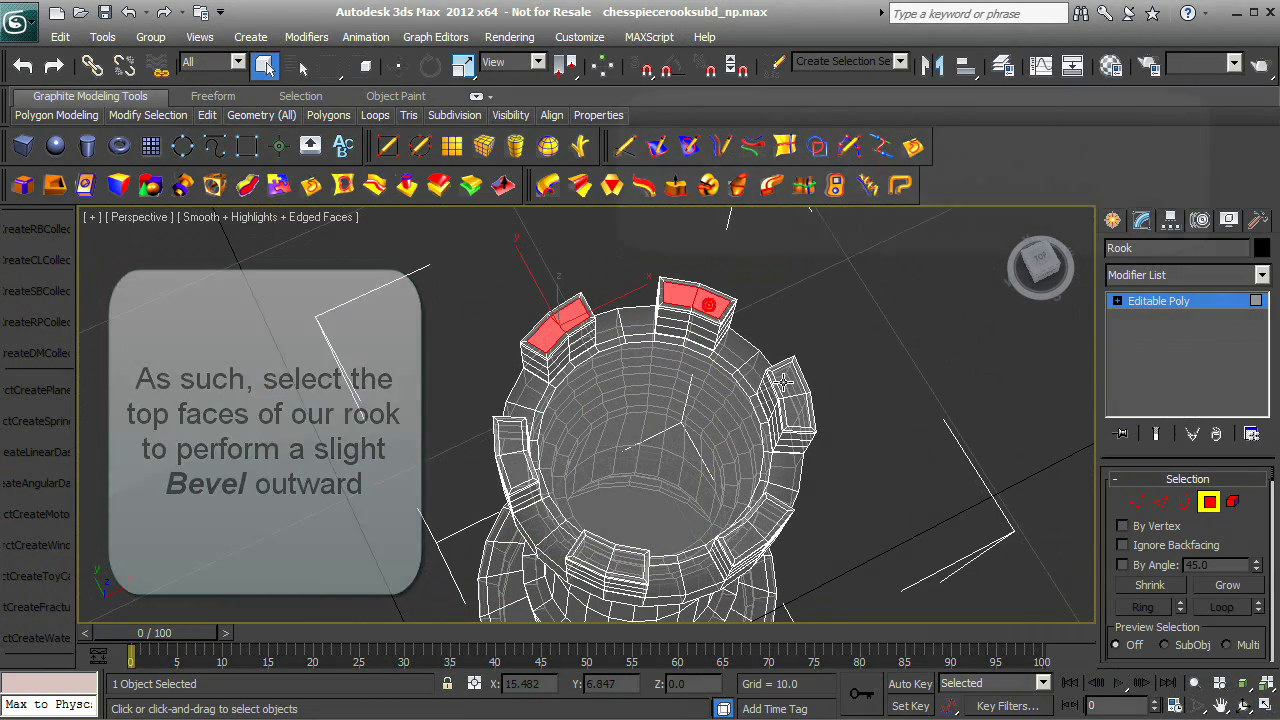
ctrl+click(792, 398)
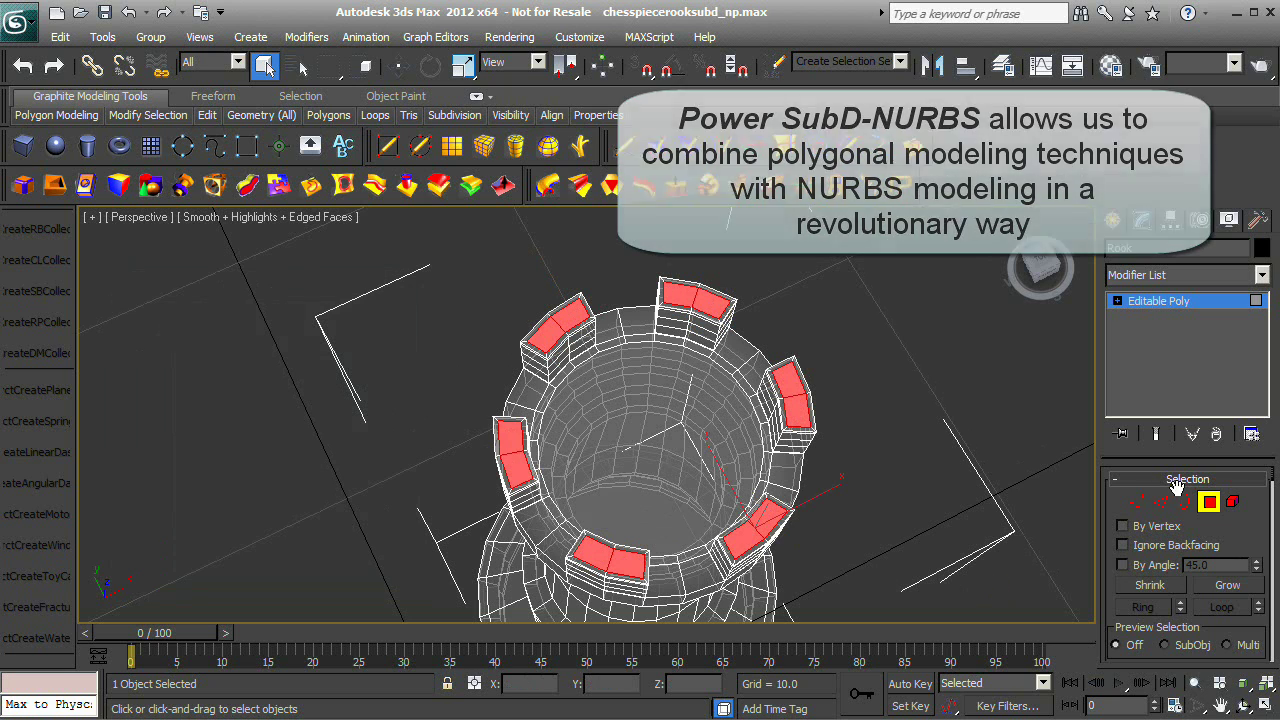
Bevel the selected battlement faces with a height of about 0.513 and an outline of about 0.489.
scroll(1240, 540, down, 5)
scroll(1240, 540, down, 2)
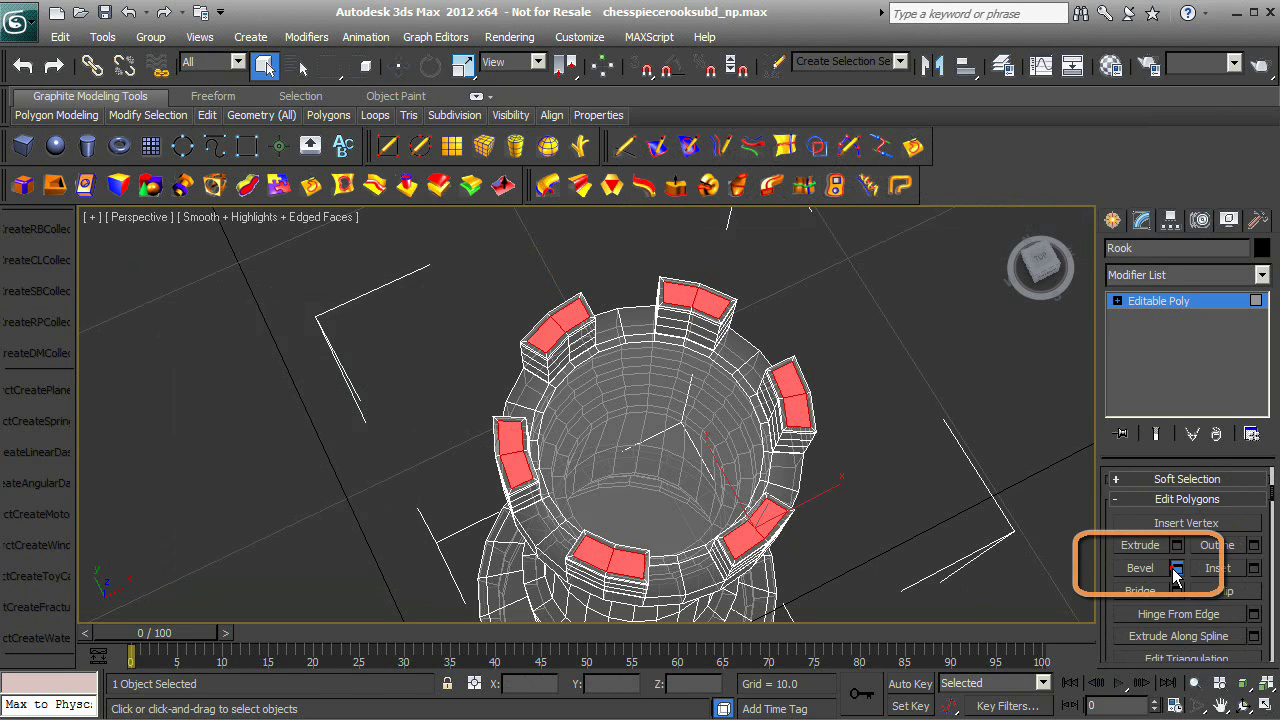
click(1176, 568)
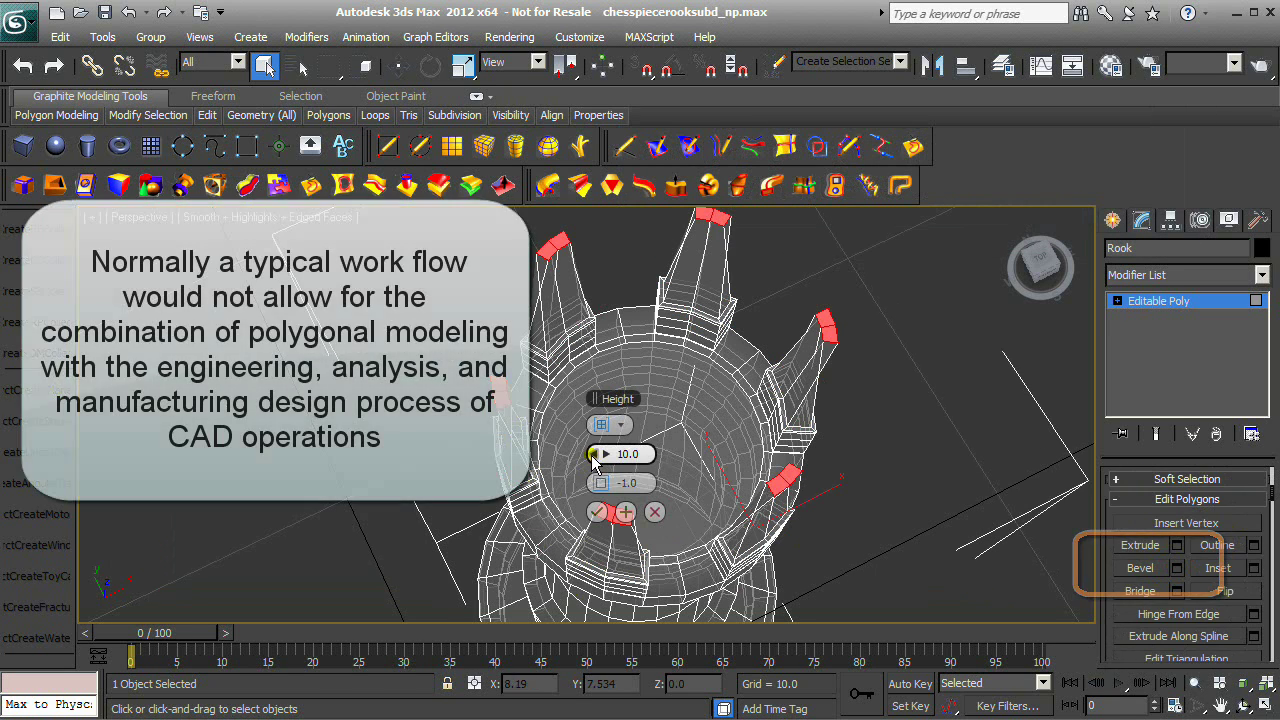
drag(592, 453, 539, 462)
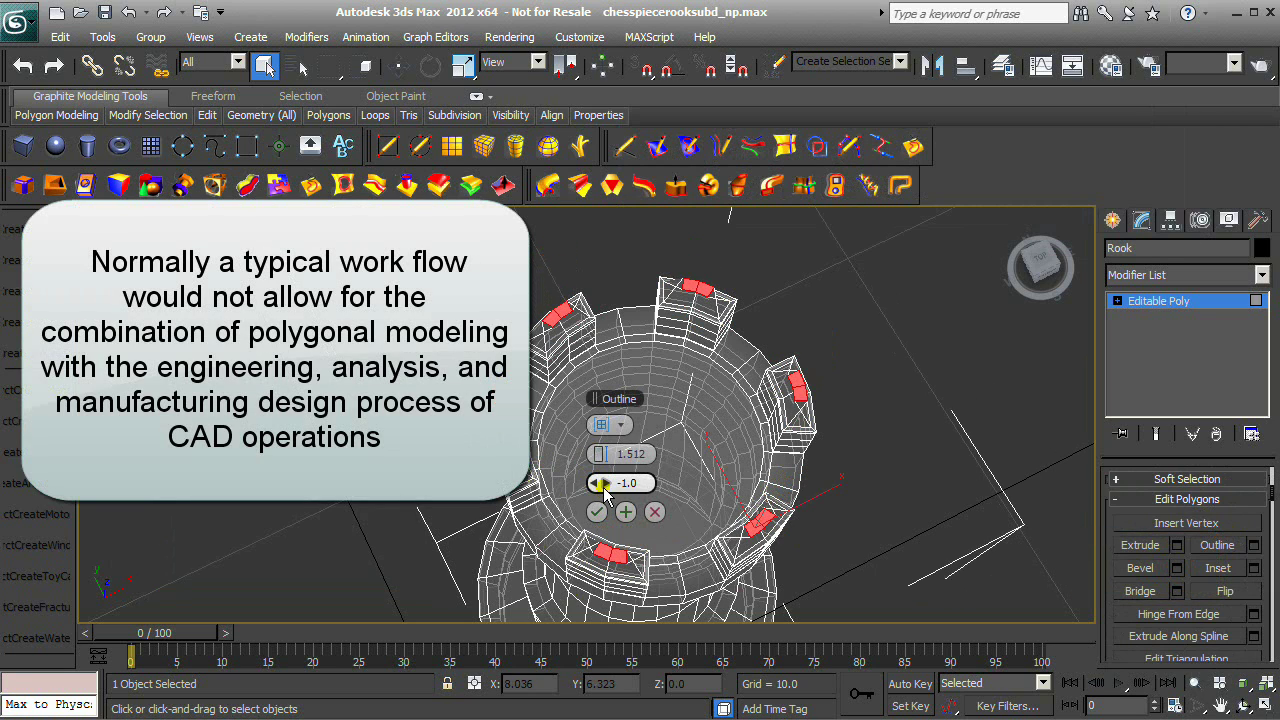
drag(604, 489, 894, 460)
click(1243, 705)
right_click(900, 468)
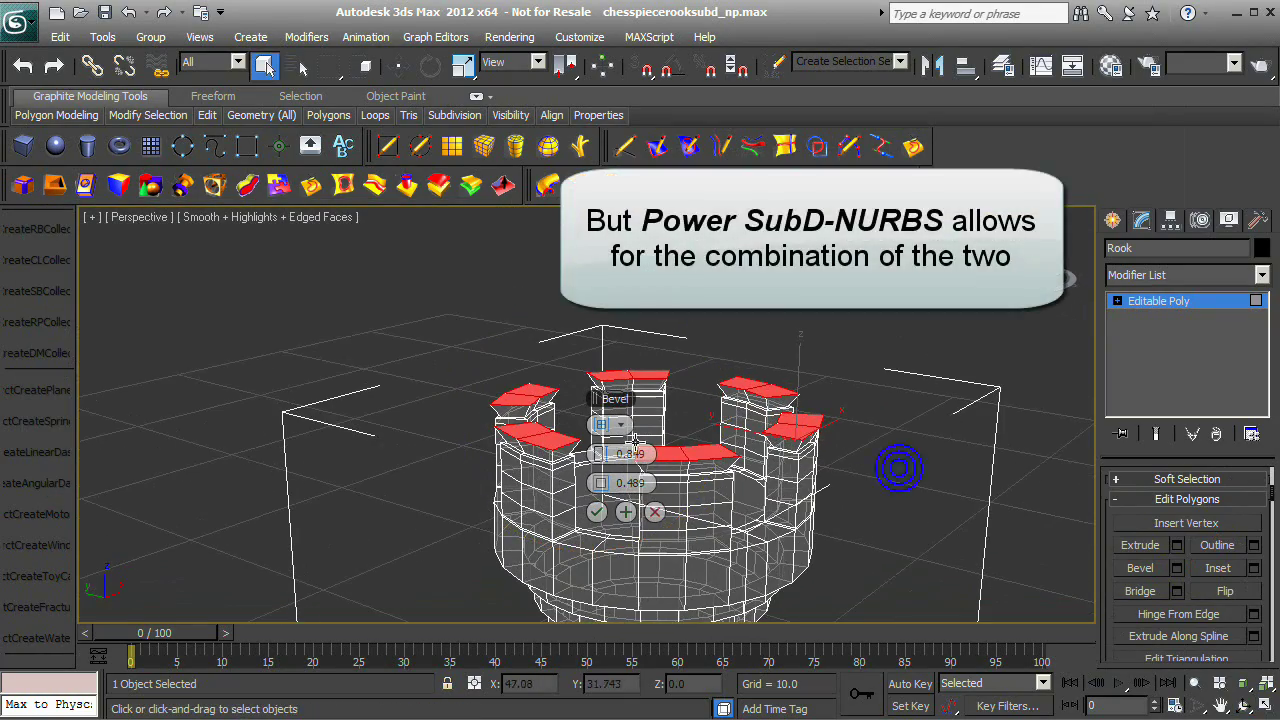
drag(598, 456, 598, 475)
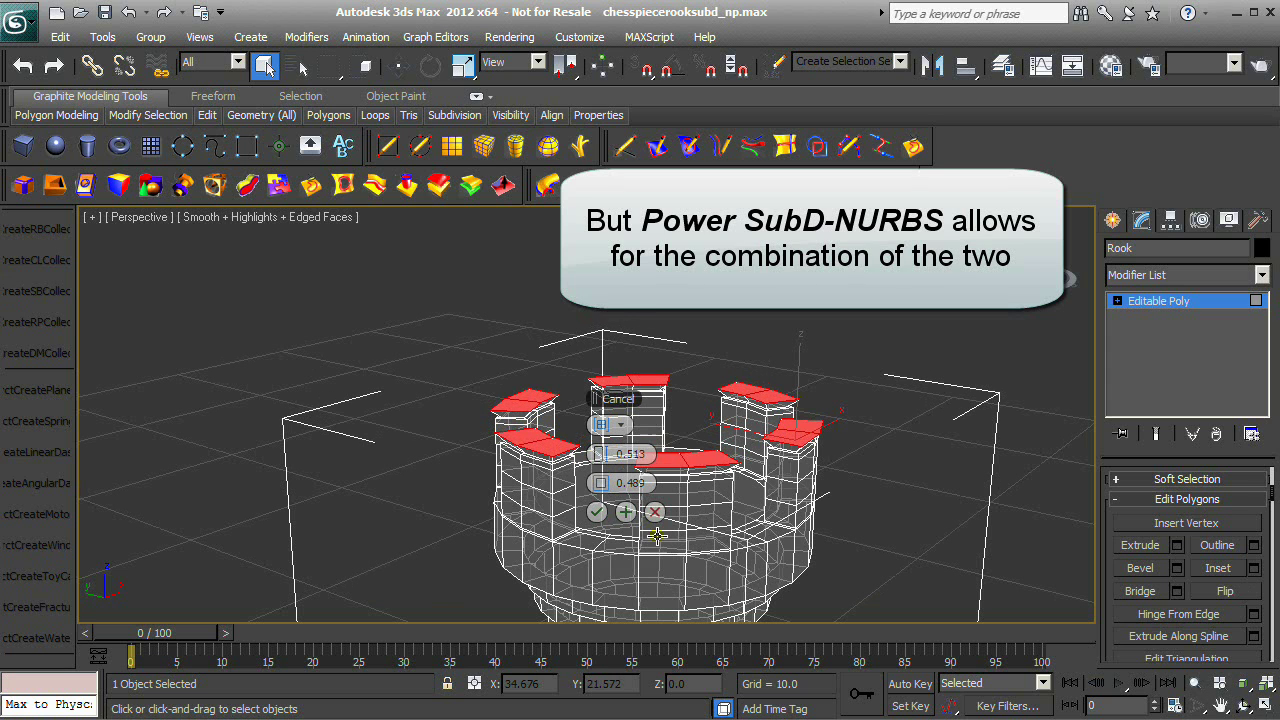
click(597, 513)
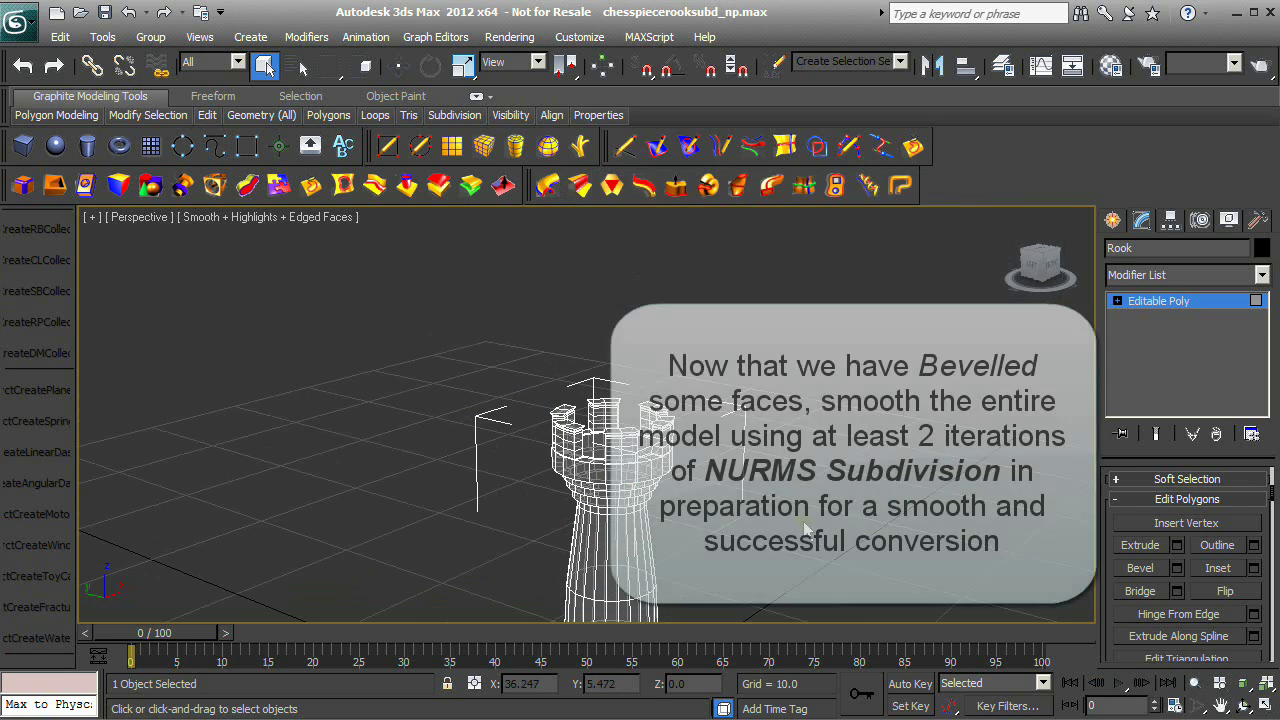
Enable NURMS Subdivision on the whole rook mesh and set the display iterations to 2.
middle_drag(805, 525, 794, 419)
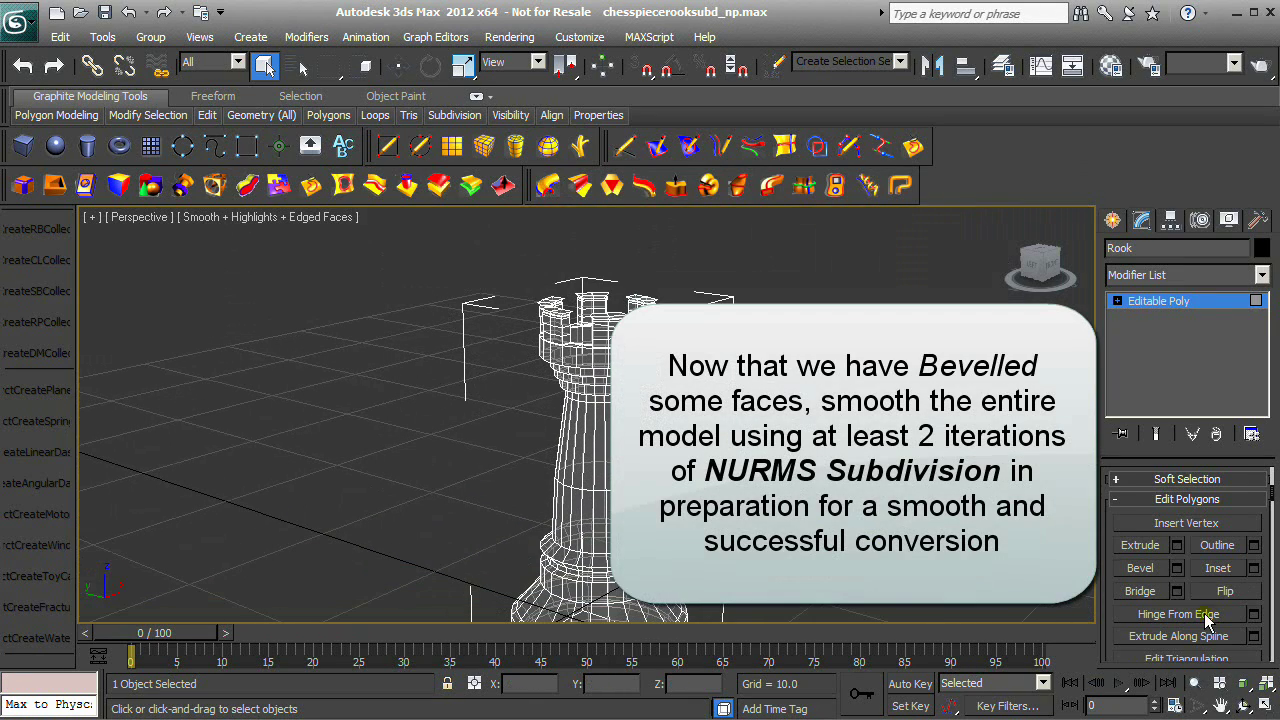
click(1241, 707)
drag(820, 480, 755, 455)
right_click(755, 455)
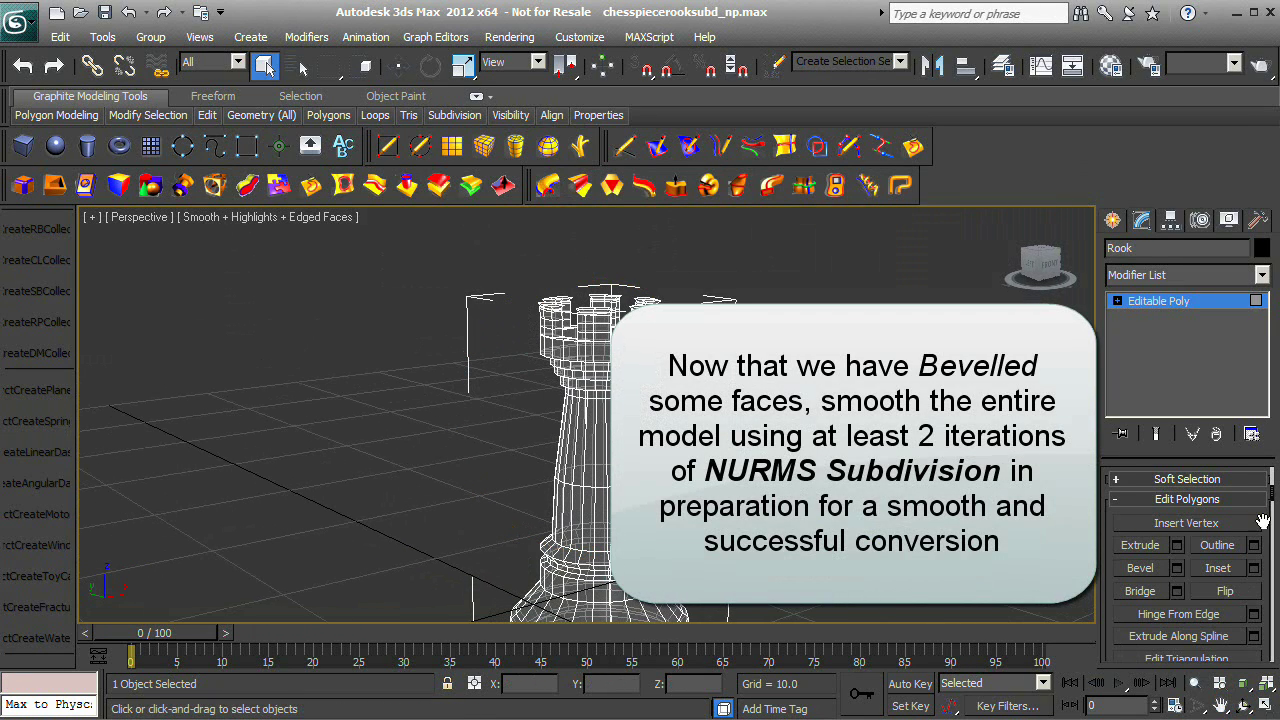
drag(1262, 516, 1230, 285)
scroll(1220, 548, down, 10)
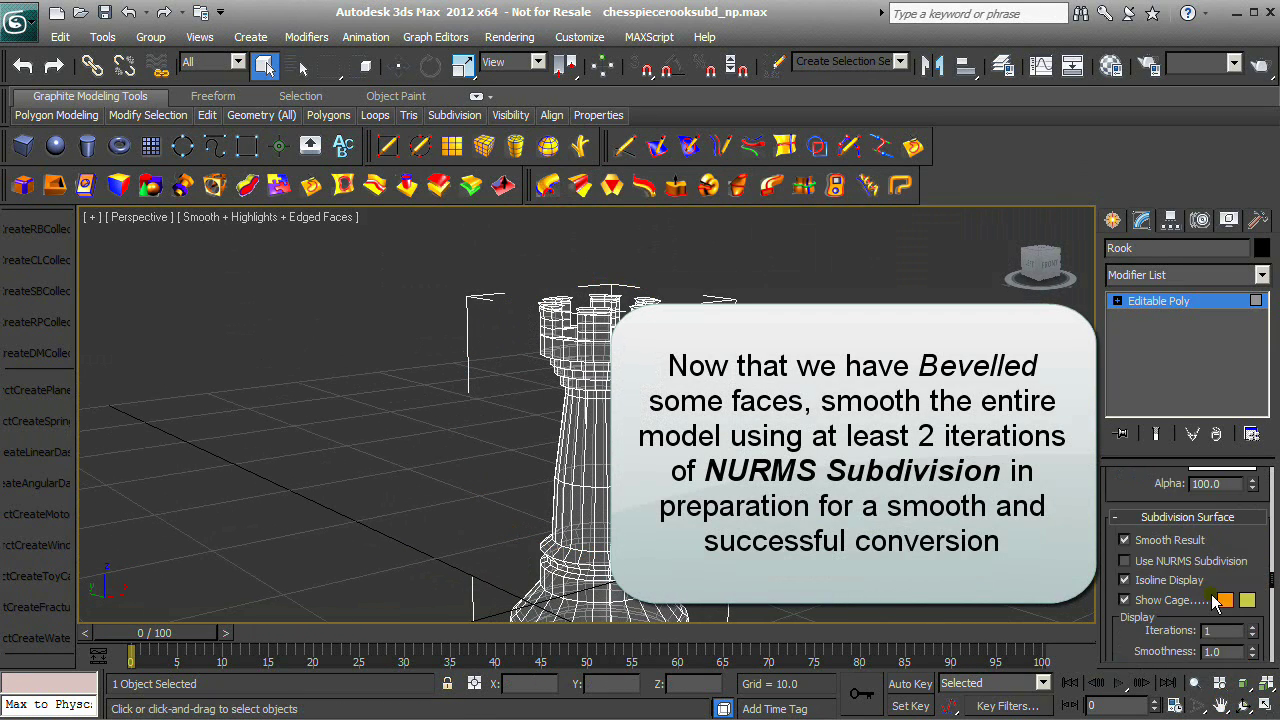
click(1126, 561)
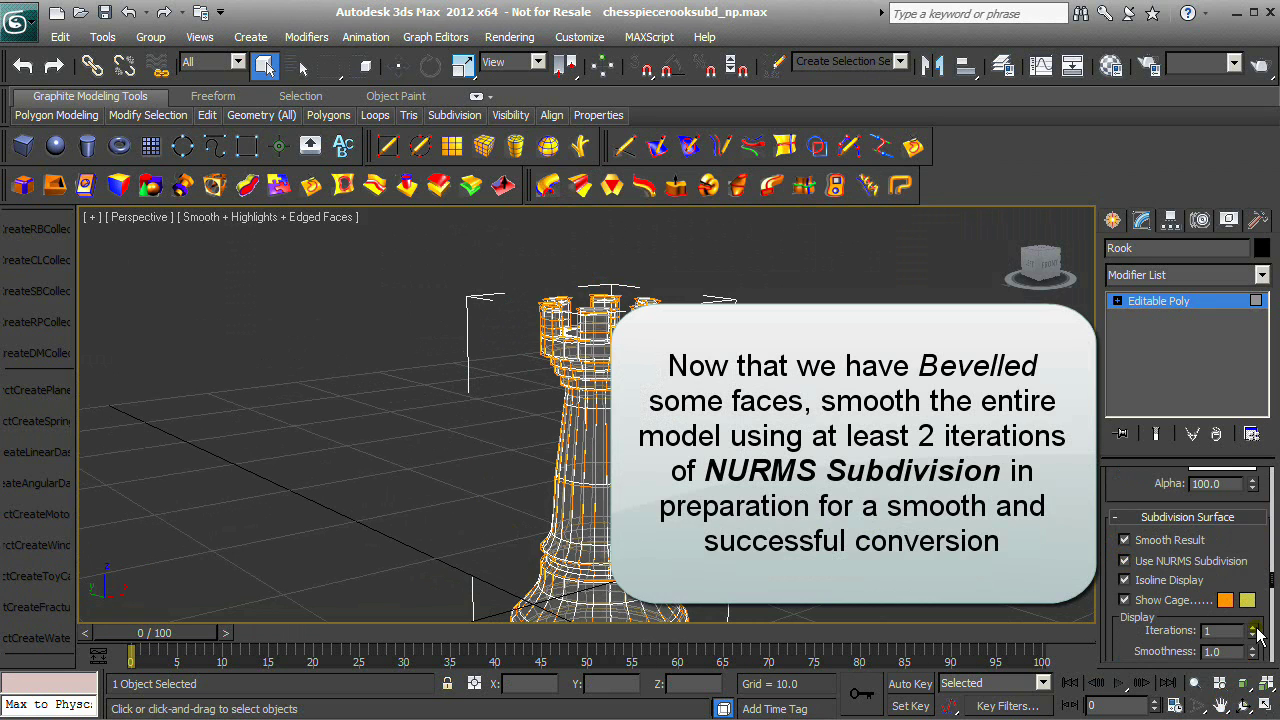
click(1244, 706)
drag(655, 398, 700, 372)
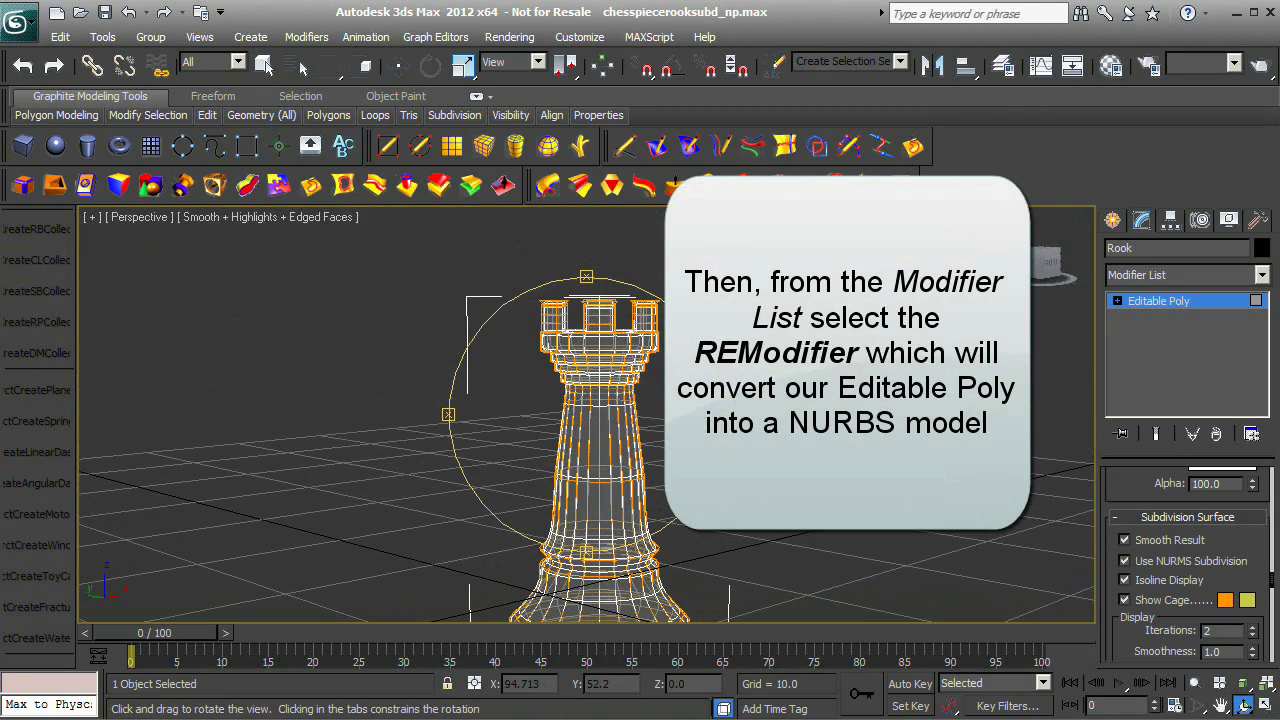
right_click(700, 372)
Add the REMod modifier to the rook, update the conversion and unlock the NURBS model.
click(1261, 276)
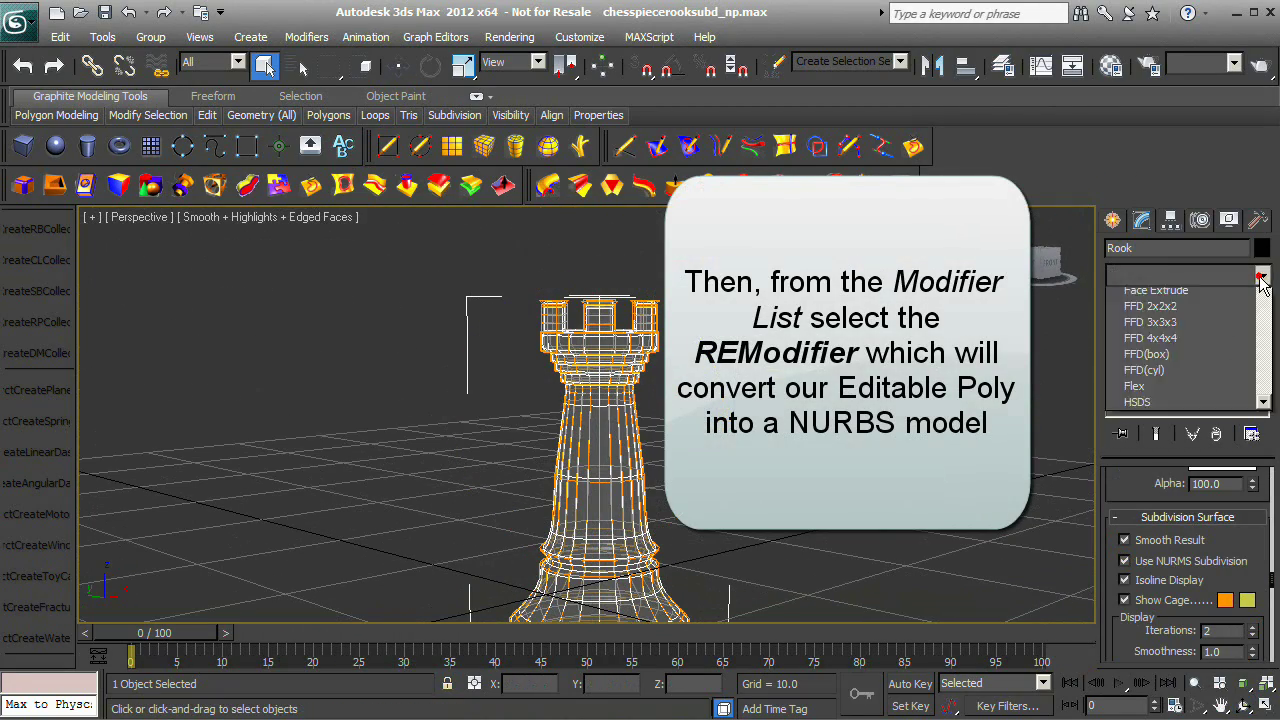
drag(1265, 336, 1227, 316)
click(1234, 610)
click(1220, 634)
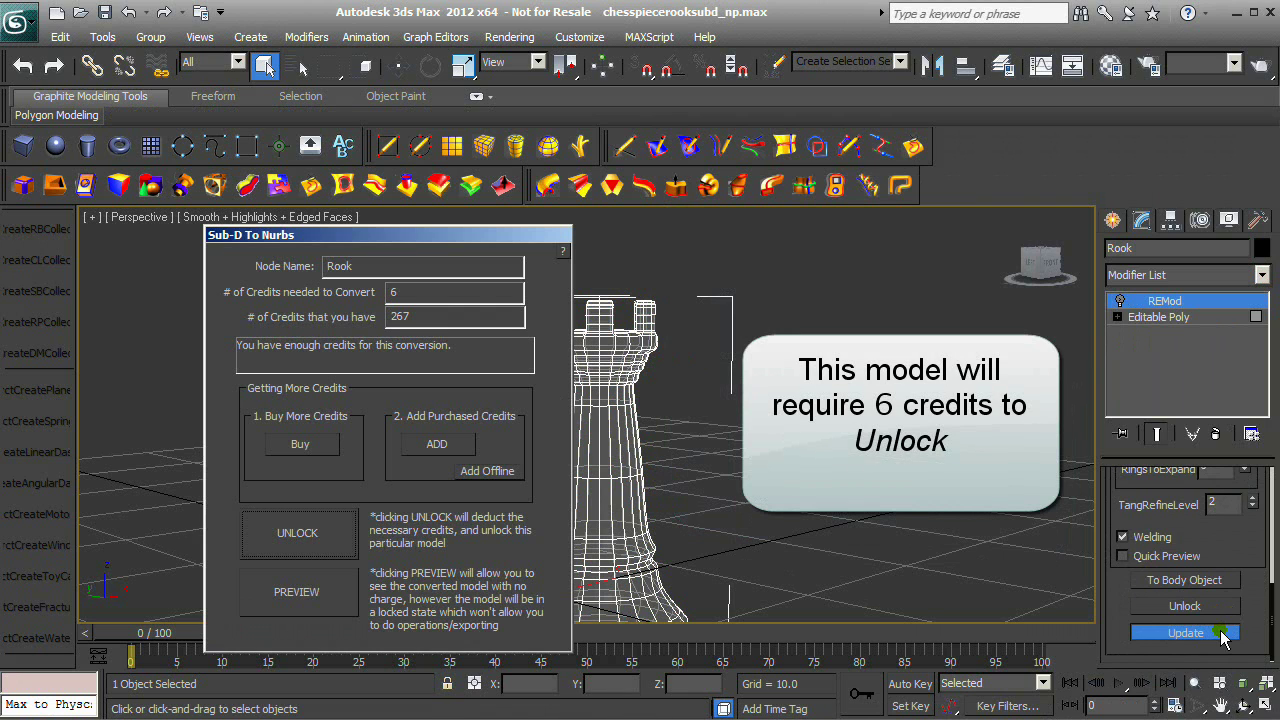
click(307, 528)
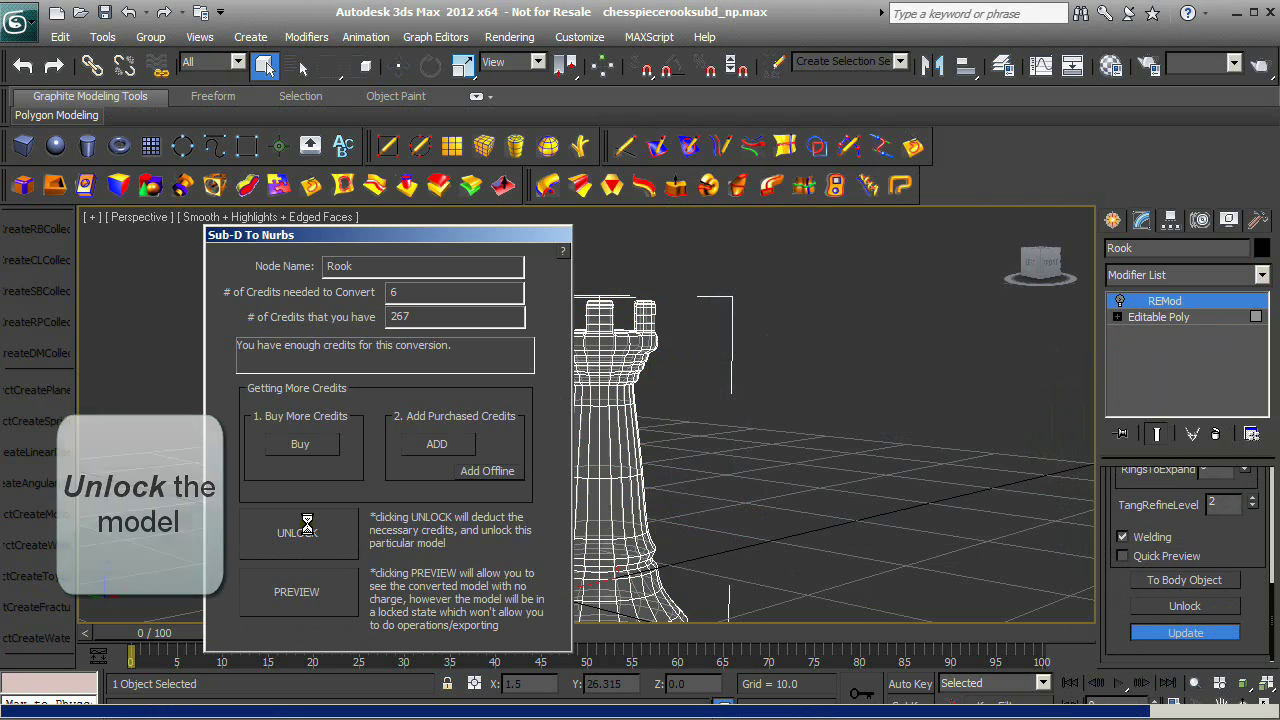
Save the converted rook scene under the new name chesspiecerooksubd_npnowconverted.
click(1196, 684)
drag(745, 481, 1081, 665)
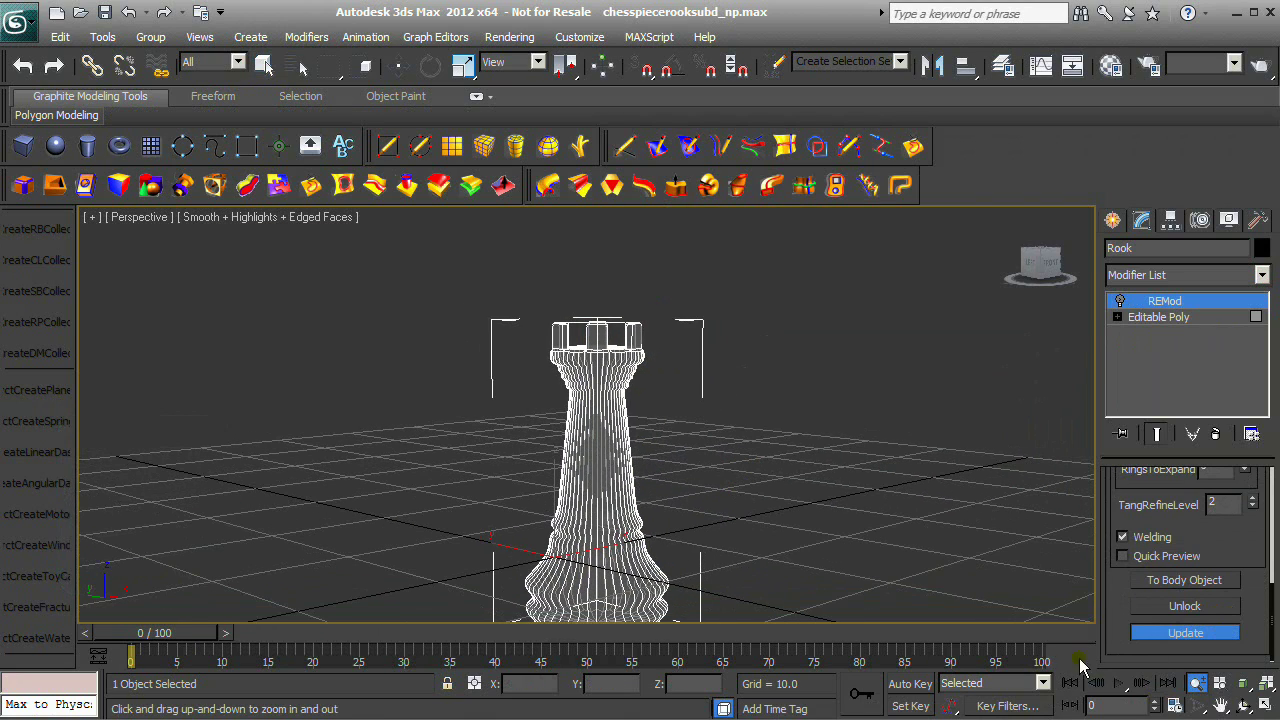
click(1243, 706)
drag(651, 483, 491, 506)
right_click(763, 488)
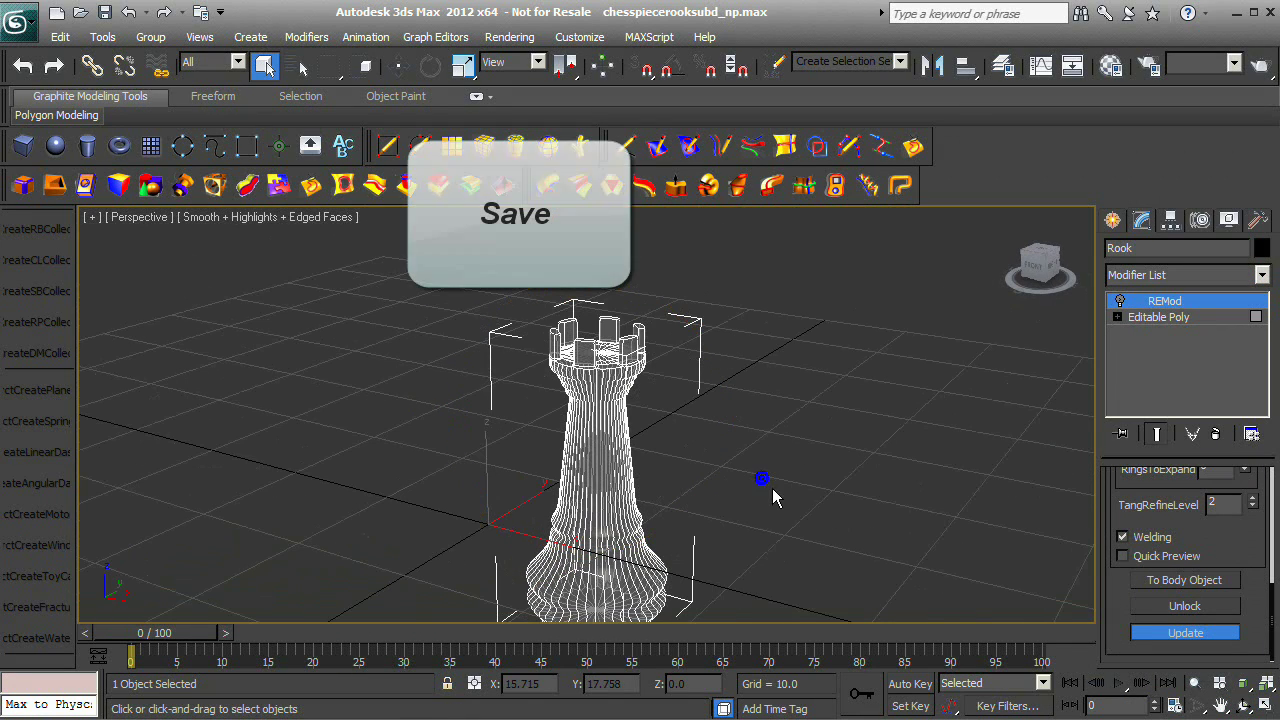
click(20, 28)
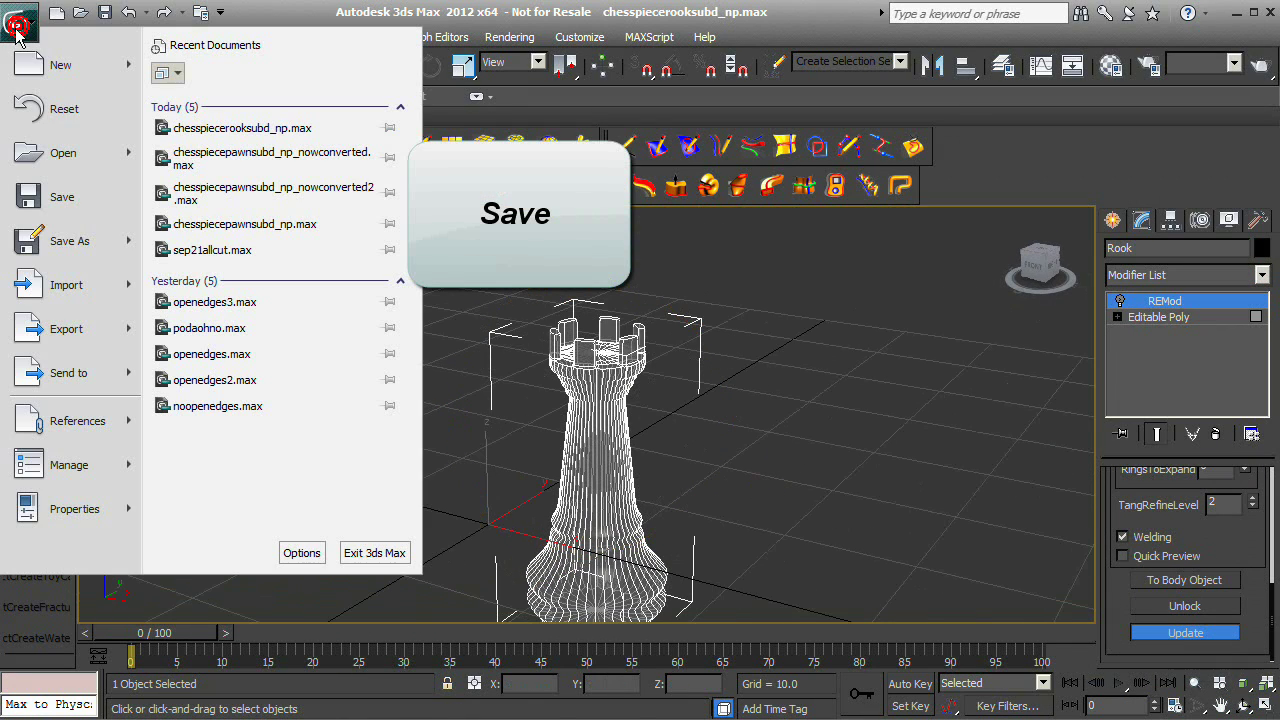
click(77, 232)
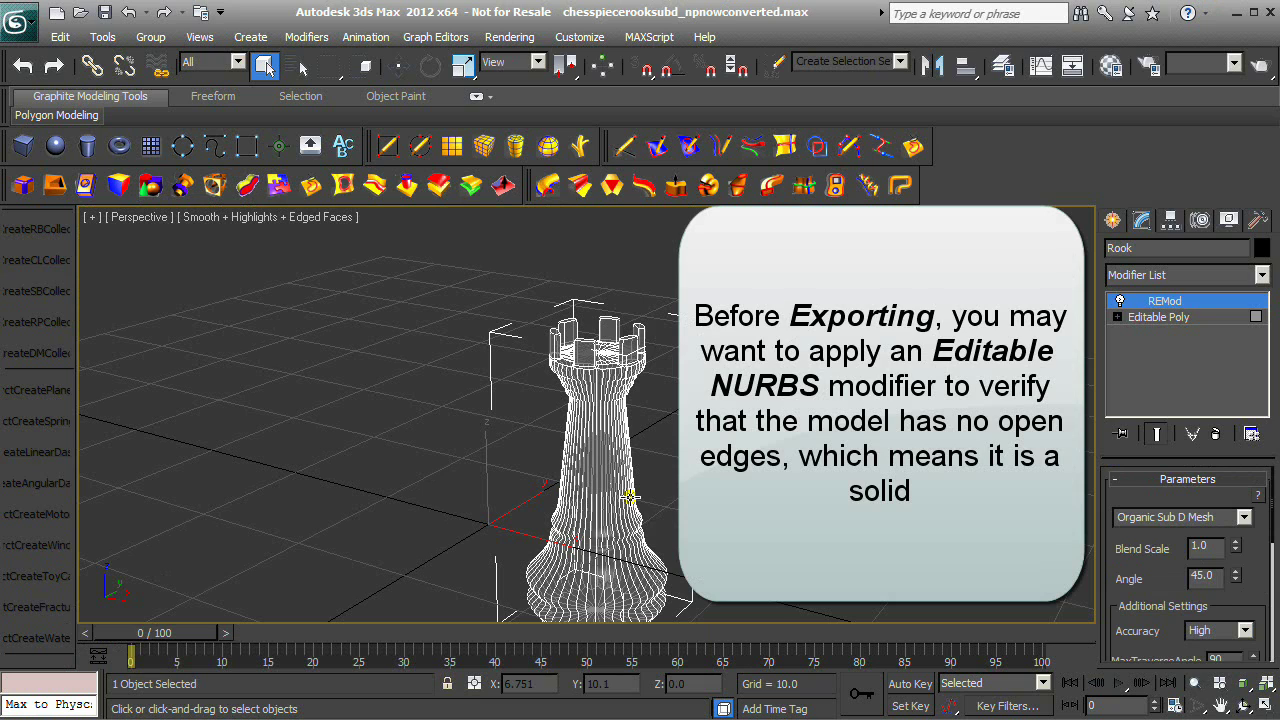
Apply Power Edit NURBS to the rook and check its topology counts for open edges.
click(88, 185)
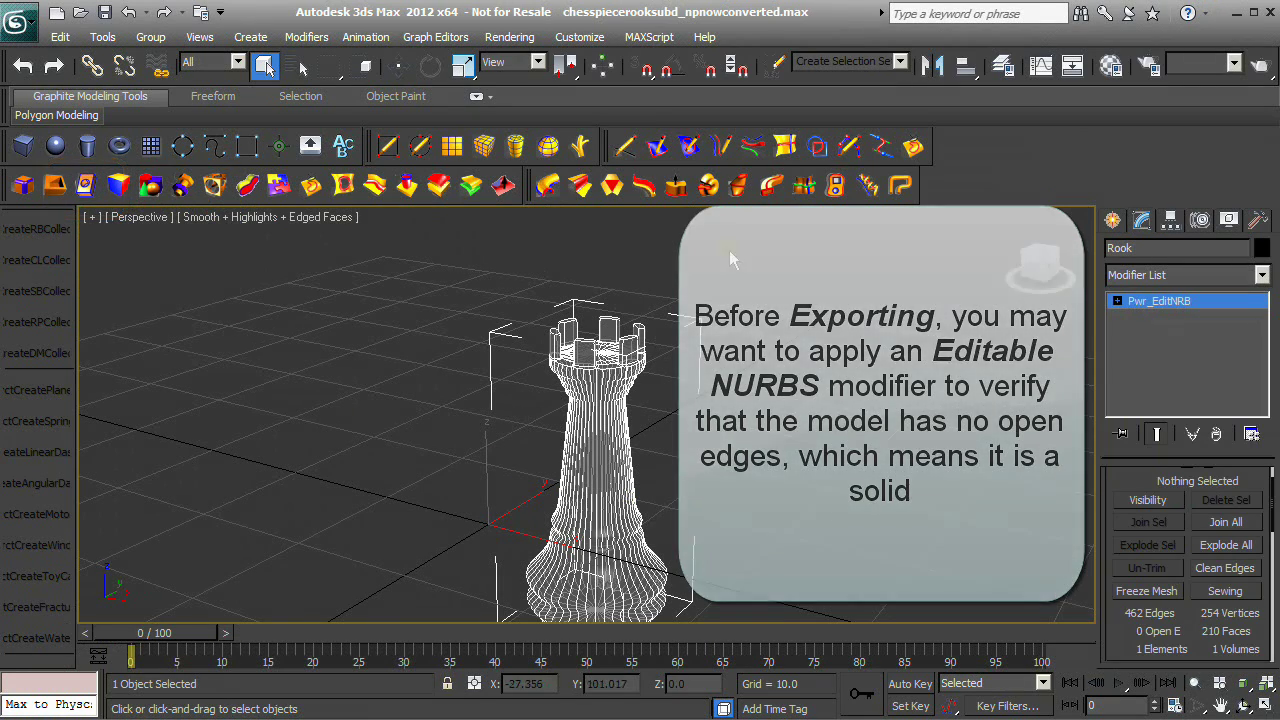
click(1113, 221)
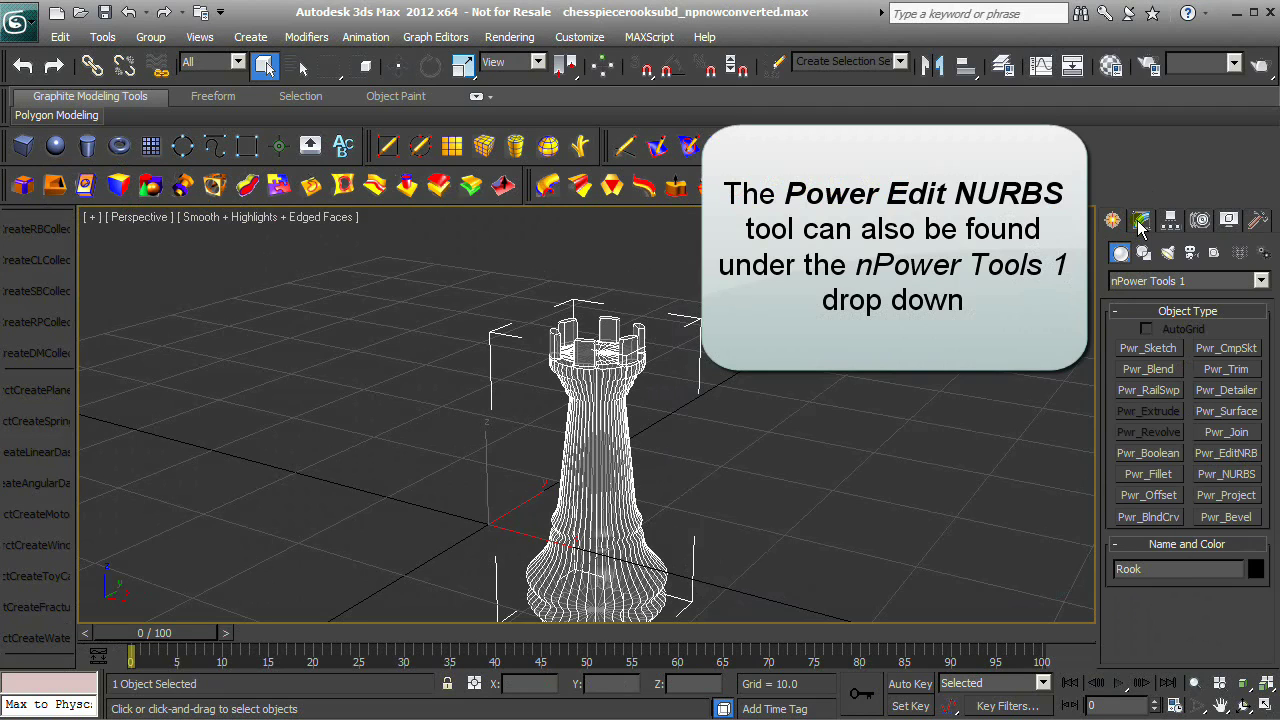
click(1141, 220)
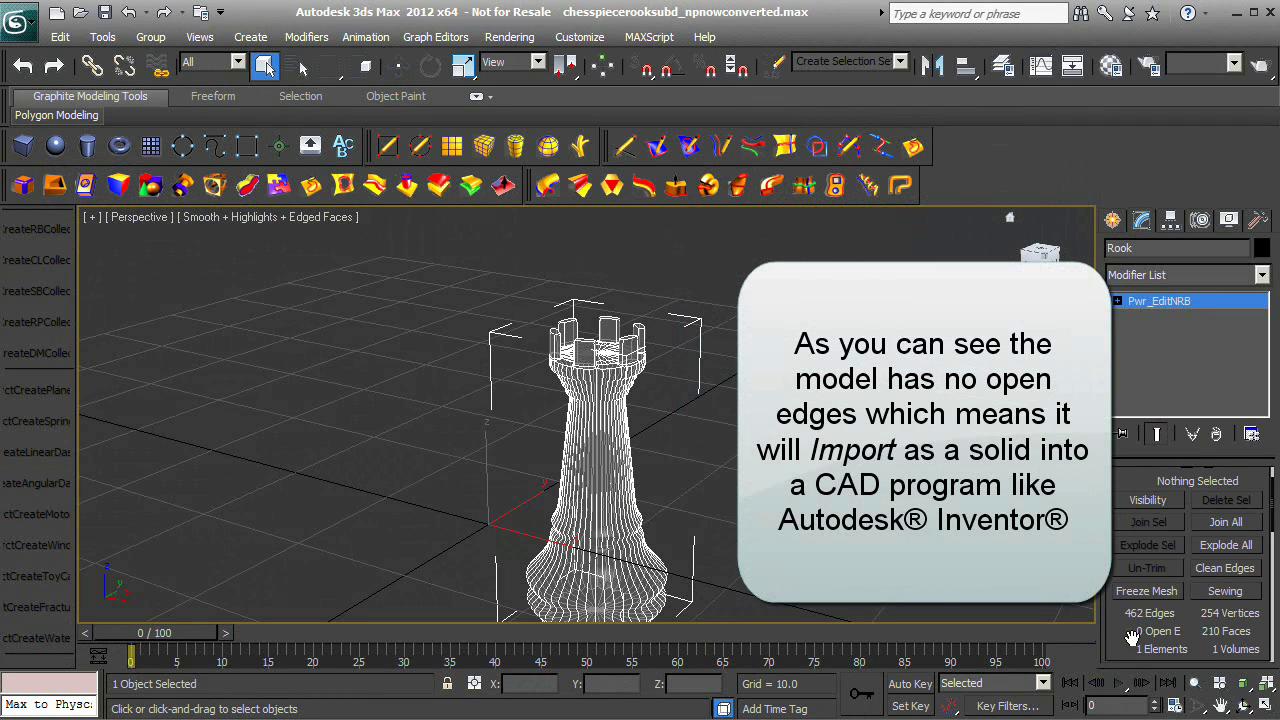
drag(1132, 637, 1117, 521)
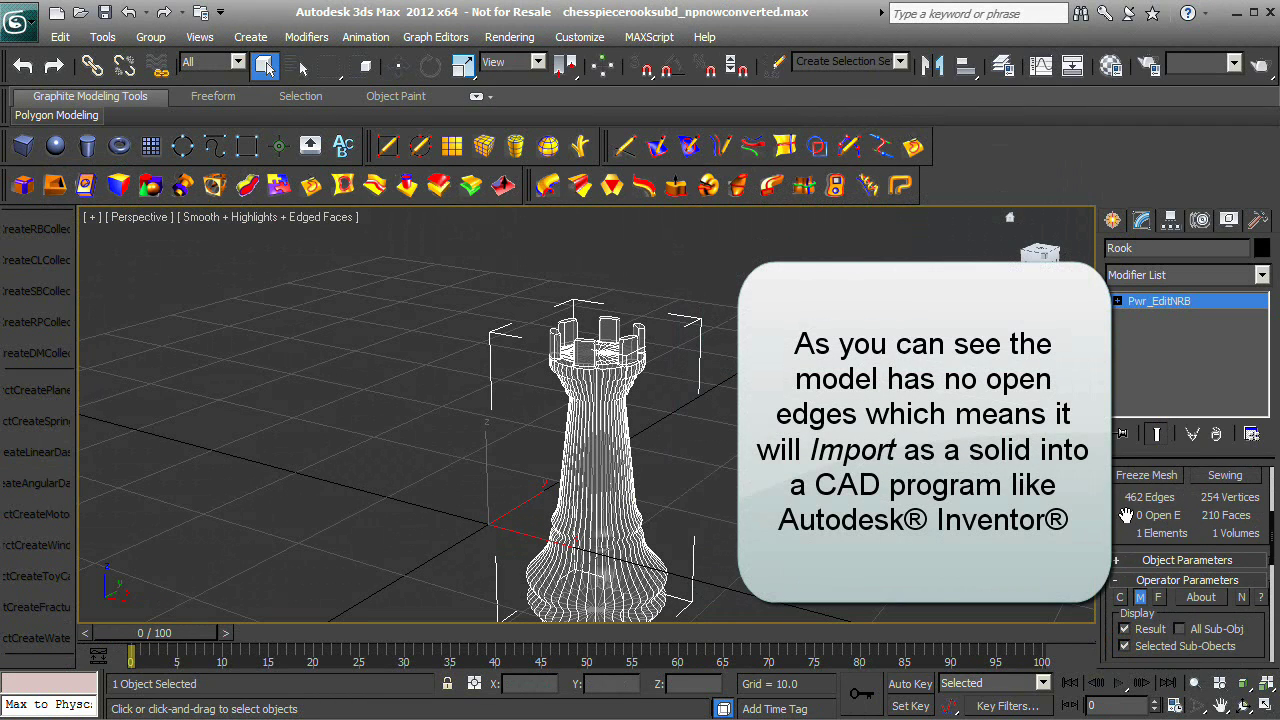
Save the rook scene under the new name chesspiecerooksubd_npnowconverted_EditNURBS.
click(27, 22)
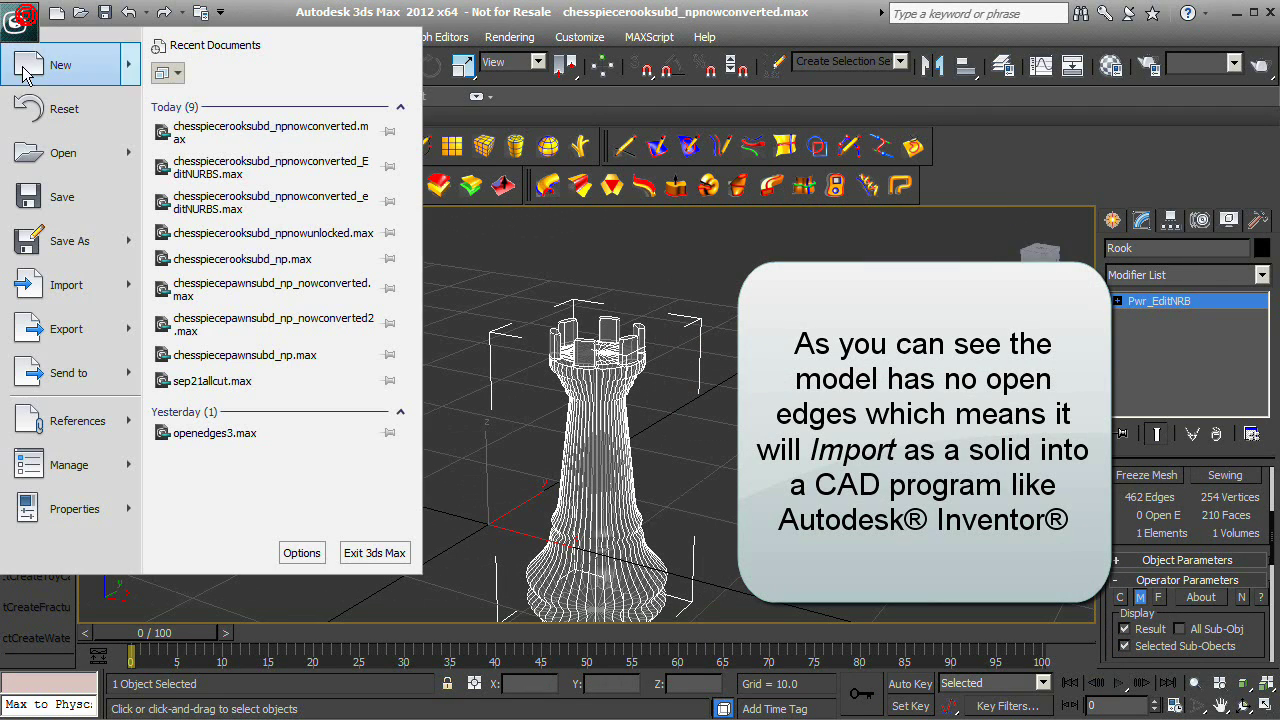
click(90, 242)
click(284, 637)
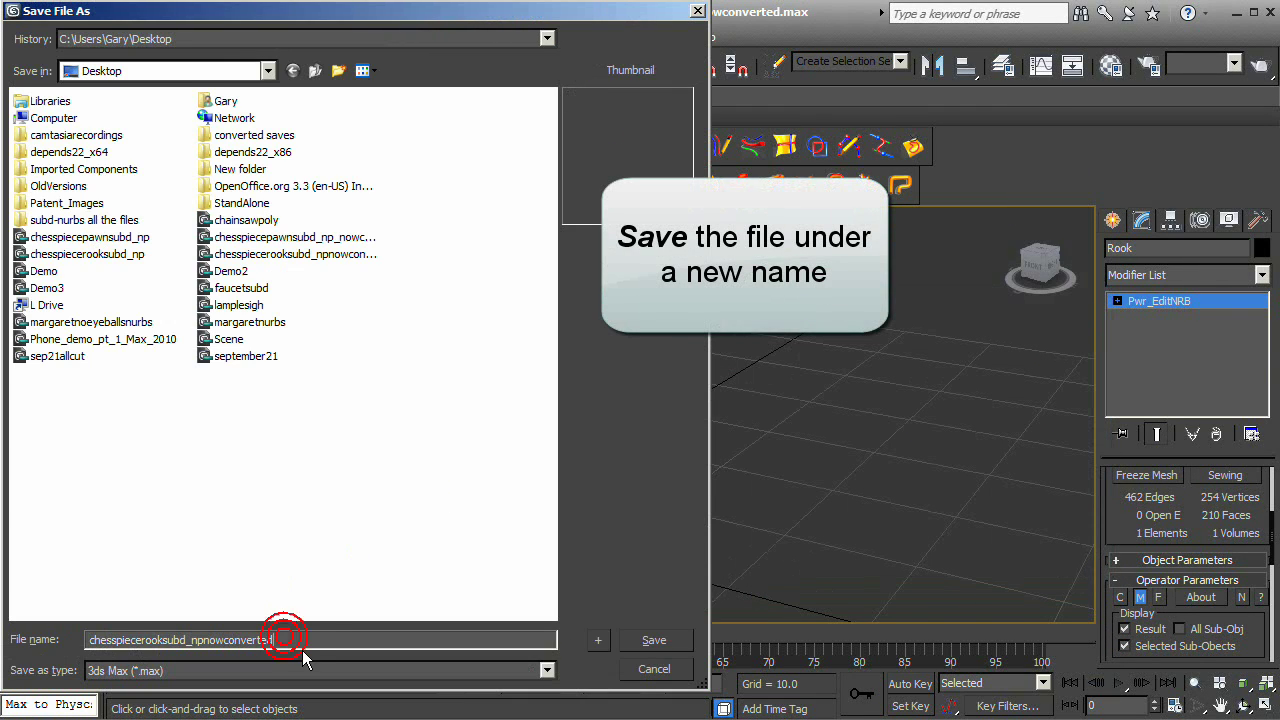
click(622, 640)
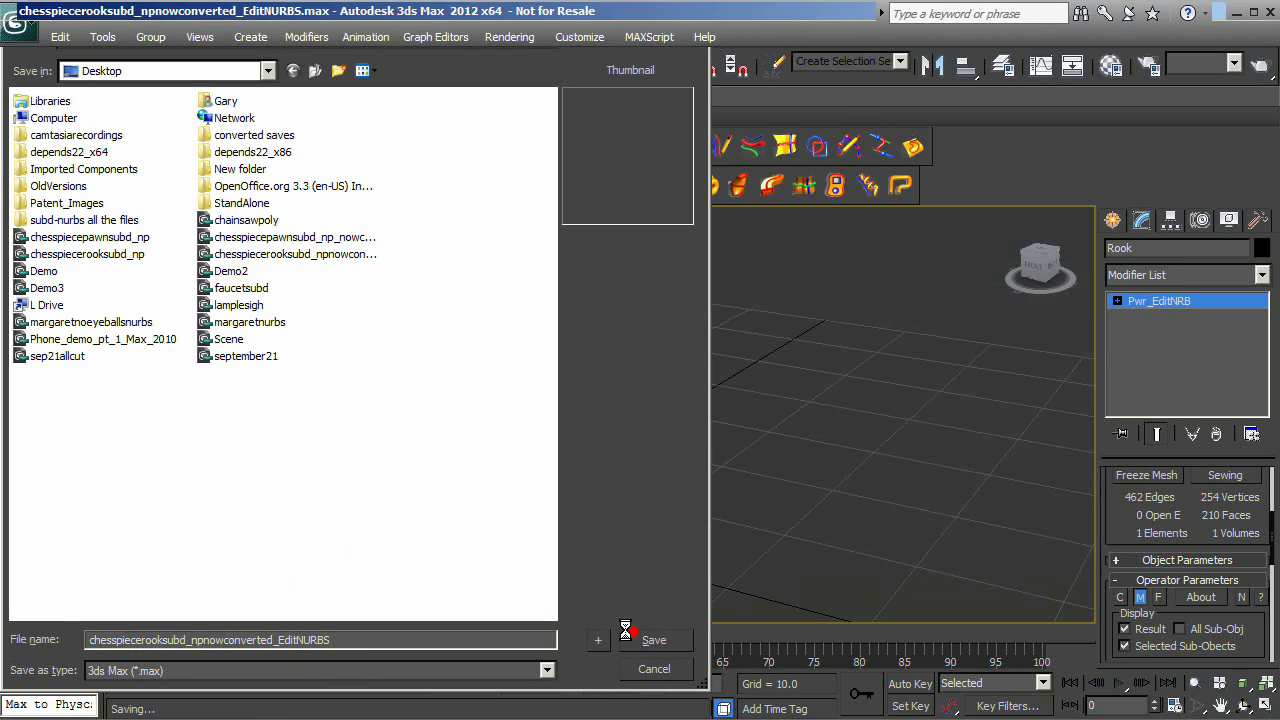
Export the rook to the Desktop in nPower Step (*.STEP) format under the name rookNURBS.
click(40, 18)
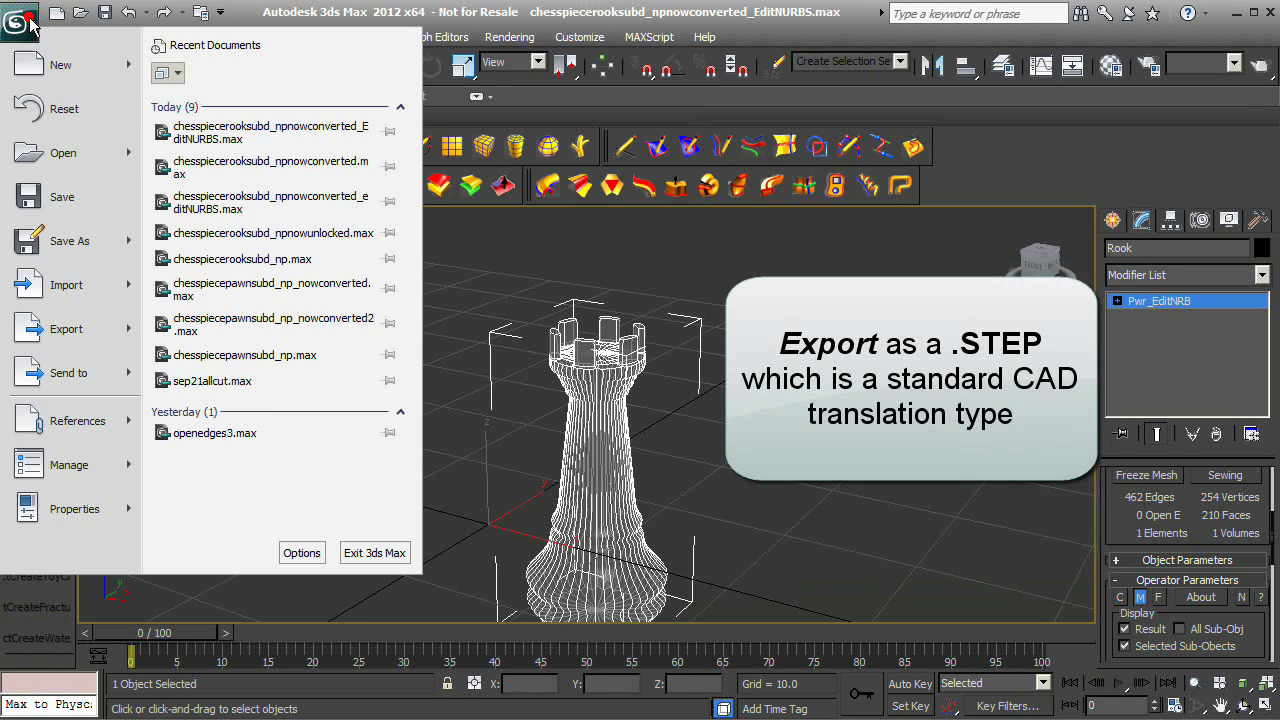
click(58, 328)
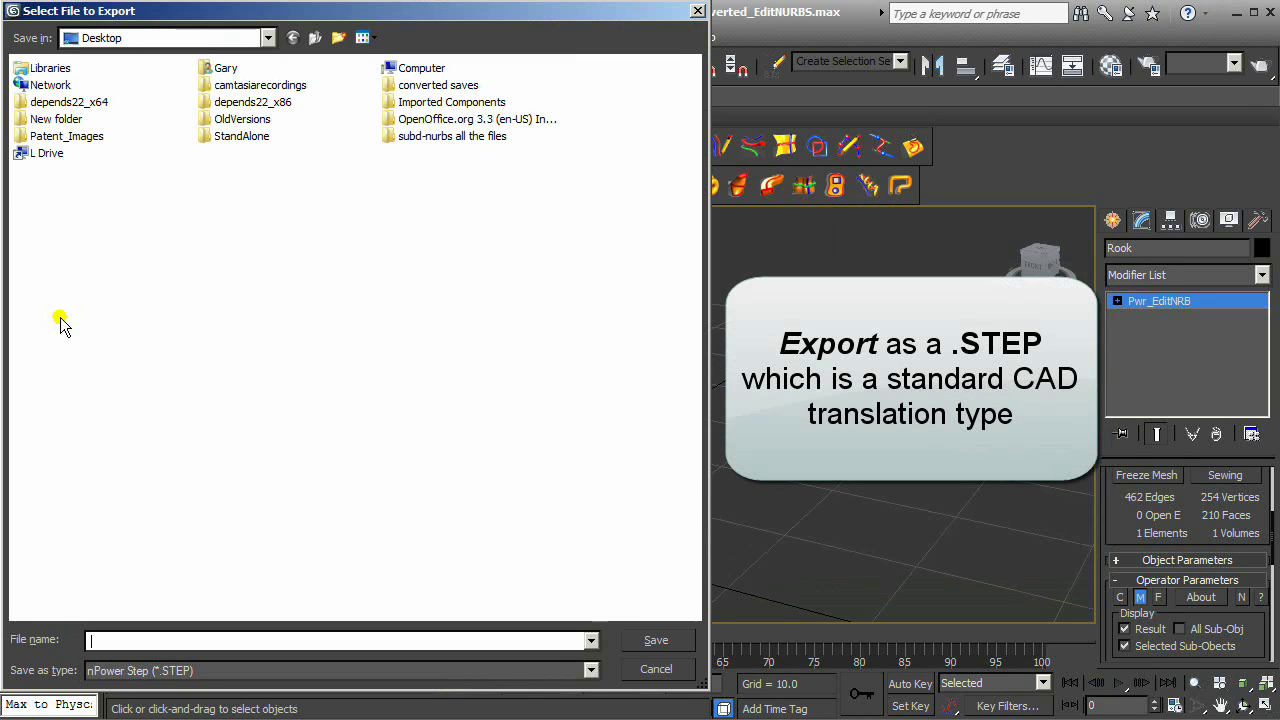
click(200, 670)
click(200, 594)
click(188, 640)
text(rook)
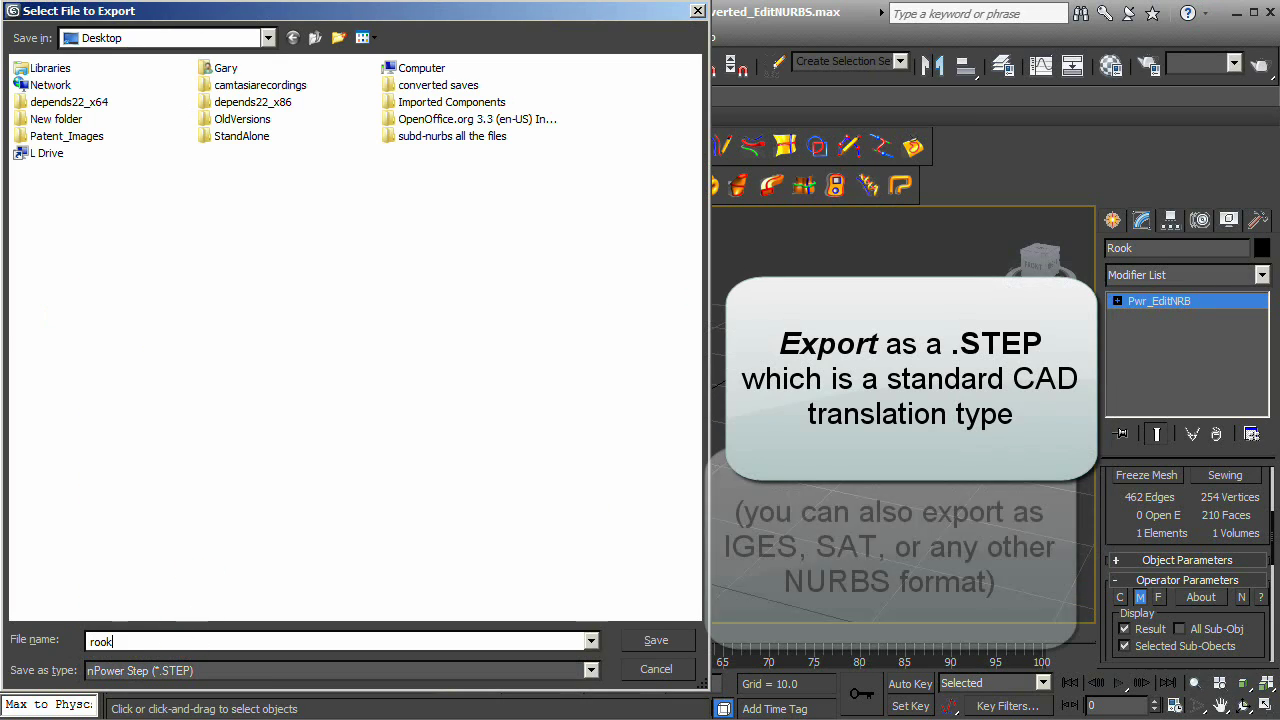
text(NURBS)
click(676, 641)
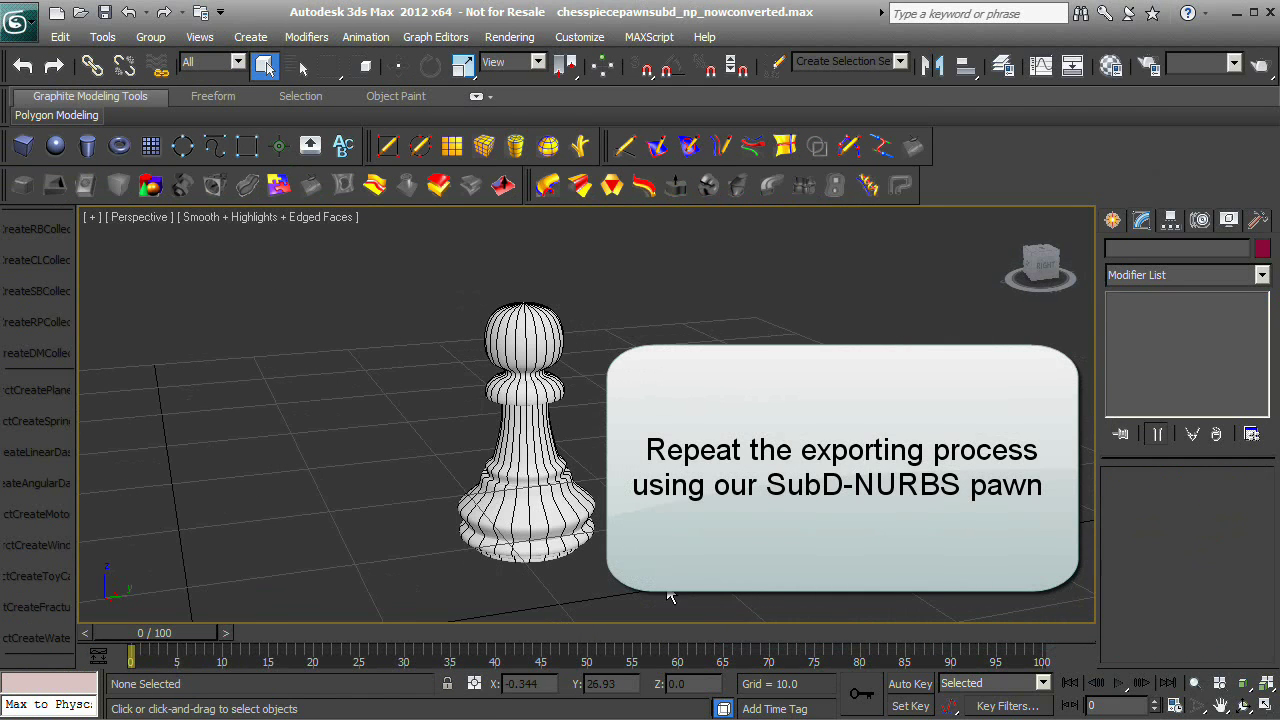
Apply Power Edit NURBS to the converted pawn and save its scene as chesspiecepawnsubd_np_nowconverted_EditNURBS.
click(588, 522)
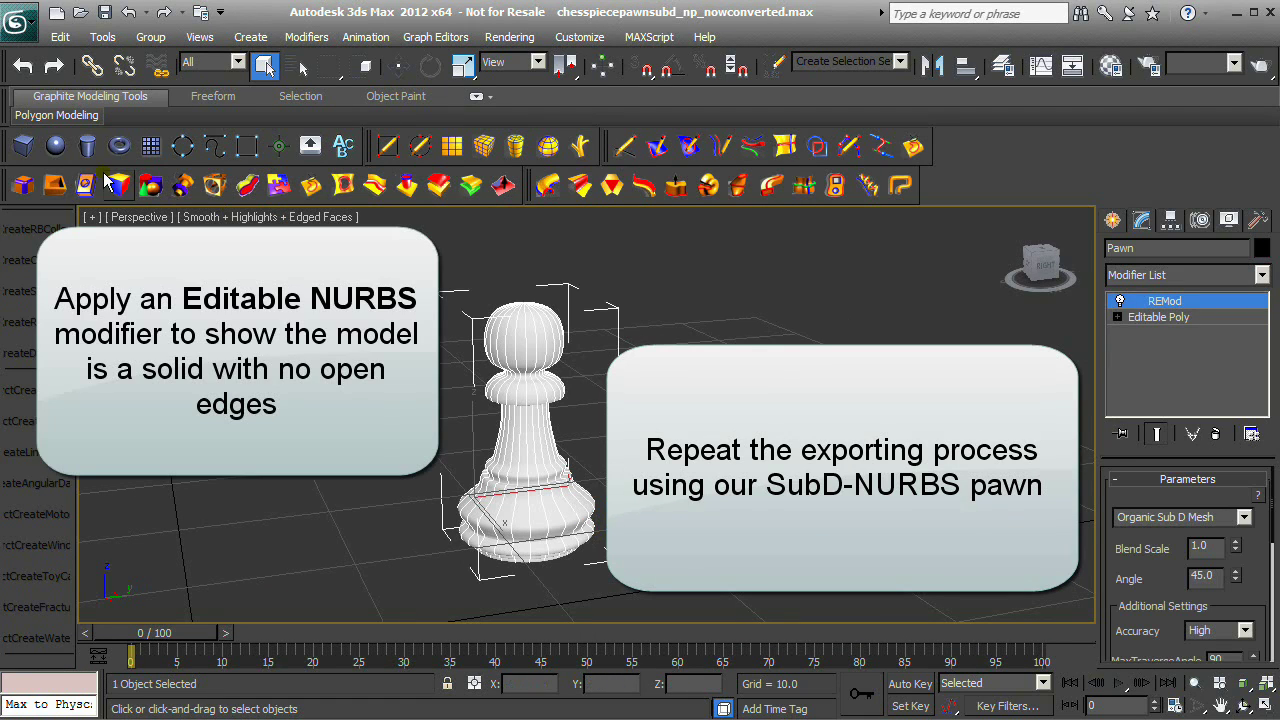
click(93, 180)
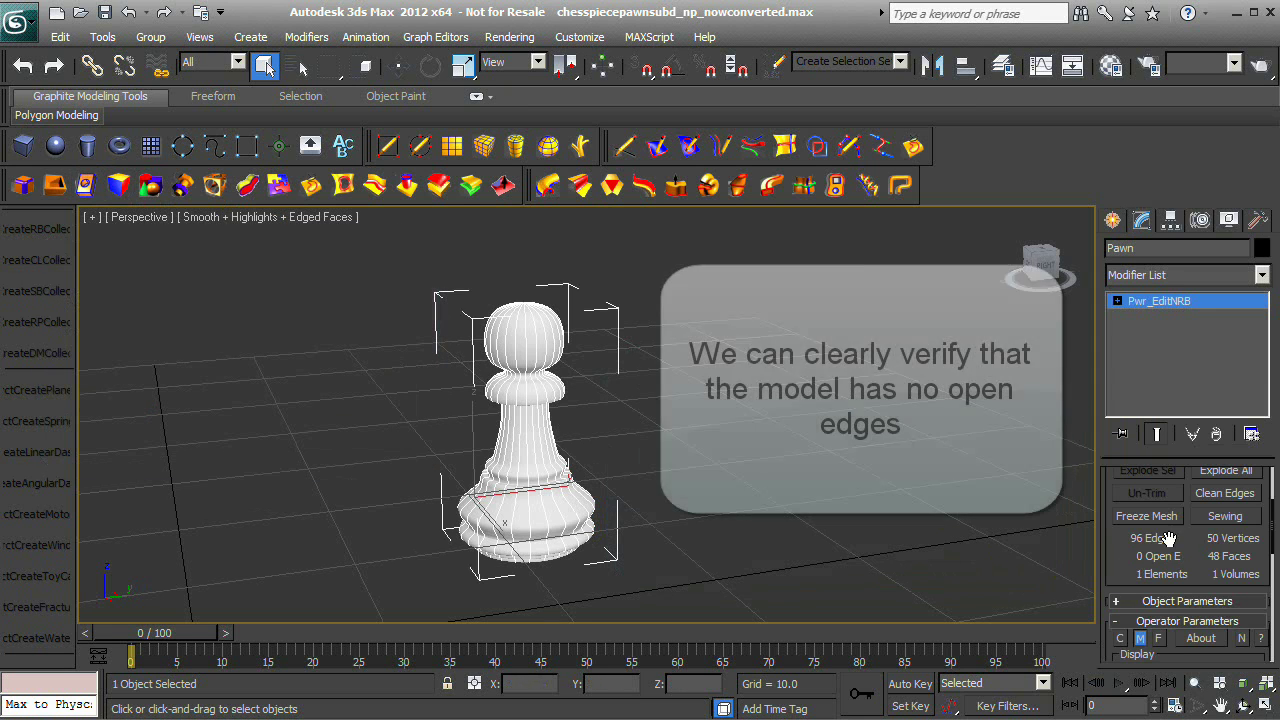
click(18, 20)
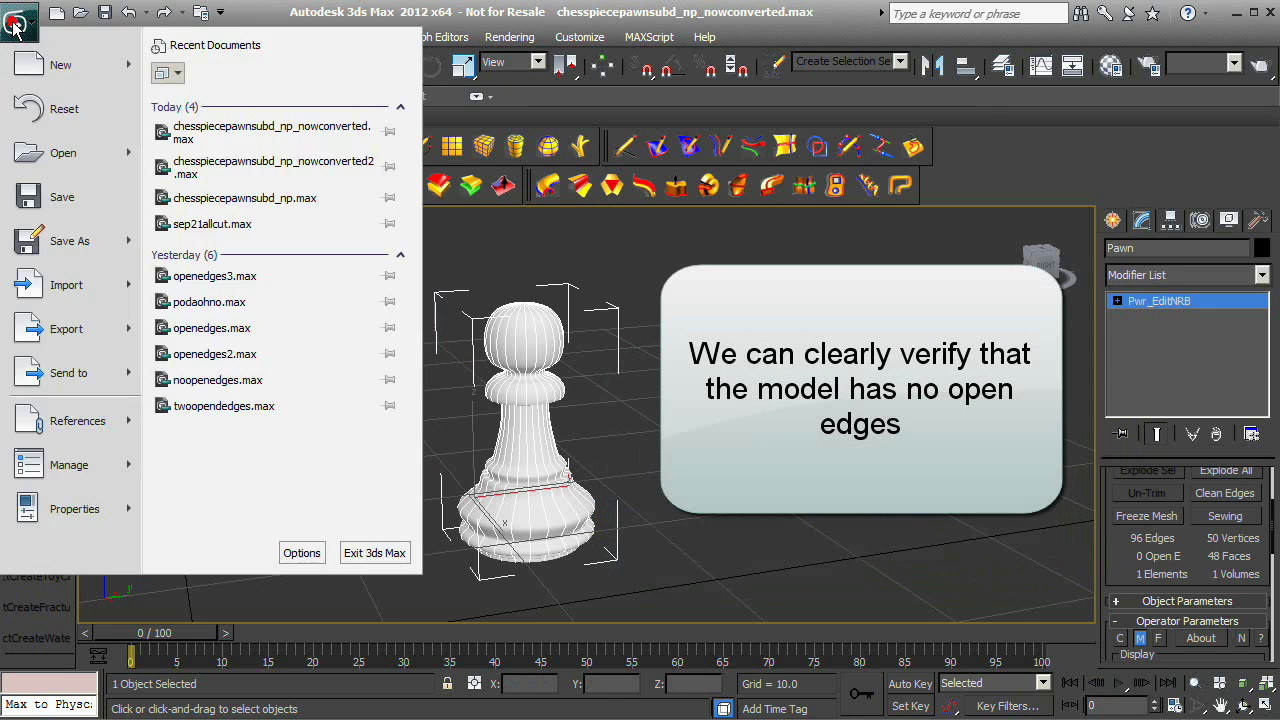
click(62, 241)
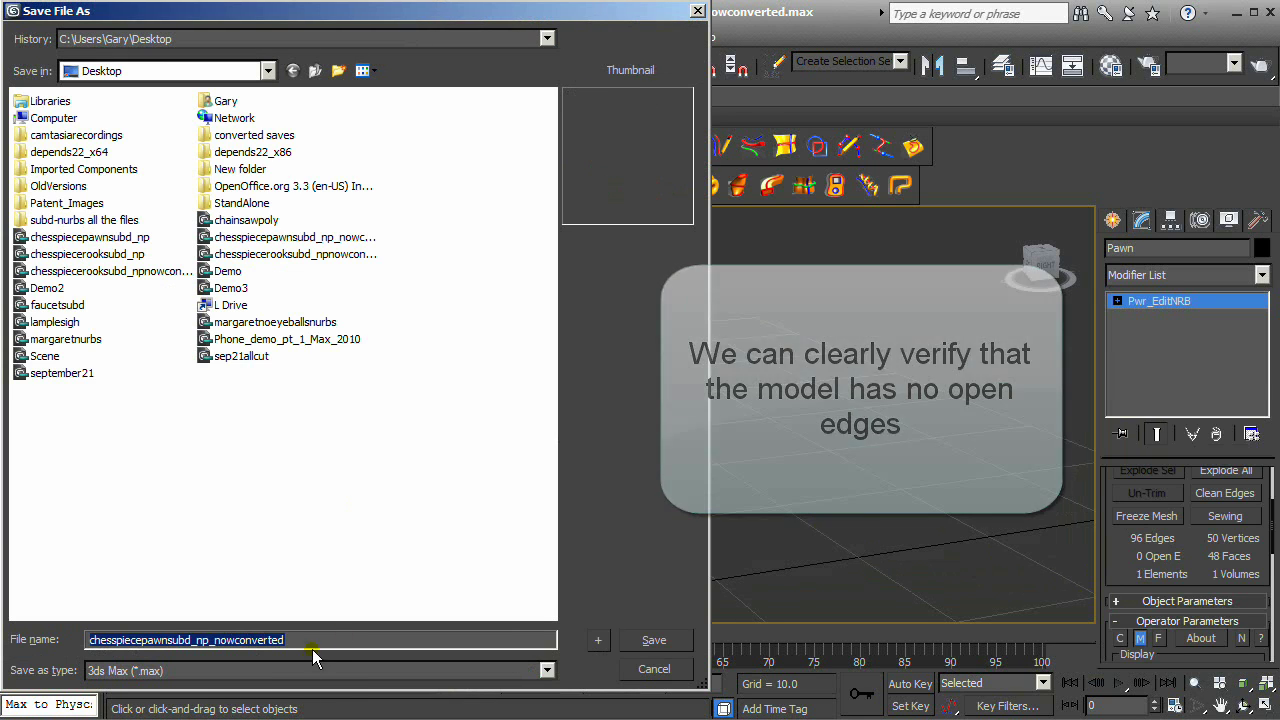
click(312, 640)
text(_EditNURBS)
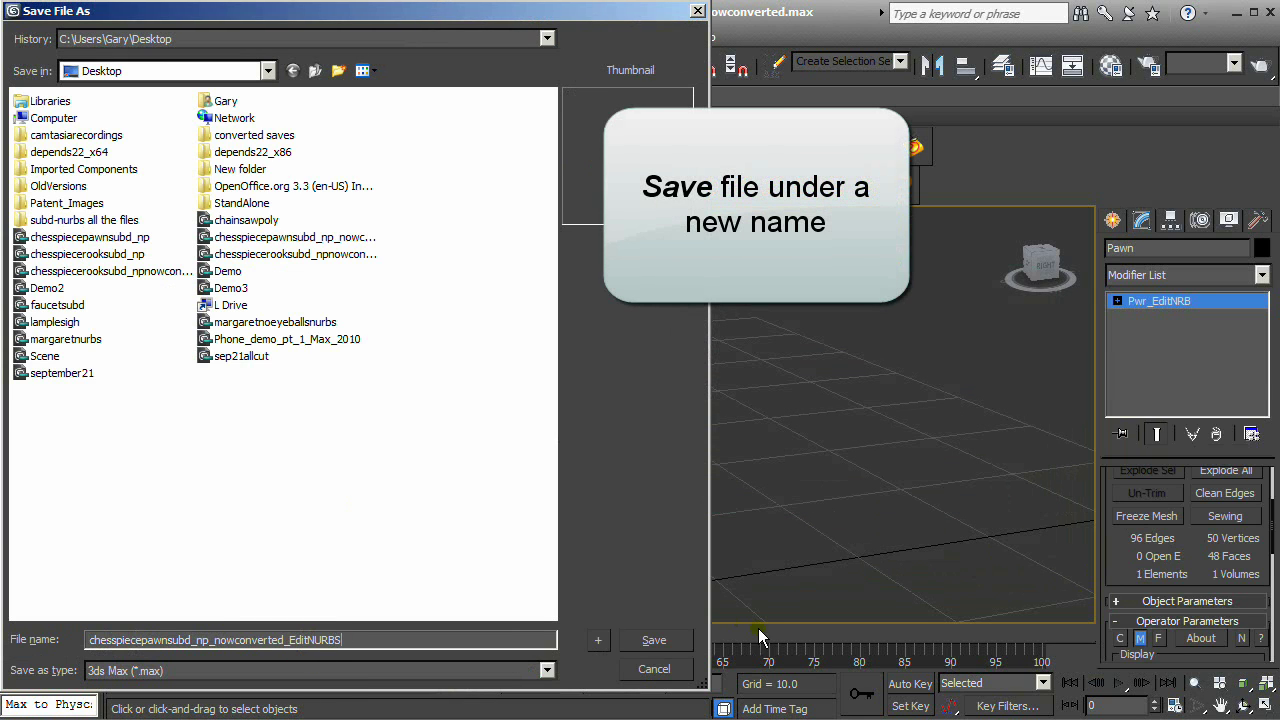
click(688, 640)
Export the pawn to the Desktop in nPower Step (*.STEP) format under the name pawnNURBS.
click(15, 22)
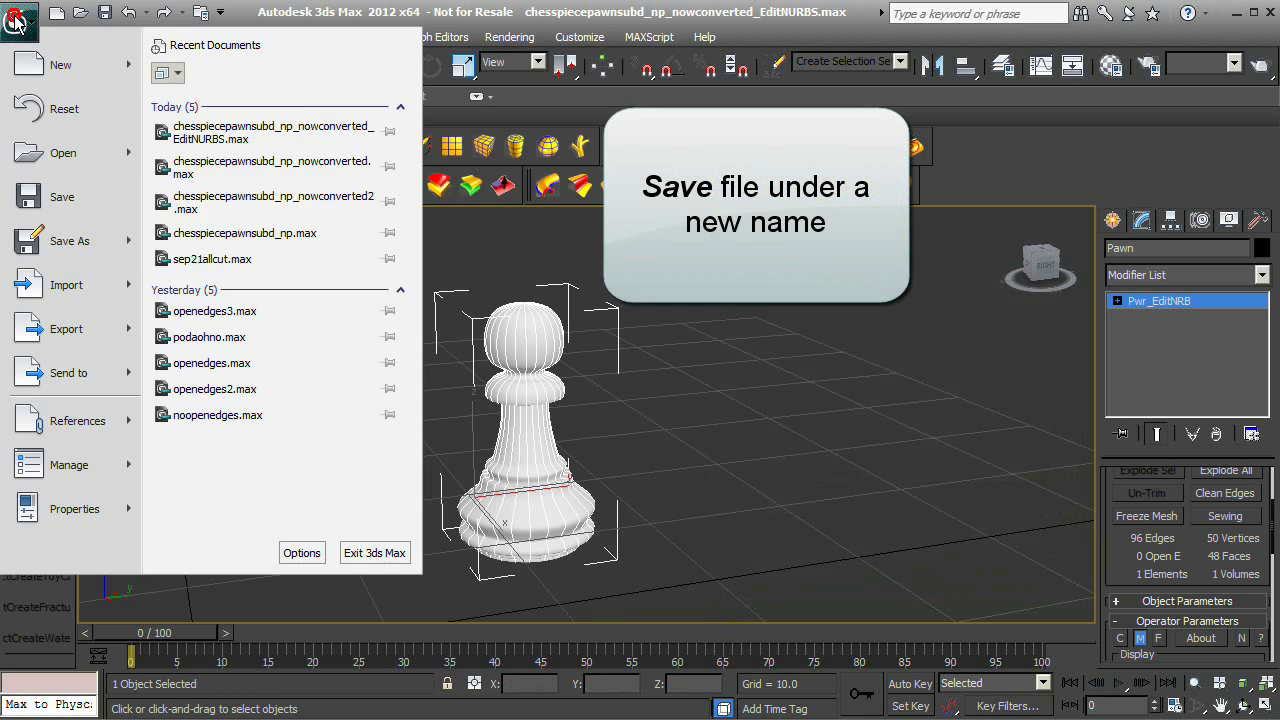
click(60, 283)
click(306, 674)
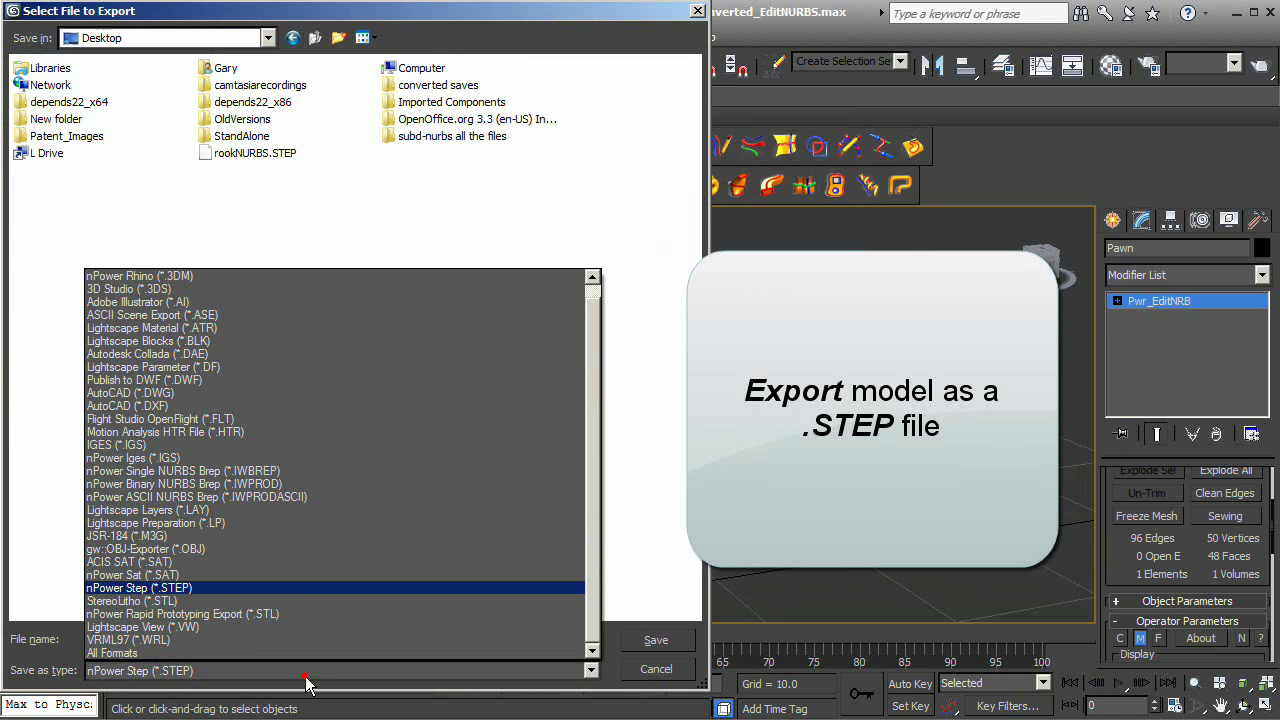
click(308, 597)
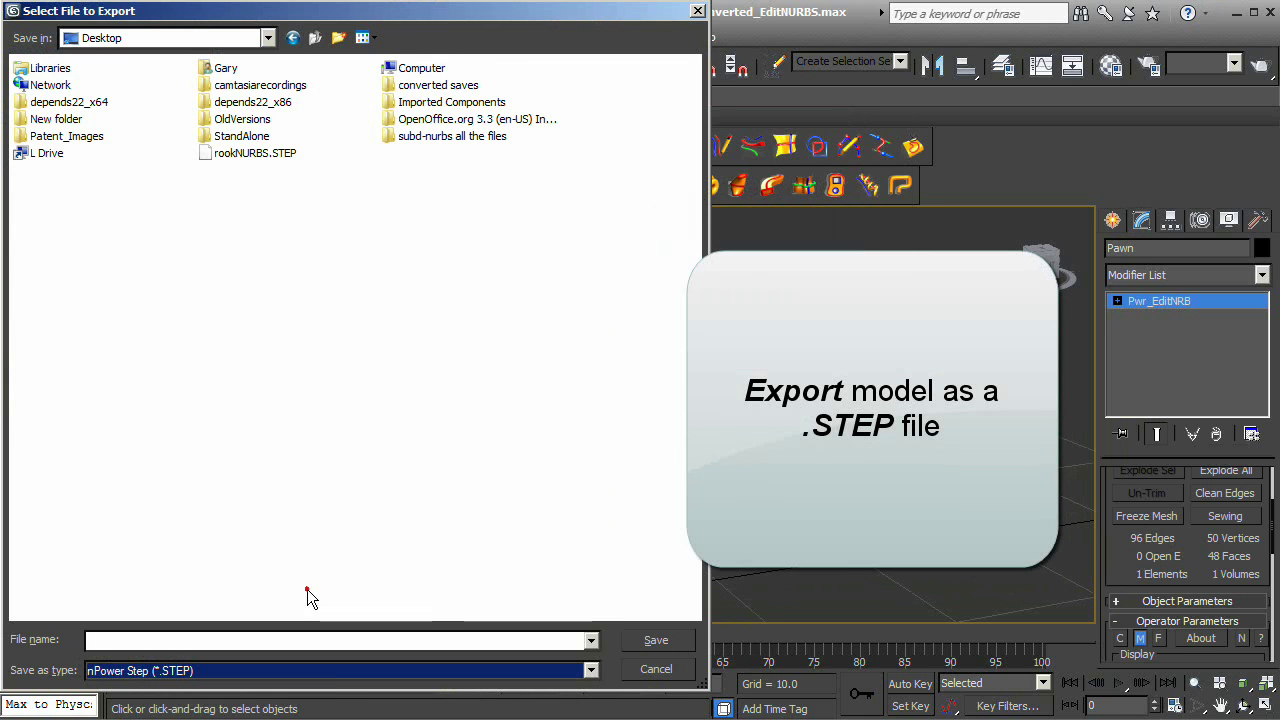
click(293, 640)
text(pawnNURBS)
click(627, 641)
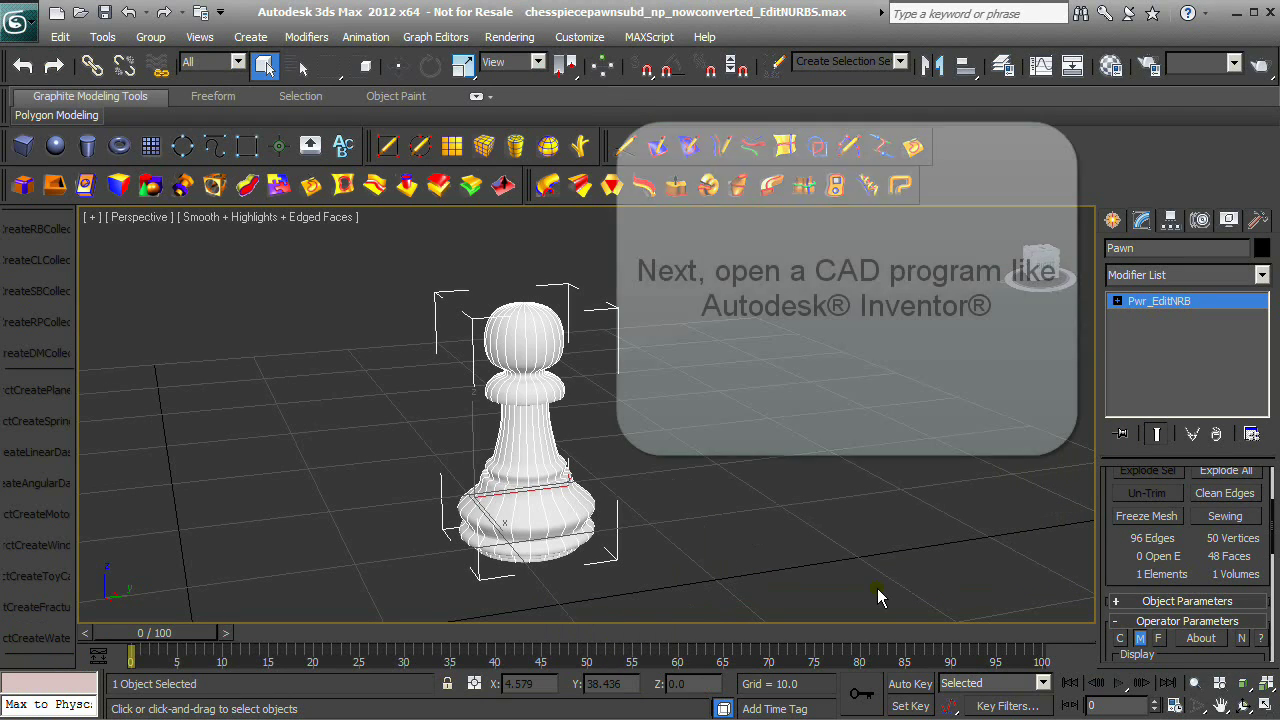
Switch to Autodesk Inventor and open the exported pawnNURBS.STEP from the Desktop, using the STEP Files type.
click(877, 590)
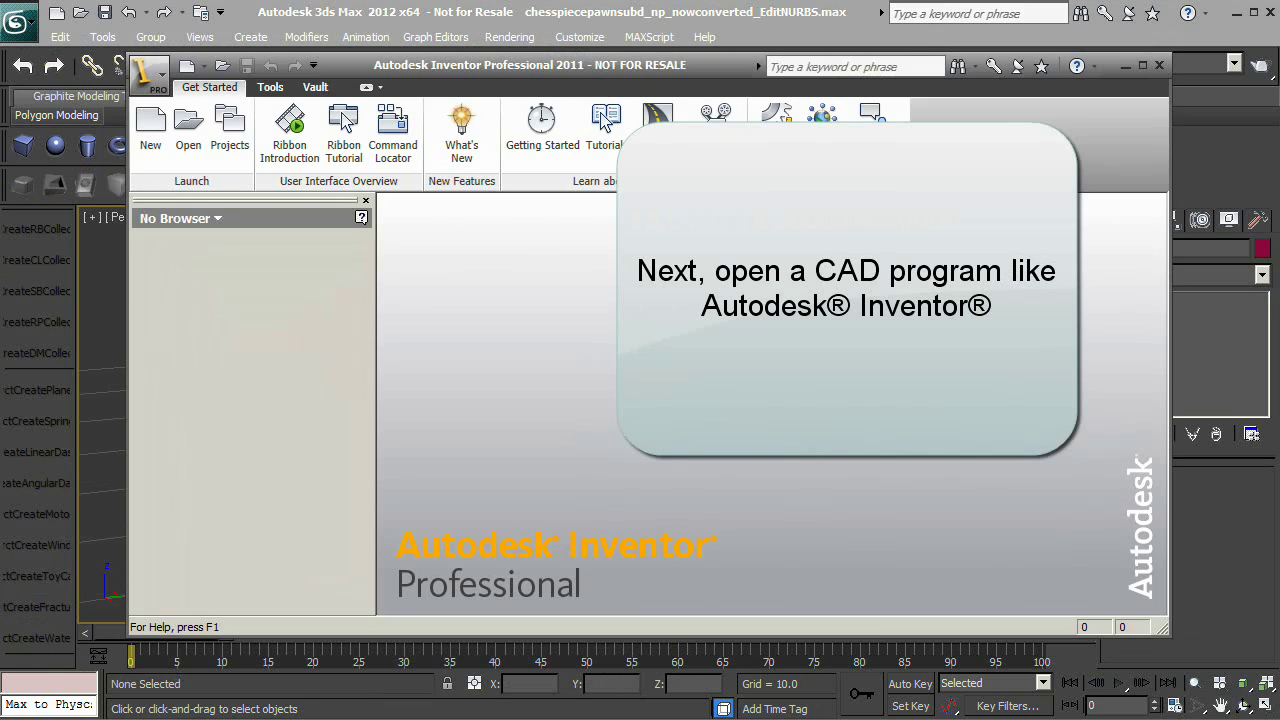
click(157, 75)
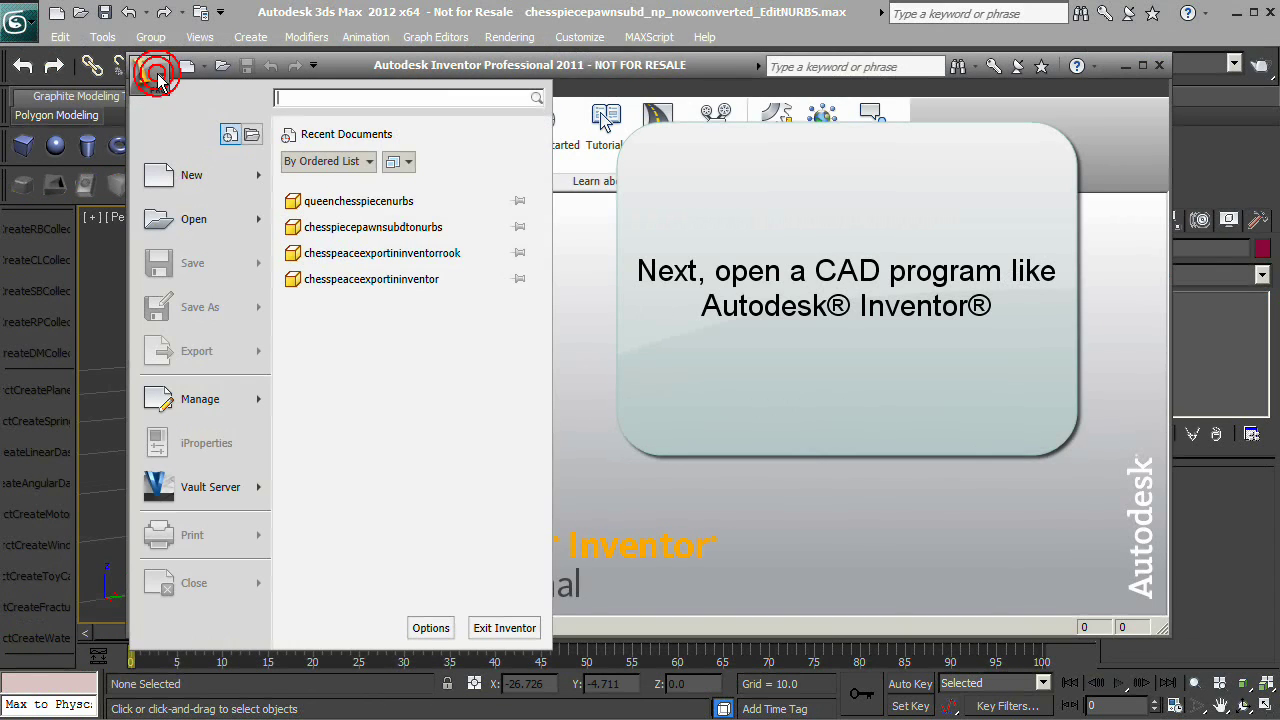
click(195, 220)
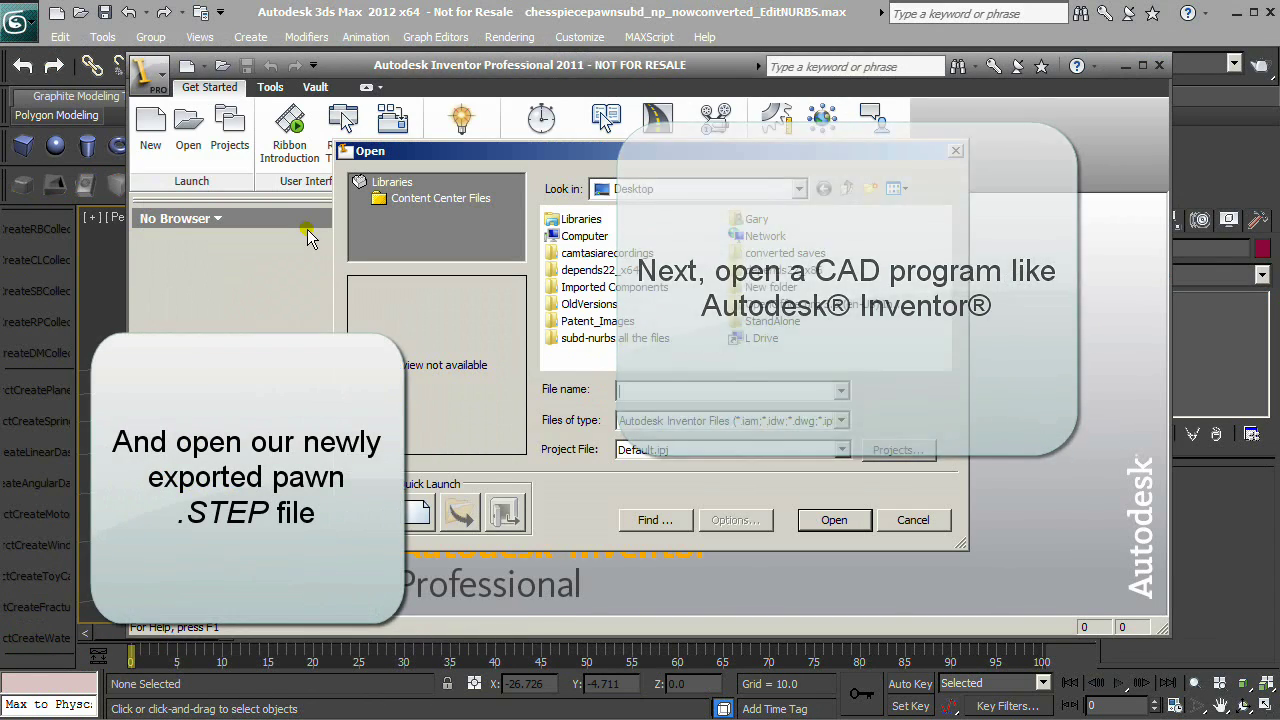
click(667, 425)
click(657, 500)
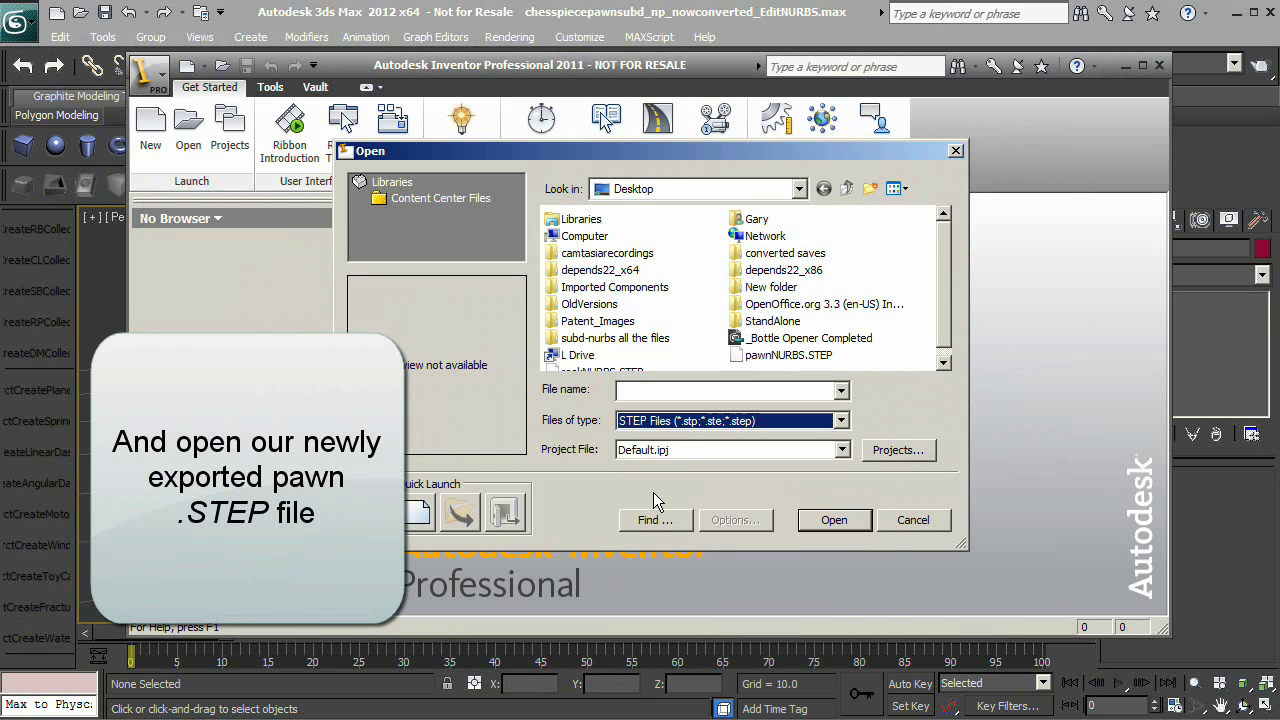
click(945, 316)
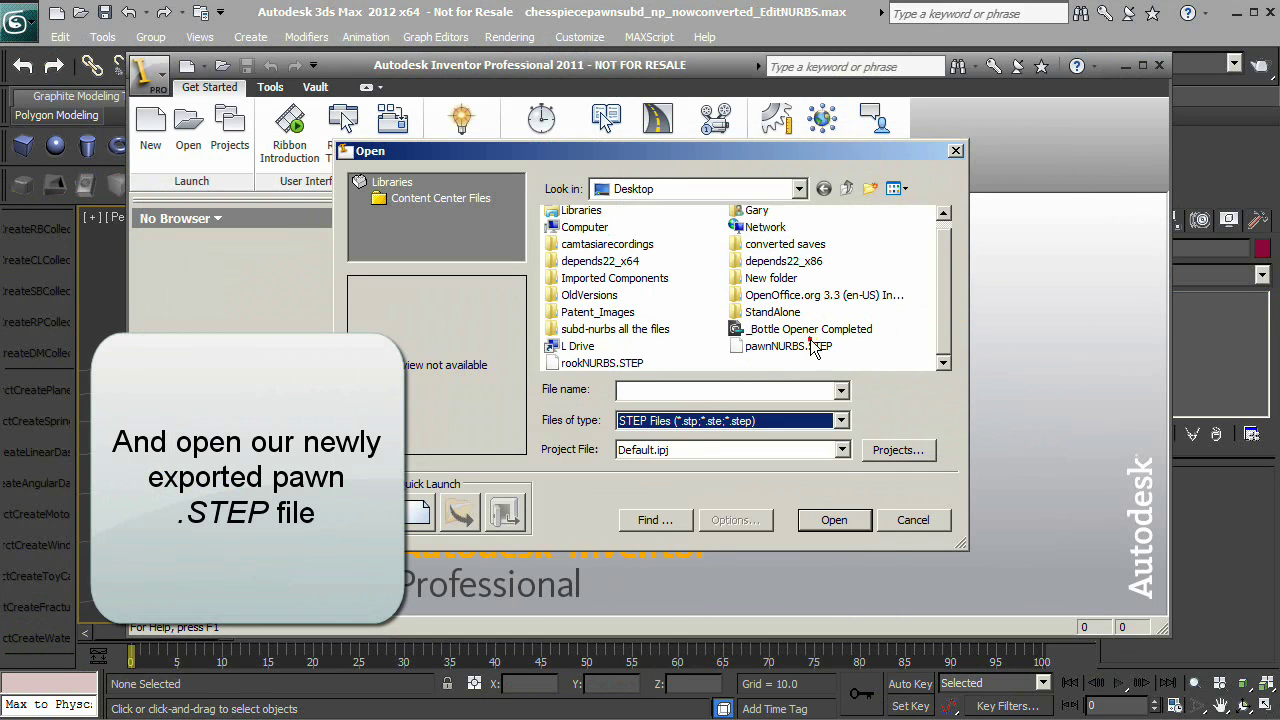
click(815, 346)
click(818, 521)
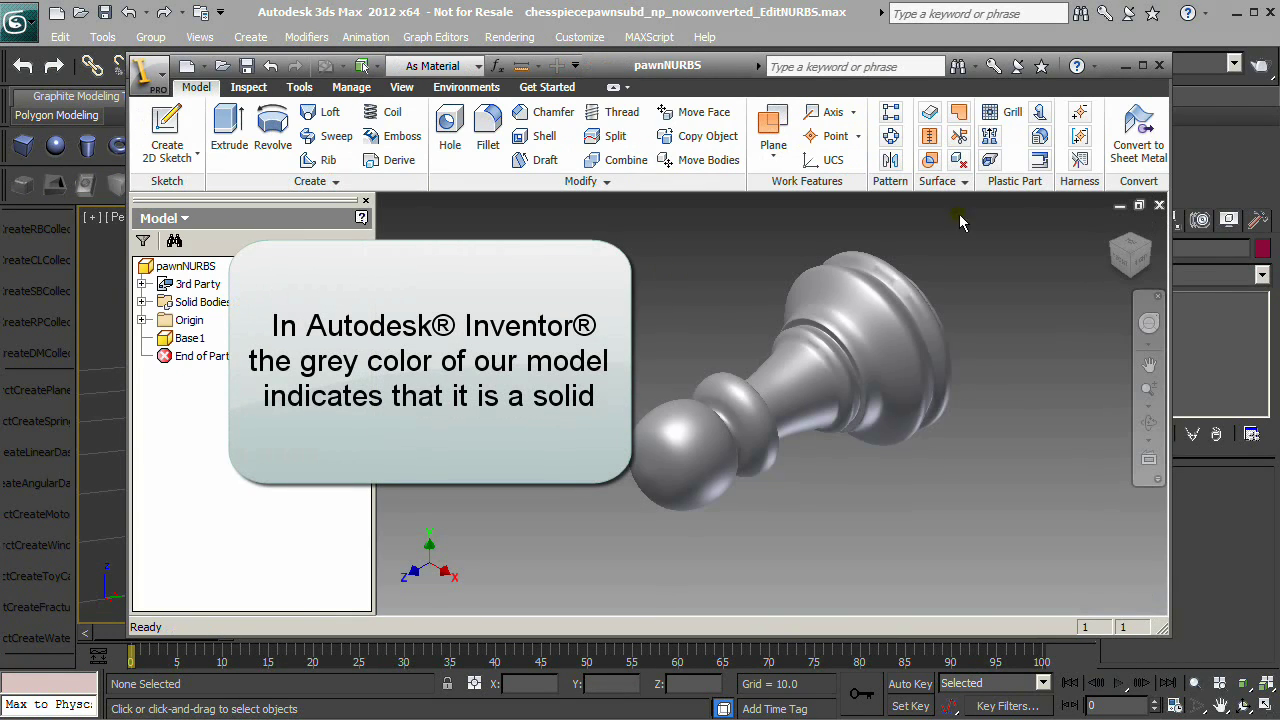
click(1150, 255)
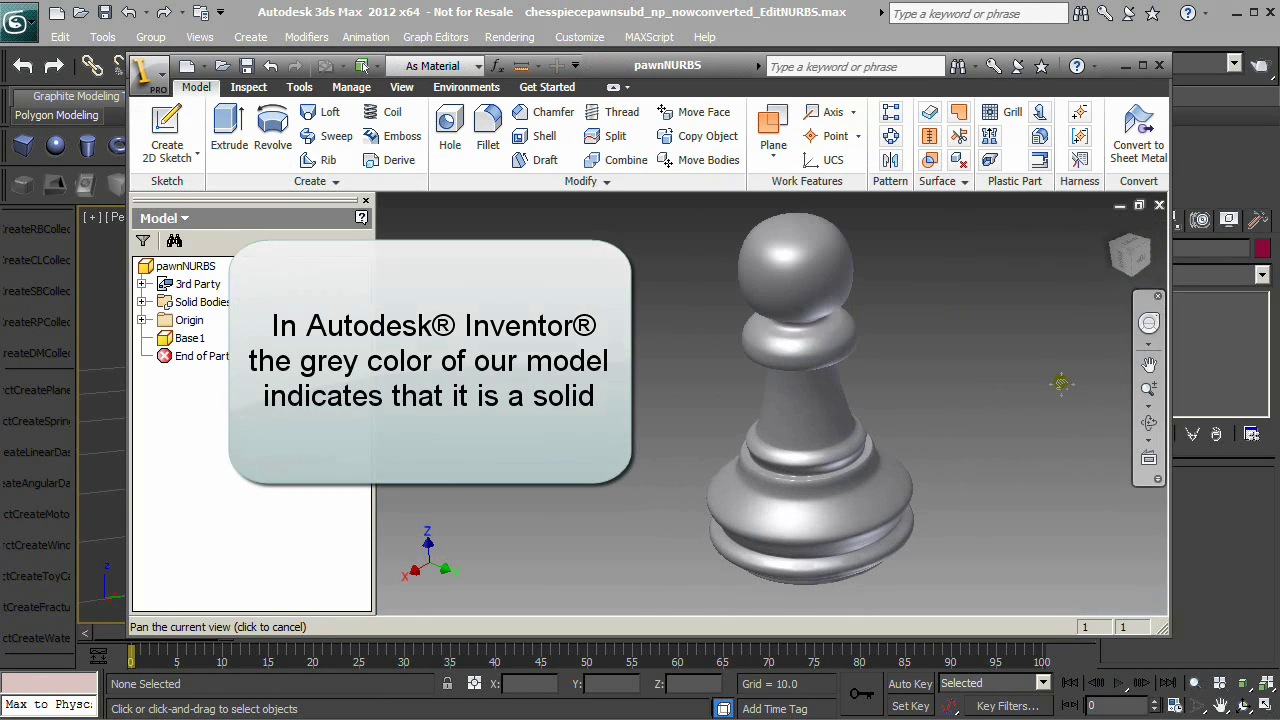
Open the exported rookNURBS.STEP file from the Desktop alongside the pawn part.
click(147, 70)
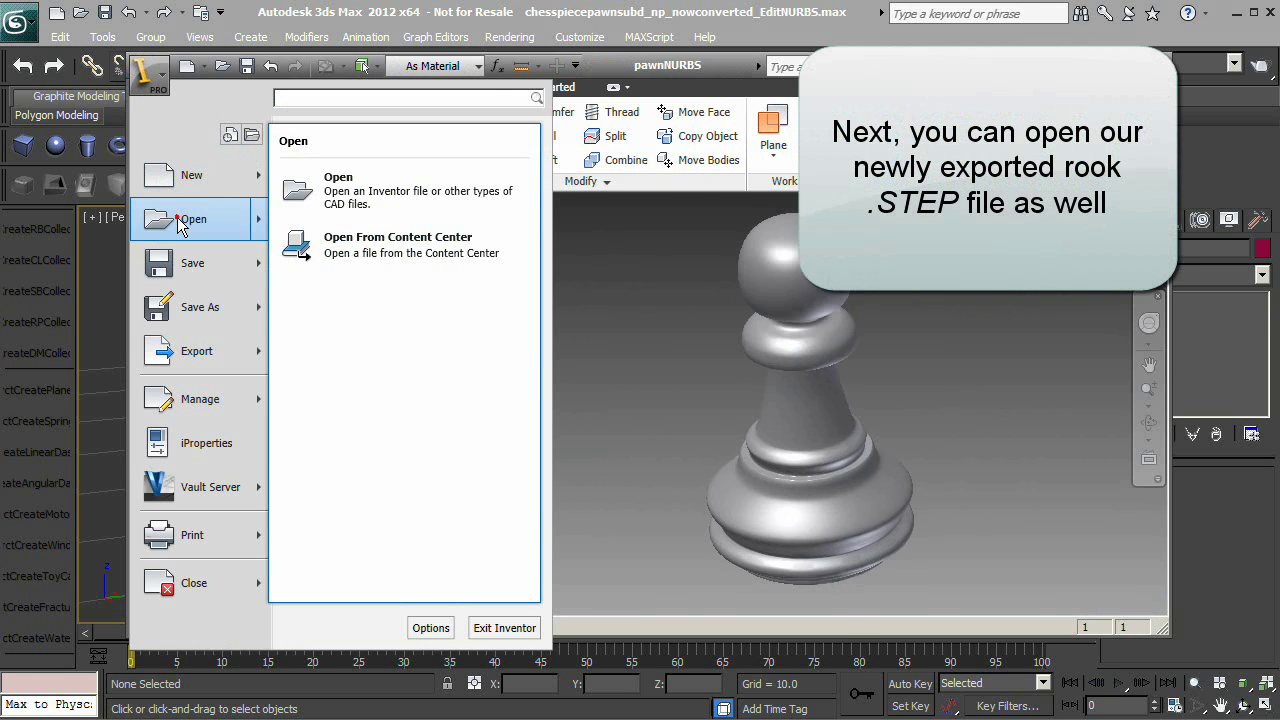
click(180, 224)
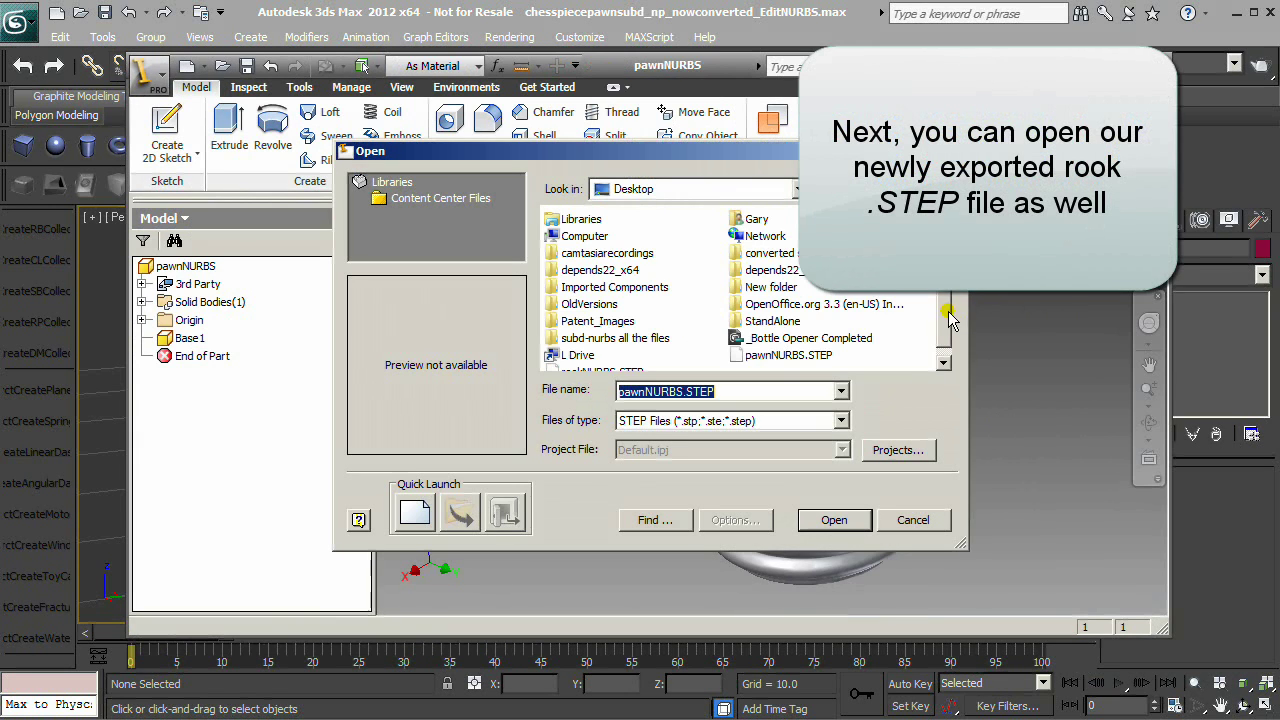
click(948, 318)
click(600, 363)
click(850, 520)
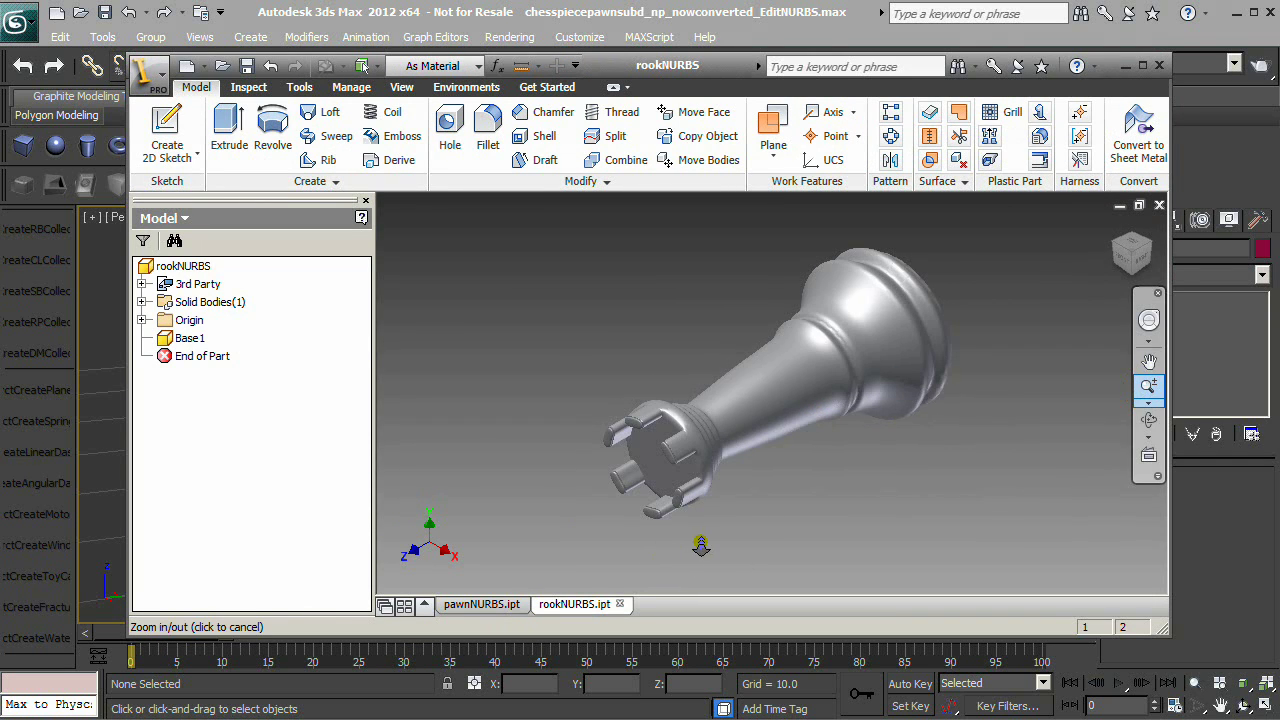
drag(700, 545, 733, 592)
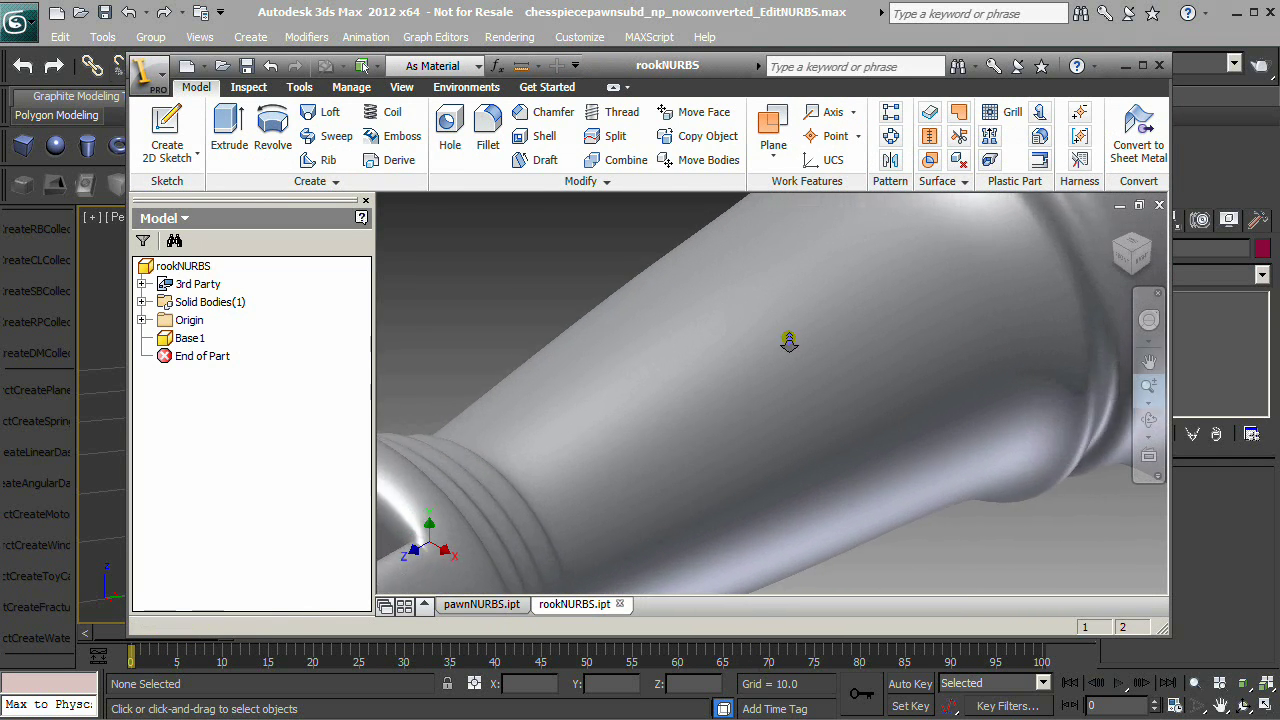
Save the rook to the Desktop as an Autodesk Inventor part (*.ipt) named rookNURBS.
click(143, 70)
click(201, 313)
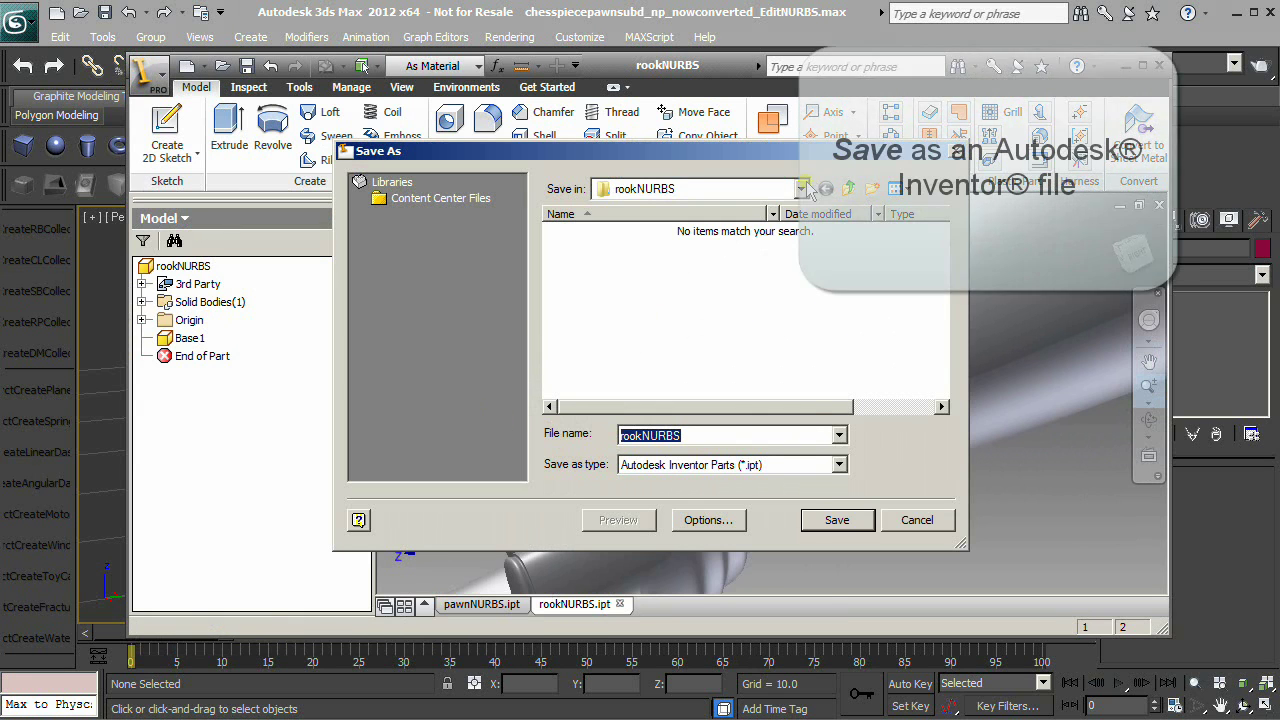
click(715, 189)
click(720, 225)
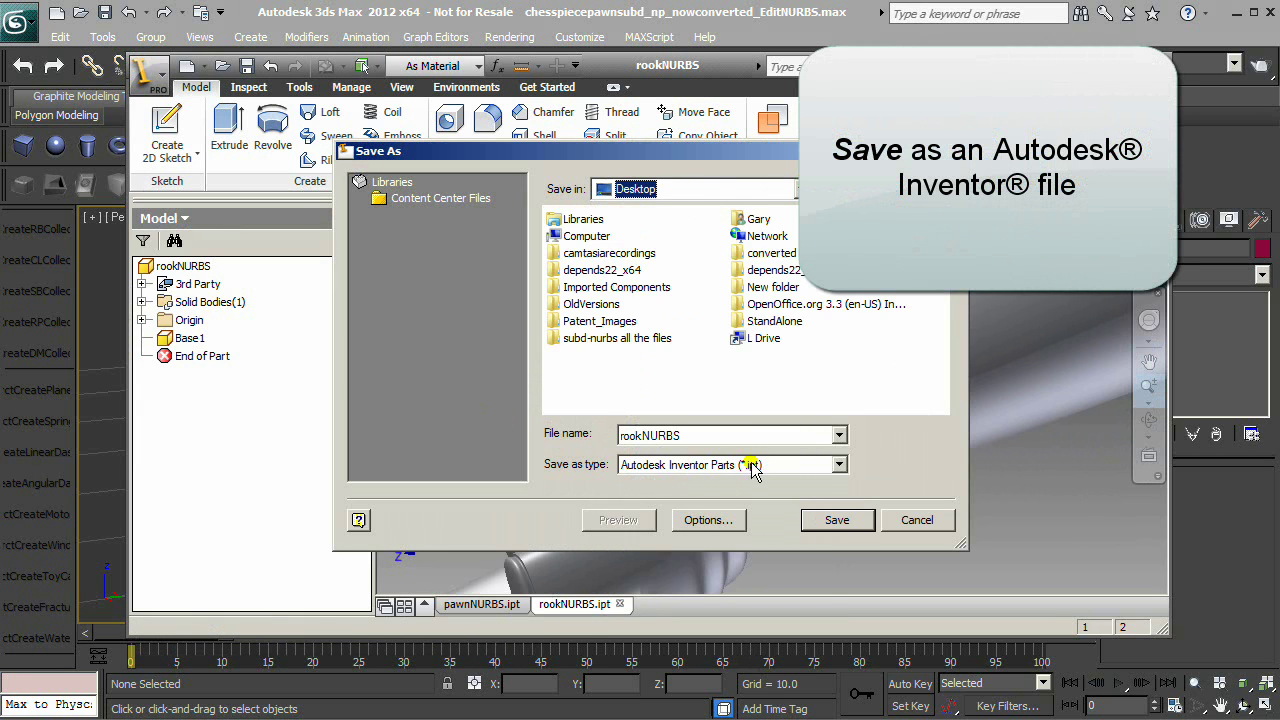
click(836, 520)
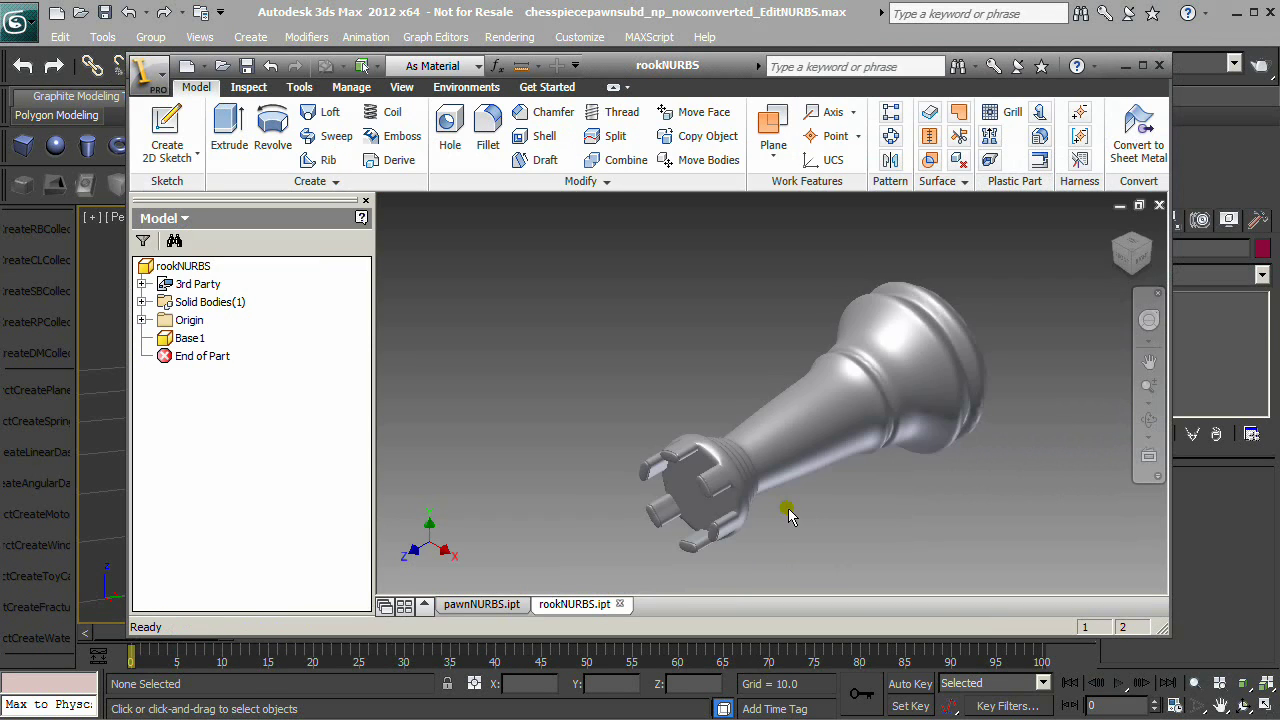
Export a CAD-format copy of the rook to the Desktop as the STEP file rookNURBS.stp.
click(141, 88)
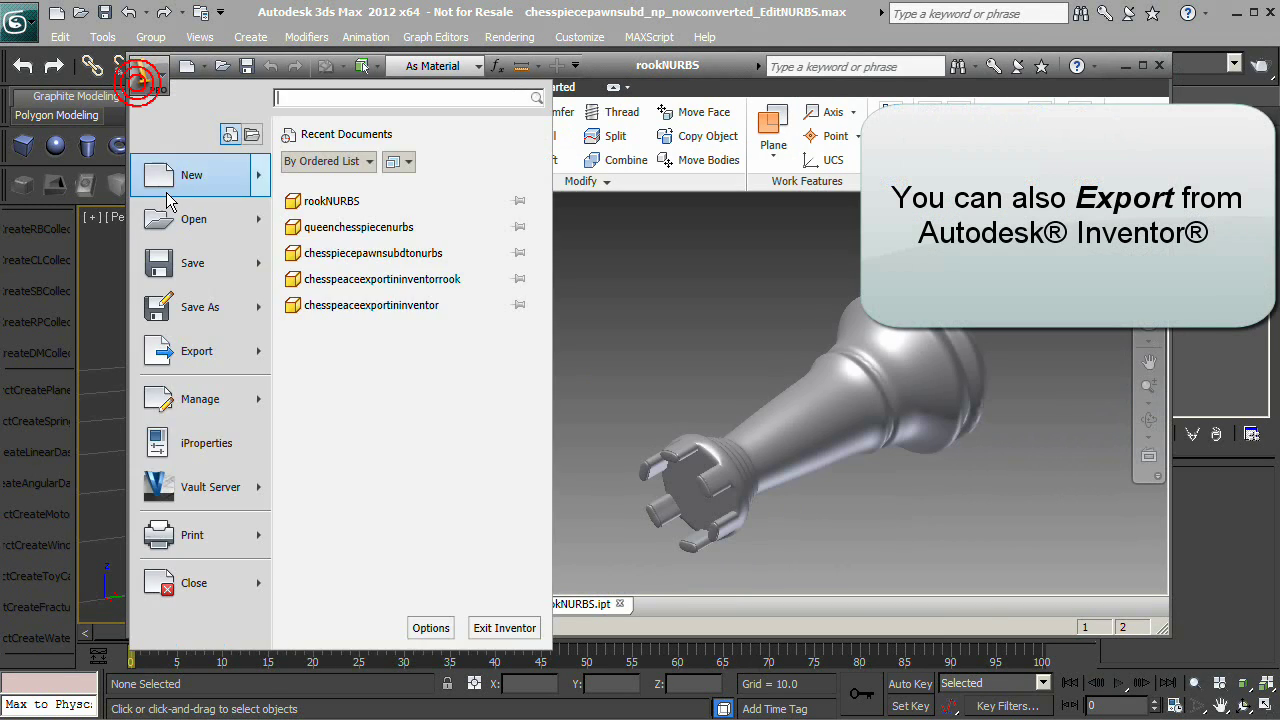
click(205, 355)
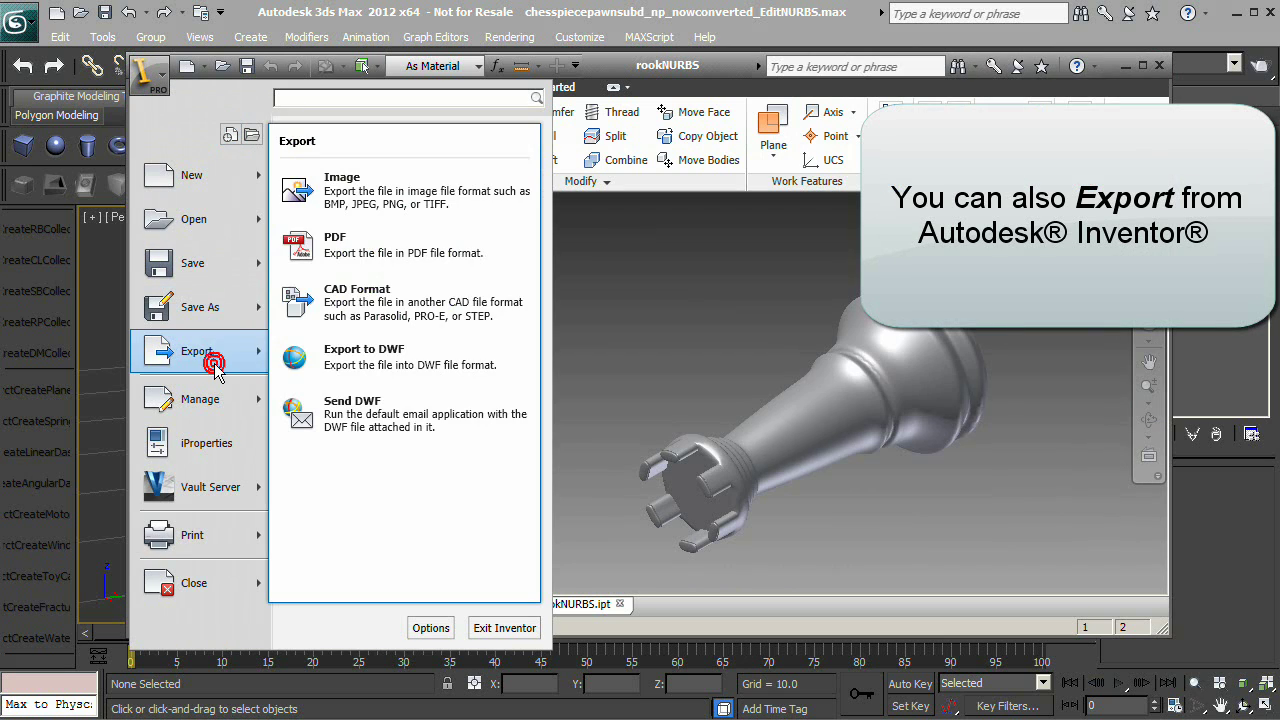
click(329, 316)
click(697, 465)
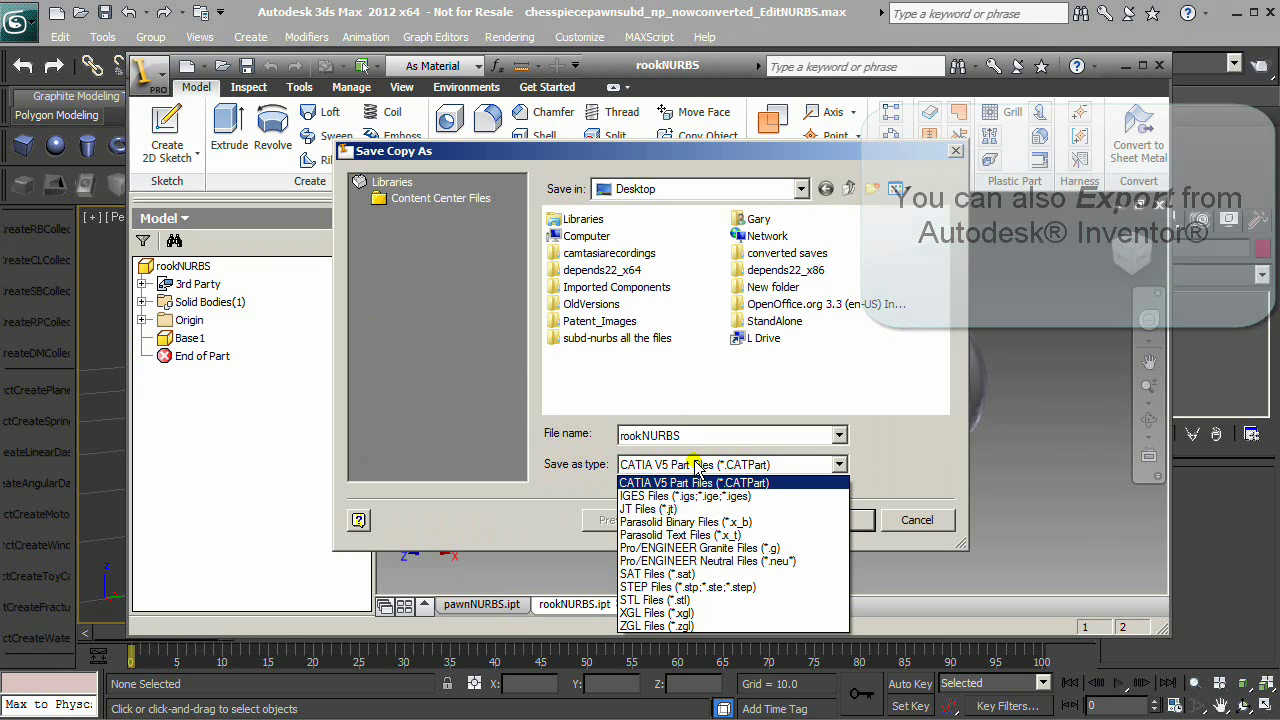
click(745, 588)
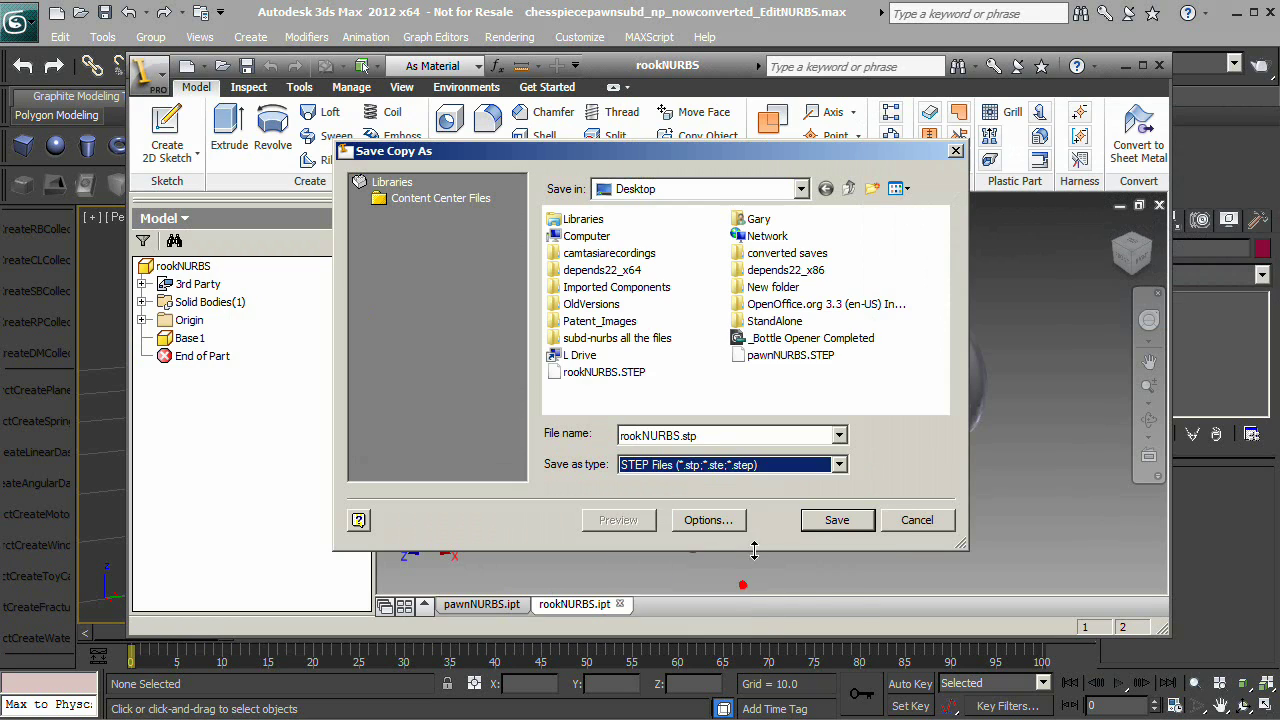
click(840, 521)
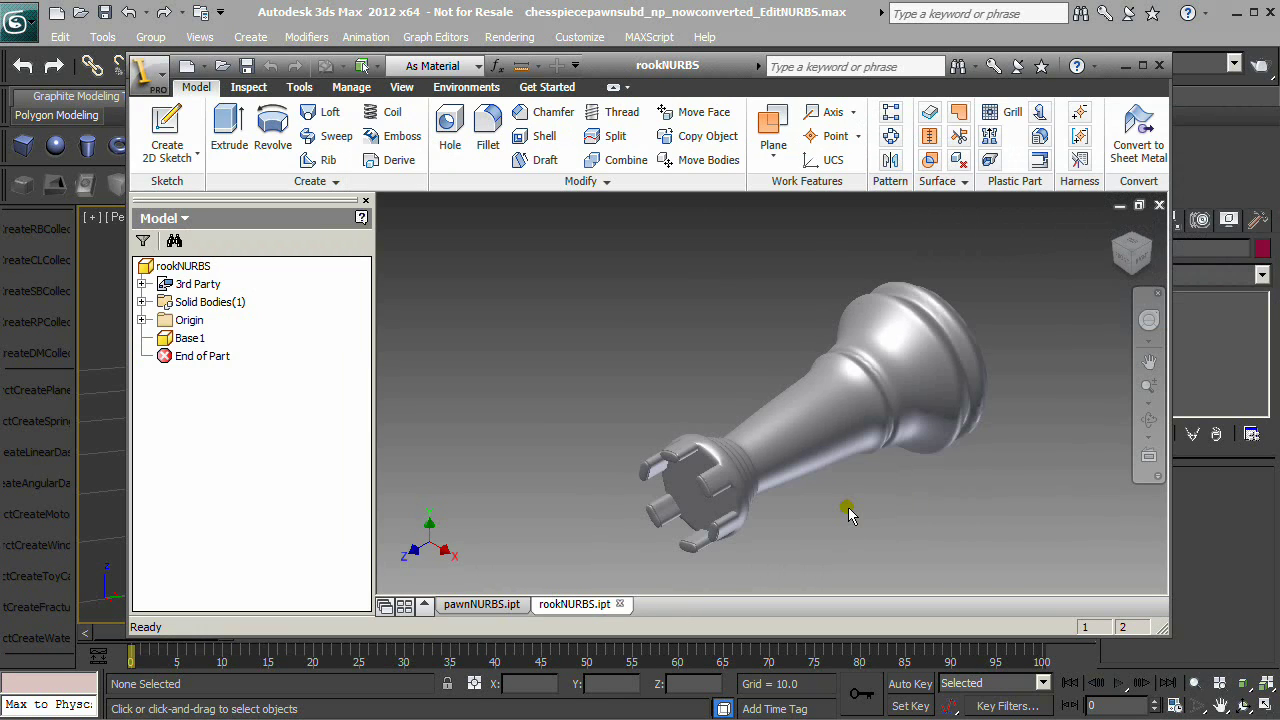
Save the open pawn part to the Desktop as an Autodesk Inventor part (*.ipt) named pawnNURBS.
click(481, 604)
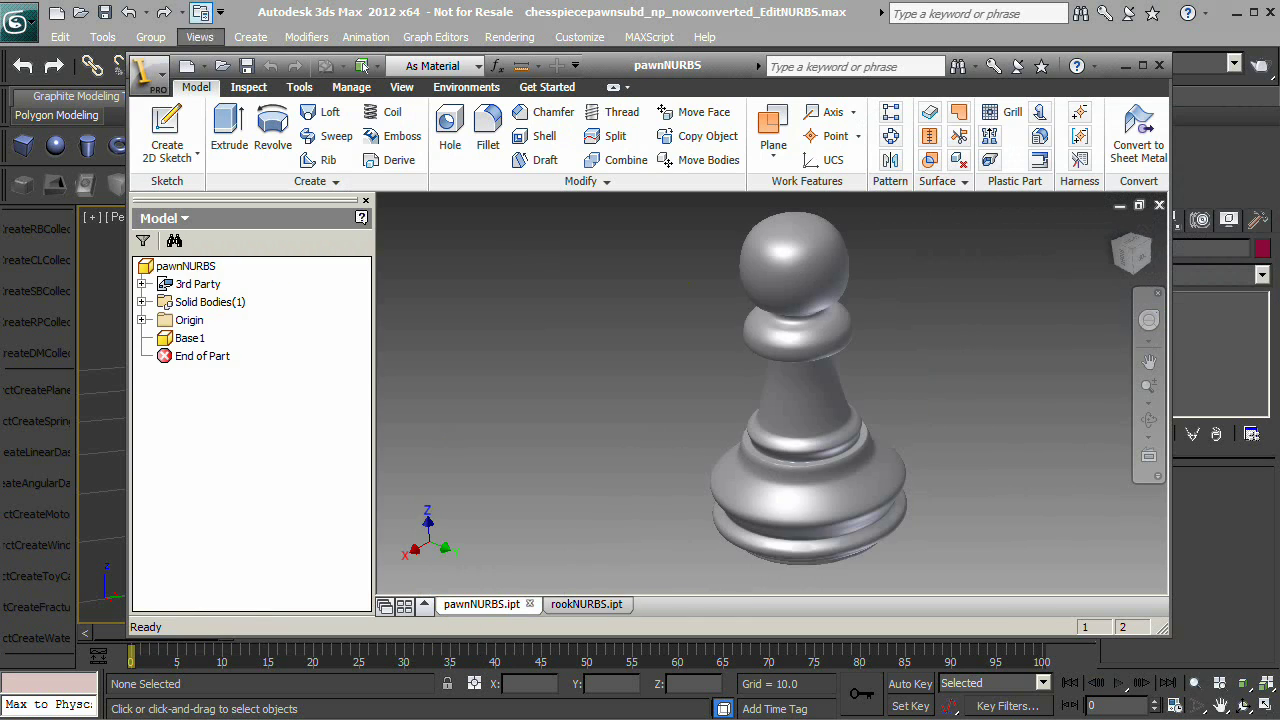
click(166, 86)
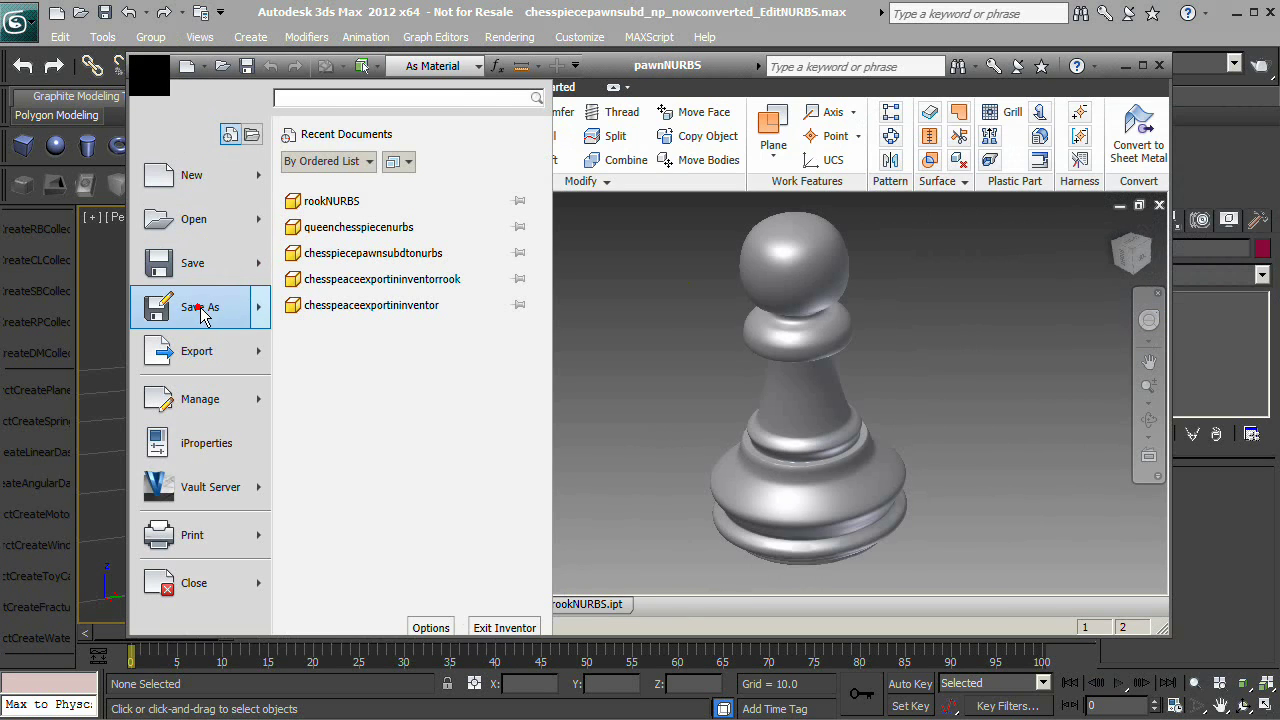
click(268, 322)
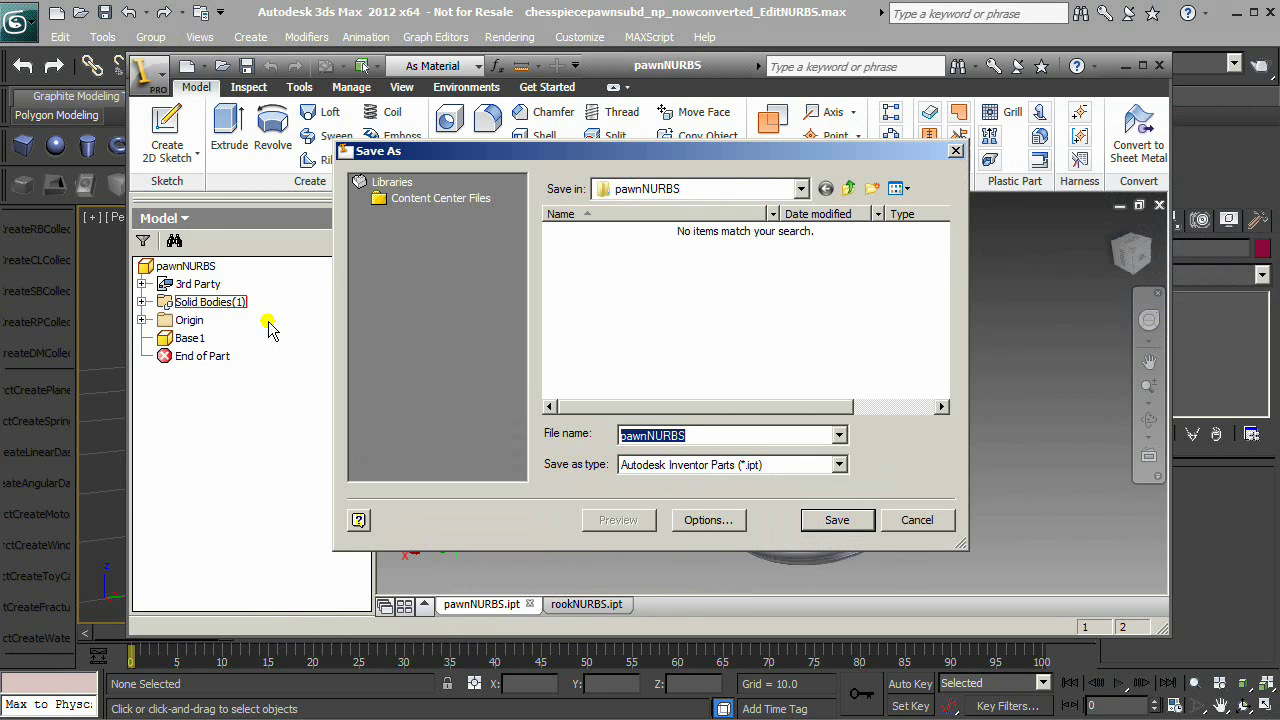
click(731, 190)
click(630, 224)
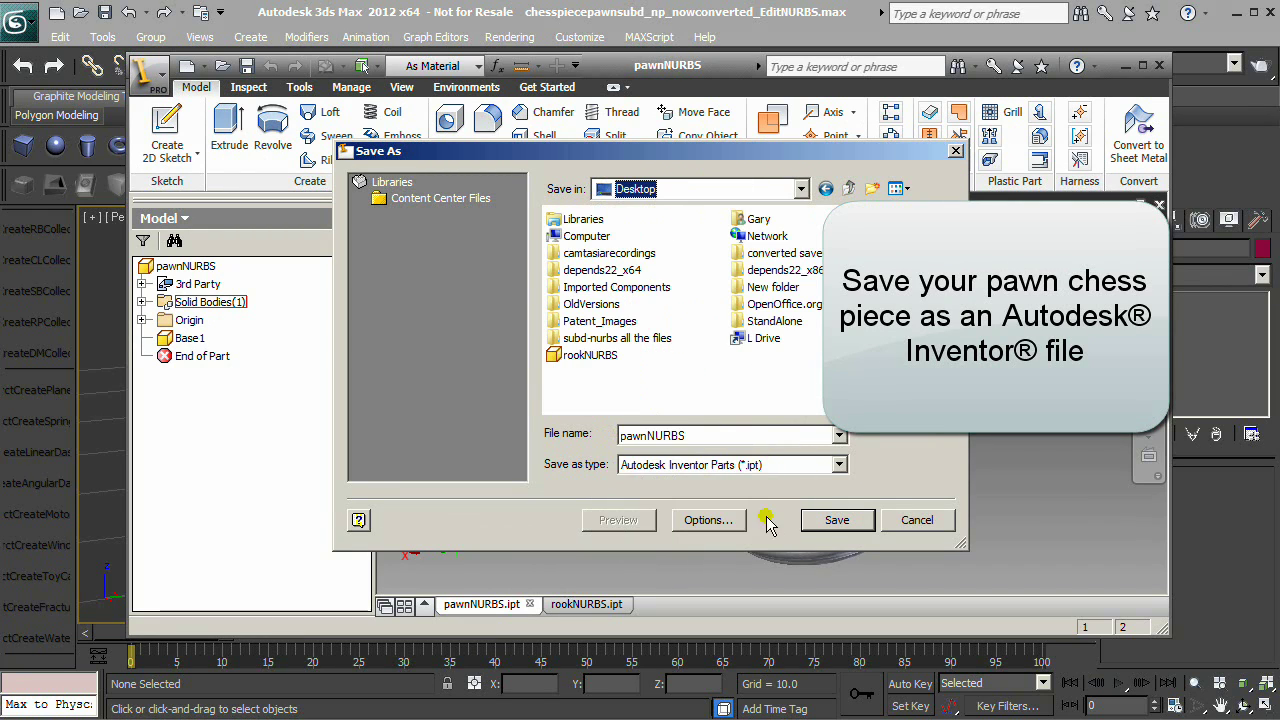
click(829, 522)
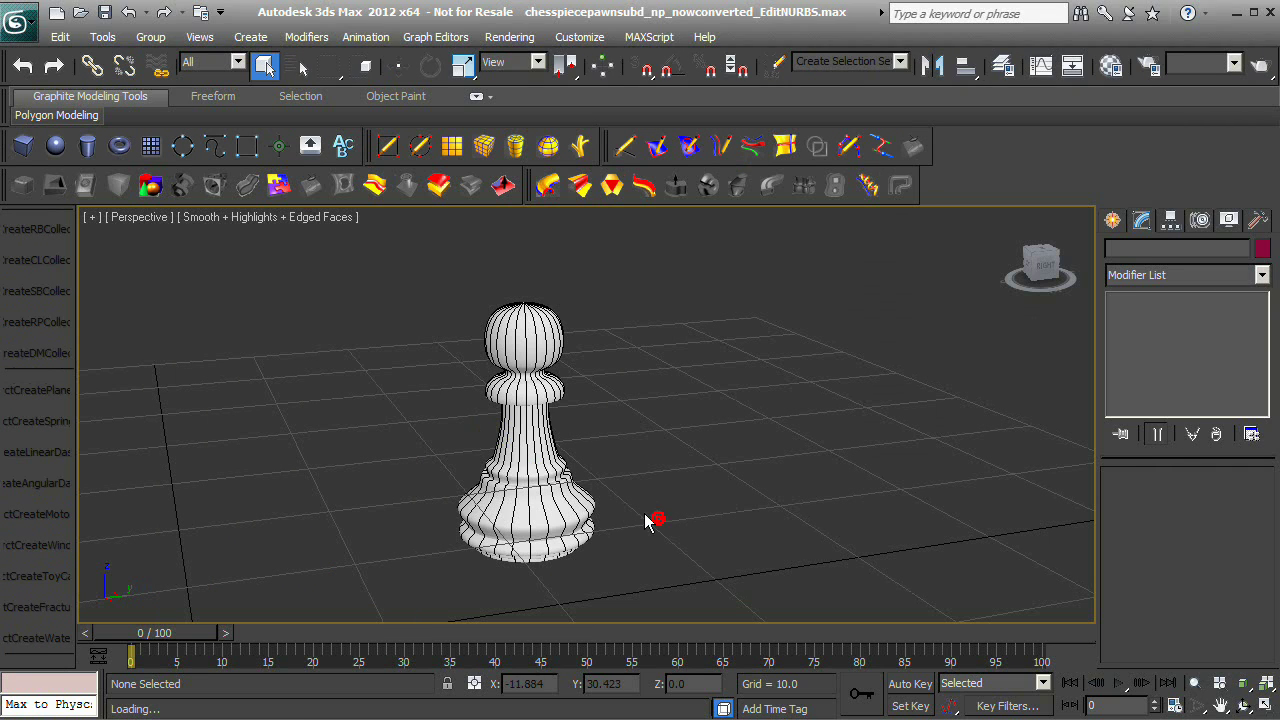
Return to 3ds Max and import rookNURBS.STEP from the Desktop into the pawn scene with Coarse viewport mesh quality.
click(18, 22)
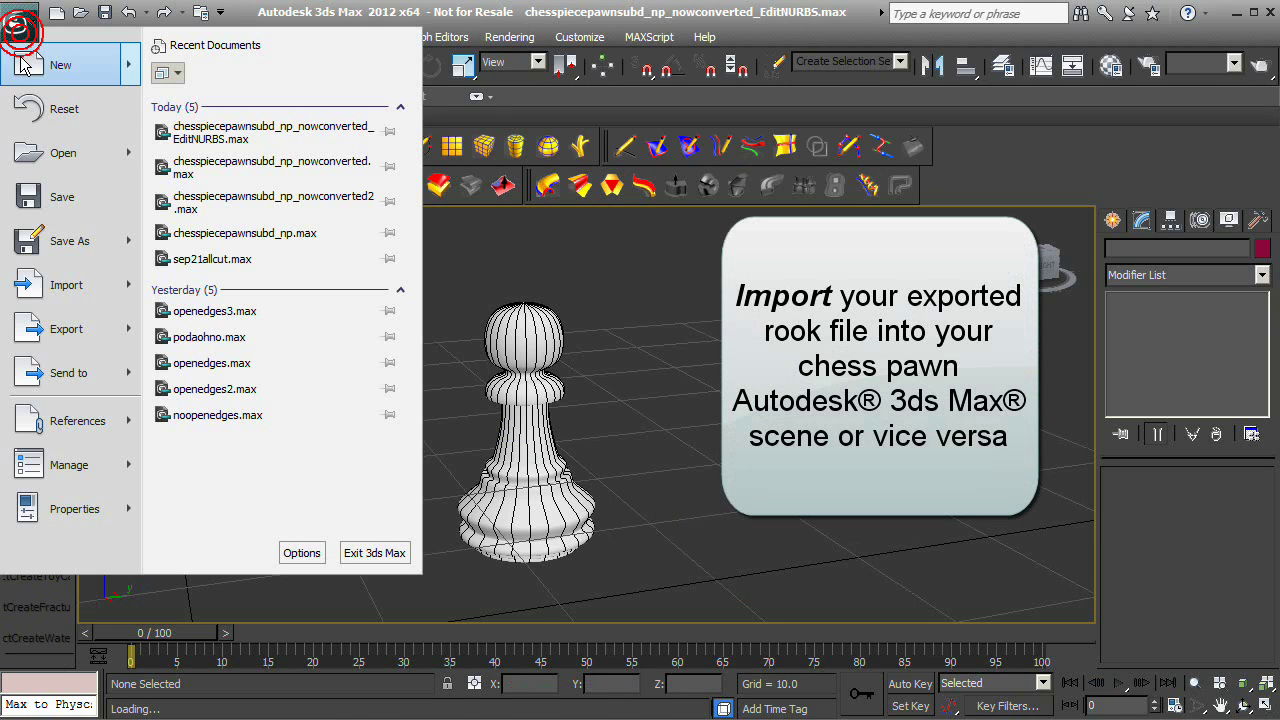
click(104, 284)
click(75, 238)
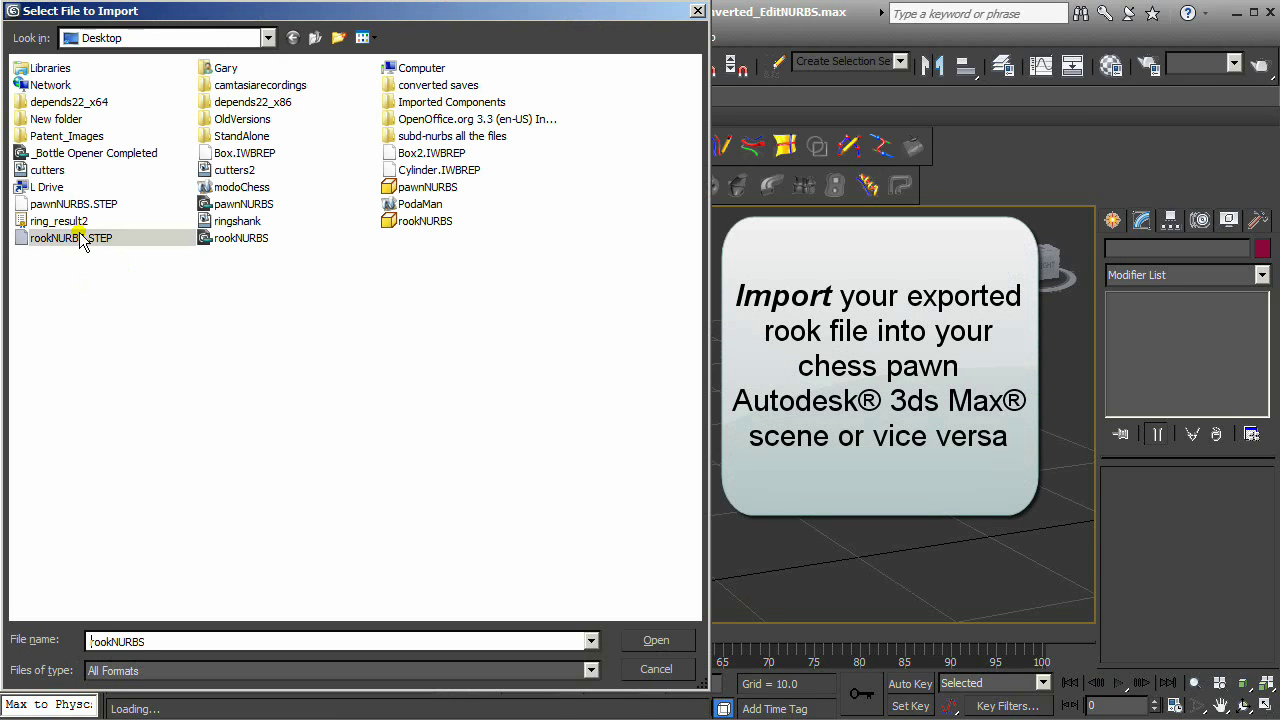
click(667, 638)
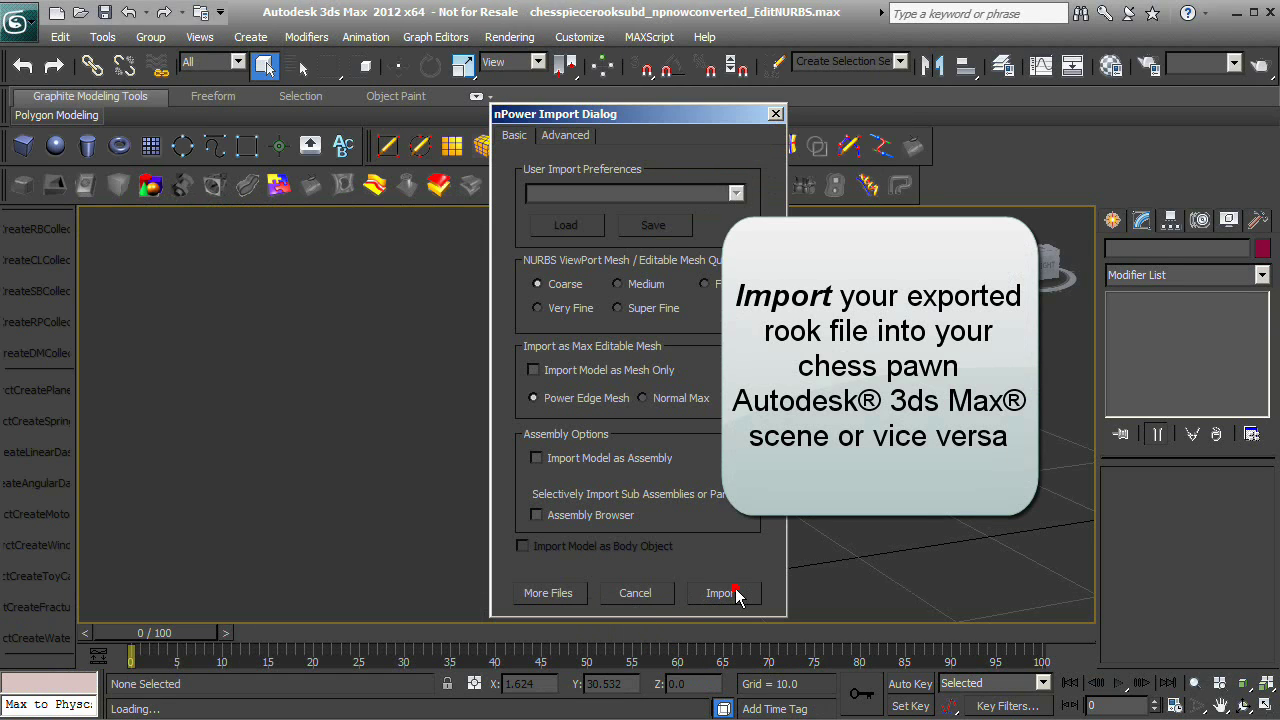
click(734, 592)
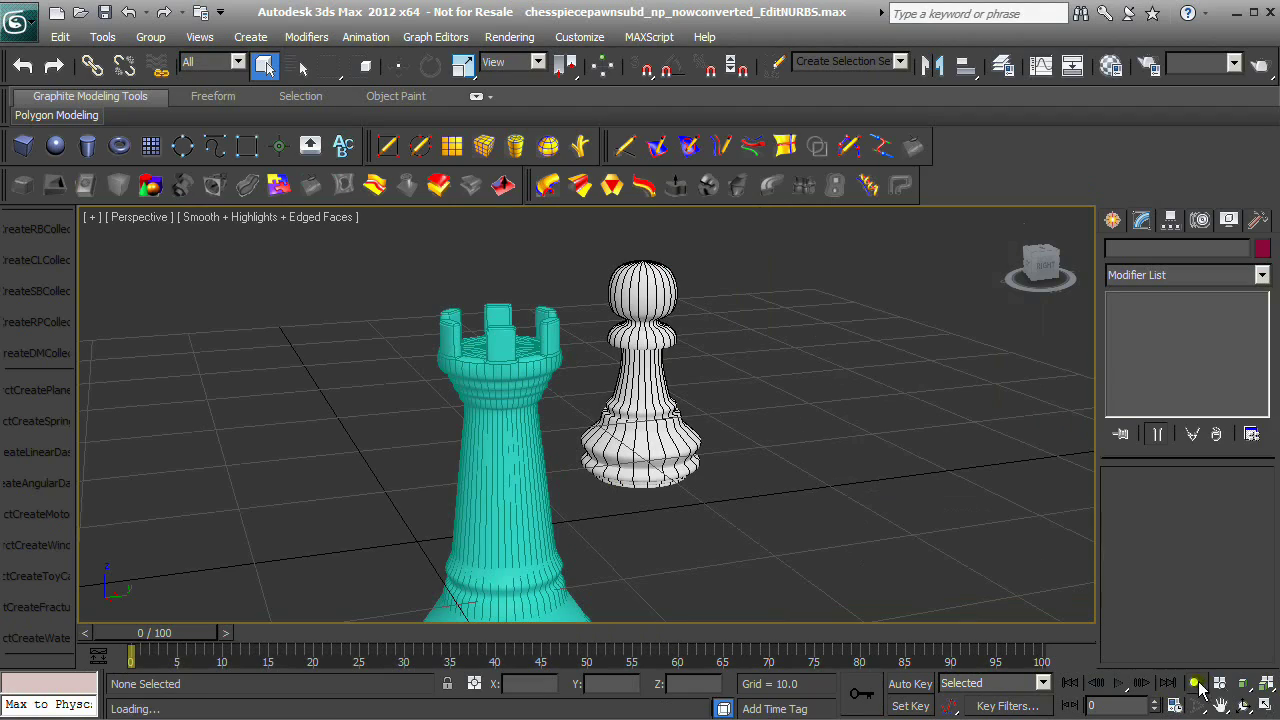
click(1196, 683)
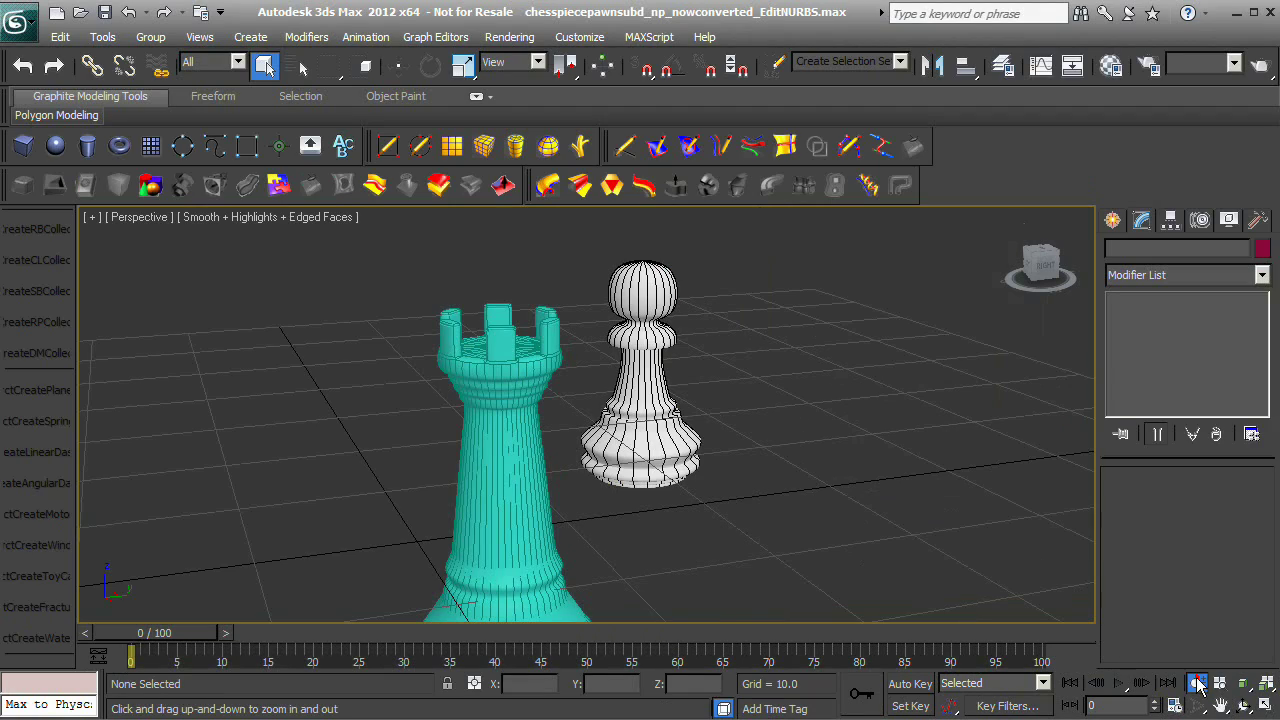
drag(861, 515, 884, 537)
right_click(884, 537)
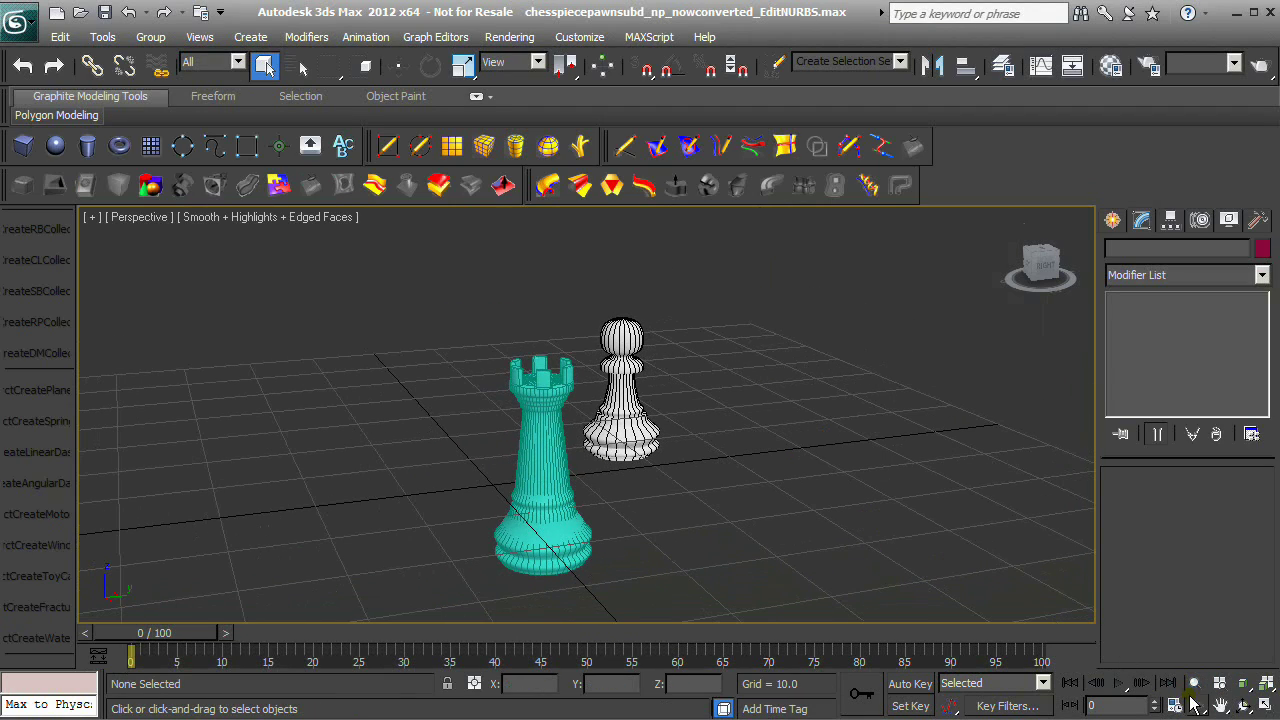
click(1243, 708)
drag(694, 437, 573, 440)
right_click(590, 455)
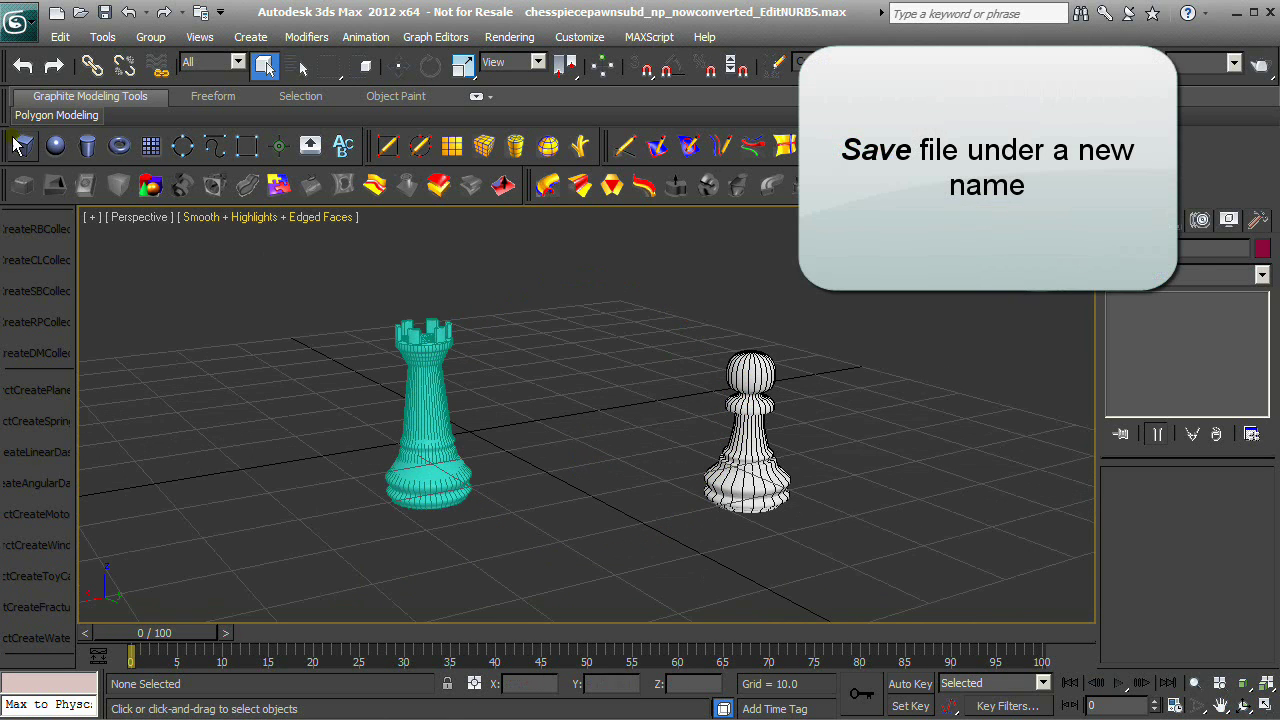
Save the scene to the Desktop under the new name chesspiecepawn_and_rook in 3ds Max (*.max) format.
click(14, 24)
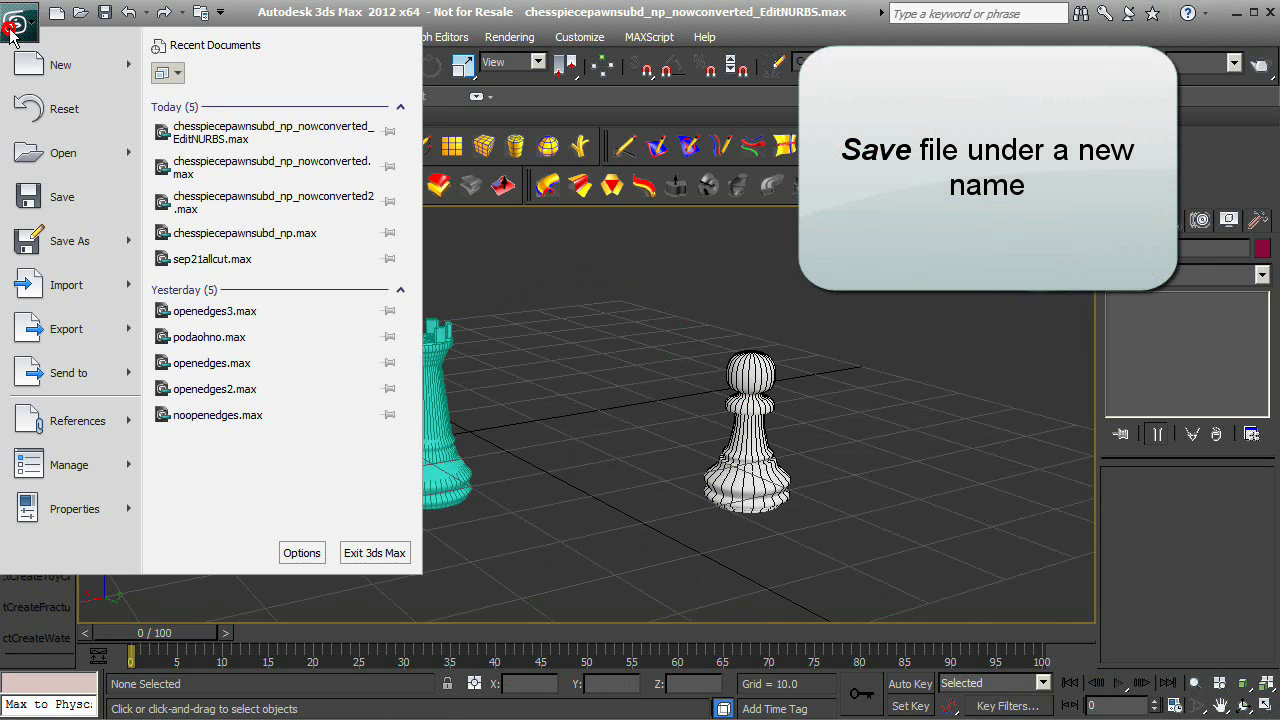
click(64, 237)
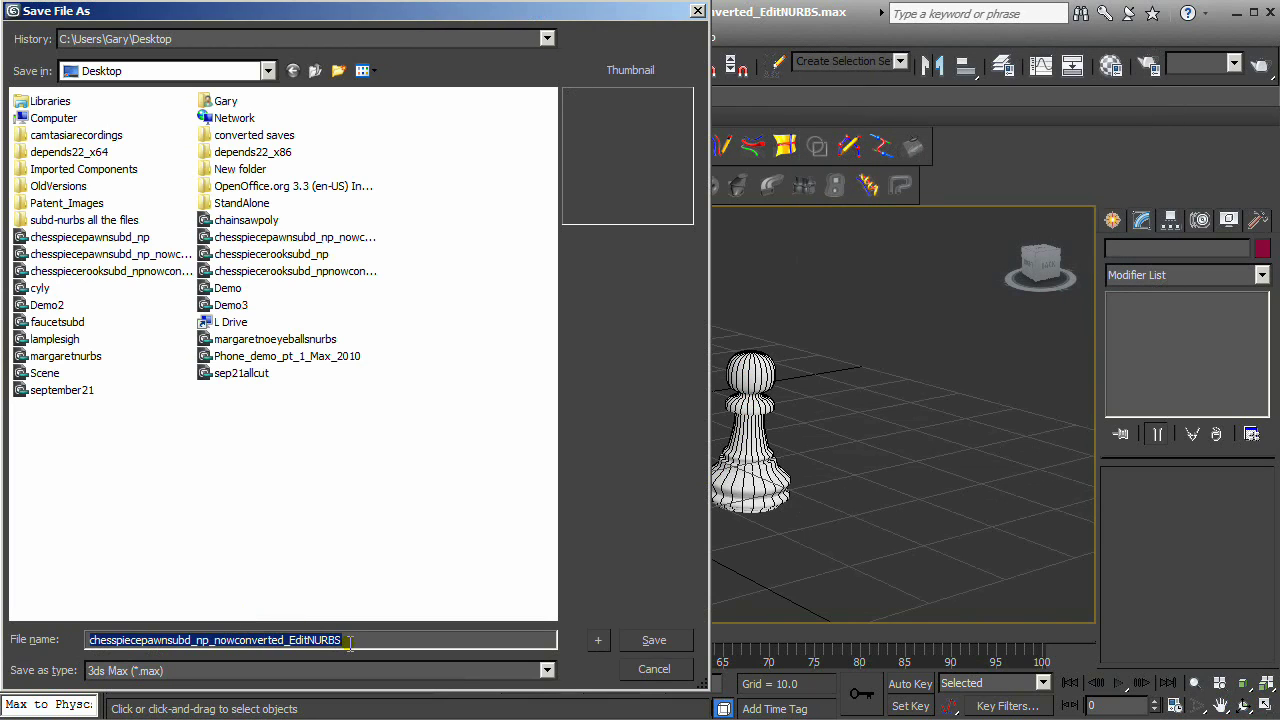
click(347, 640)
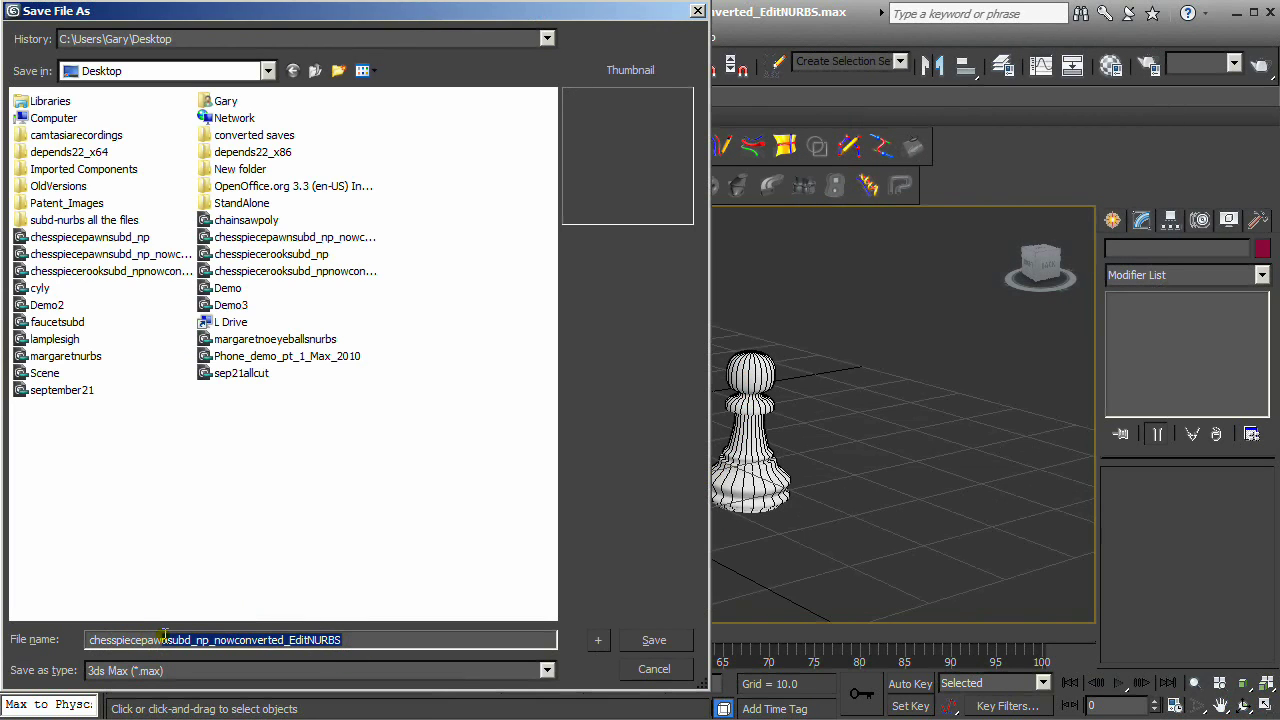
text(_pnurbs)
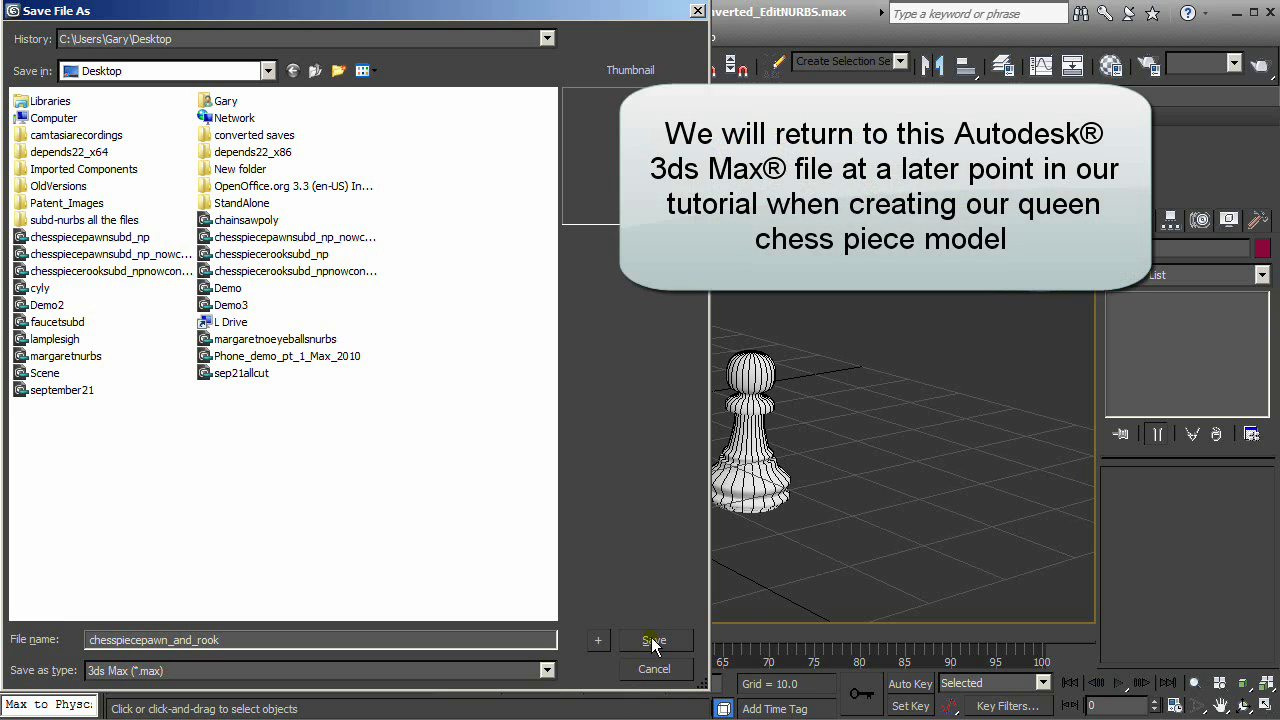
click(652, 640)
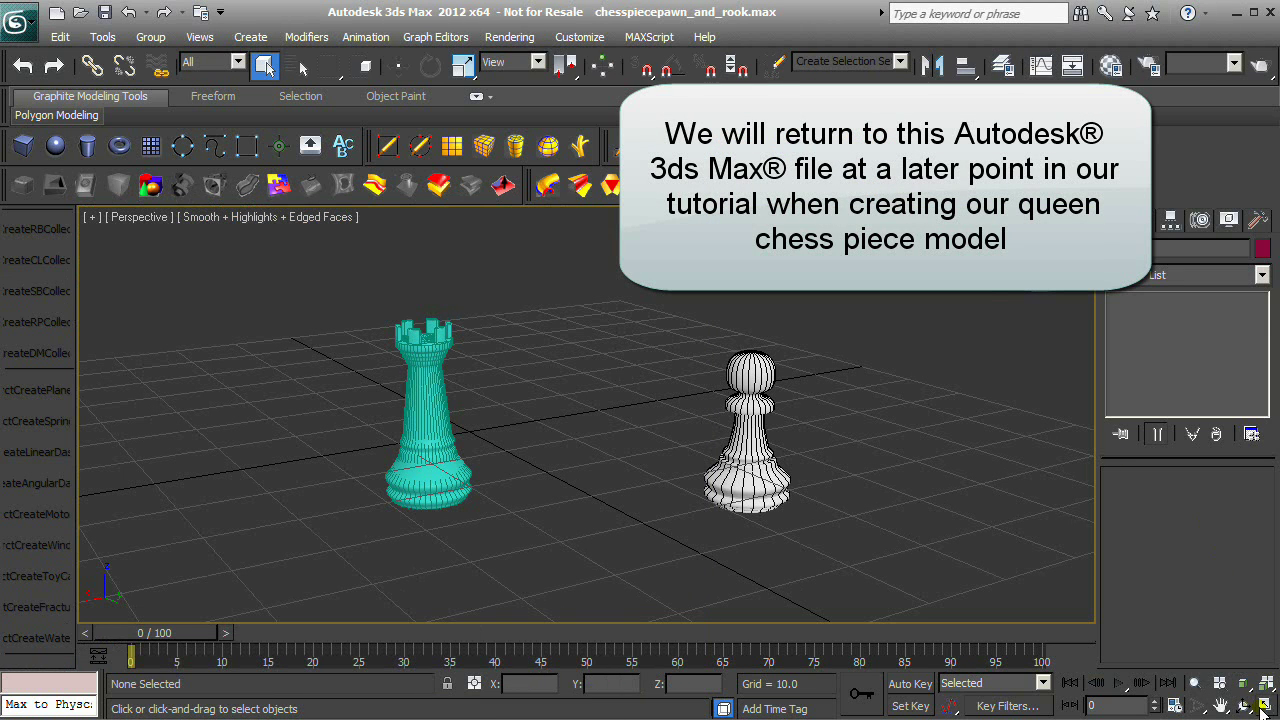
Working in the maximized Front view, move the pawn straight down to a Z of about -3.3.
click(1263, 706)
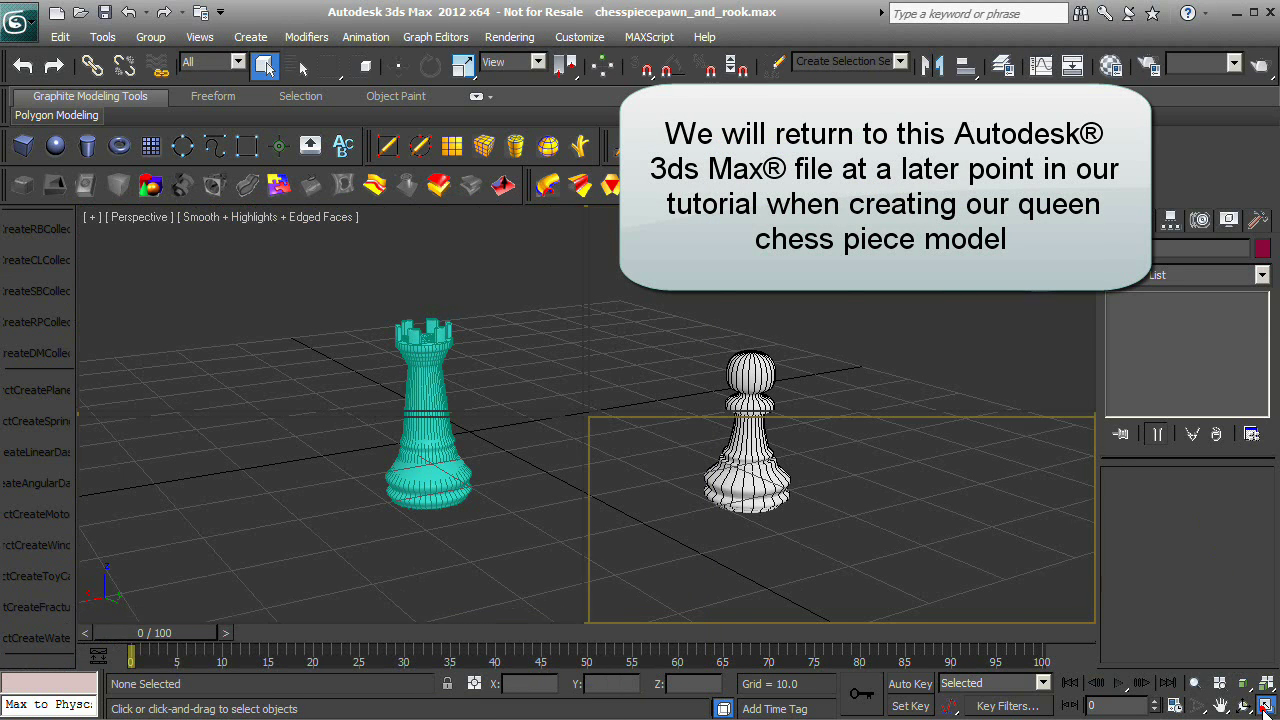
click(1196, 684)
drag(850, 300, 852, 350)
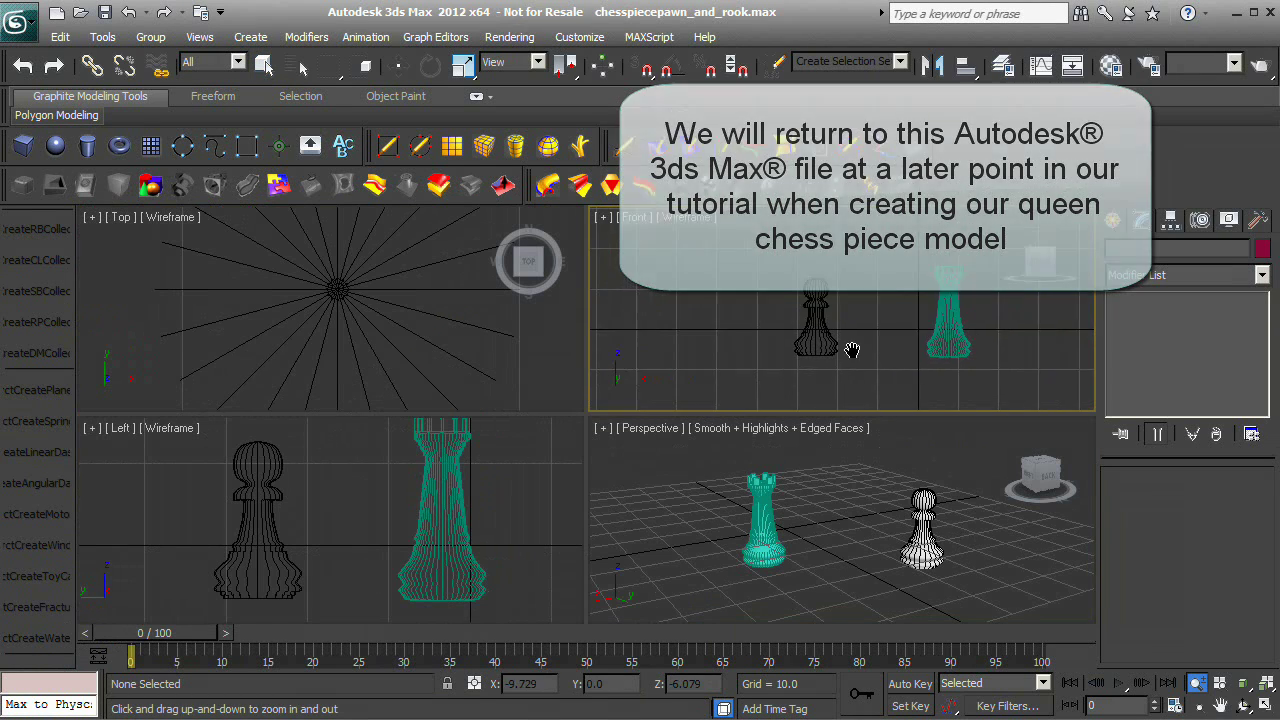
key(alt+w)
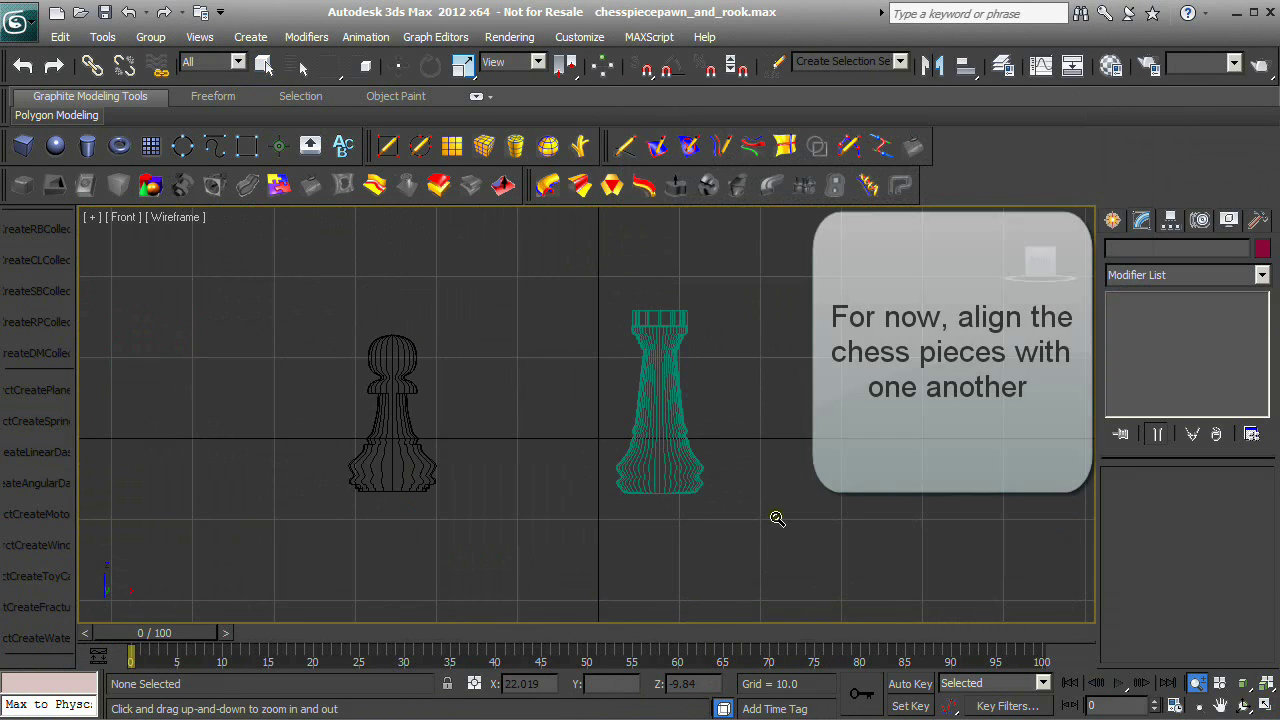
key(q)
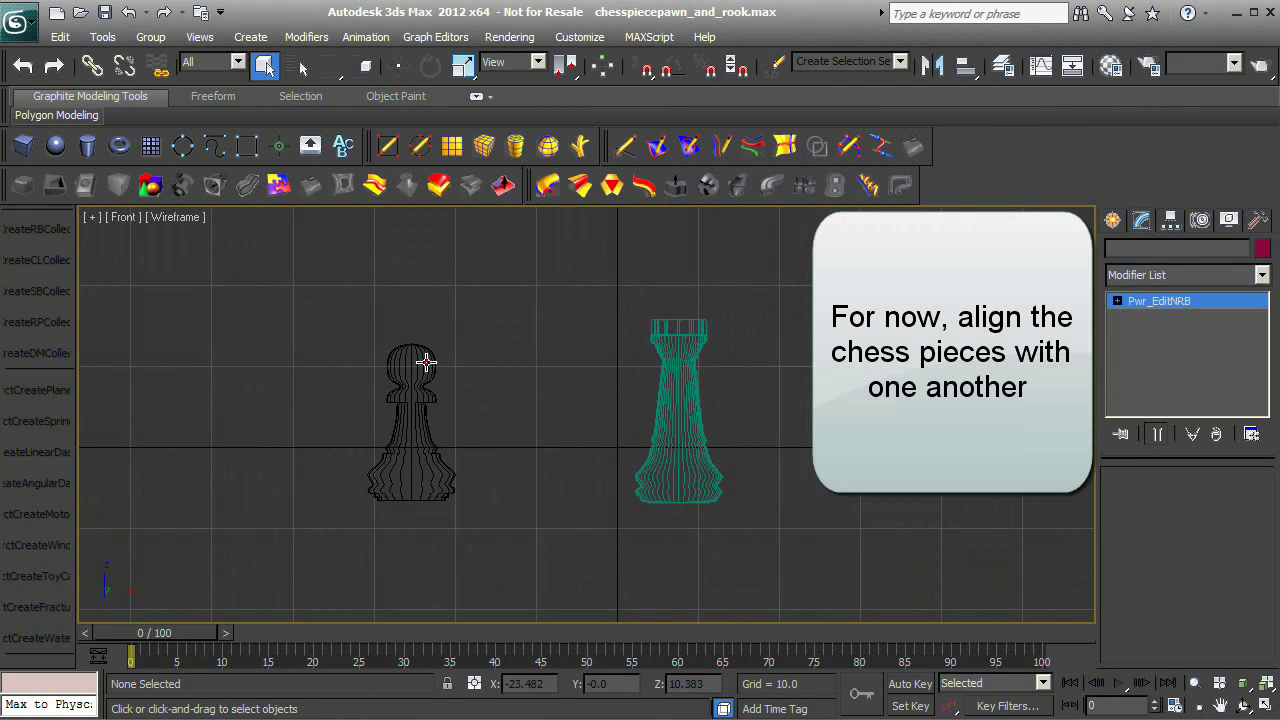
click(426, 362)
key(w)
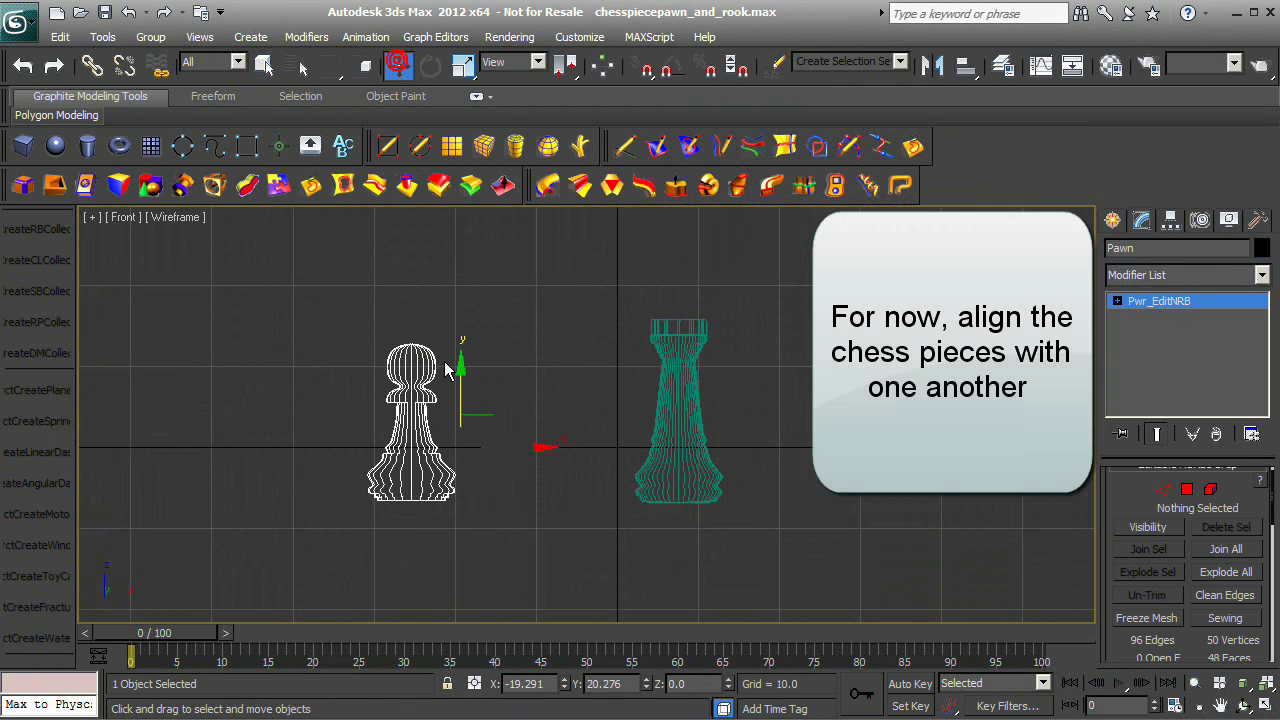
drag(459, 389, 459, 416)
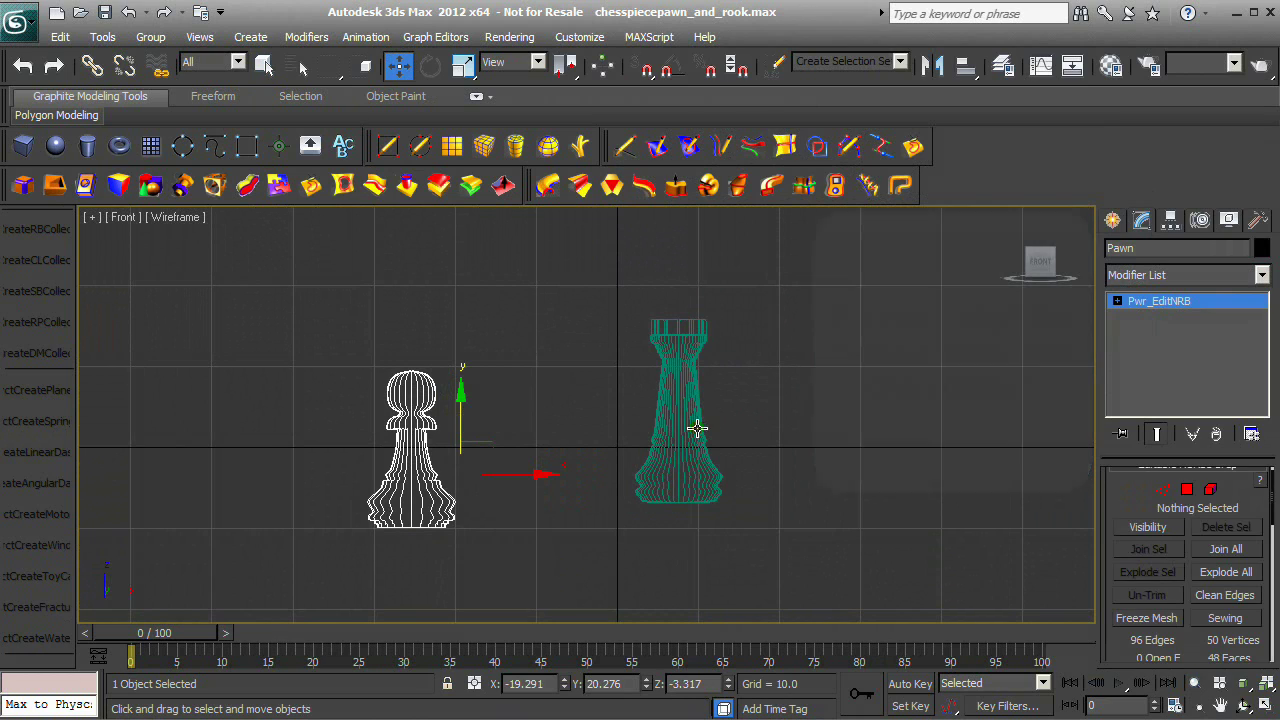
Move the rook straight down in the Front view so its base is level with the pawn's base.
click(690, 380)
drag(680, 362, 680, 389)
click(786, 609)
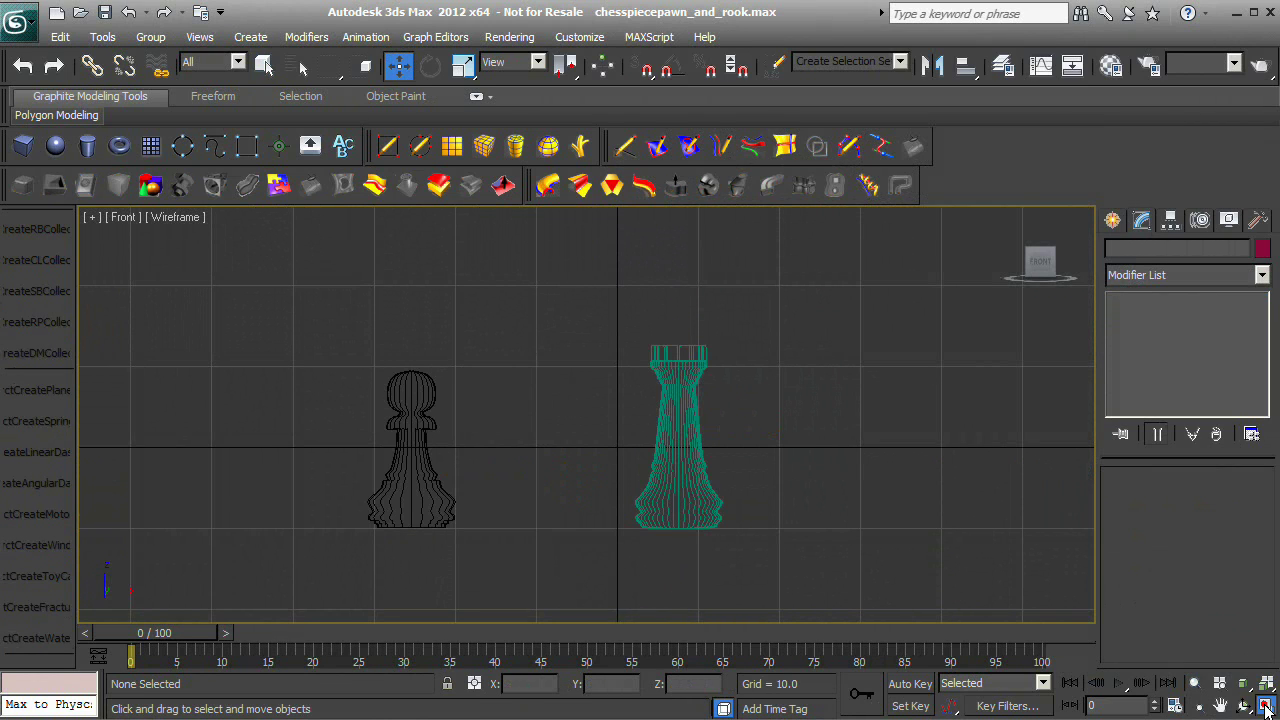
Create a standard box beneath both chess pieces in the Front view, about 9.9 long, 56.4 wide and -41.5 high.
click(1266, 708)
middle_drag(848, 390, 840, 343)
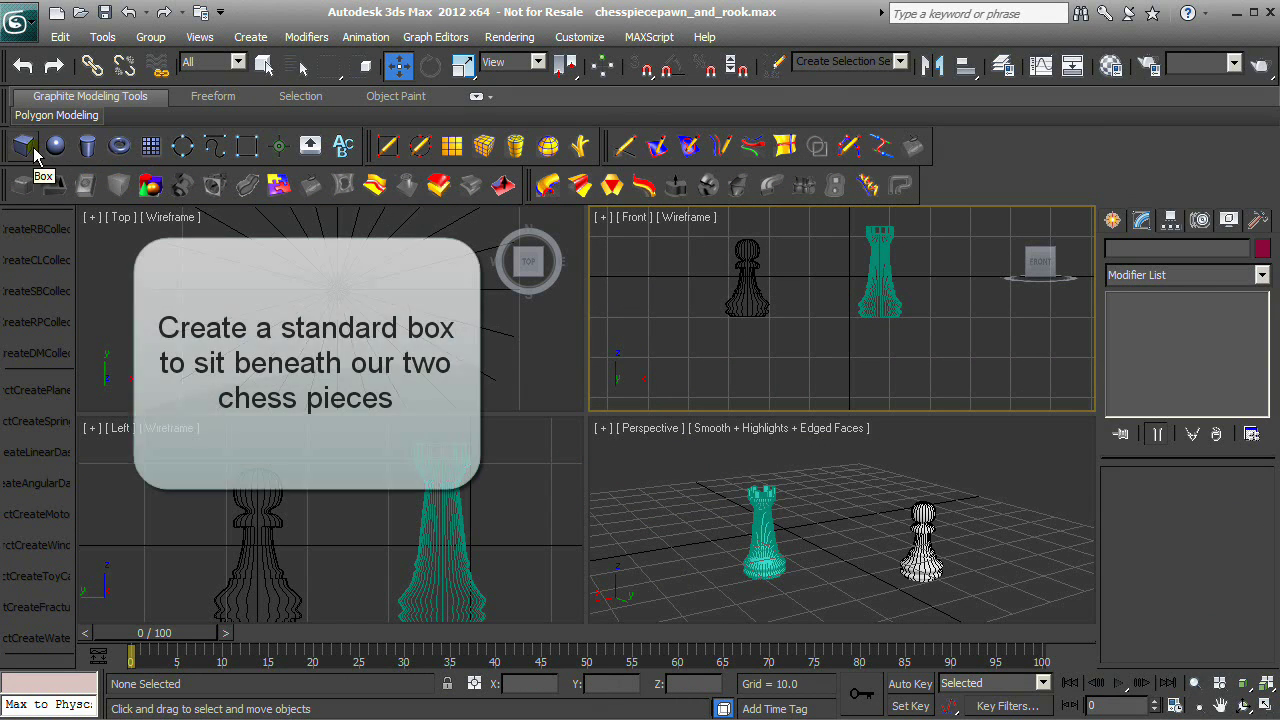
click(23, 146)
drag(856, 352, 934, 357)
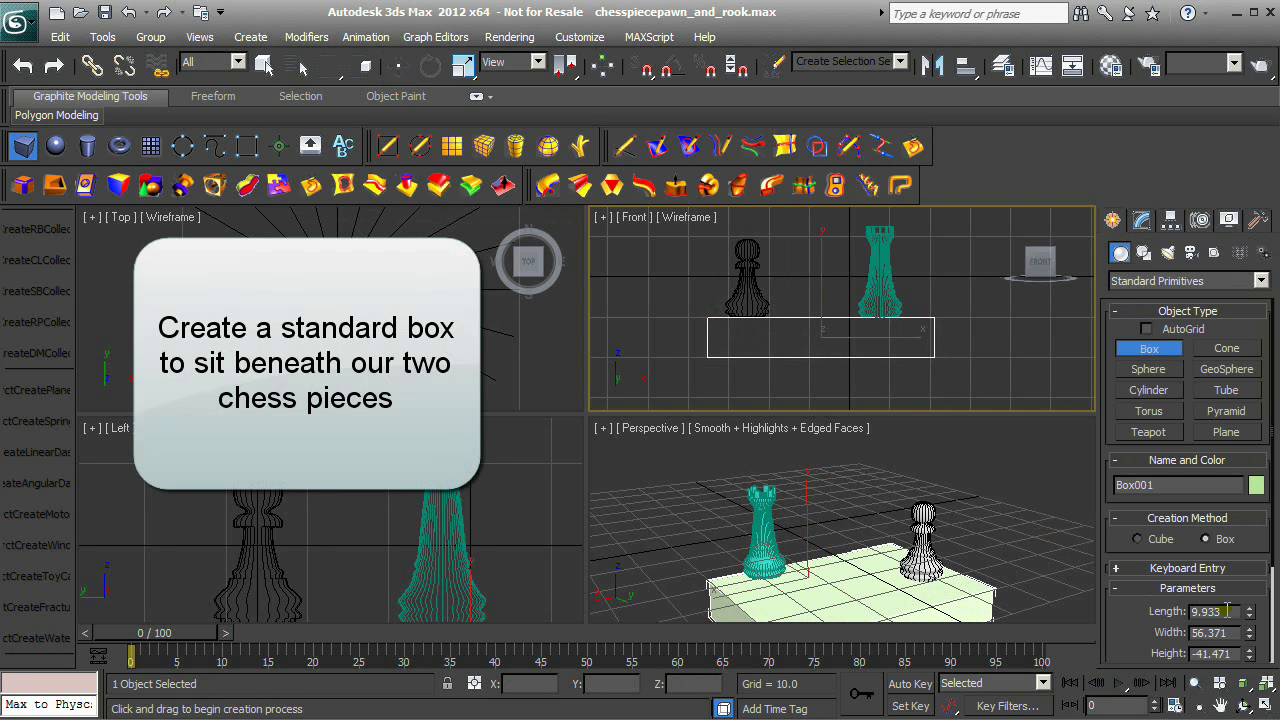
Set the box's length to 10, width to 50 and height to -50.
text(10)
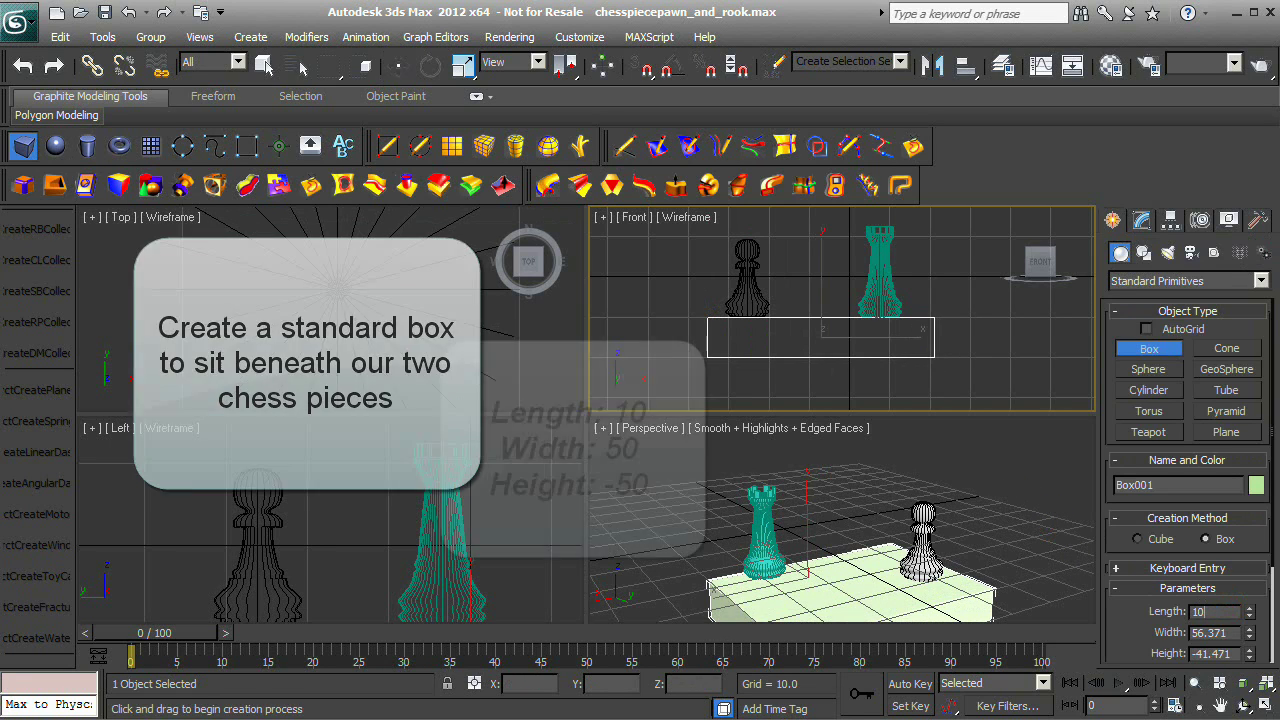
key(Tab)
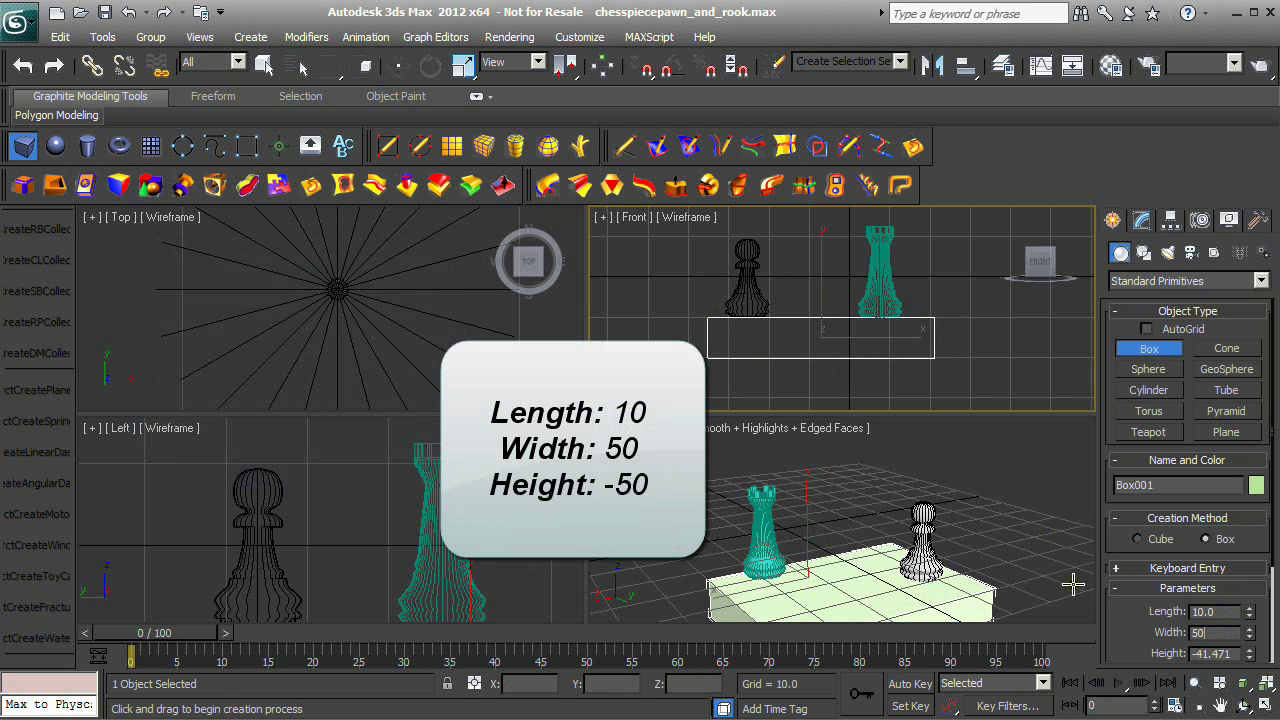
text(50)
drag(1133, 614, 1148, 516)
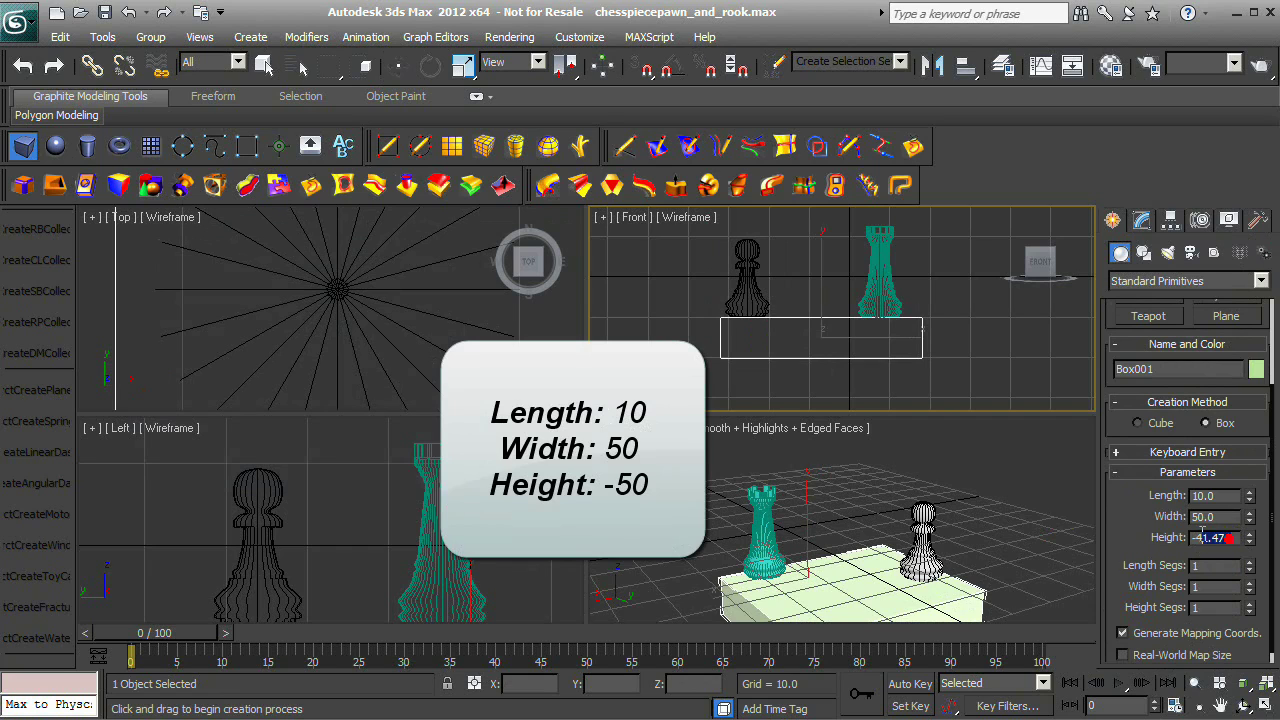
text(-50)
key(Tab)
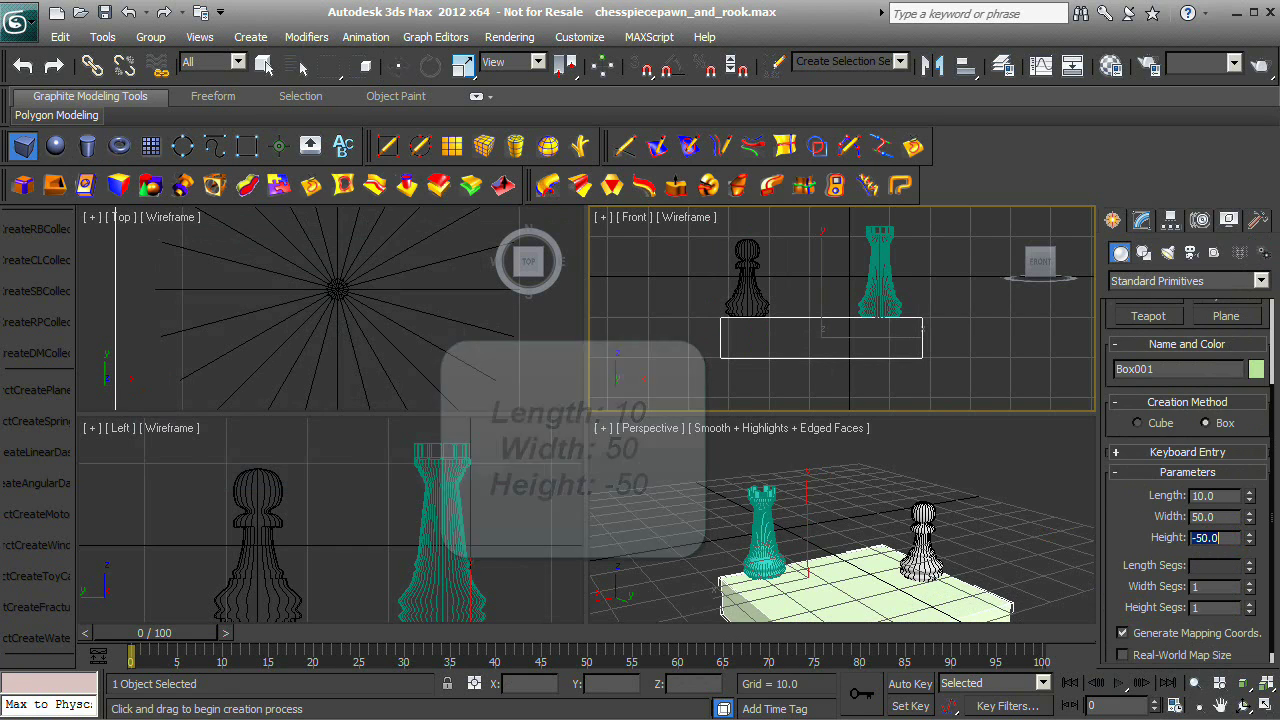
Reposition the box in the Top view to about X -8.6, Y -8.5 so it lies under both pieces.
click(540, 357)
click(1264, 706)
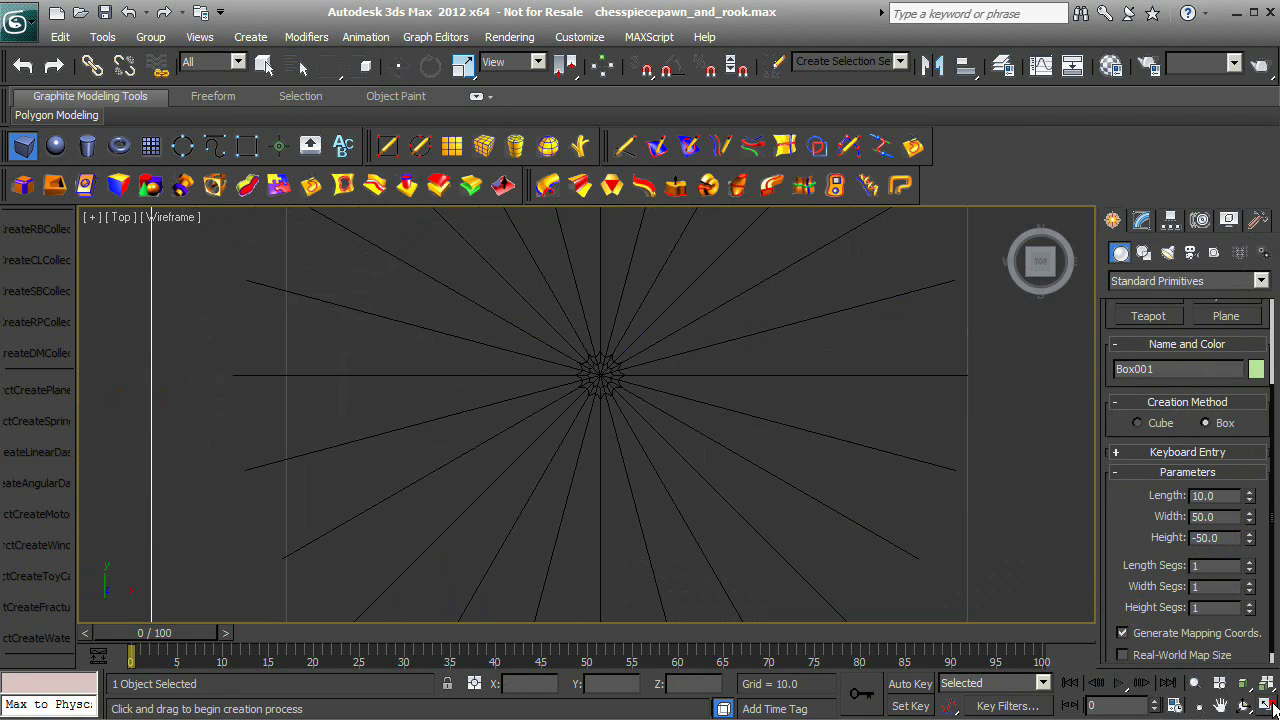
click(1197, 682)
drag(850, 378, 918, 612)
drag(850, 484, 850, 506)
right_click(831, 354)
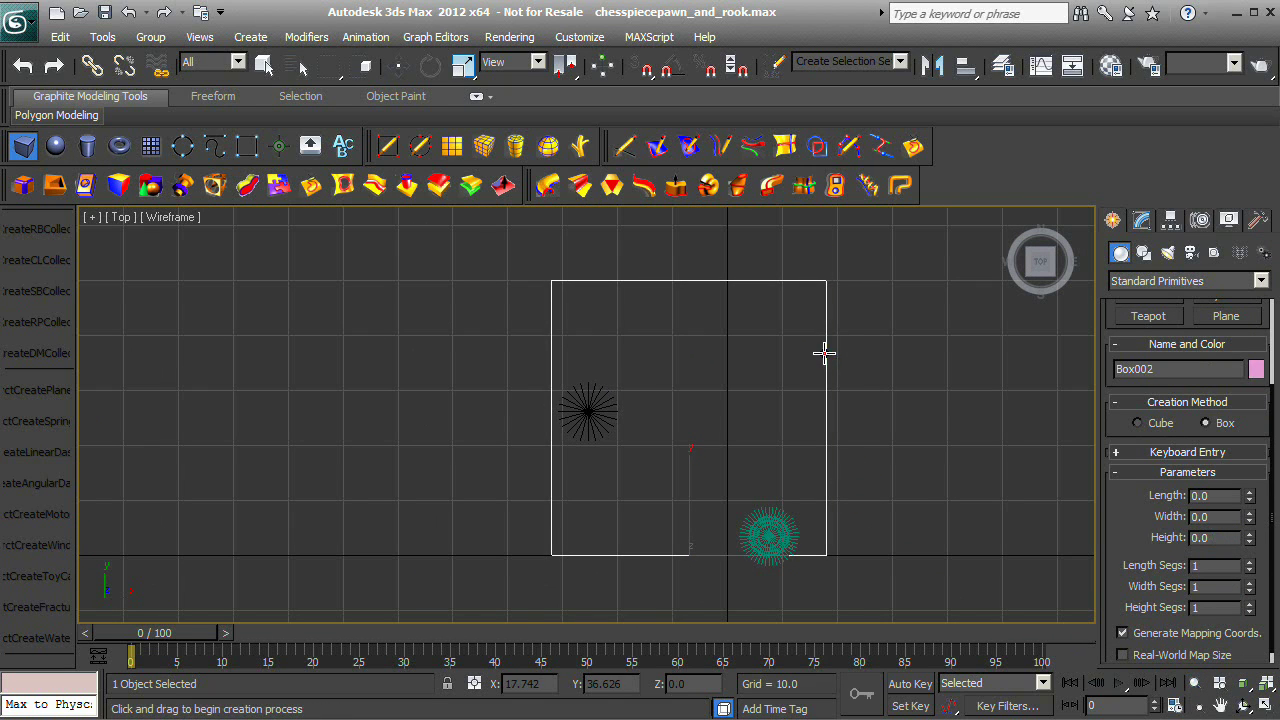
click(406, 68)
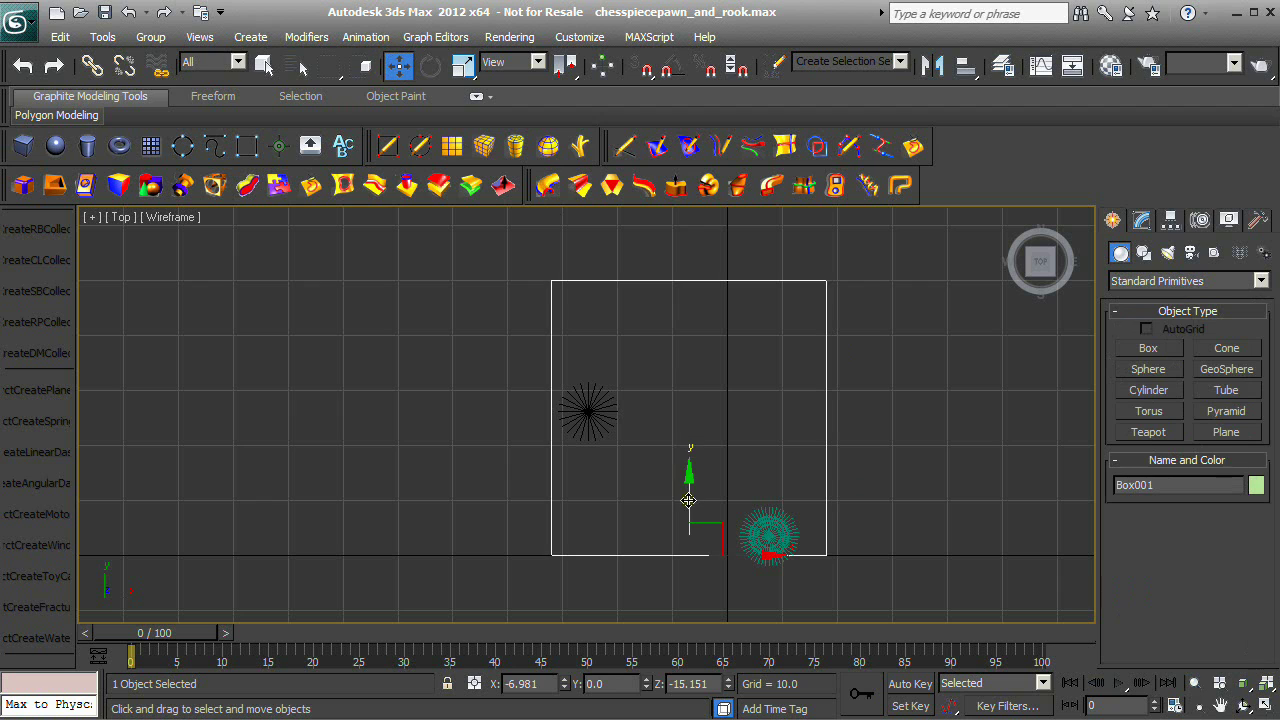
drag(689, 500, 692, 547)
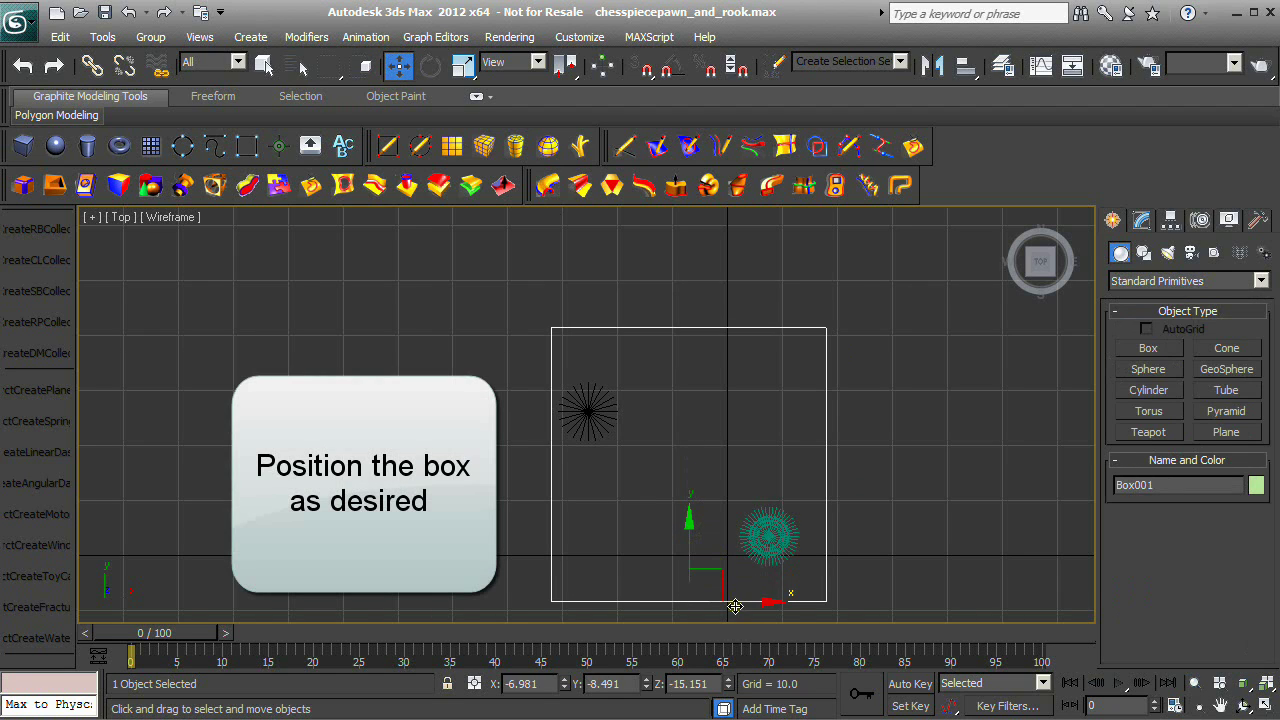
drag(735, 607, 726, 607)
Return to a maximized Perspective view showing the whole box and hide its grid.
click(1264, 705)
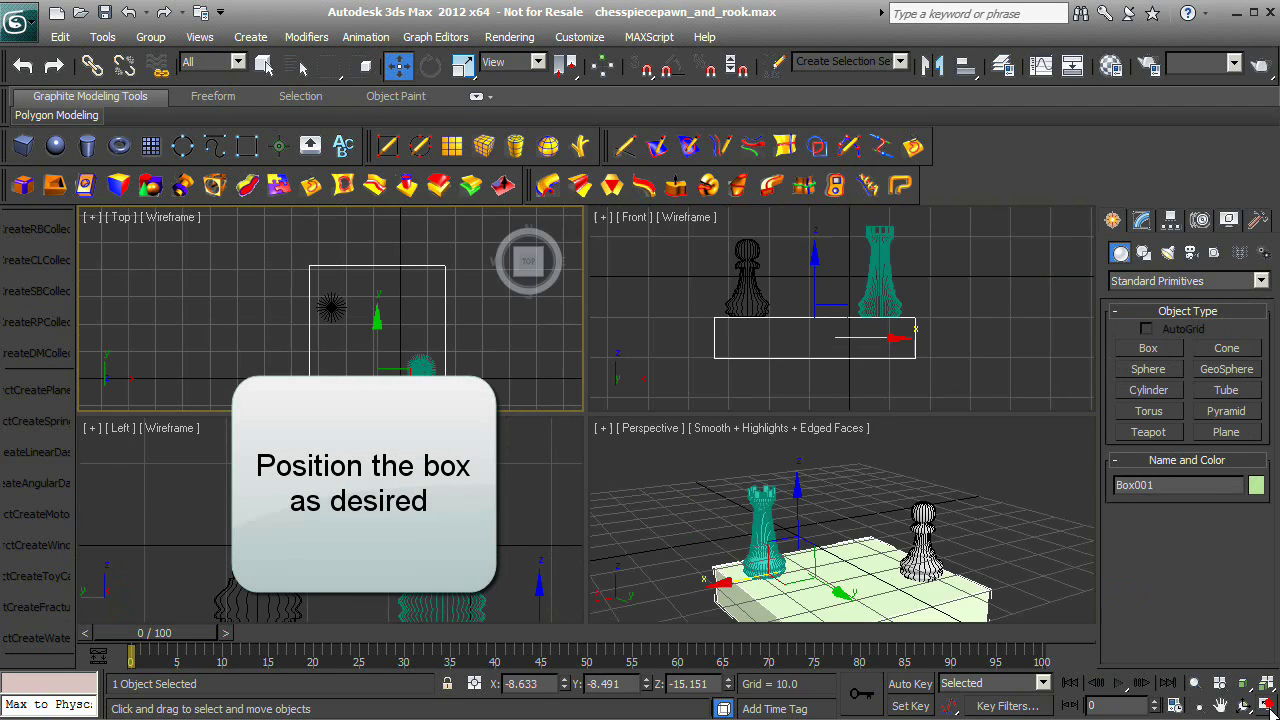
click(990, 526)
click(1264, 705)
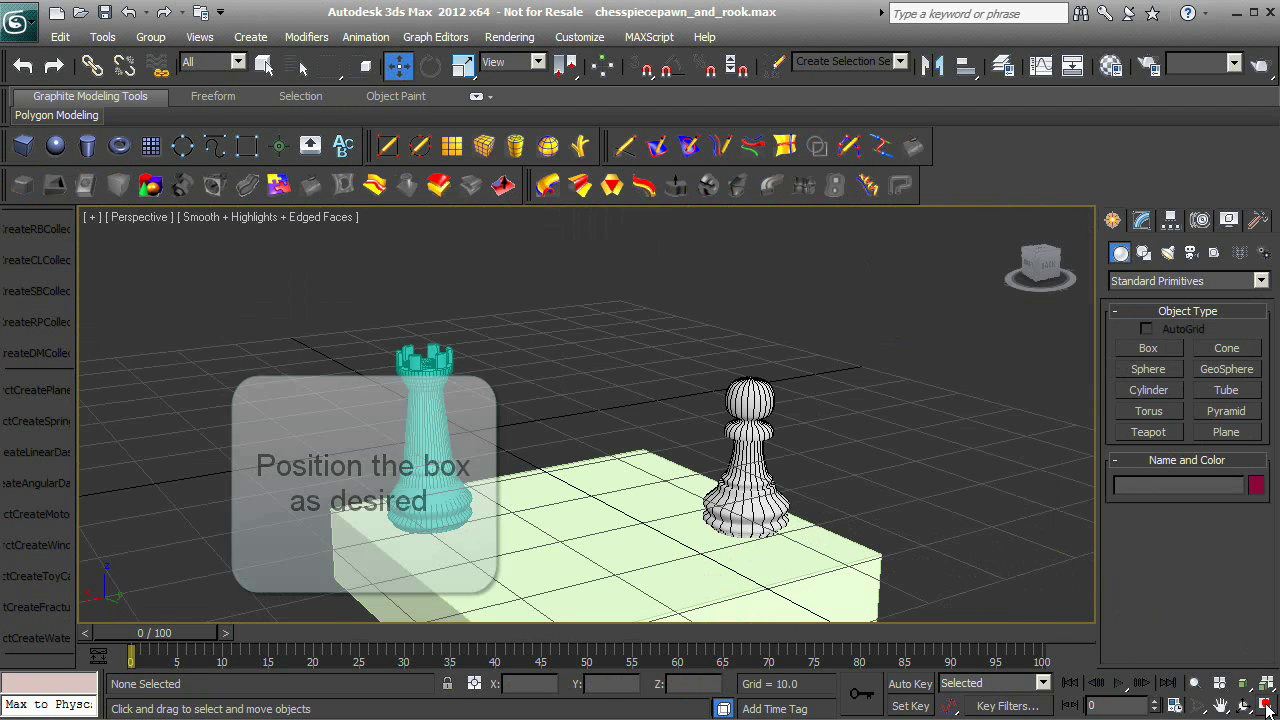
click(1196, 683)
drag(897, 499, 612, 490)
click(1243, 706)
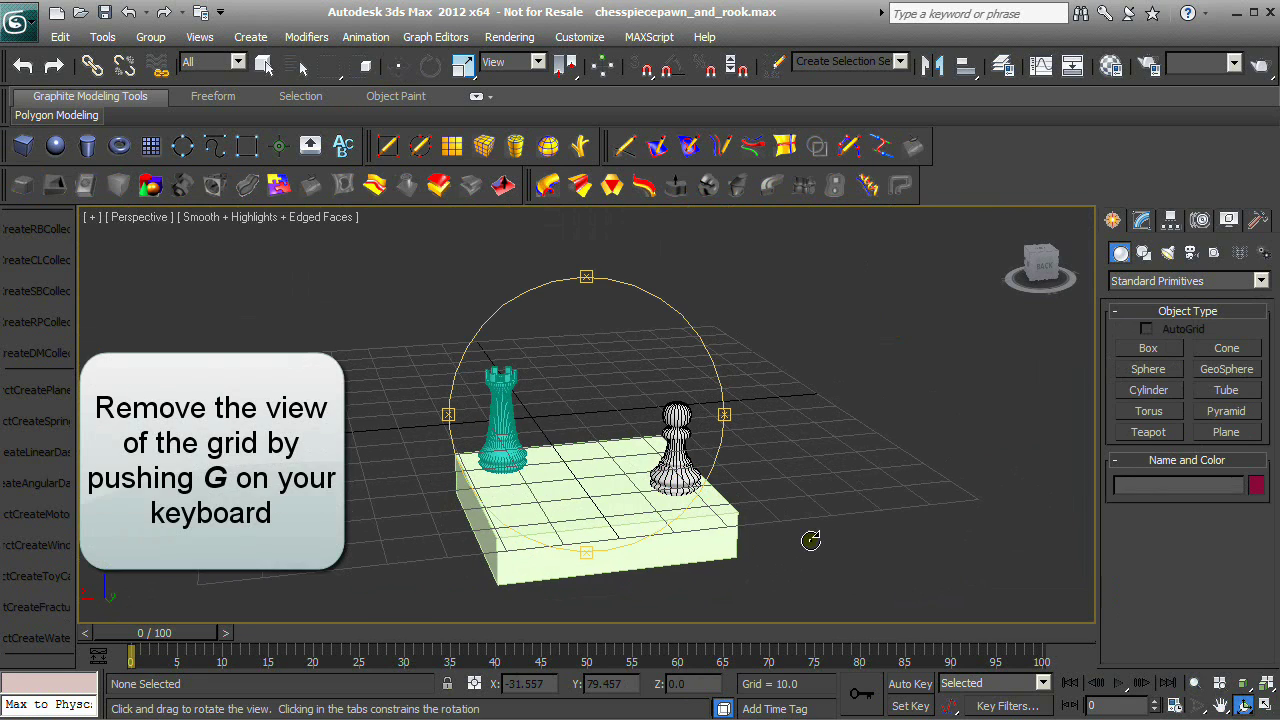
right_click(811, 543)
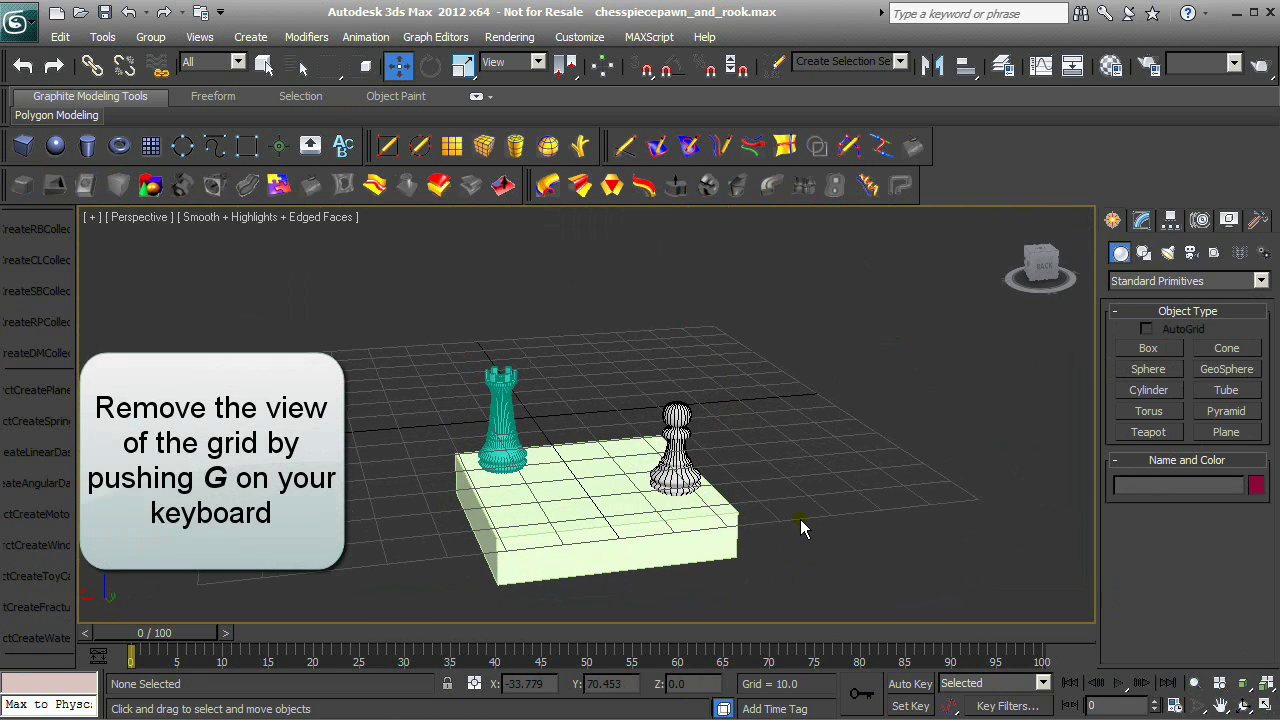
key(g)
Change the box's object color to blue from the 3ds Max palette.
click(716, 503)
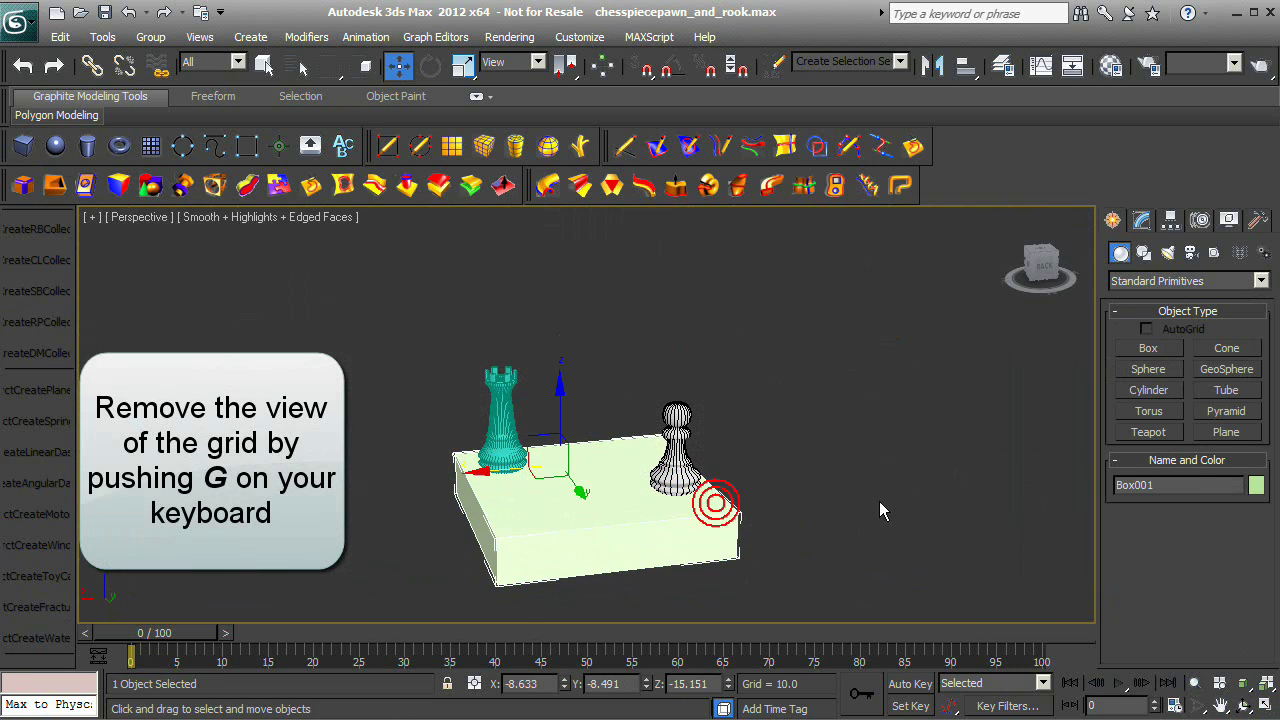
click(1256, 485)
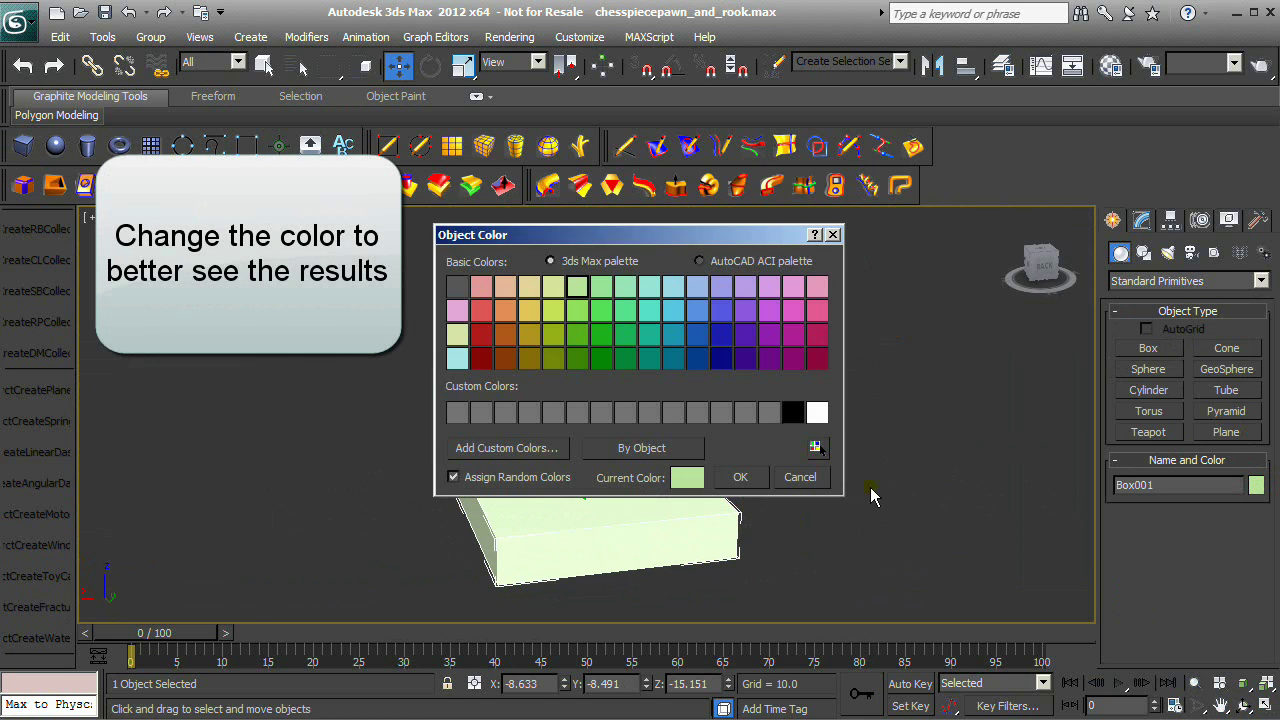
click(697, 336)
click(741, 478)
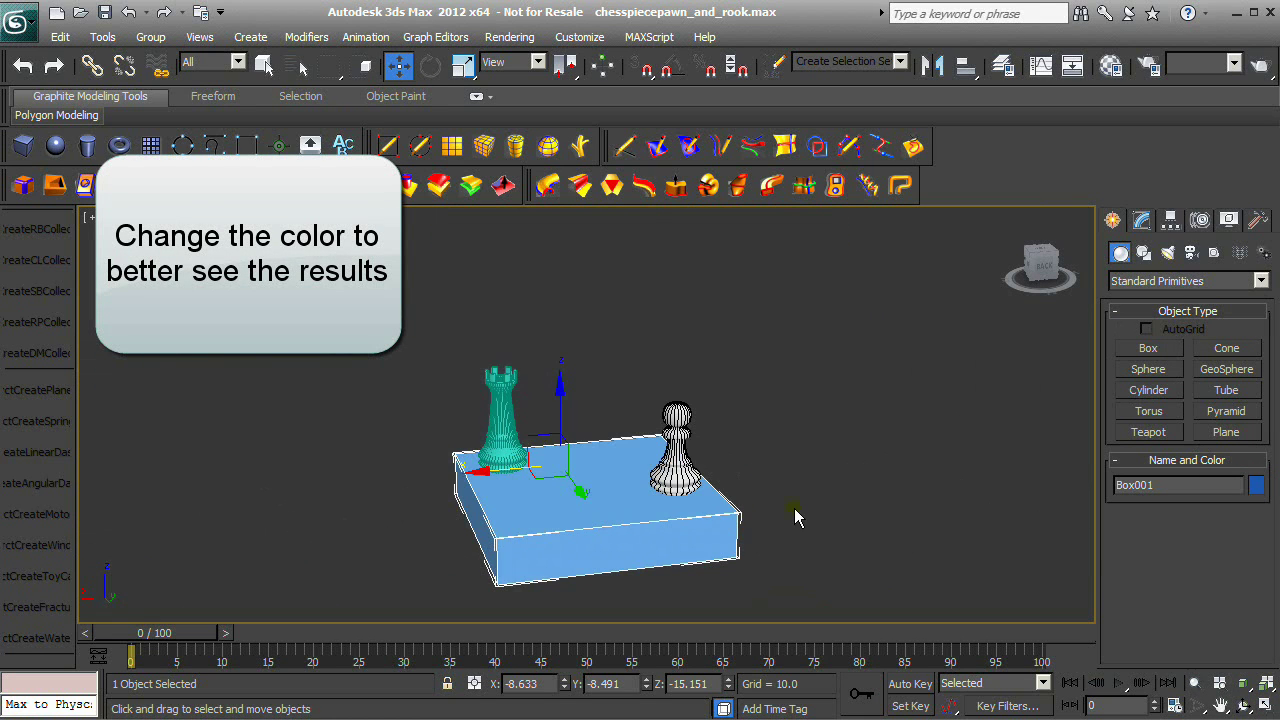
Apply Power Fillet to the box and pick its top face using Face Select with All Loops.
click(1245, 706)
drag(633, 457, 608, 437)
key(w)
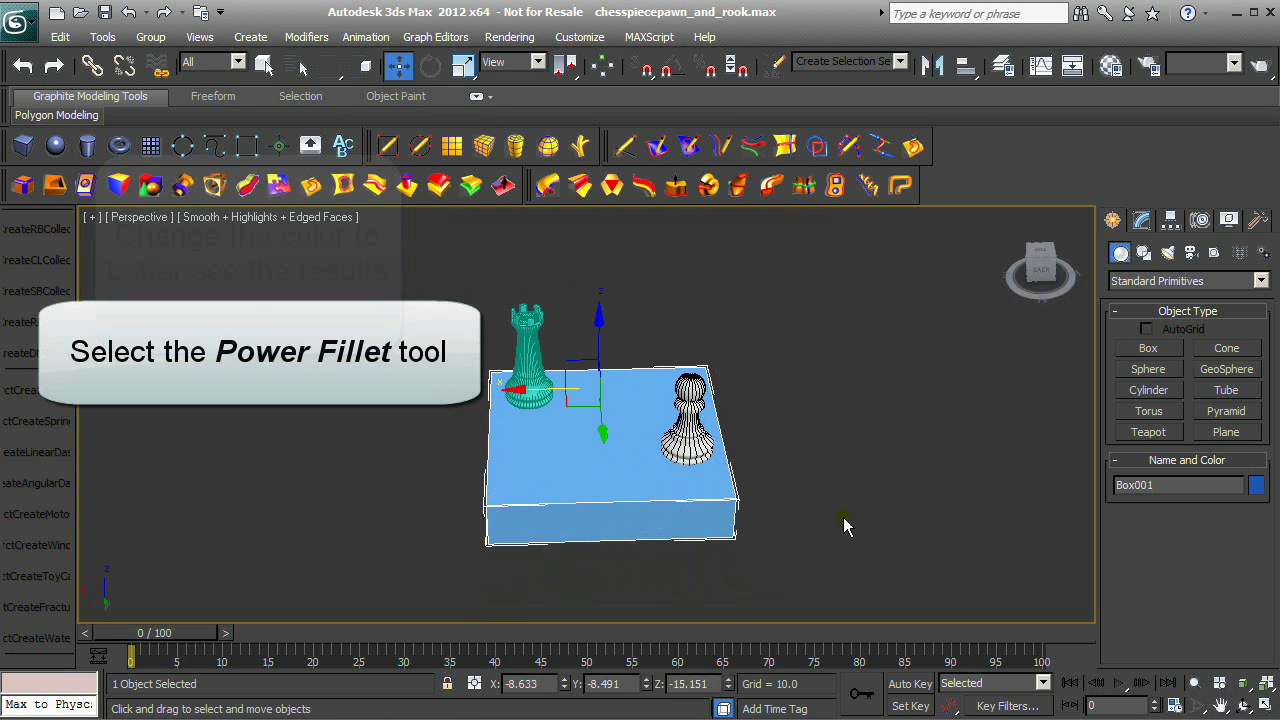
click(26, 196)
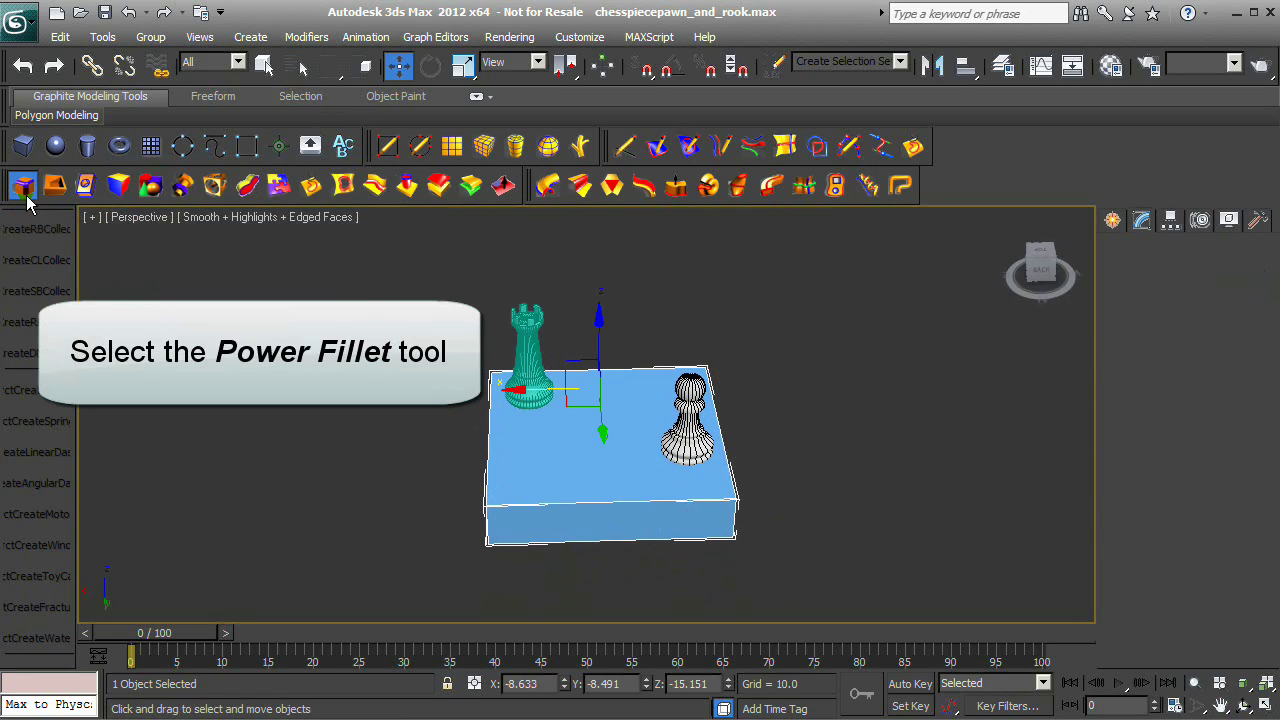
click(1112, 221)
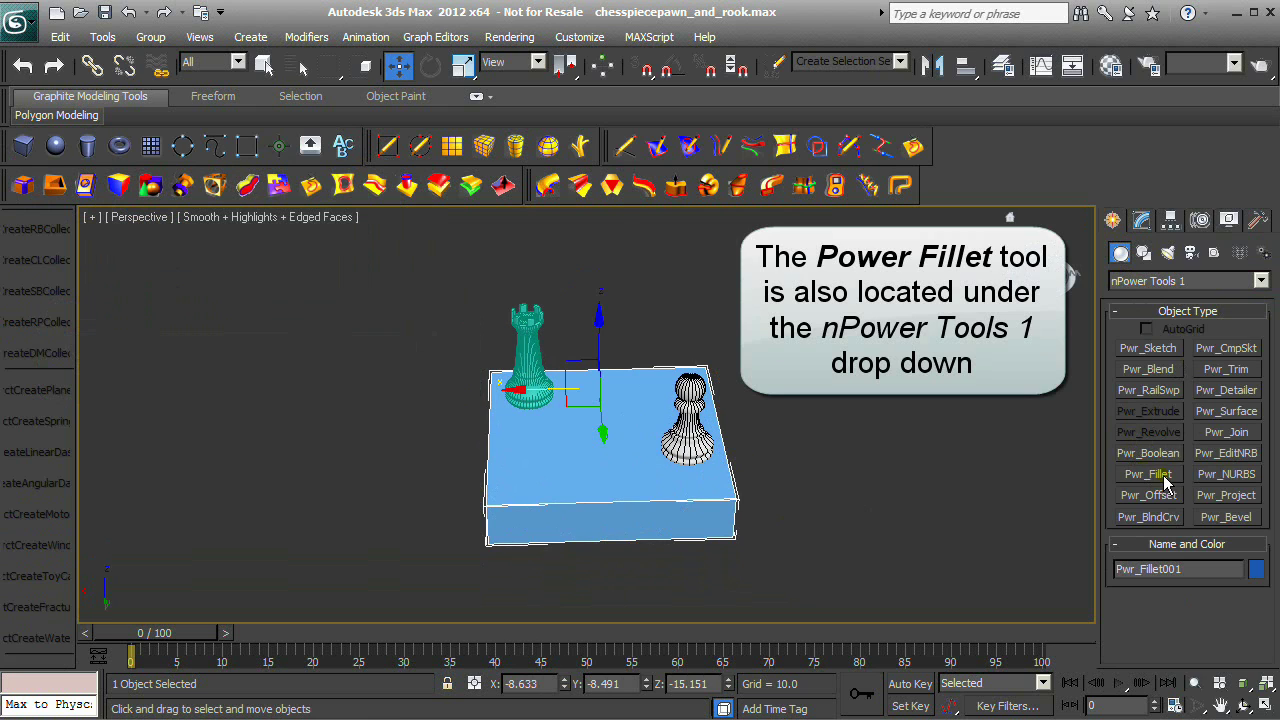
click(1145, 219)
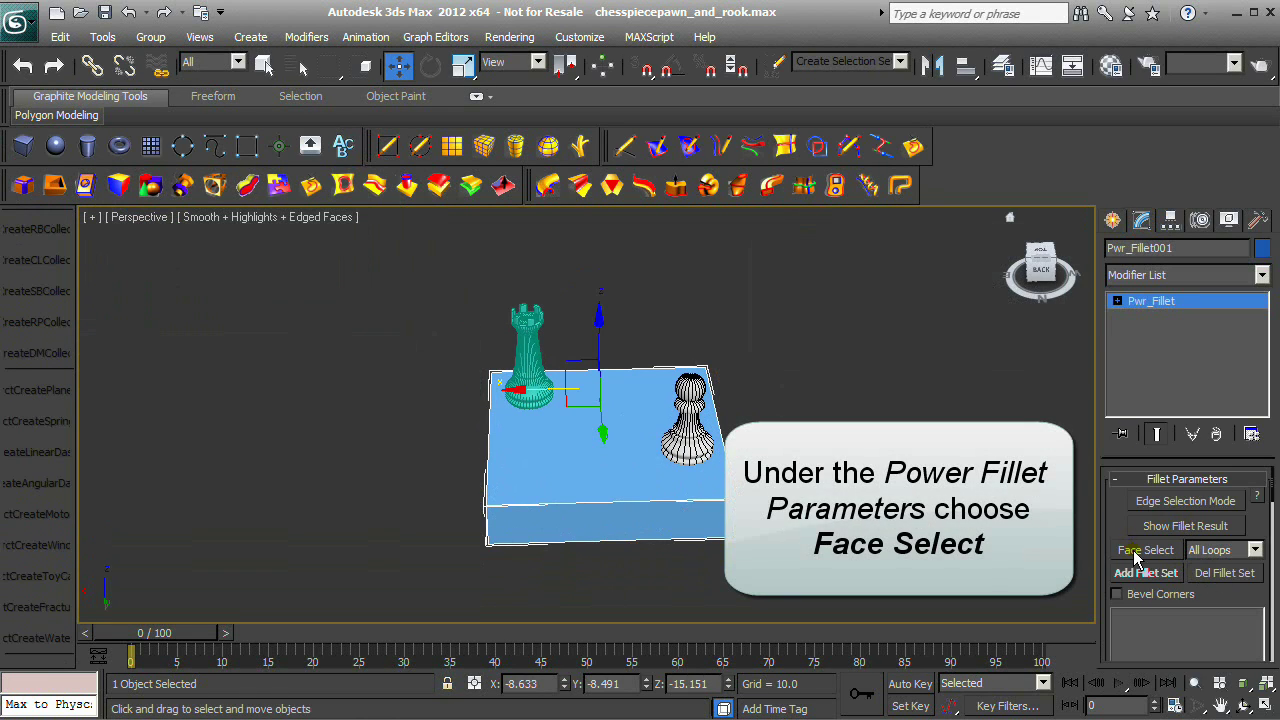
click(1137, 551)
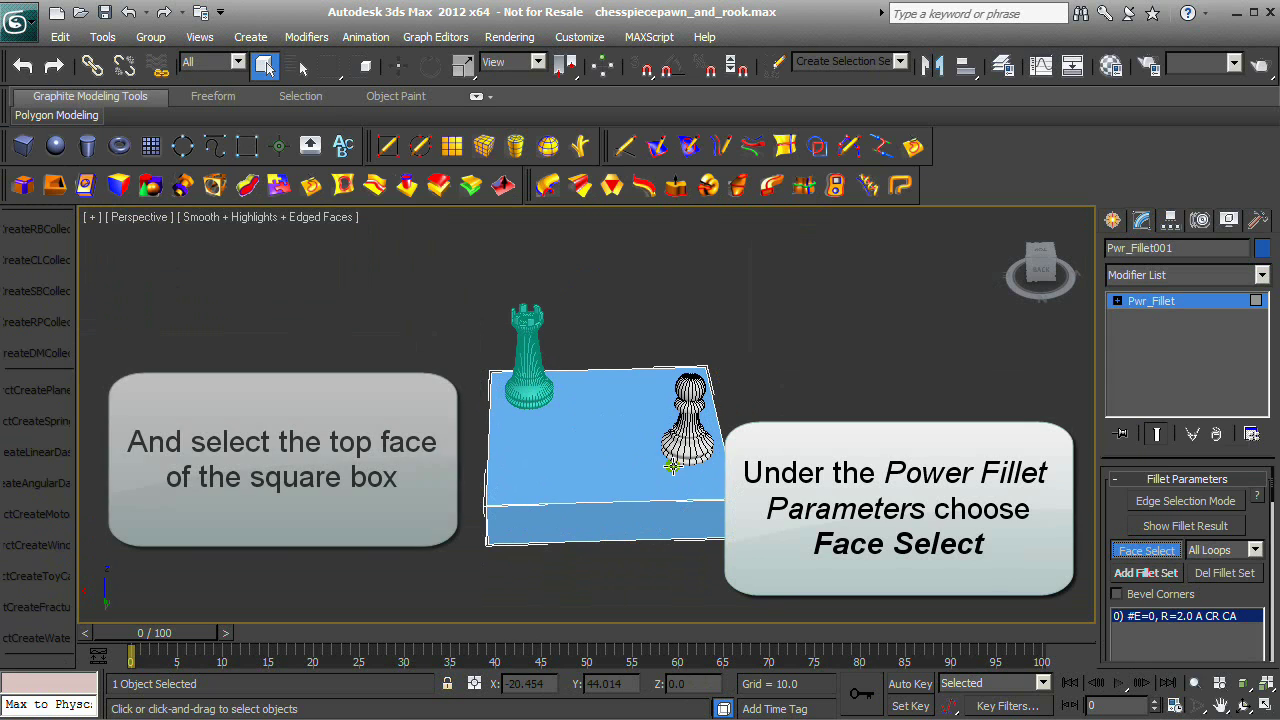
click(642, 452)
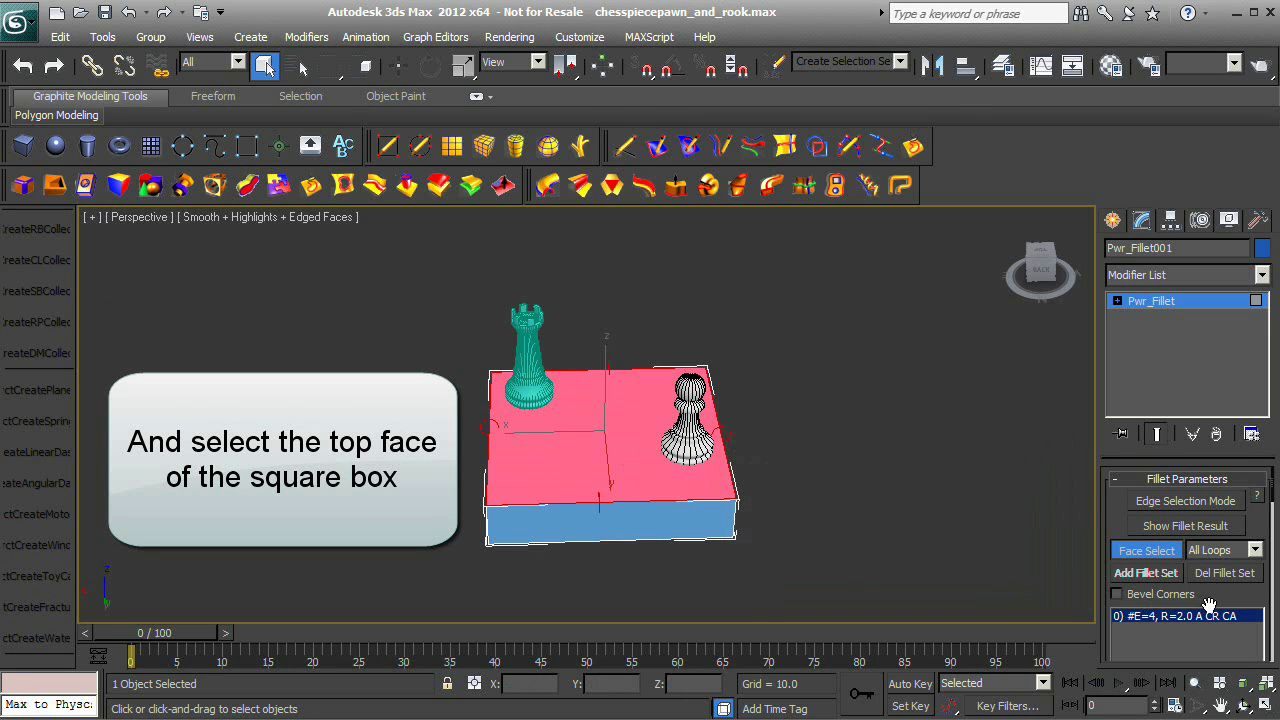
Set the radius of the box's top-face fillet set to 4.0 and show the fillet result.
scroll(1209, 606, down, 5)
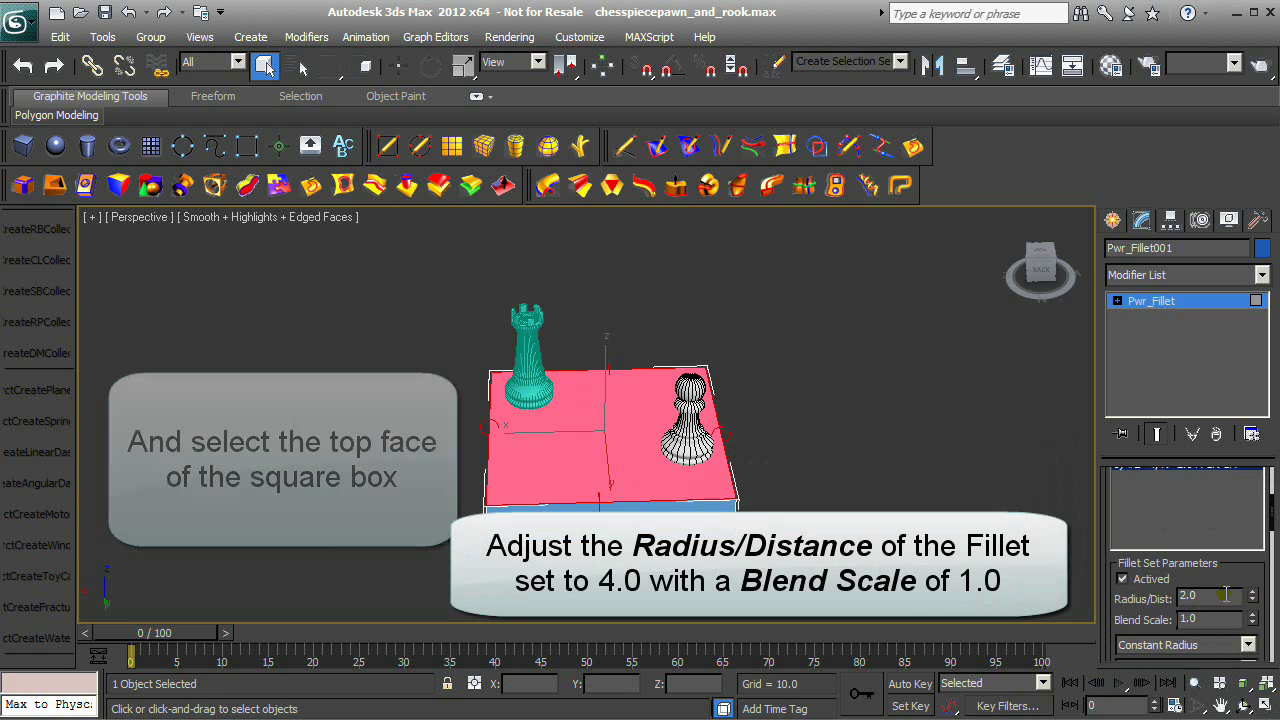
drag(1251, 592, 1251, 589)
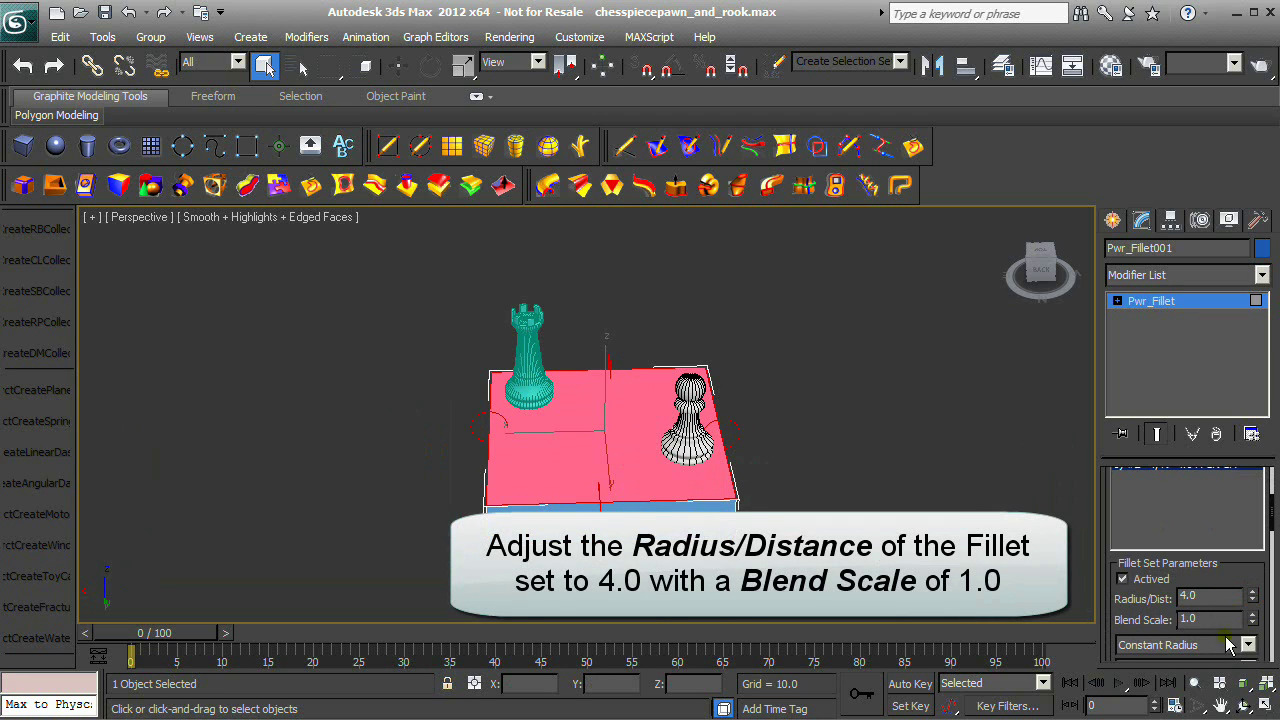
scroll(1248, 566, up, 5)
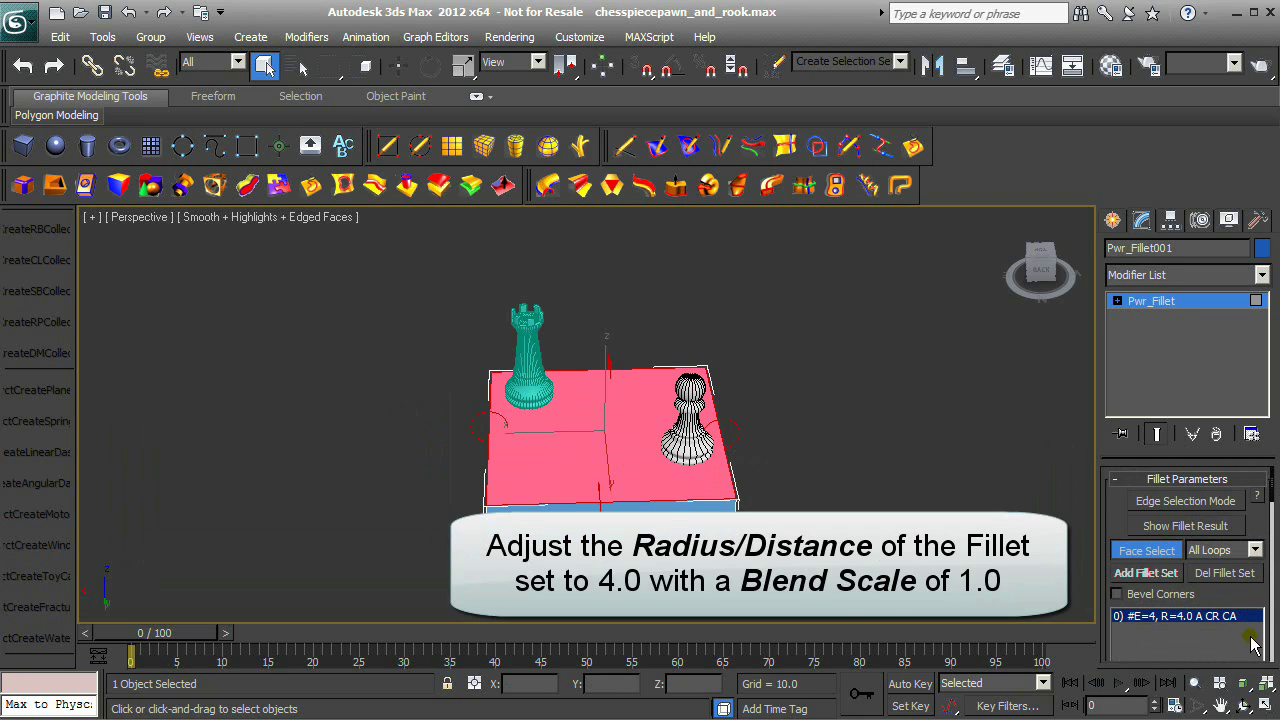
click(1191, 530)
alt+middle_drag(635, 464, 731, 439)
drag(730, 440, 929, 444)
right_click(914, 455)
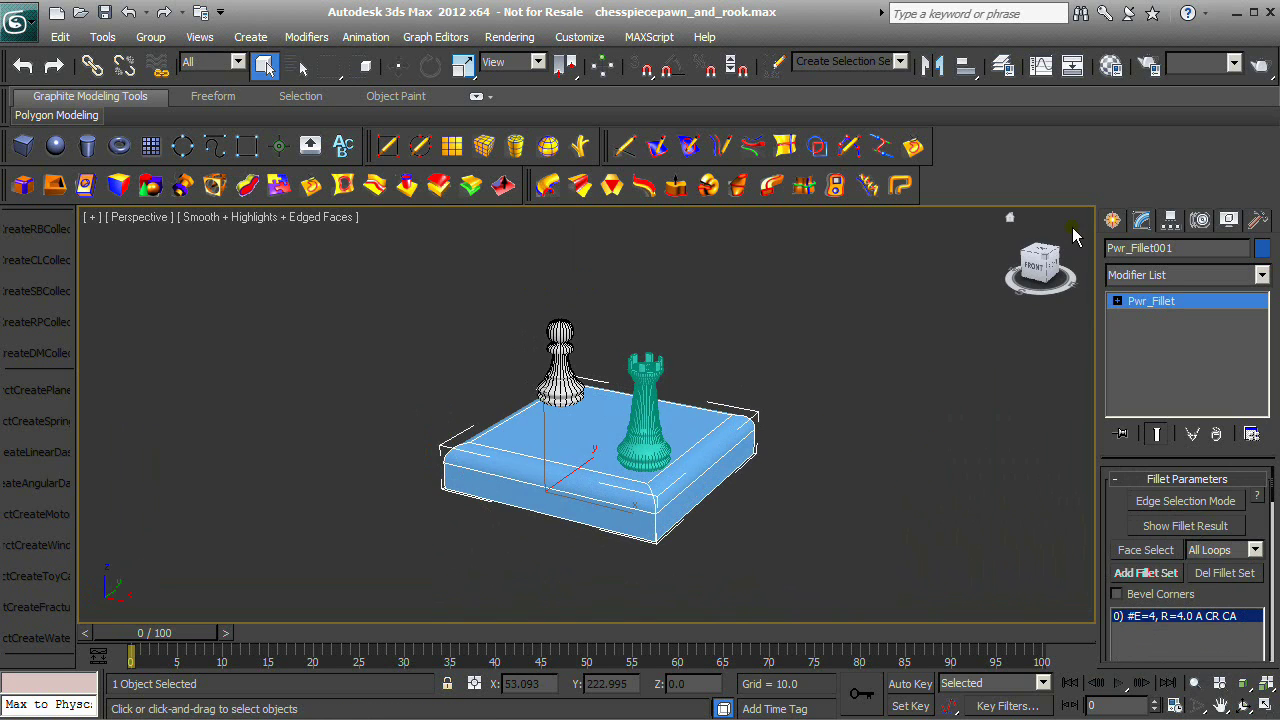
Apply Power Shell to the filleted base and pick its bottom face with Pick Faces.
click(1112, 220)
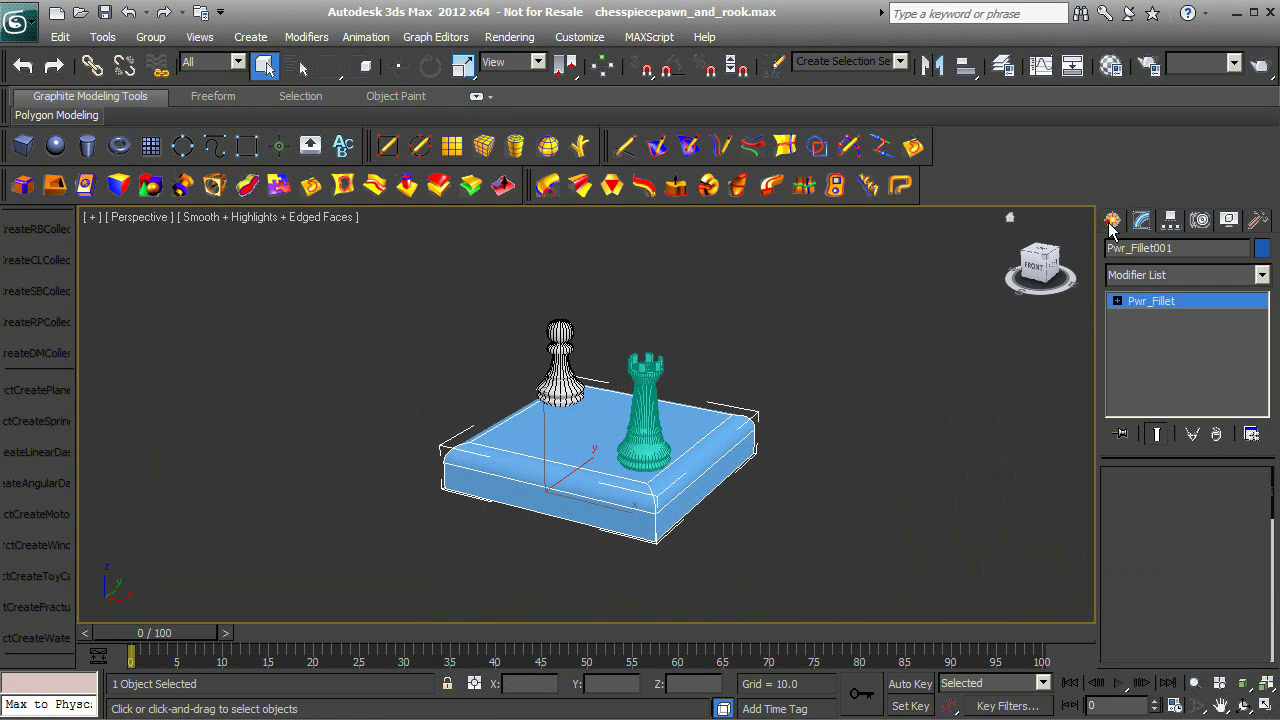
click(1244, 706)
drag(650, 450, 697, 374)
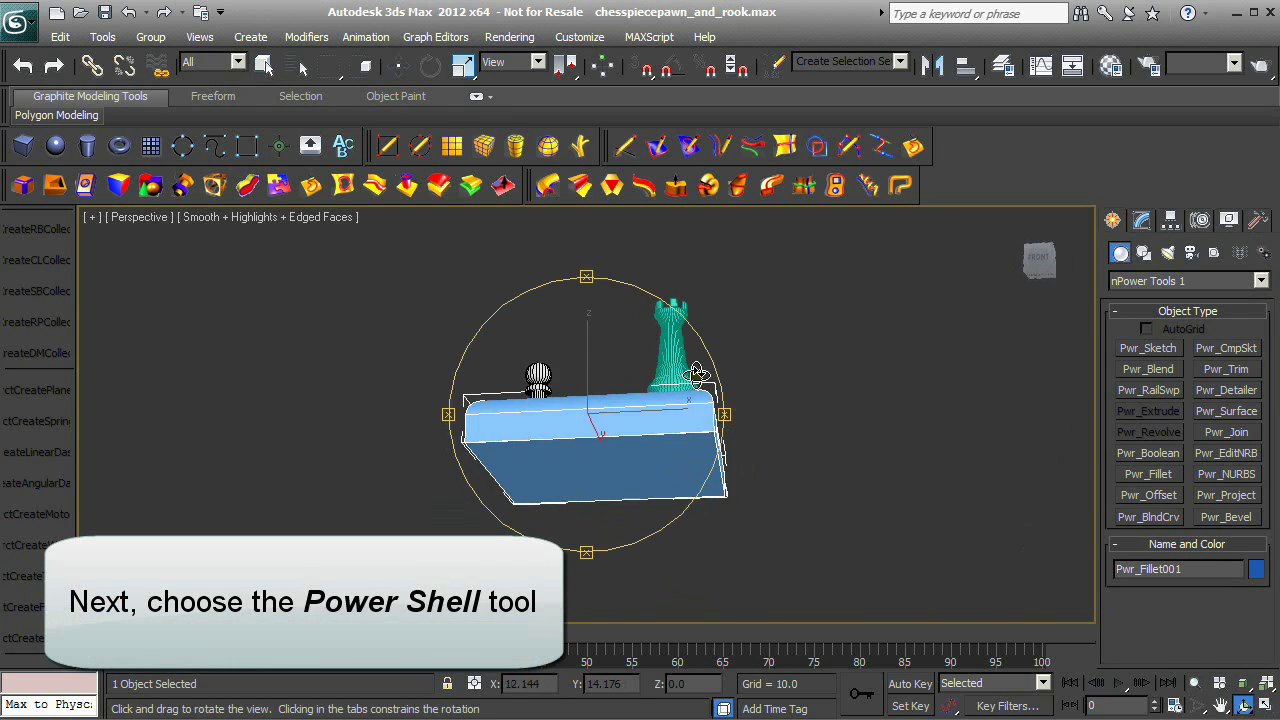
right_click(318, 337)
click(48, 192)
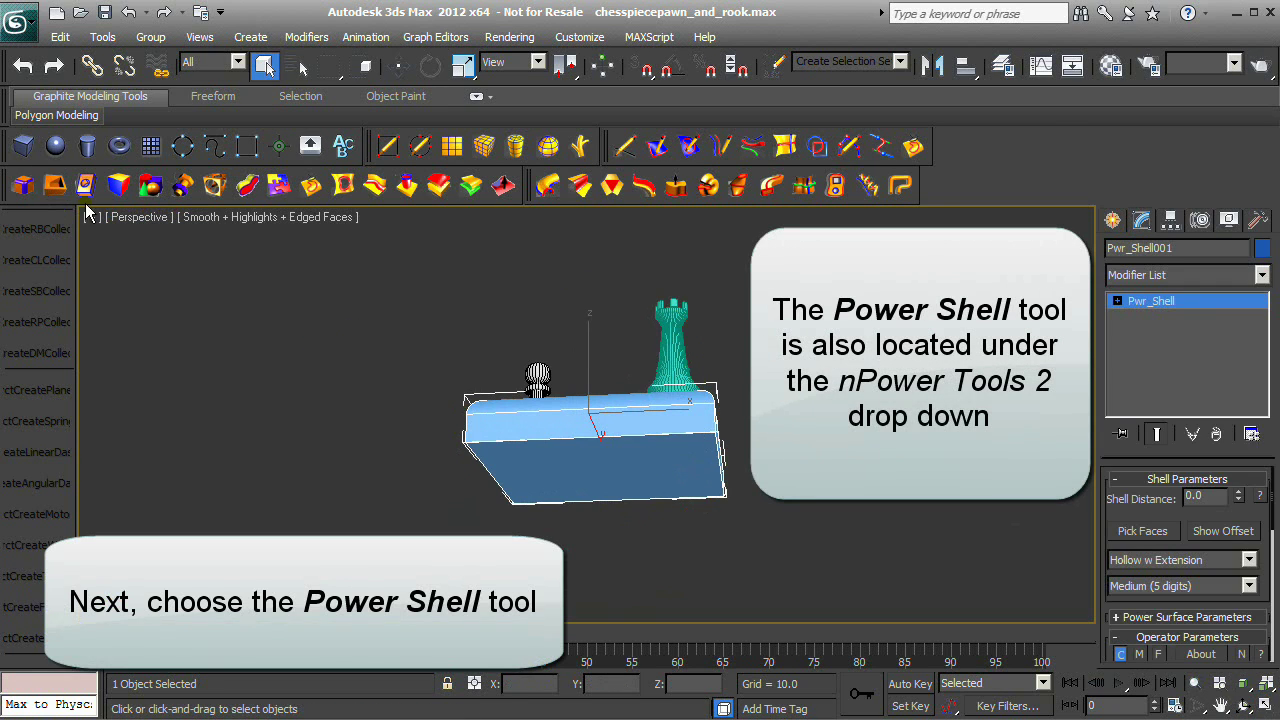
click(1112, 221)
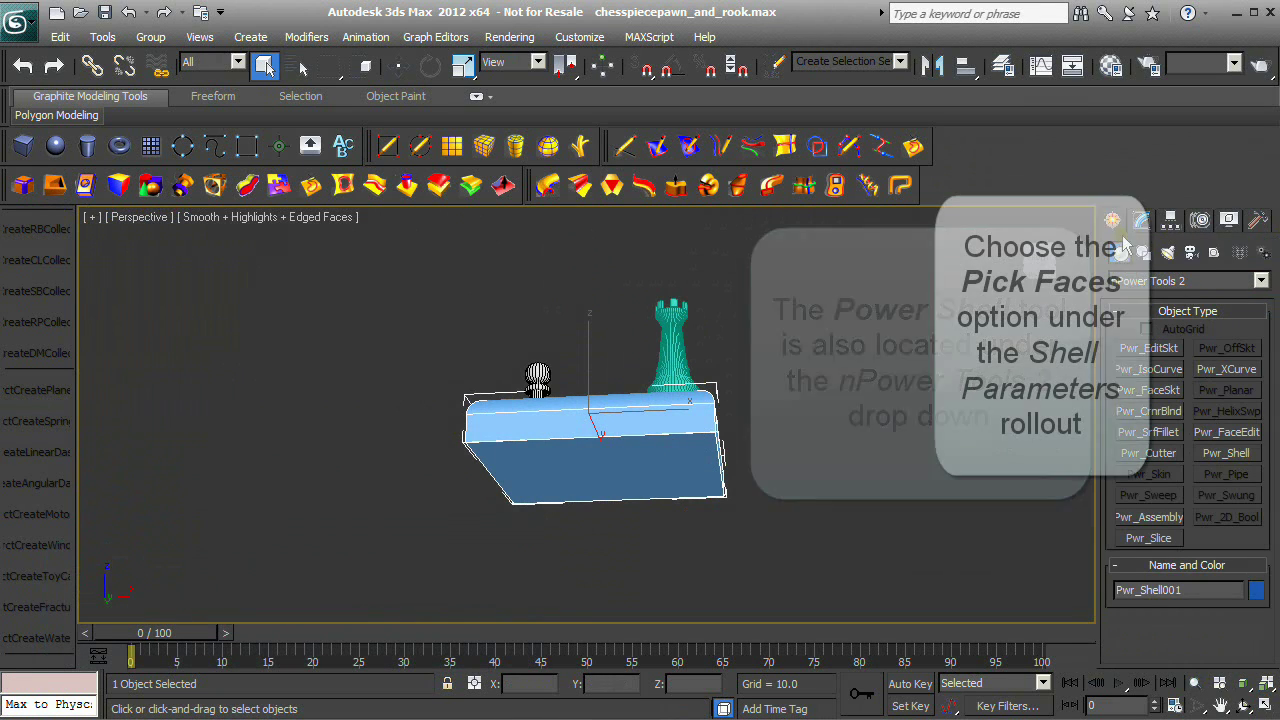
click(1226, 453)
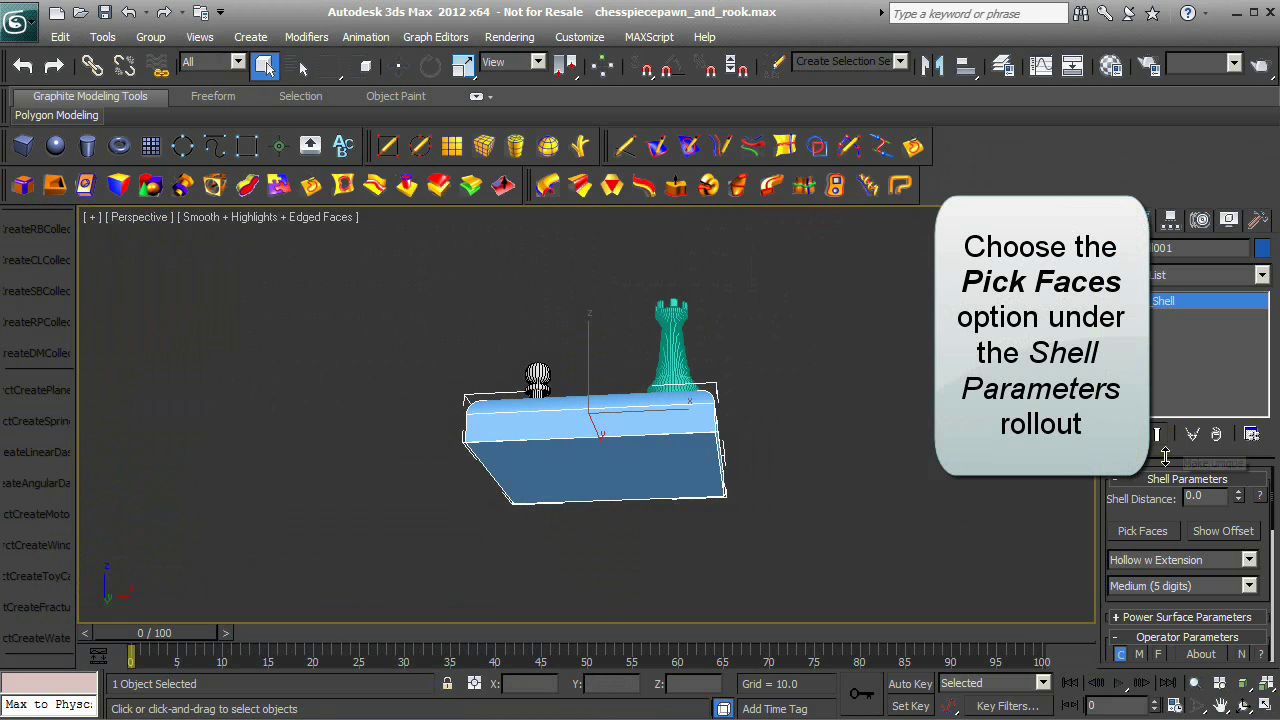
click(1160, 532)
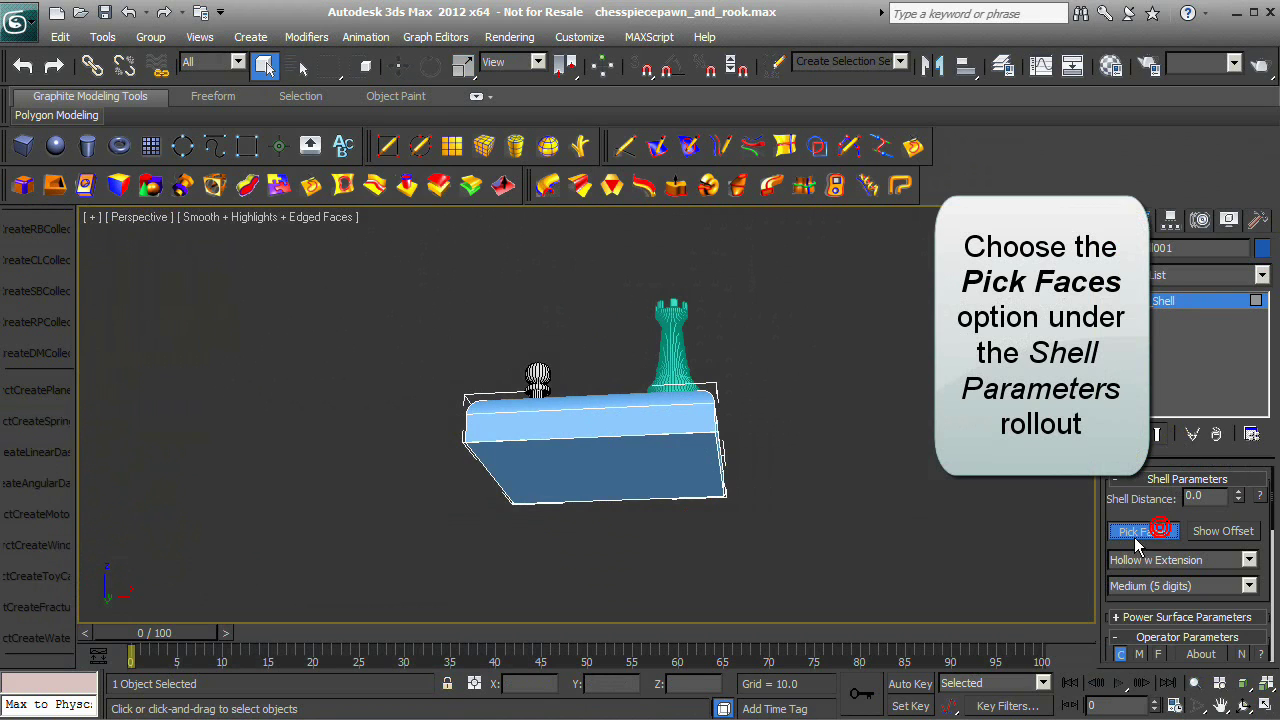
click(692, 461)
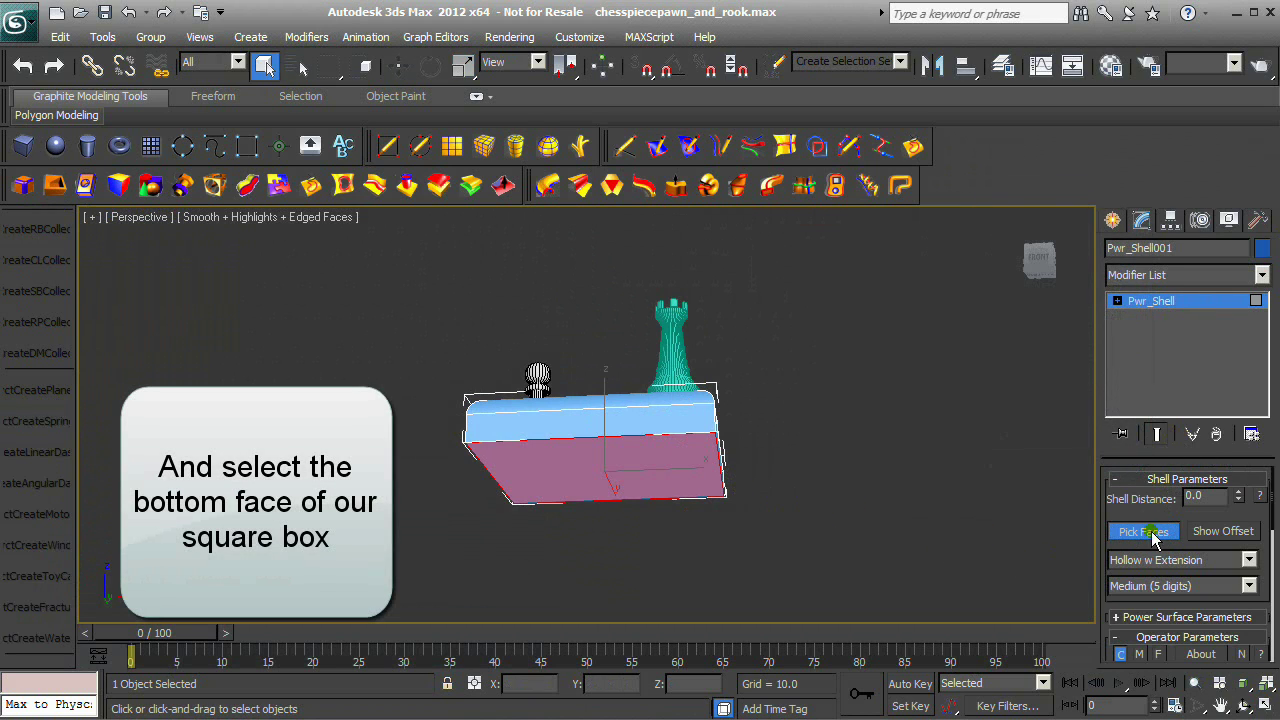
Set the base's shell distance to -1.5, show the offset and view the hollowed underside.
double_click(1210, 497)
text(-1.5)
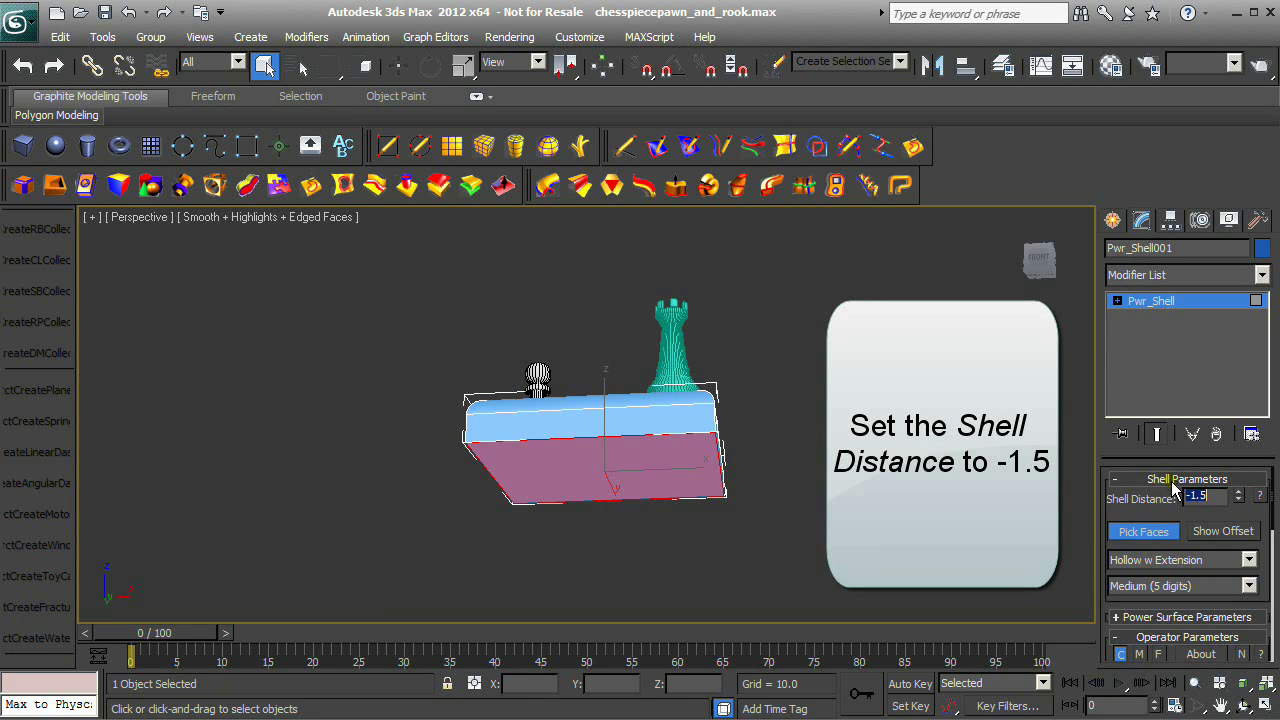
click(1222, 532)
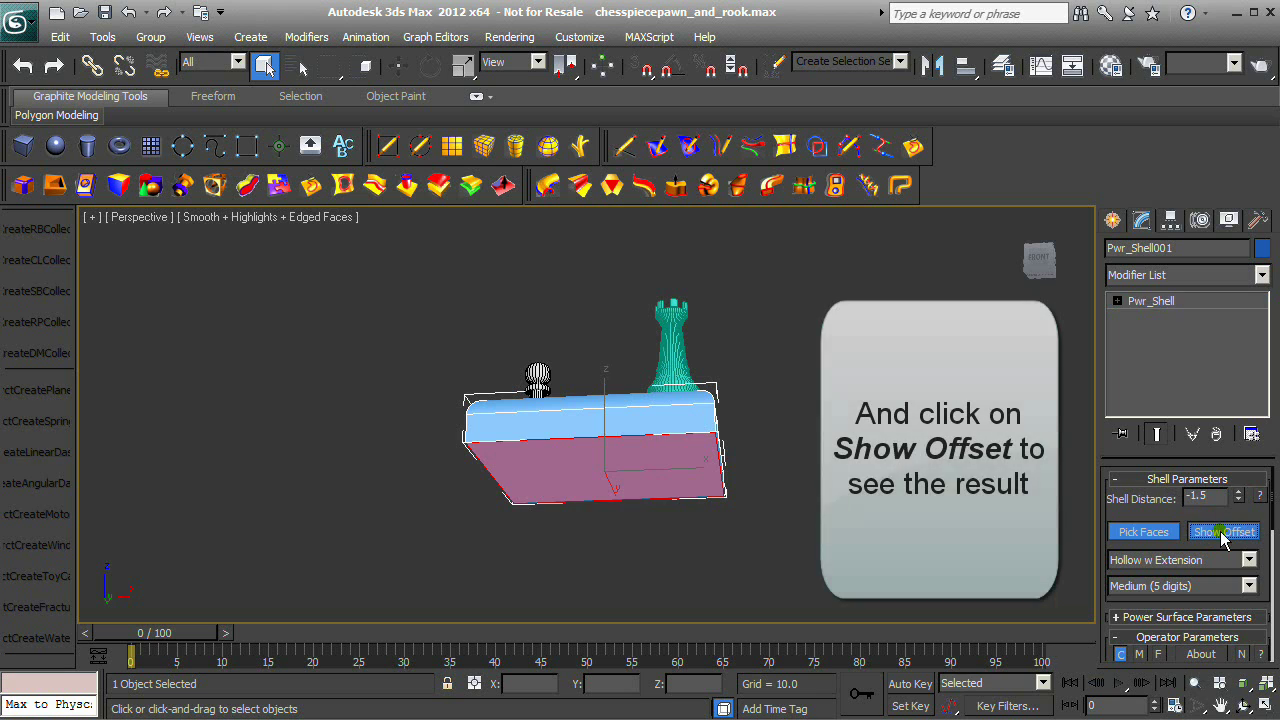
click(1243, 707)
drag(605, 489, 661, 405)
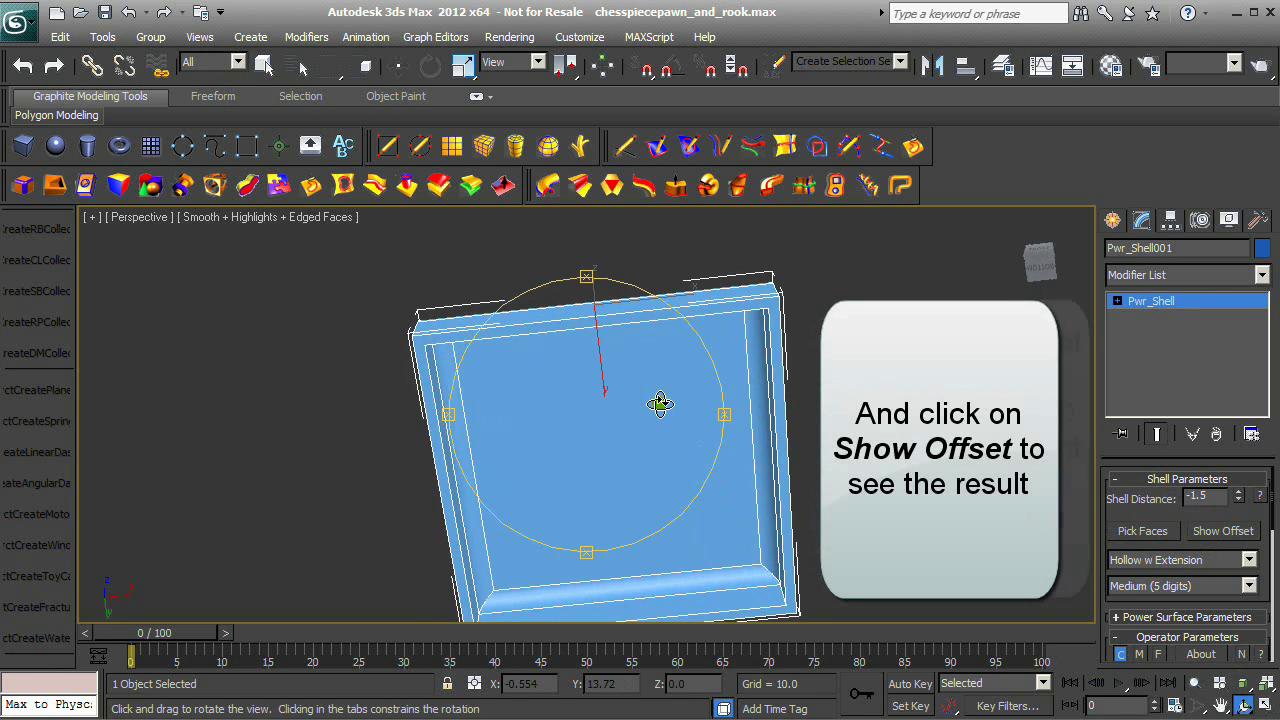
Try a shell distance of -3.0 on the base, inspect the underside and restore the distance to -1.5.
click(1195, 495)
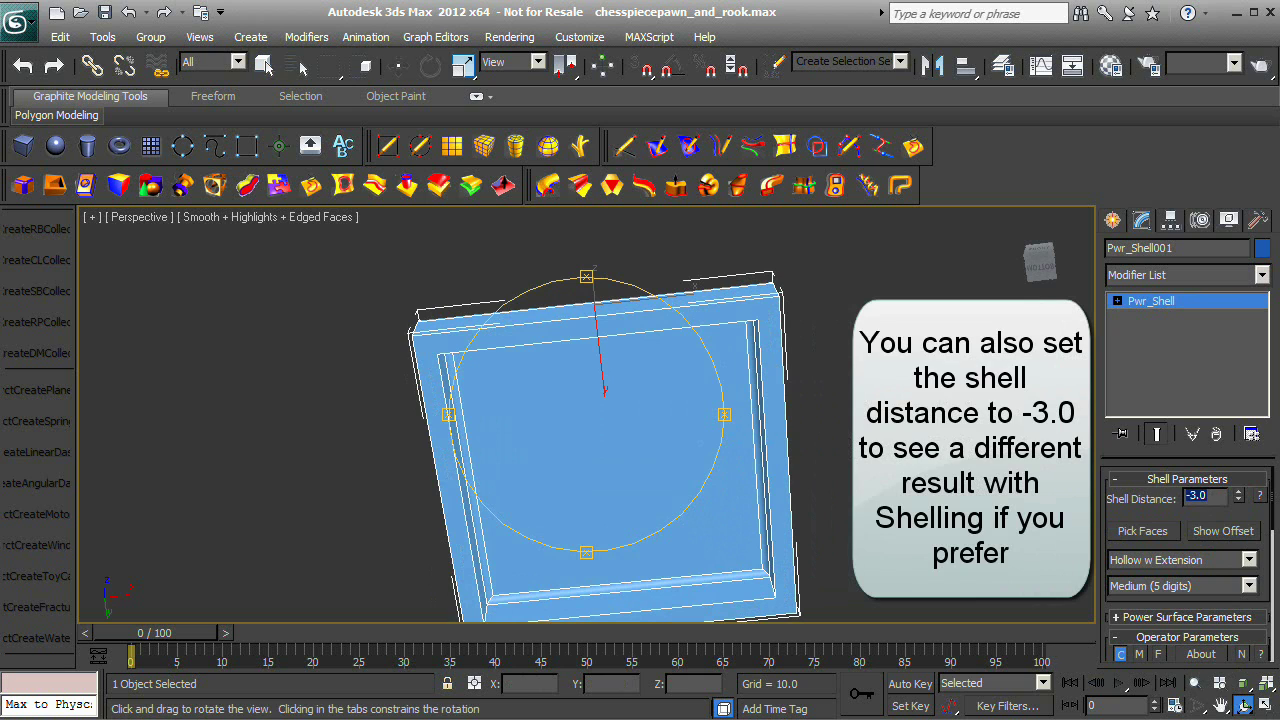
drag(718, 367, 652, 318)
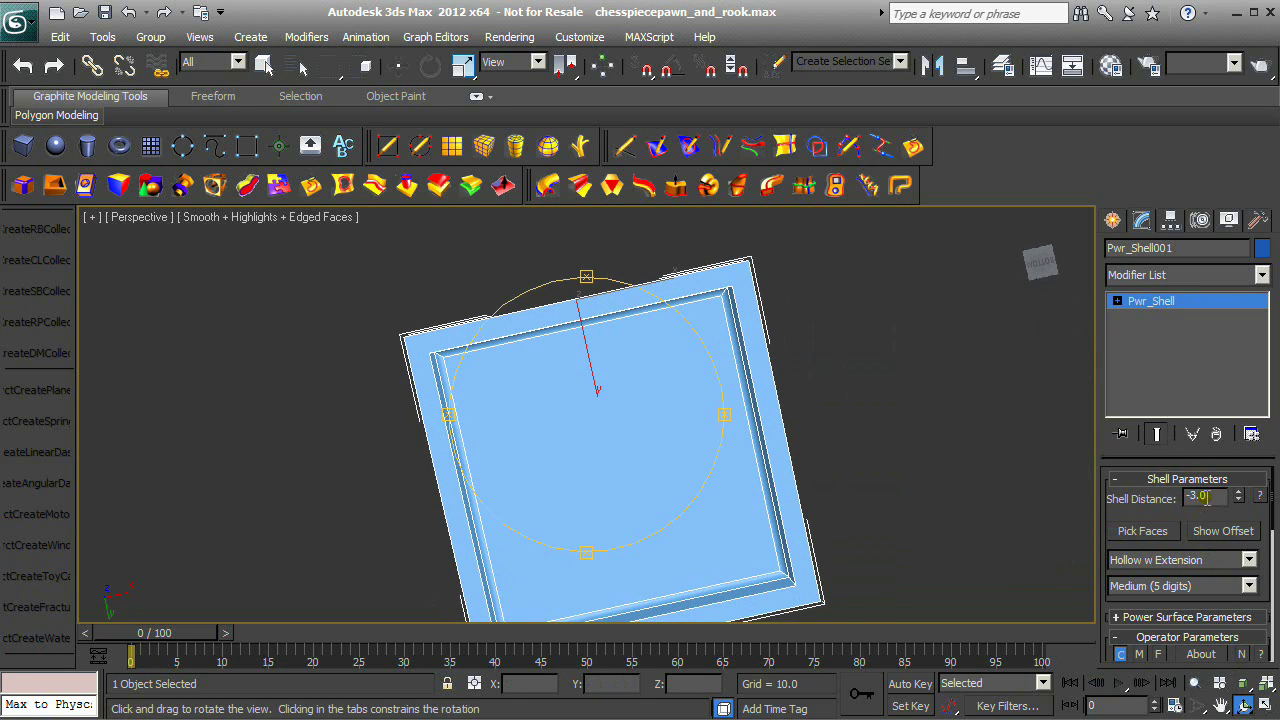
key(Return)
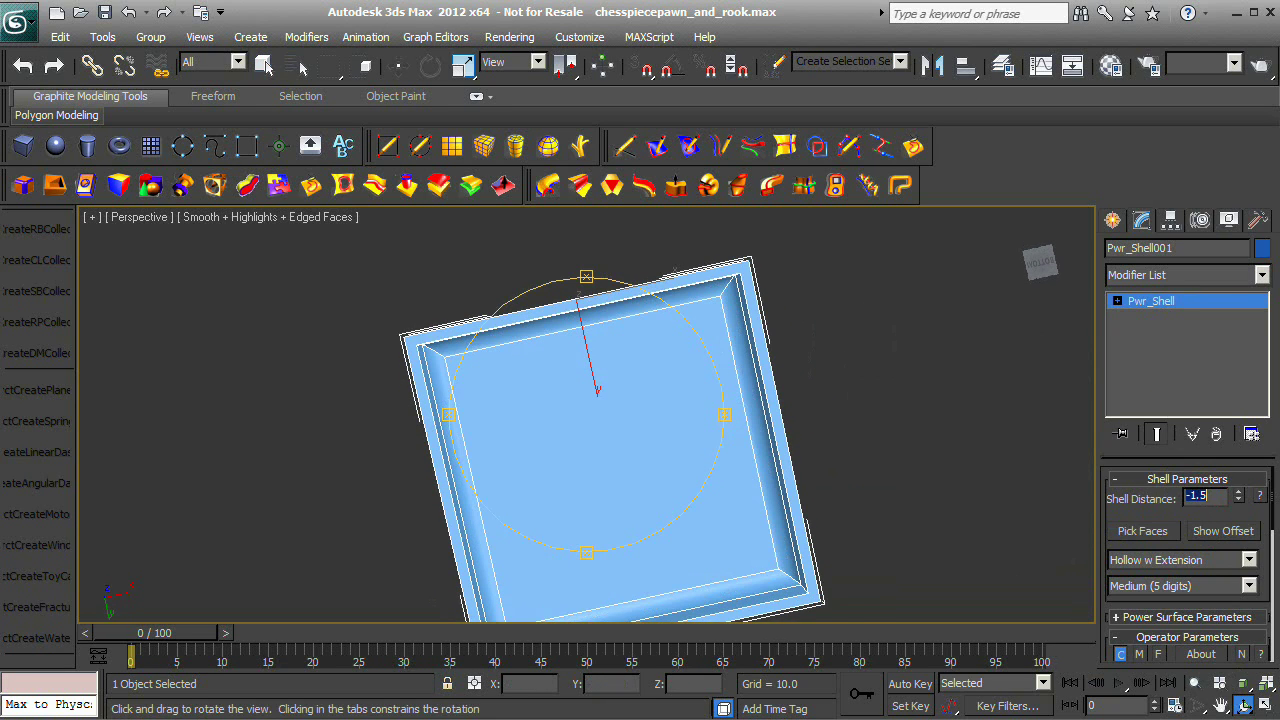
Move the pawn in the Top view to about X -17.5, Y 25.8, nearer its corner of the base.
drag(700, 340, 733, 527)
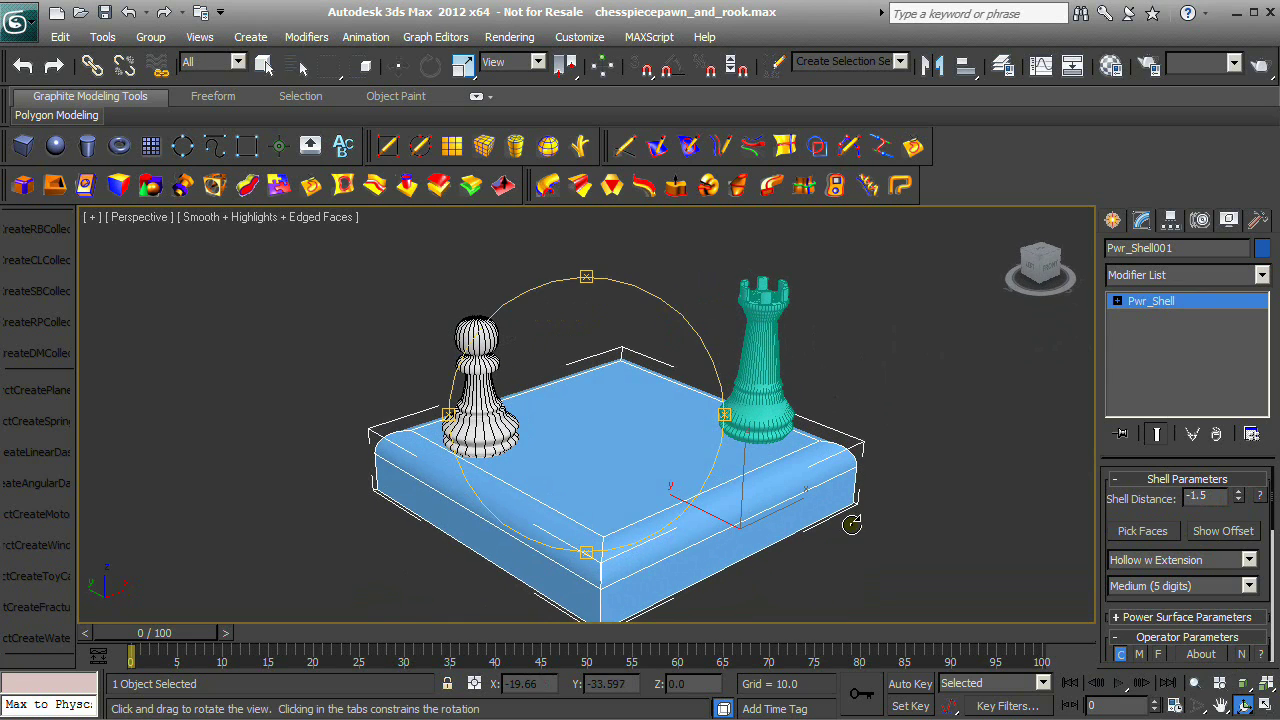
right_click(852, 523)
click(1113, 220)
click(498, 409)
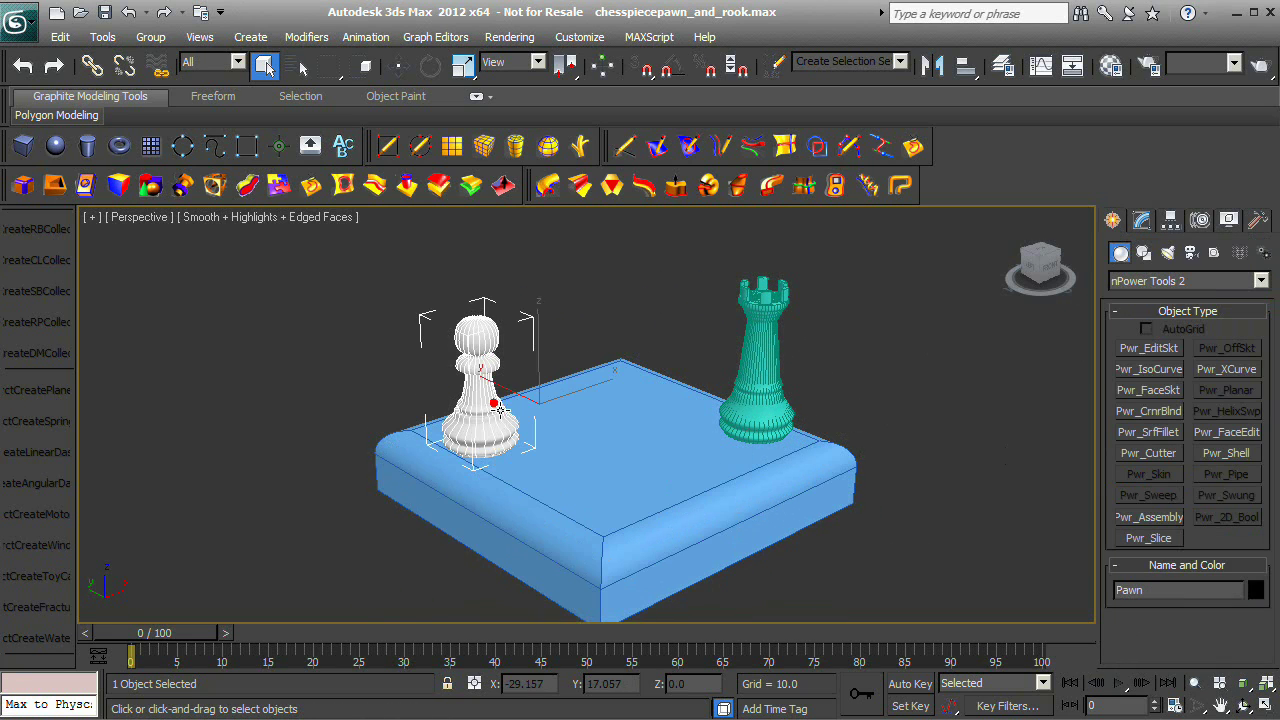
click(389, 72)
click(1264, 705)
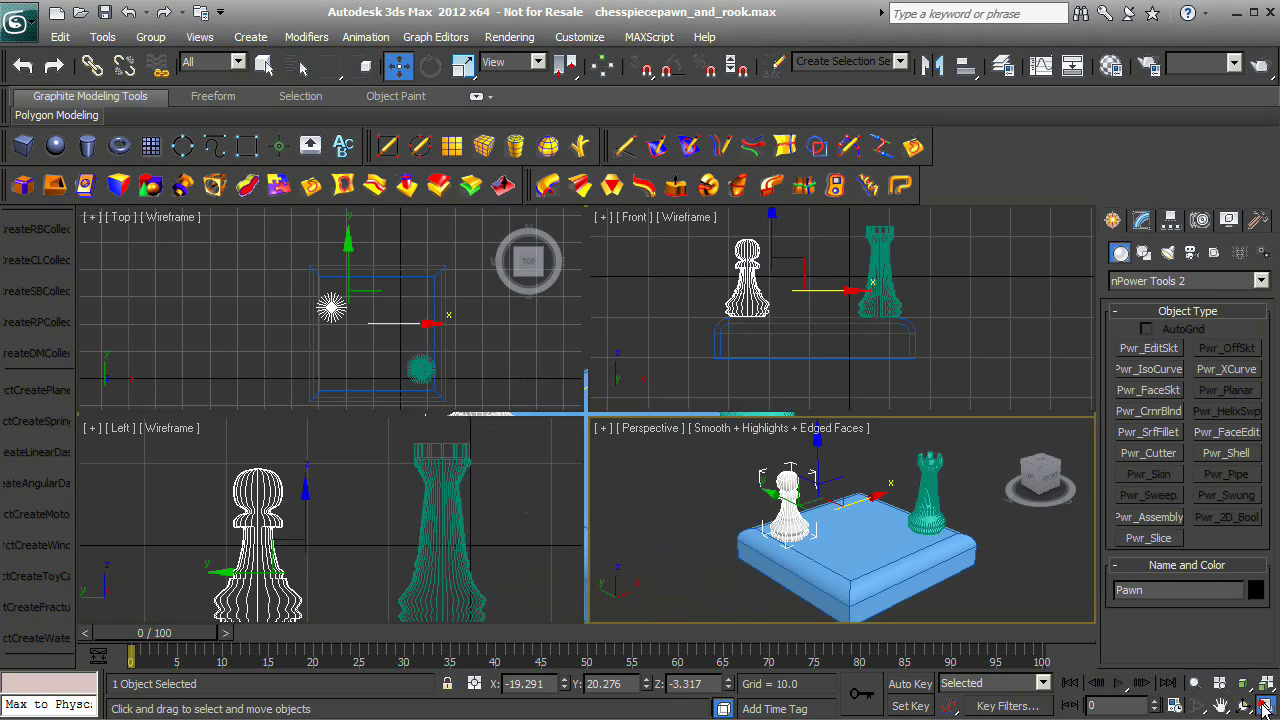
click(339, 283)
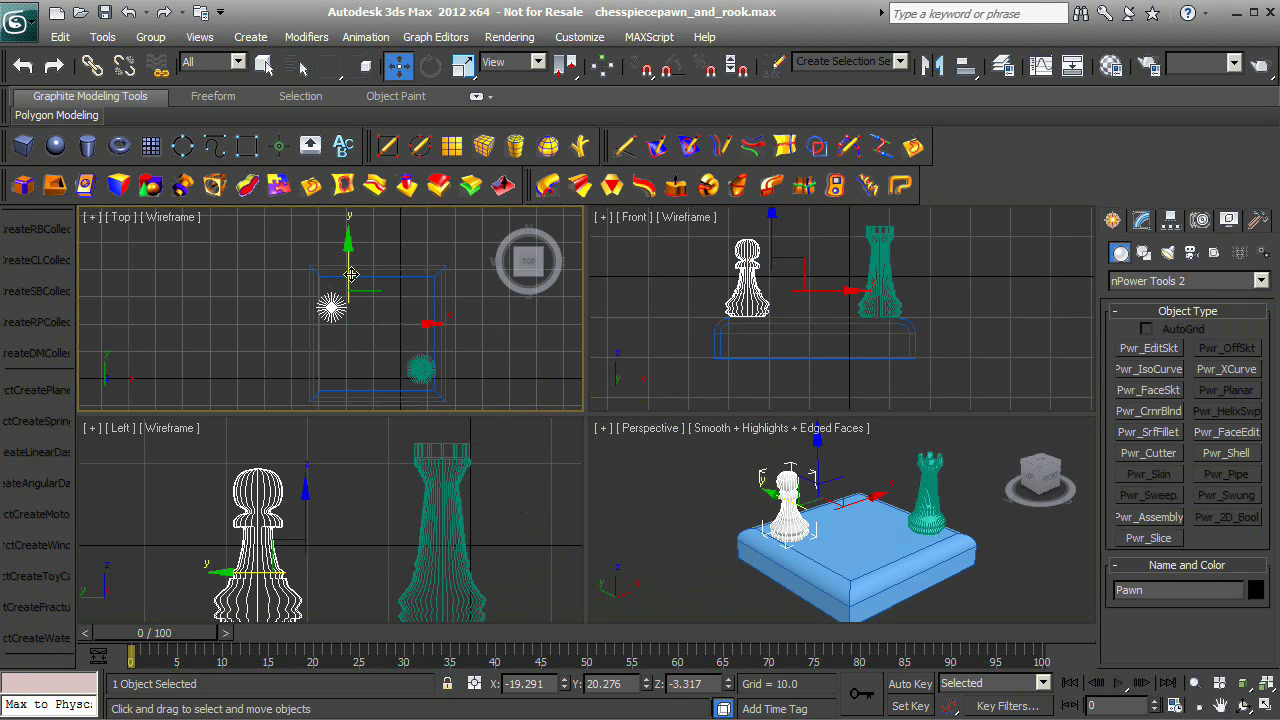
drag(351, 274, 399, 307)
drag(353, 246, 354, 248)
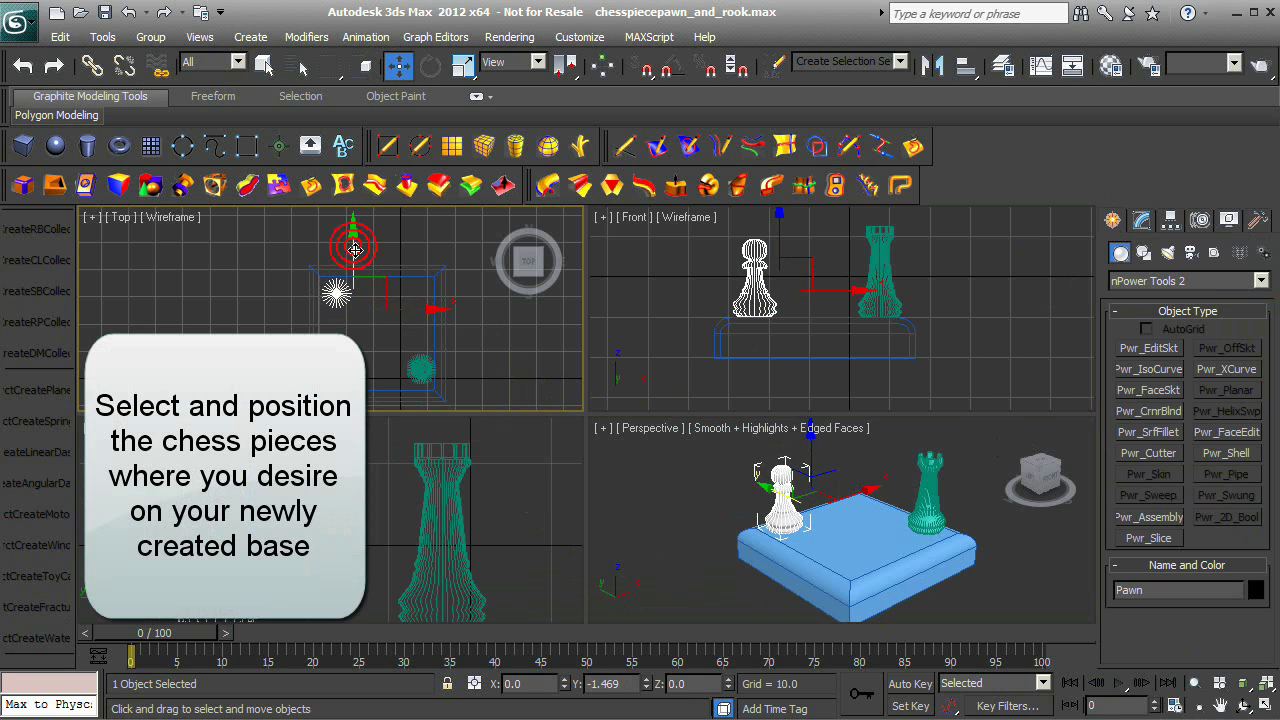
Move the rook in the Top view slightly in negative X and about 2 units in negative Y, and return to a maximized Perspective view.
click(419, 346)
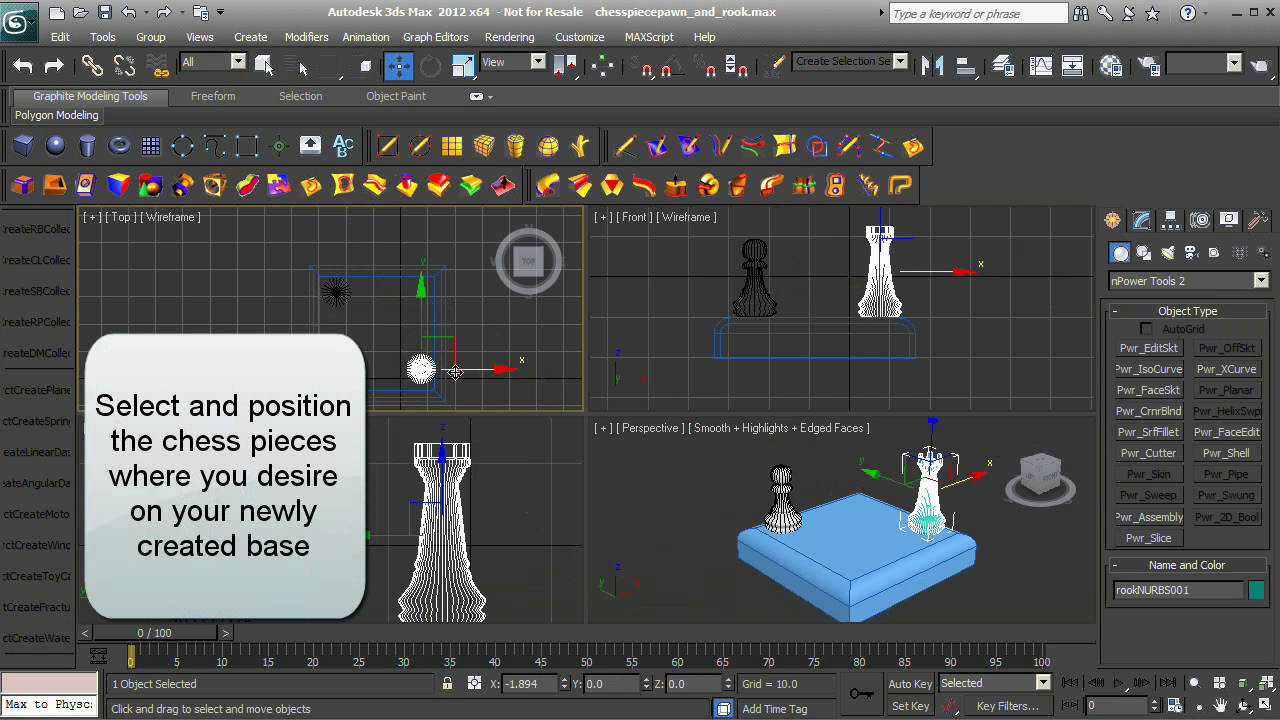
drag(455, 372, 449, 371)
drag(417, 314, 417, 320)
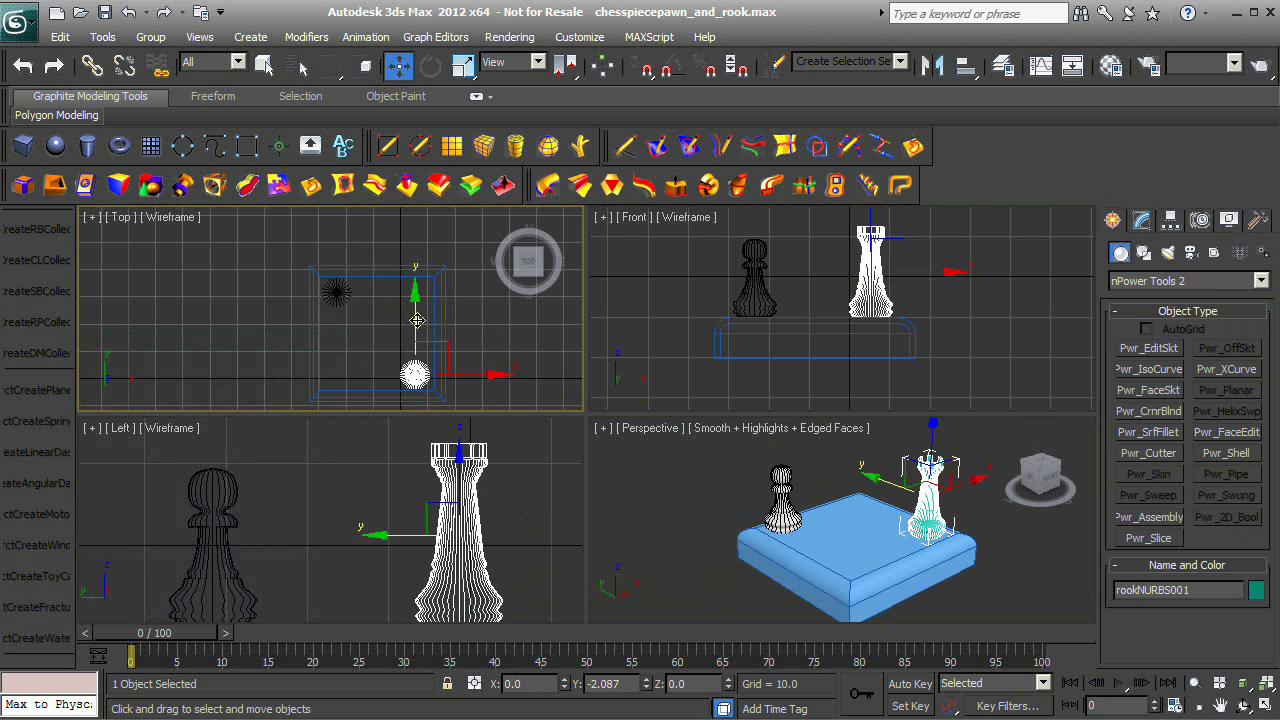
click(724, 570)
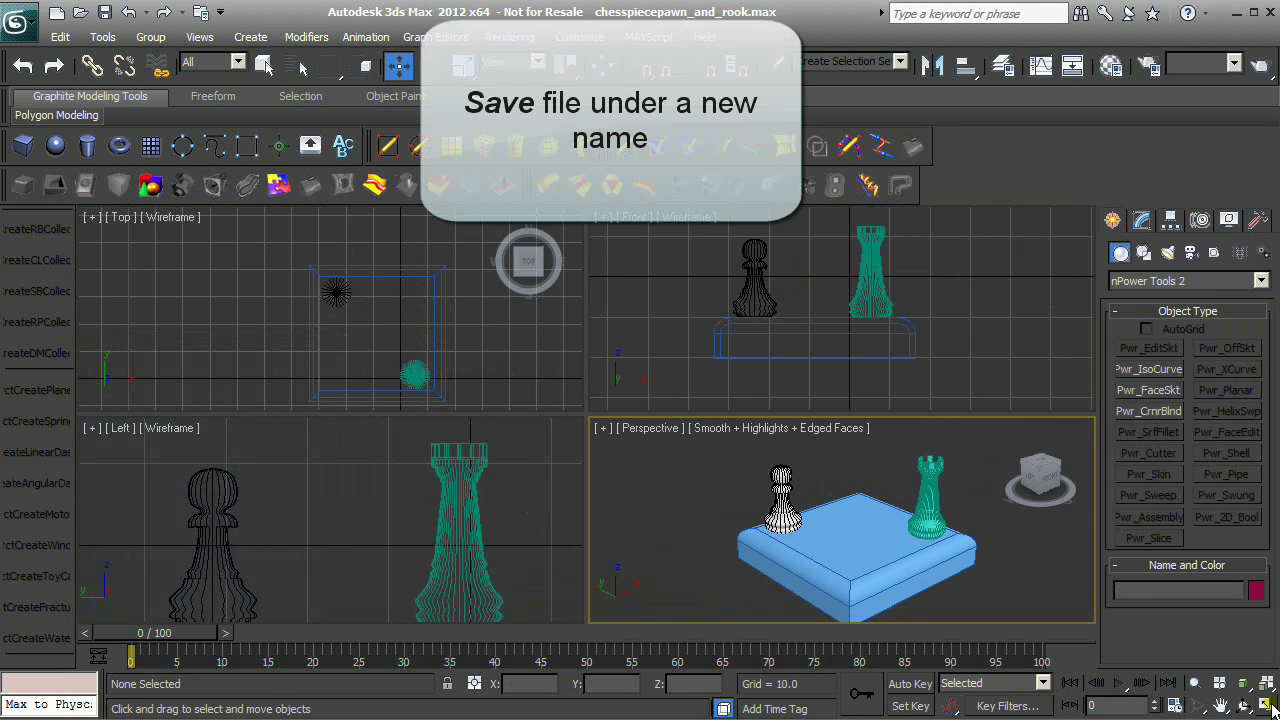
click(1266, 706)
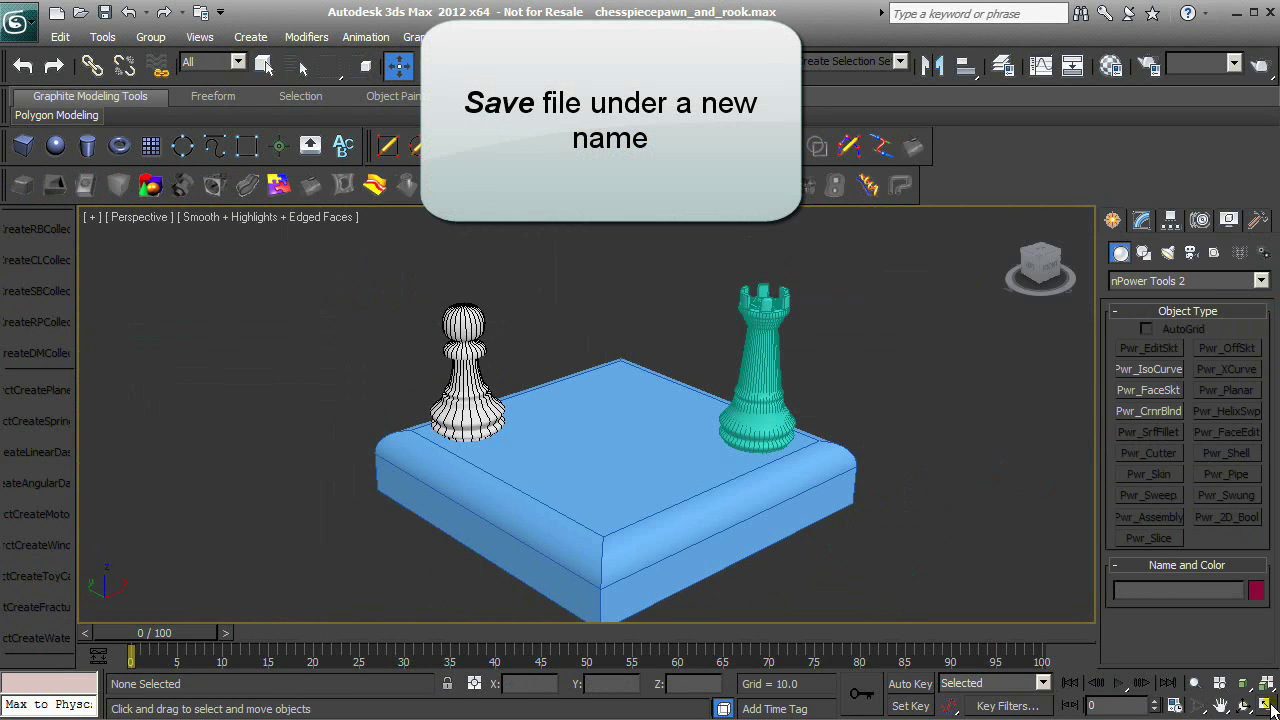
Save the scene to the Desktop under the new name chesspiecepawn_and_rook_withbase.
click(20, 20)
click(60, 240)
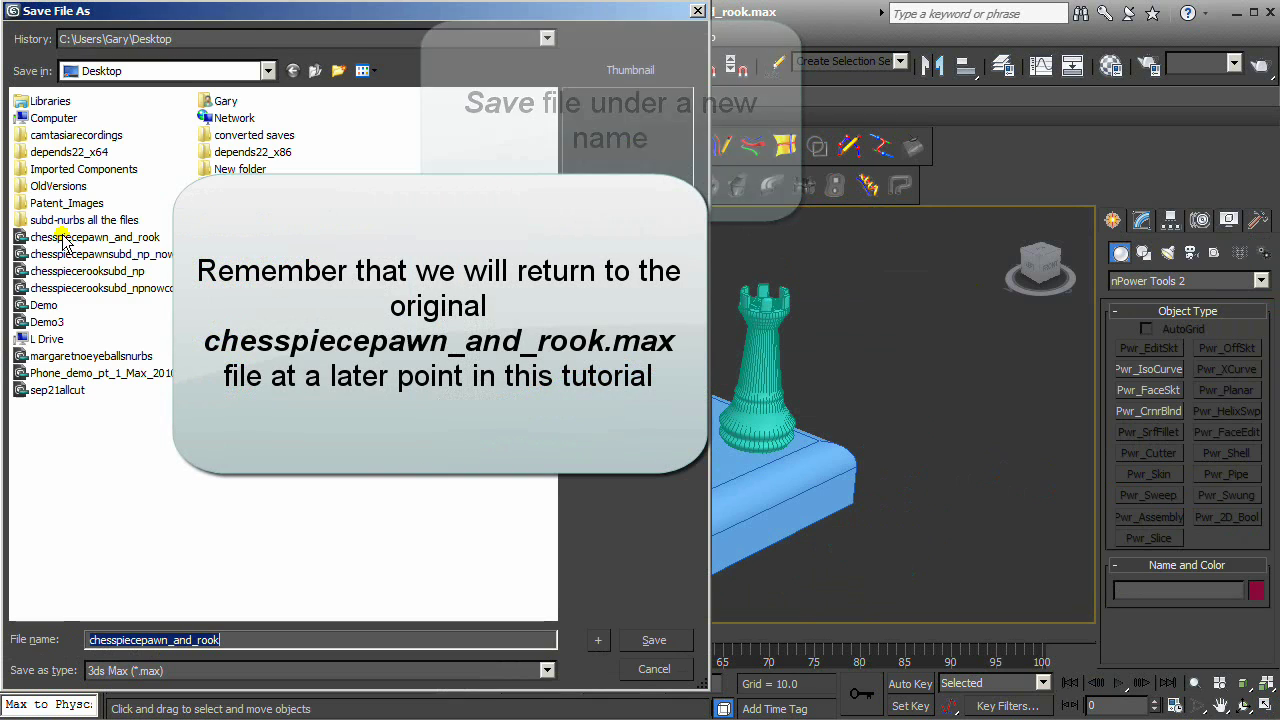
click(224, 641)
text(_withbas)
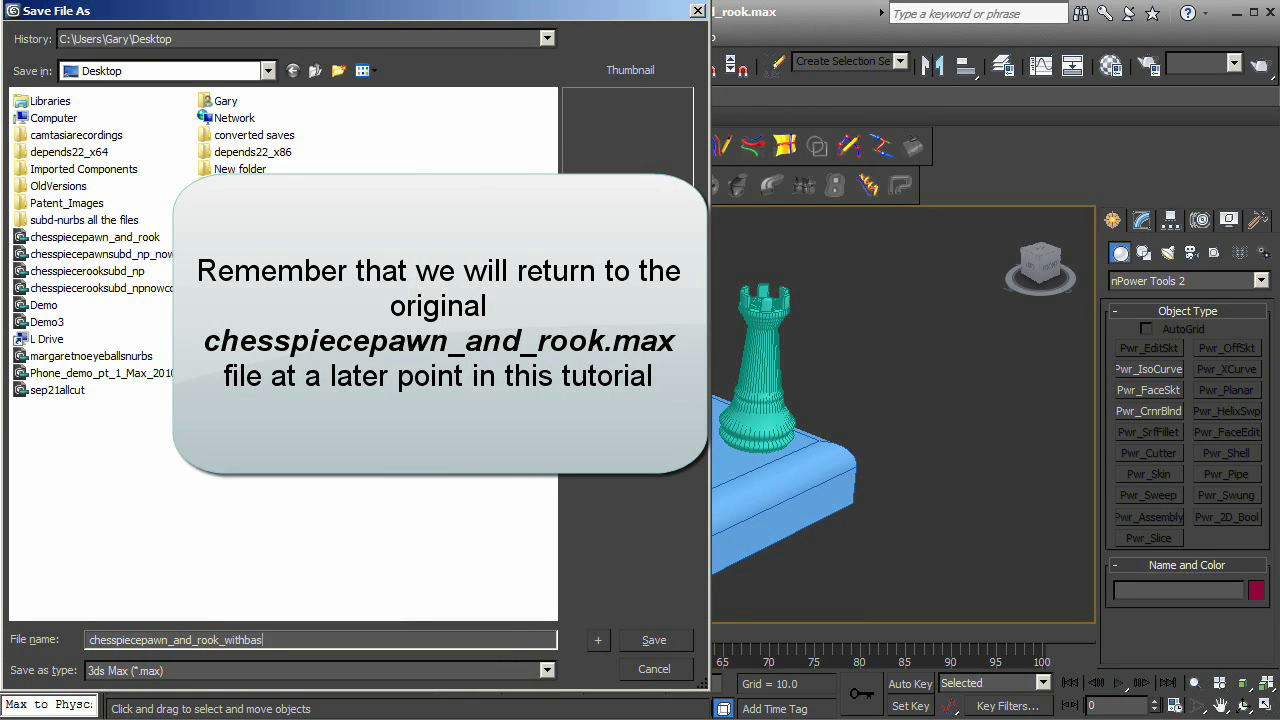
text(e)
click(645, 640)
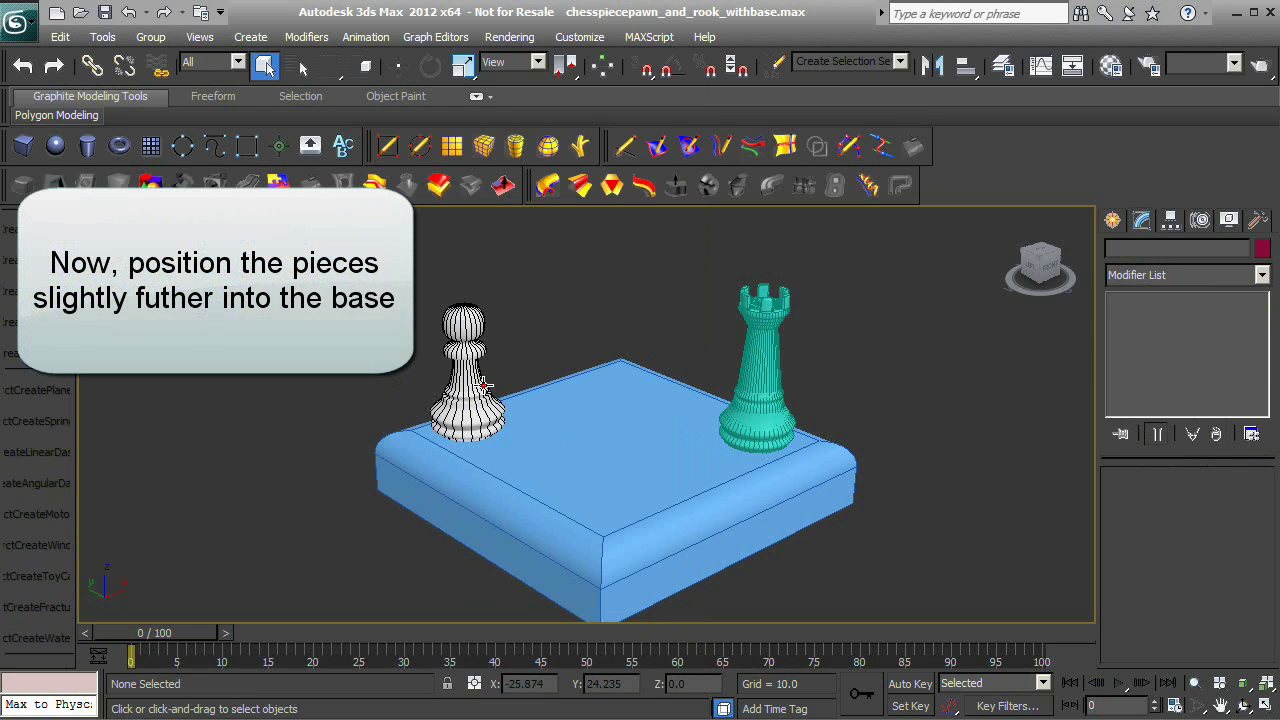
Lower the pawn along Z to about -4.2 so it sinks slightly into the base.
click(484, 383)
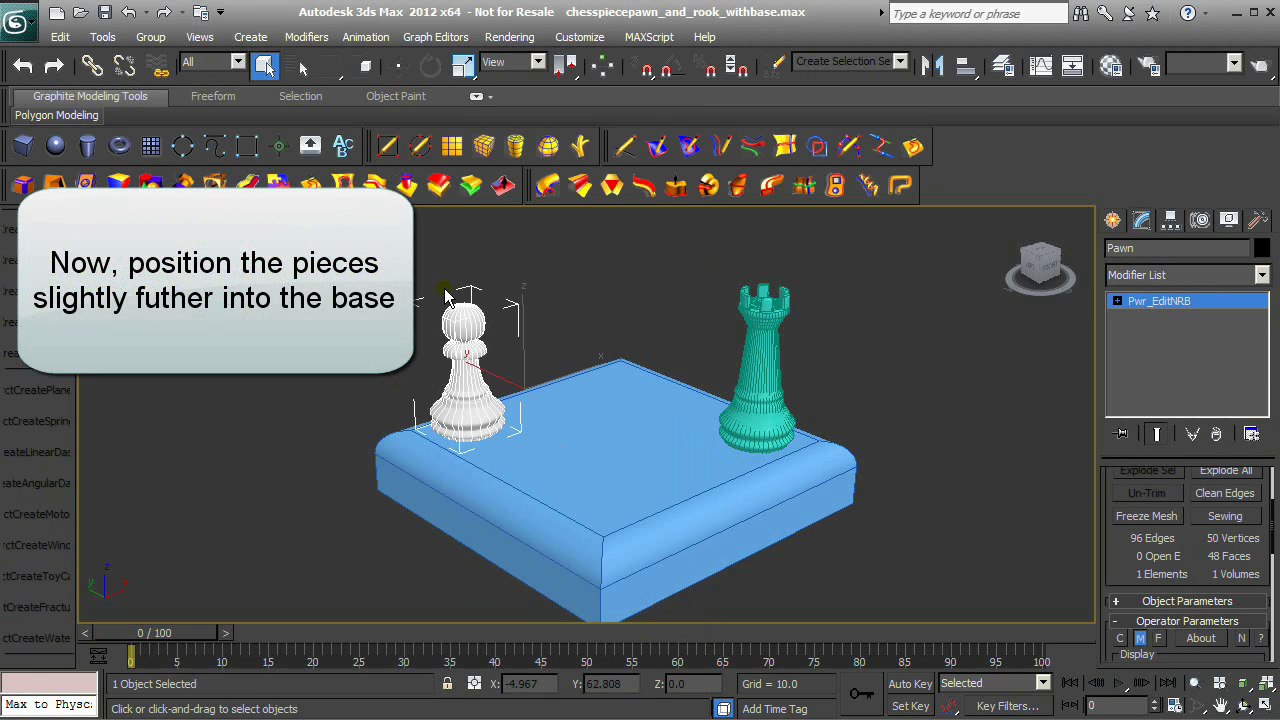
key(w)
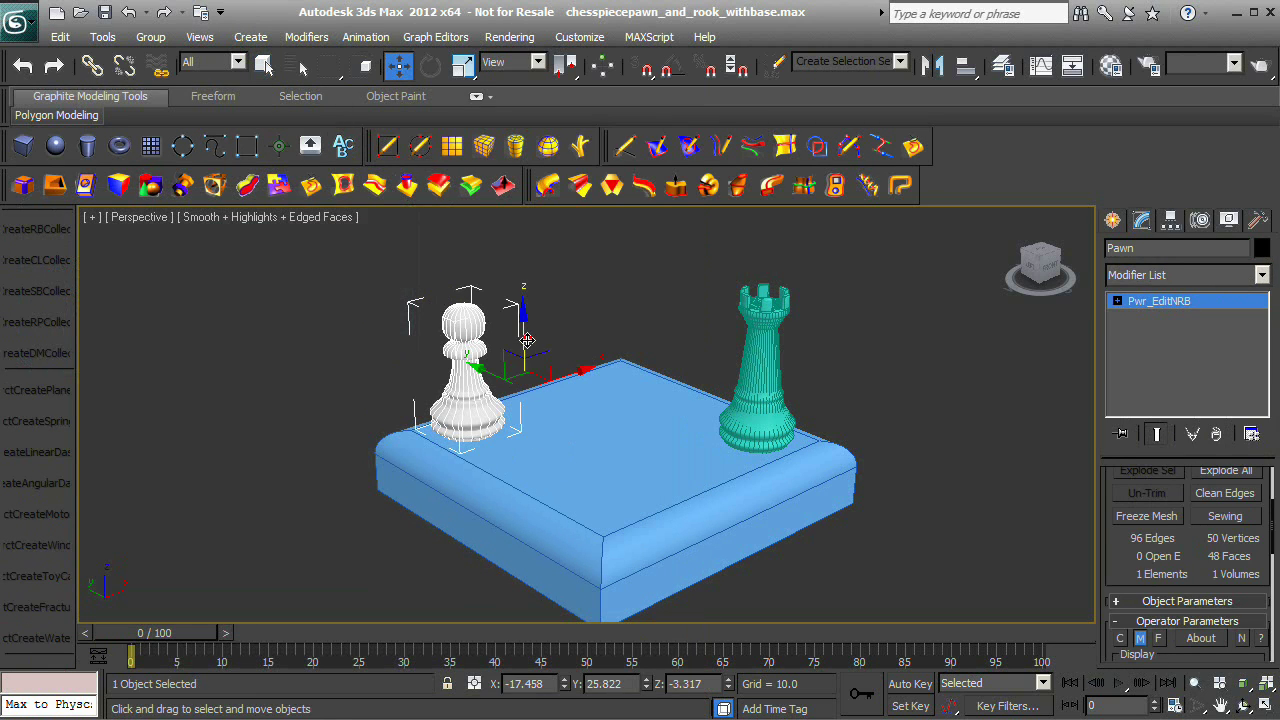
click(642, 442)
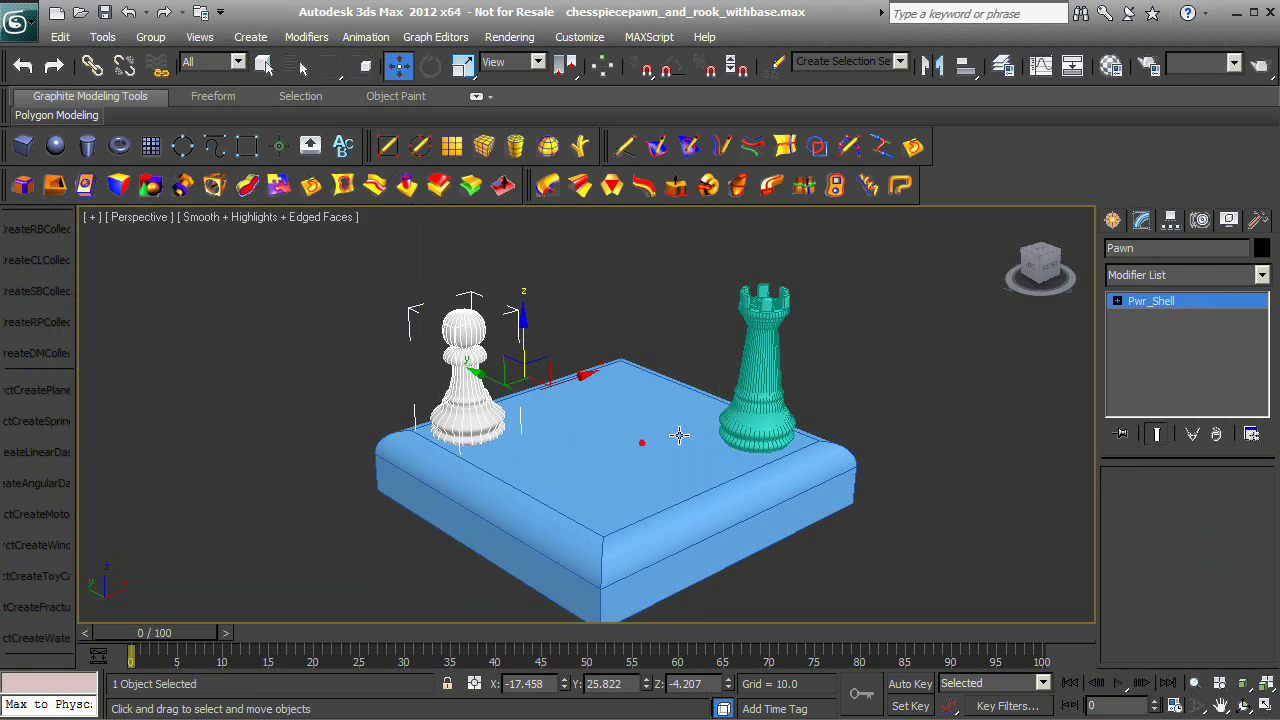
Lower the rook slightly along Z into the top of the base and clear the selection.
click(775, 368)
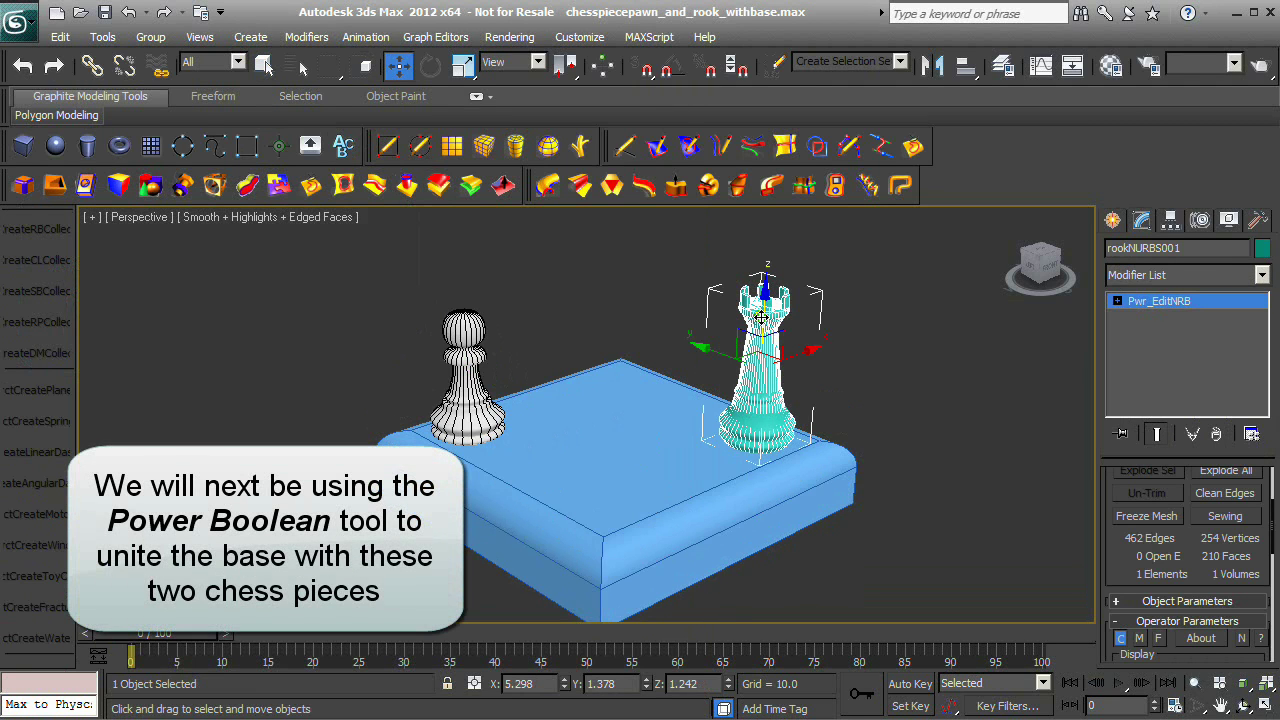
drag(768, 321, 763, 323)
click(913, 435)
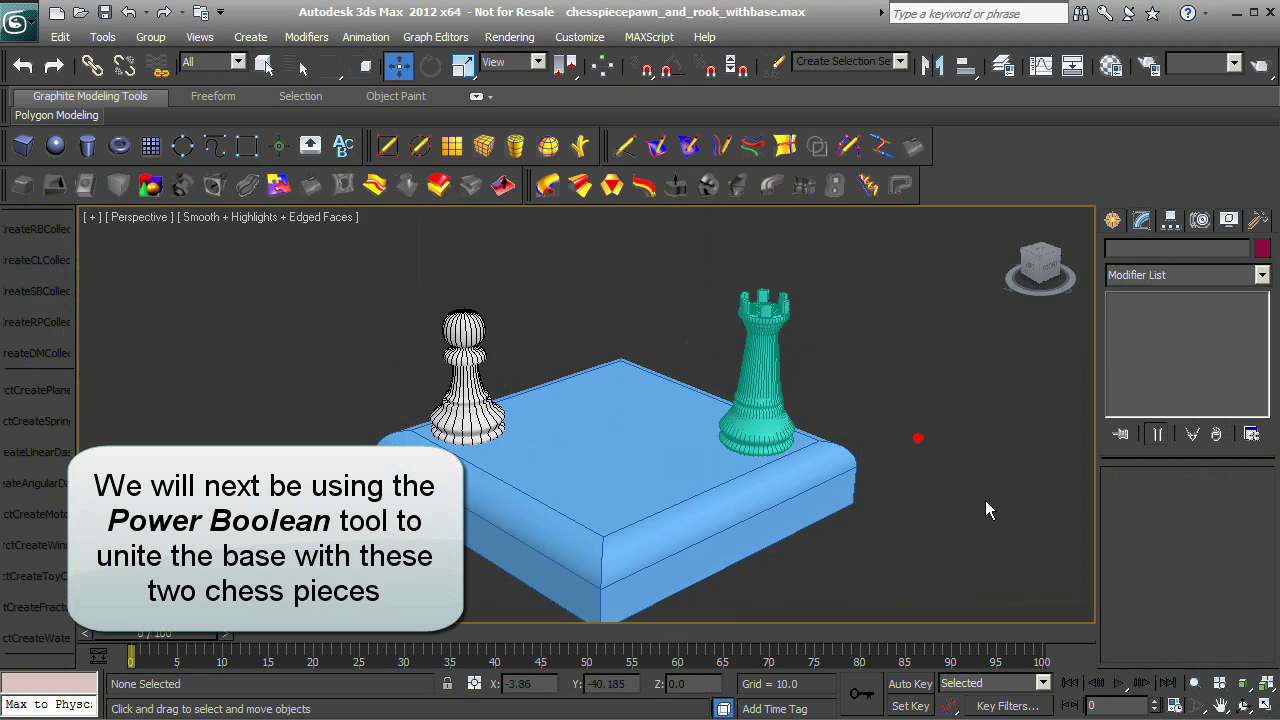
Unite the base with the pawn and the rook using Power Boolean with the Union operation.
click(481, 377)
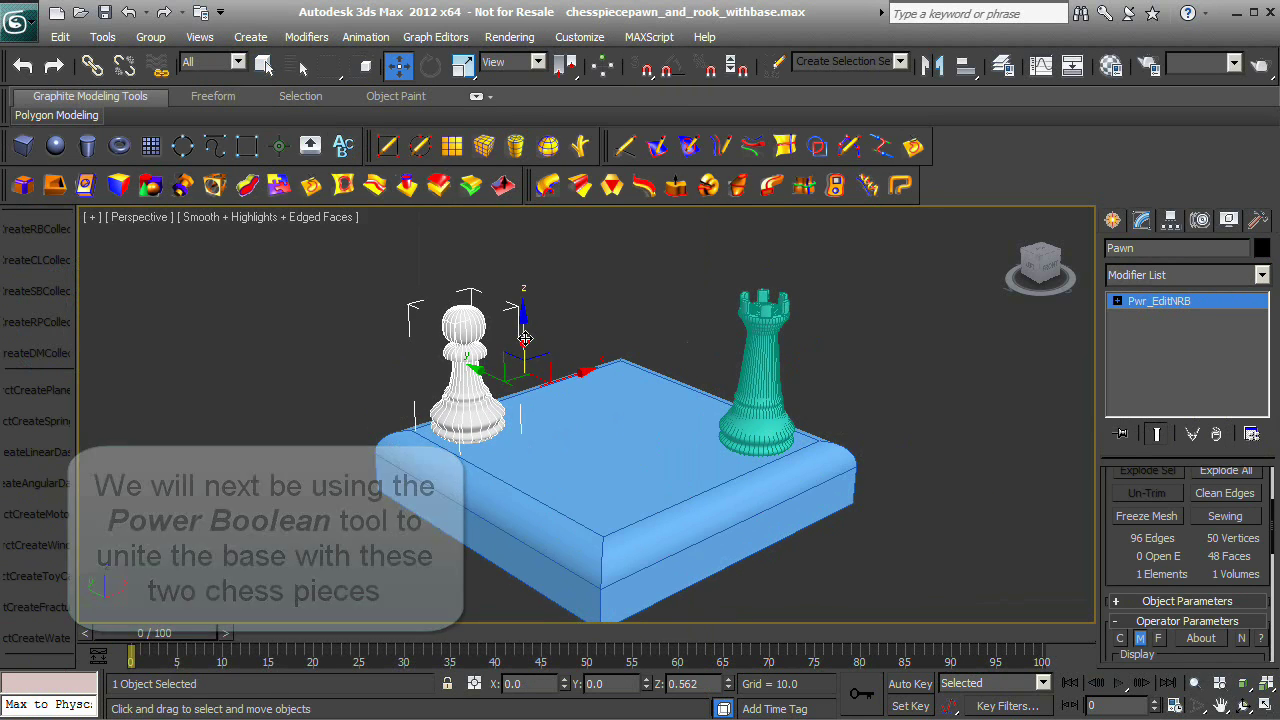
click(634, 343)
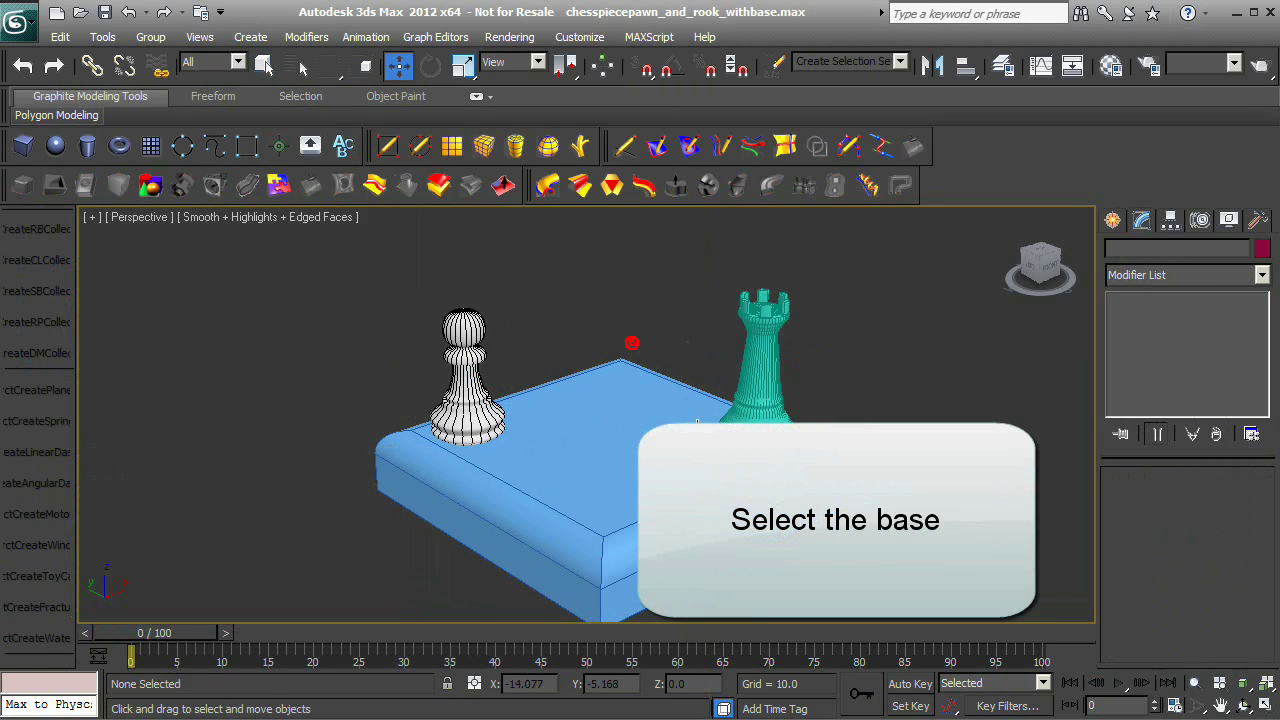
click(567, 480)
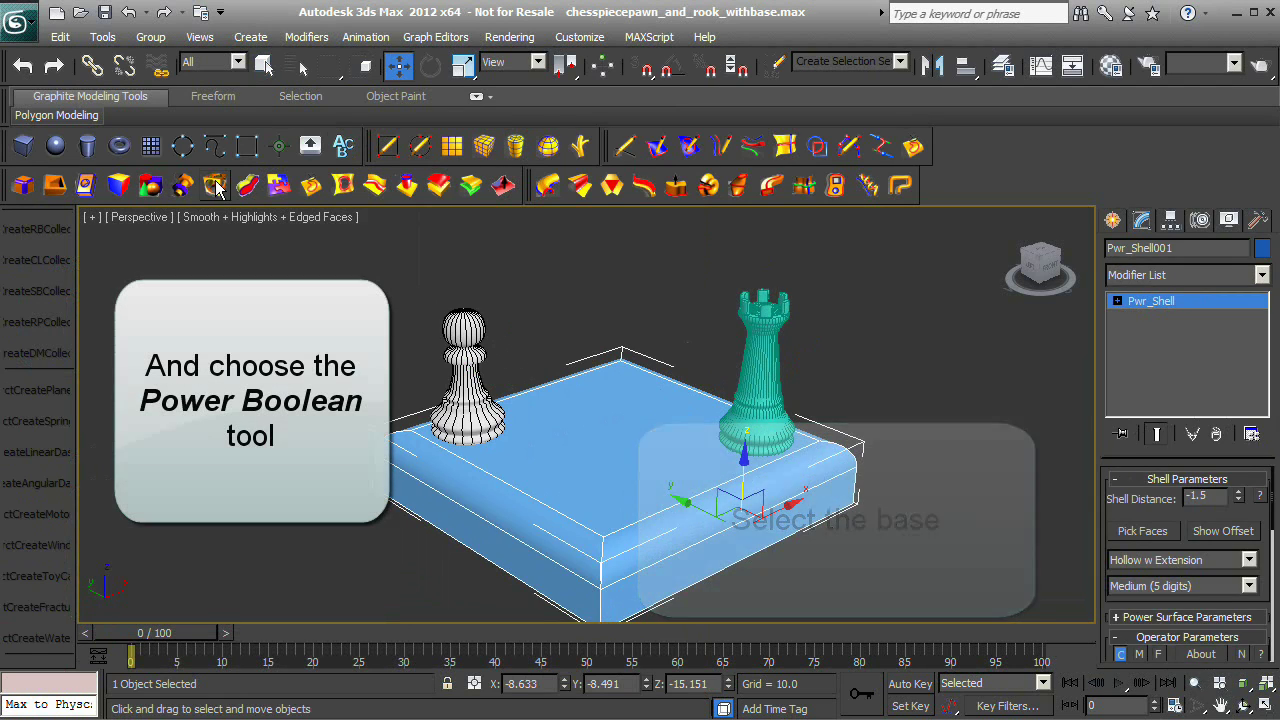
click(214, 186)
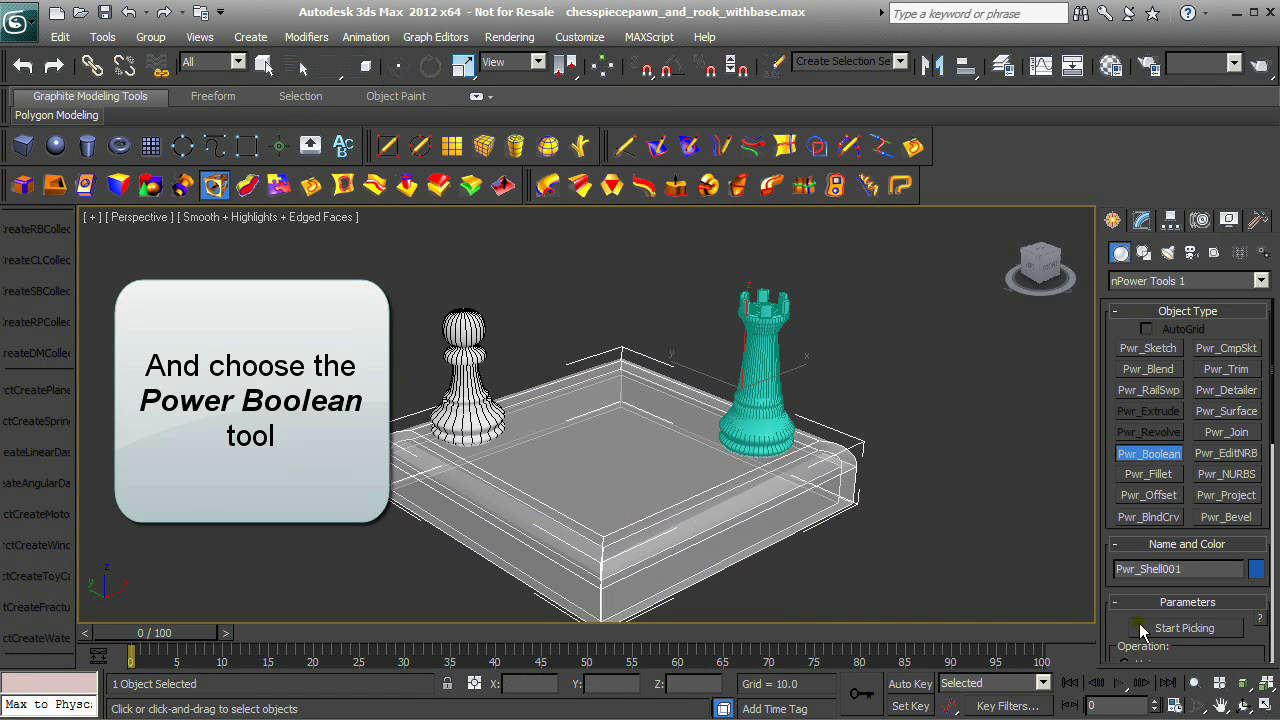
scroll(1140, 628, down, 3)
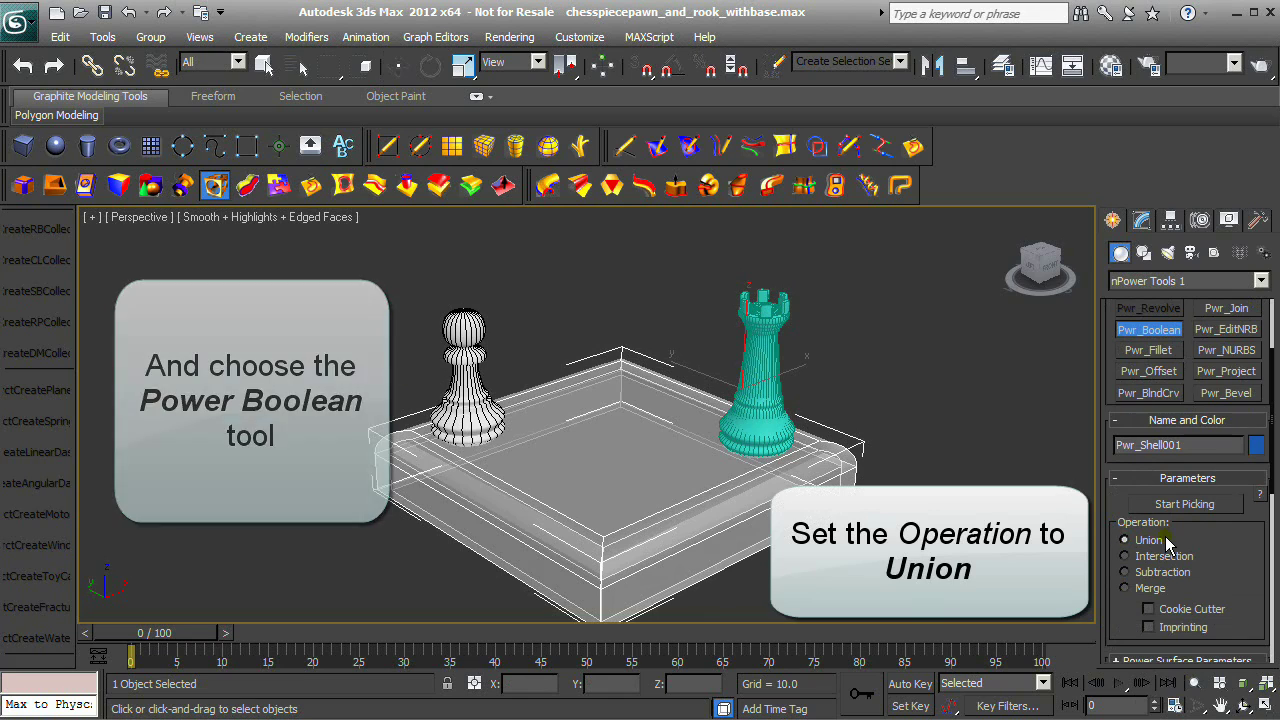
click(1185, 504)
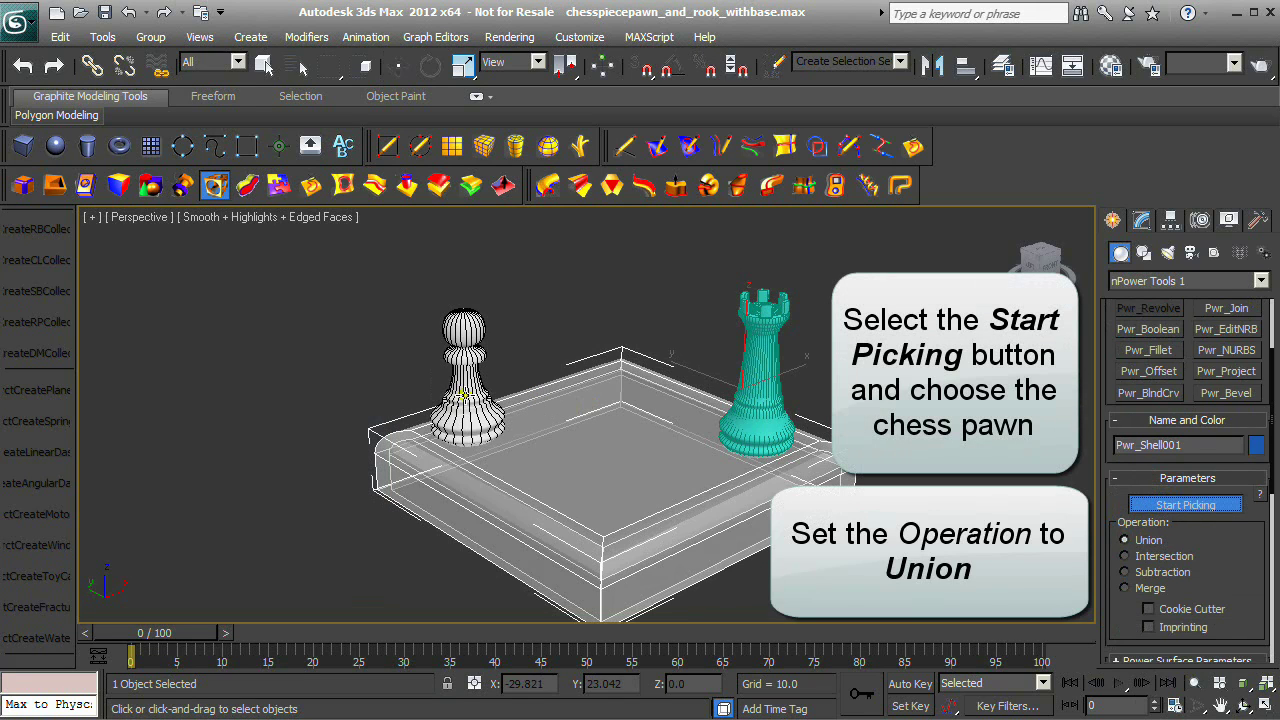
click(493, 420)
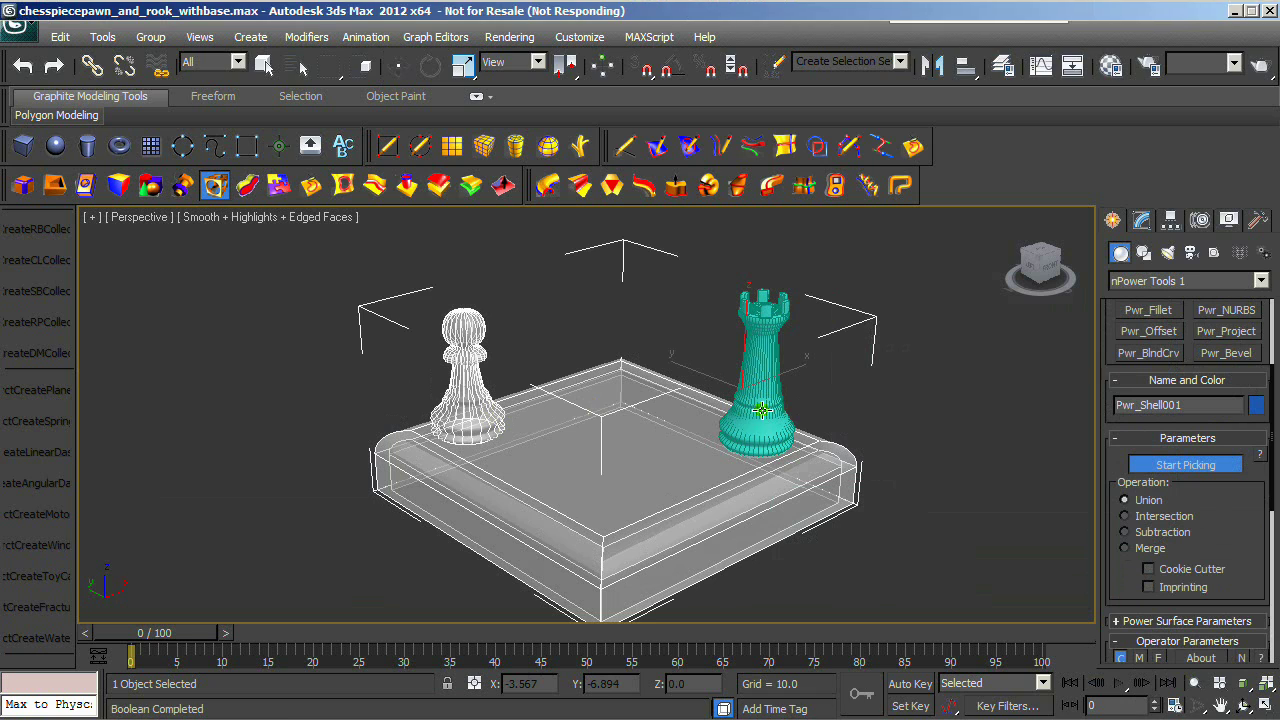
Convert the united base, pawn and rook into a Power EditNURBS object.
click(1196, 683)
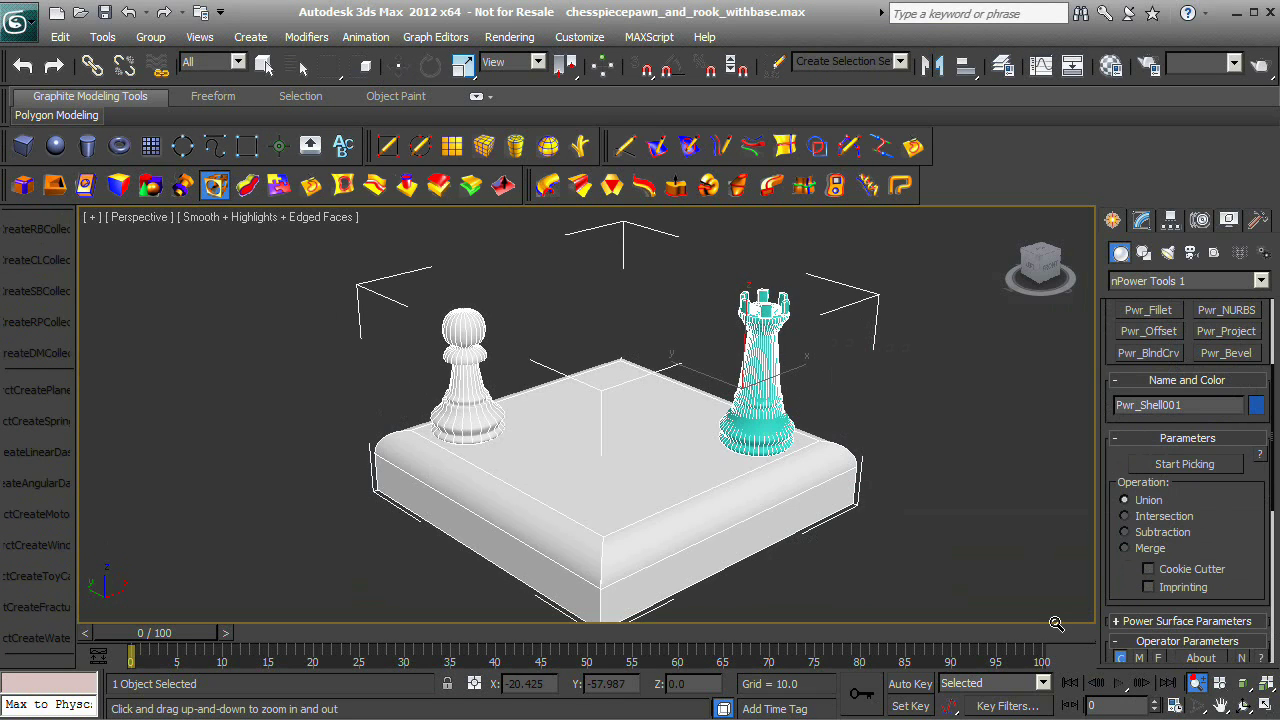
mouse_move(803, 508)
mouse_down()
mouse_move(805, 485)
mouse_move(805, 505)
mouse_up()
right_click(805, 505)
click(87, 186)
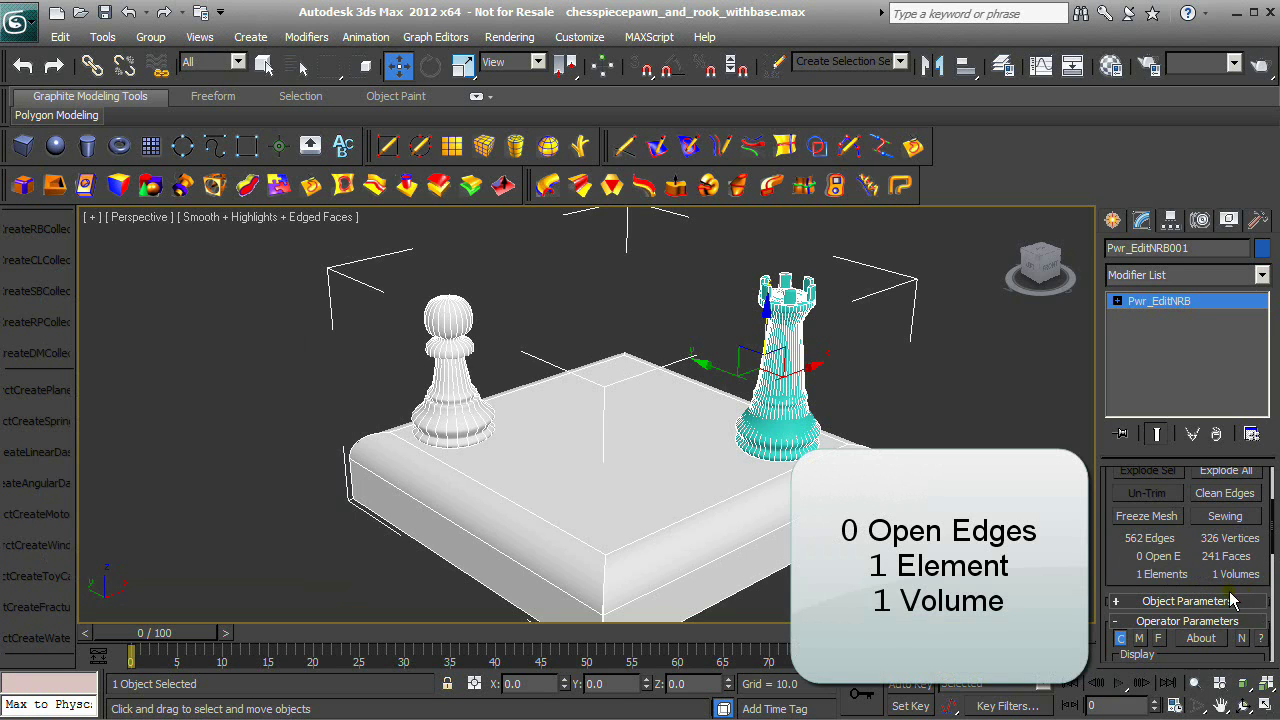
Save the scene to the Desktop under the new name chesspiecepawn_and_rook_withbase_EditNURBSandBoolean.
click(14, 22)
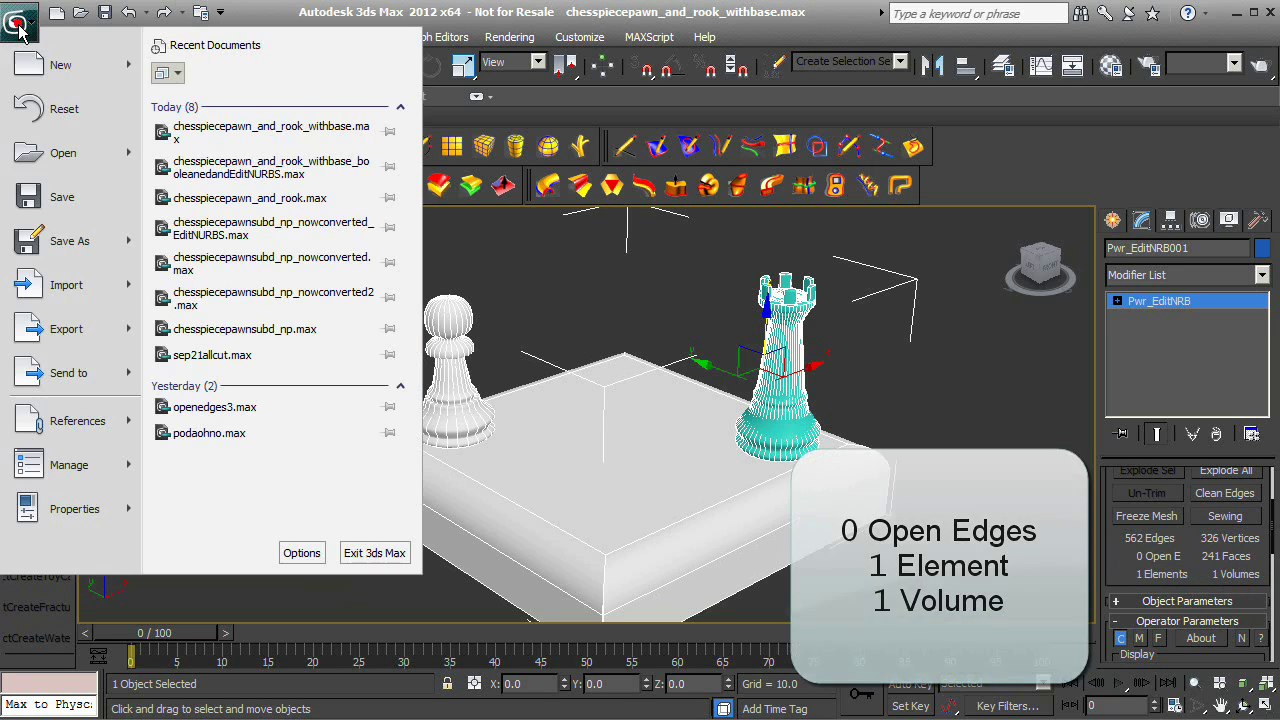
click(63, 243)
click(318, 637)
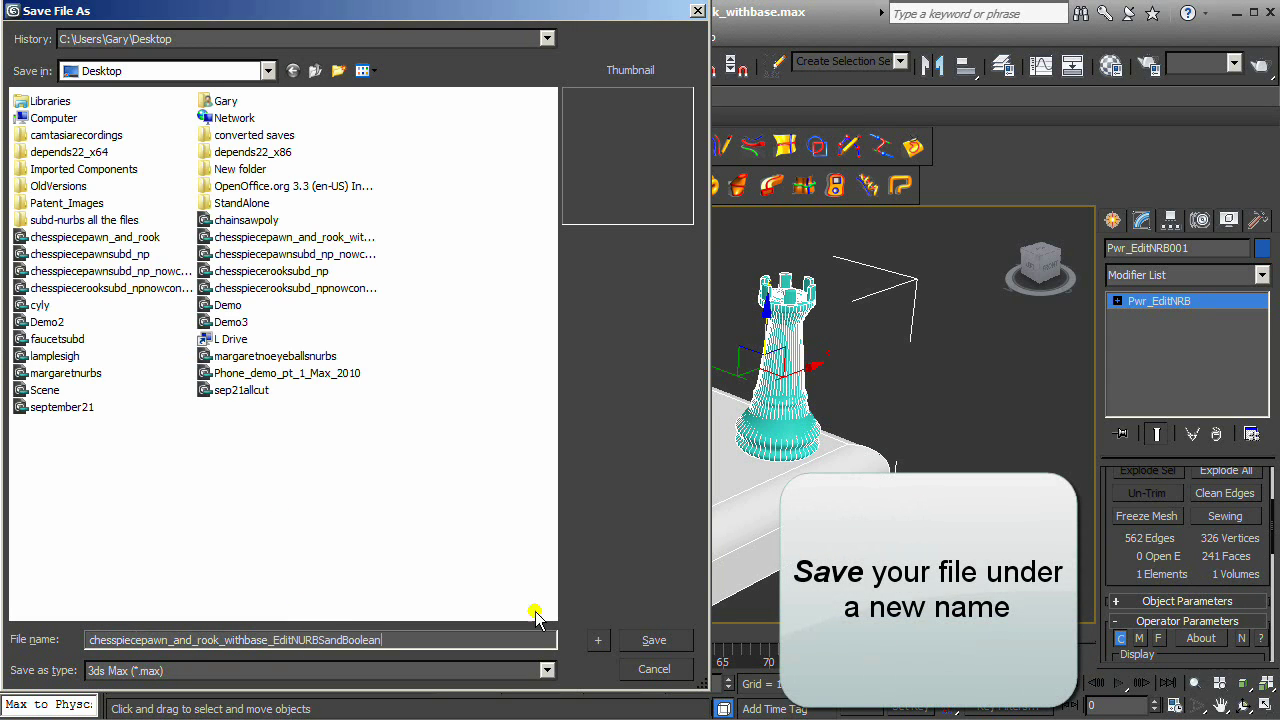
click(657, 640)
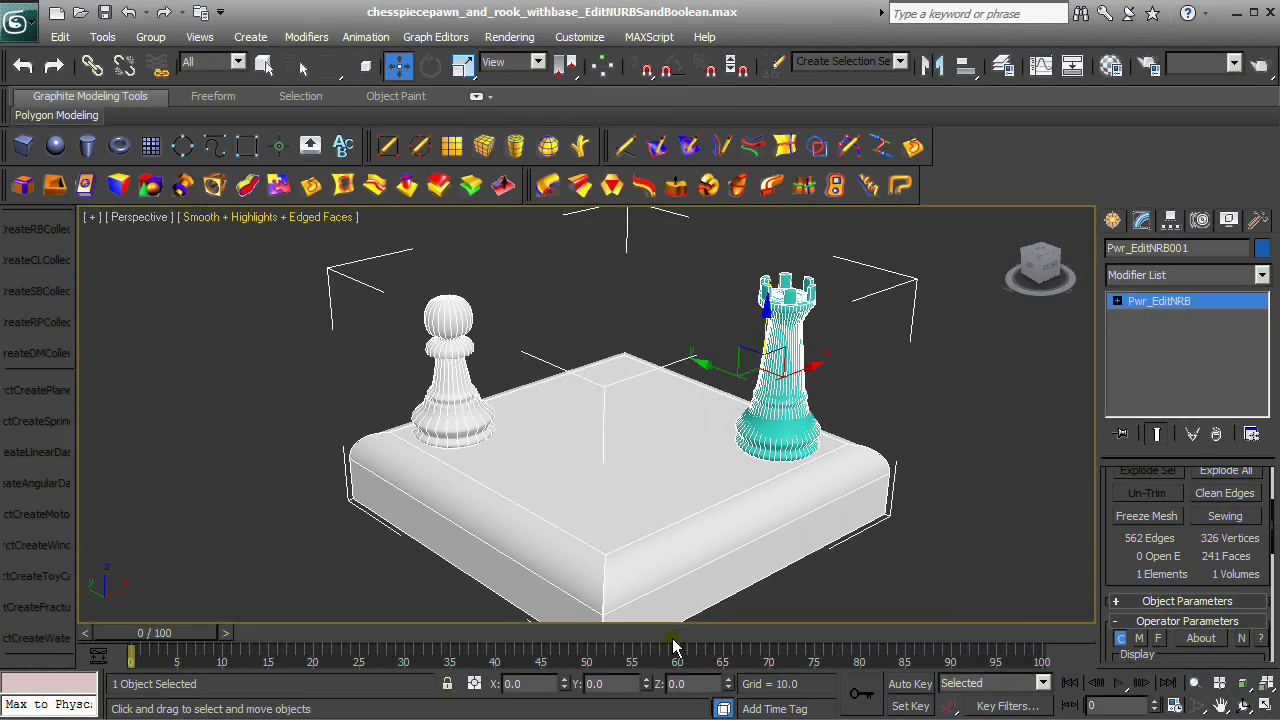
Export the united model to the Desktop as an nPower Sat file named topperrookandpawn.
click(14, 22)
click(92, 330)
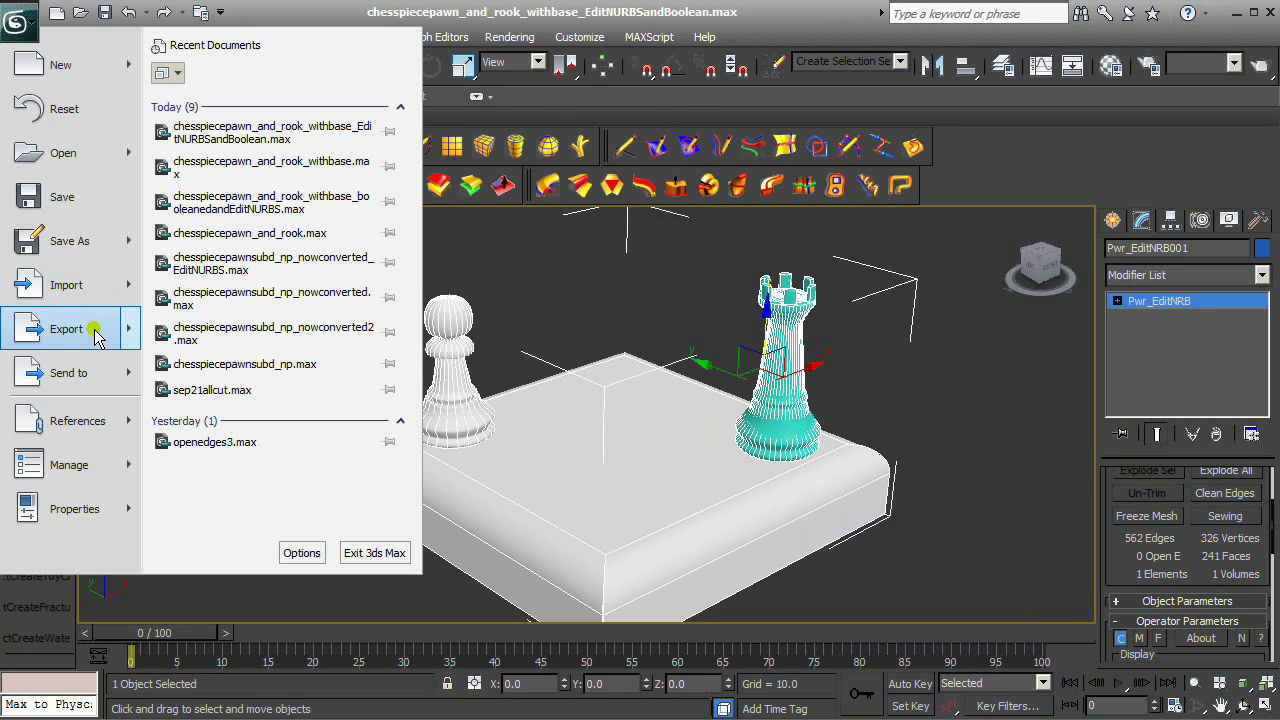
click(92, 330)
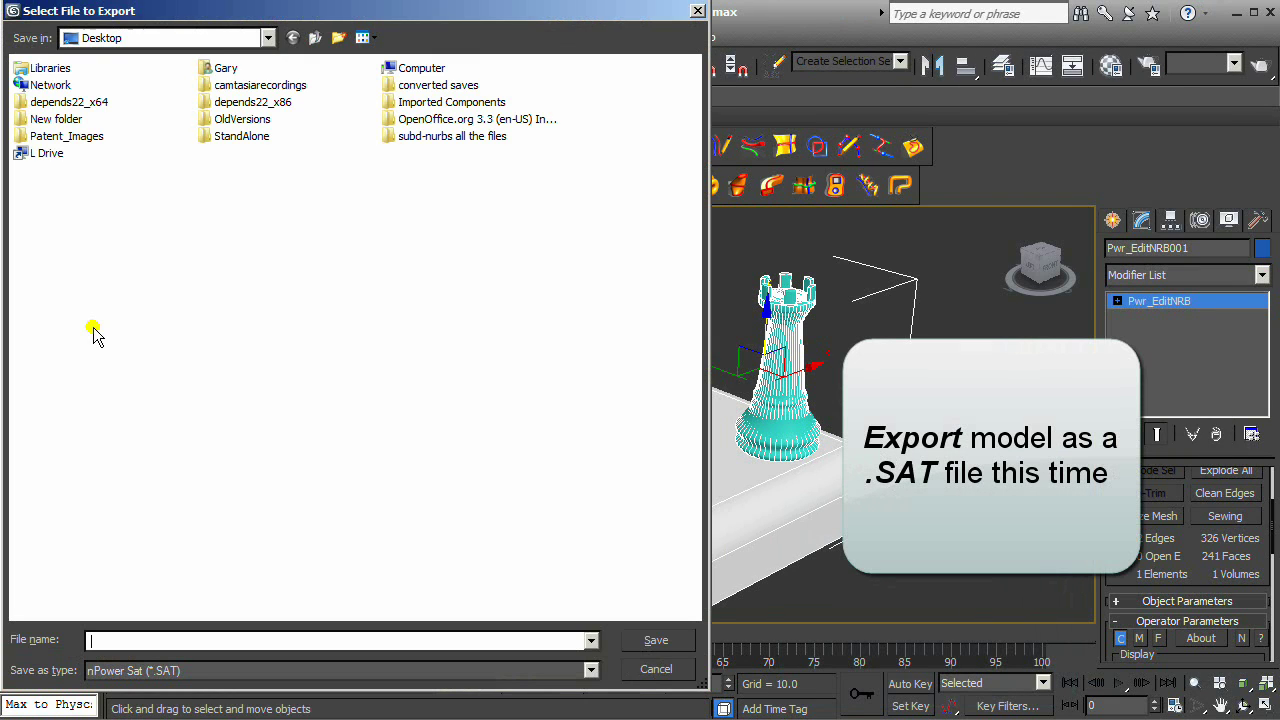
click(238, 672)
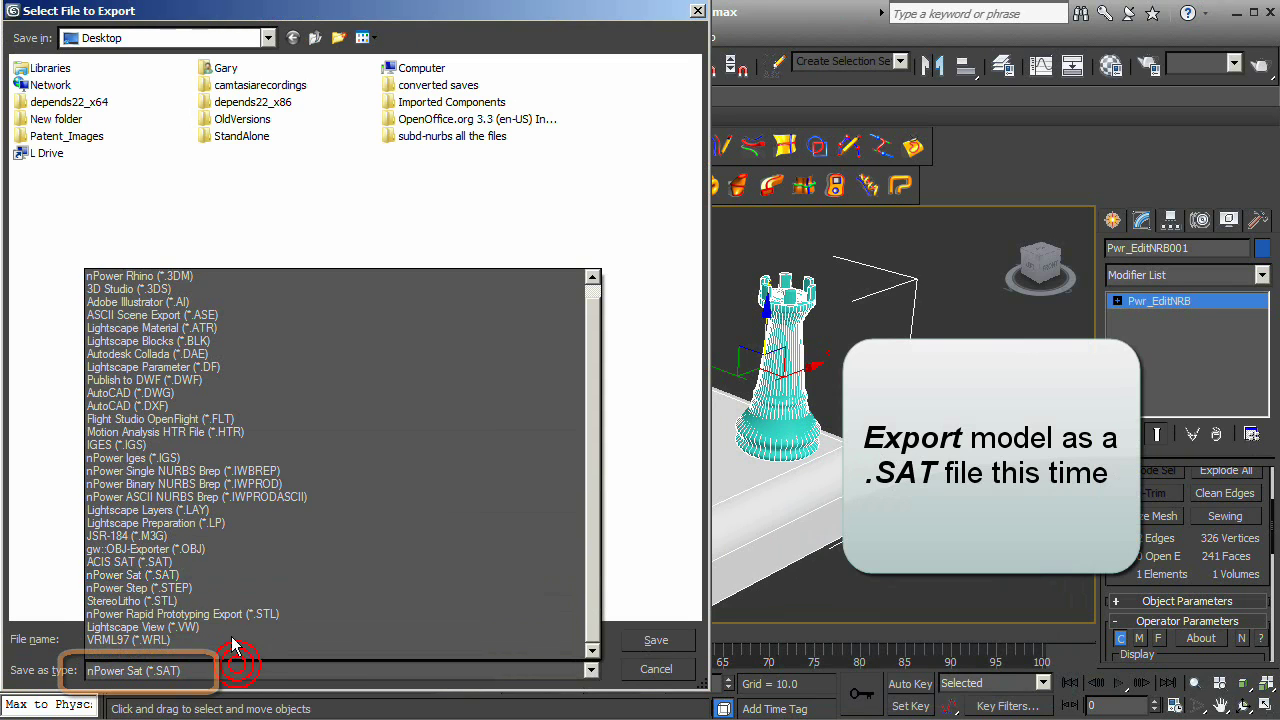
click(212, 571)
click(226, 640)
text(topperrookandpawn)
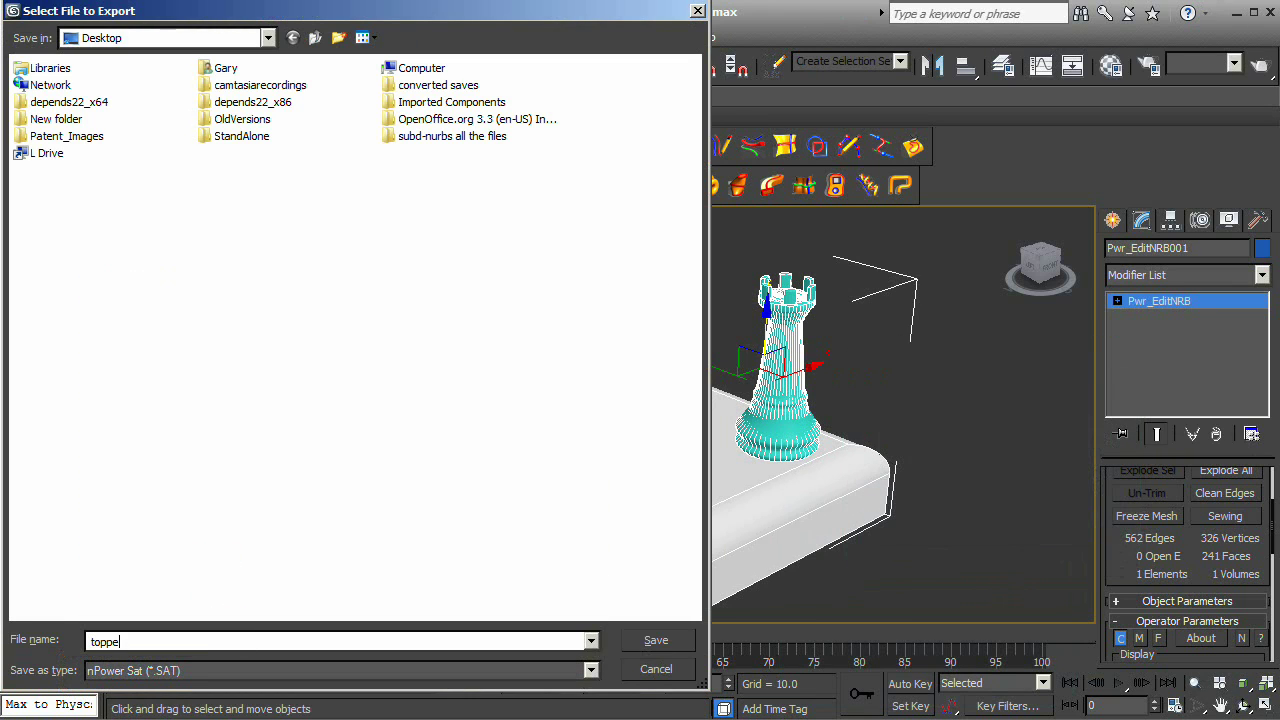
click(655, 642)
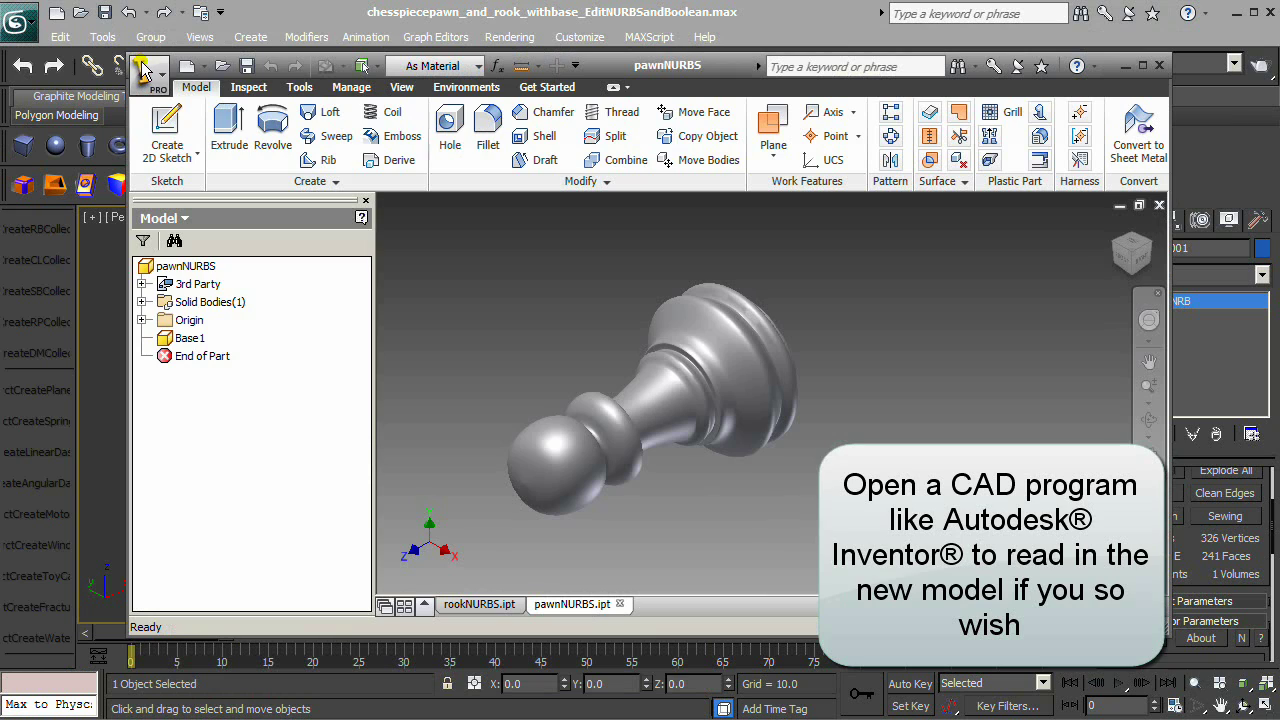
Switch to Inventor, open the SAT file topperrookandpawn from the Desktop and inspect the imported part from several sides.
click(142, 68)
click(160, 215)
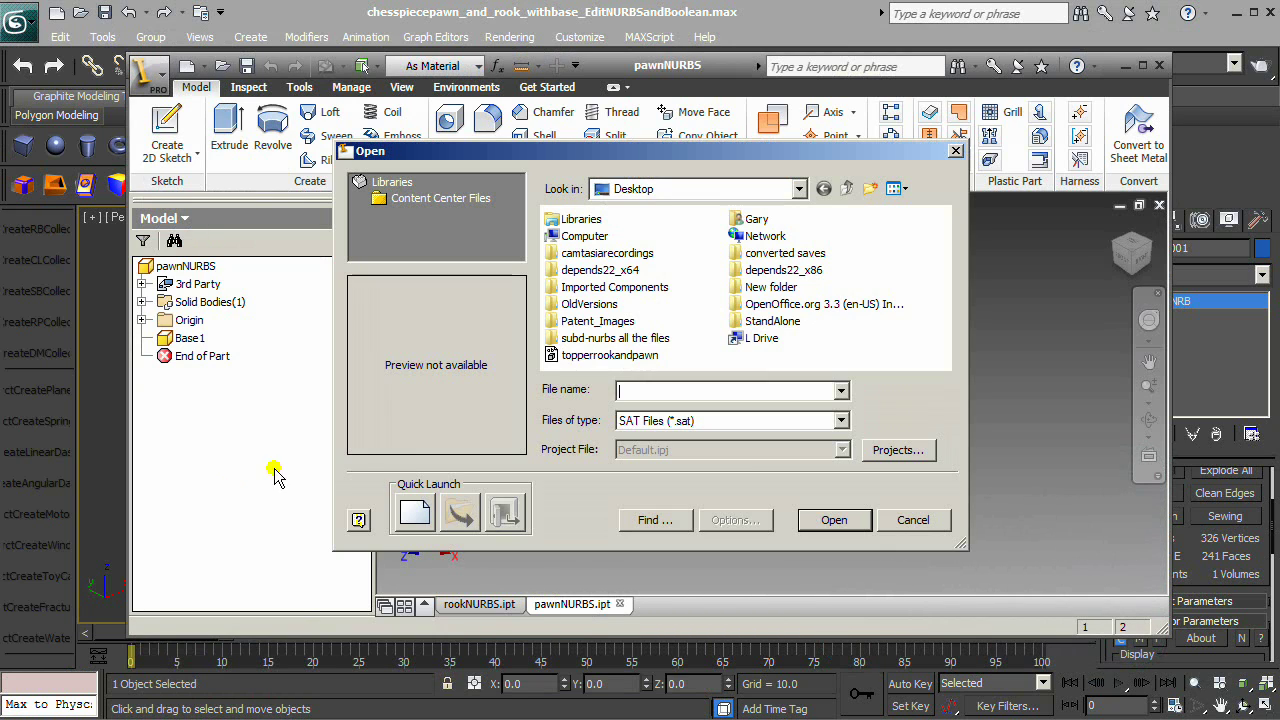
click(668, 421)
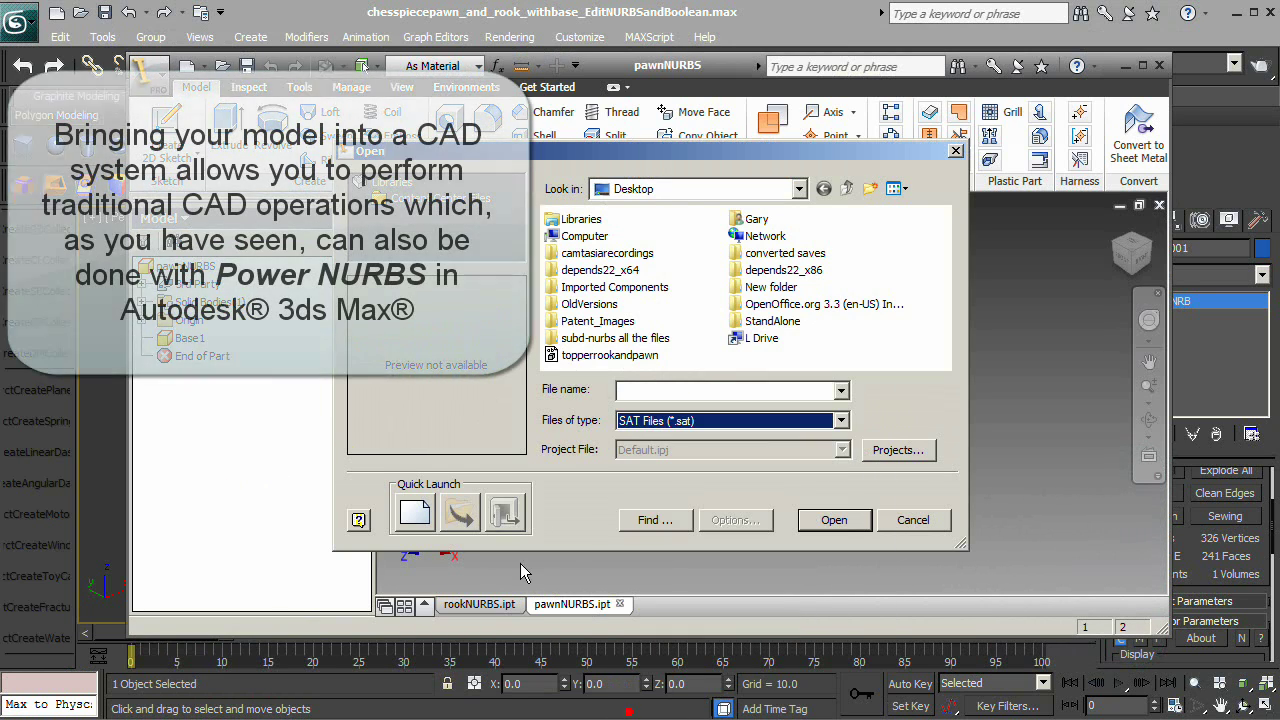
click(668, 421)
click(623, 358)
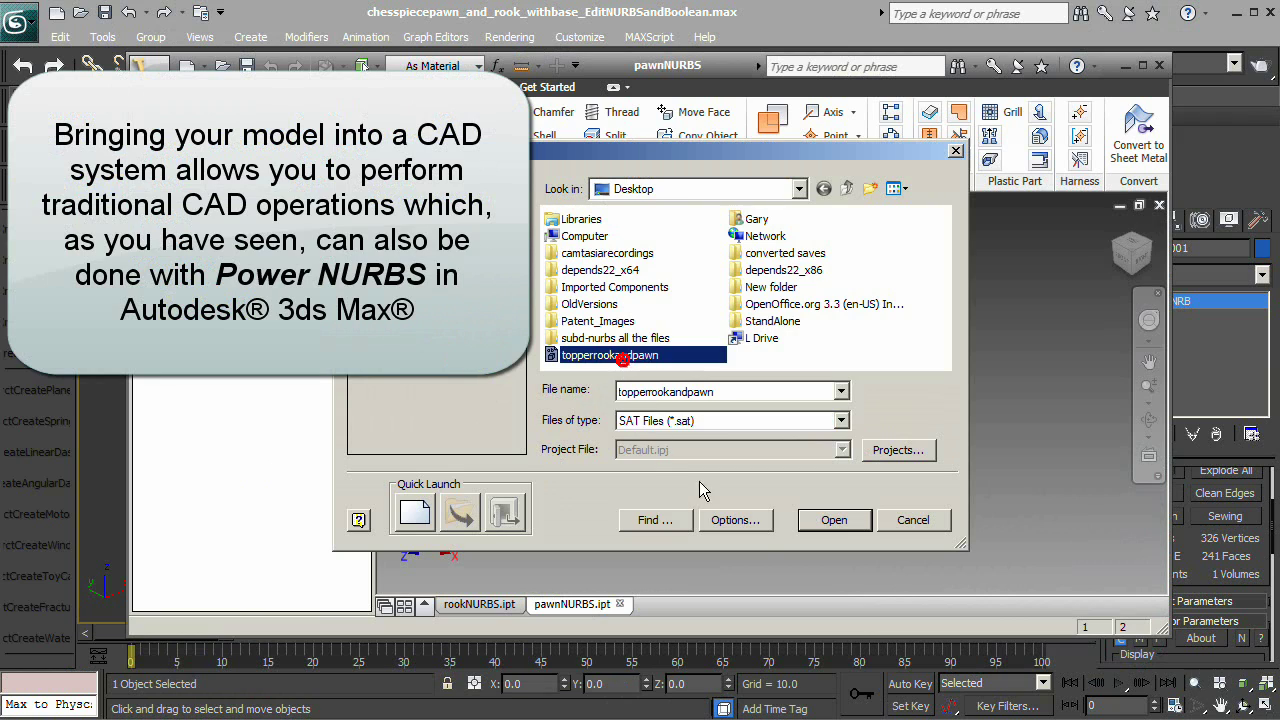
click(826, 521)
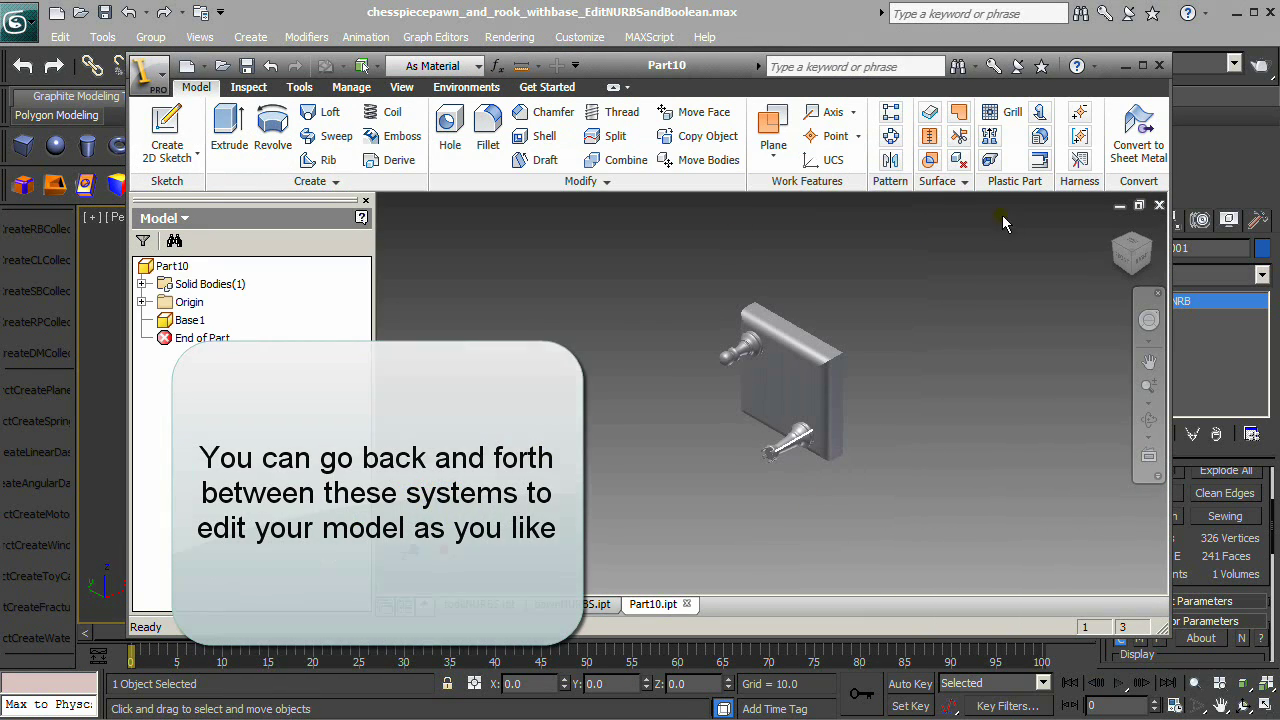
click(1135, 258)
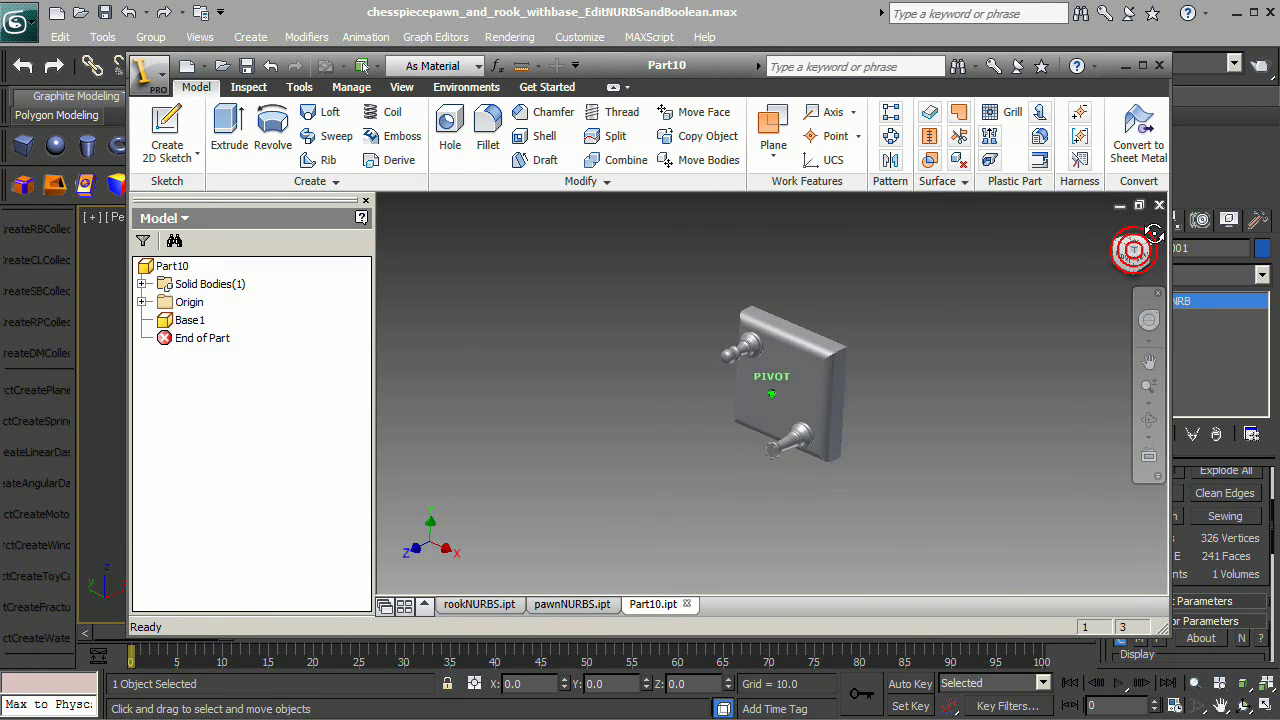
middle_drag(1001, 377, 963, 382)
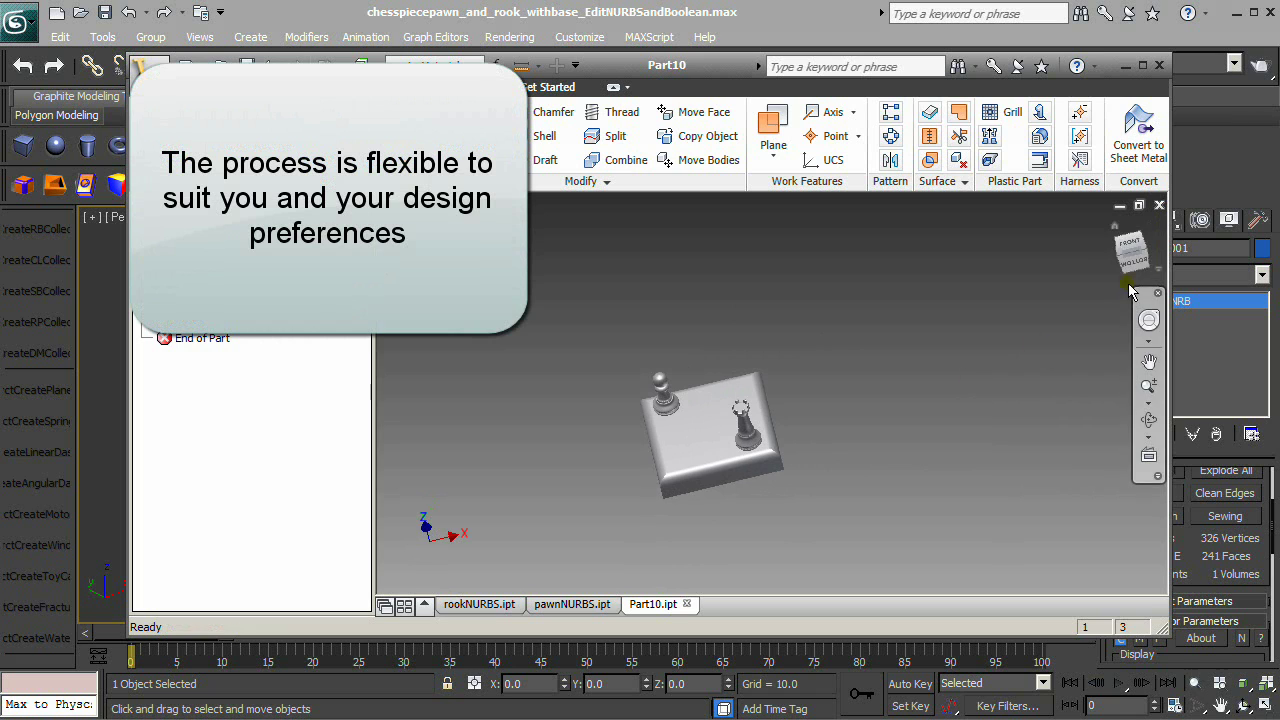
click(1120, 258)
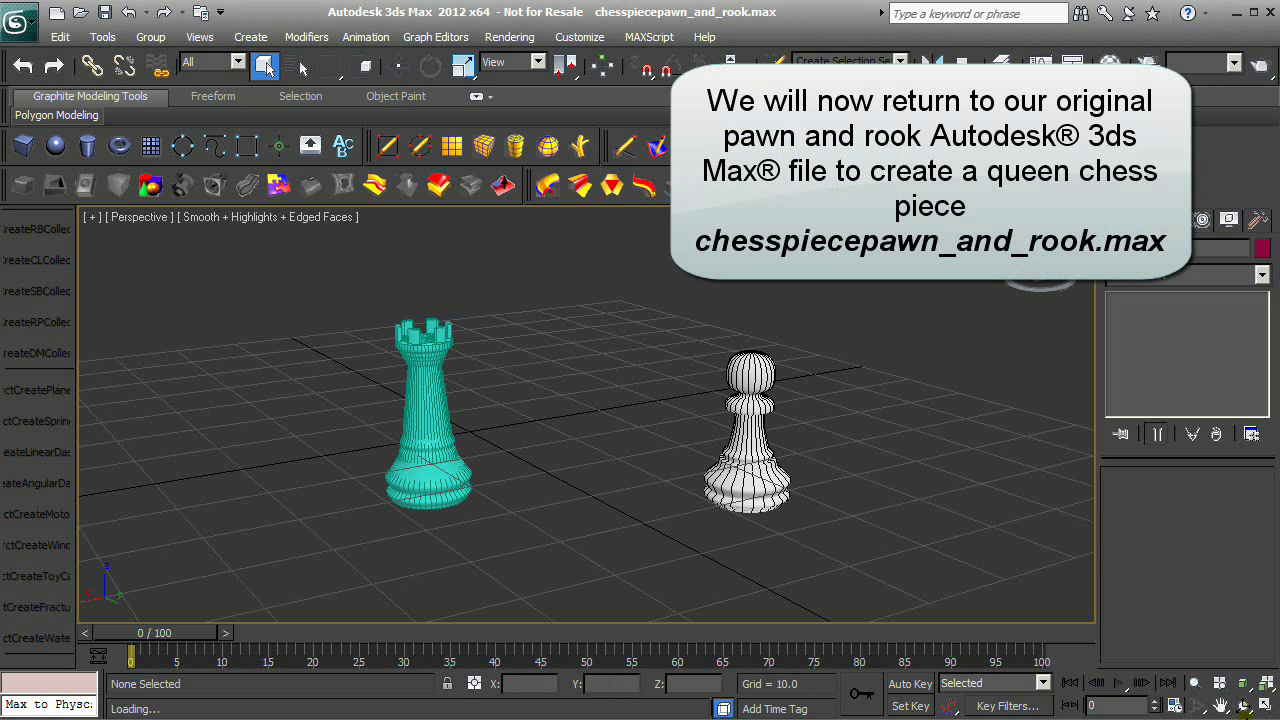
In the 3ds Max scene chesspiecepawn_and_rook, rotate the pawn 180 degrees in the Front view so it stands upside down.
click(1263, 707)
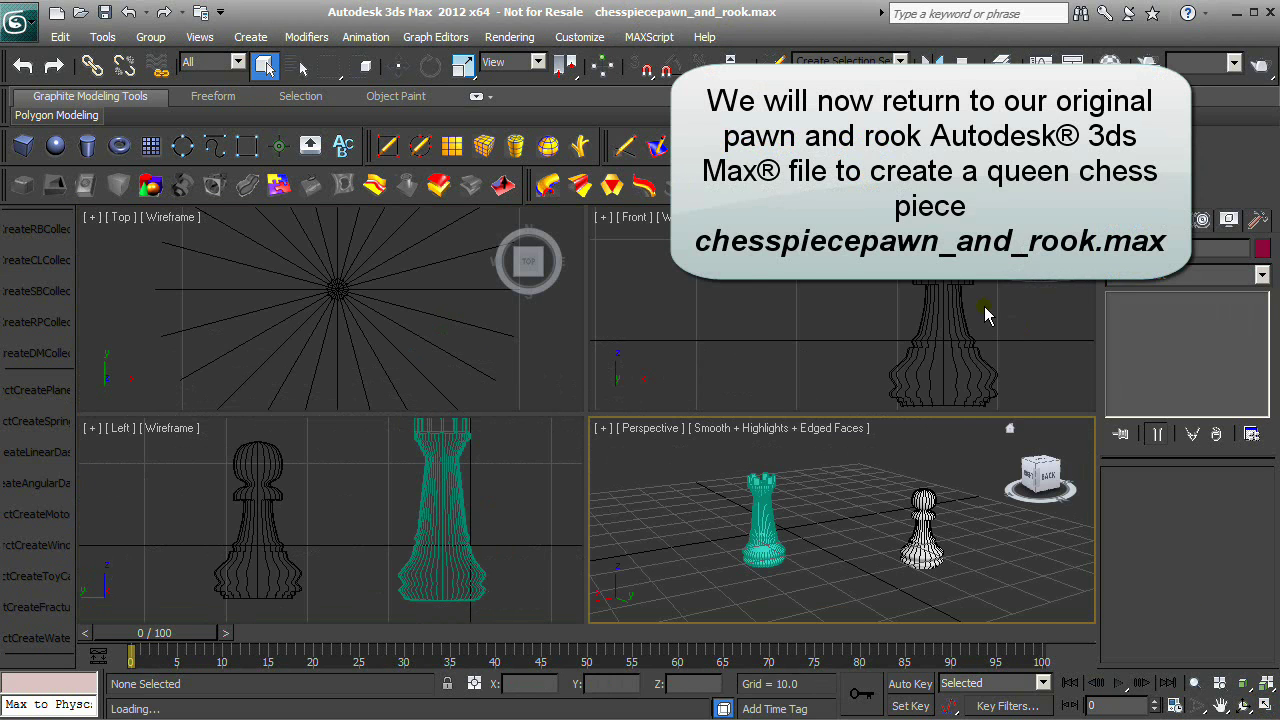
click(971, 390)
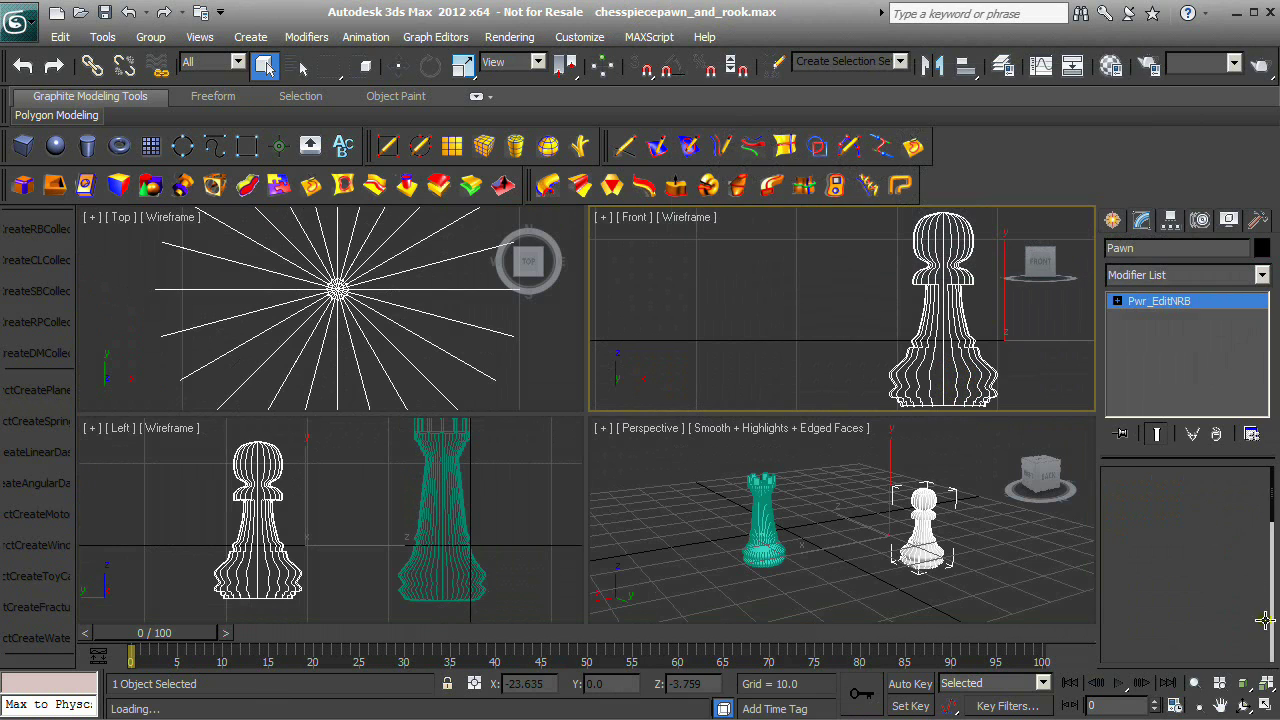
click(1266, 706)
click(1201, 682)
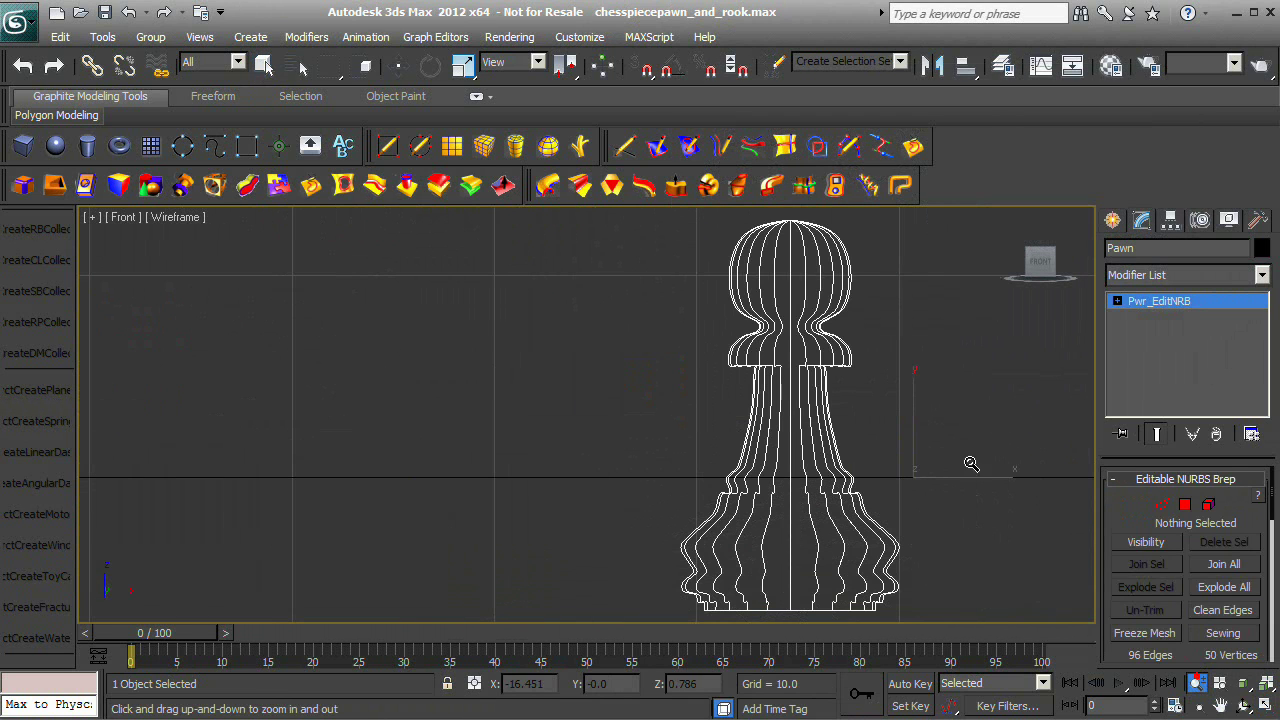
drag(971, 457, 935, 550)
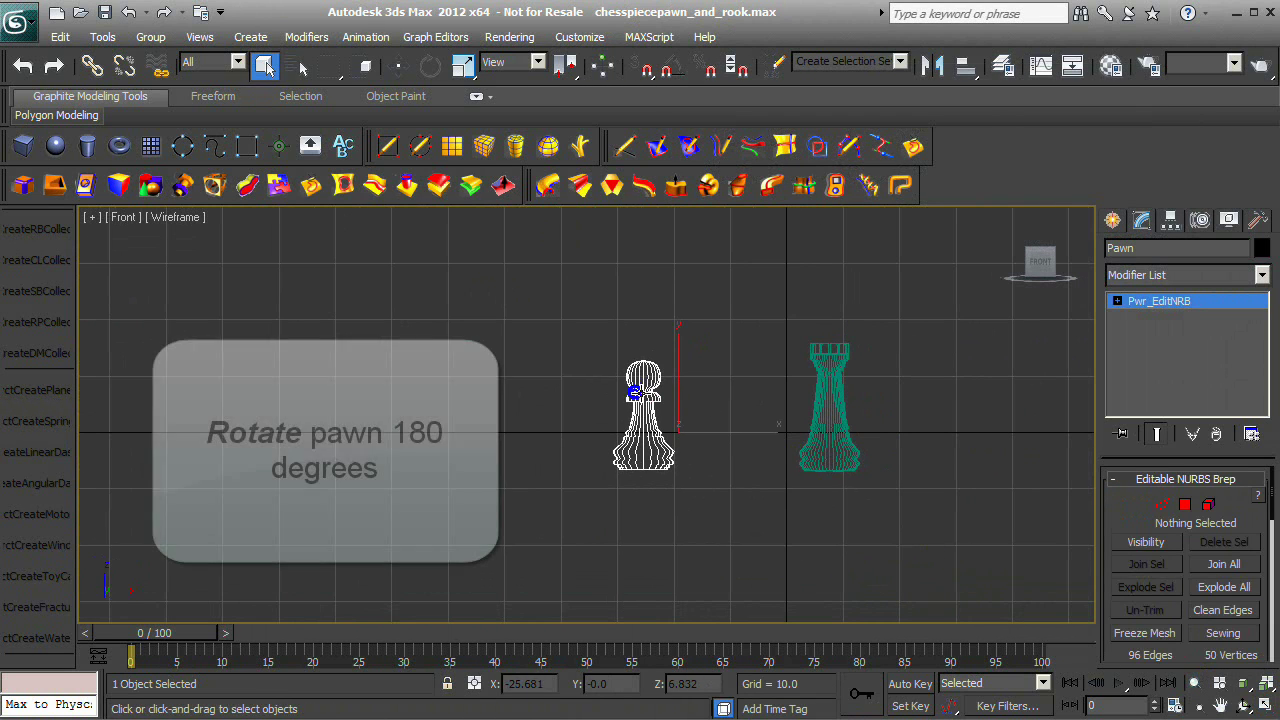
right_click(626, 400)
click(662, 424)
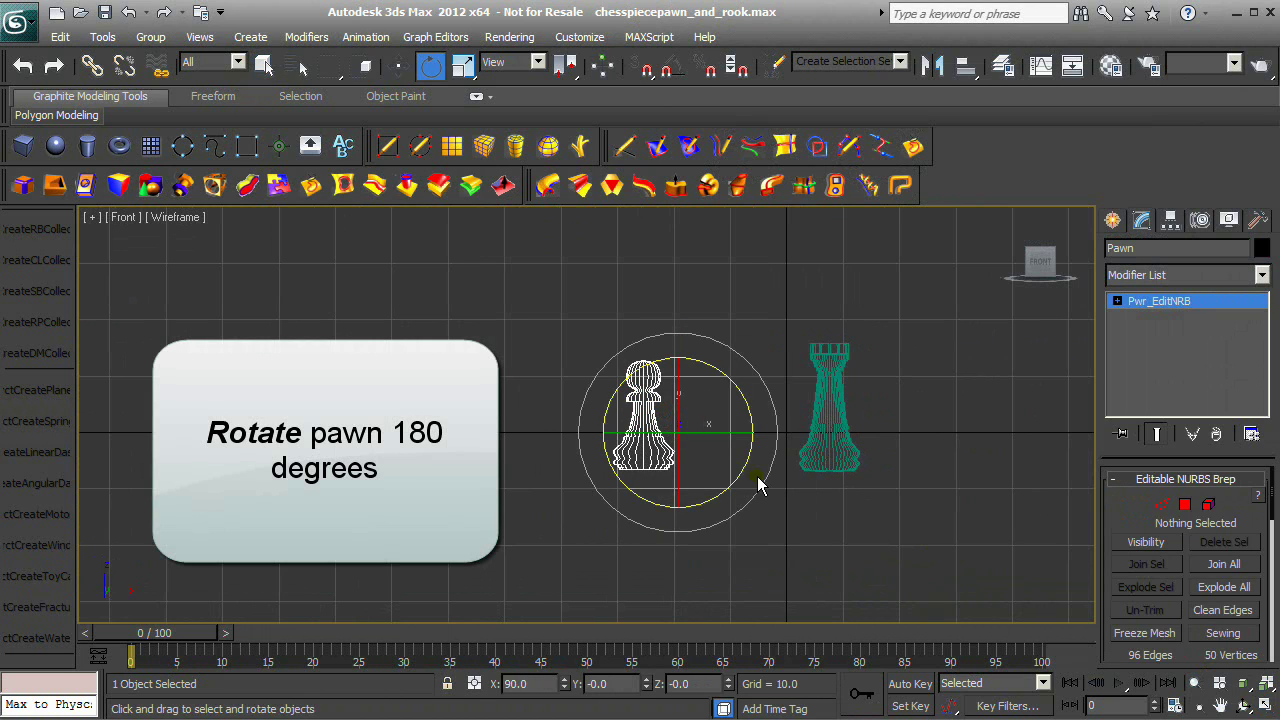
drag(746, 464, 720, 478)
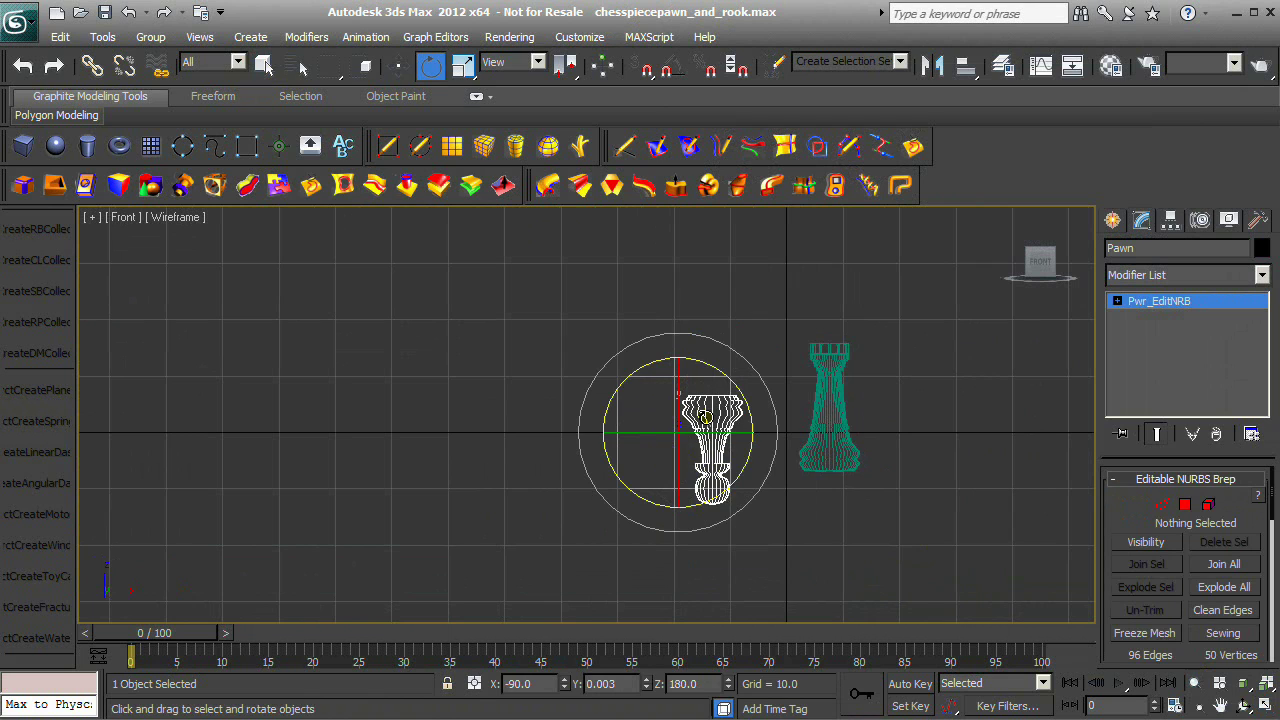
Move the upside-down pawn in the Front view to overlap the rook's upper part, centred on it horizontally, and activate the Left view.
right_click(705, 415)
click(718, 434)
drag(679, 382, 679, 312)
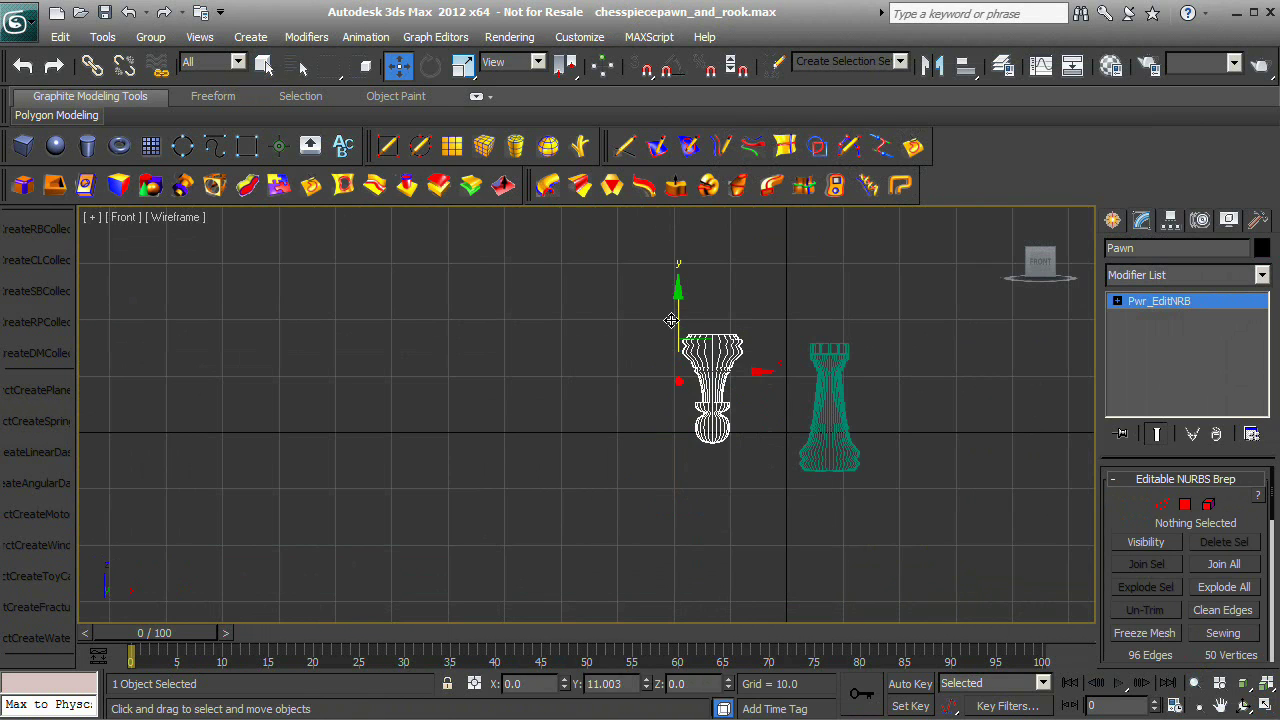
drag(730, 362, 847, 362)
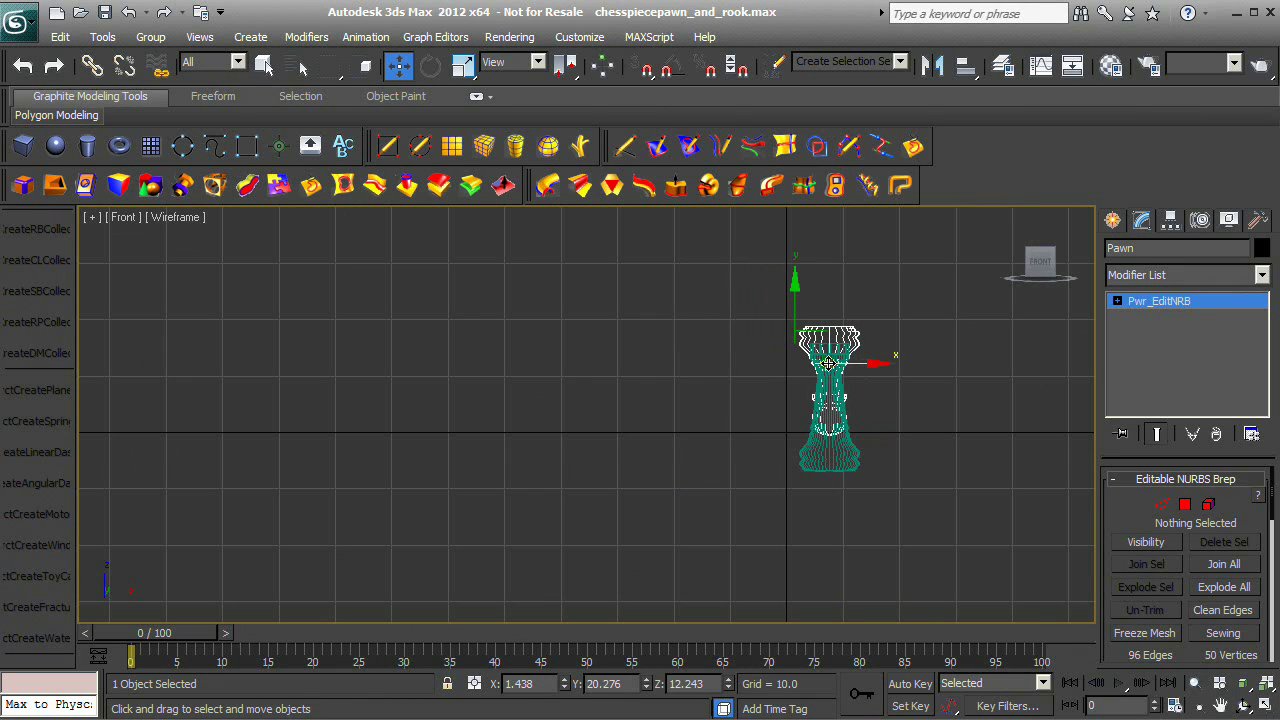
drag(798, 300, 801, 312)
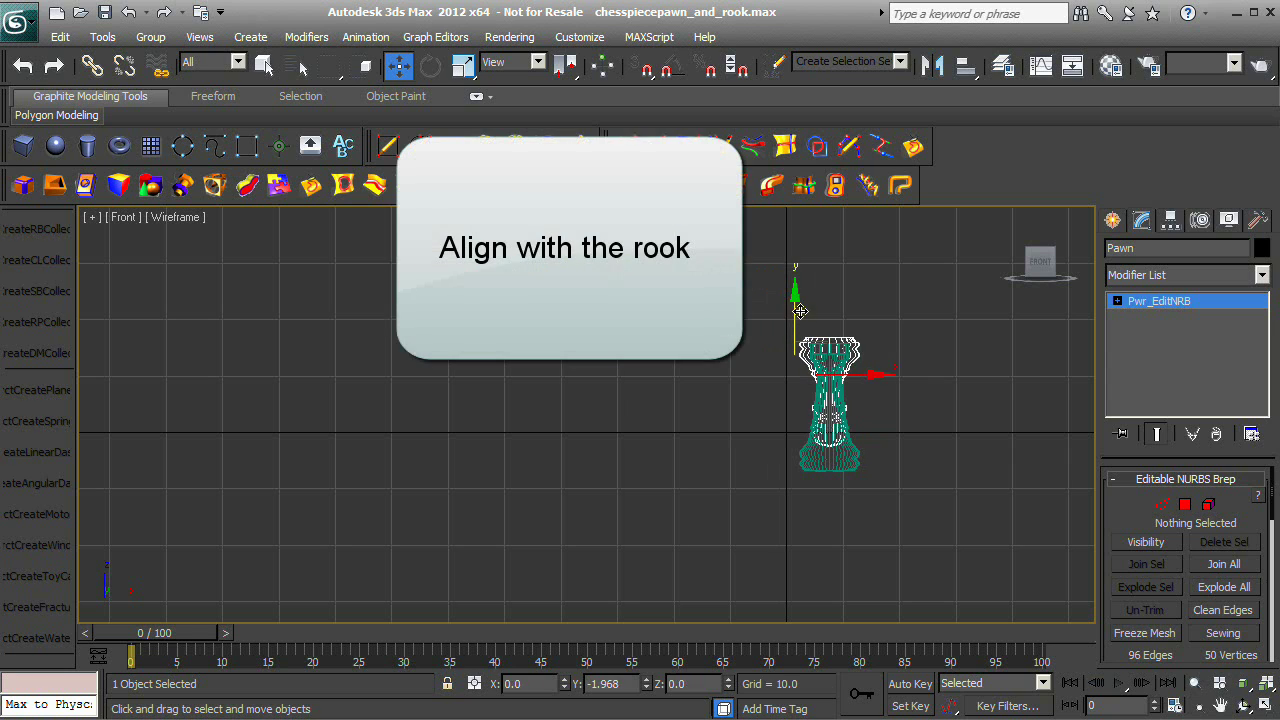
click(964, 480)
click(1268, 705)
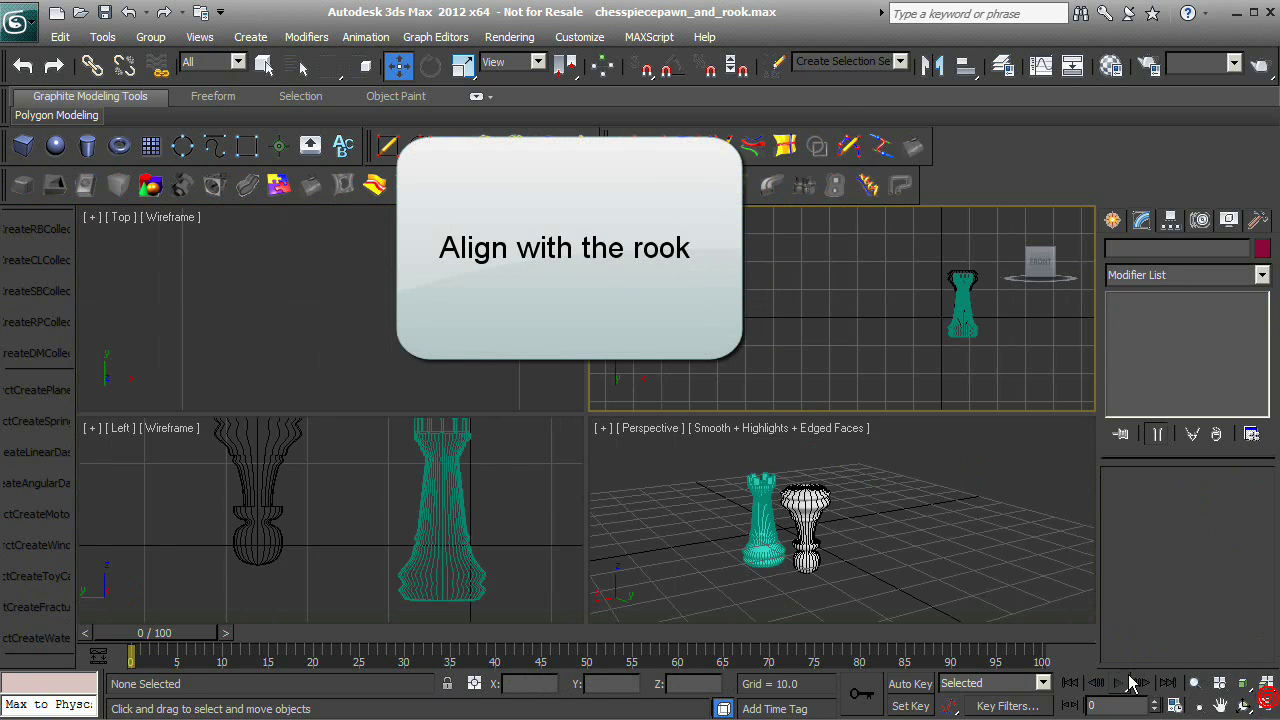
click(545, 500)
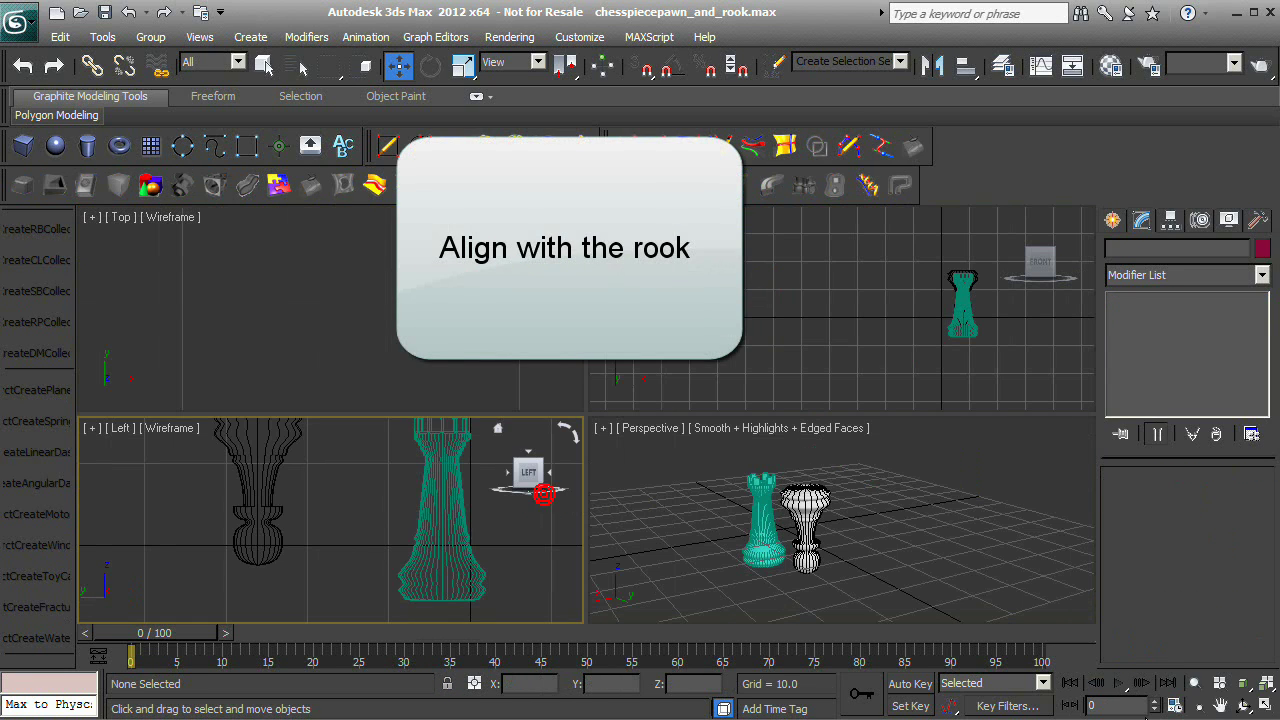
Move the upside-down pawn horizontally in the Left view about 22.7 units so it is centred on the rook.
click(1265, 705)
scroll(640, 390, down, 5)
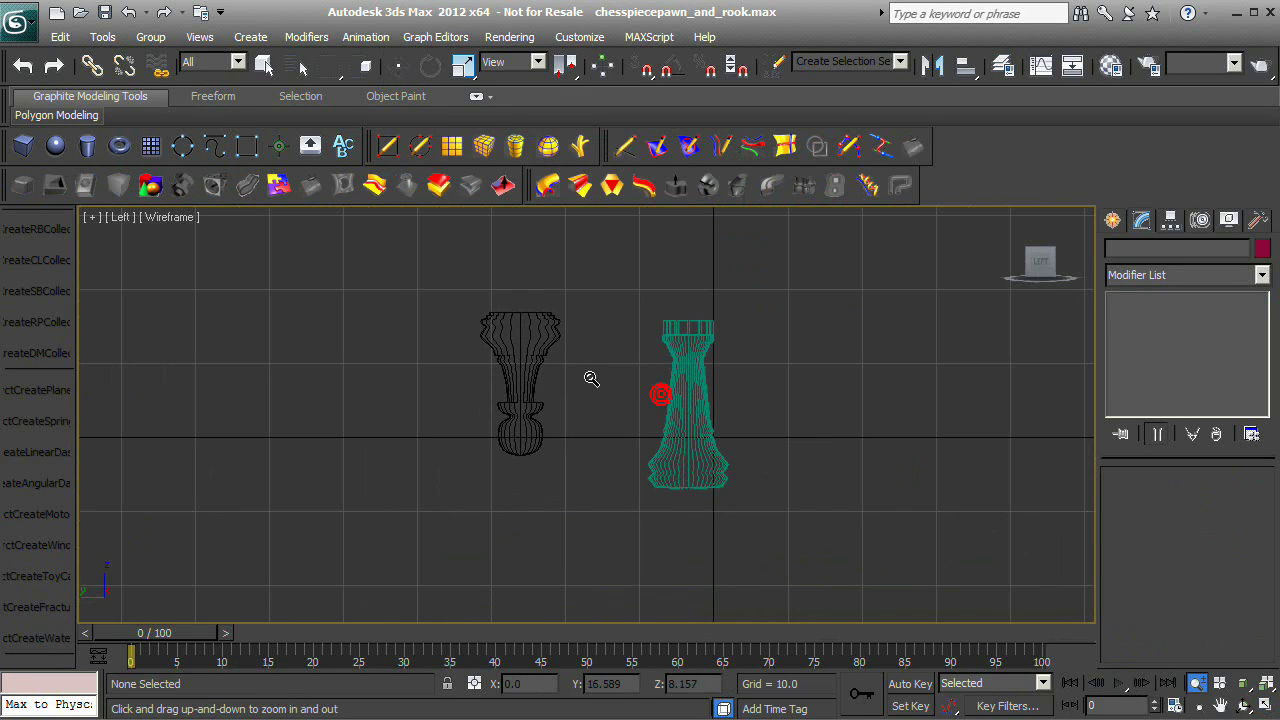
click(520, 330)
drag(608, 362, 776, 383)
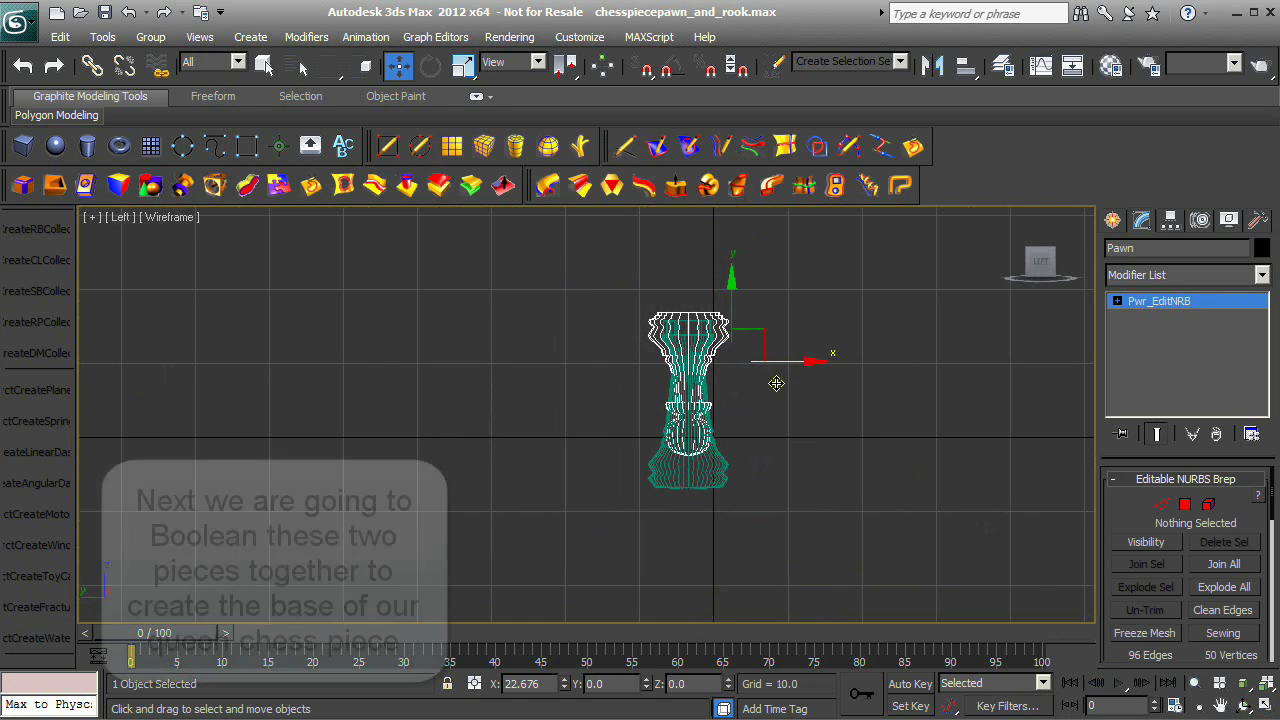
click(780, 428)
Unite the rook with the upside-down pawn using Power Boolean with the operation set to Union.
click(1266, 706)
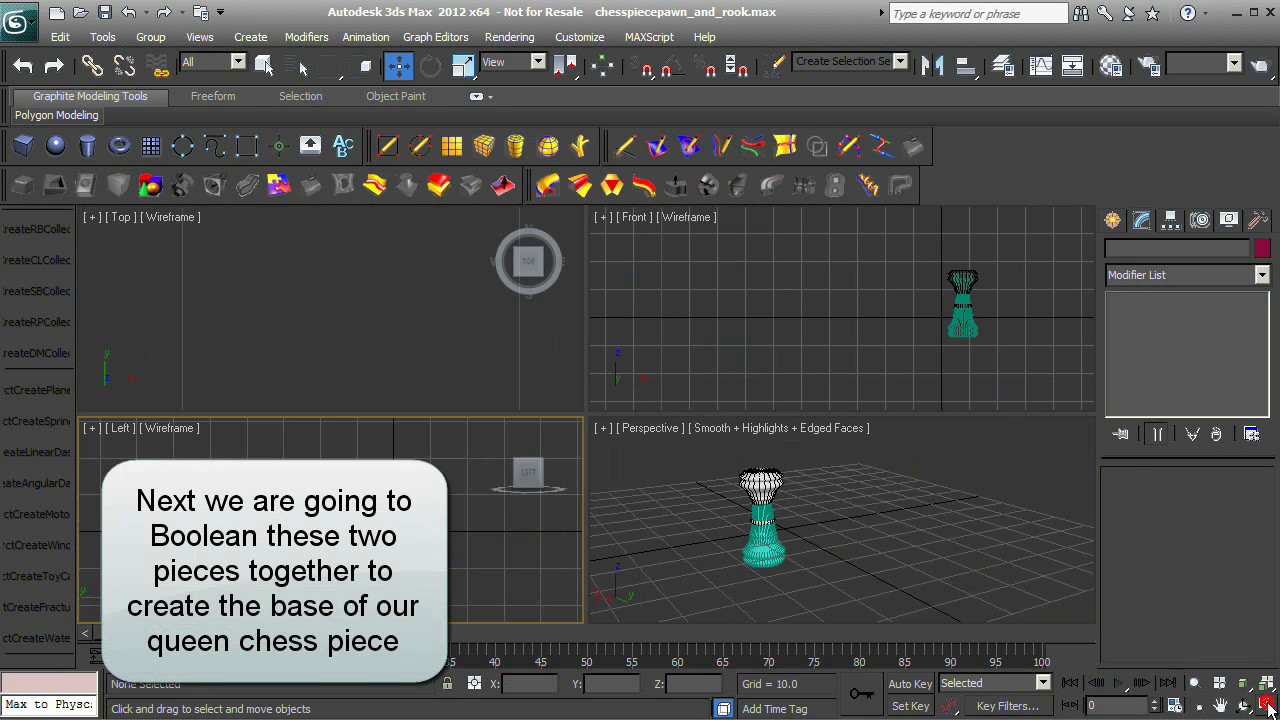
click(934, 535)
click(1262, 706)
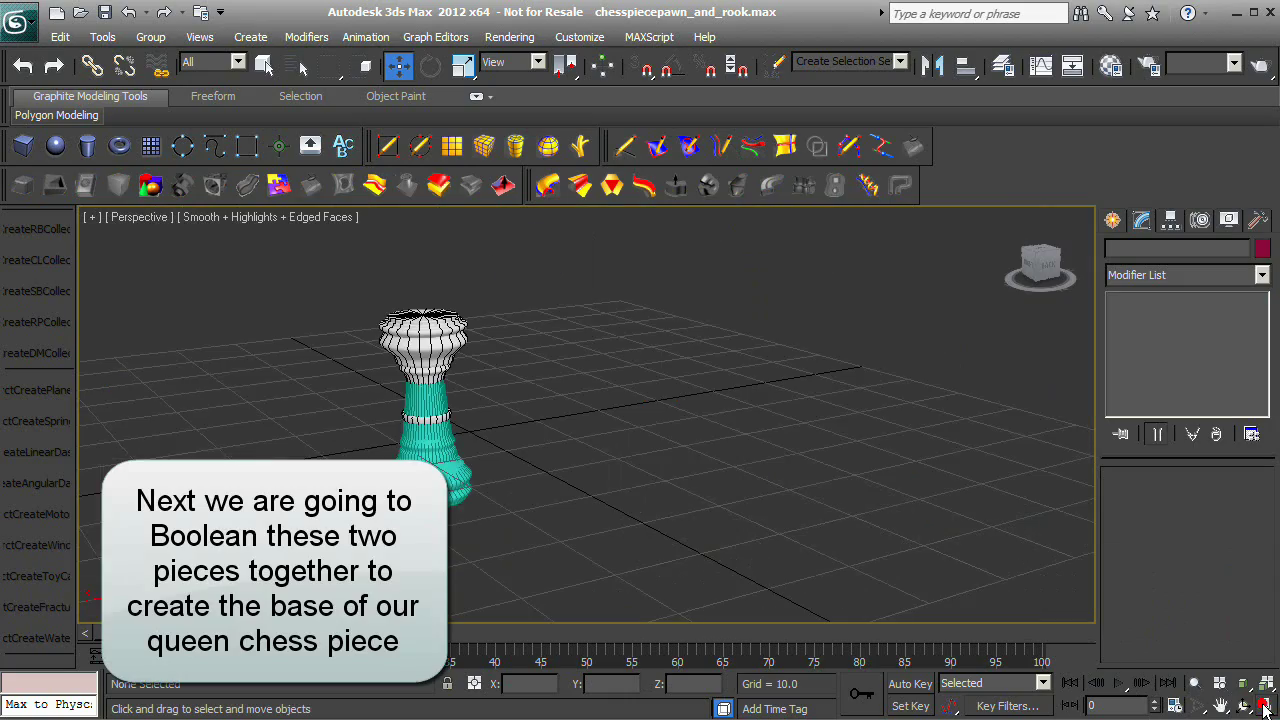
click(1244, 706)
drag(648, 434, 865, 416)
right_click(866, 414)
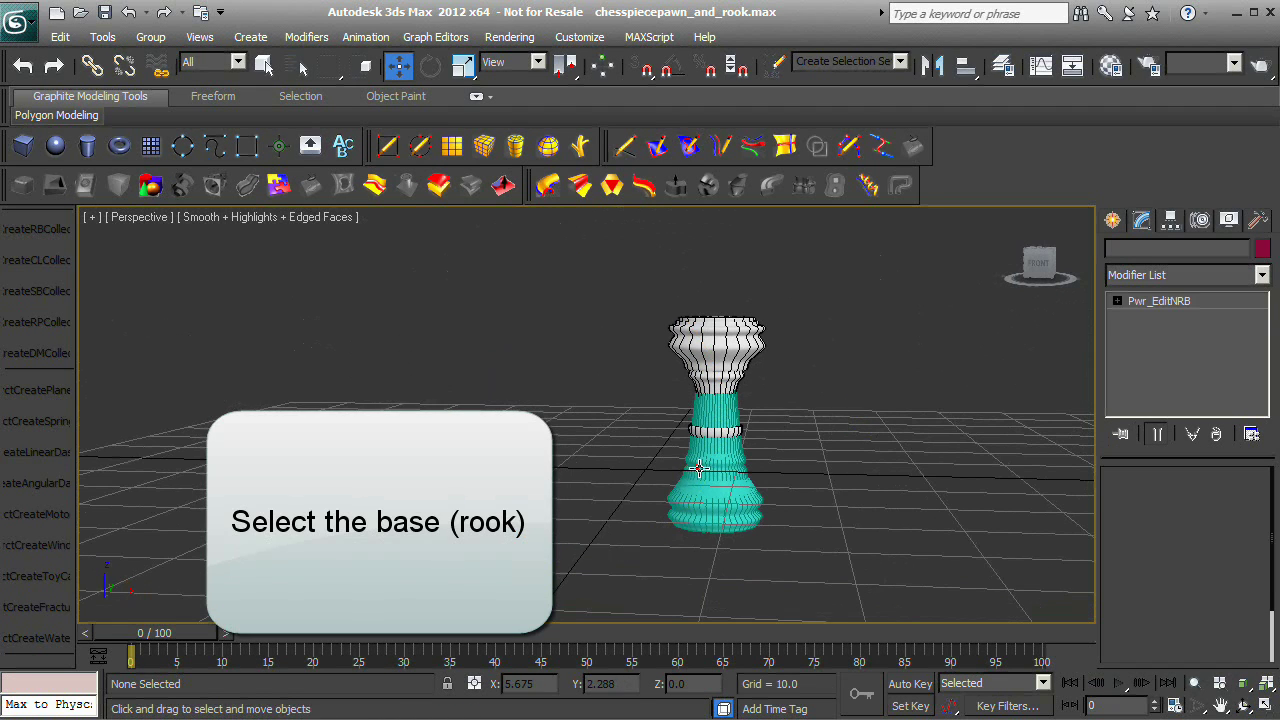
click(699, 468)
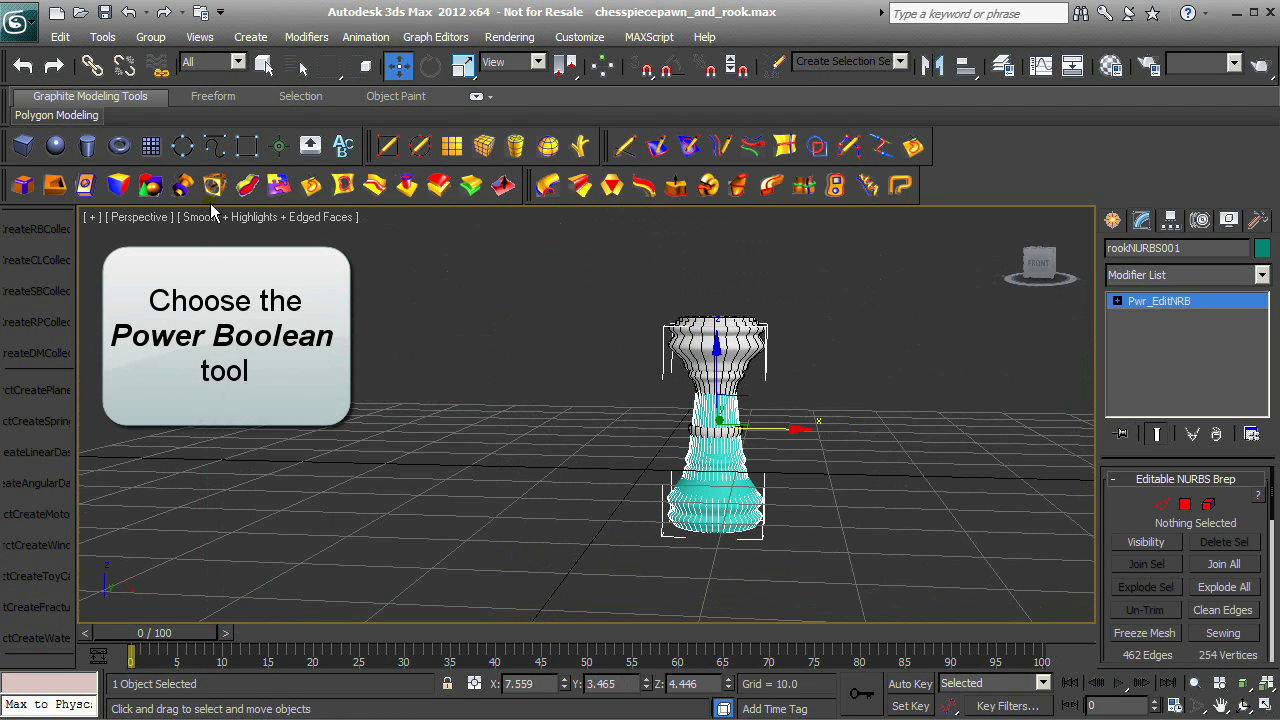
click(214, 186)
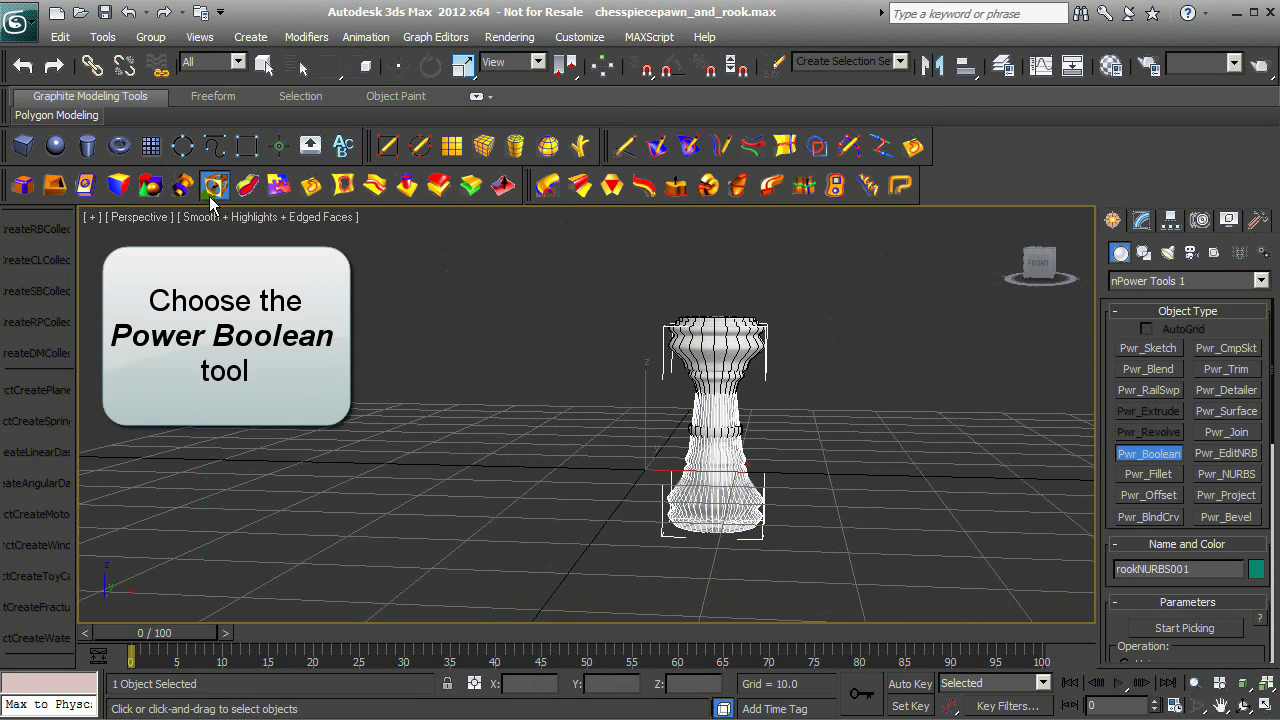
scroll(1120, 628, down, 5)
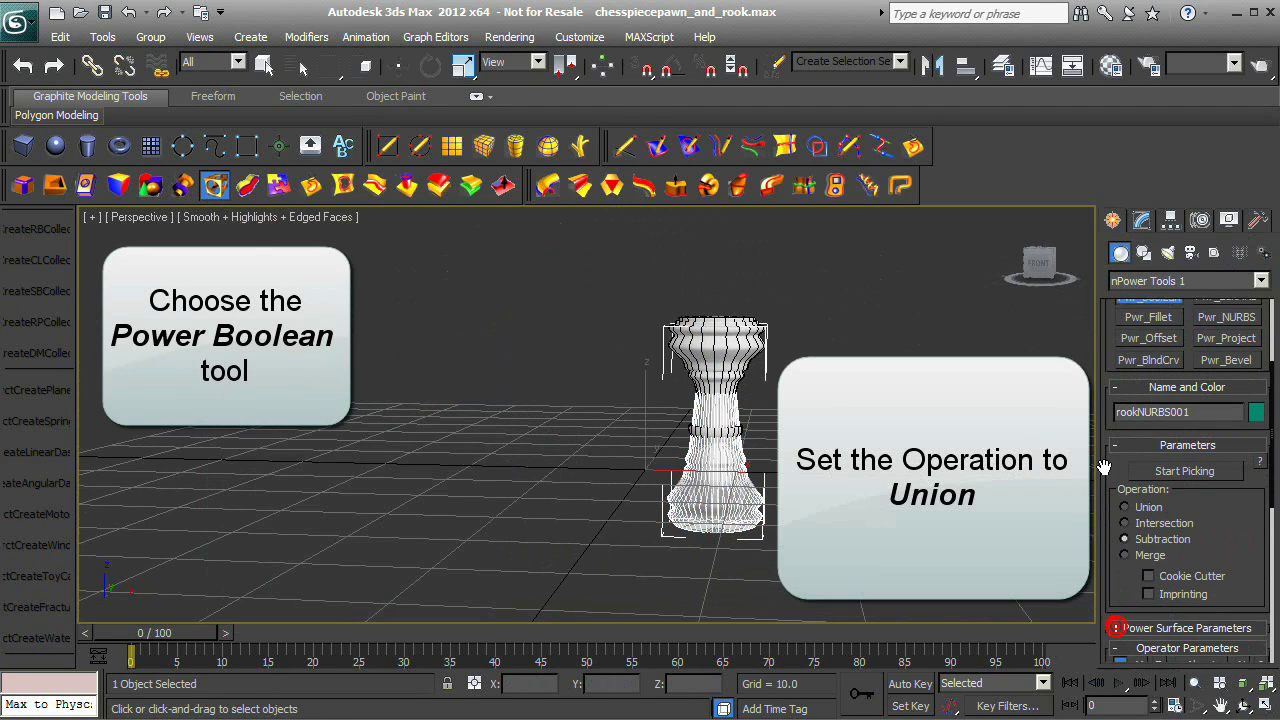
click(1130, 487)
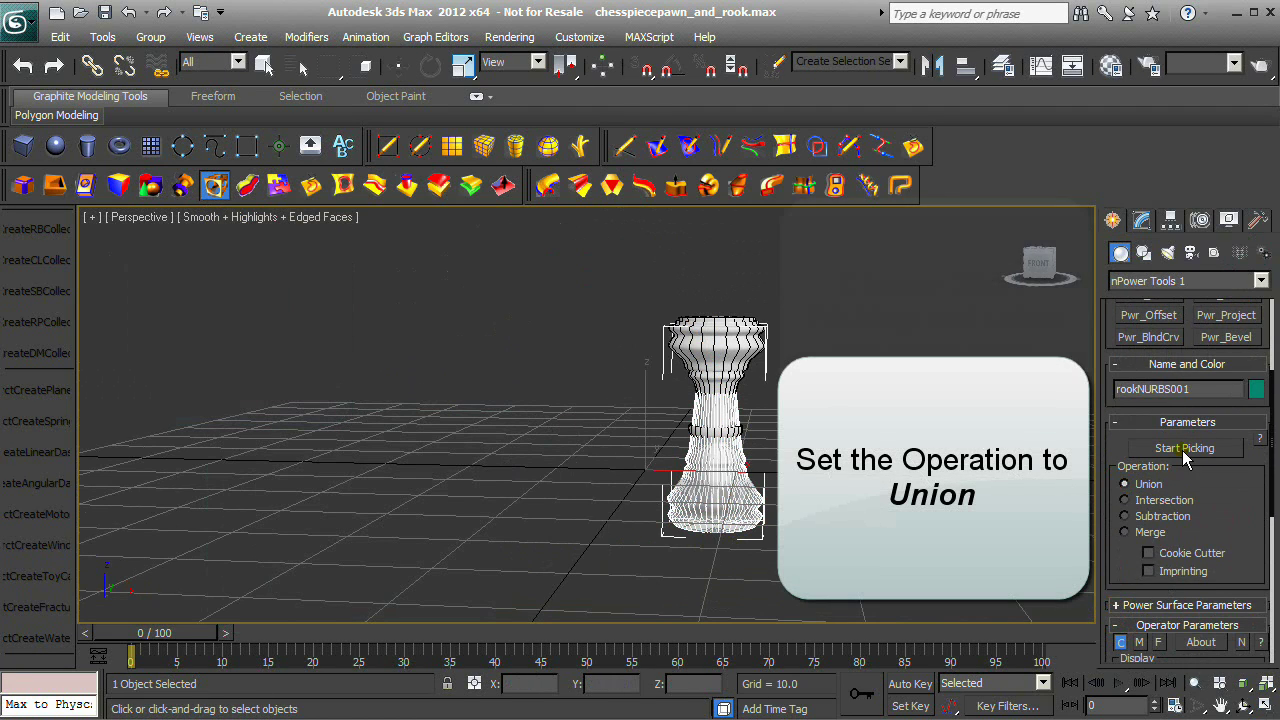
click(1185, 449)
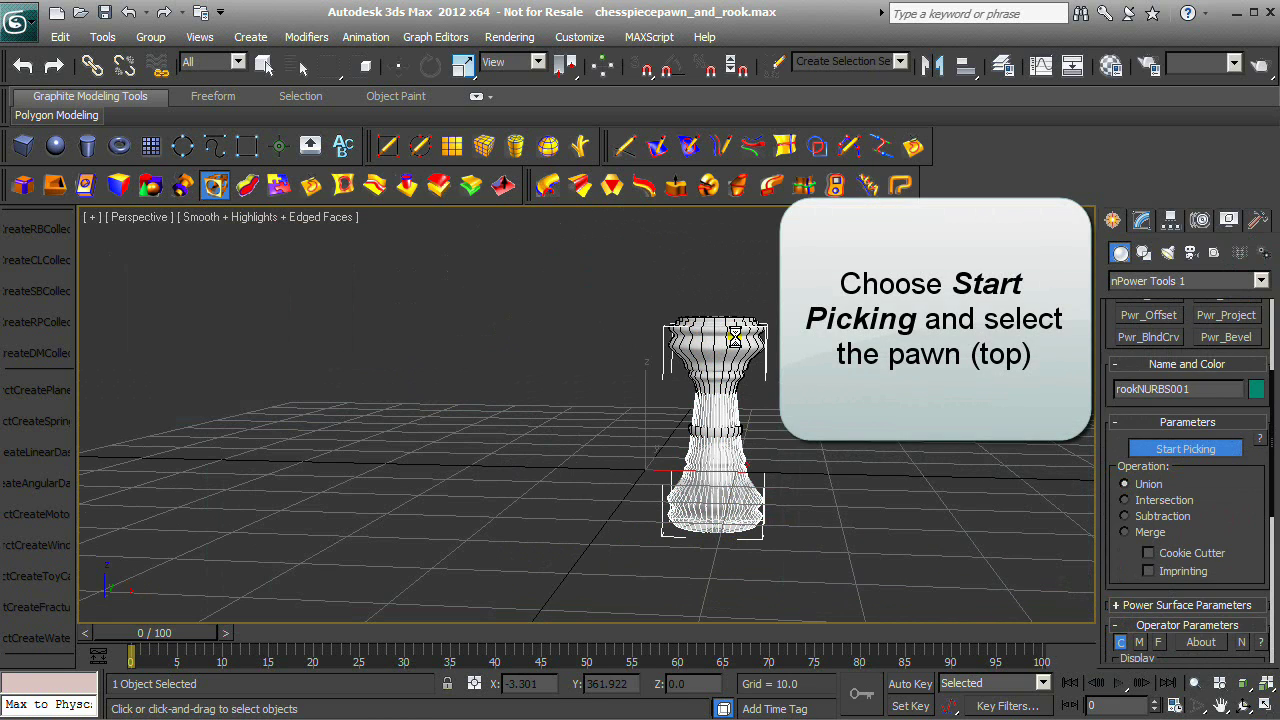
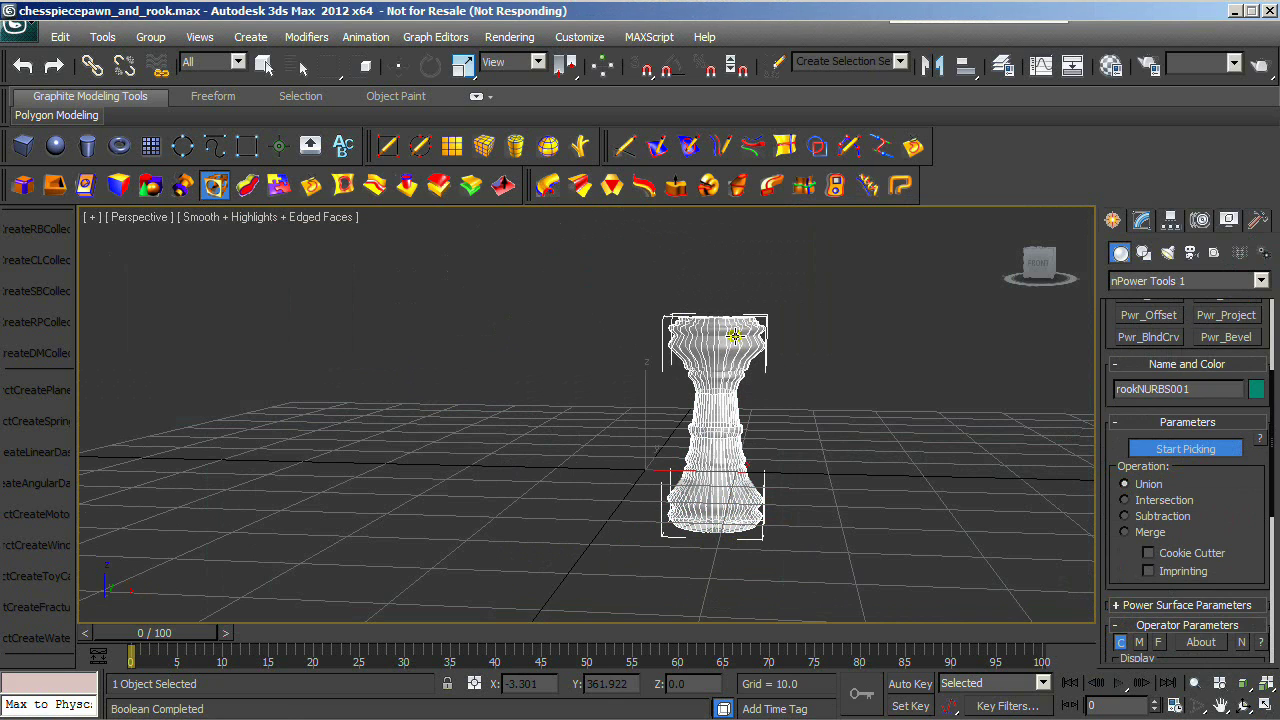
Scale the united piece vertically in the Front view to about 129% to lengthen it.
click(1266, 704)
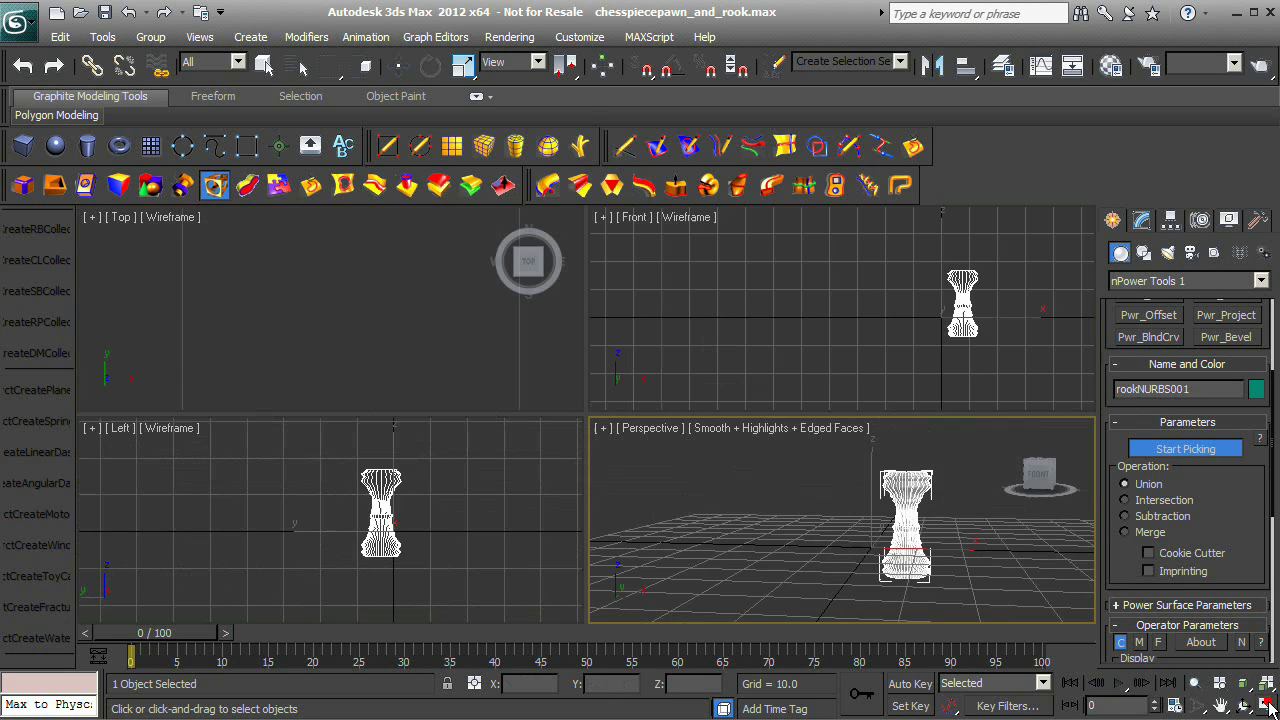
right_click(1040, 585)
key(w)
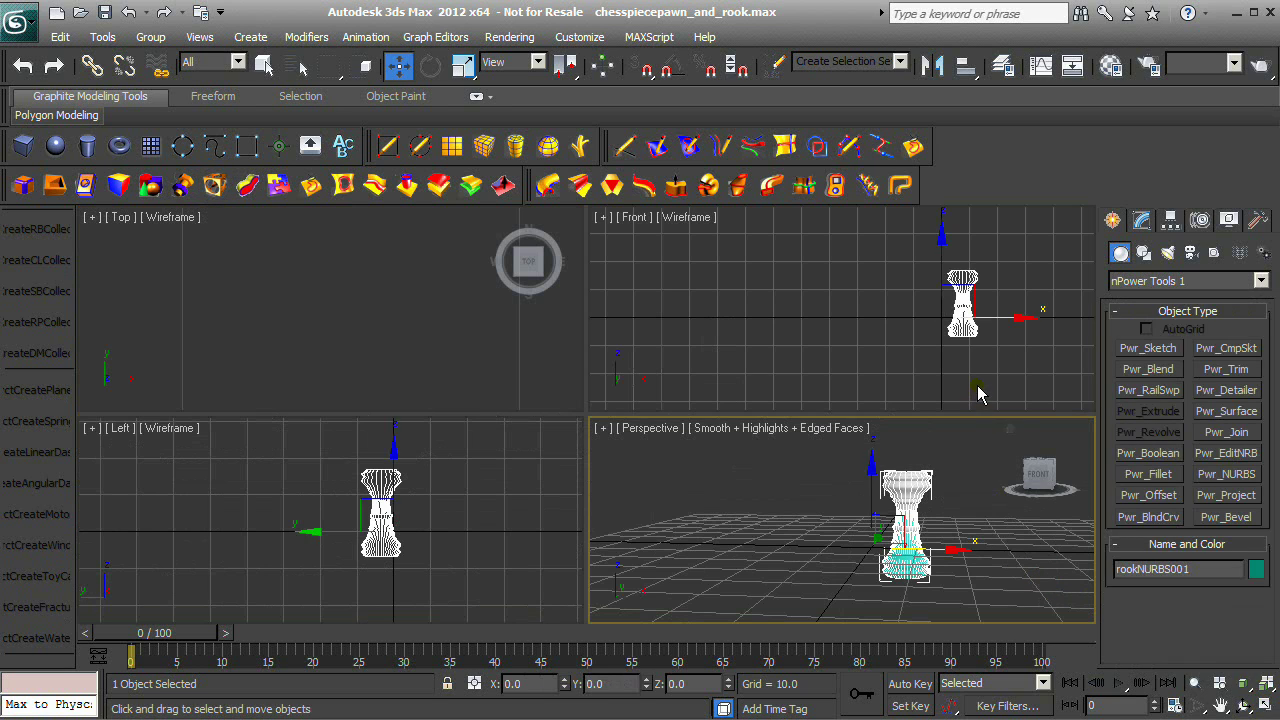
middle_drag(978, 393, 811, 401)
right_click(794, 334)
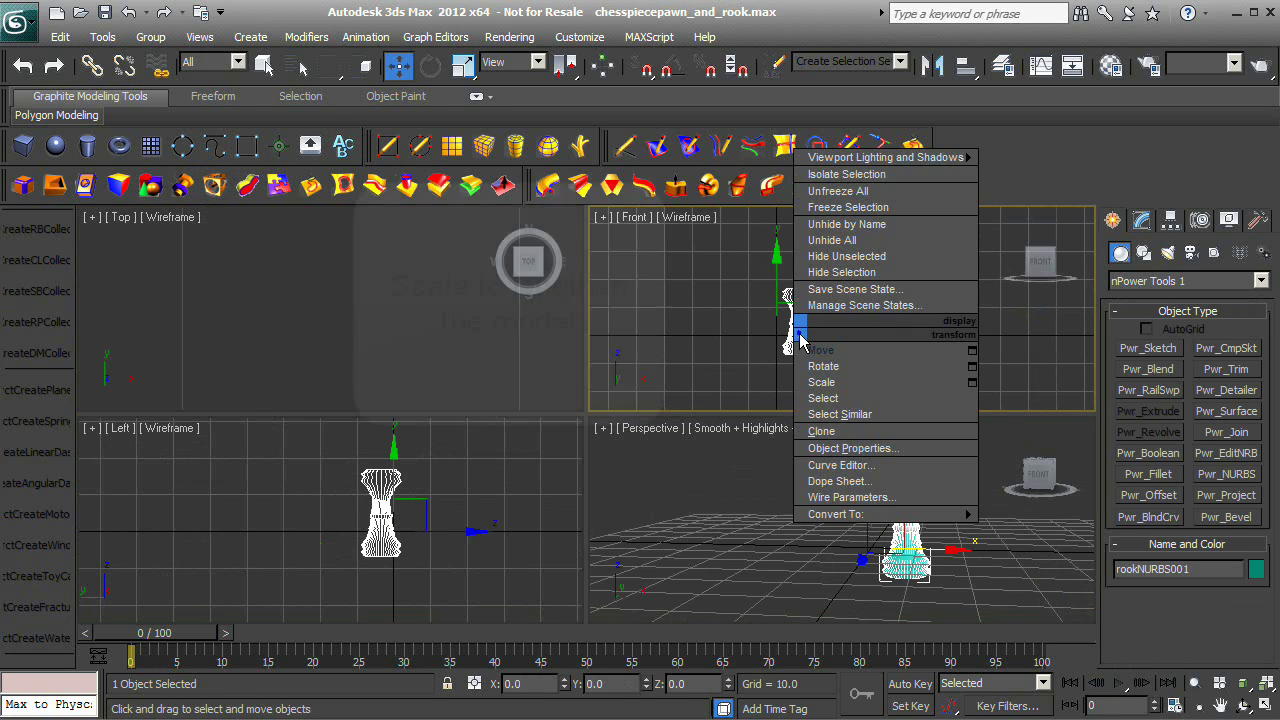
click(834, 388)
drag(774, 252, 774, 227)
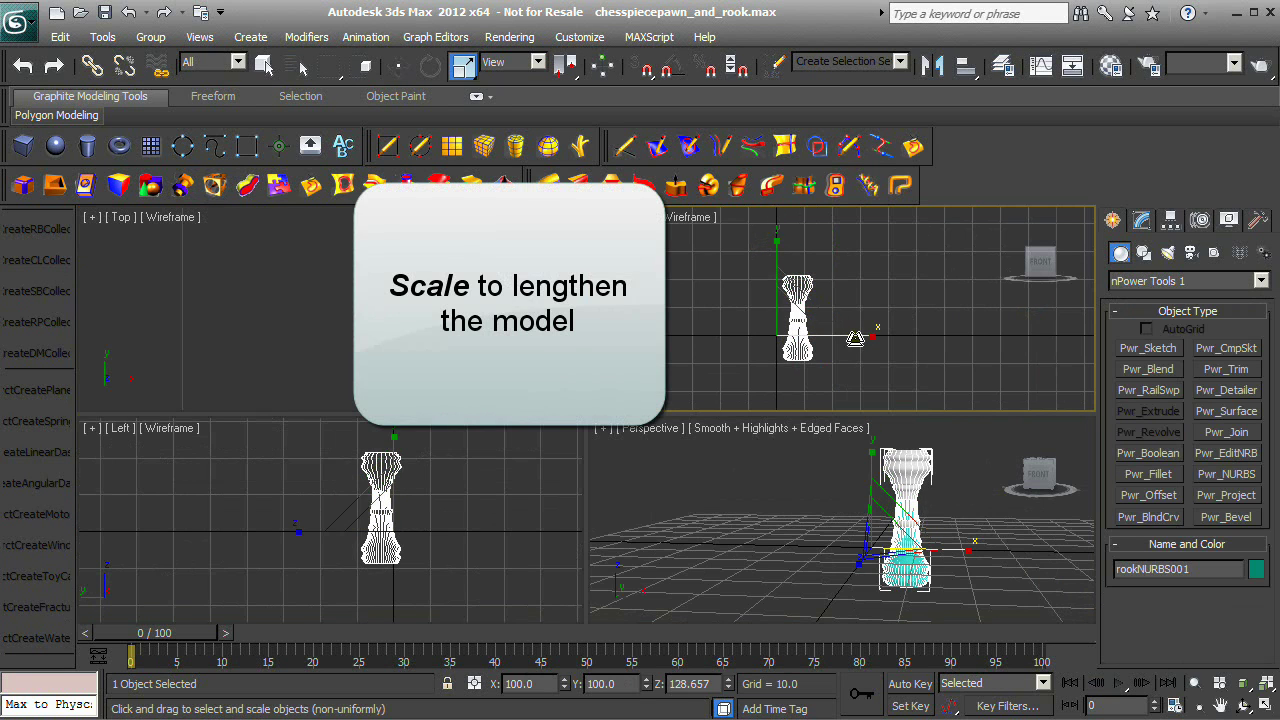
click(985, 487)
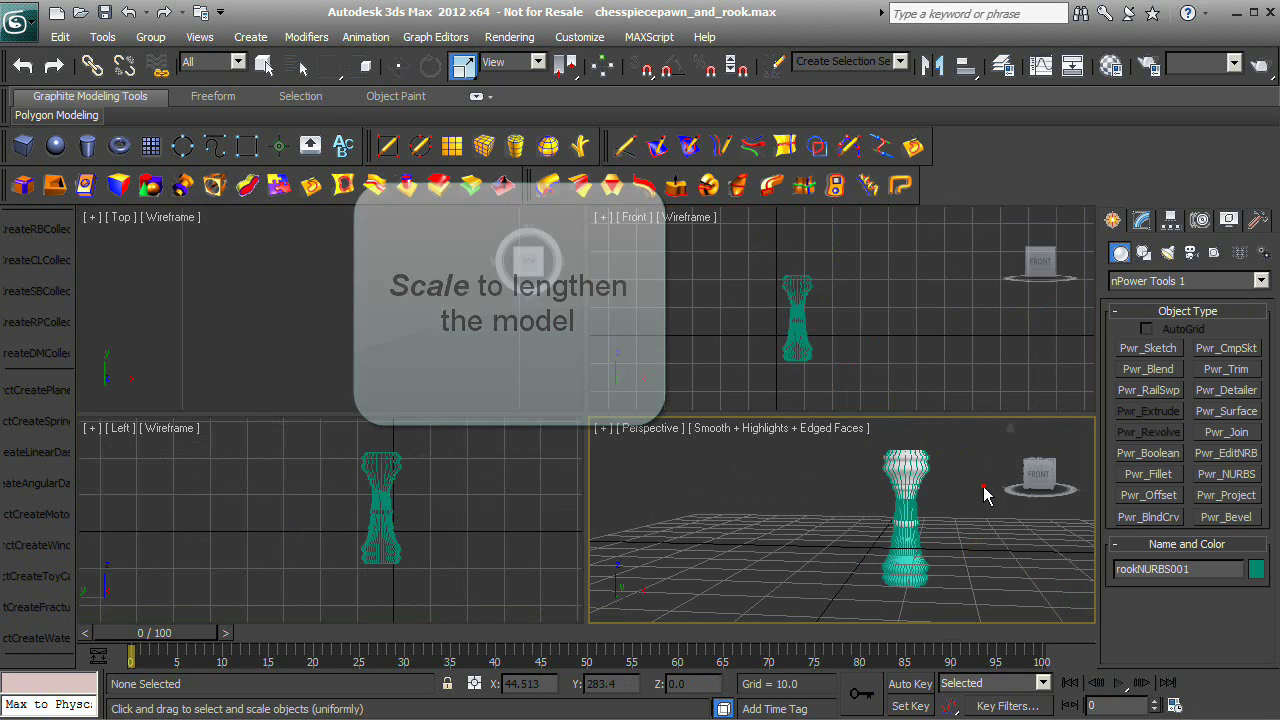
Create a standard sphere with a radius of about 2.7 beside the chess piece in the Top view.
drag(380, 260, 391, 346)
middle_drag(391, 346, 306, 251)
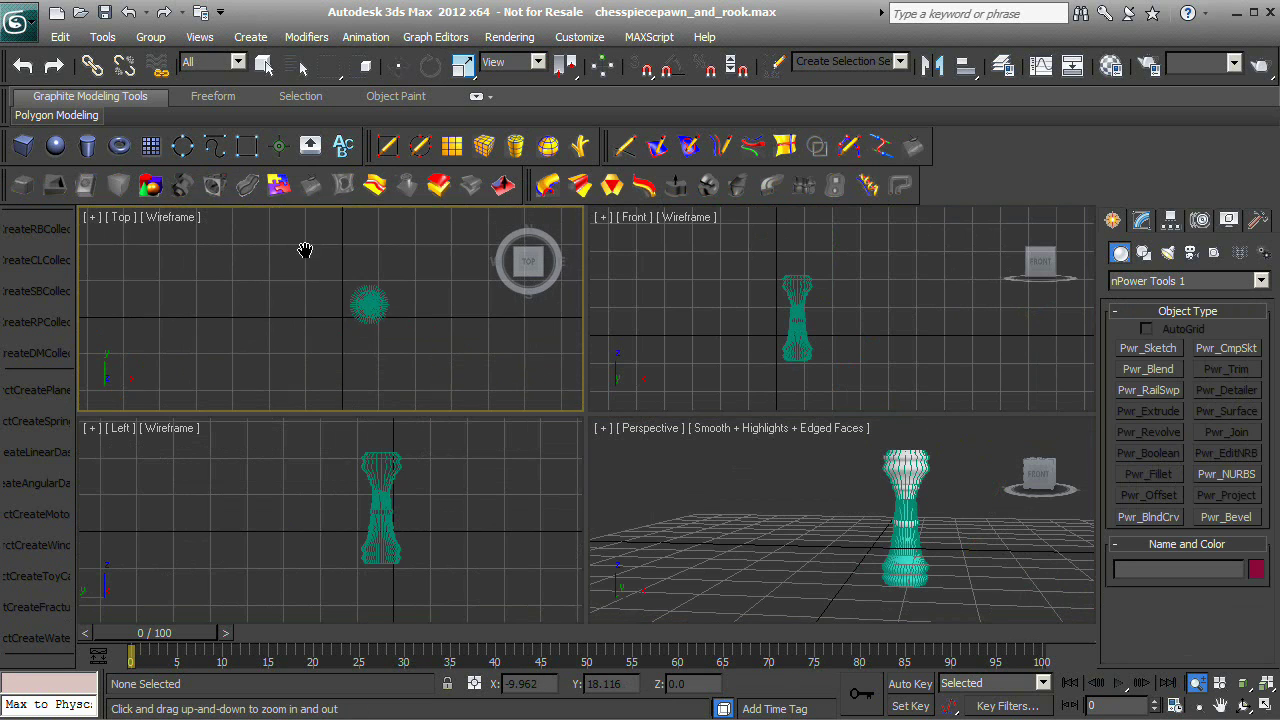
drag(349, 309, 313, 240)
middle_drag(366, 299, 322, 309)
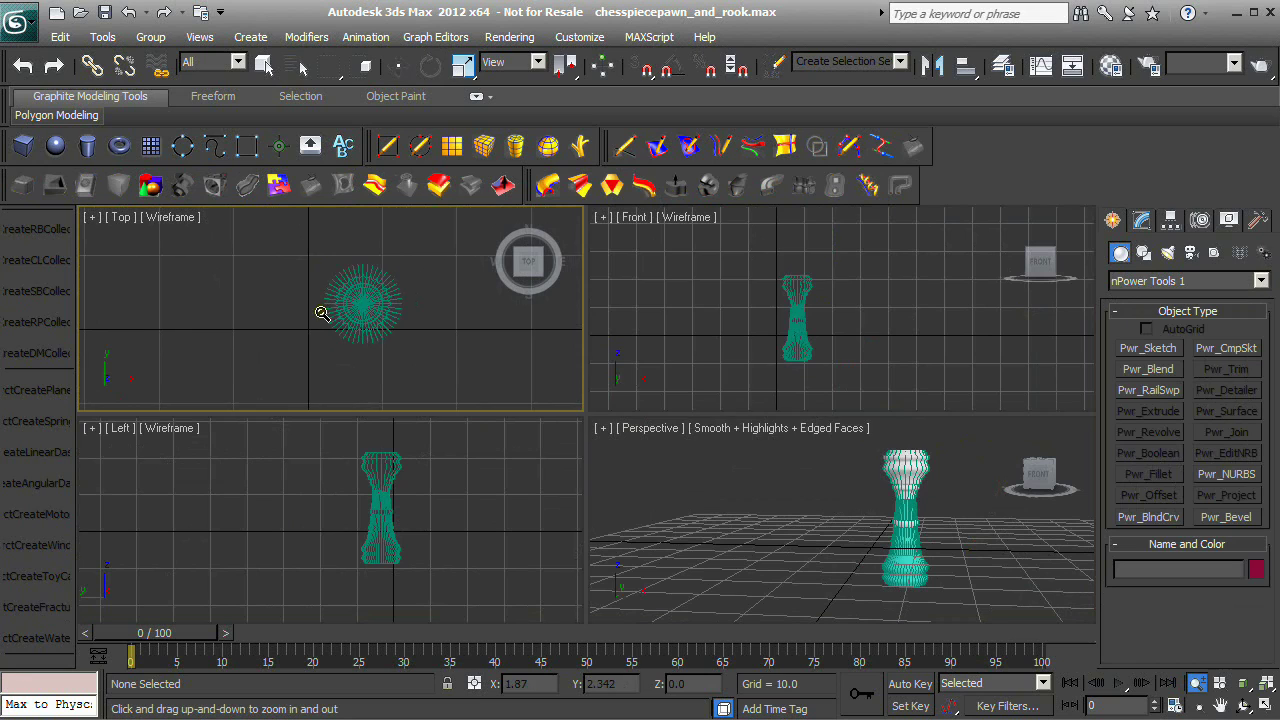
drag(322, 309, 300, 271)
click(55, 148)
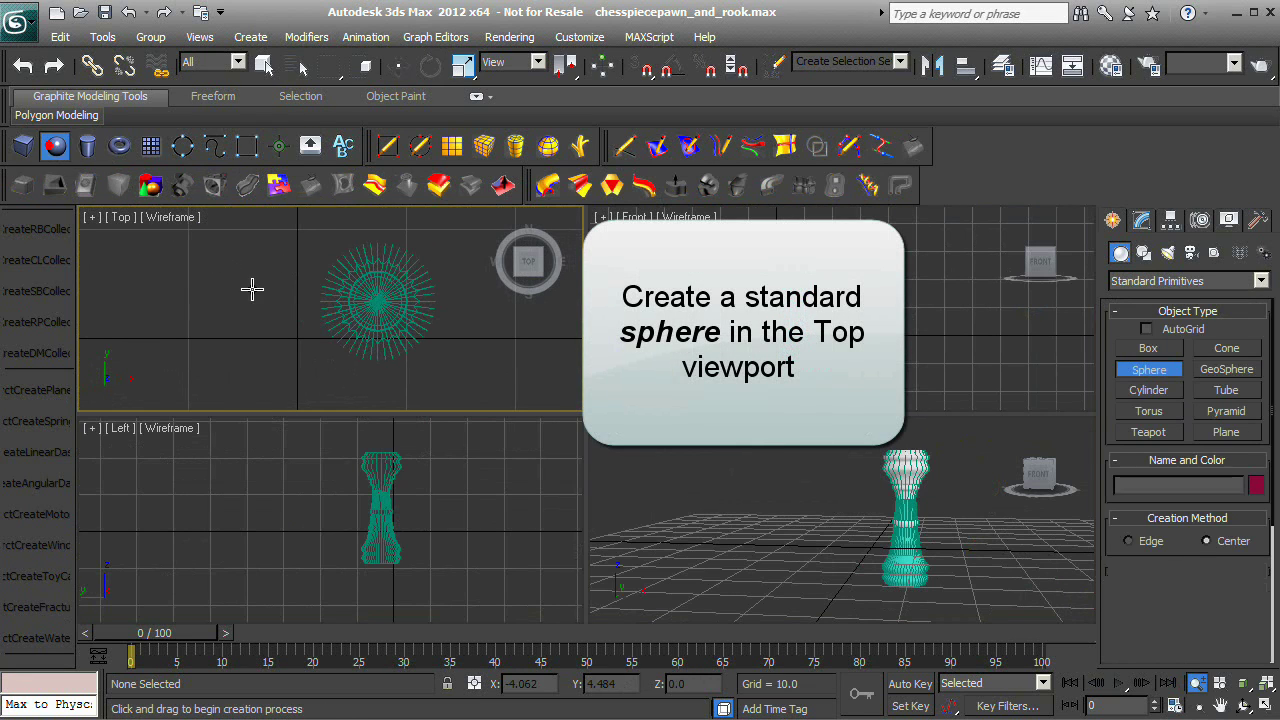
drag(250, 297, 271, 314)
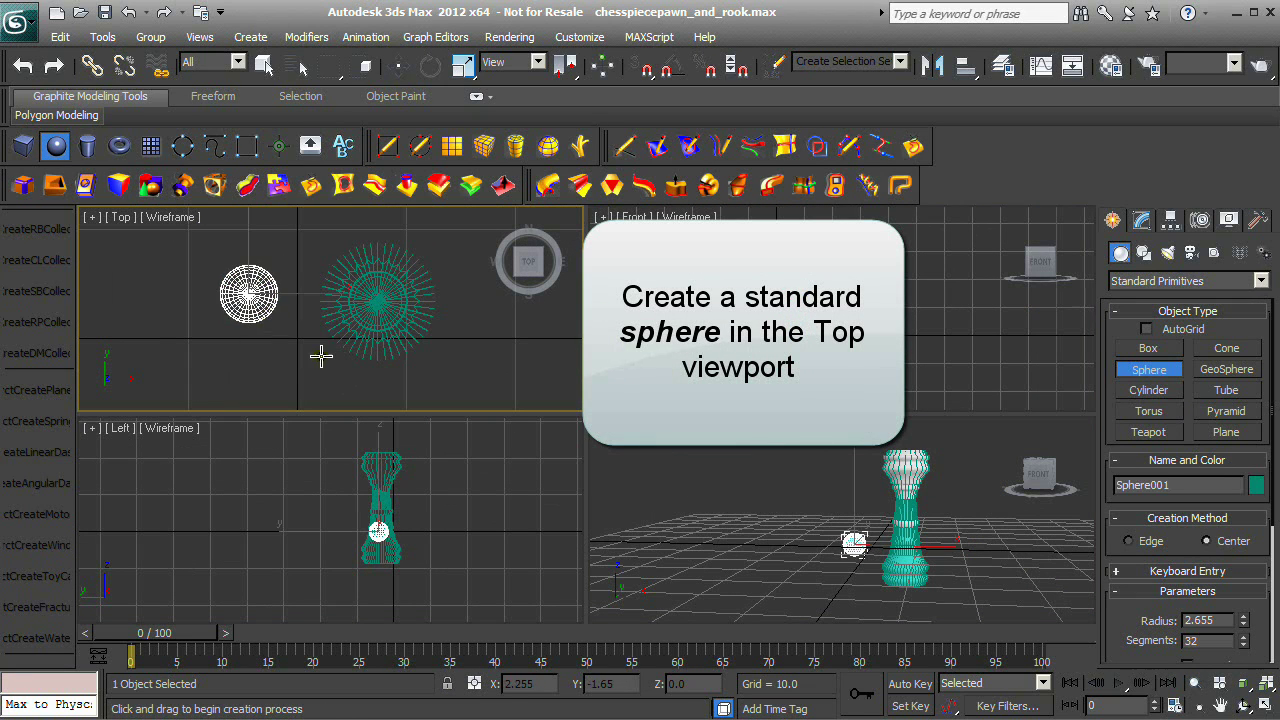
Centre the sphere over the queen piece in the Top view and raise it about 21.5 units in the Left view onto the piece's top.
click(403, 66)
drag(305, 293, 428, 304)
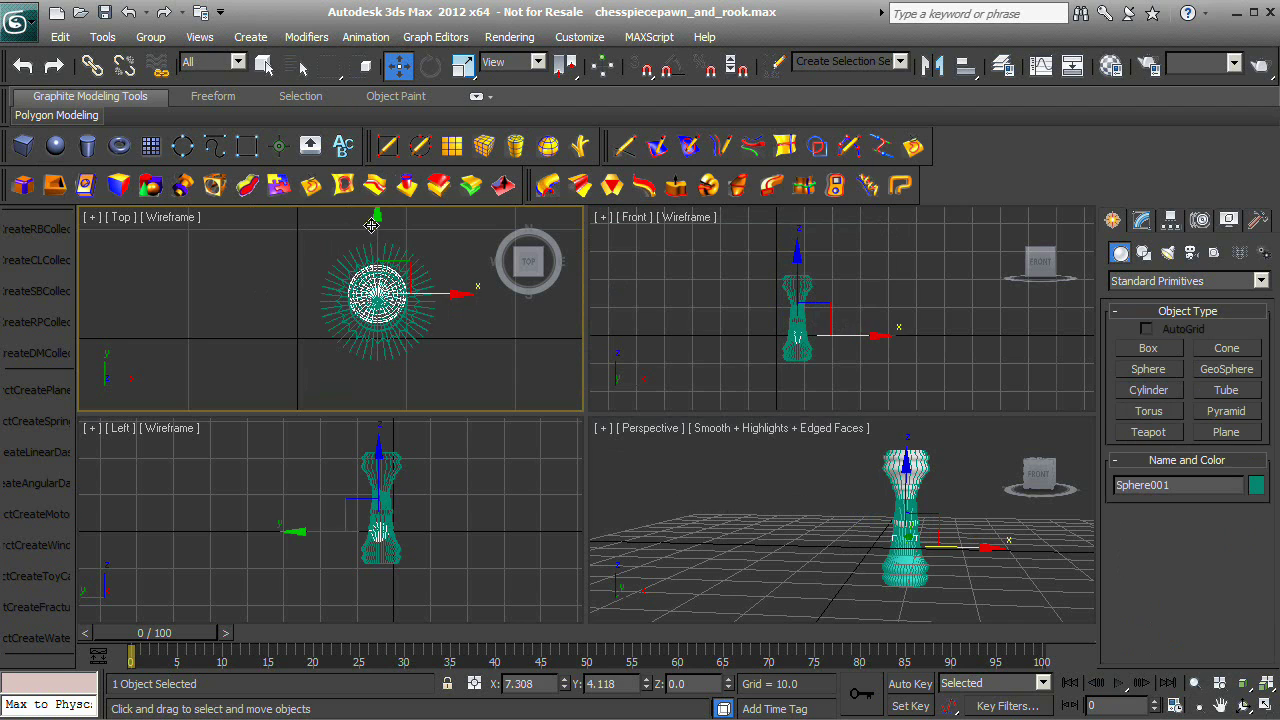
drag(371, 225, 382, 234)
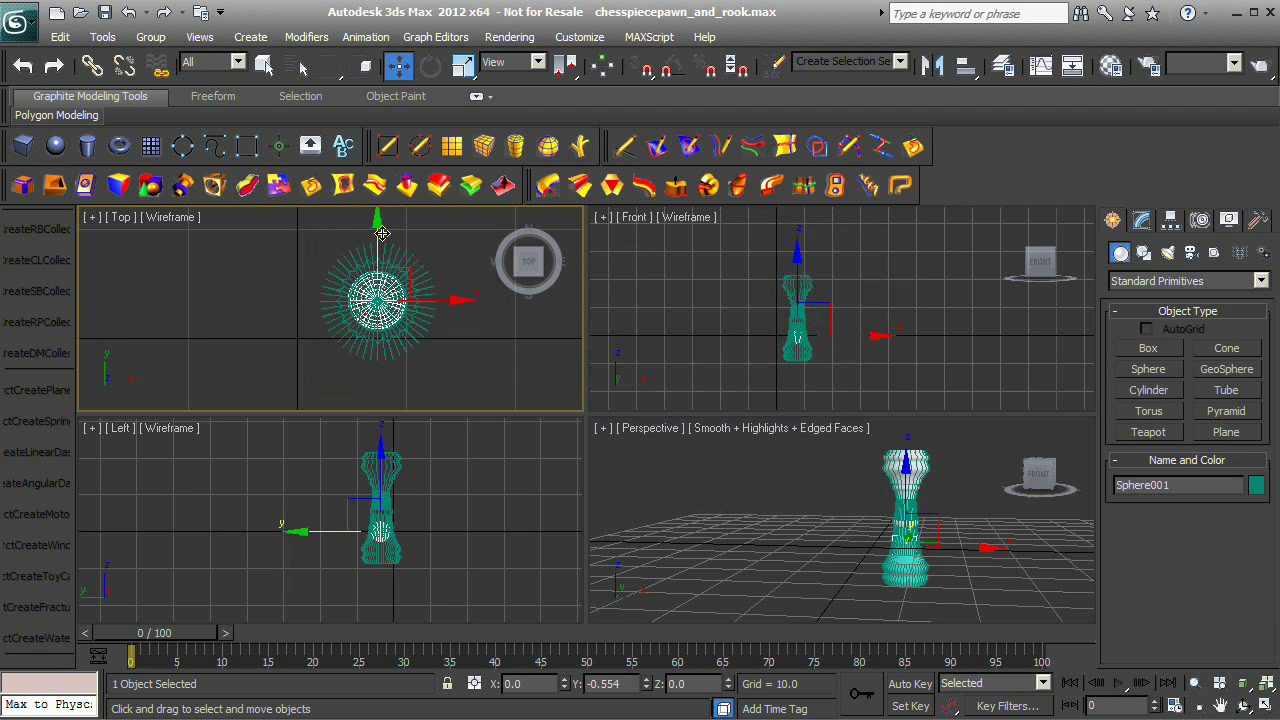
drag(438, 302, 441, 305)
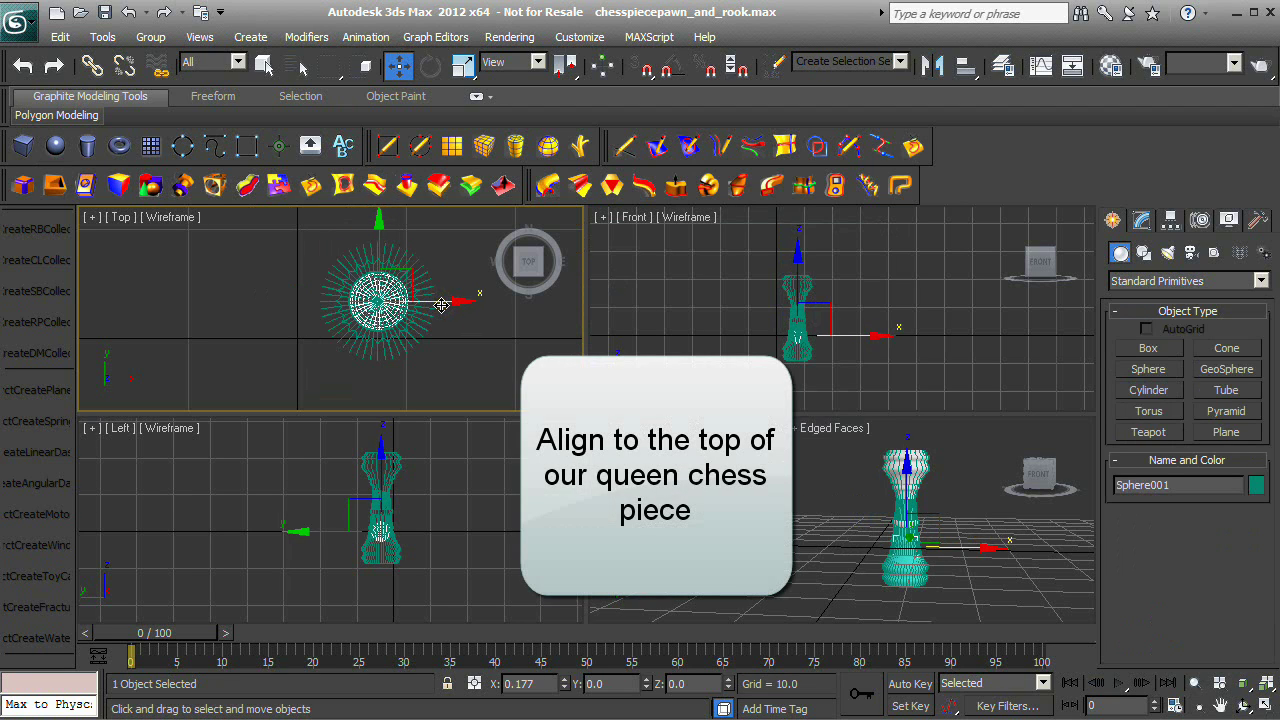
right_click(424, 525)
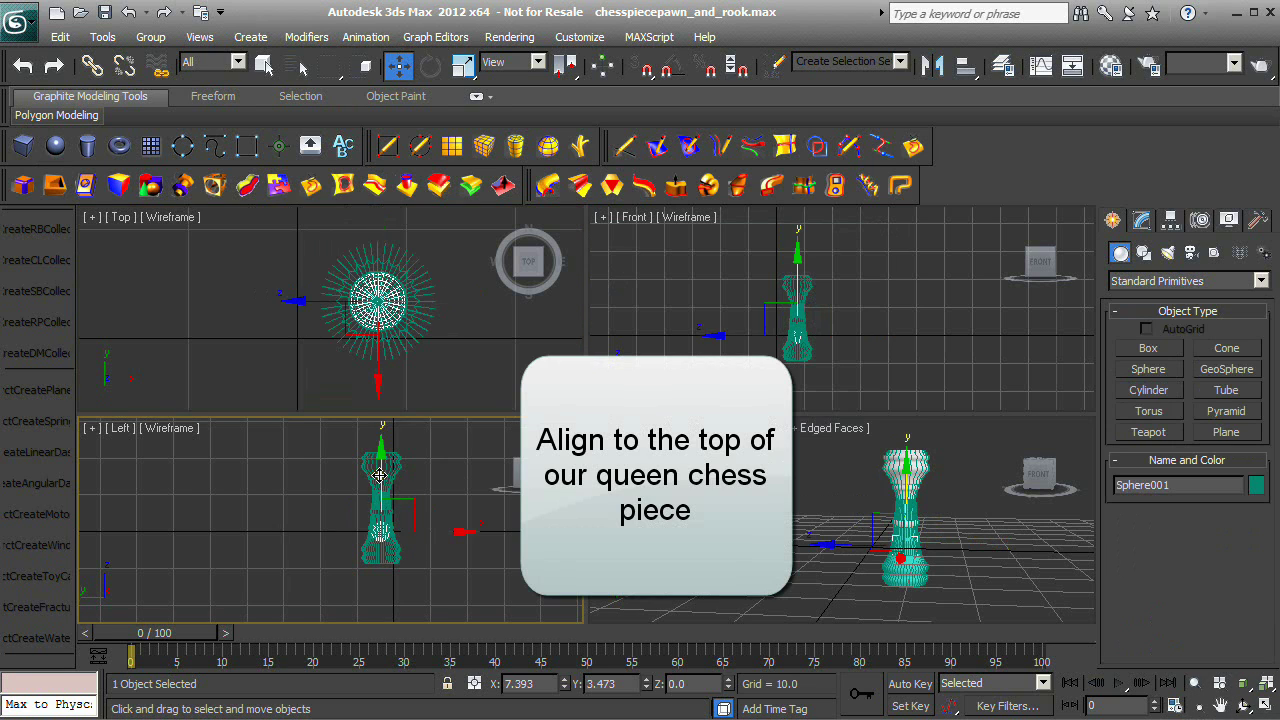
drag(380, 476, 370, 397)
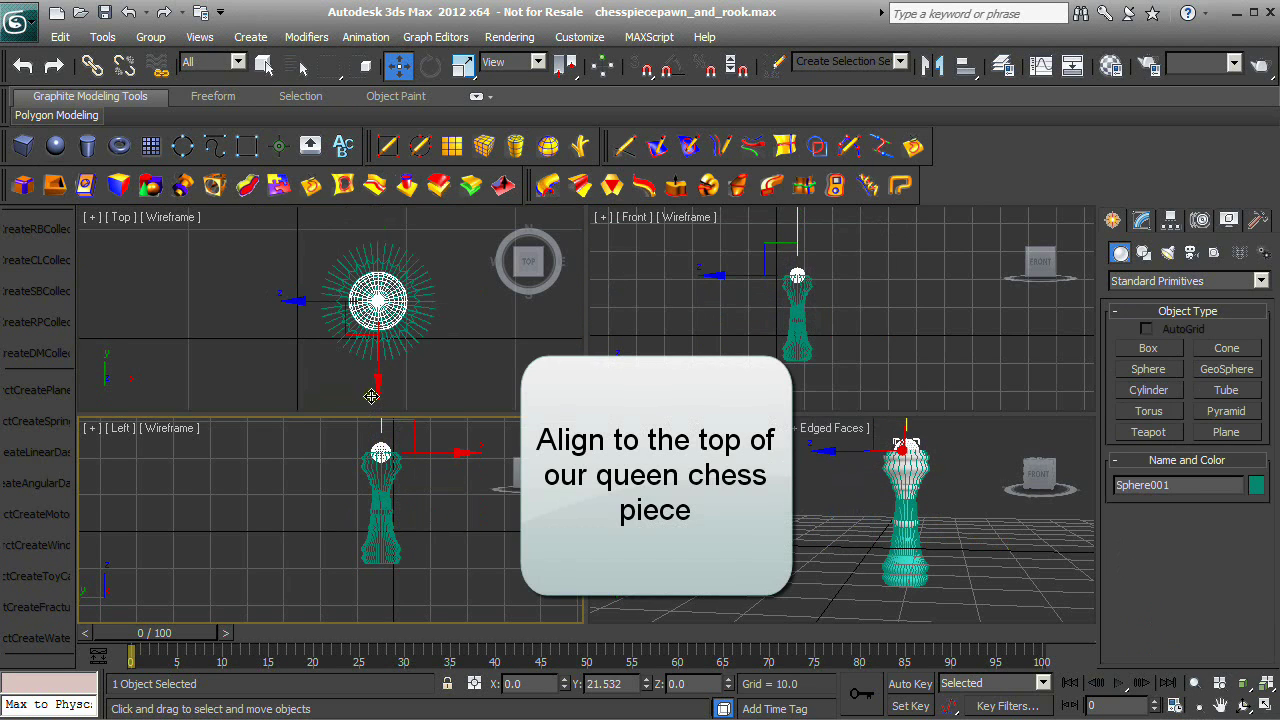
click(1062, 612)
Unite the queen's base with the sphere on its top using Power Boolean with the operation set to Union.
click(1263, 706)
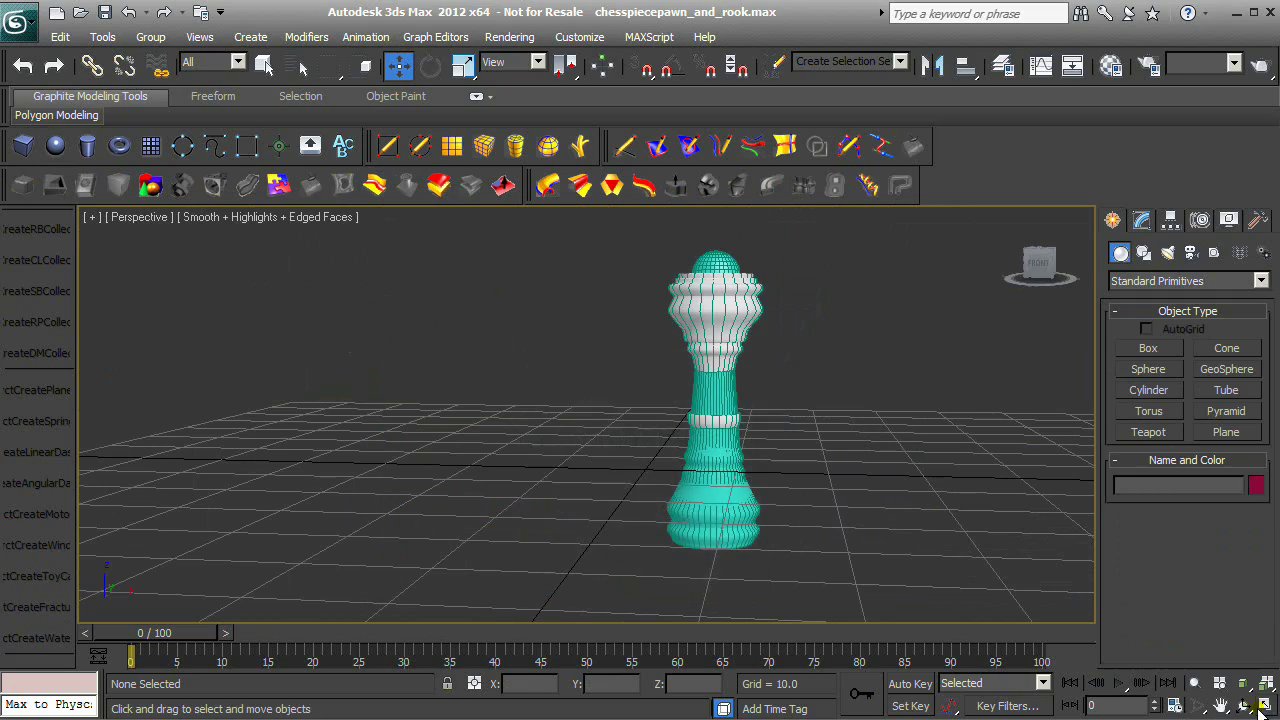
click(1244, 706)
mouse_move(621, 403)
mouse_down()
mouse_move(500, 422)
mouse_move(654, 423)
mouse_move(654, 400)
mouse_move(636, 405)
mouse_up()
key(w)
click(722, 318)
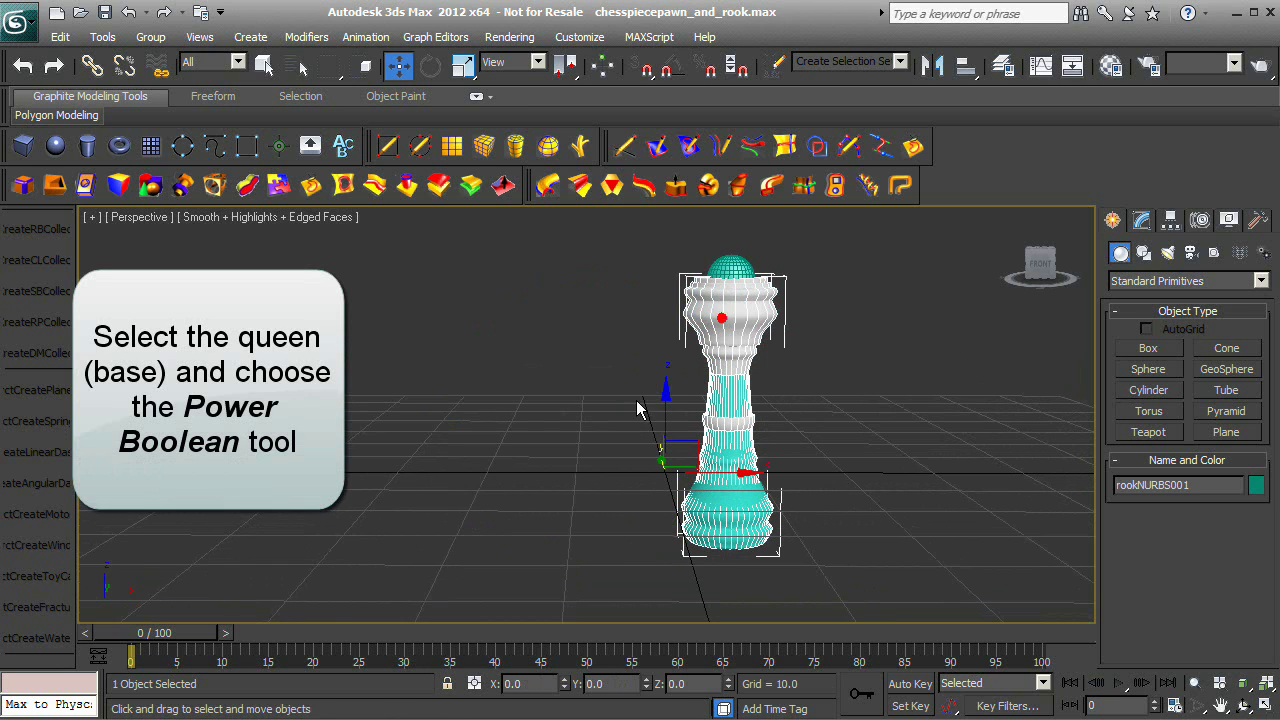
click(215, 185)
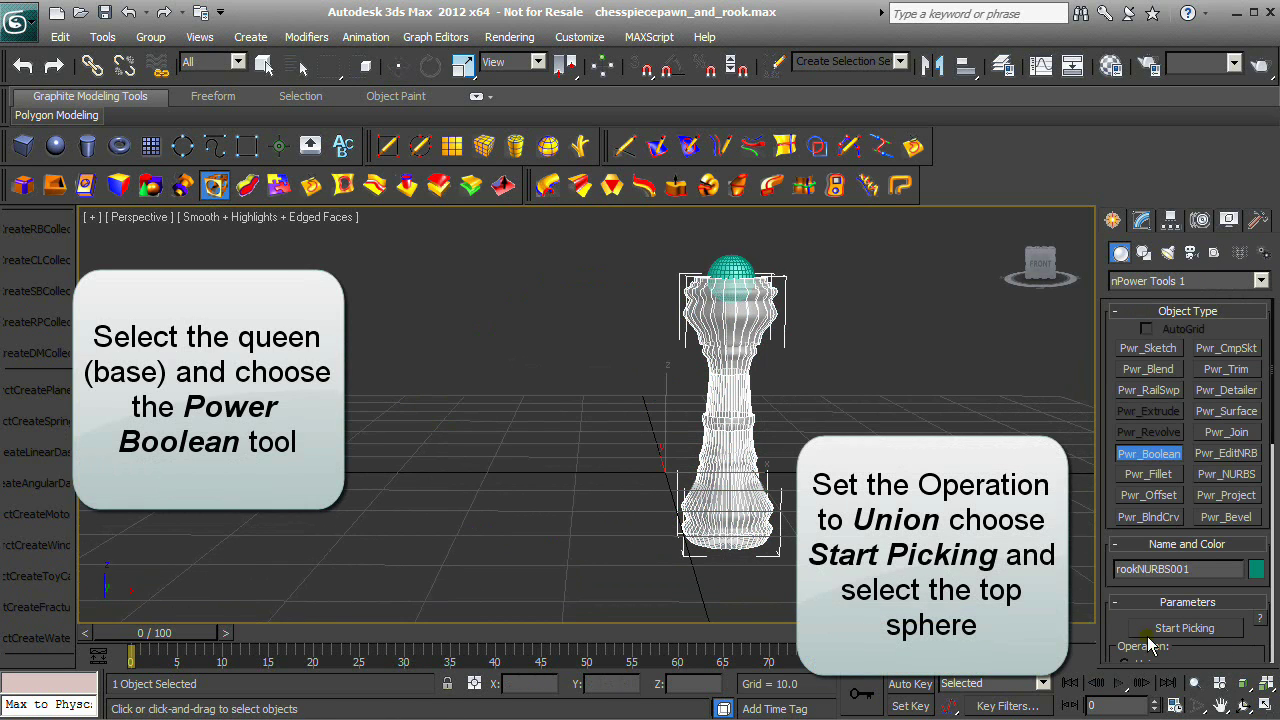
scroll(1120, 636, down, 2)
click(1126, 613)
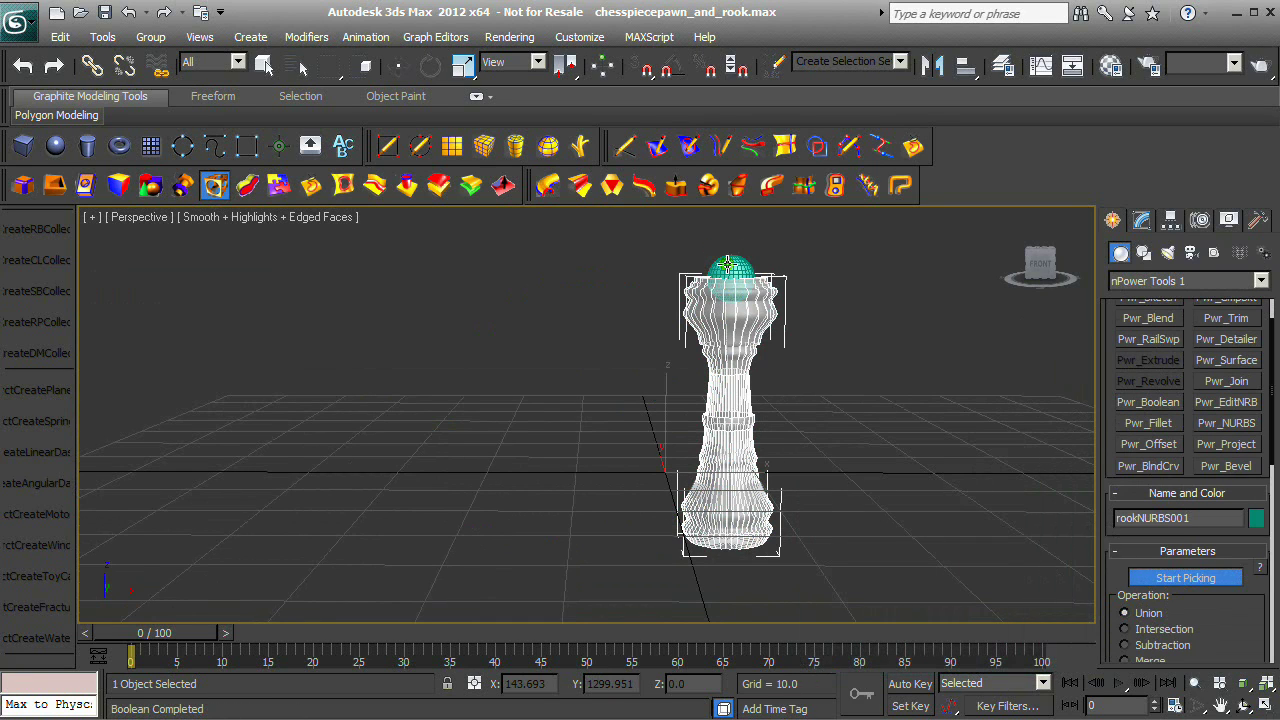
click(1199, 685)
mouse_move(905, 440)
mouse_down()
mouse_move(914, 483)
mouse_move(889, 454)
mouse_up()
right_click(887, 450)
right_click(886, 448)
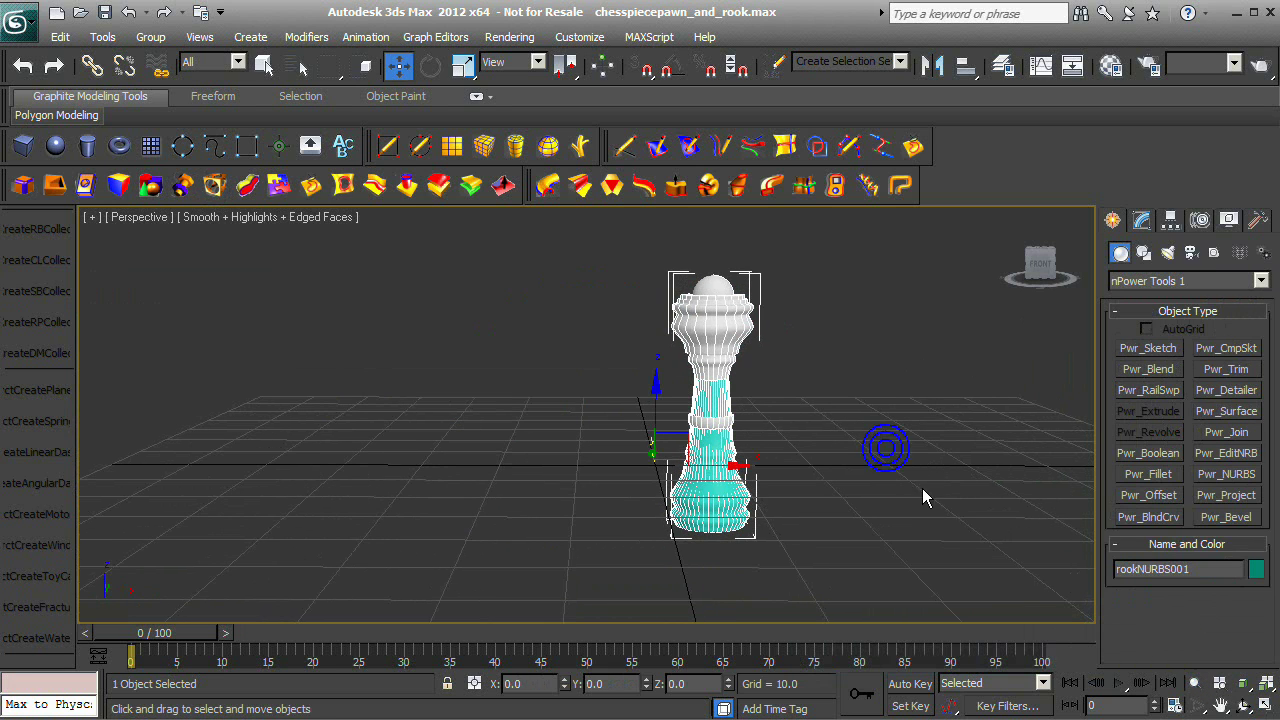
Create a smaller sphere with a radius of about 1.4 in the Top view and centre it over the queen.
click(1264, 704)
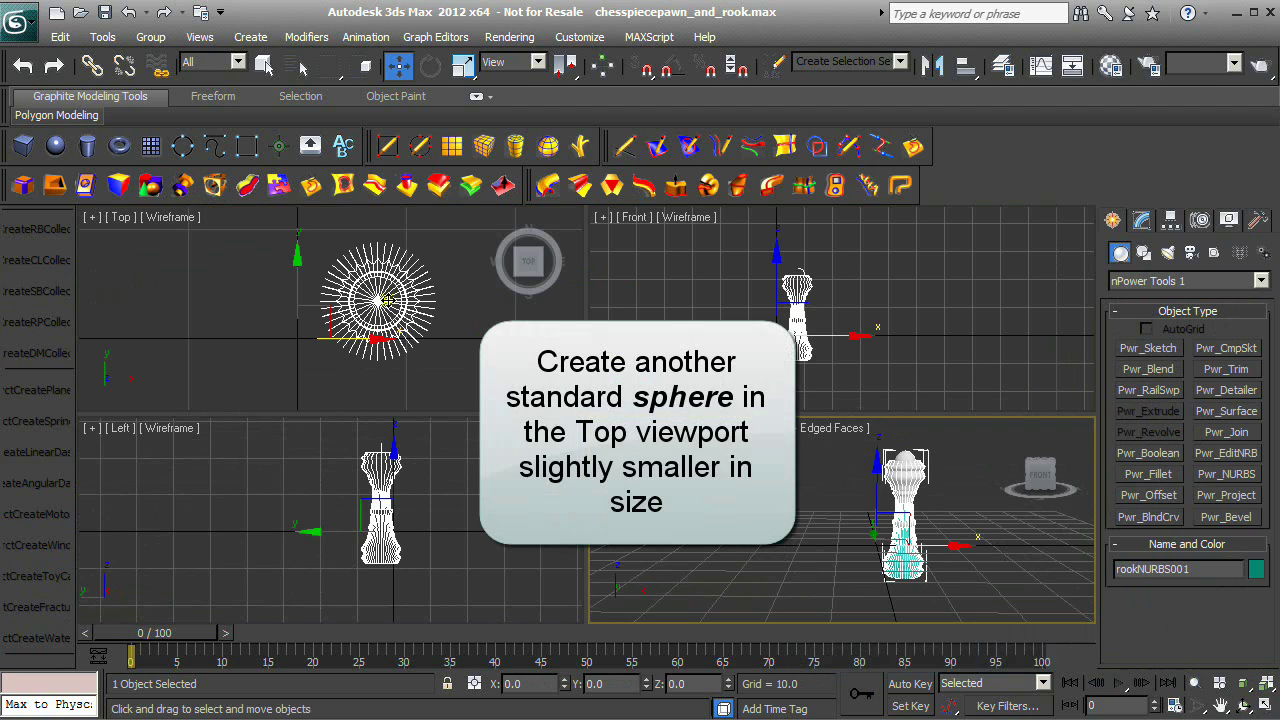
click(57, 146)
drag(274, 306, 286, 311)
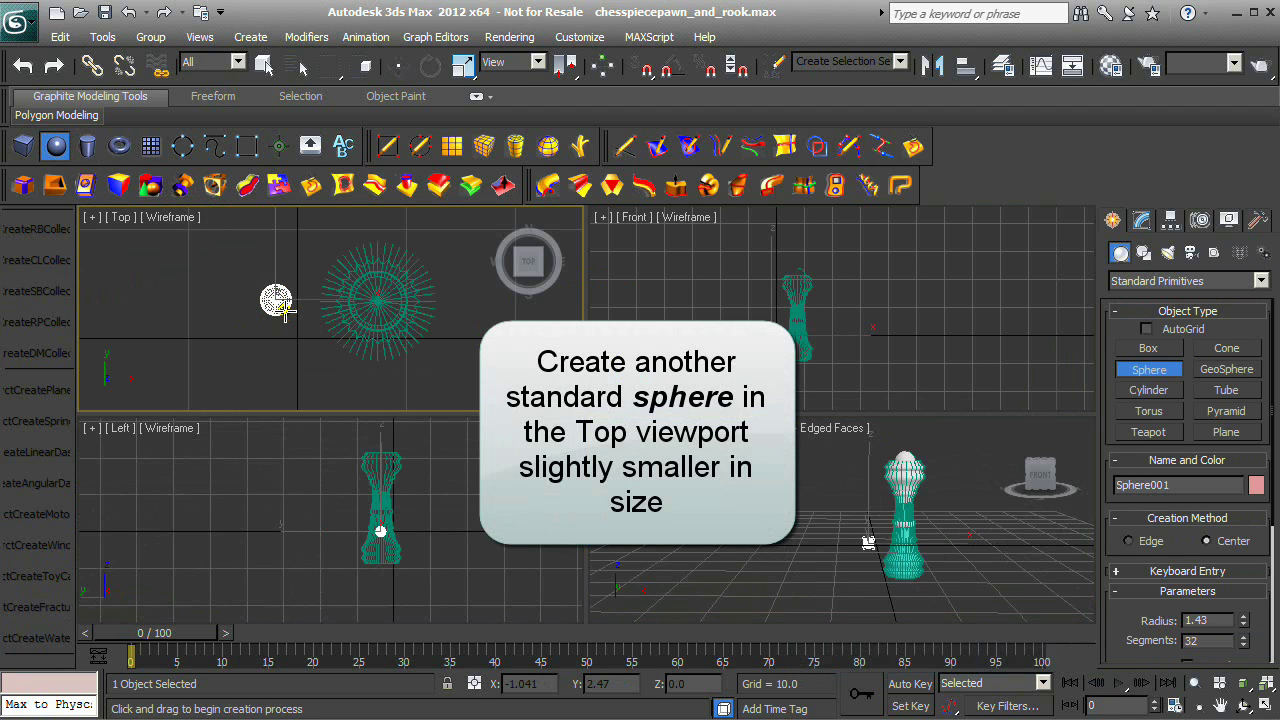
click(402, 65)
drag(340, 302, 434, 306)
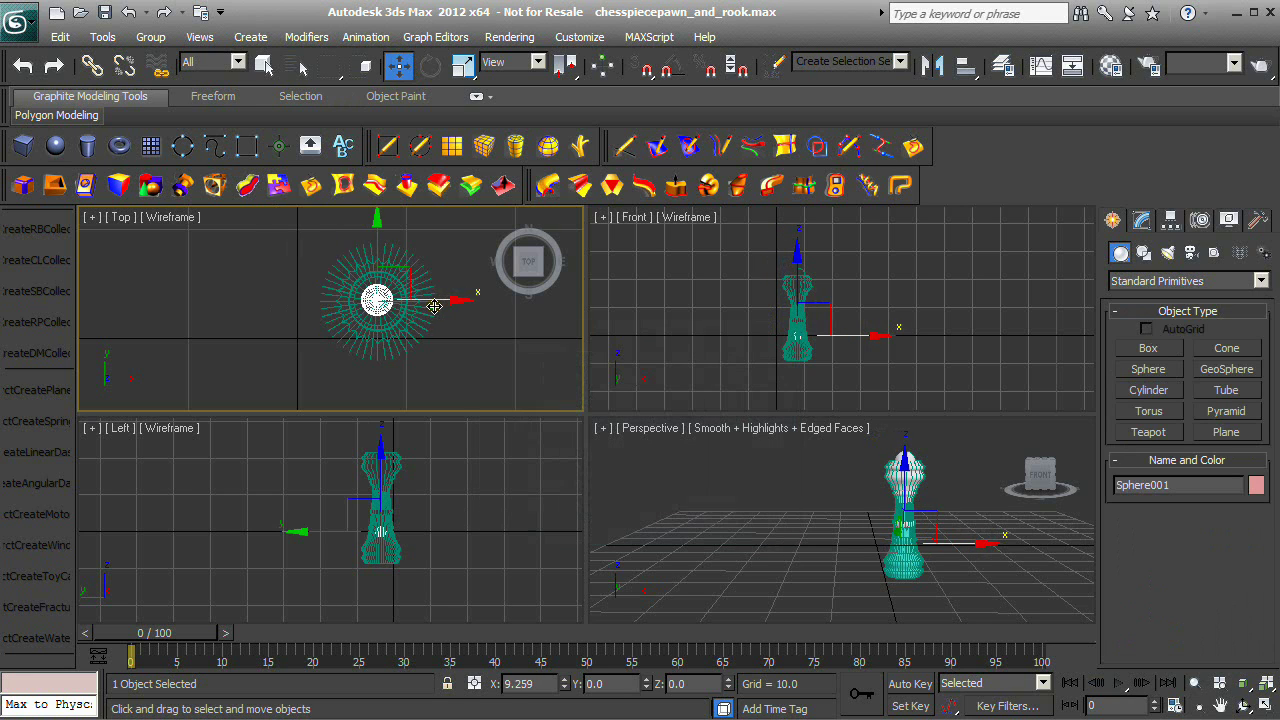
Shade the Left view with Smooth + Highlights and raise the small sphere to Z of about 23.7, on top of the queen.
right_click(476, 530)
click(175, 428)
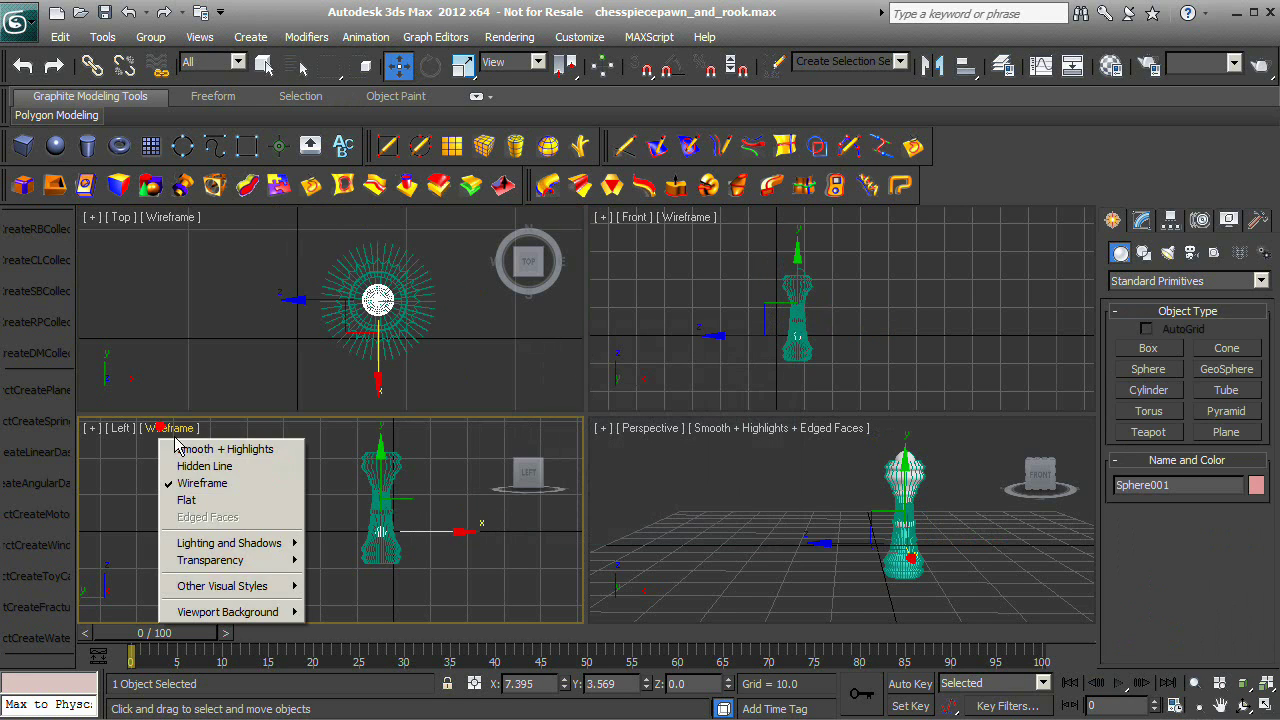
click(215, 447)
drag(382, 490, 381, 395)
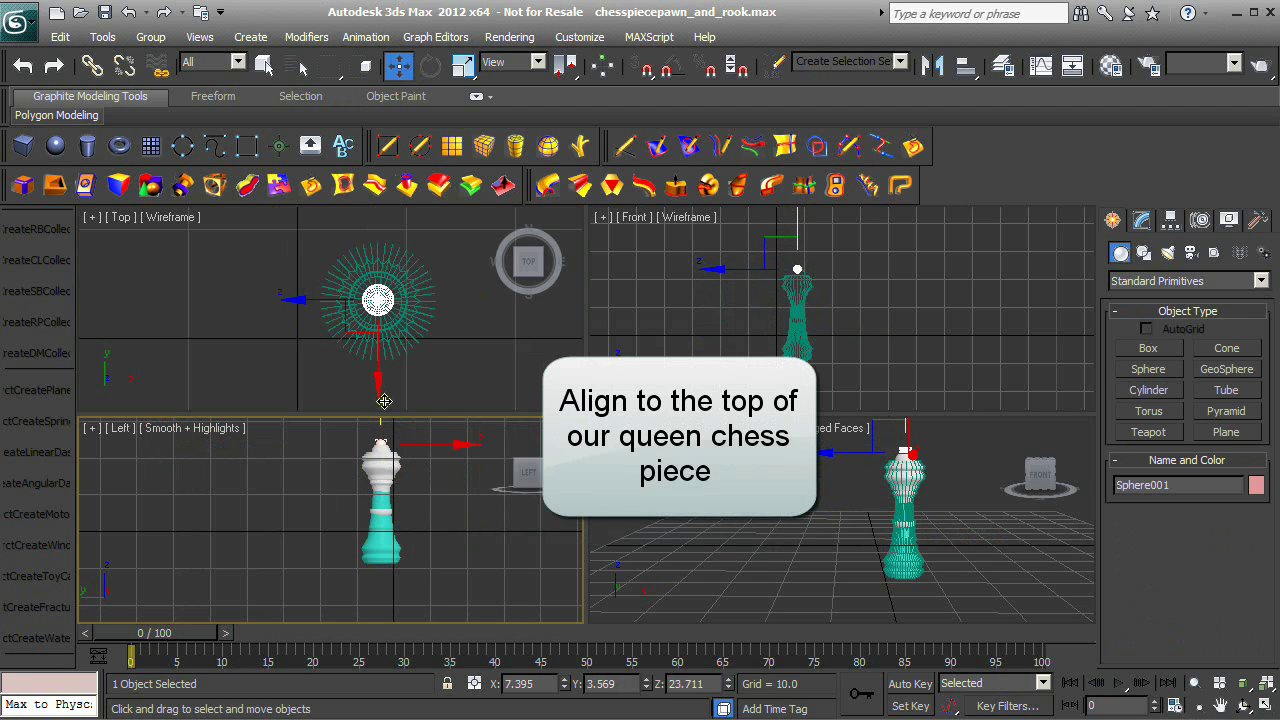
Shade the Front view with Smooth + Highlights.
right_click(789, 309)
click(697, 217)
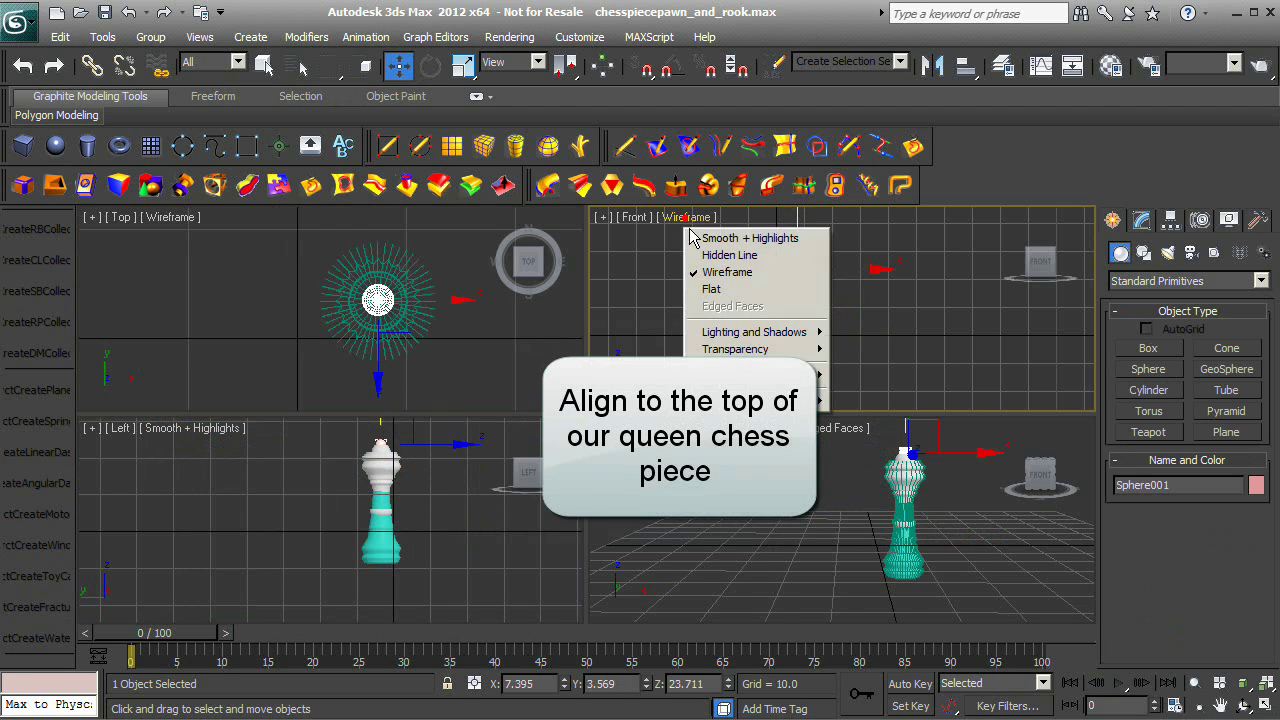
click(695, 239)
Scale the small top sphere non-uniformly along X to about 70 percent in the Front view.
click(1265, 705)
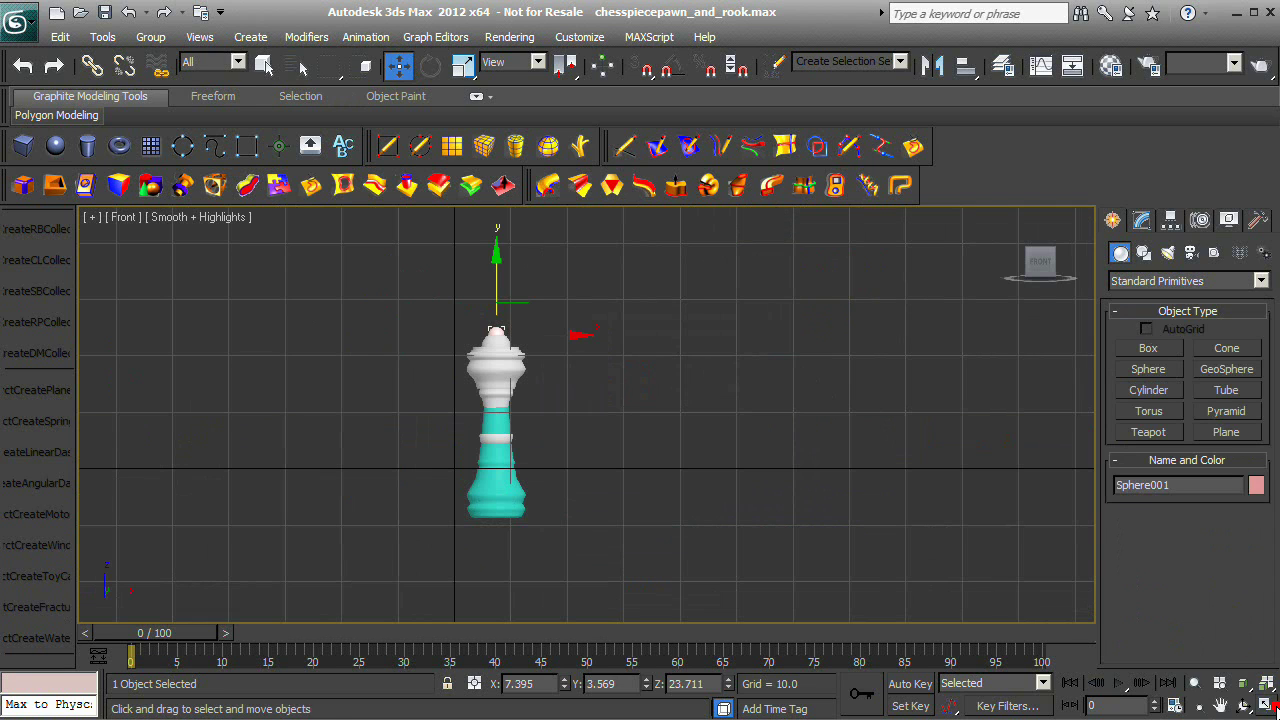
scroll(543, 376, up, 5)
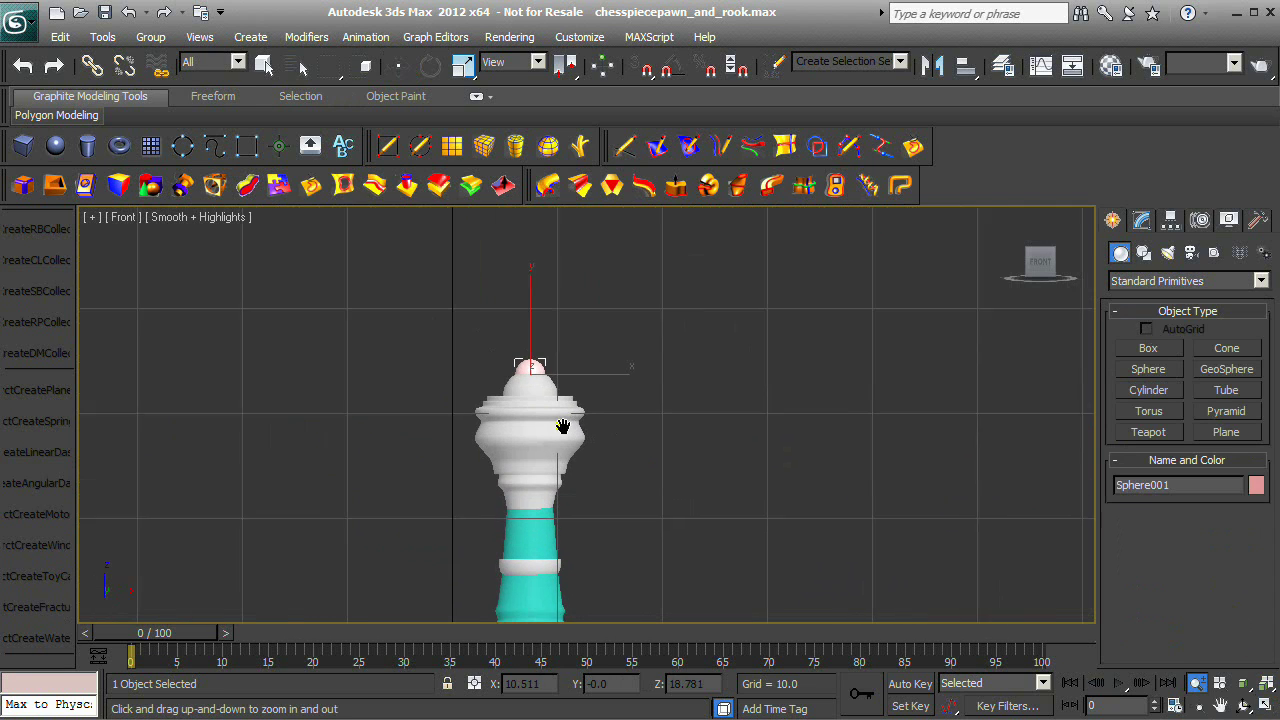
right_click(541, 381)
right_click(535, 377)
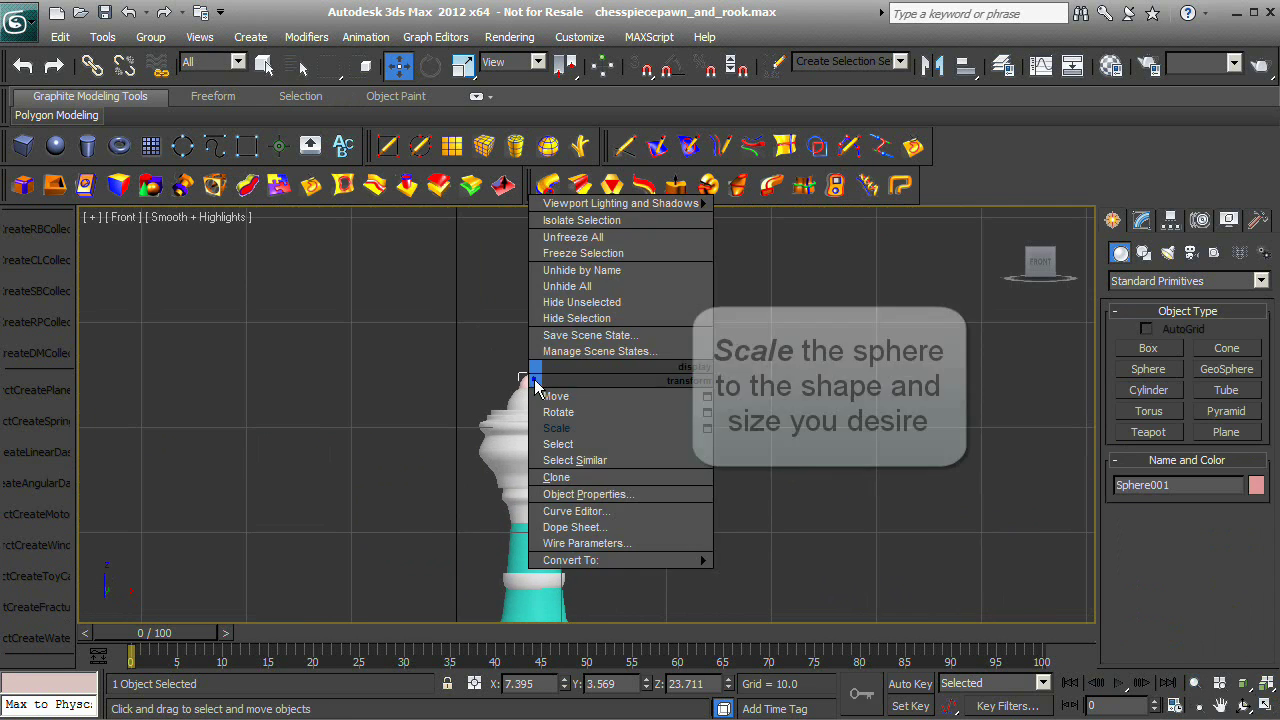
click(556, 428)
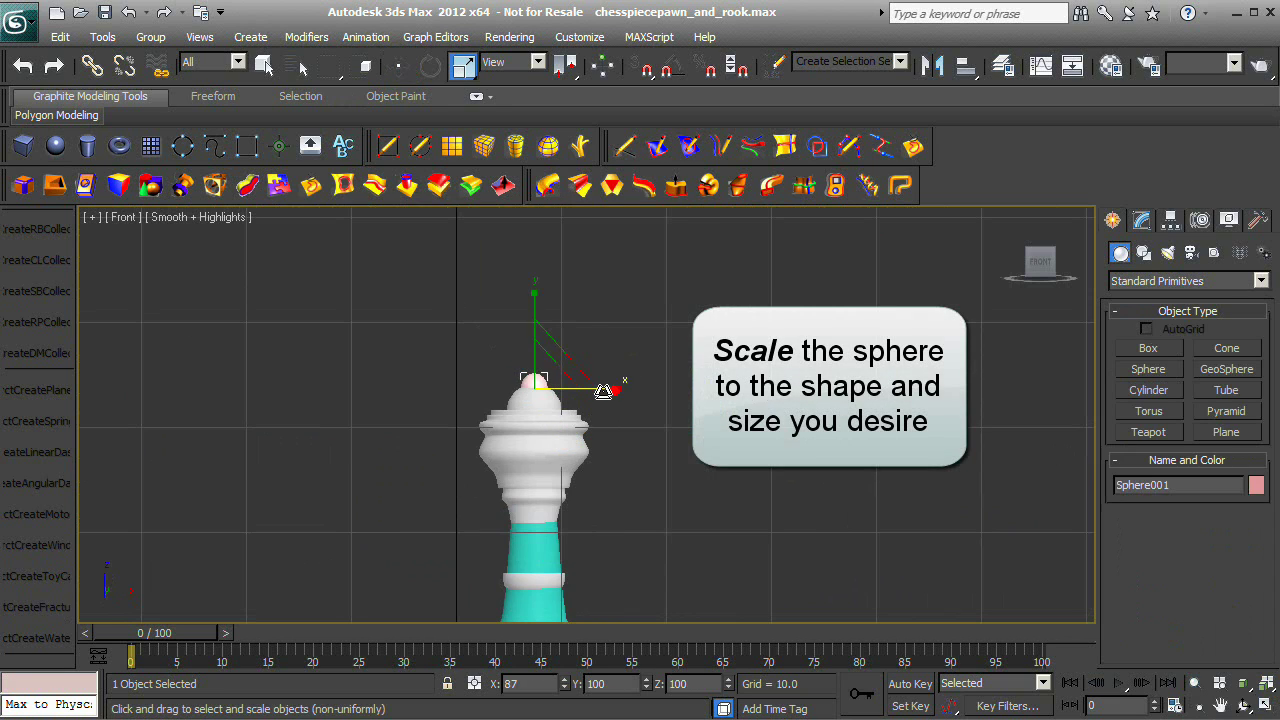
drag(582, 391, 697, 503)
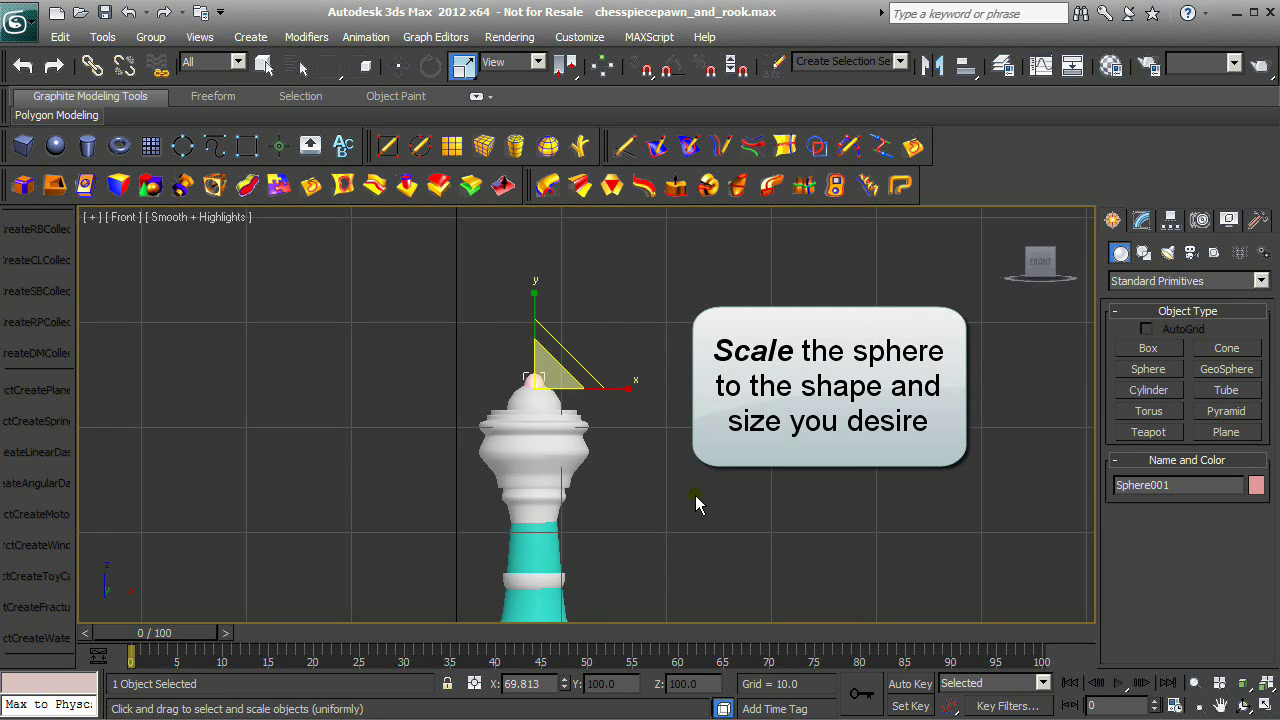
Narrow the small top sphere along the horizontal axis in the Left view to match its Front view width.
click(1267, 706)
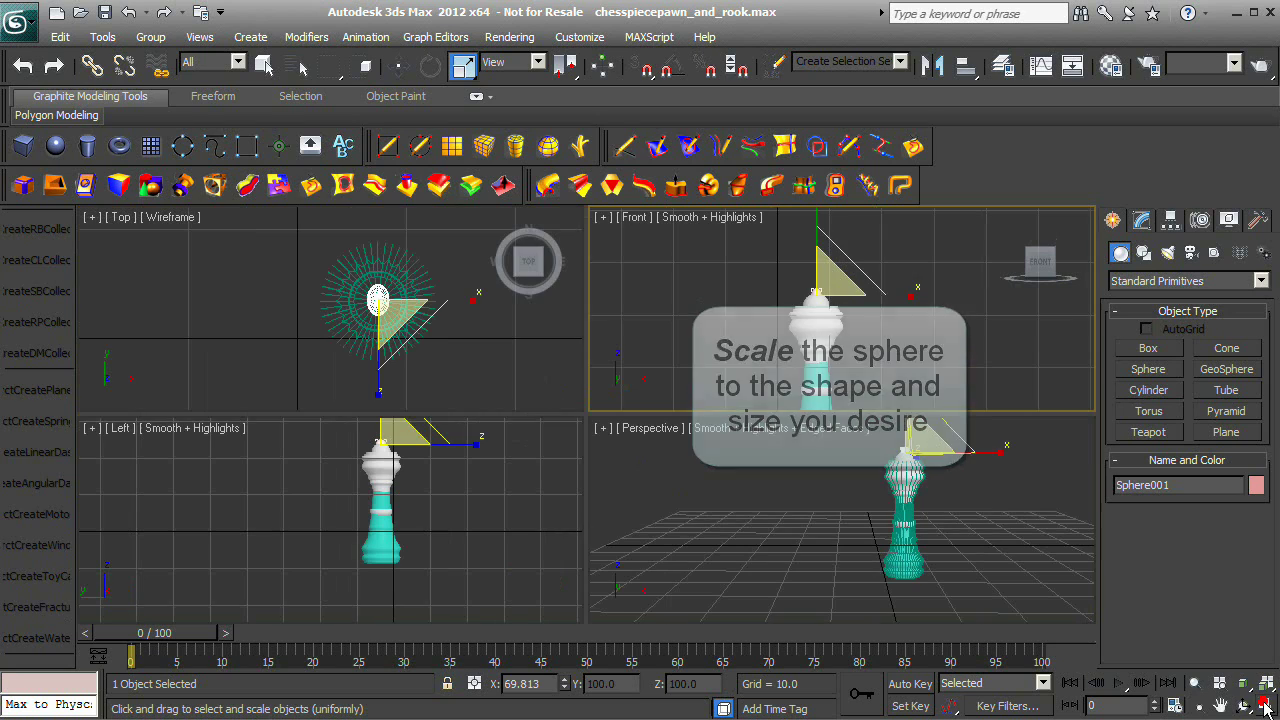
click(497, 505)
click(380, 441)
key(alt+w)
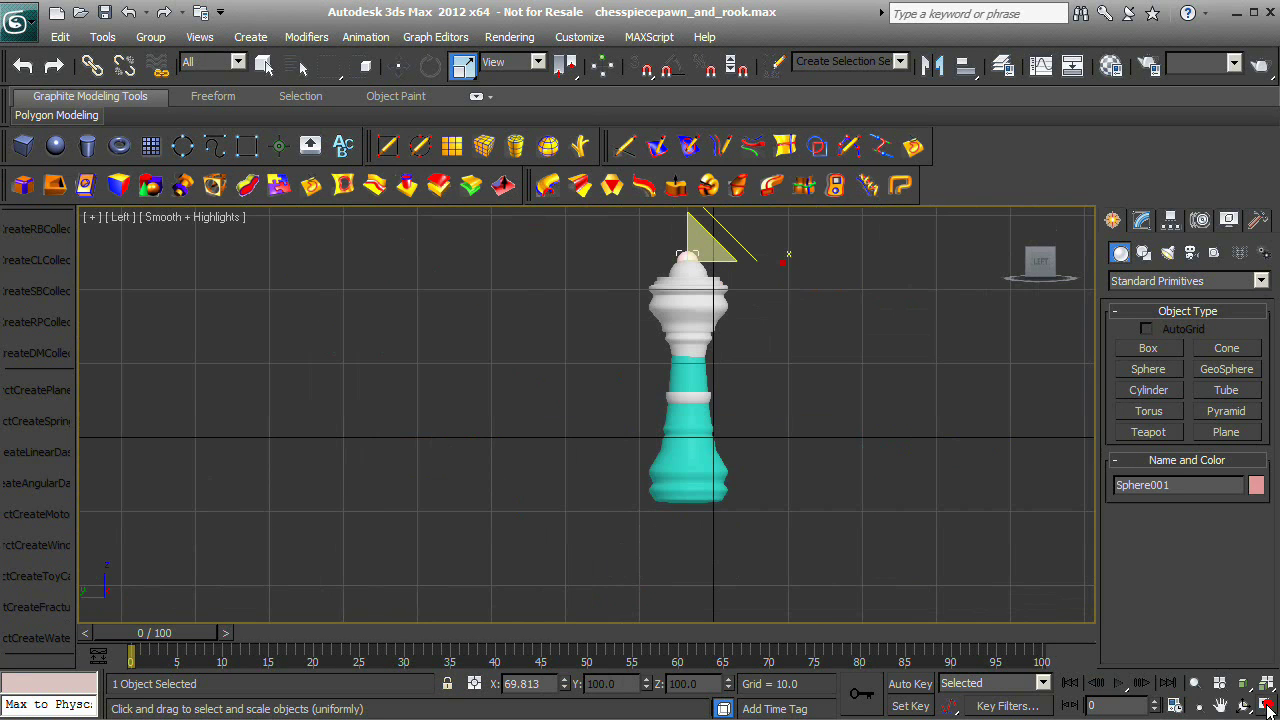
middle_drag(883, 414, 840, 525)
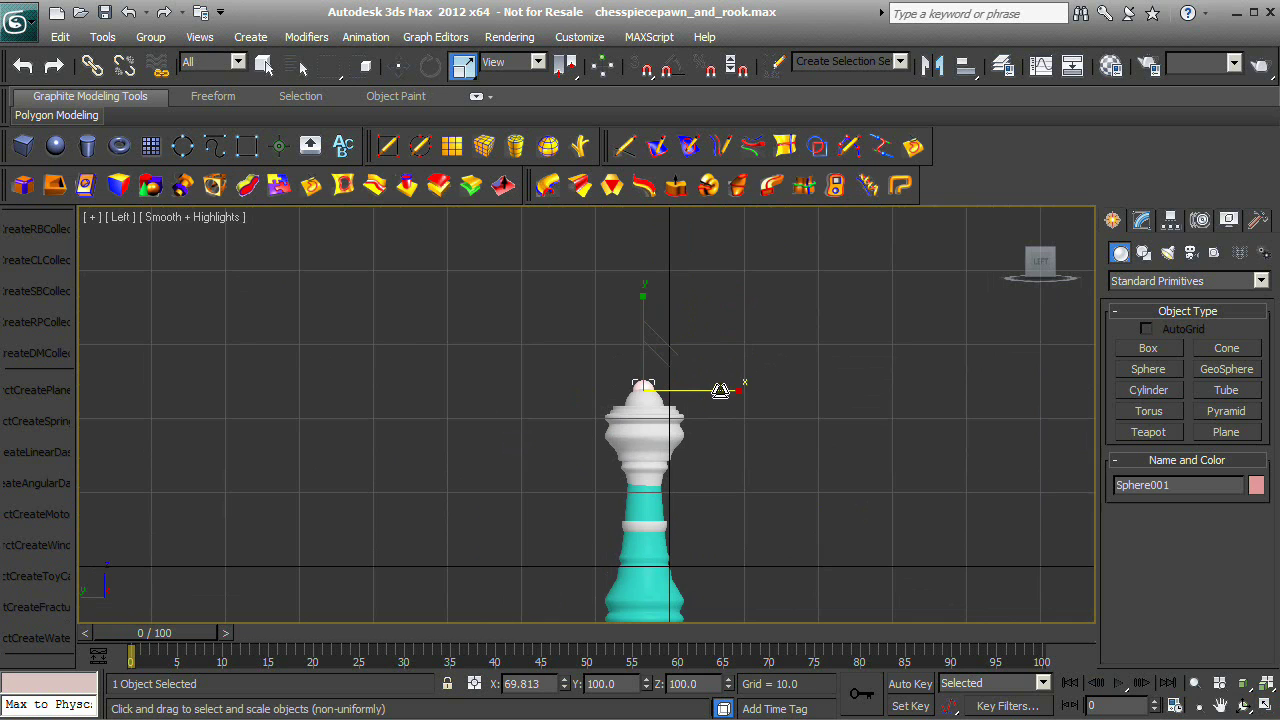
click(740, 452)
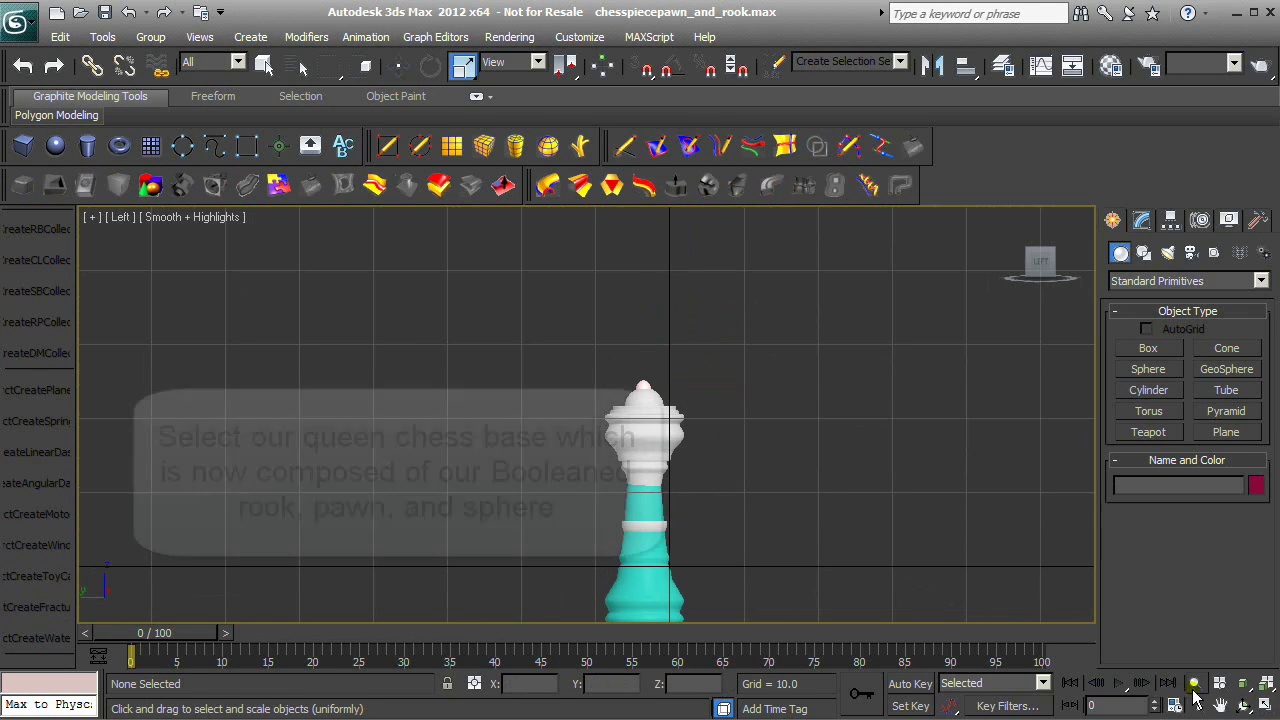
Unite the queen's base with the small top sphere using Power Boolean with the operation set to Union.
click(1265, 705)
click(1006, 531)
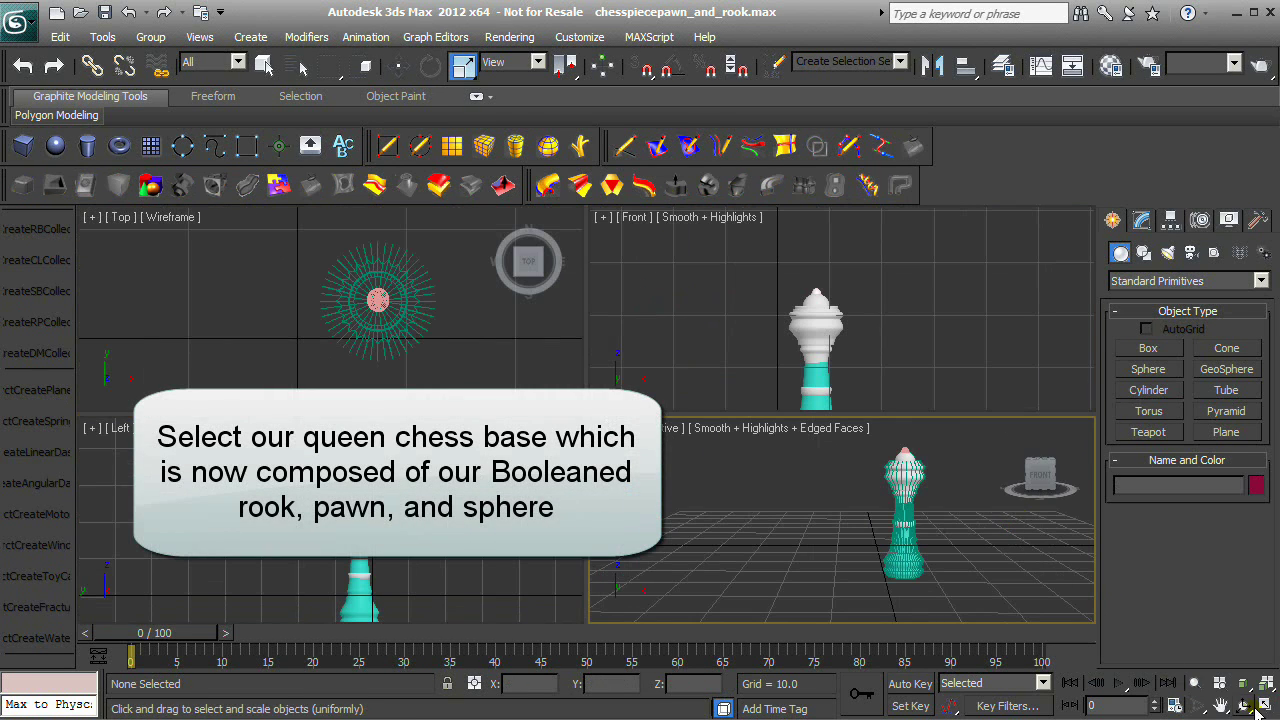
click(1264, 707)
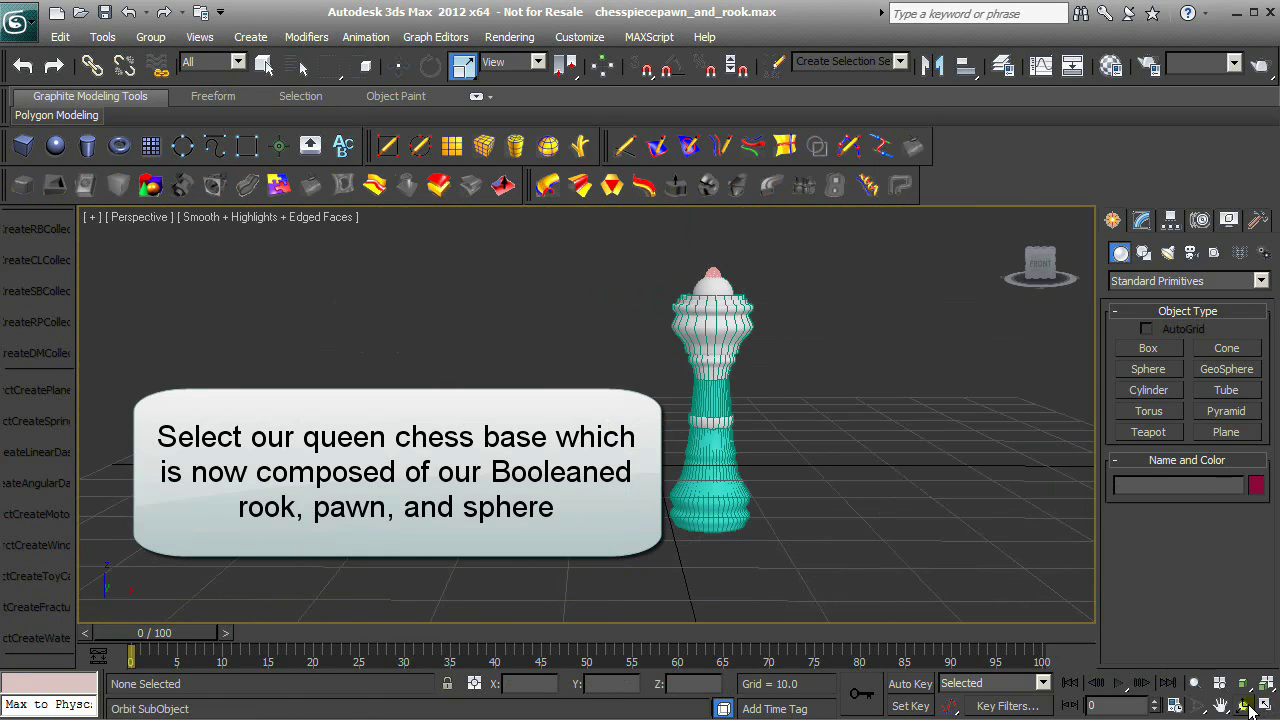
click(710, 336)
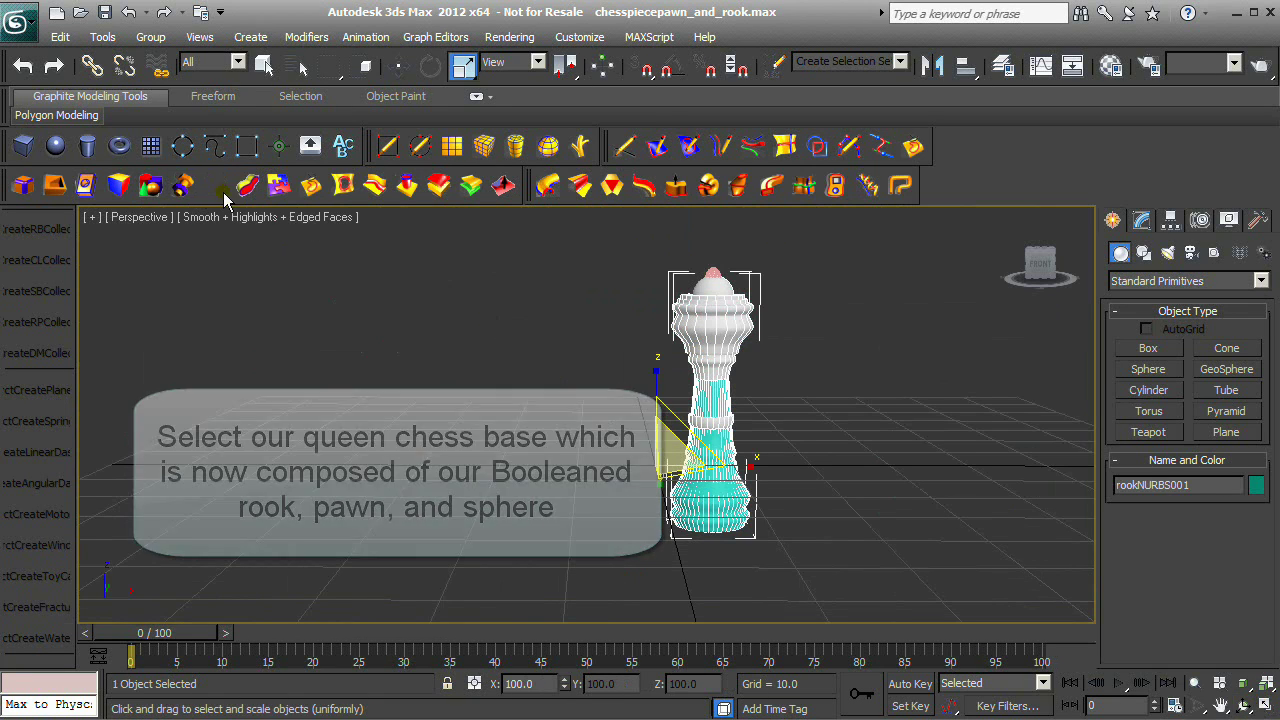
click(215, 185)
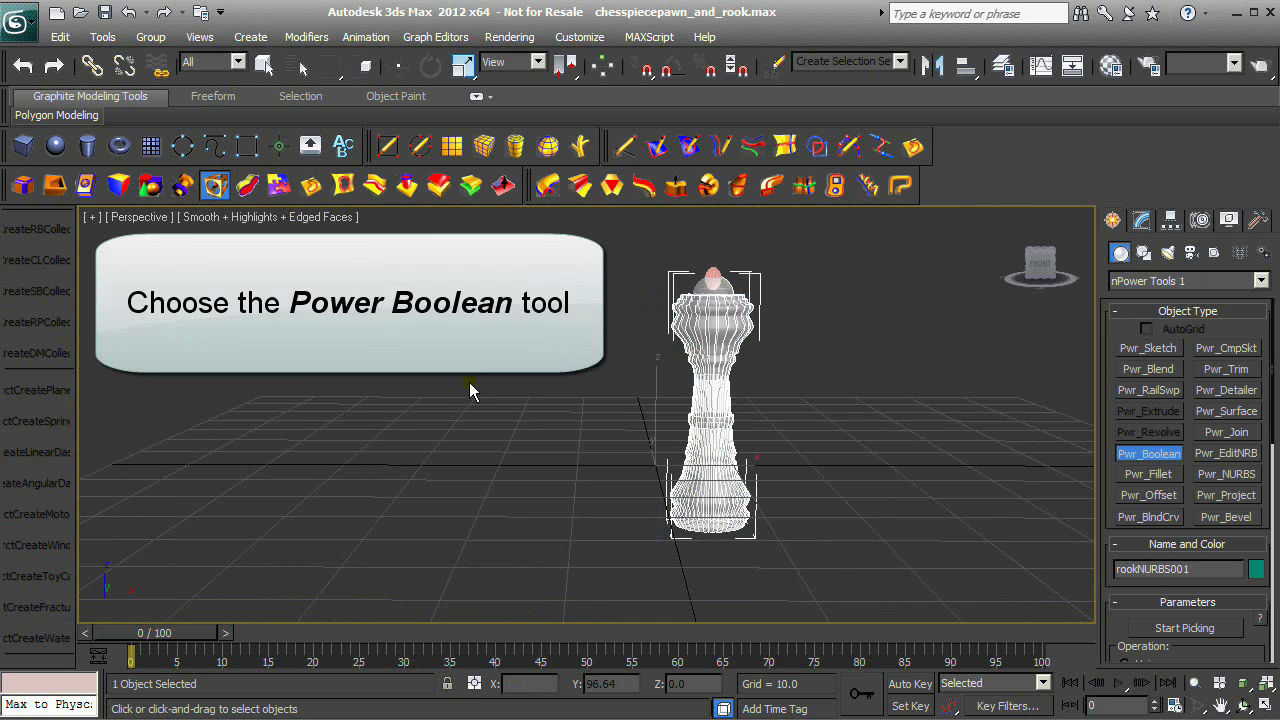
drag(1122, 627, 1086, 512)
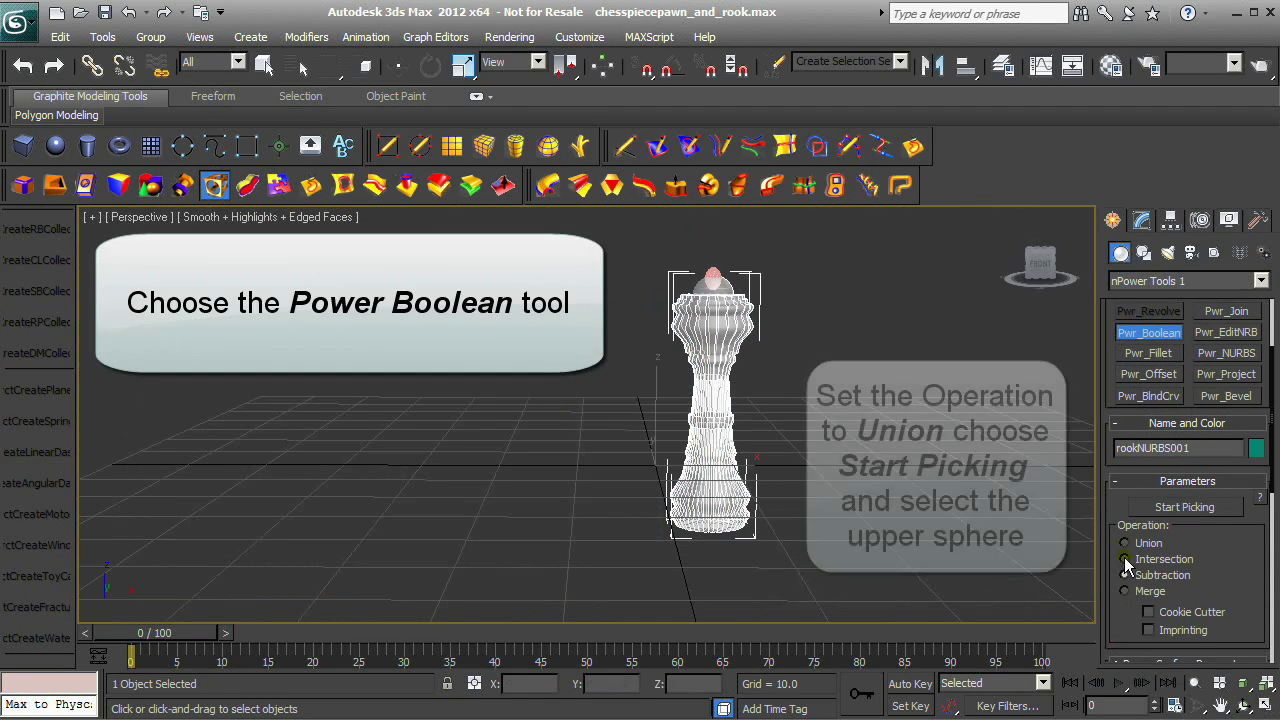
click(1185, 507)
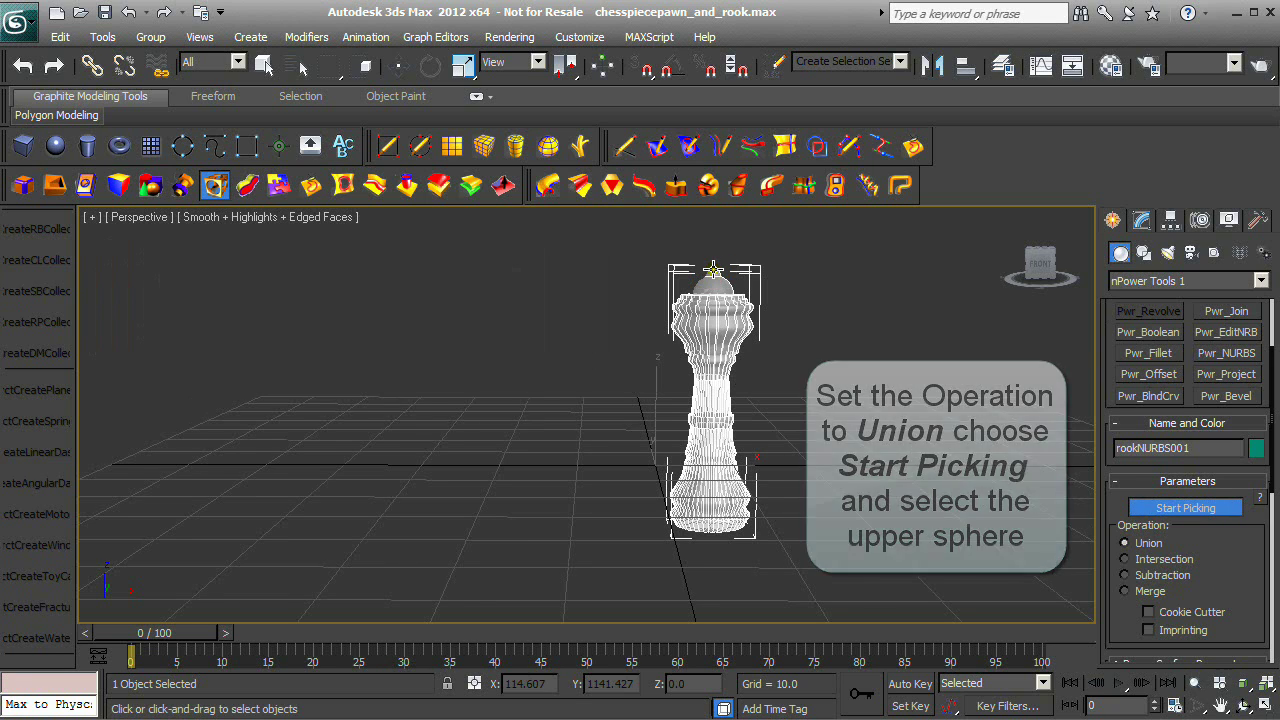
click(1197, 685)
mouse_move(832, 416)
mouse_down()
mouse_move(835, 435)
mouse_move(819, 403)
mouse_up()
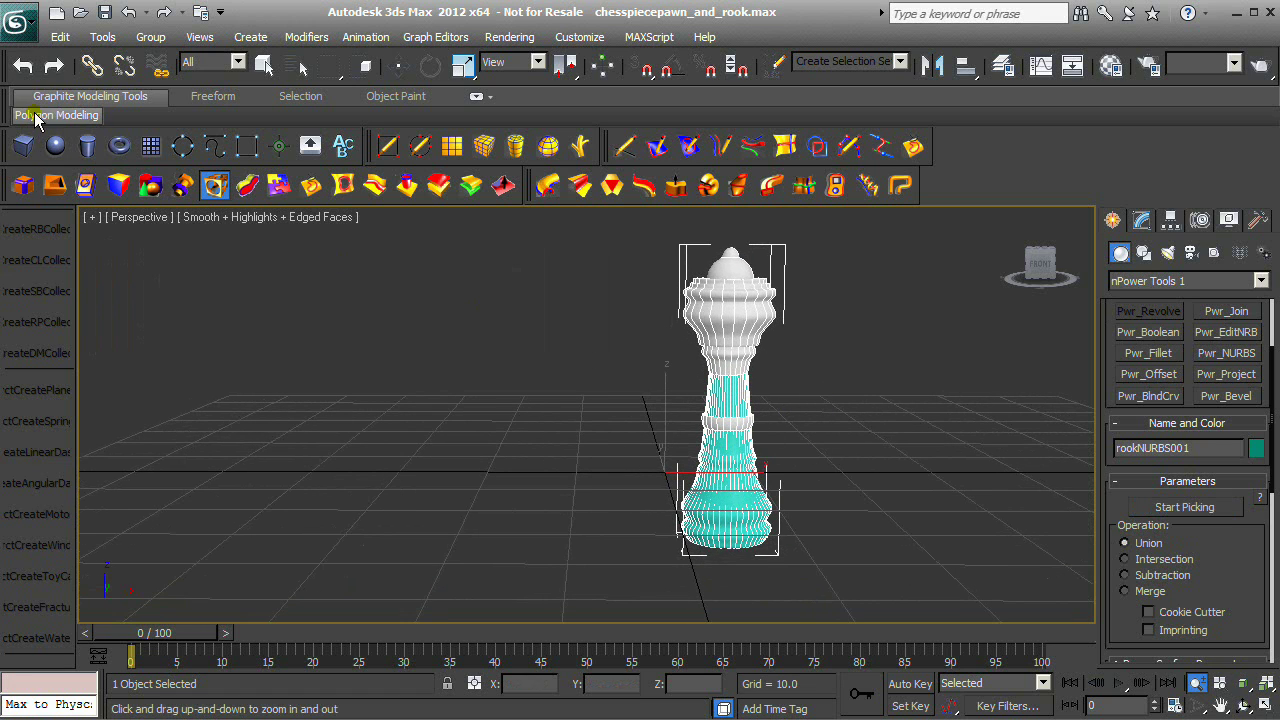
Save the scene under the new name chesspiecequeenbooleaned on the Desktop.
click(17, 25)
click(46, 243)
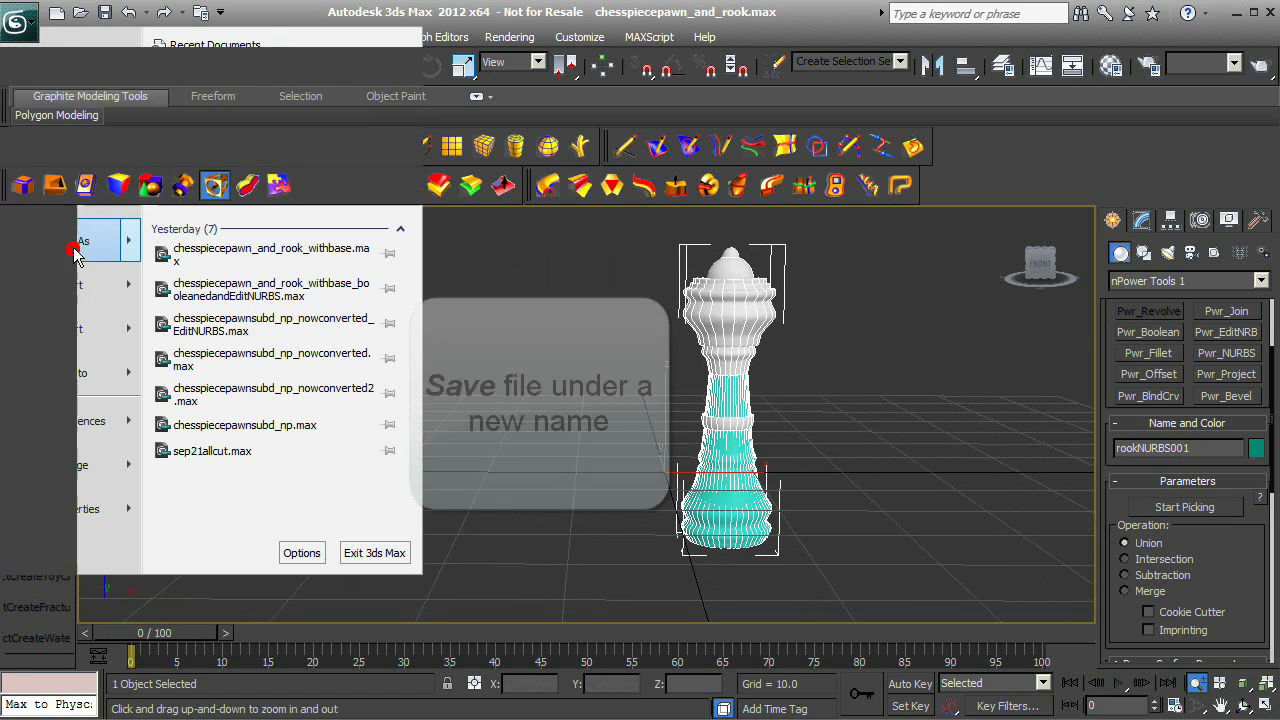
click(138, 640)
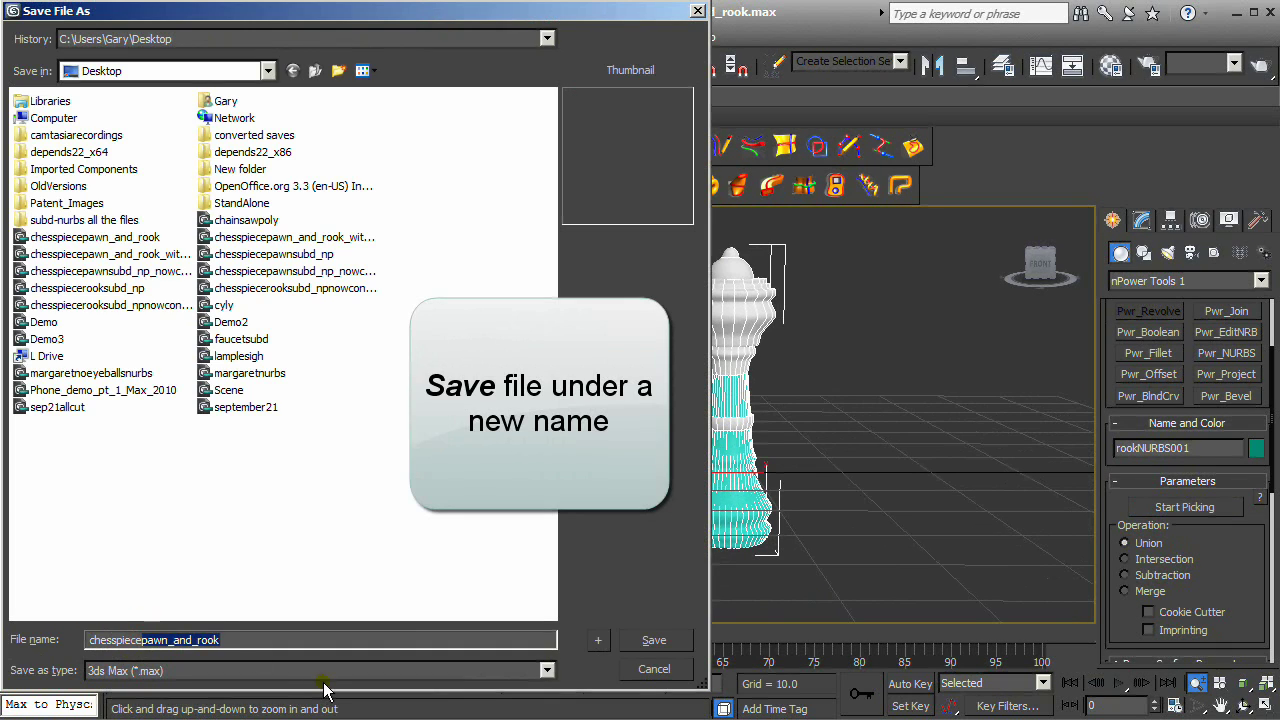
text(queenbooleaned)
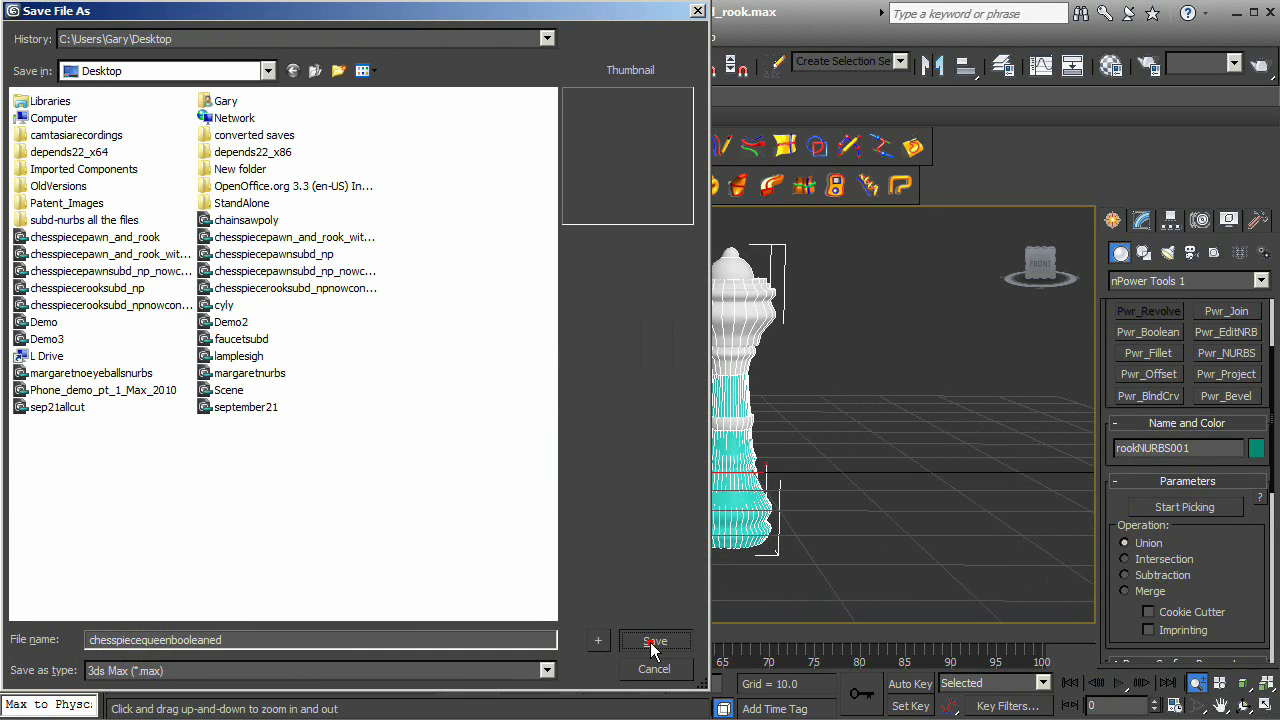
click(652, 643)
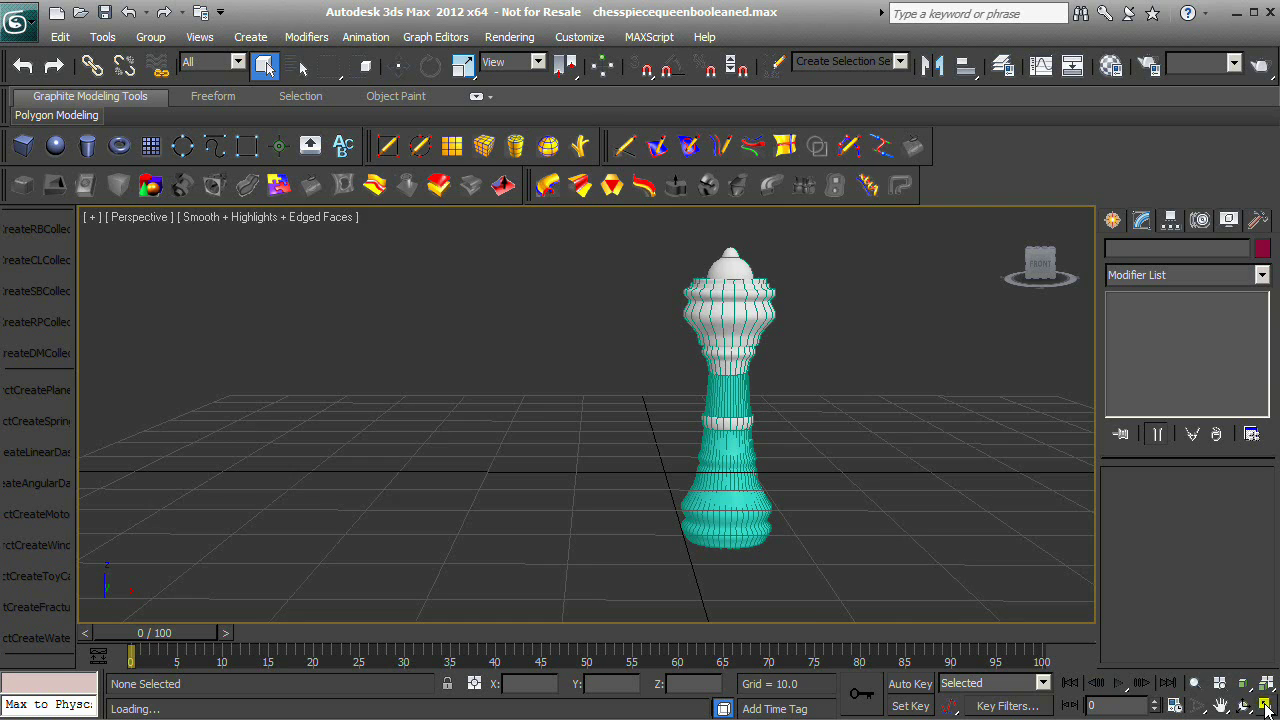
Create a torus beside the queen in the Top view, with Radius 1 about 3.75 and Radius 2 about 1.05.
click(1265, 707)
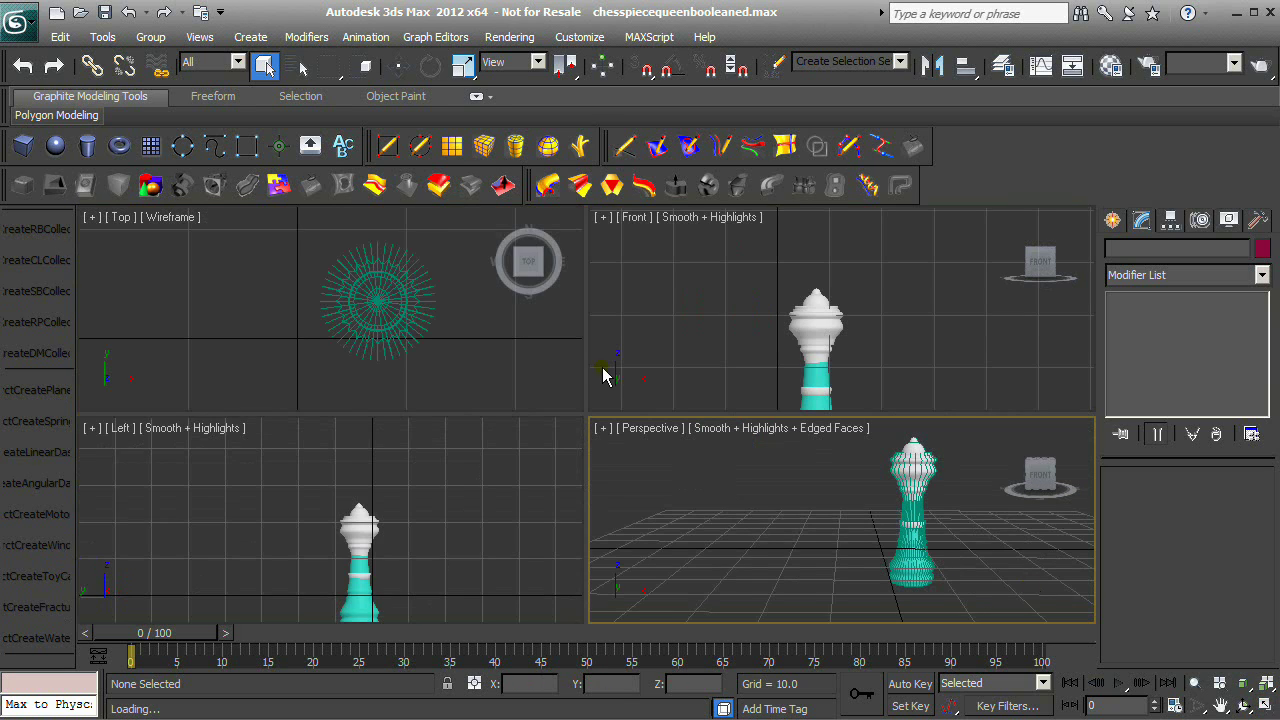
click(130, 146)
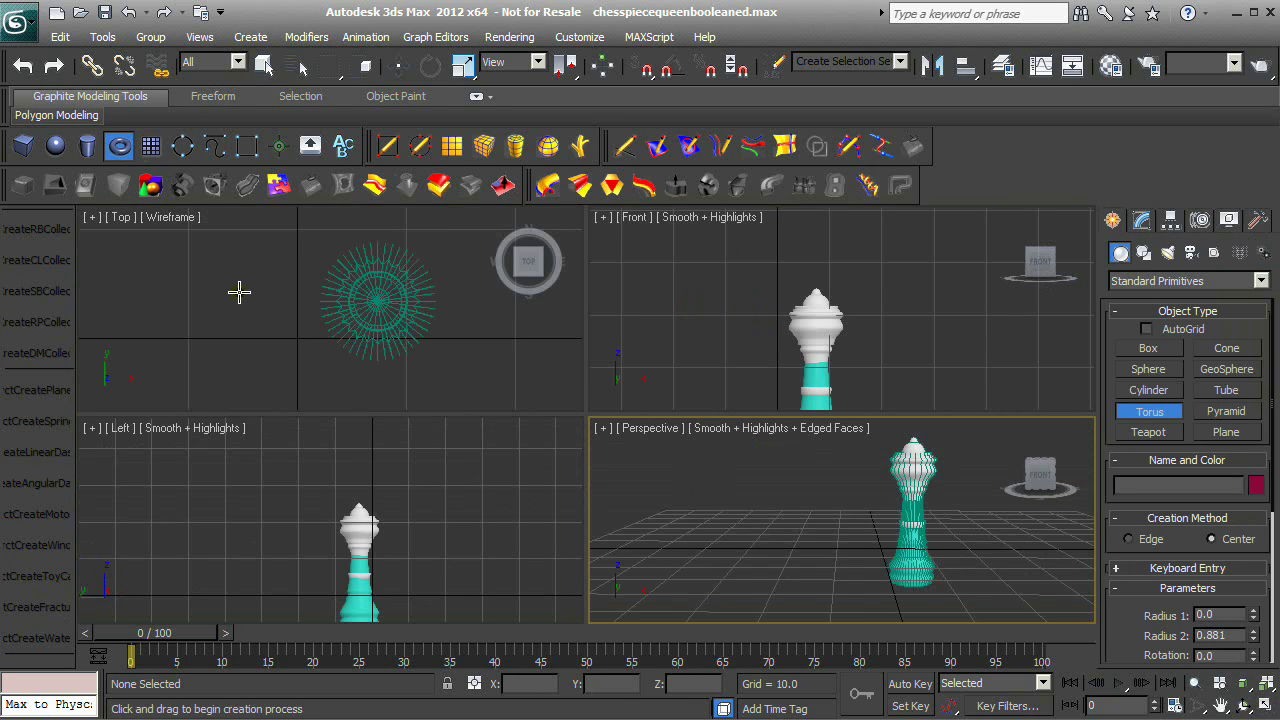
drag(238, 287, 272, 312)
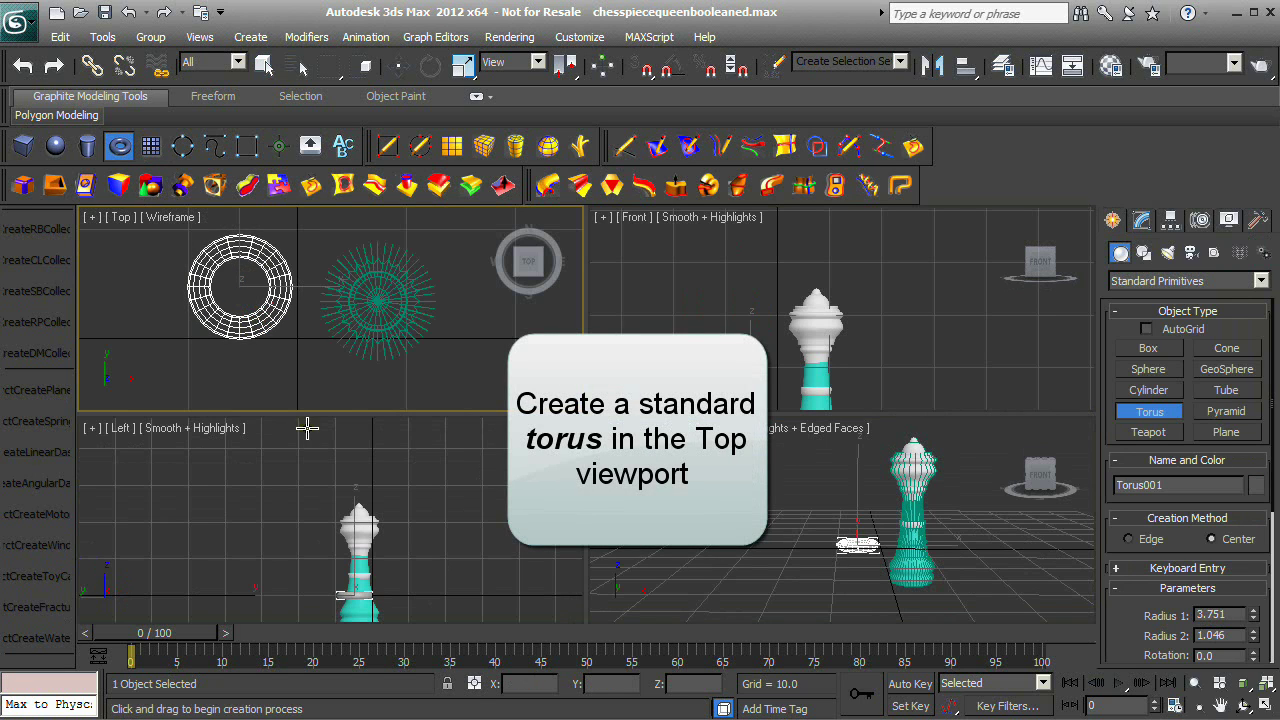
Centre the torus over the queen in the Top view and raise it onto the queen's head in the Left view.
click(399, 65)
drag(255, 243, 376, 236)
drag(426, 306, 427, 306)
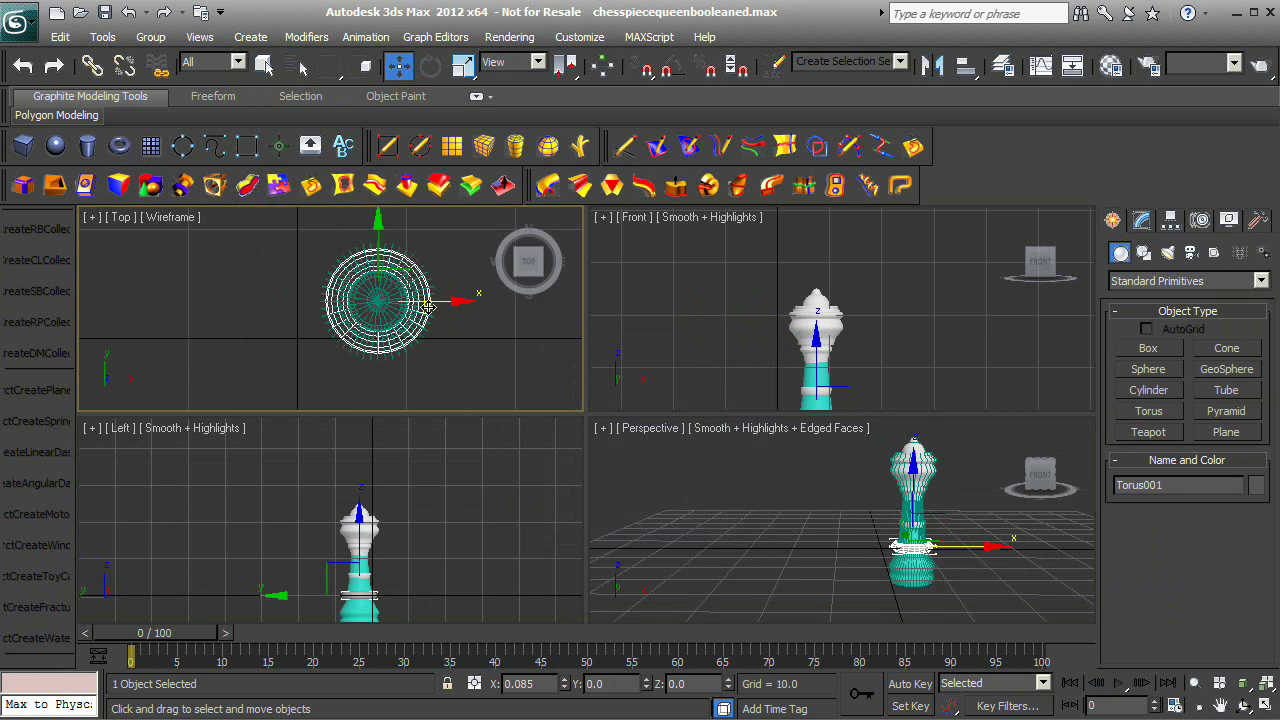
click(370, 558)
drag(361, 550, 360, 497)
click(1058, 568)
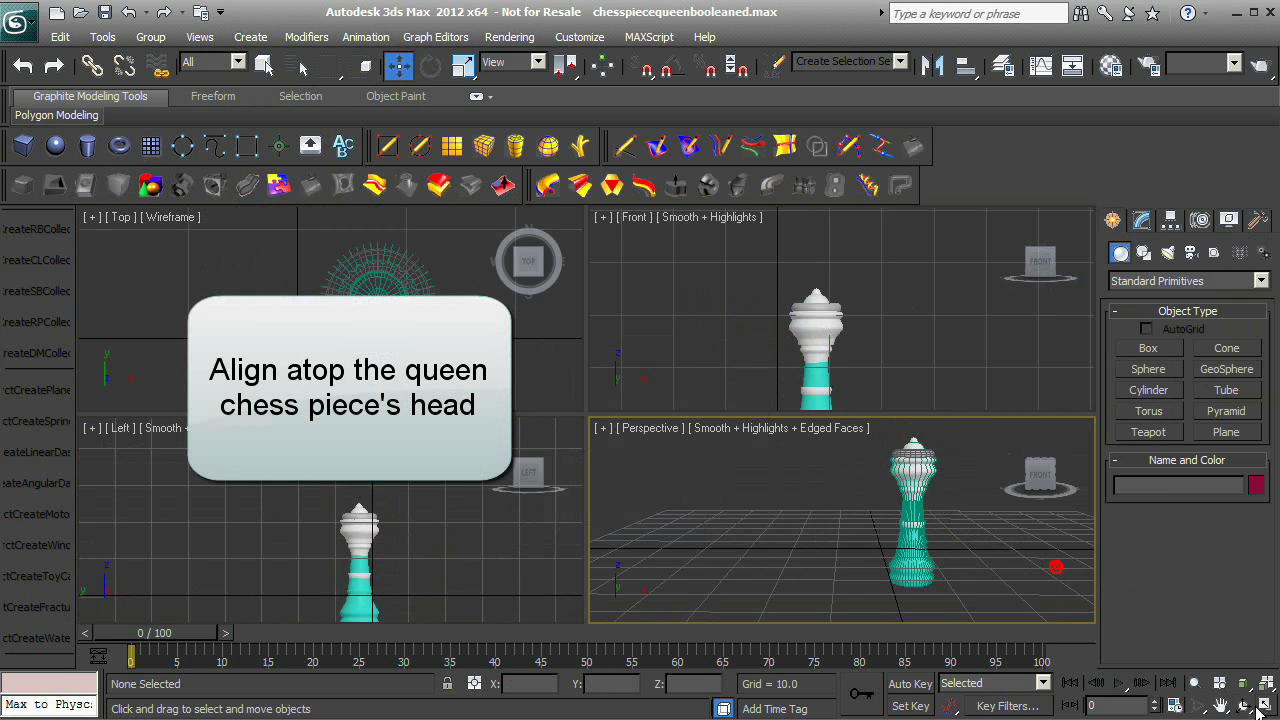
Scale the torus uniformly to about 87 percent so it fits around the dome on the queen's head.
click(1265, 706)
click(1242, 706)
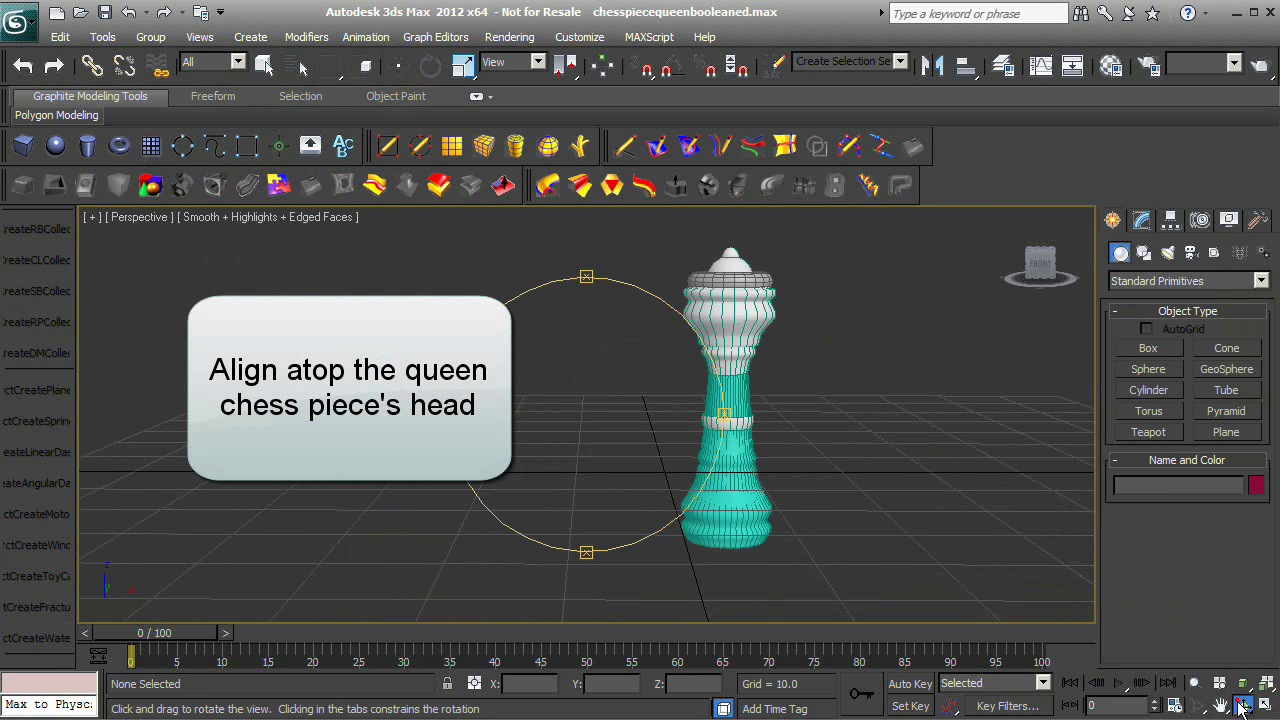
drag(661, 421, 607, 491)
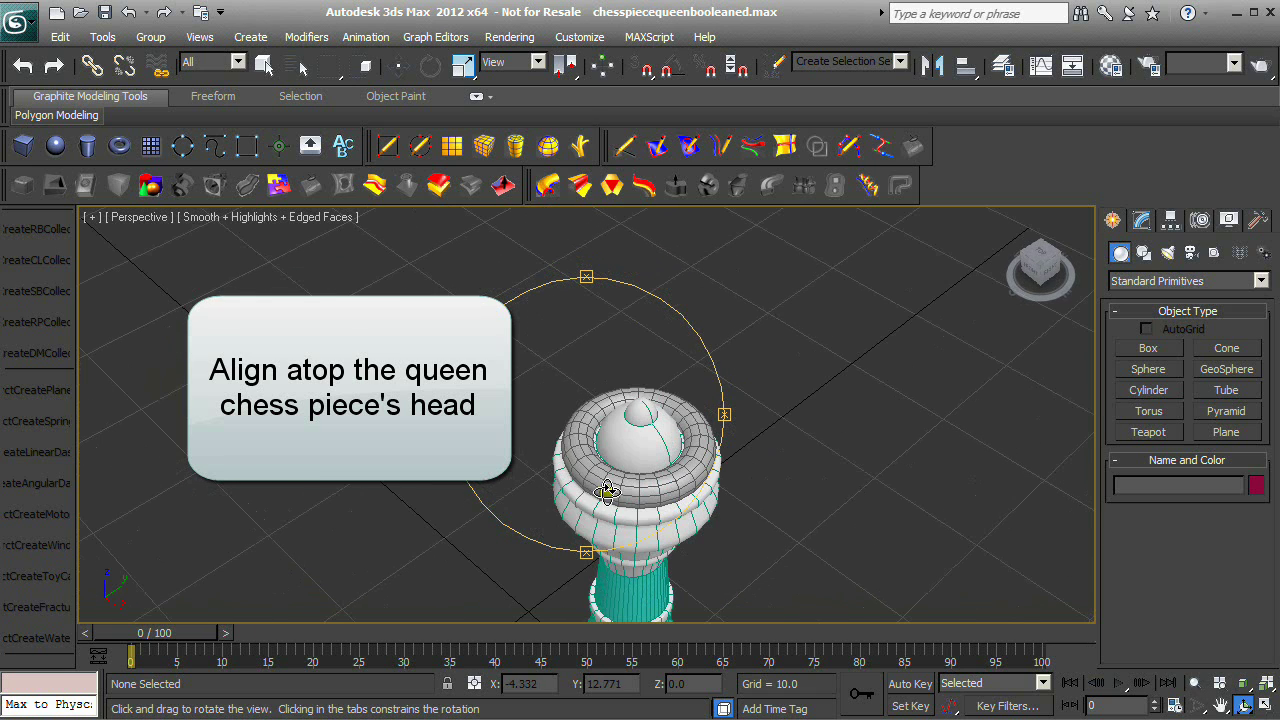
scroll(677, 511, up, 3)
key(w)
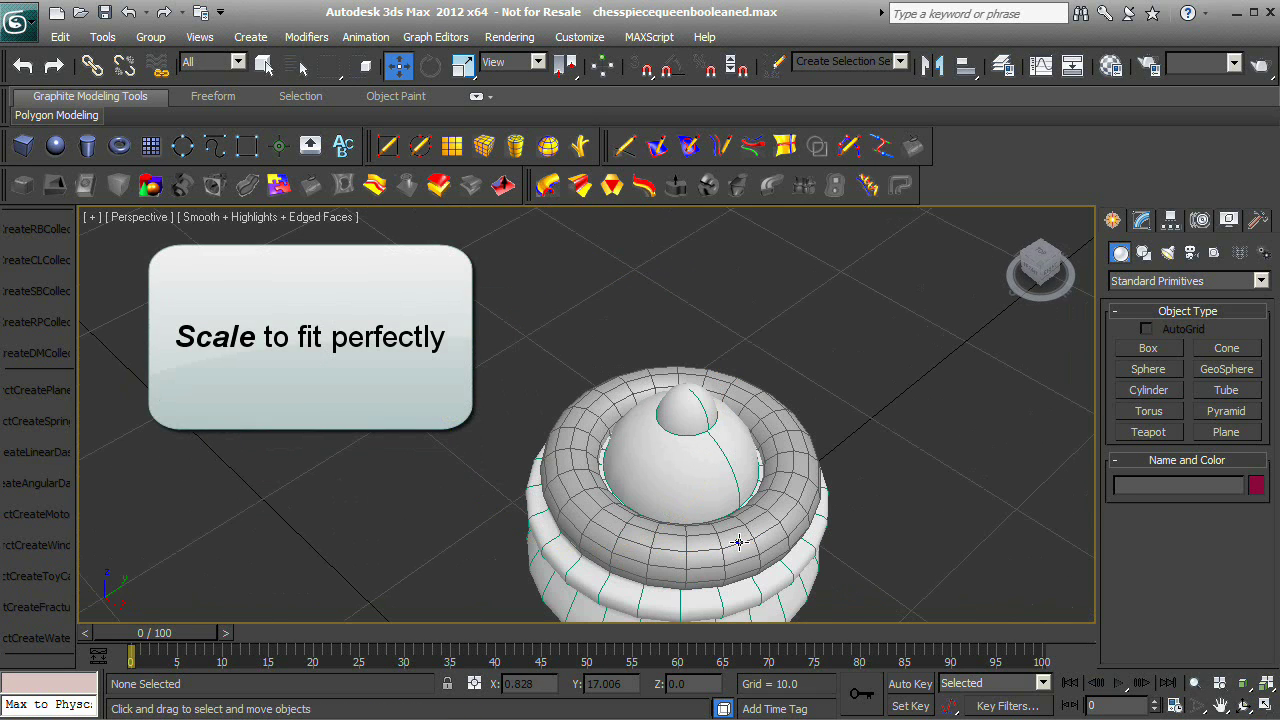
click(744, 543)
right_click(744, 543)
click(800, 593)
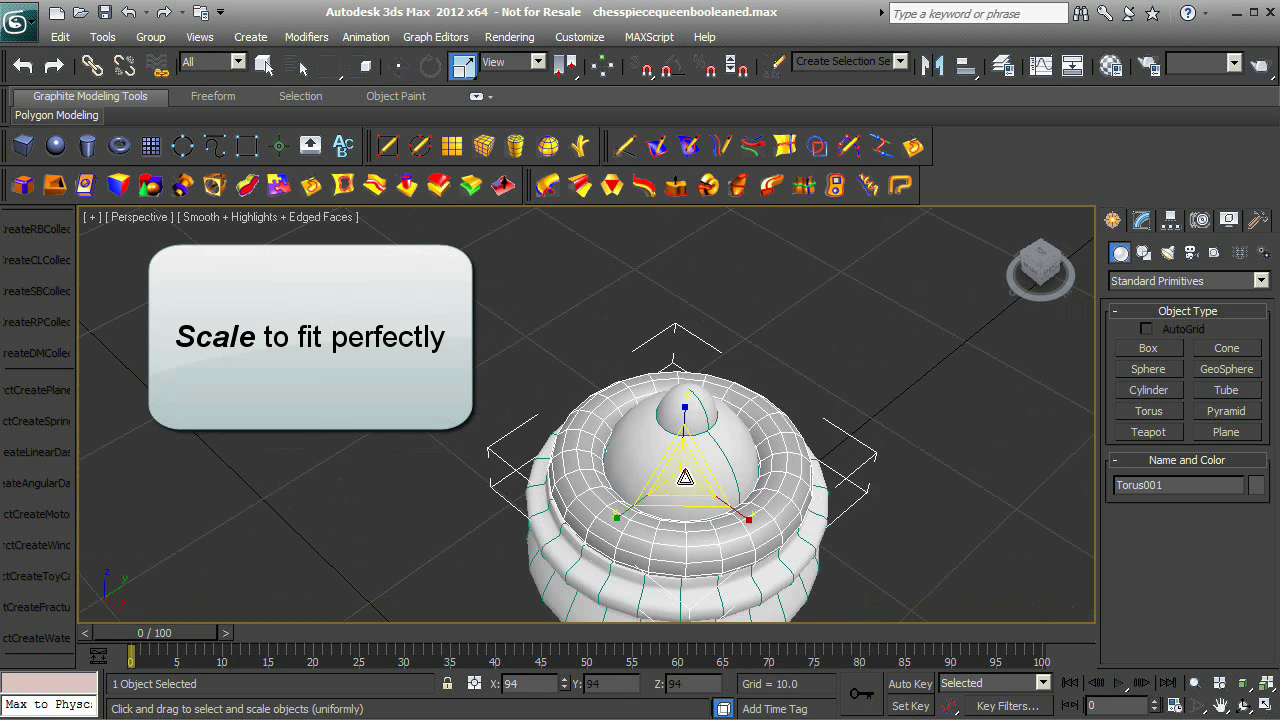
click(915, 541)
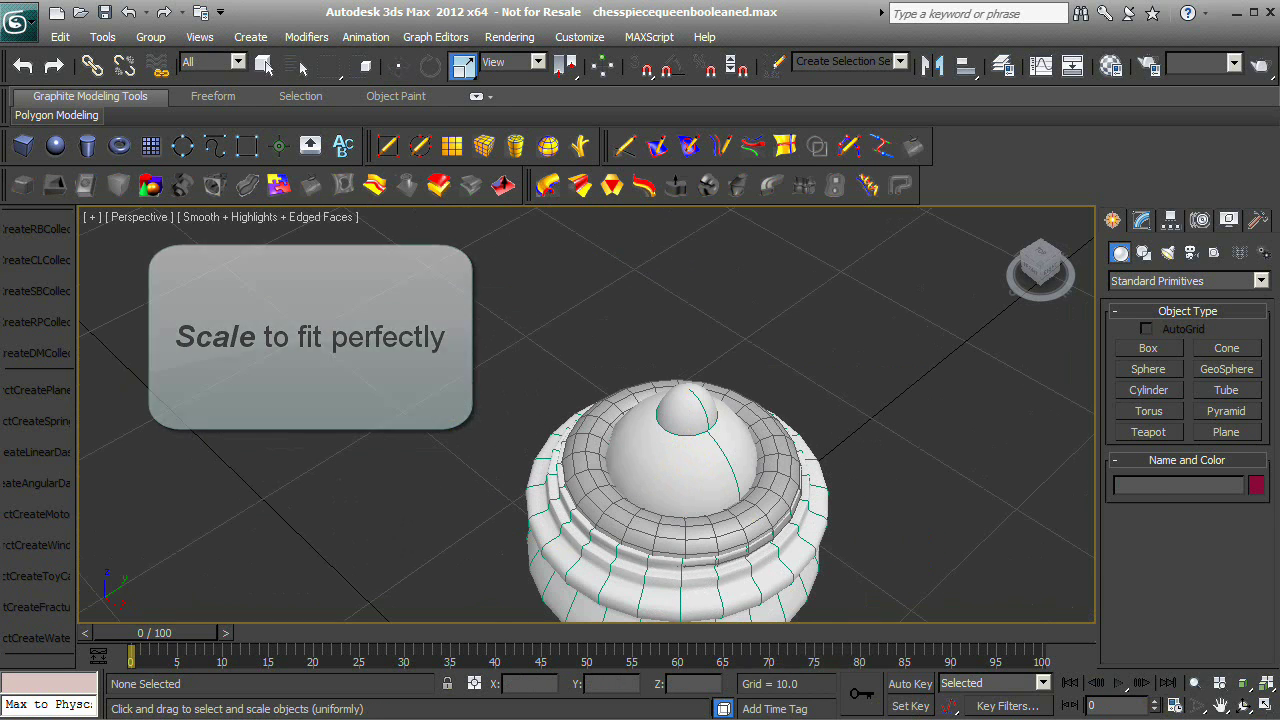
Change the torus's object color to dark blue.
click(1194, 683)
drag(903, 494, 913, 518)
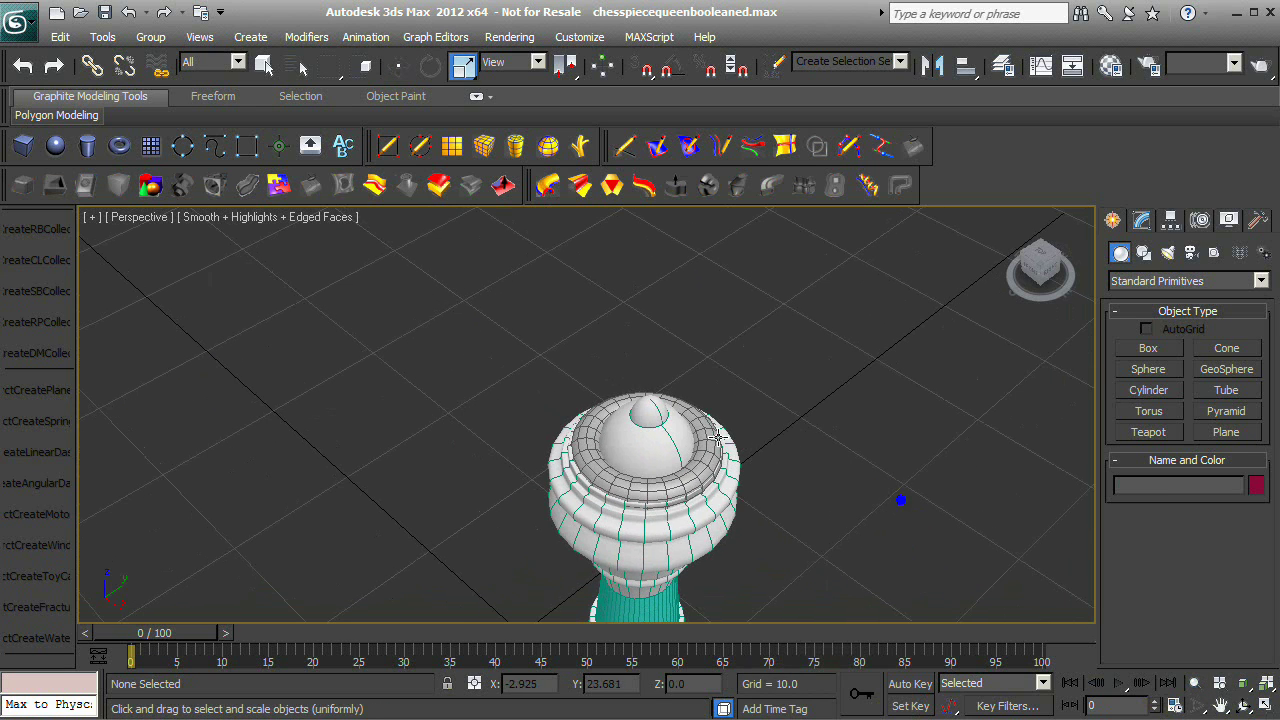
click(716, 440)
click(1143, 221)
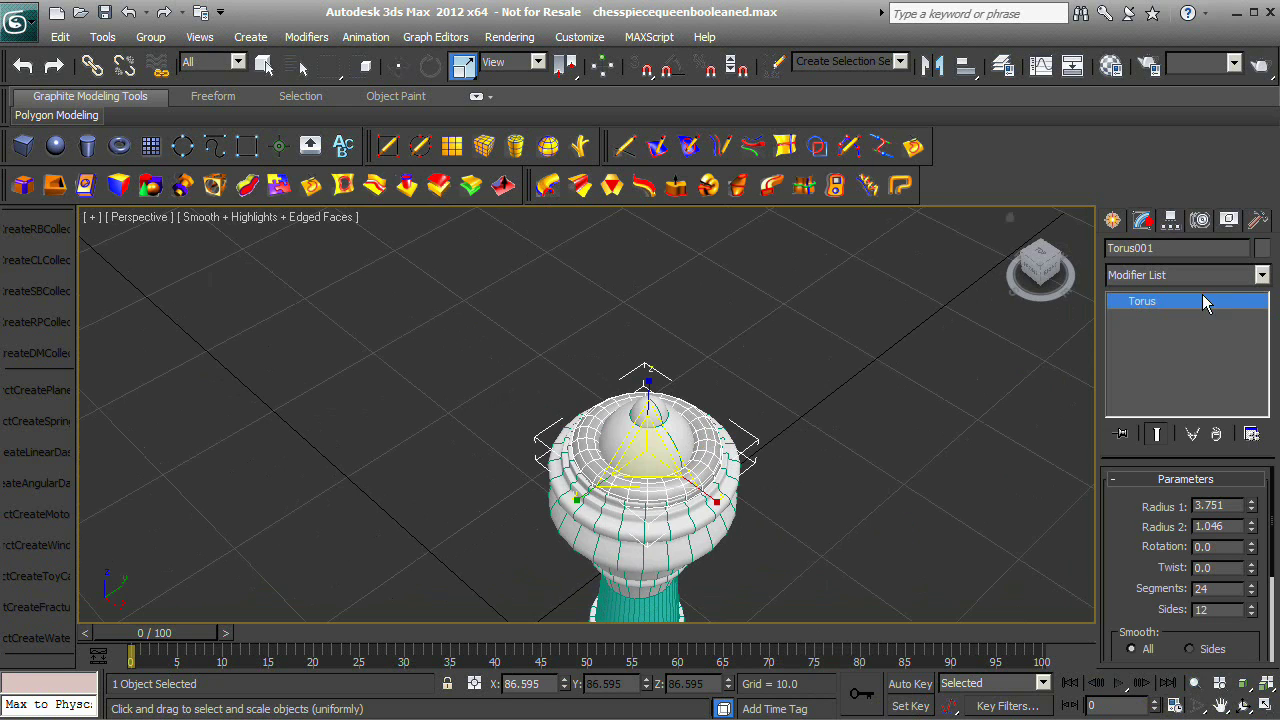
click(1262, 248)
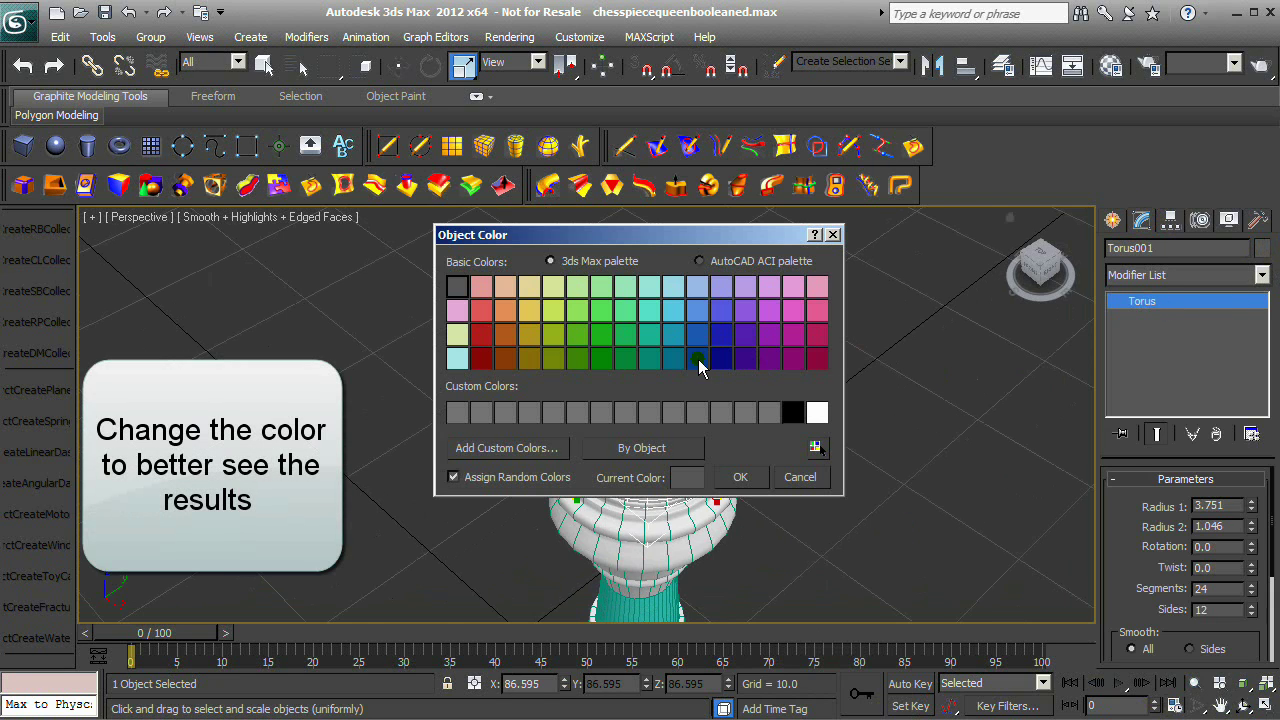
click(738, 477)
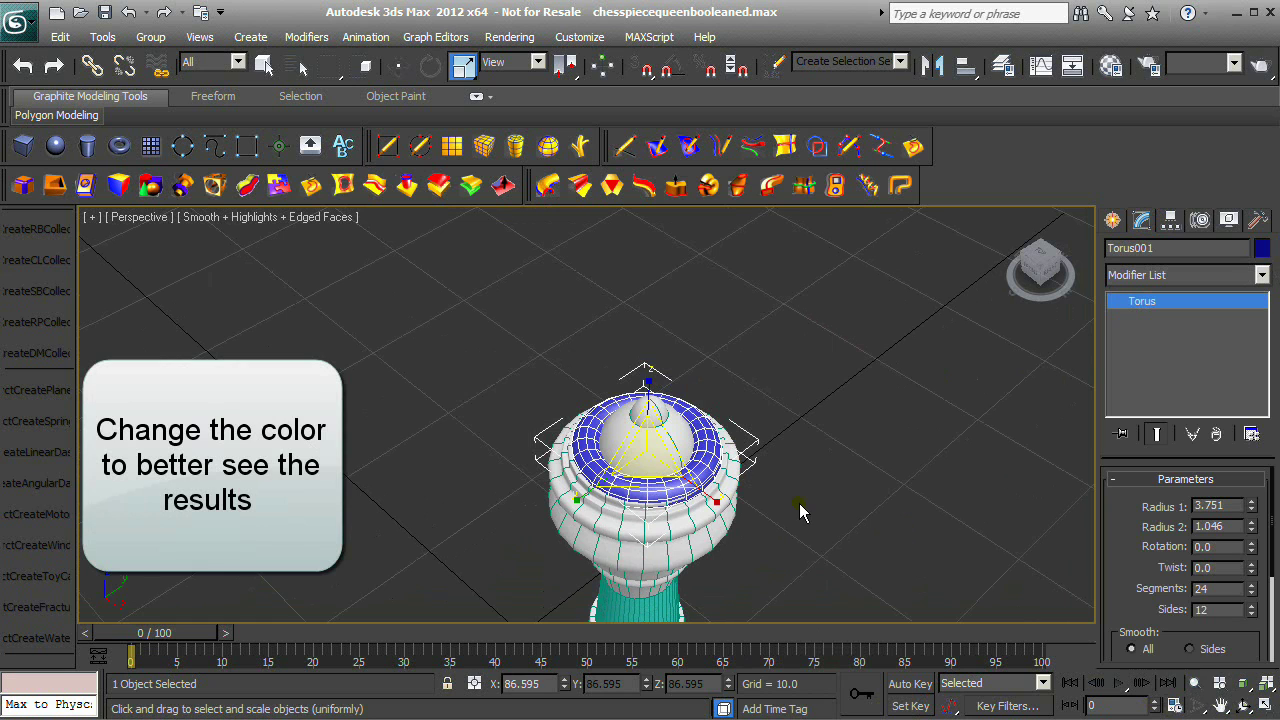
Raise the torus slightly on the queen's head to a Z position of about 22.14.
click(1195, 683)
drag(882, 543, 880, 553)
click(1243, 705)
drag(646, 460, 660, 418)
scroll(700, 450, up, 3)
key(r)
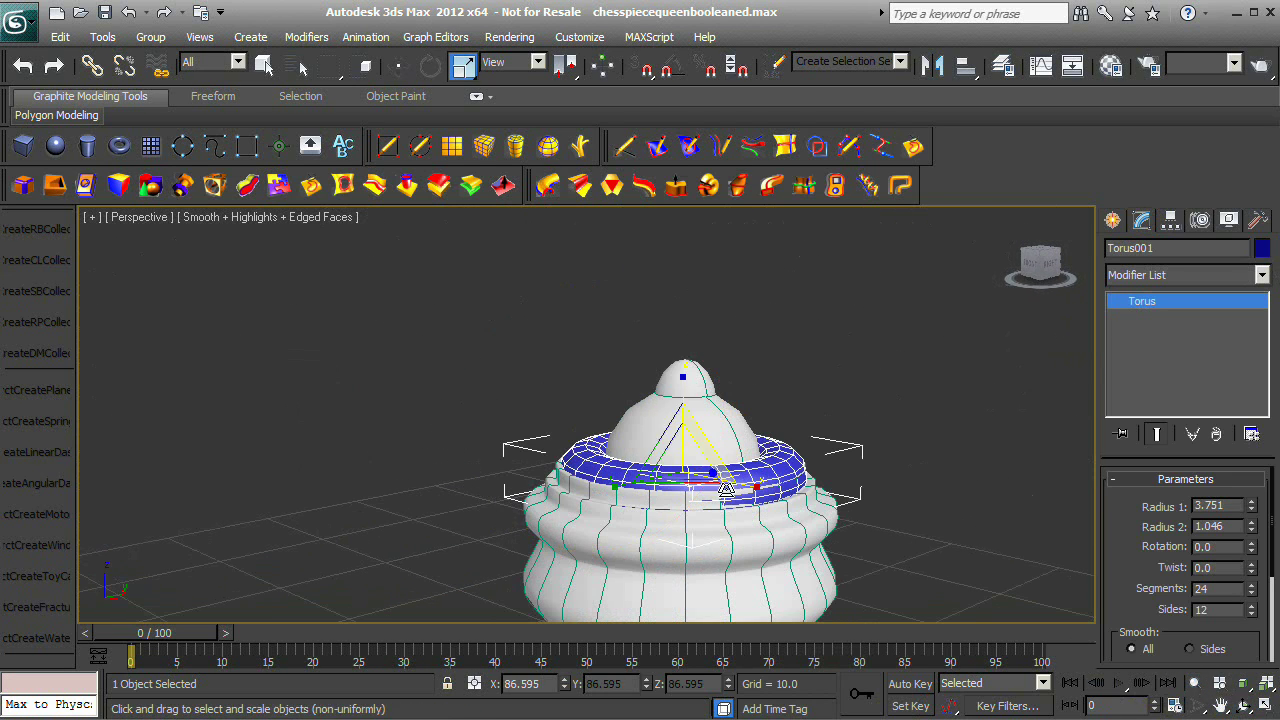
right_click(726, 487)
click(745, 499)
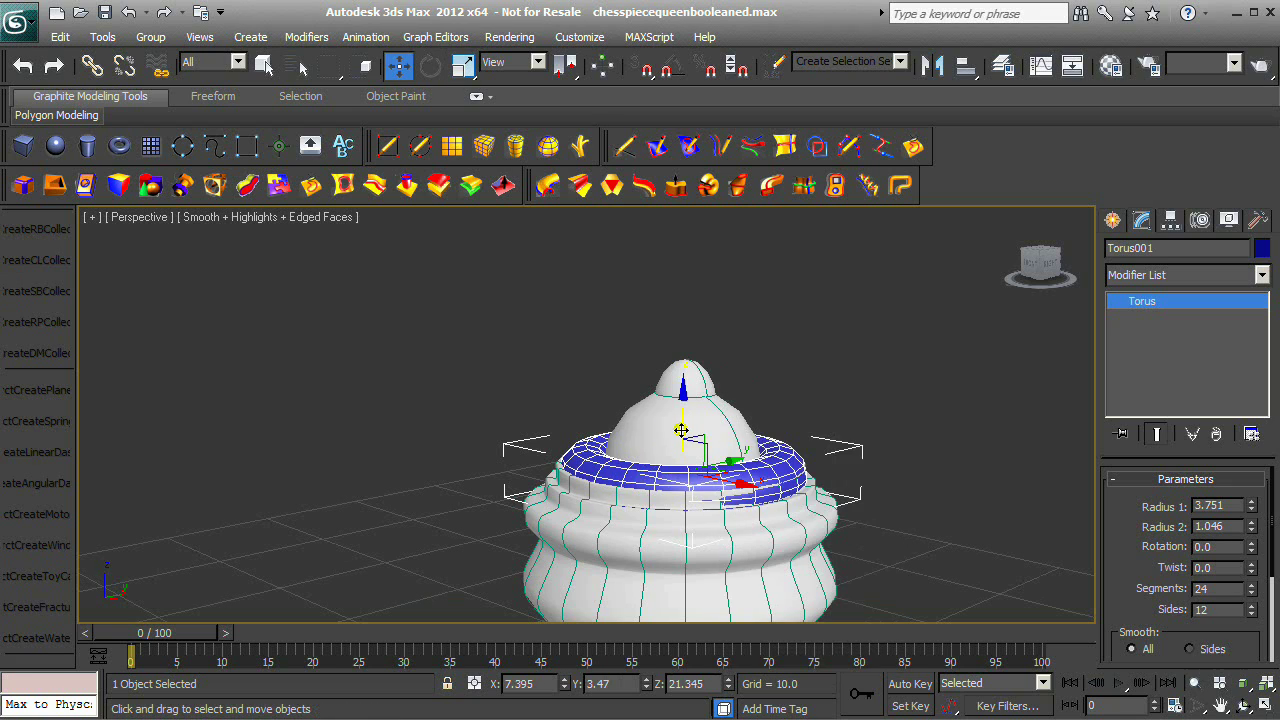
drag(680, 430, 682, 410)
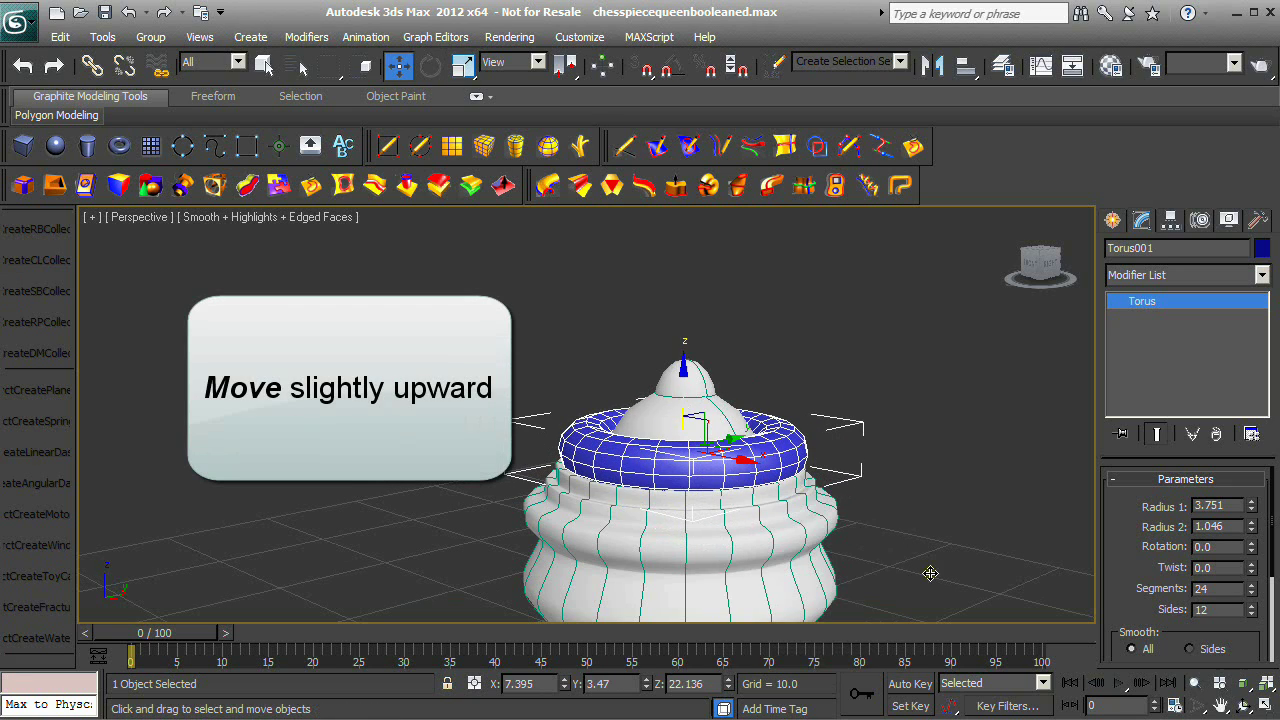
Scale the torus down uniformly to about 76 percent so it fits closer around the dome.
click(1240, 707)
drag(560, 450, 520, 427)
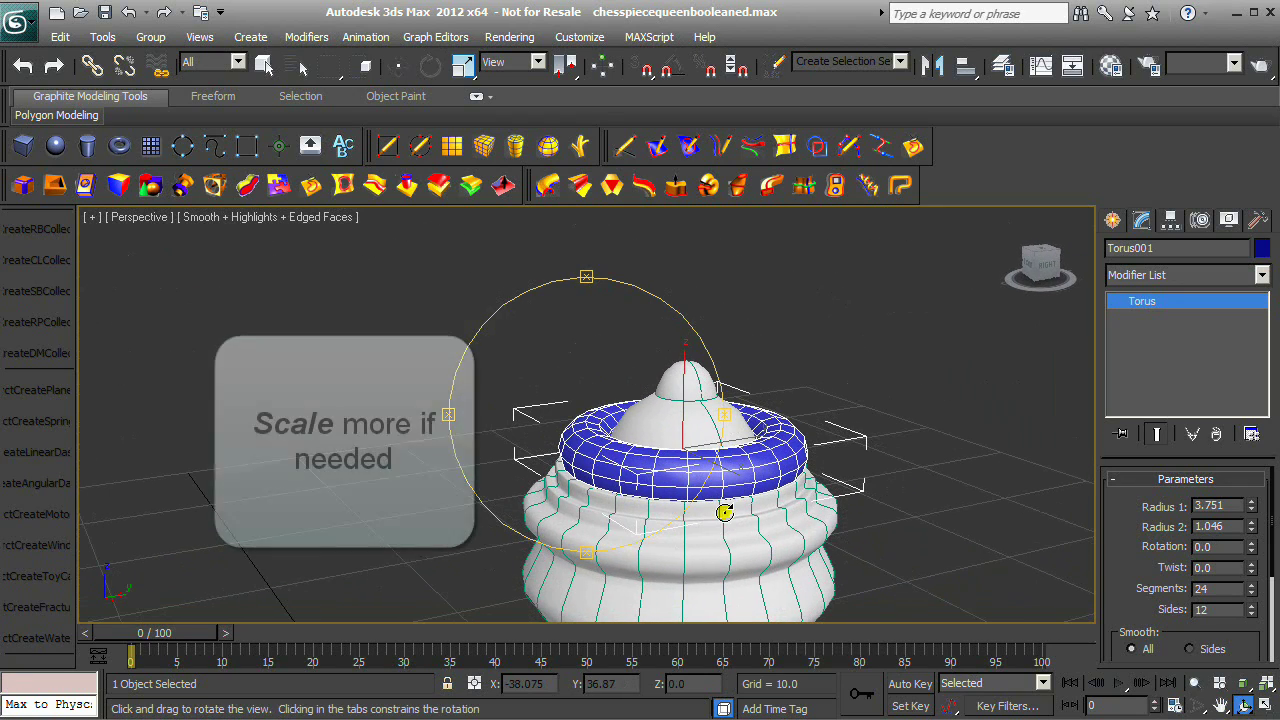
right_click(706, 470)
right_click(704, 468)
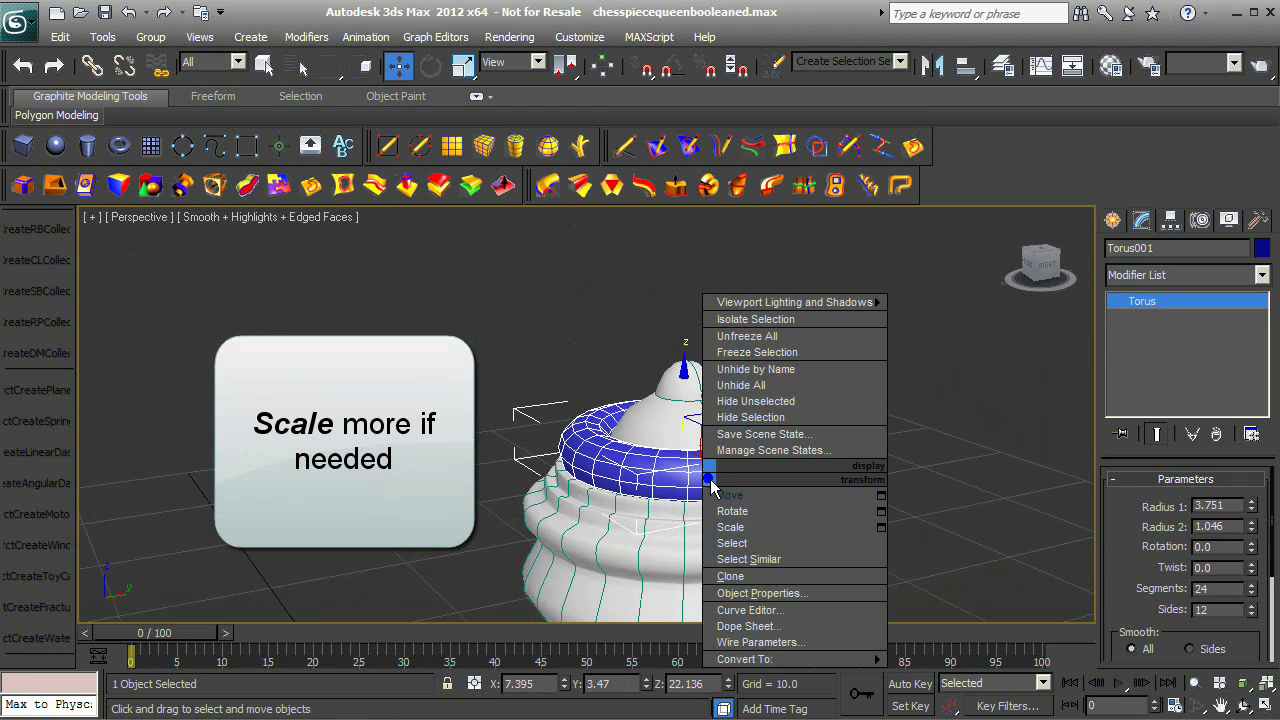
click(735, 527)
drag(677, 489, 827, 500)
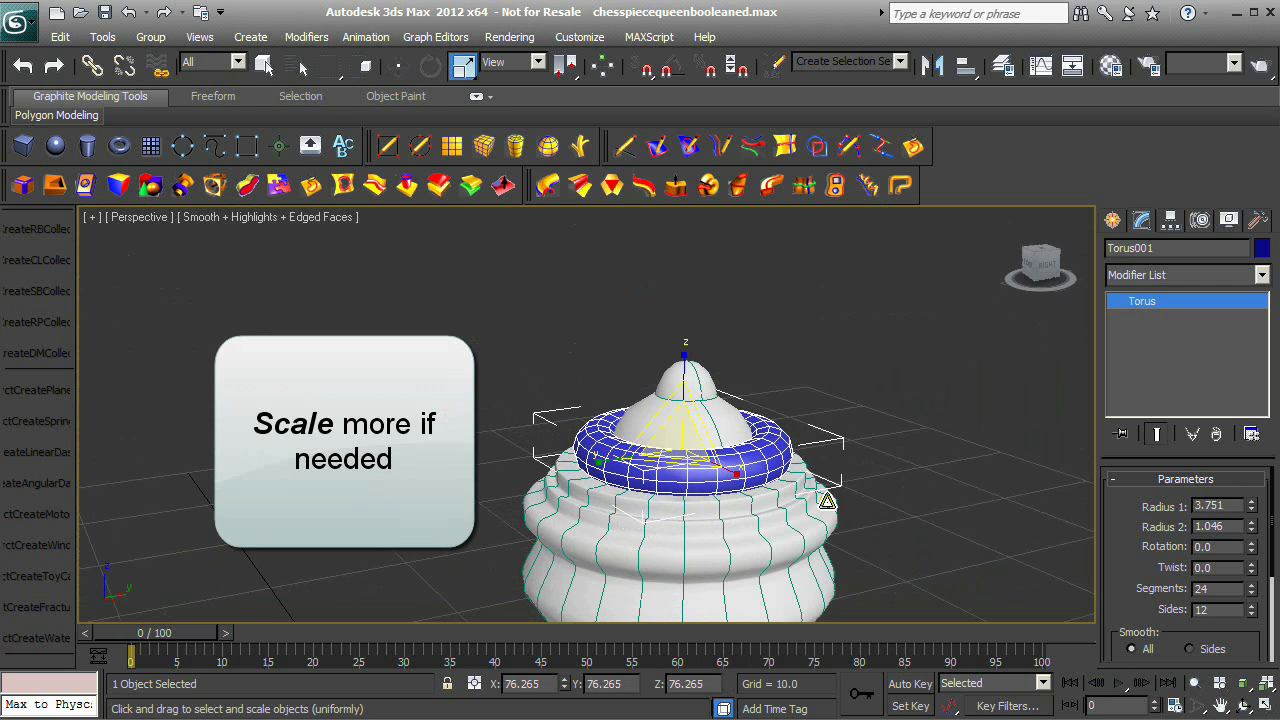
click(902, 530)
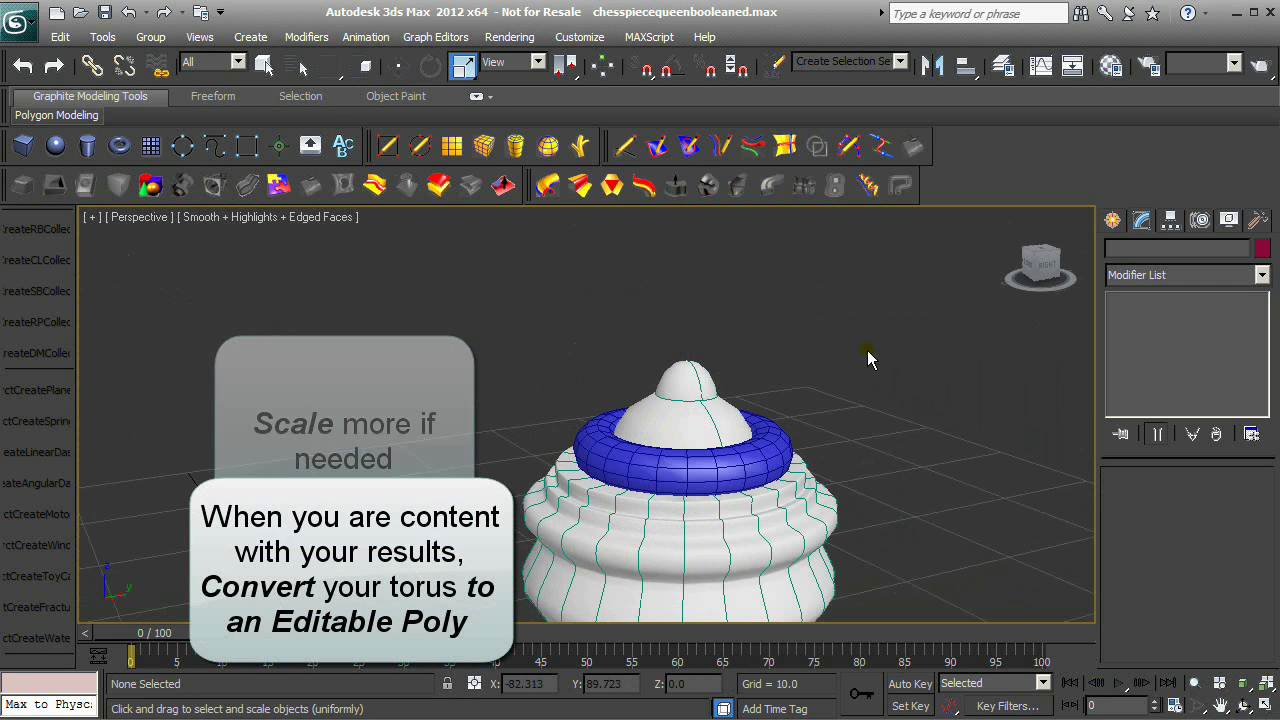
Convert the blue torus to an Editable Poly.
click(622, 467)
right_click(622, 467)
mouse_move(723, 656)
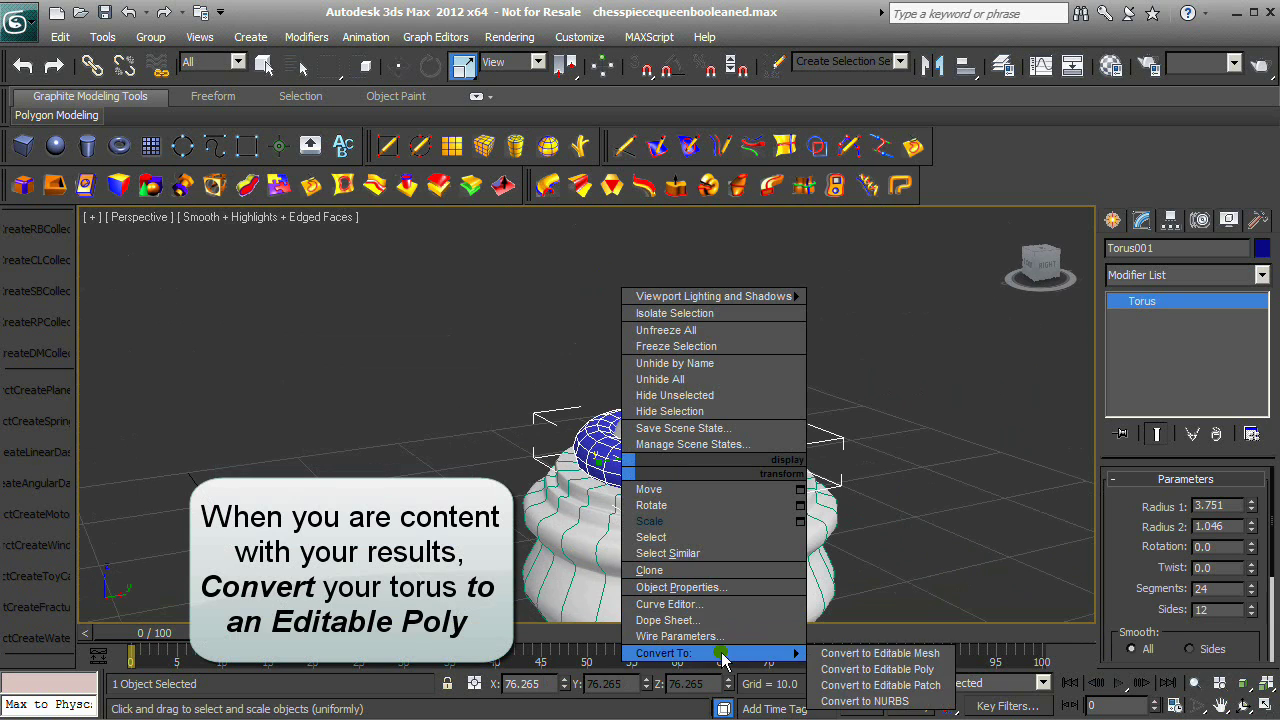
click(850, 669)
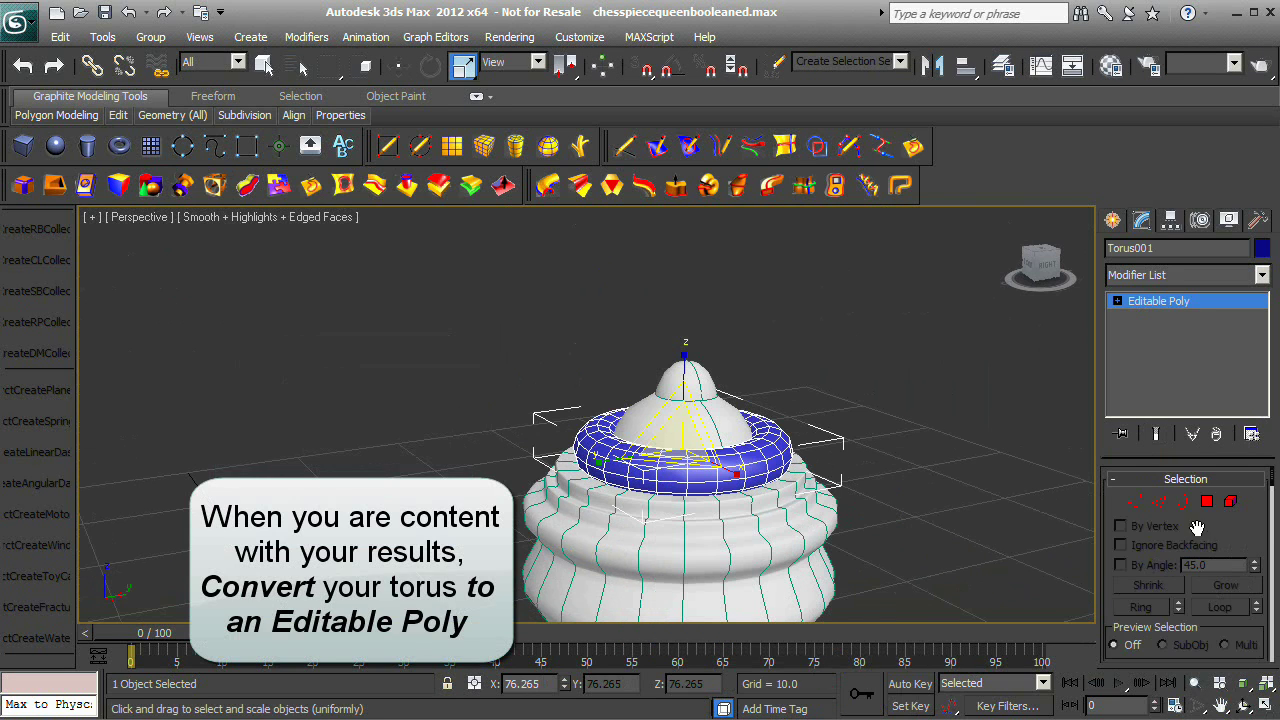
Select a single polygon on the torus's outer side and show the Front view maximized with the Move tool active.
click(1207, 501)
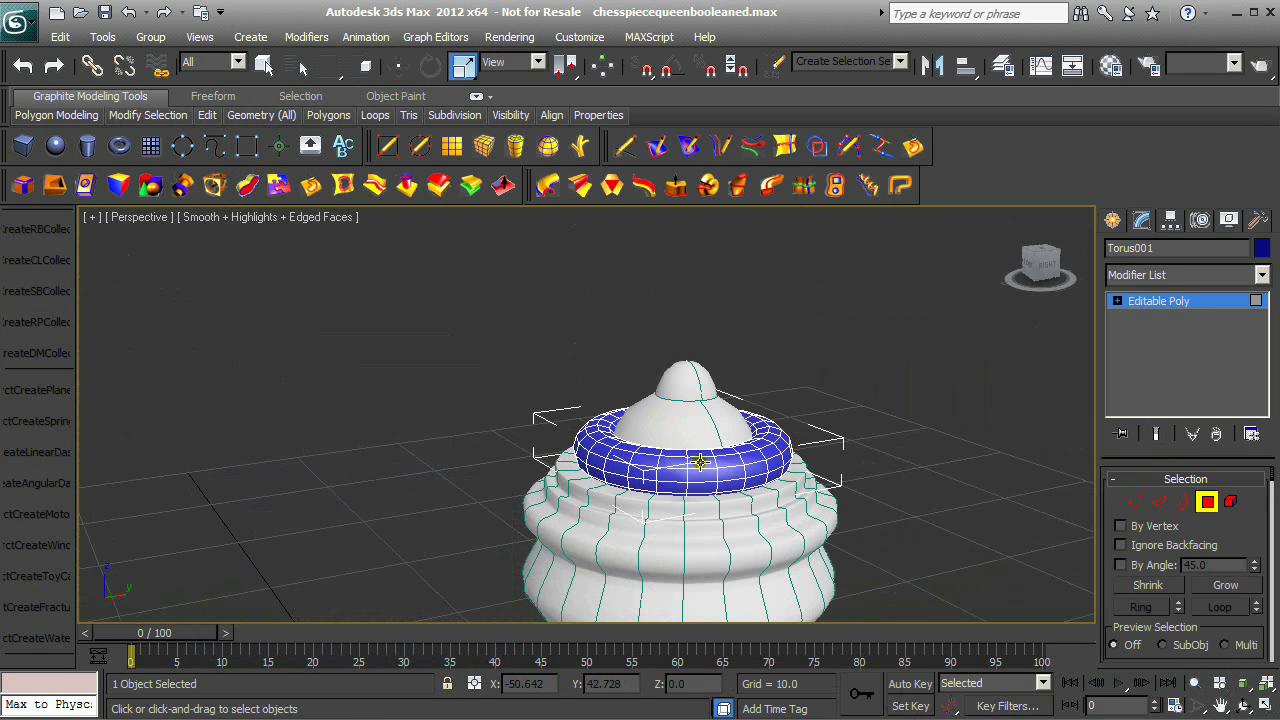
click(700, 462)
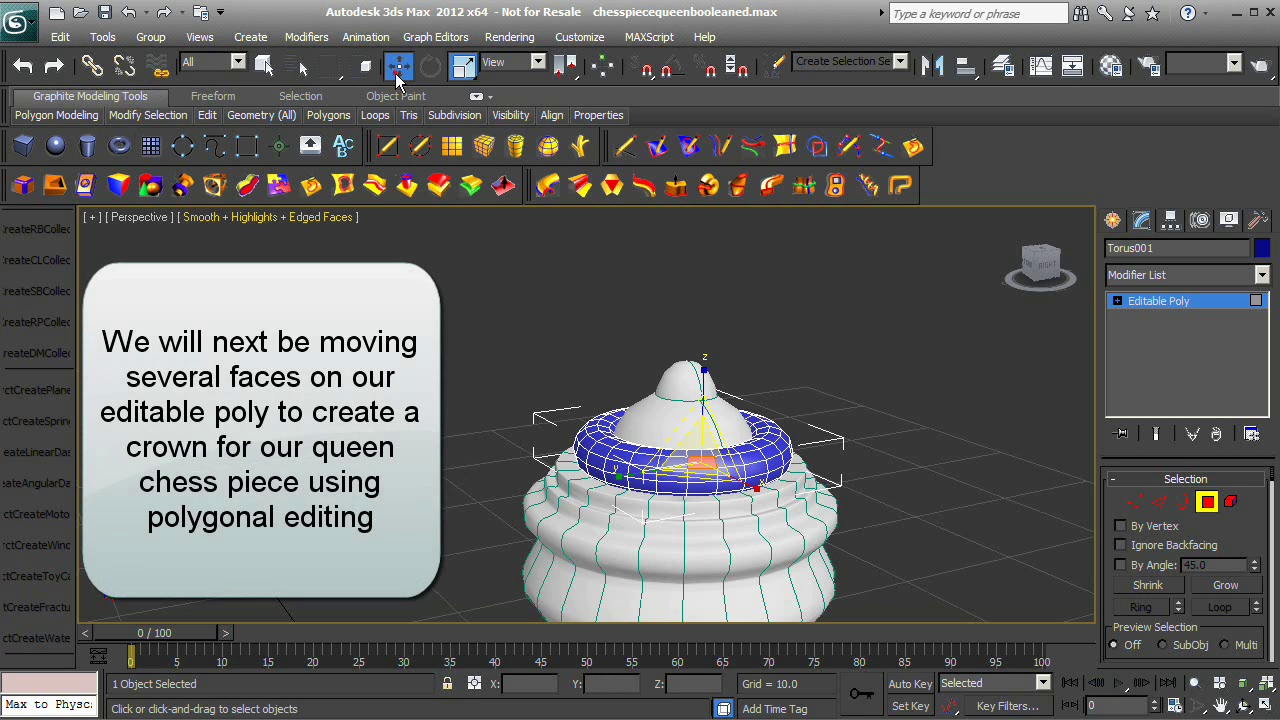
click(398, 68)
click(1263, 703)
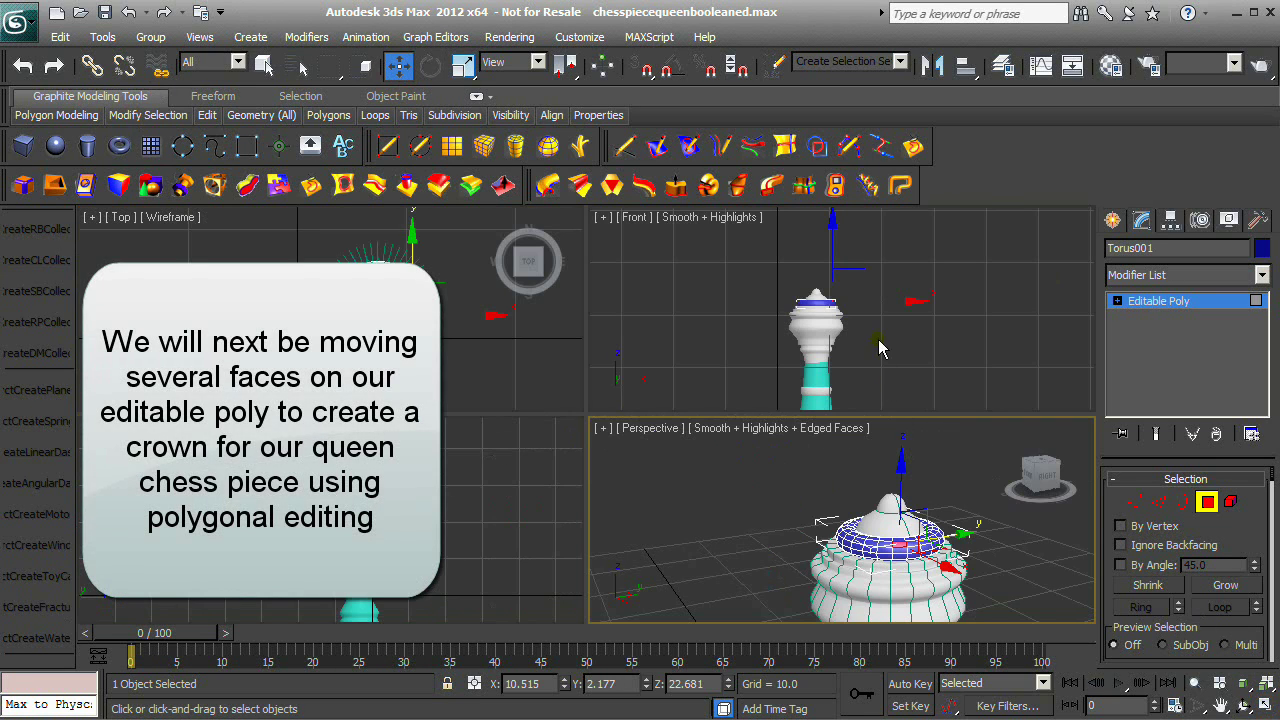
right_click(883, 328)
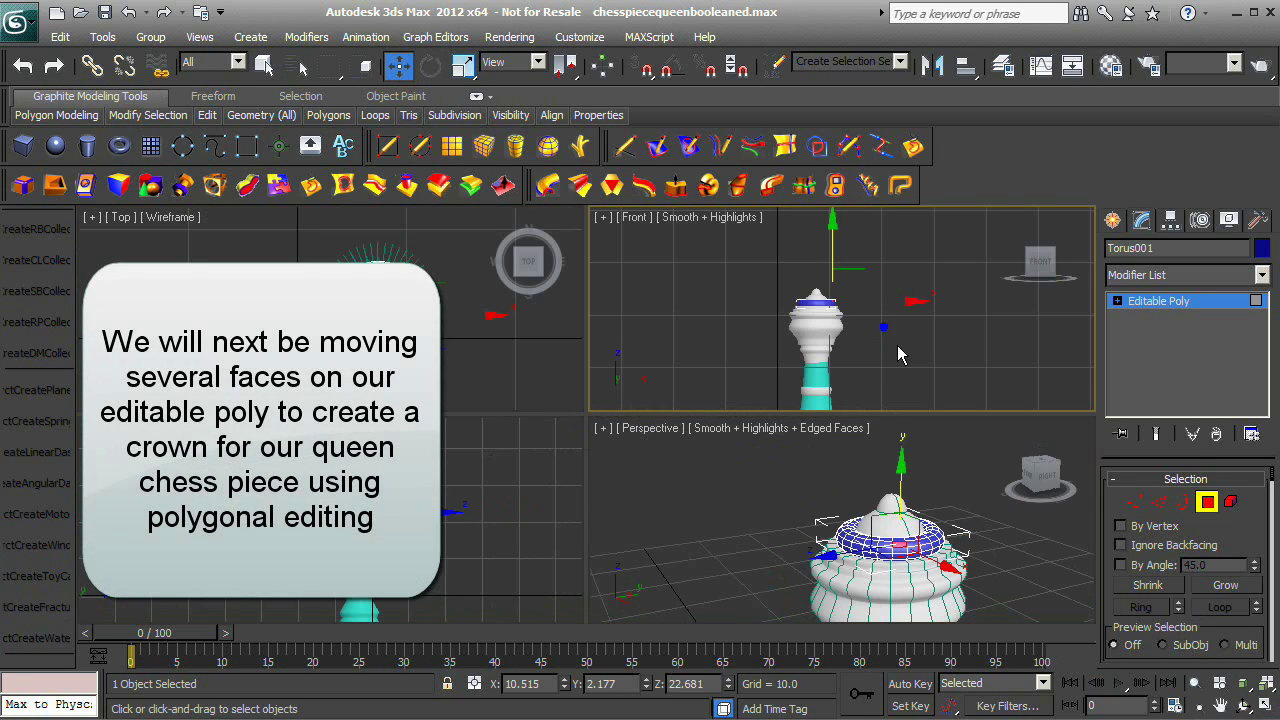
click(1265, 706)
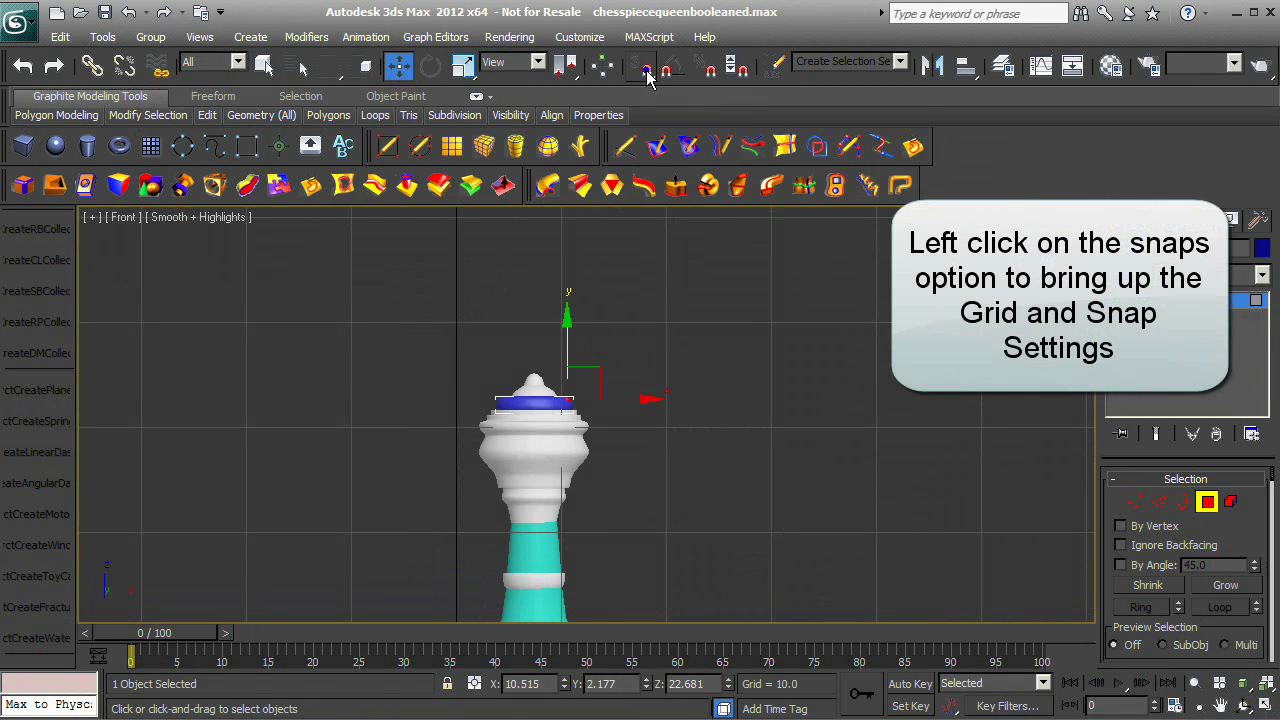
Set the home grid spacing to 12.0 and make Grid Lines the snap target.
right_click(646, 70)
click(915, 312)
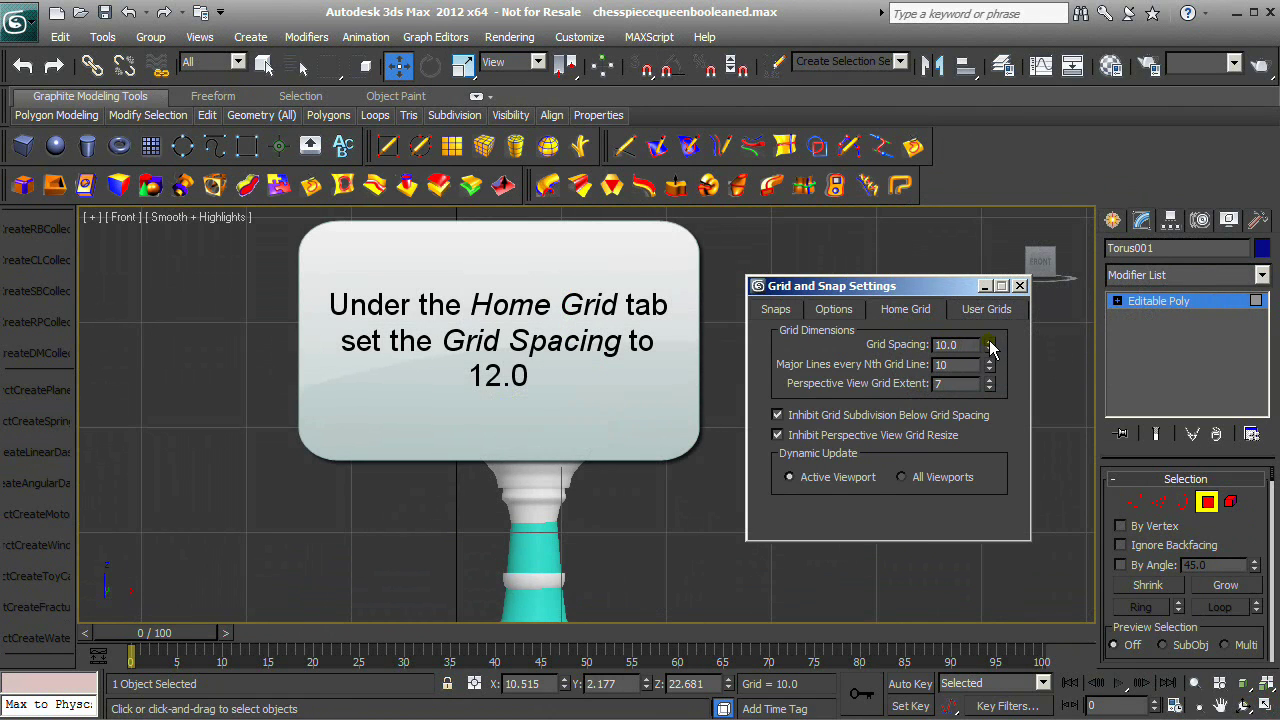
drag(990, 341, 995, 324)
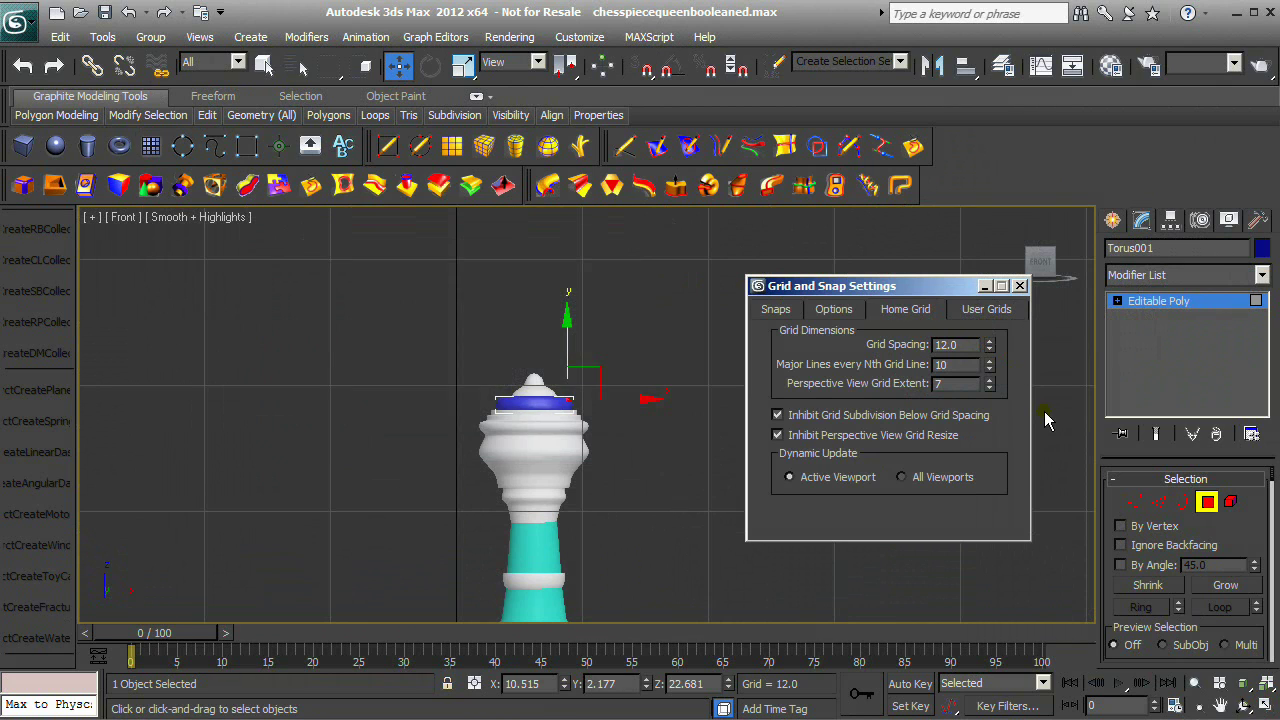
click(786, 310)
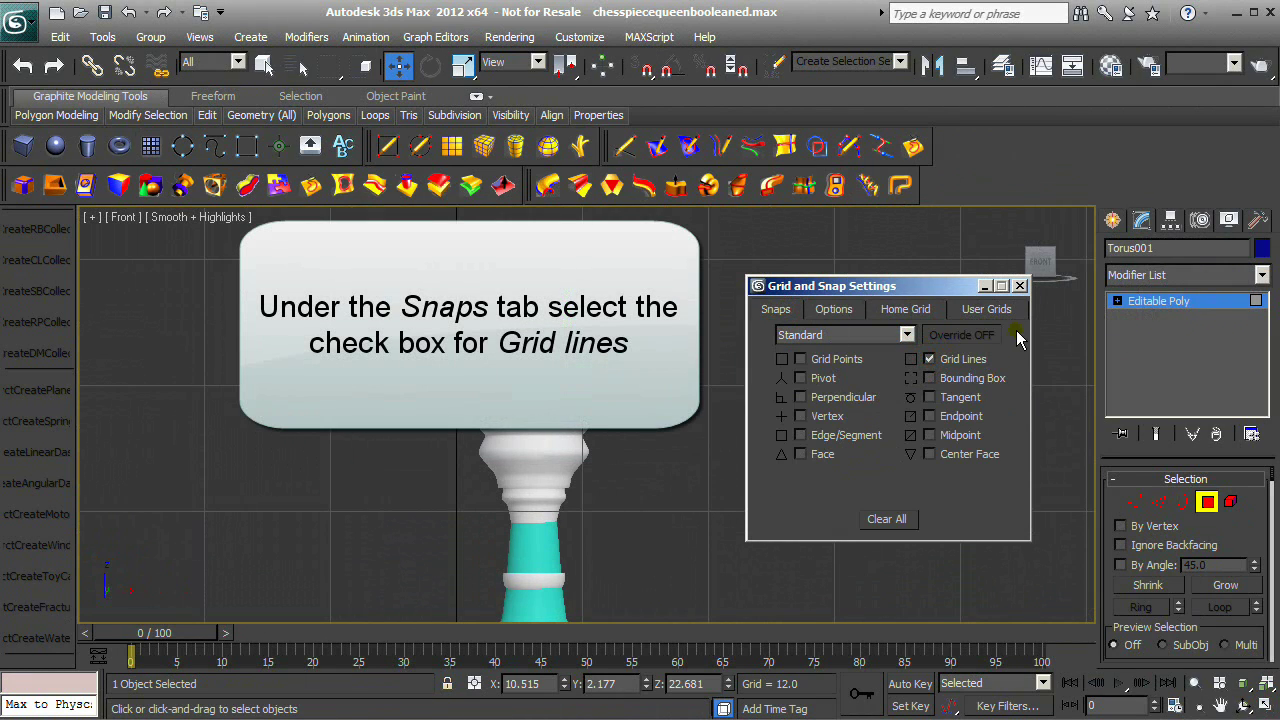
click(1019, 286)
Turn on 3D snapping and move the selected torus face up to the closest grid line, at Z about 24.
click(645, 66)
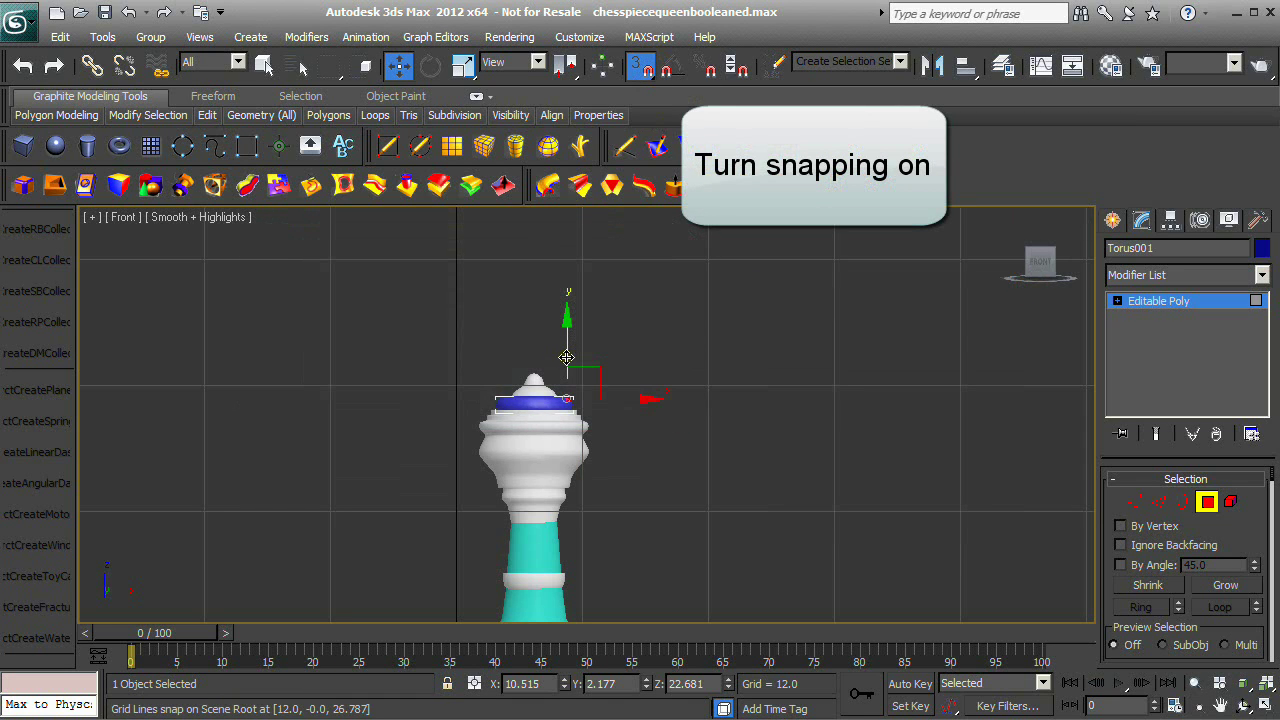
drag(566, 351, 643, 455)
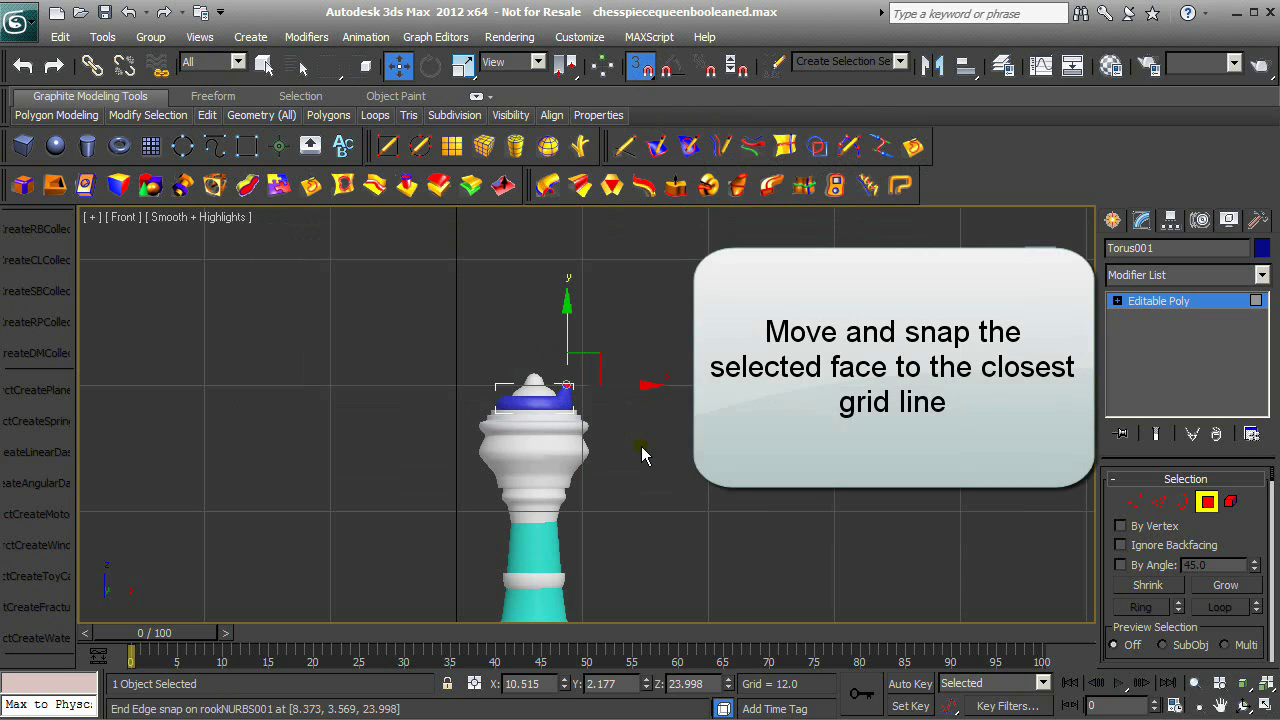
click(1262, 706)
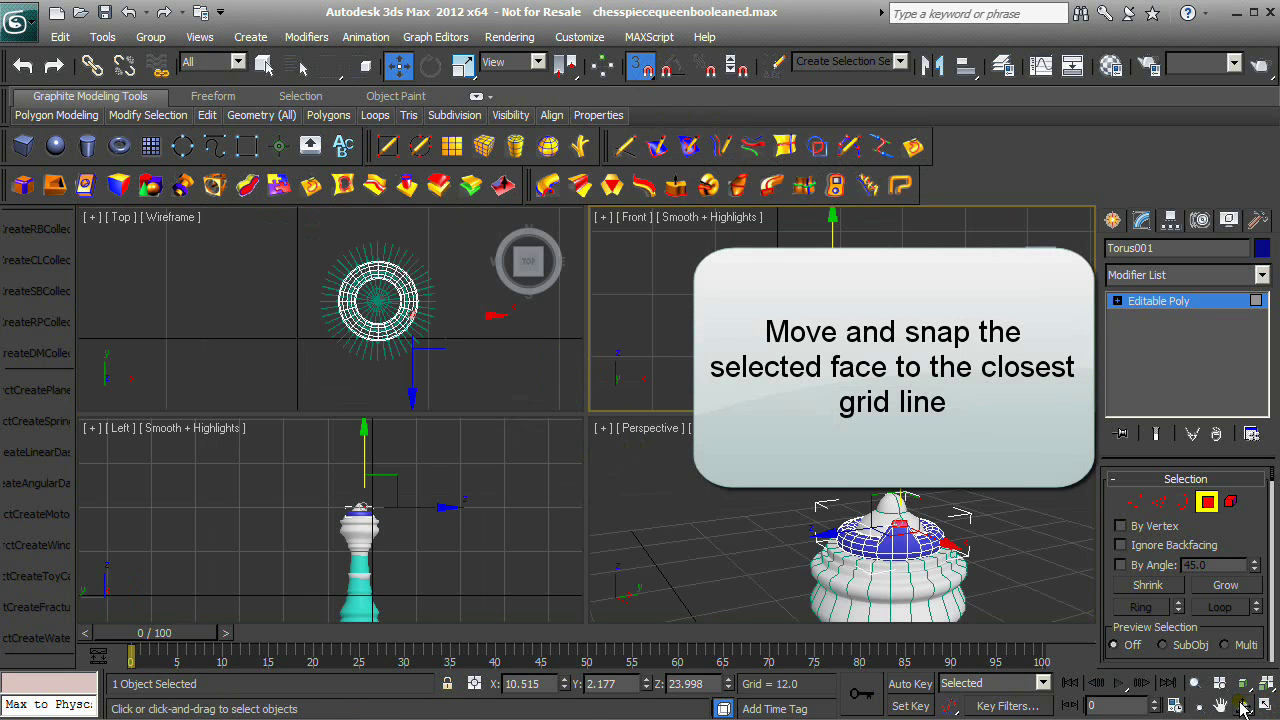
Select the next alternate face along the same row of the torus in the Perspective view.
click(1241, 706)
drag(885, 541, 837, 545)
middle_drag(837, 546, 711, 533)
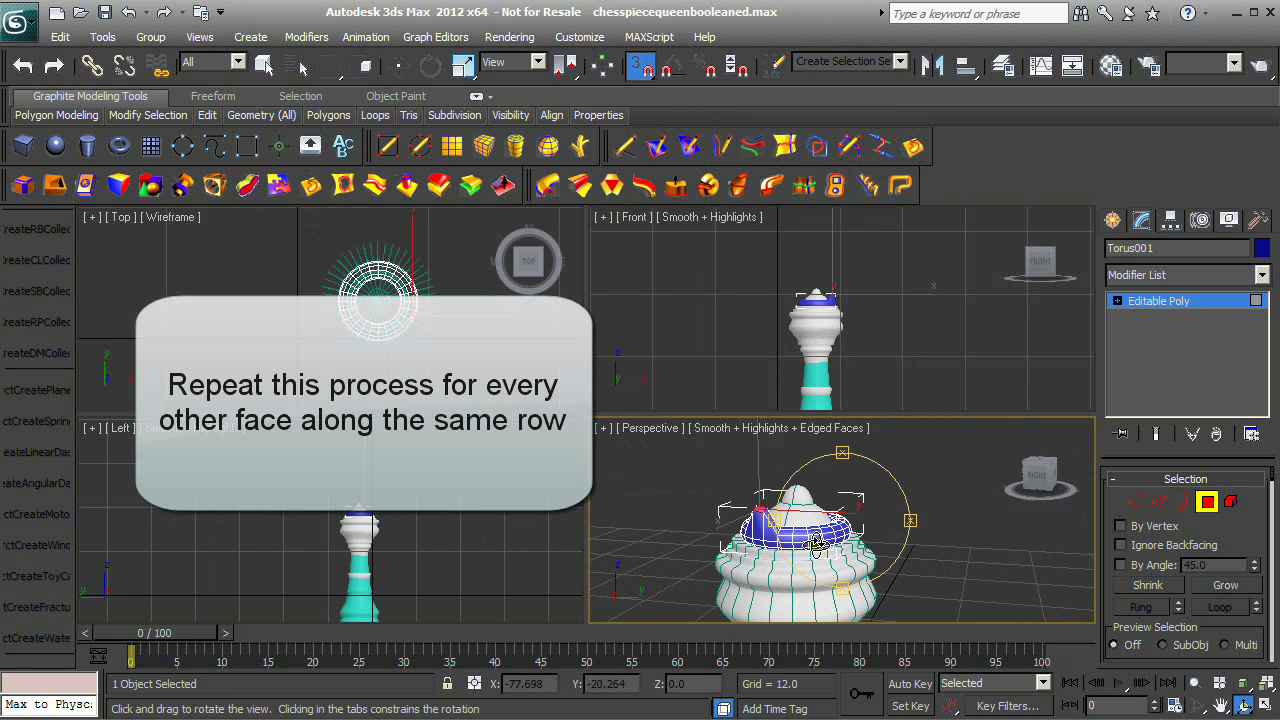
right_click(722, 535)
click(801, 533)
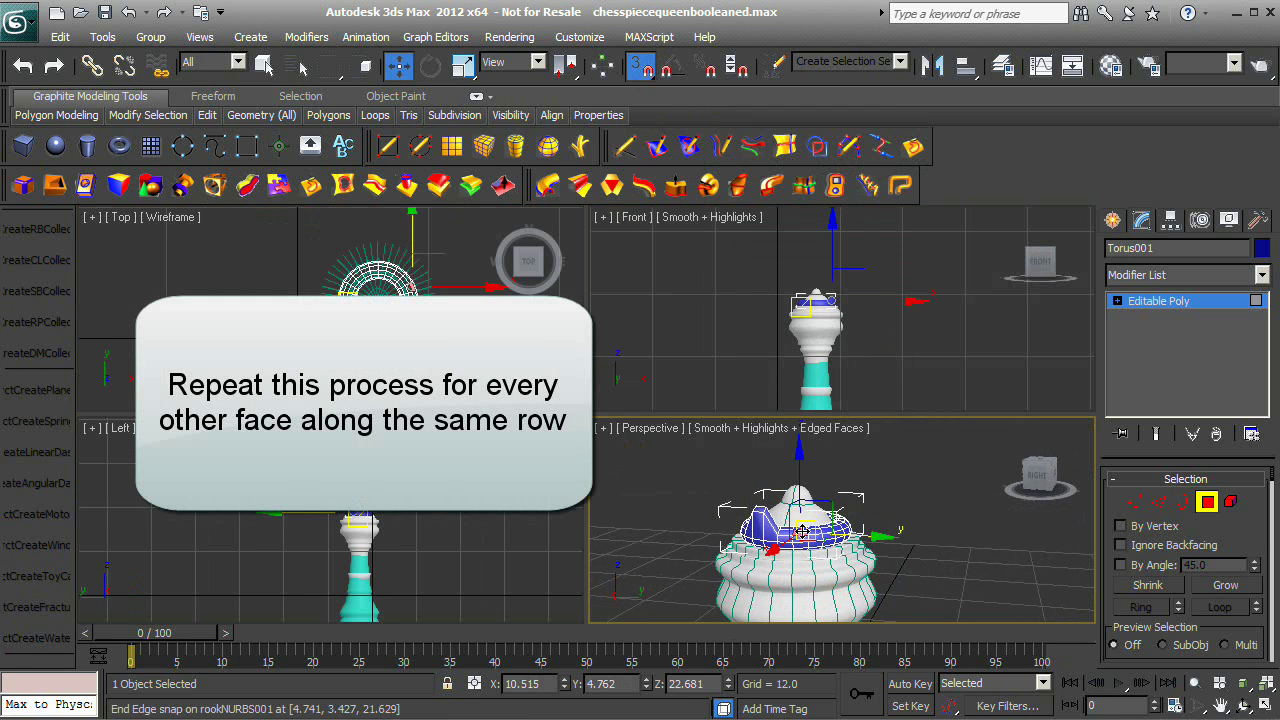
Raise the selected upper-row face of the crown ring and the next alternate face to Z 23.998, snapping to the existing raised edge.
right_click(904, 329)
drag(831, 262, 829, 288)
ctrl+click(829, 291)
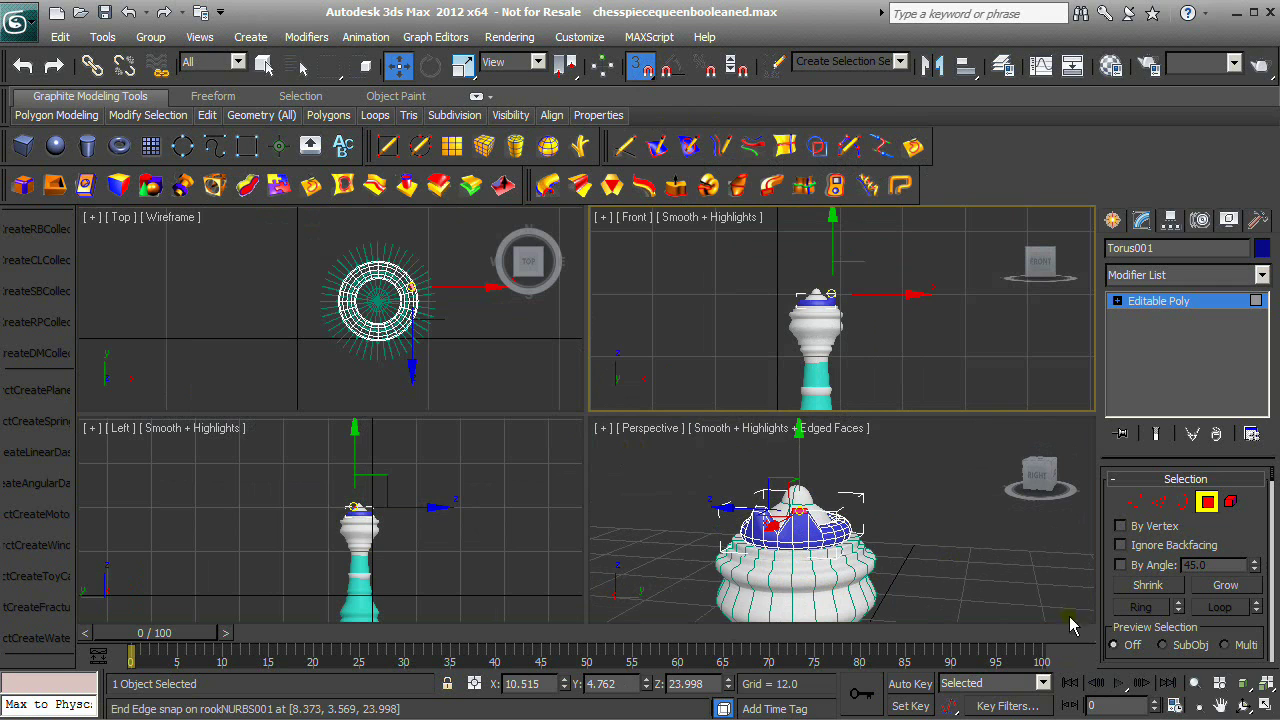
click(1243, 706)
click(794, 523)
drag(794, 523, 722, 537)
right_click(834, 548)
click(842, 533)
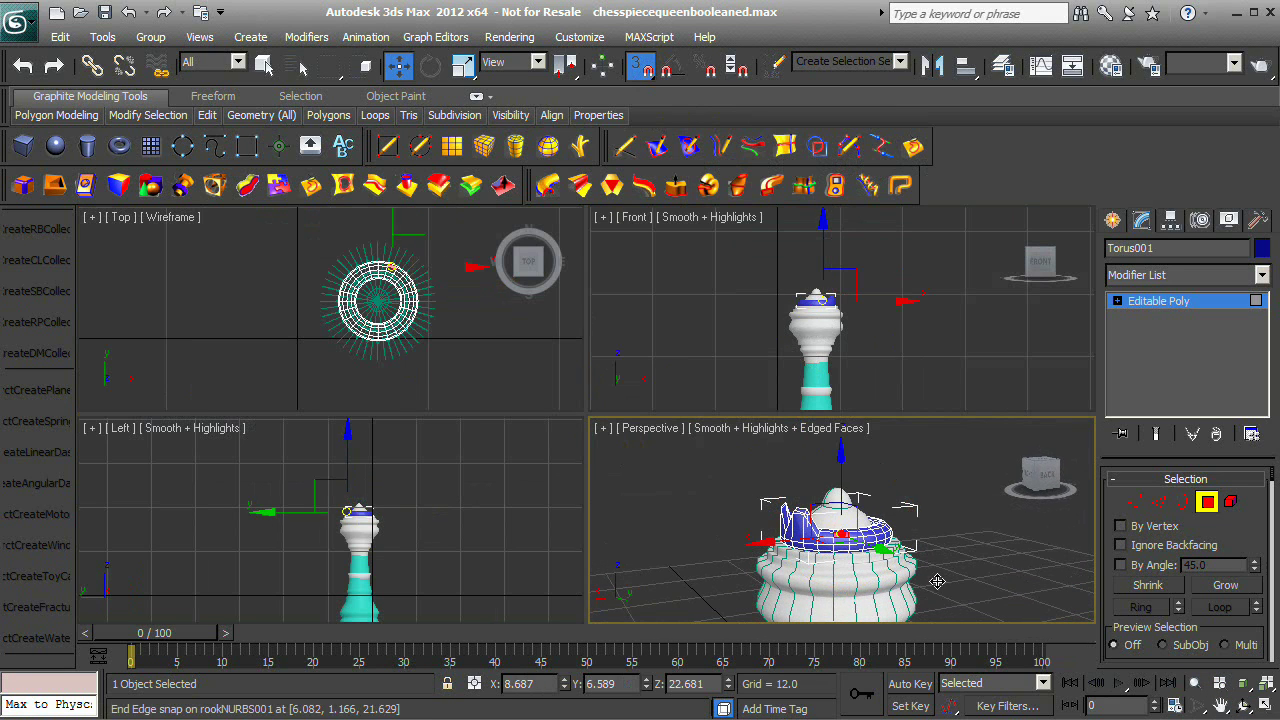
right_click(902, 333)
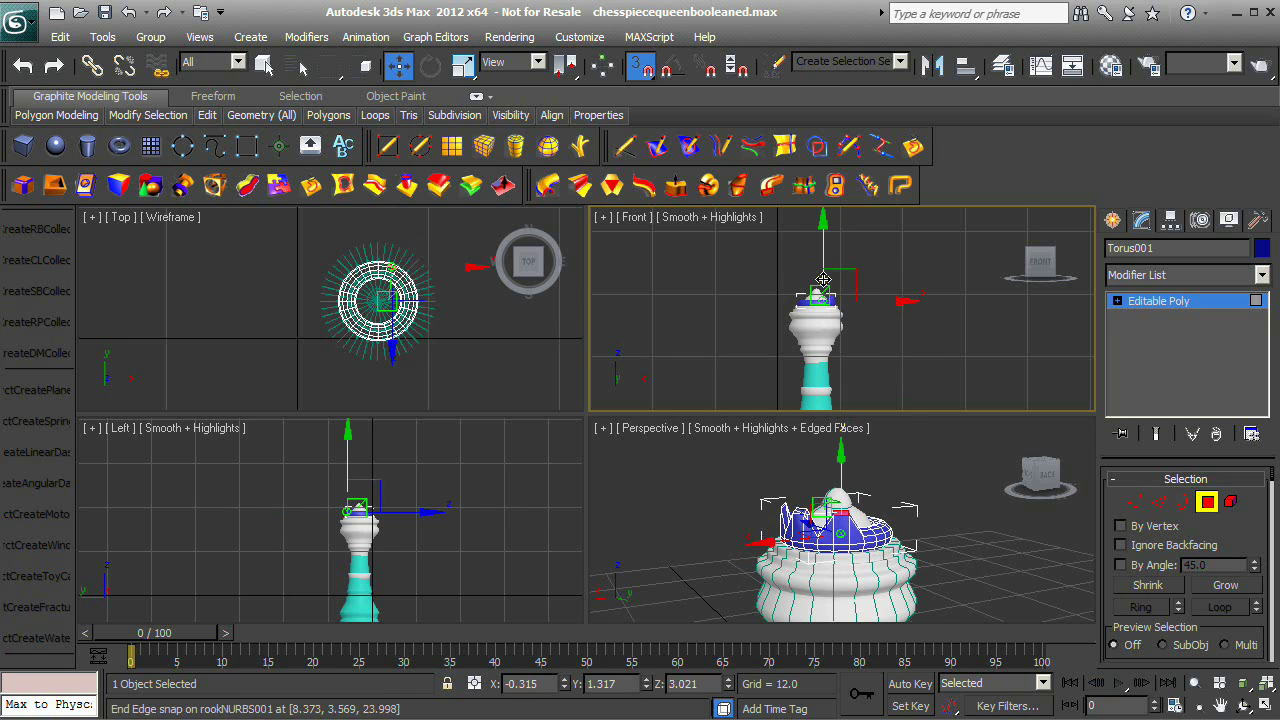
right_click(1006, 543)
Raise the next two alternate upper-row faces, on the back-left of the crown ring, snapping them to the height of the raised points.
click(1240, 706)
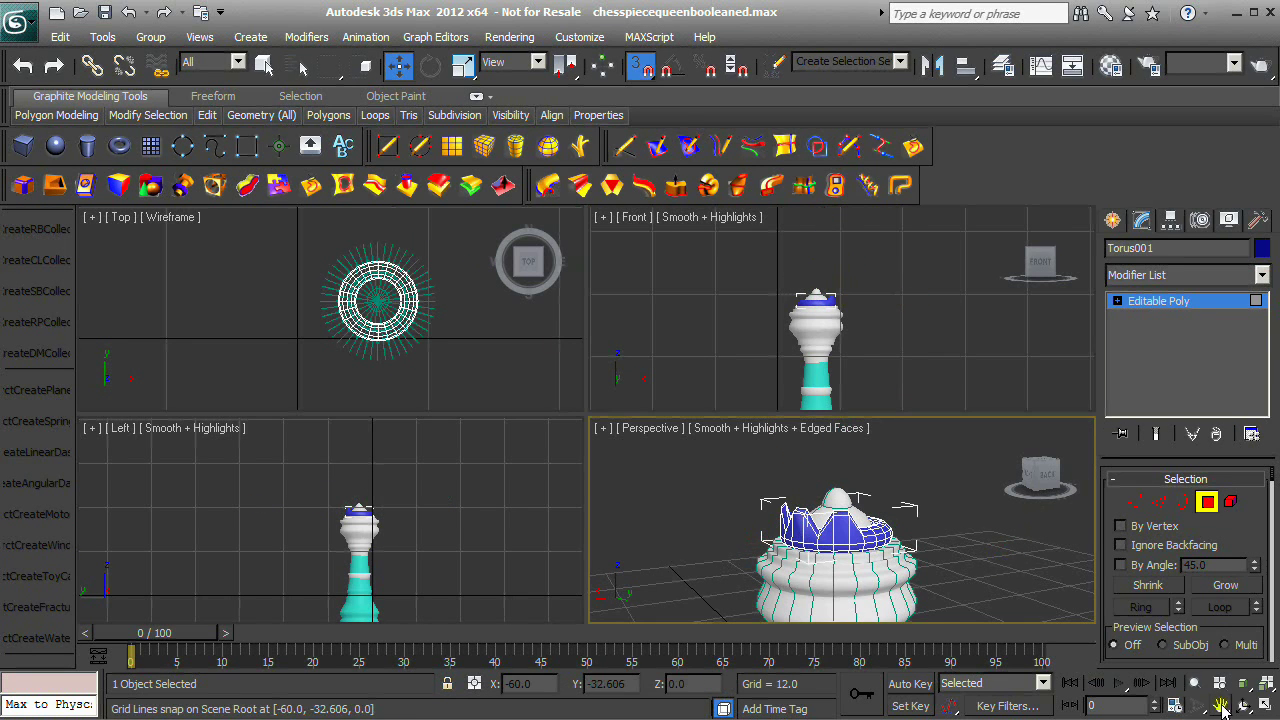
mouse_move(880, 543)
mouse_down()
mouse_move(754, 543)
mouse_move(780, 540)
mouse_up()
right_click(780, 540)
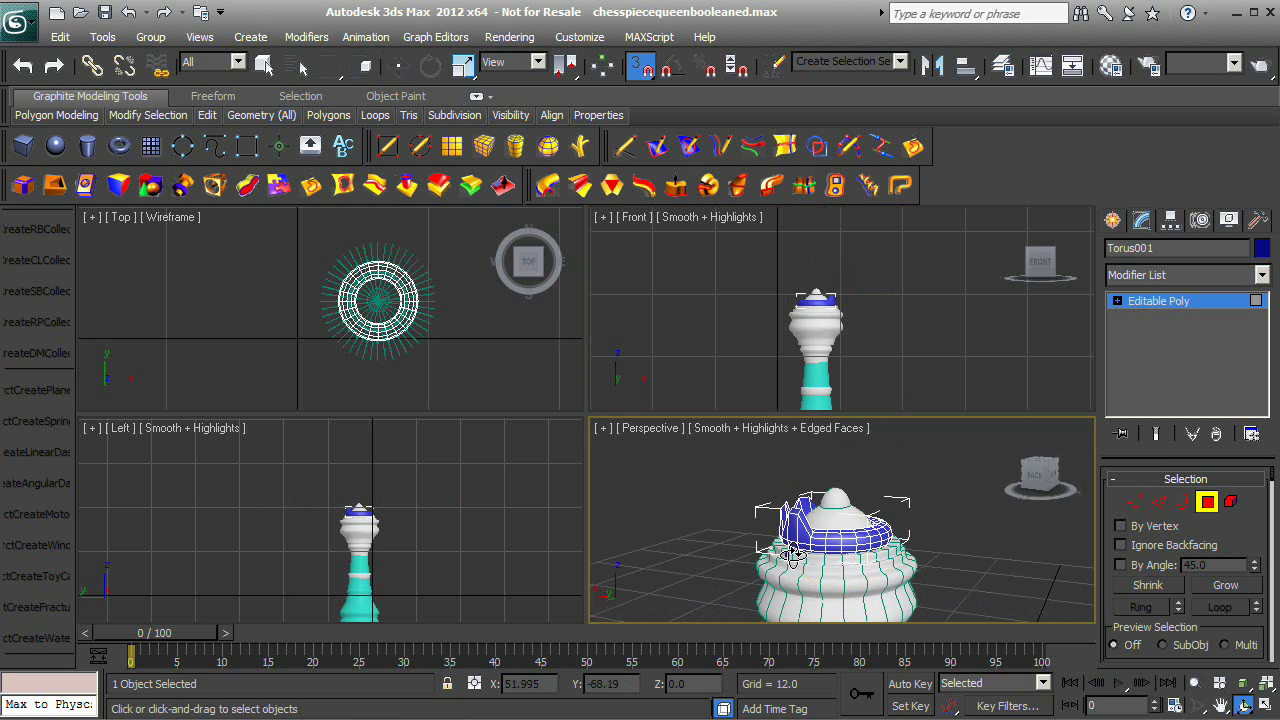
right_click(862, 328)
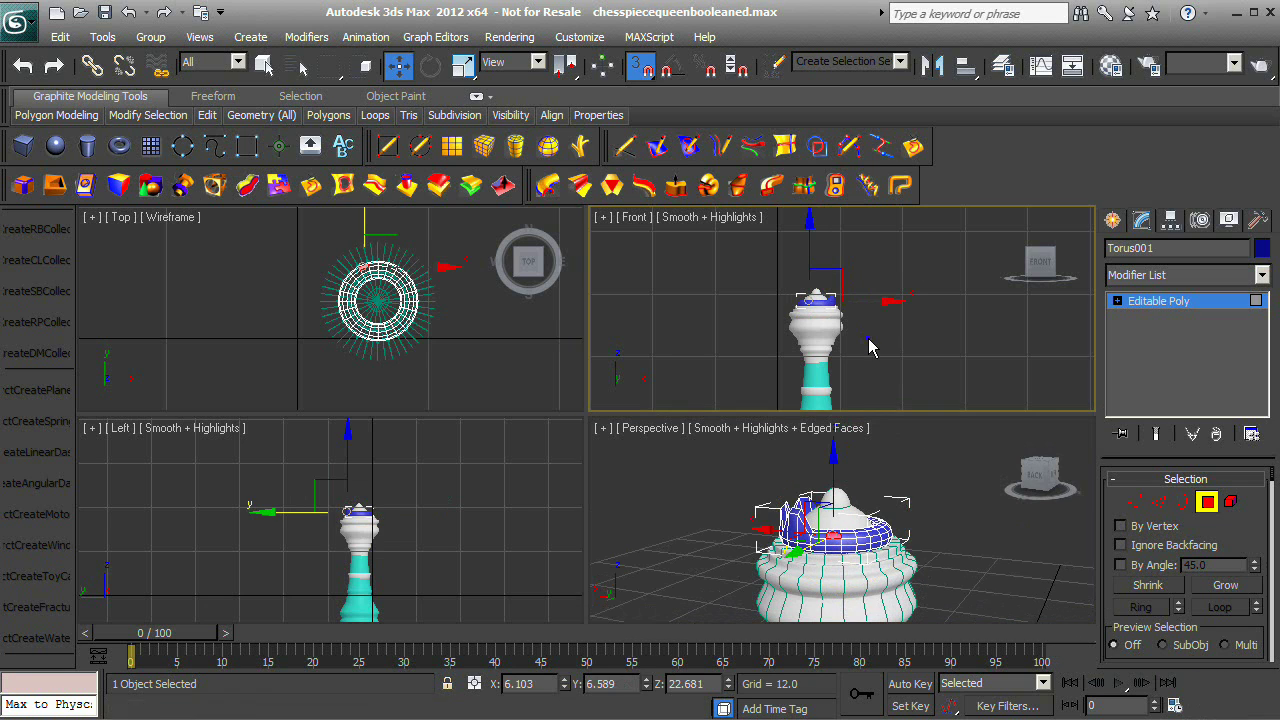
right_click(968, 598)
click(1240, 706)
mouse_move(820, 540)
mouse_down()
mouse_move(760, 545)
mouse_move(830, 548)
mouse_up()
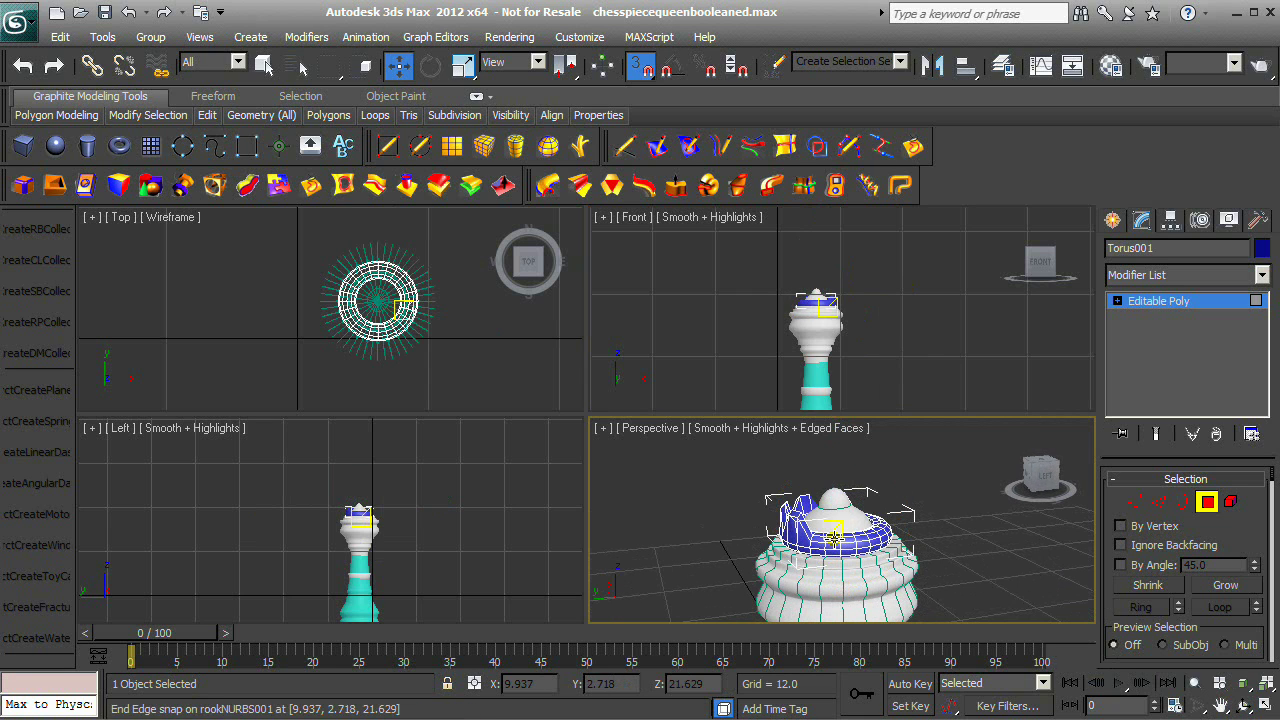
right_click(932, 349)
mouse_move(799, 262)
mouse_down()
mouse_move(800, 228)
mouse_move(805, 285)
mouse_up()
right_click(987, 545)
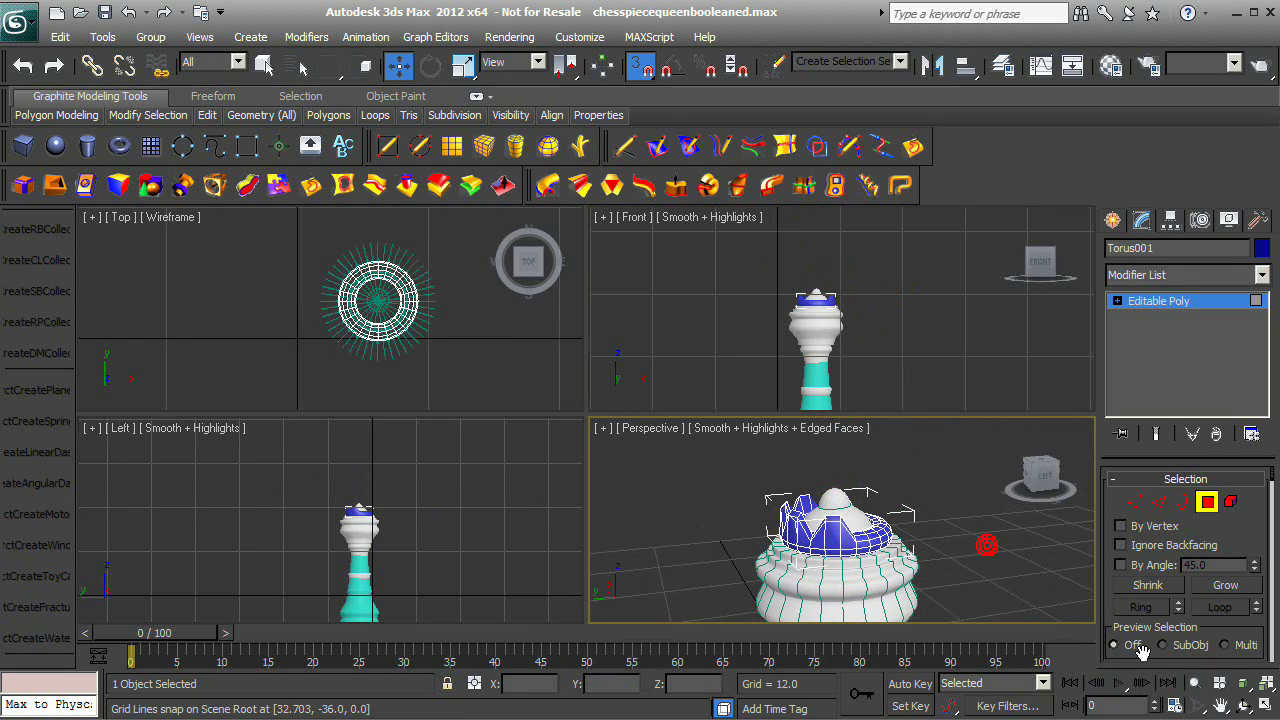
Raise the following two alternate upper-row faces, on the front-left of the crown ring, to a snapped height of Z 23.998.
click(1242, 706)
drag(879, 542, 812, 555)
right_click(813, 557)
click(812, 535)
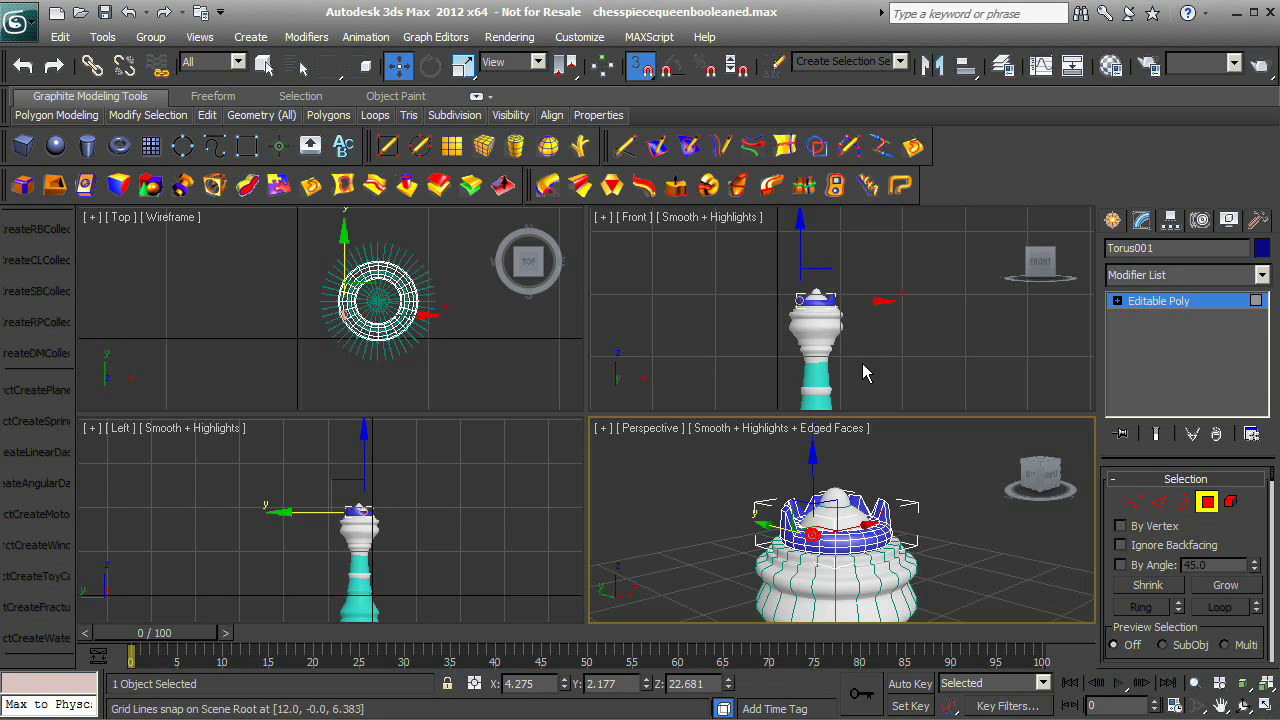
right_click(903, 377)
drag(800, 250, 834, 305)
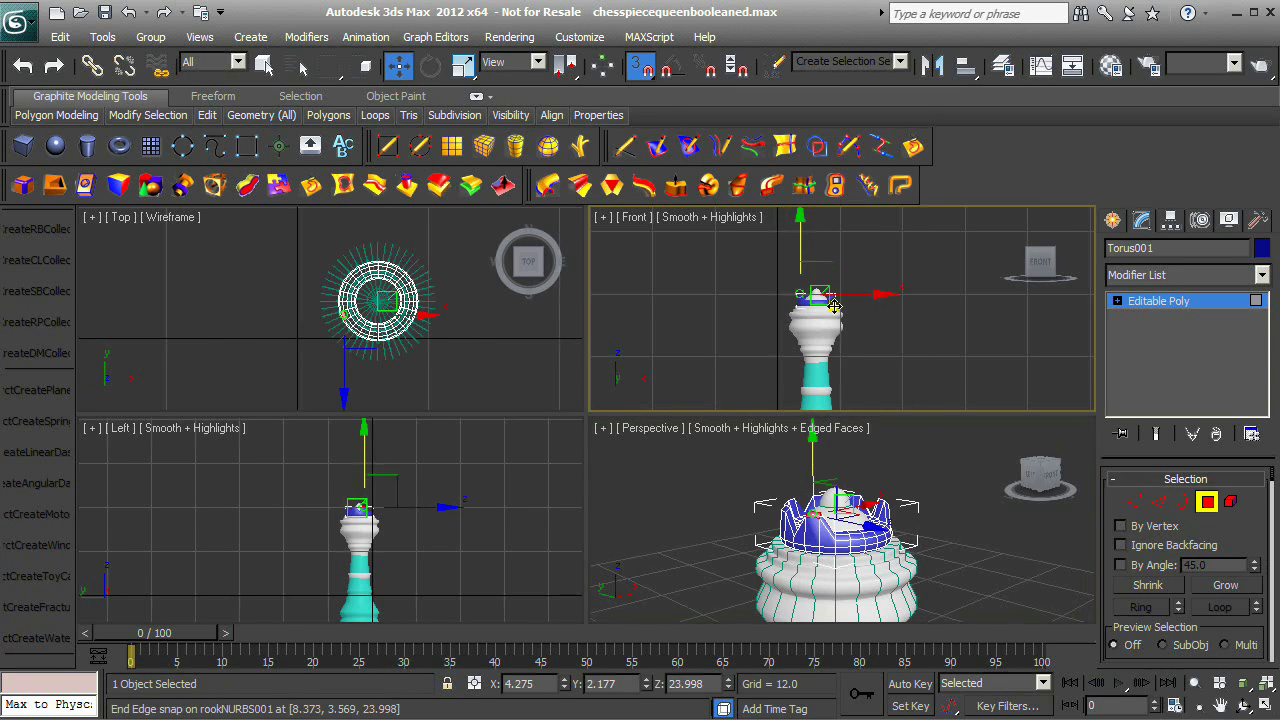
click(861, 542)
right_click(928, 385)
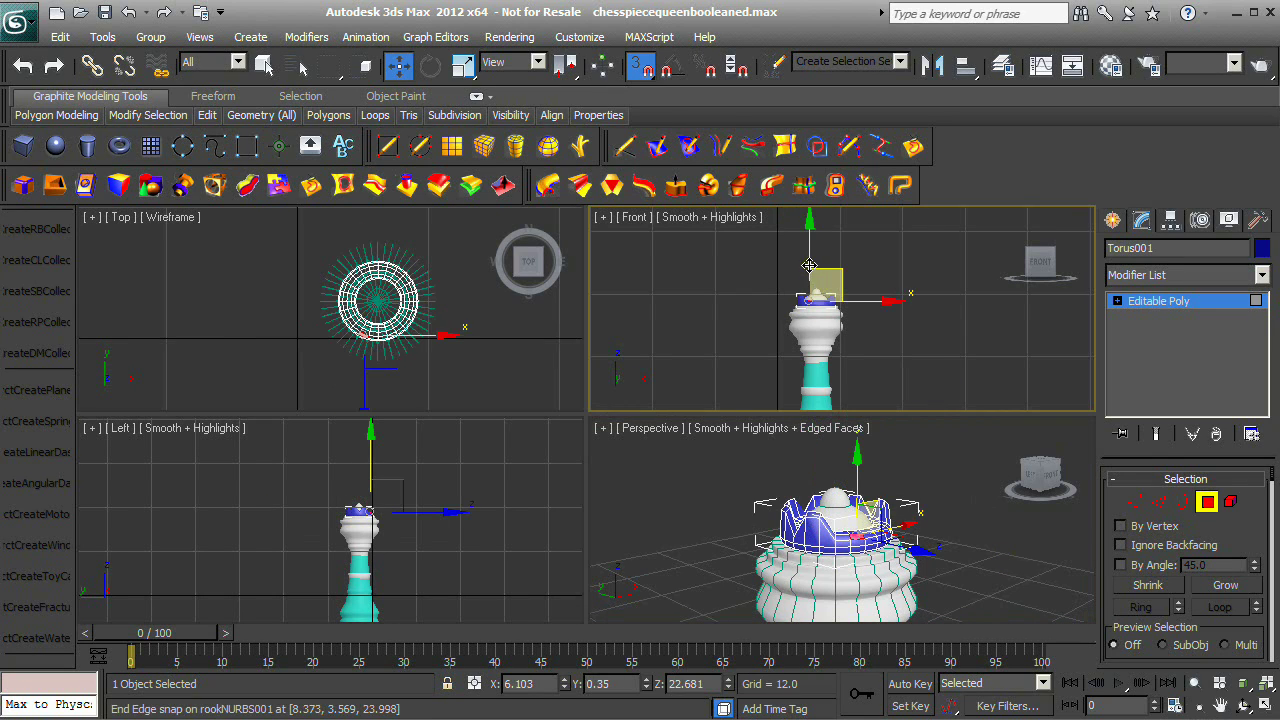
mouse_move(809, 265)
mouse_down()
mouse_move(808, 231)
mouse_move(813, 286)
mouse_up()
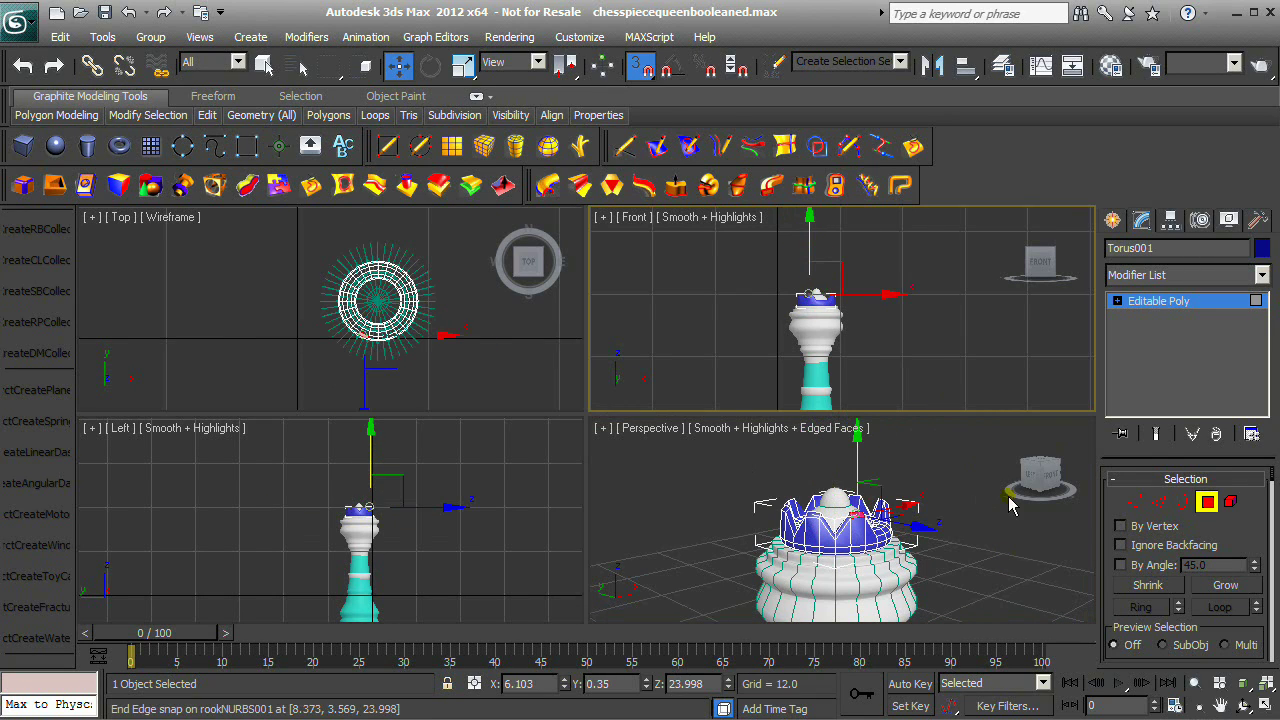
Raise the last alternate upper-row face, at the front-right of the ring, to Z 23.998 and turn snapping off.
click(1246, 708)
drag(886, 530, 782, 532)
key(w)
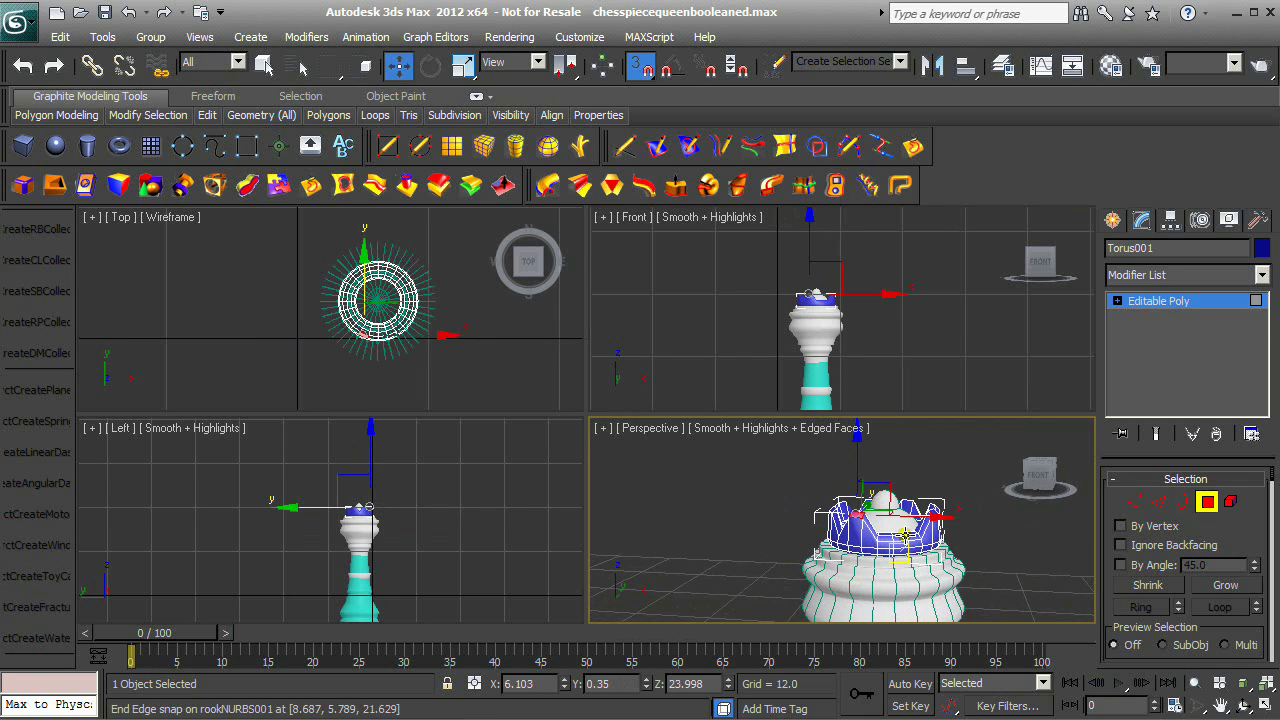
drag(901, 538, 901, 538)
right_click(906, 367)
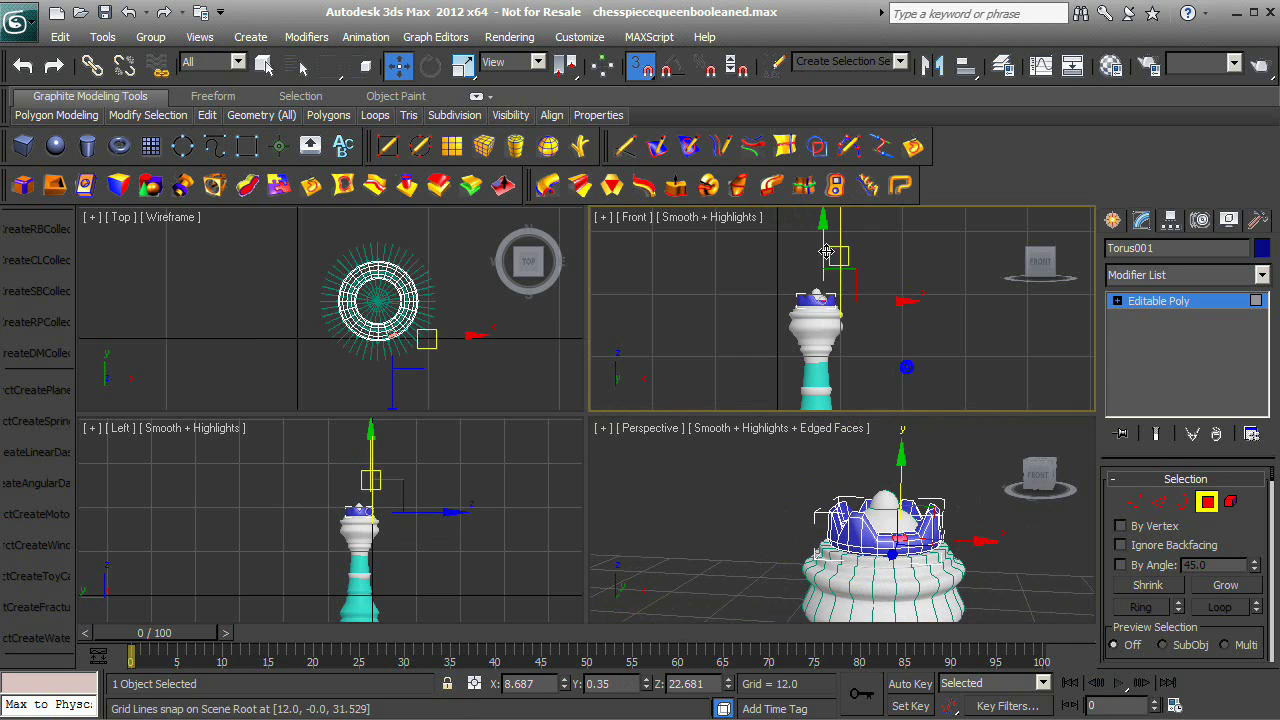
drag(823, 250, 826, 278)
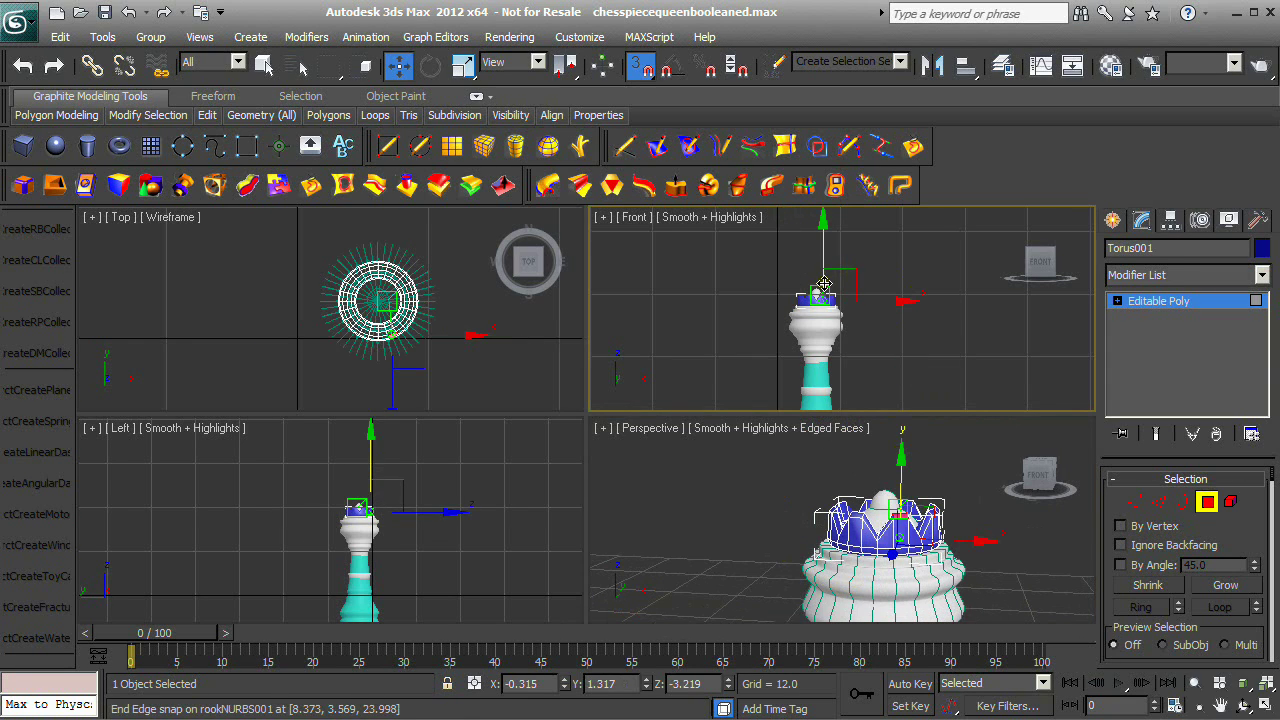
key(s)
click(972, 520)
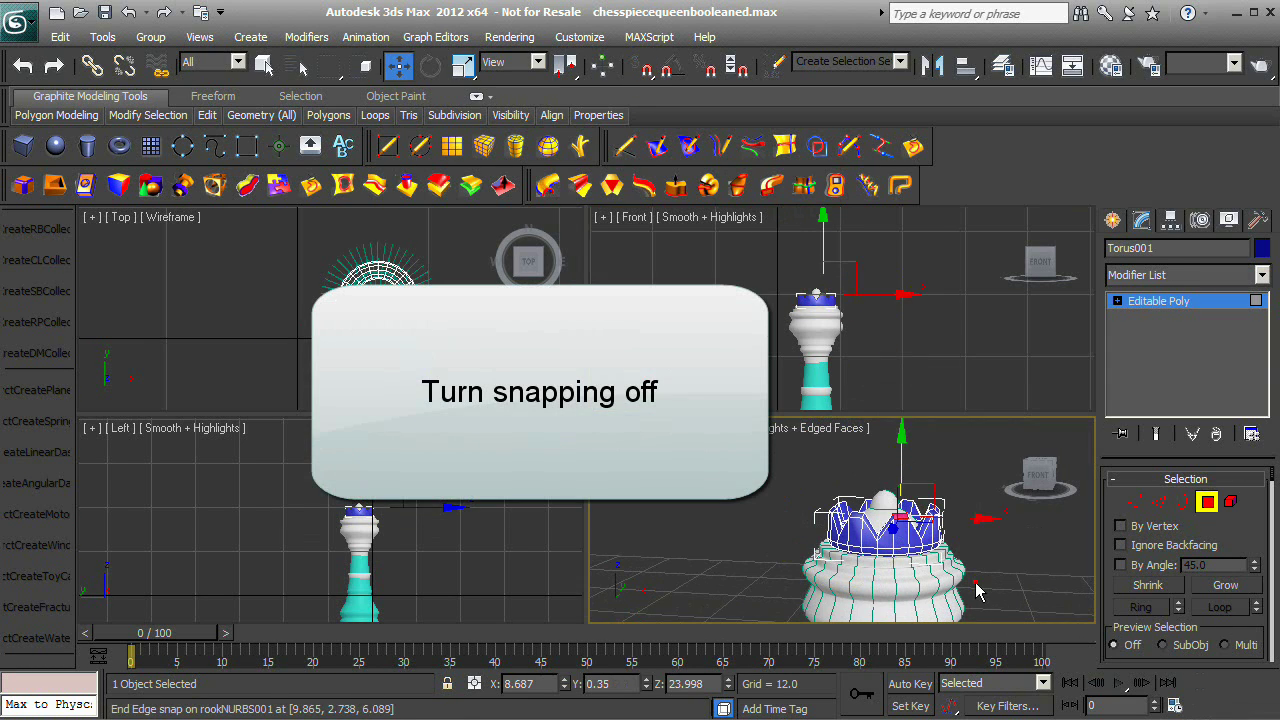
Maximize the Perspective view and select the middle outer faces under the first three points of the crown.
click(1260, 708)
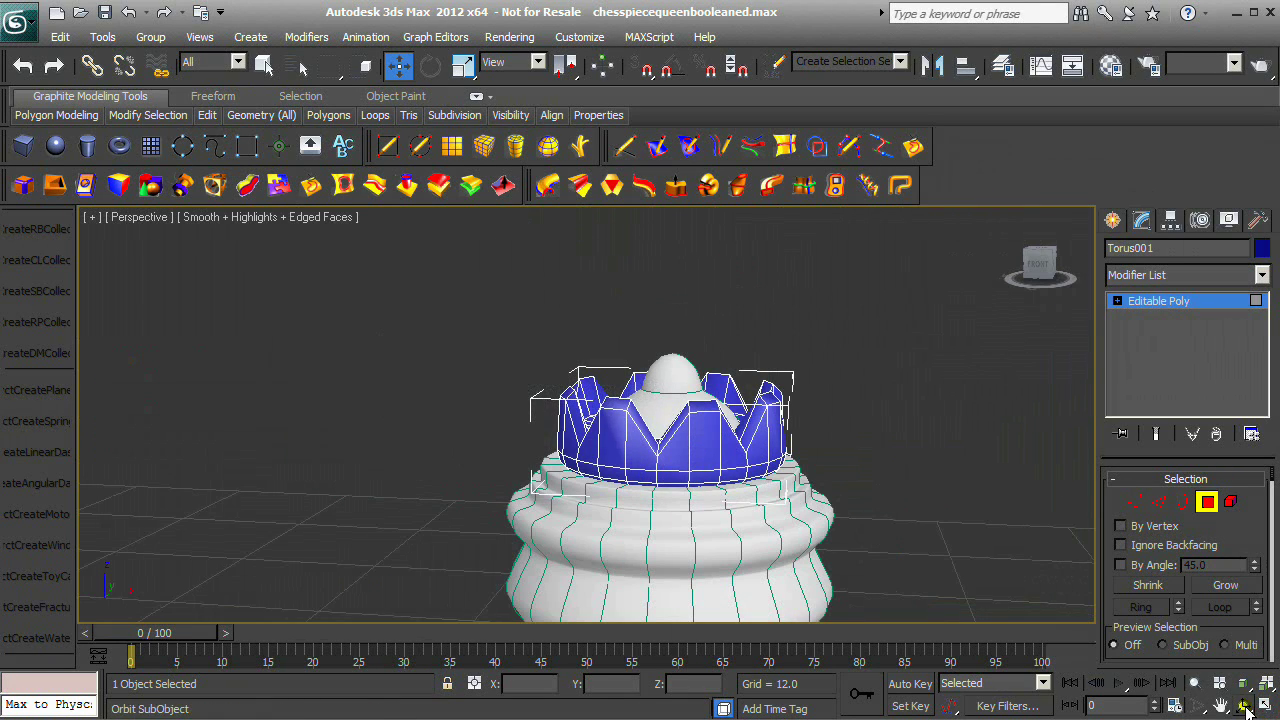
click(1199, 684)
drag(846, 450, 829, 508)
middle_drag(820, 494, 767, 435)
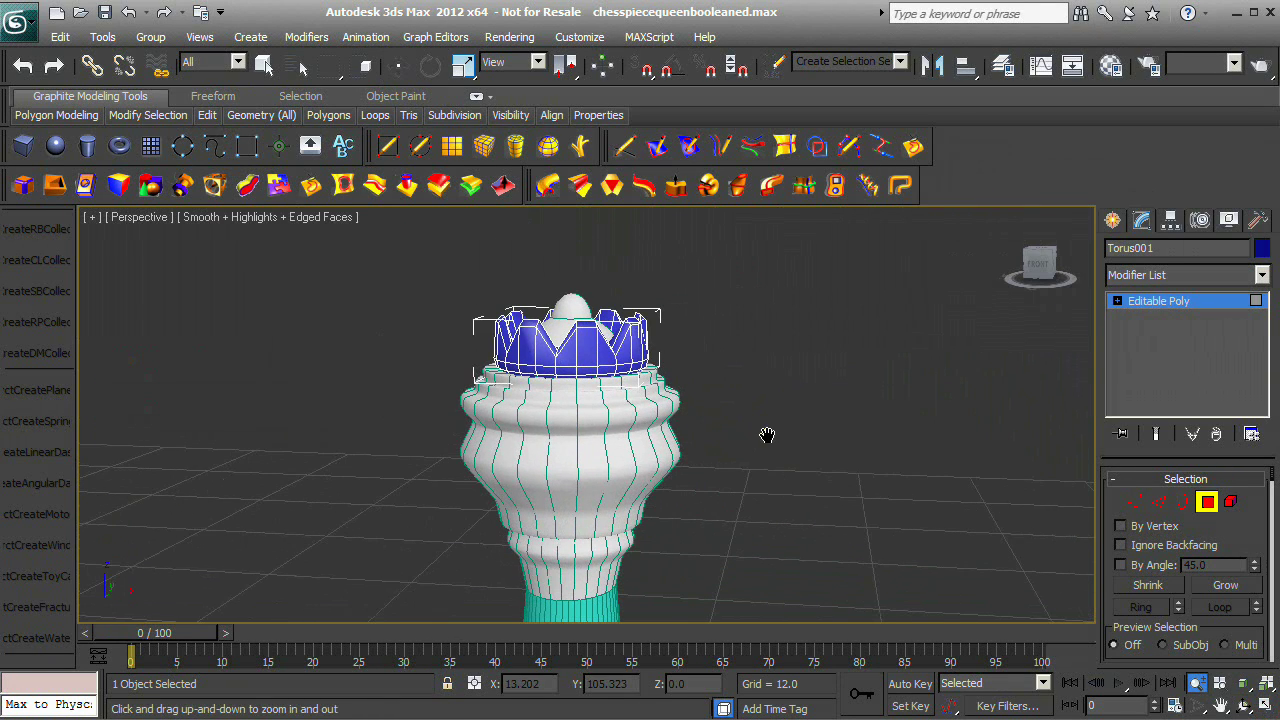
click(590, 346)
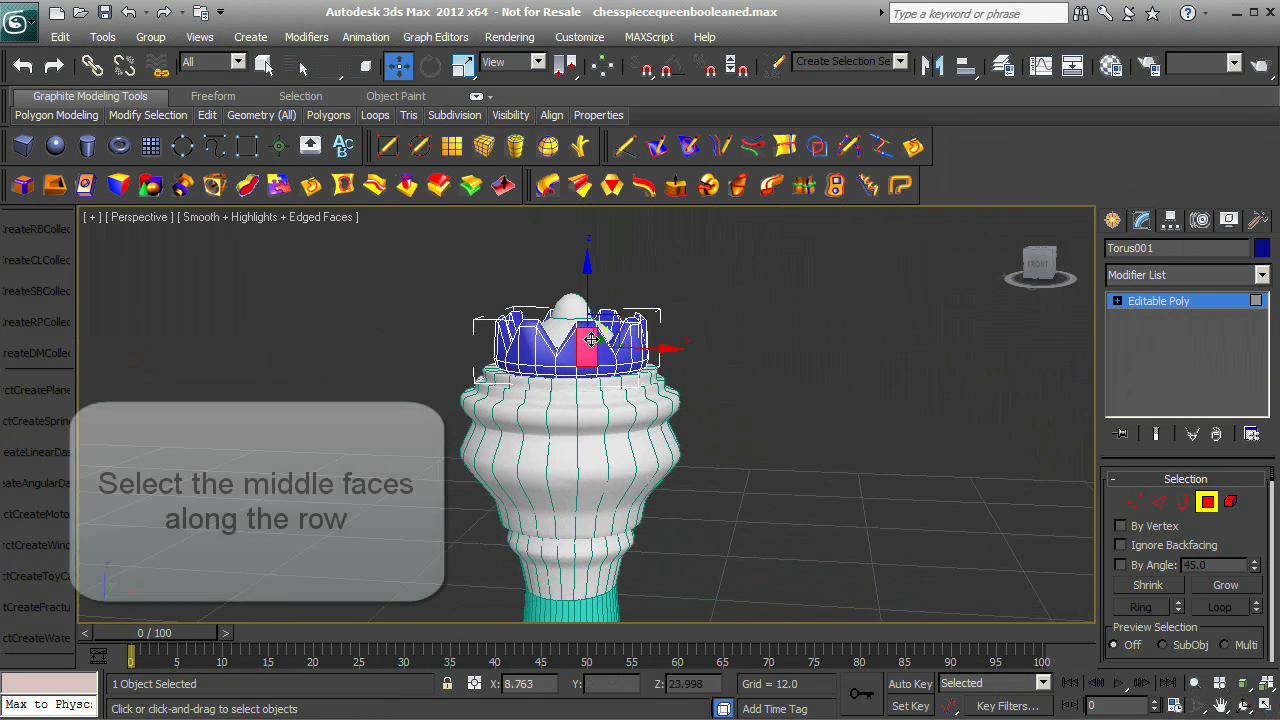
click(1242, 705)
drag(783, 486, 514, 437)
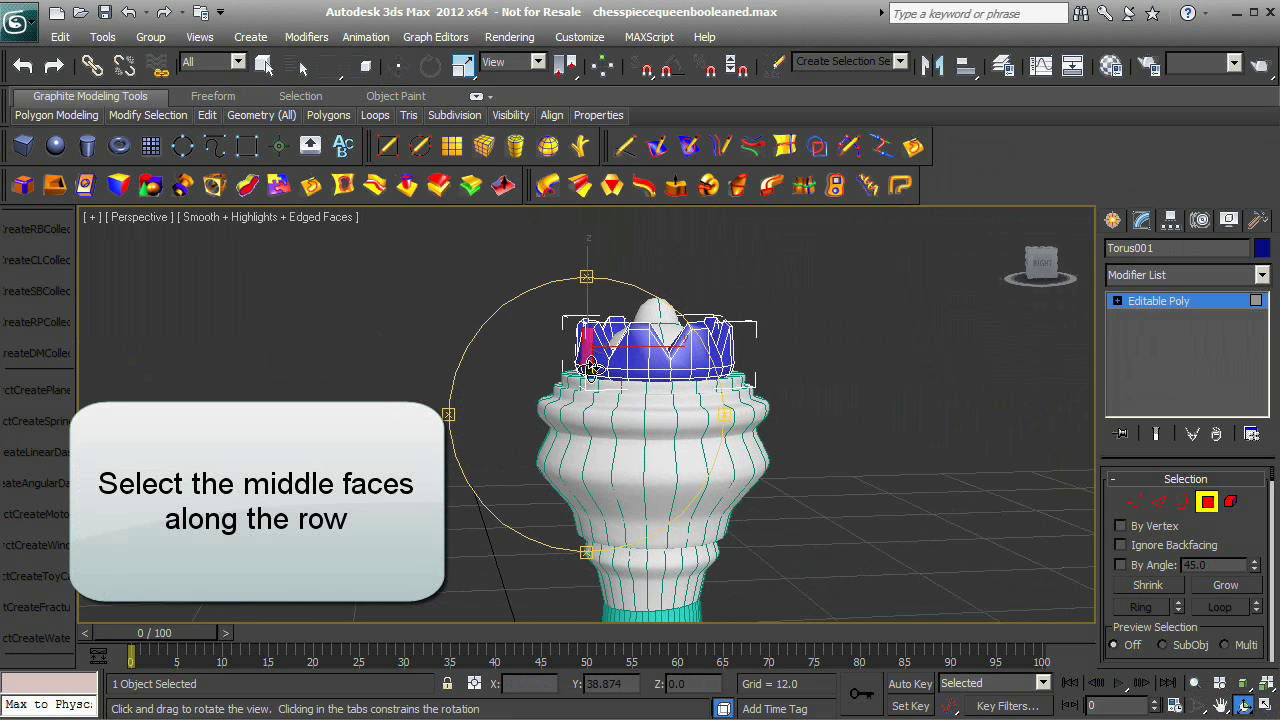
key(w)
ctrl+click(633, 367)
ctrl+click(696, 364)
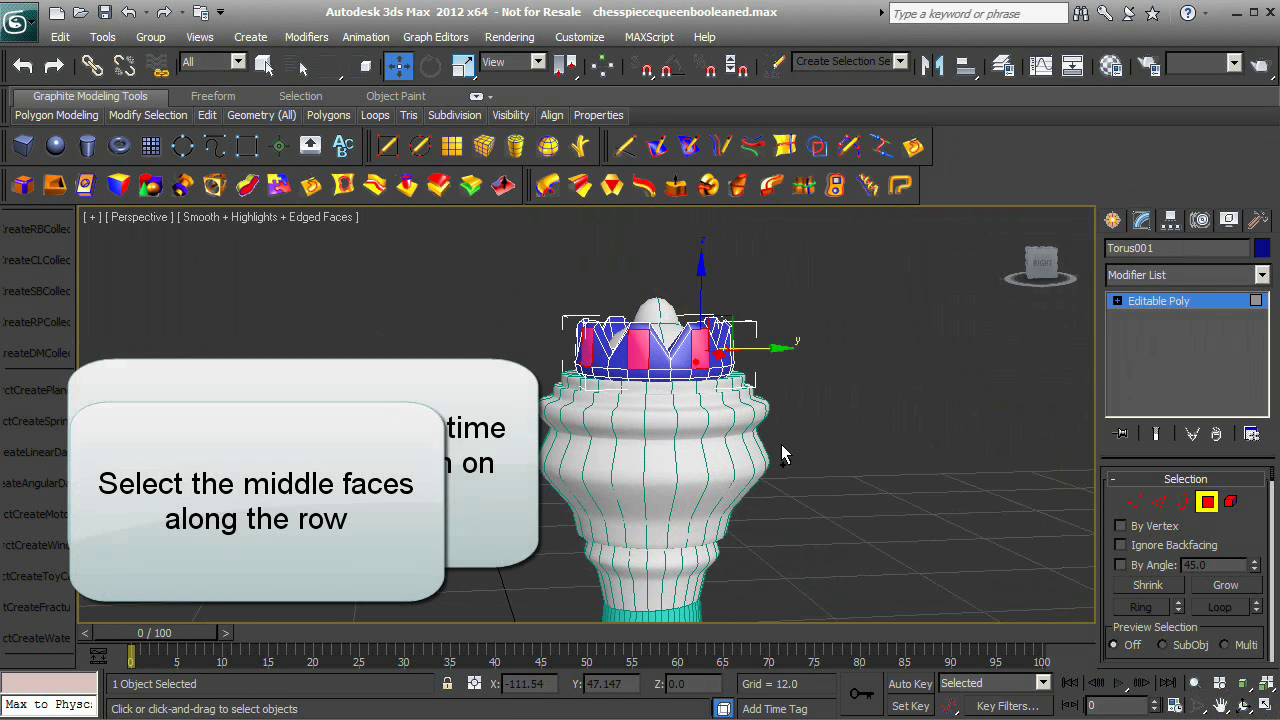
Add the middle outer faces under all remaining crown points to the selection, working around the ring.
click(1242, 705)
drag(730, 420, 557, 451)
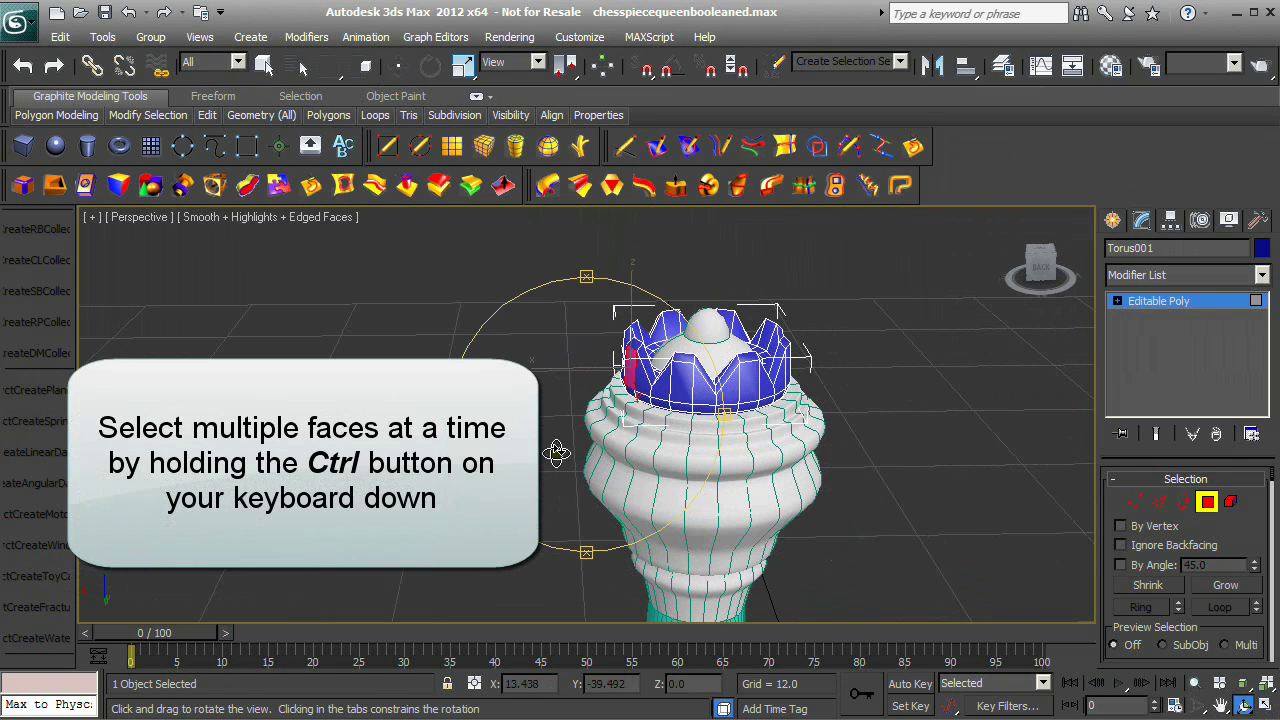
right_click(660, 422)
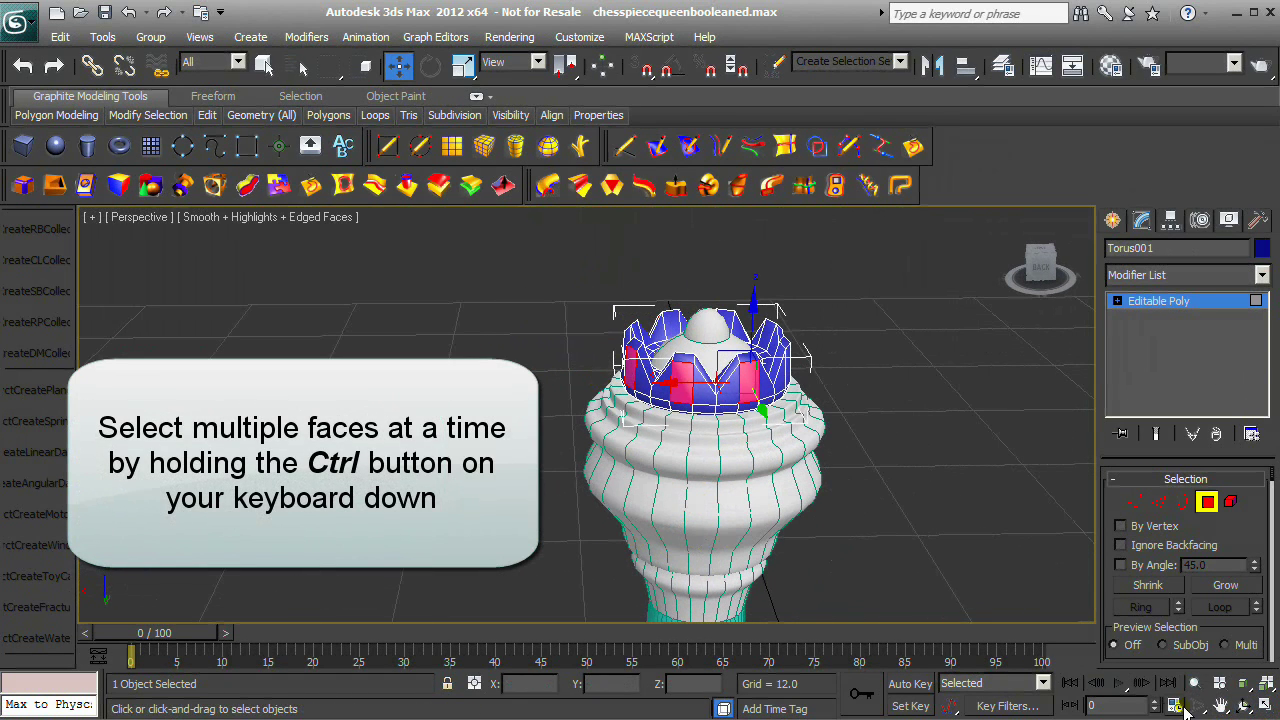
click(1242, 706)
drag(615, 459, 505, 478)
right_click(626, 461)
ctrl+click(681, 427)
ctrl+click(755, 412)
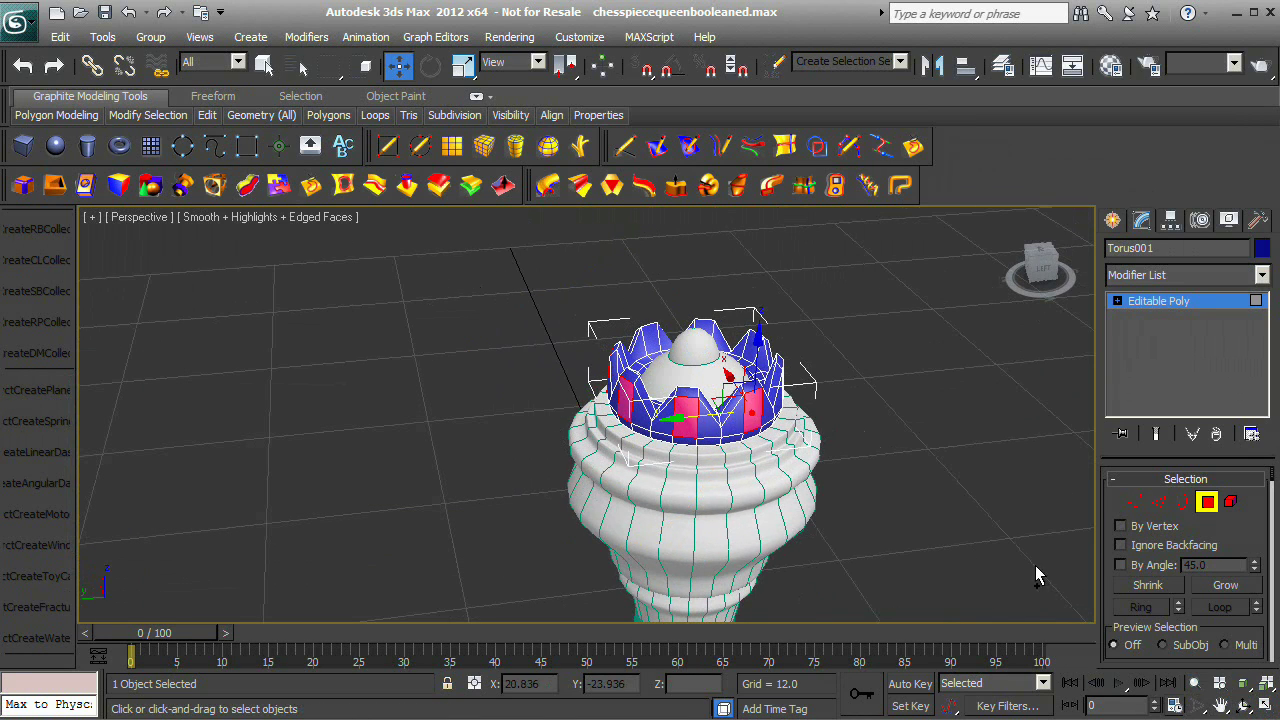
click(1245, 705)
drag(654, 446, 660, 449)
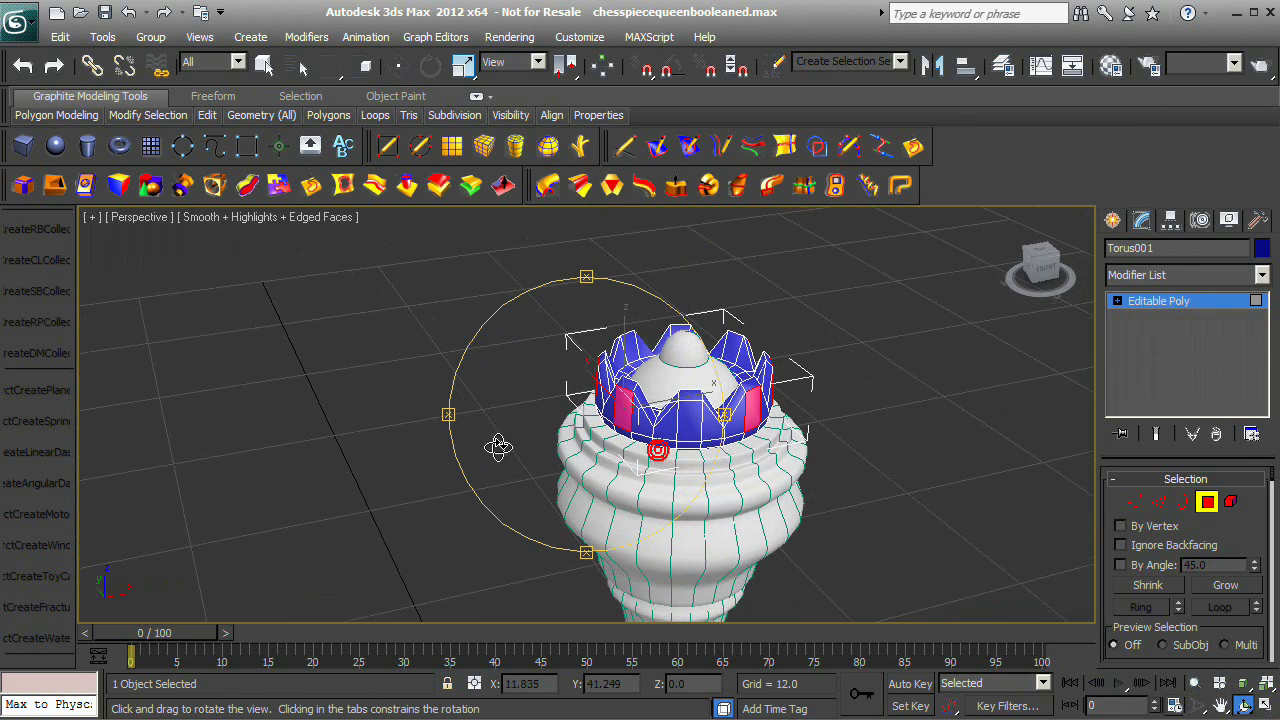
key(w)
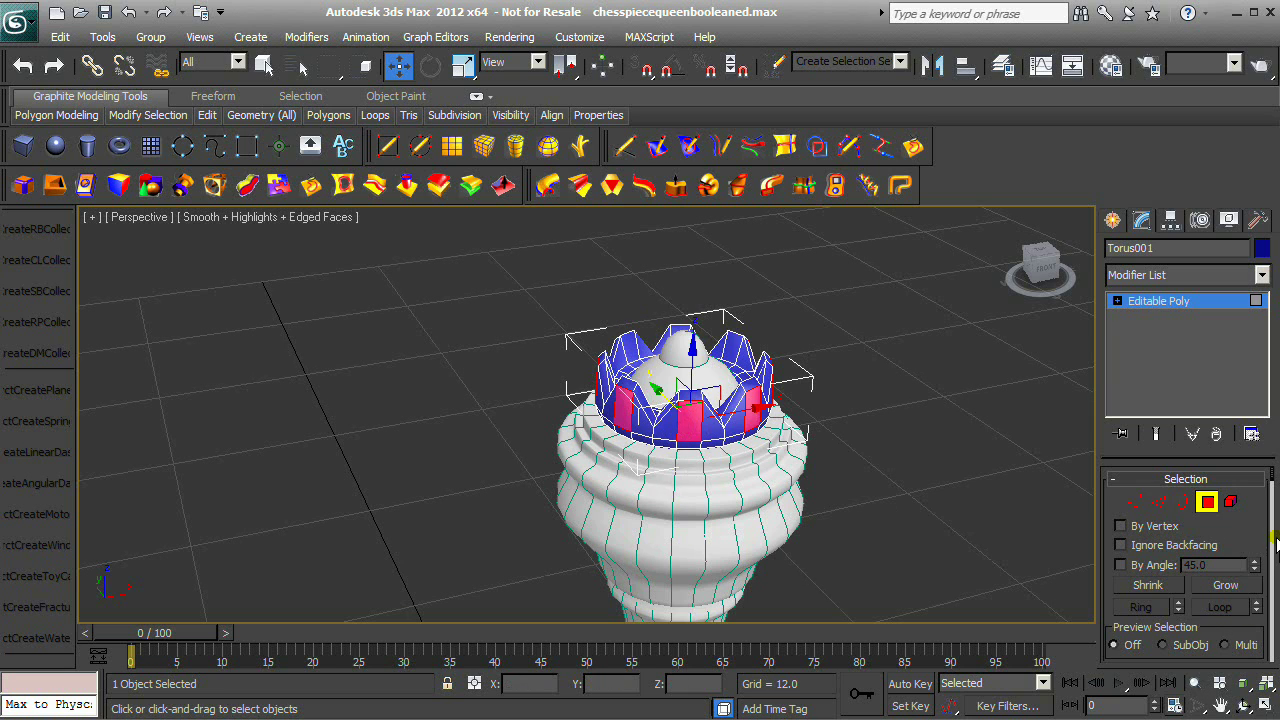
Bevel the selected middle faces outward with a height of about 0.69 and an outline of about -0.51.
scroll(1276, 541, down, 5)
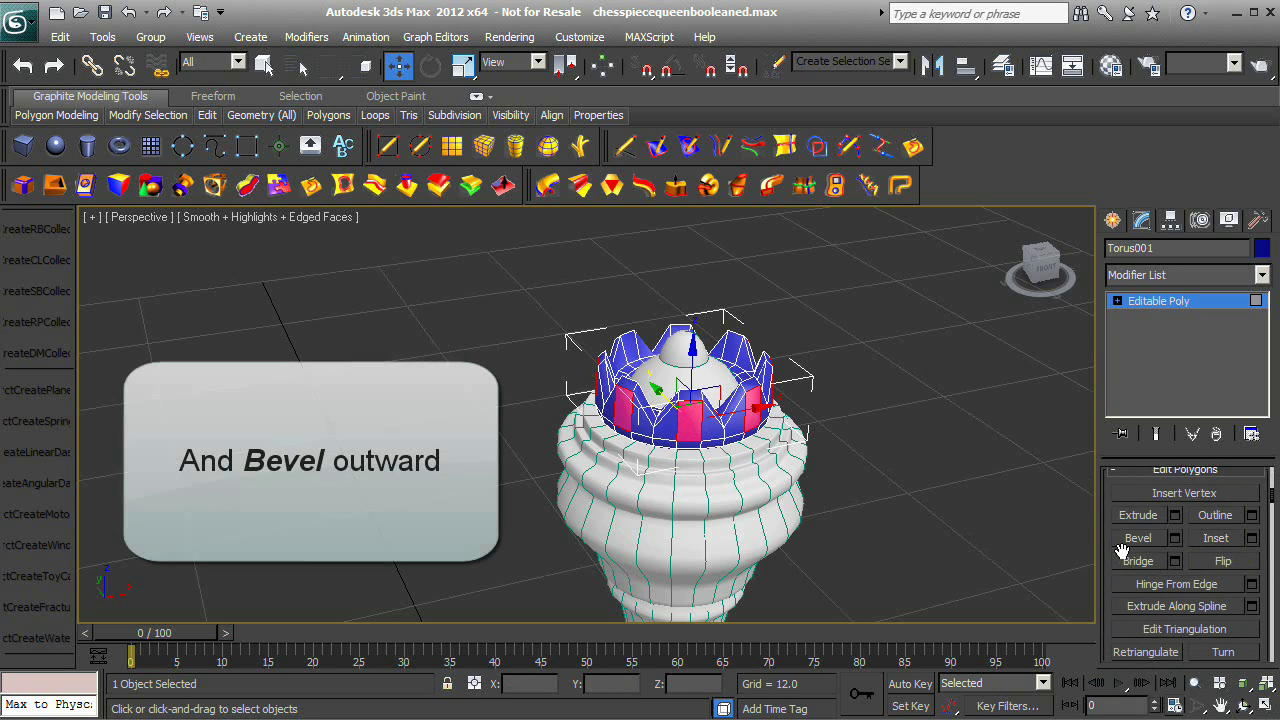
click(1176, 539)
drag(590, 483, 600, 483)
drag(597, 454, 536, 457)
drag(600, 483, 595, 445)
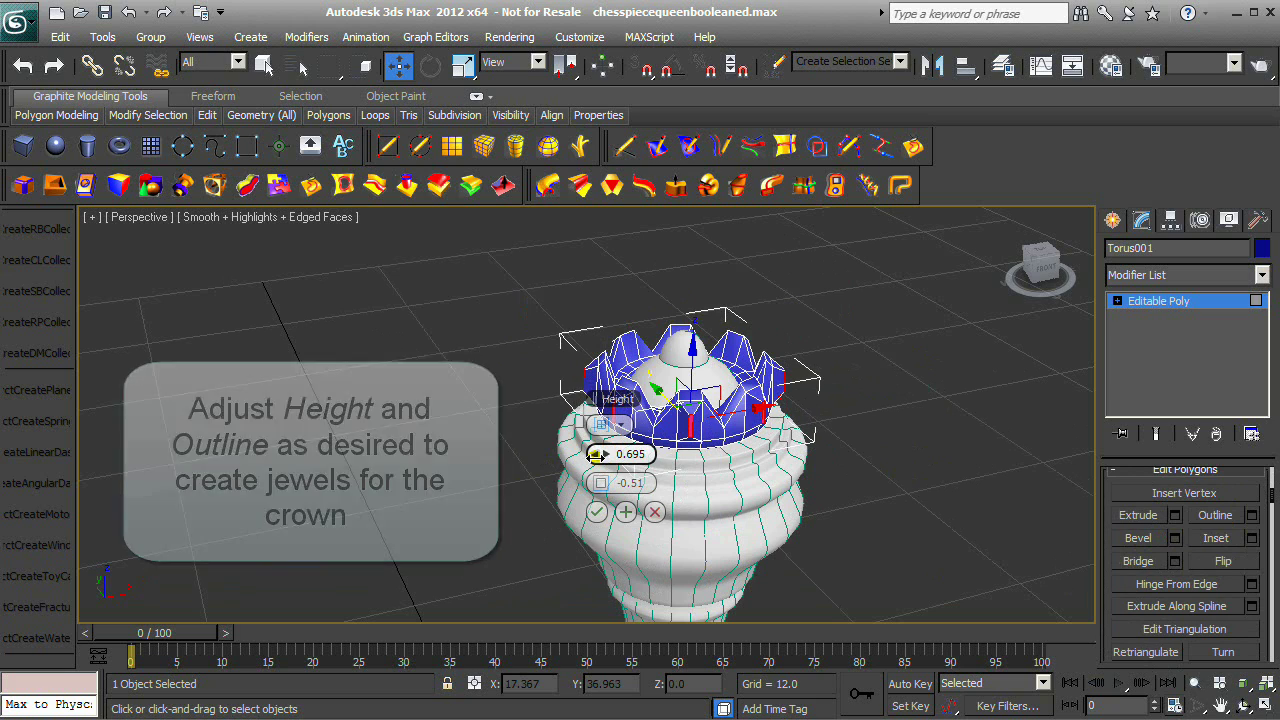
click(598, 512)
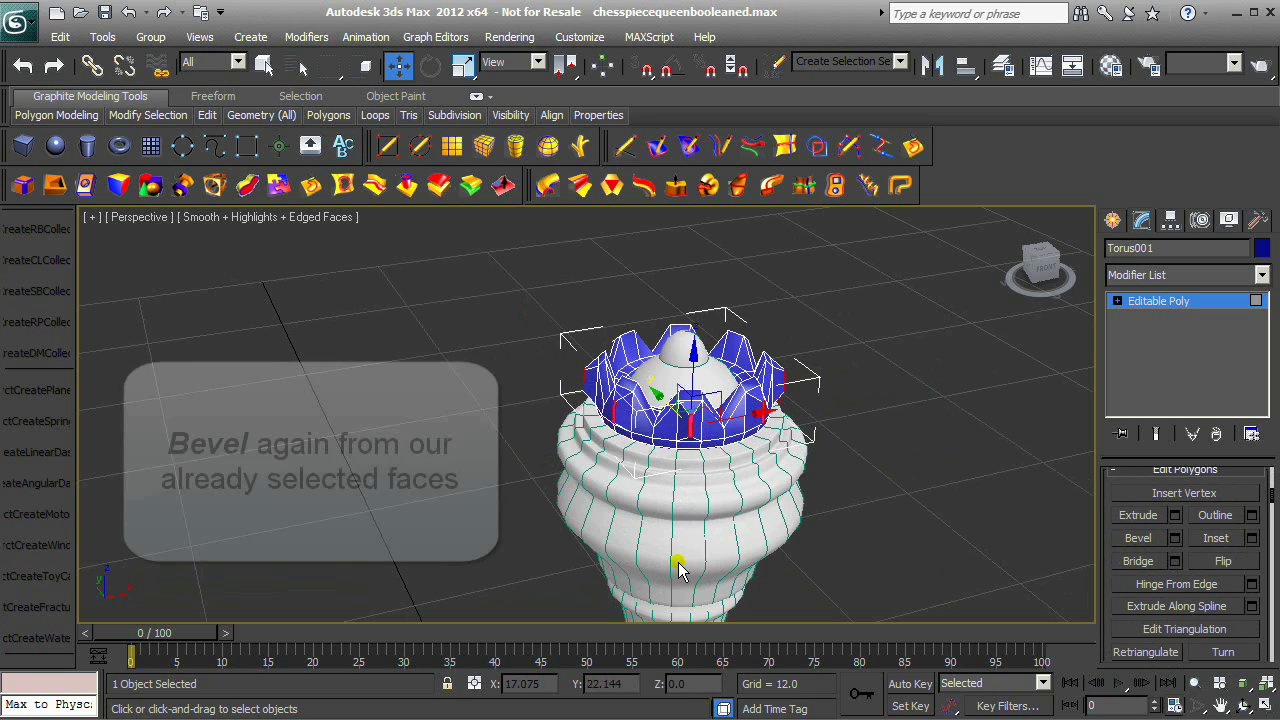
Bevel the same faces outward a second time with an outline of 0.306 to shape the jewels, and deselect them.
click(1175, 540)
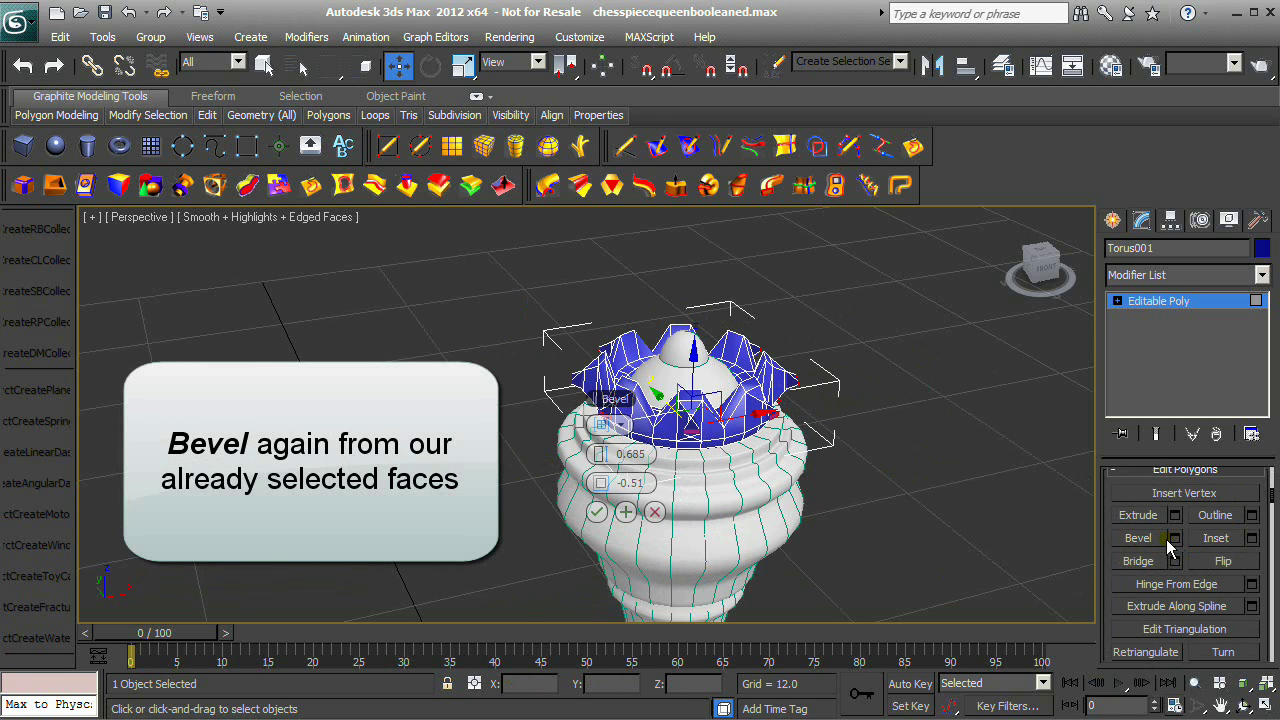
mouse_move(596, 455)
mouse_down()
mouse_move(601, 486)
mouse_move(594, 454)
mouse_up()
click(1243, 707)
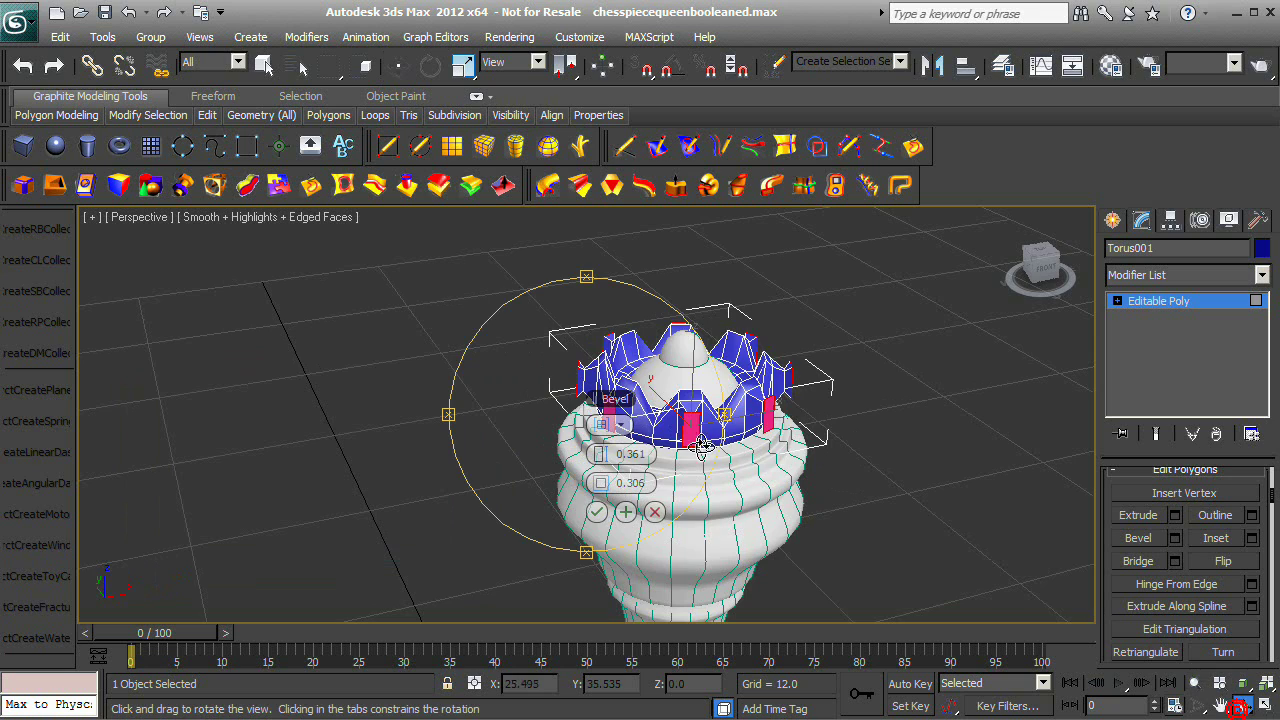
drag(700, 446, 602, 432)
scroll(610, 433, up, 4)
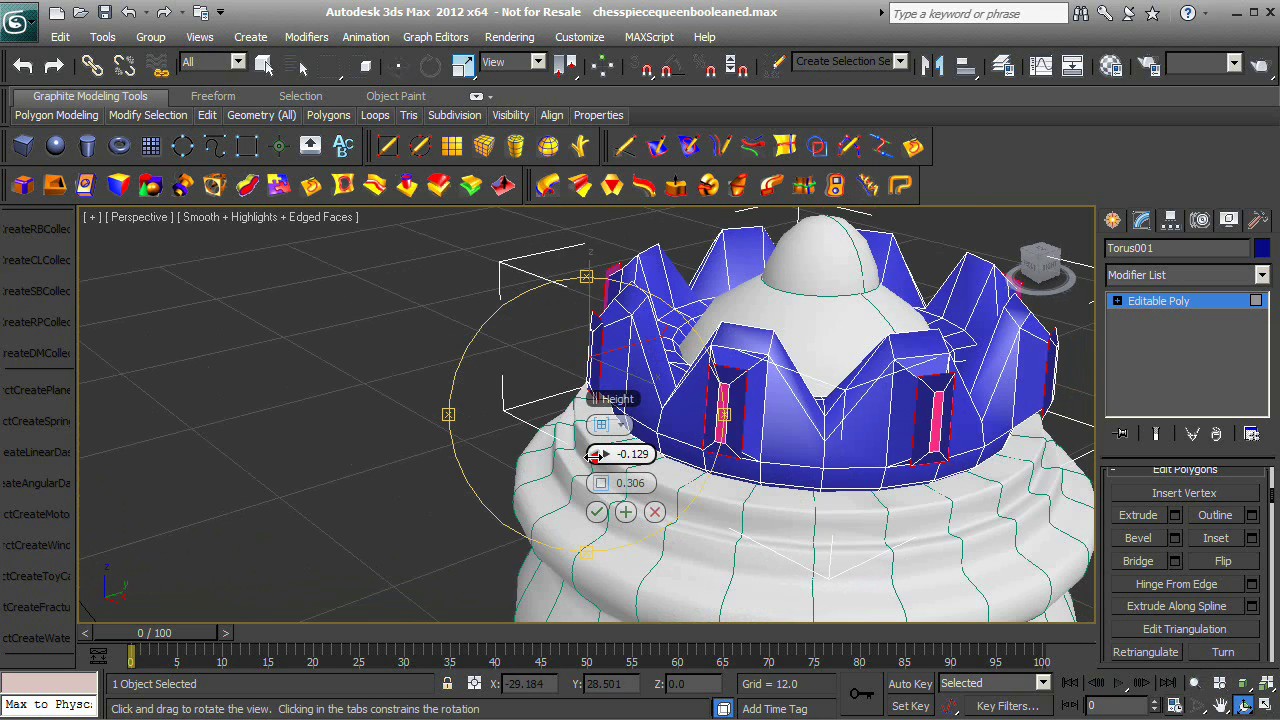
click(597, 512)
key(w)
click(703, 503)
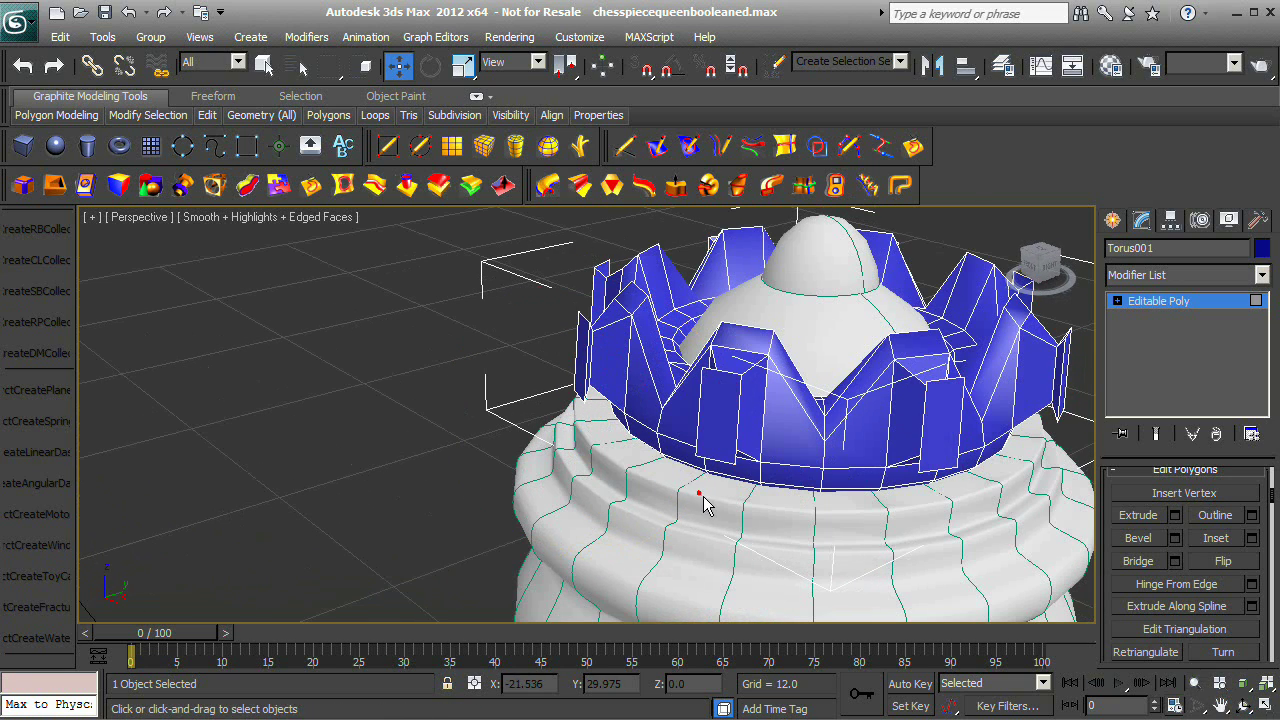
Select the top faces of the first several crown points, working around the ring.
click(1195, 683)
drag(915, 460, 905, 502)
scroll(1133, 481, up, 5)
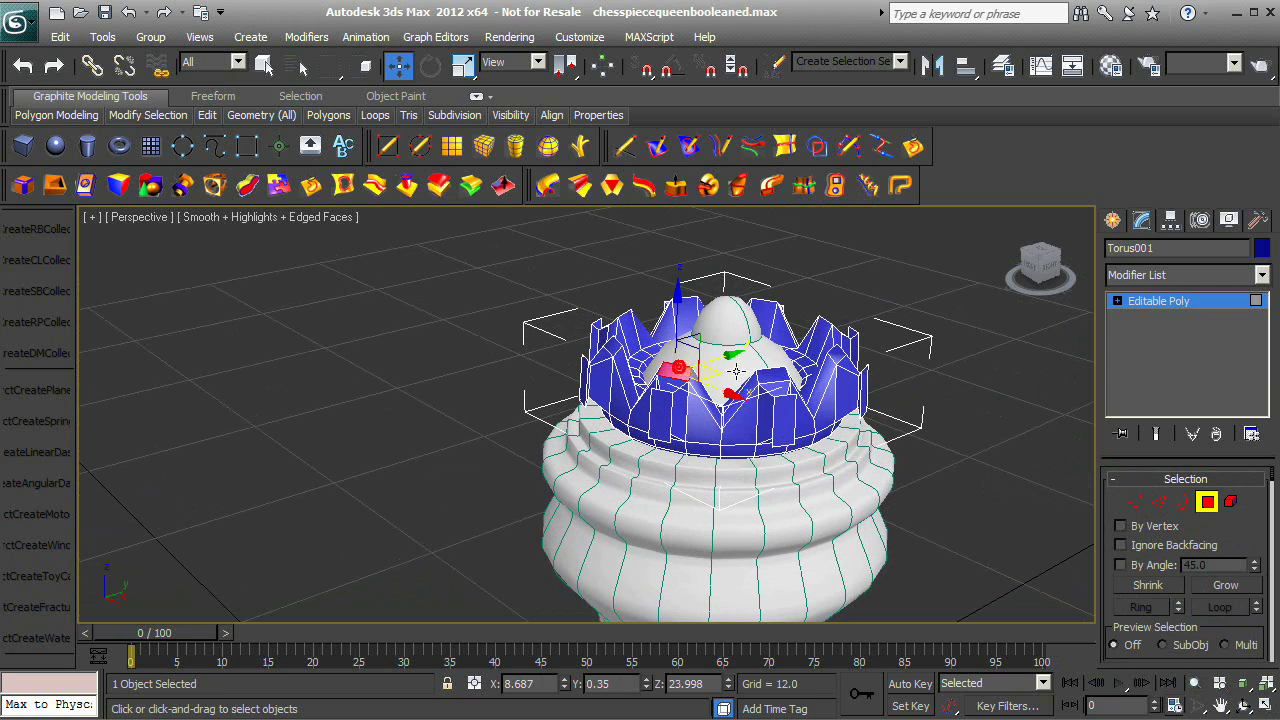
click(1243, 708)
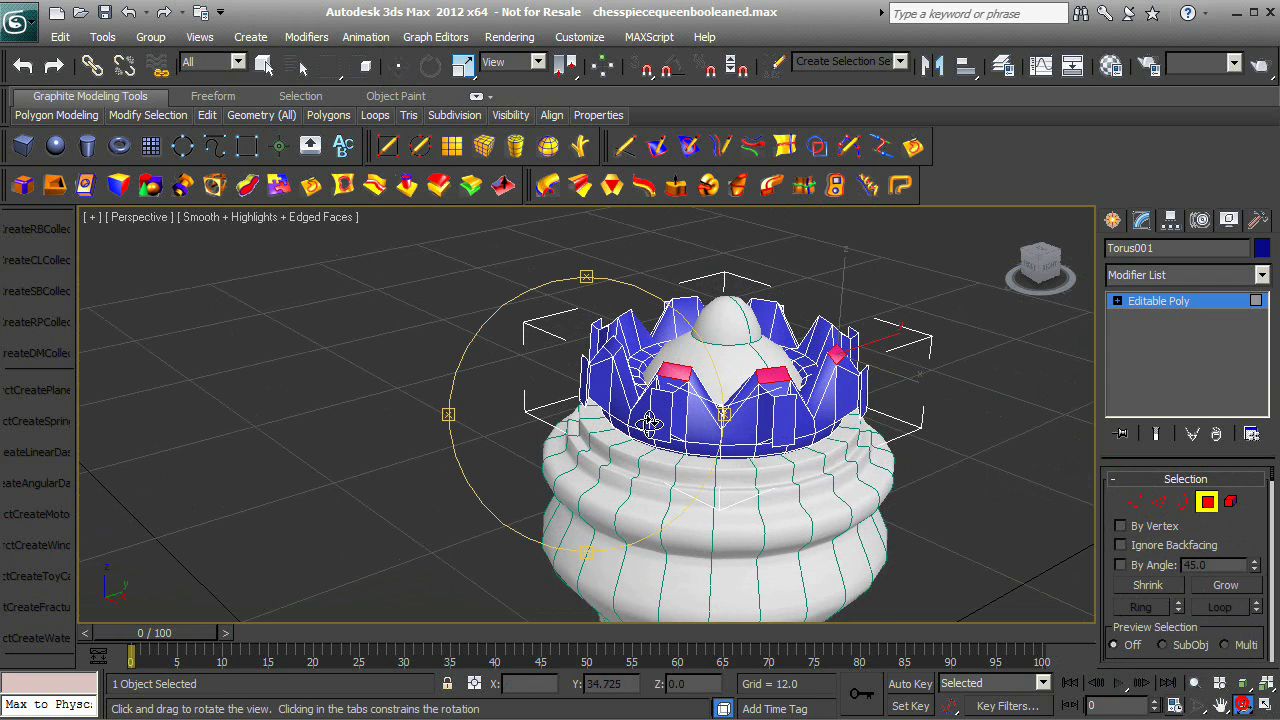
drag(651, 424, 440, 430)
right_click(928, 426)
ctrl+click(920, 416)
Add the top faces of the remaining crown points to the selection to complete the ring.
click(1243, 707)
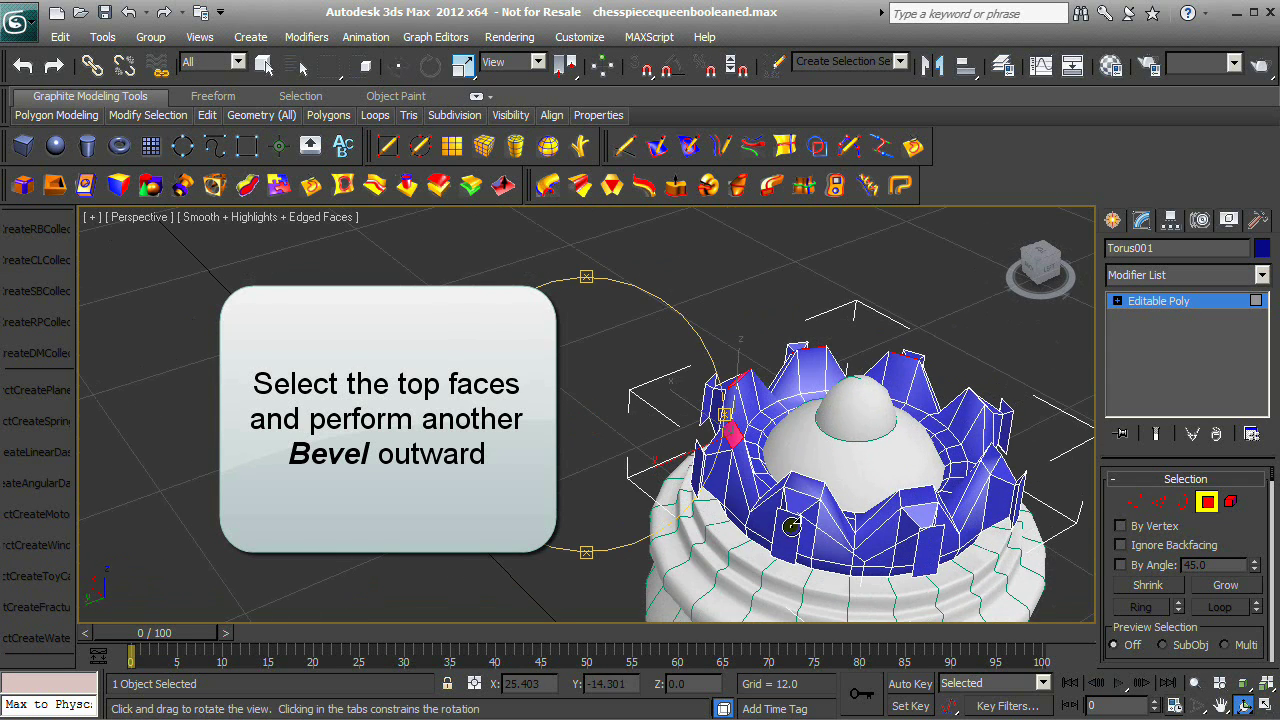
right_click(795, 508)
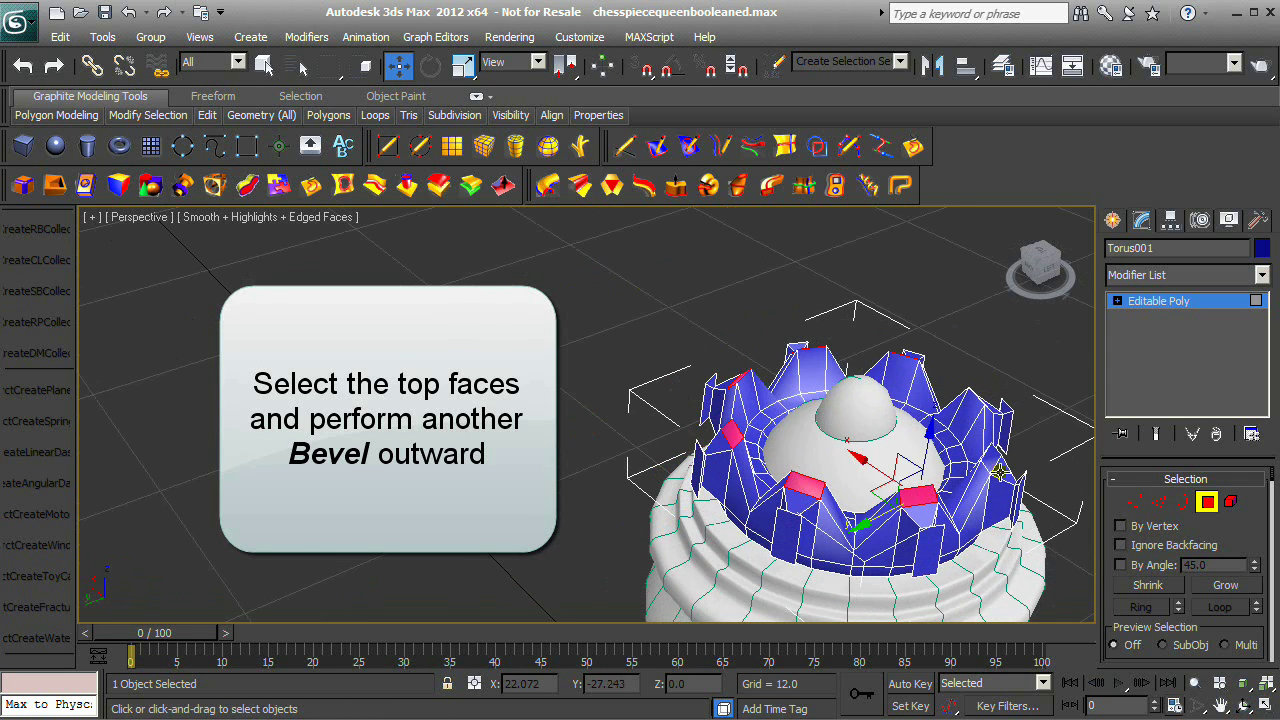
click(1246, 707)
drag(592, 428, 440, 430)
right_click(962, 575)
ctrl+click(923, 516)
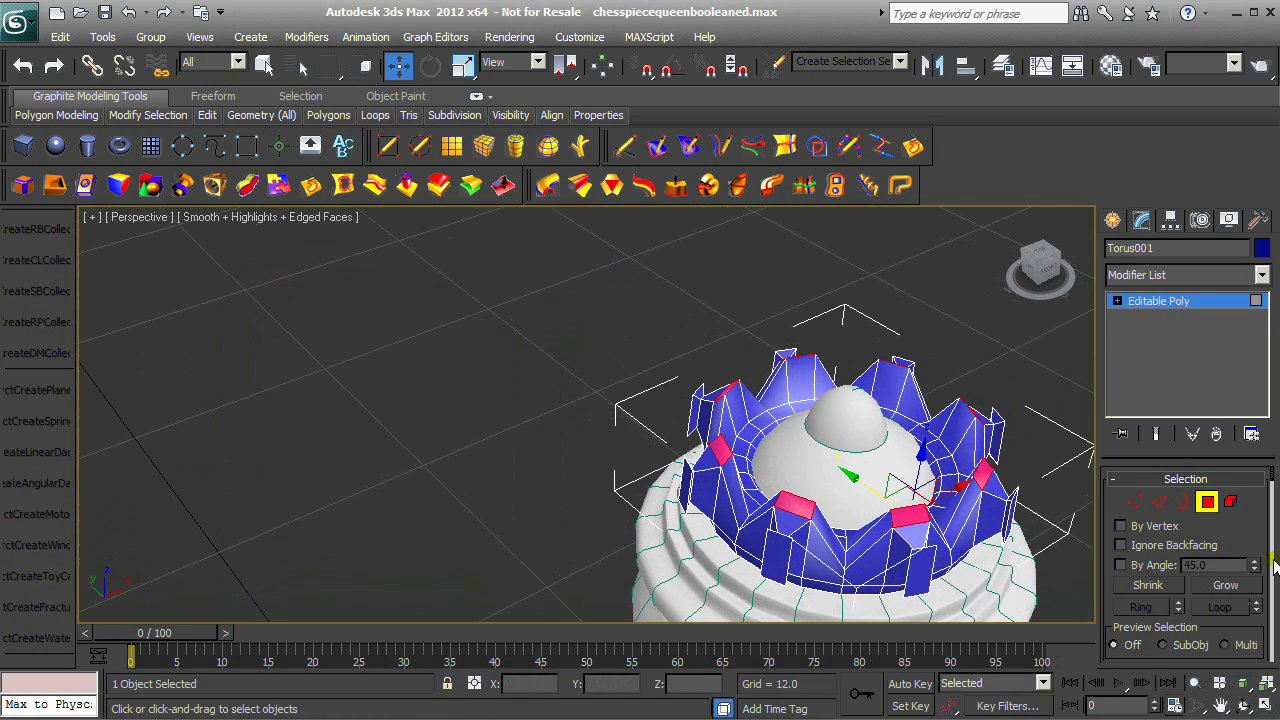
Bevel the selected top faces outward, extending the crown points and narrowing them toward their tips.
scroll(1253, 553, down, 5)
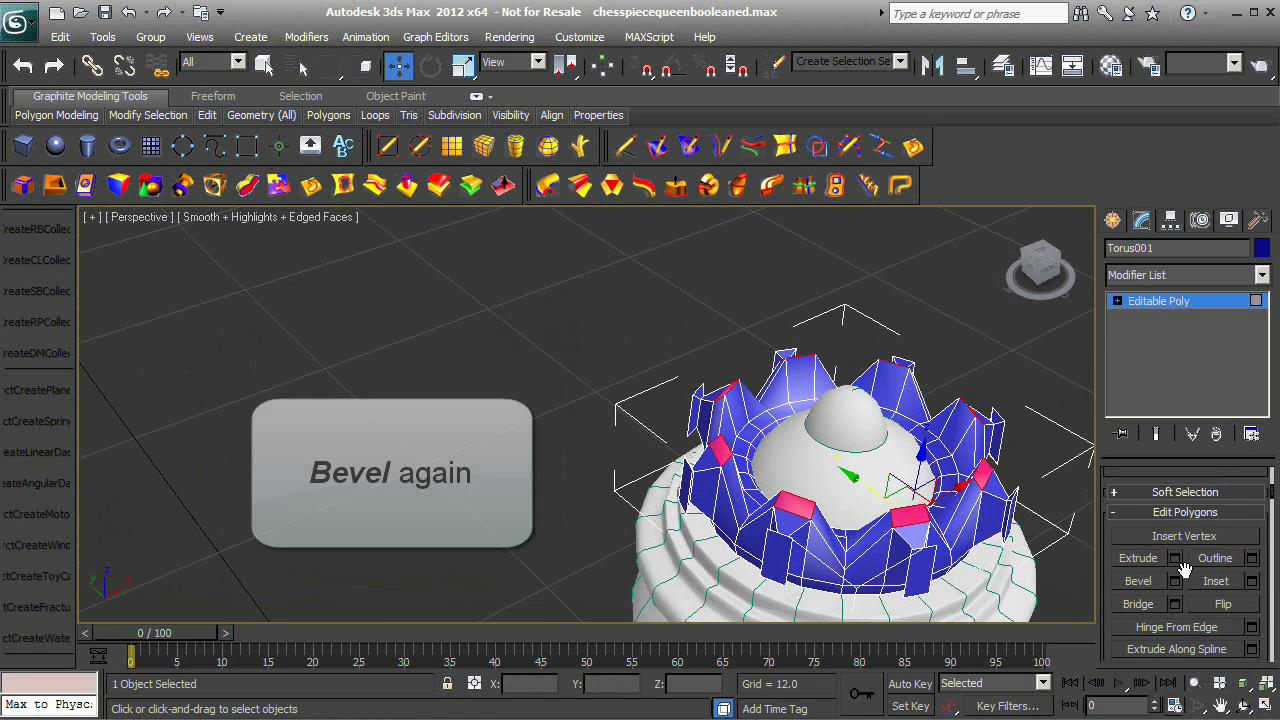
click(1175, 580)
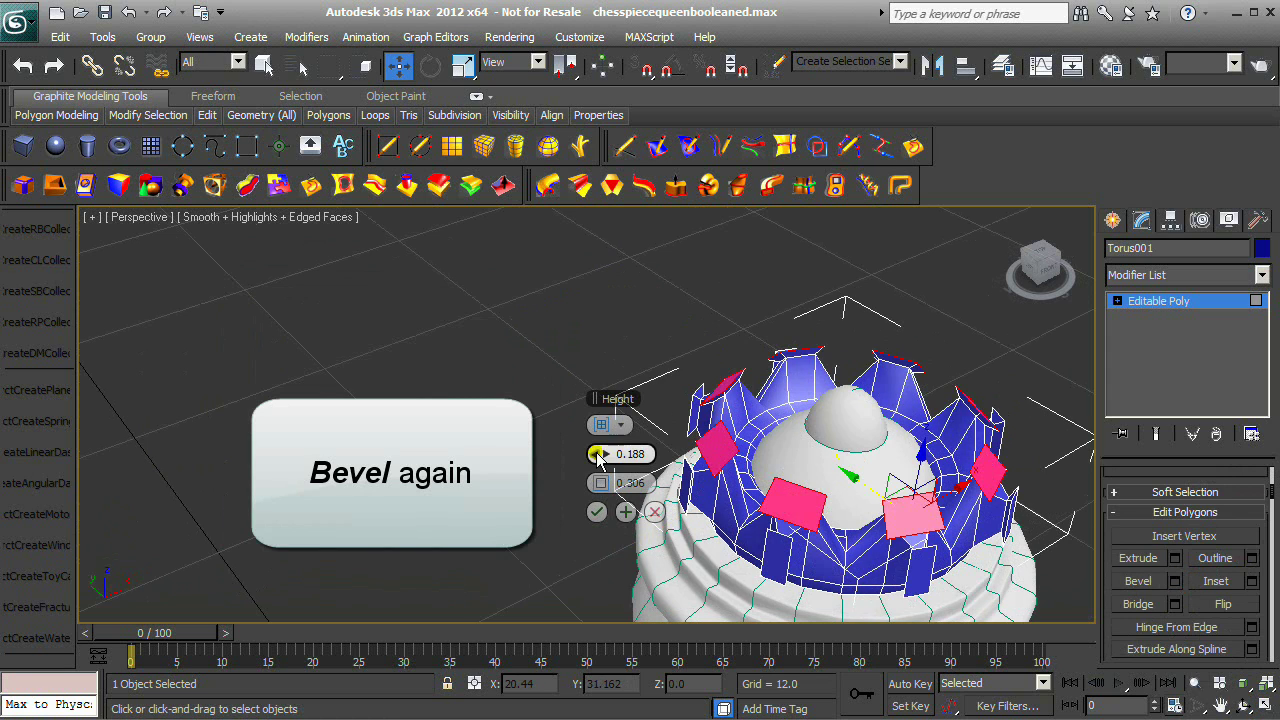
drag(597, 455, 604, 505)
click(597, 511)
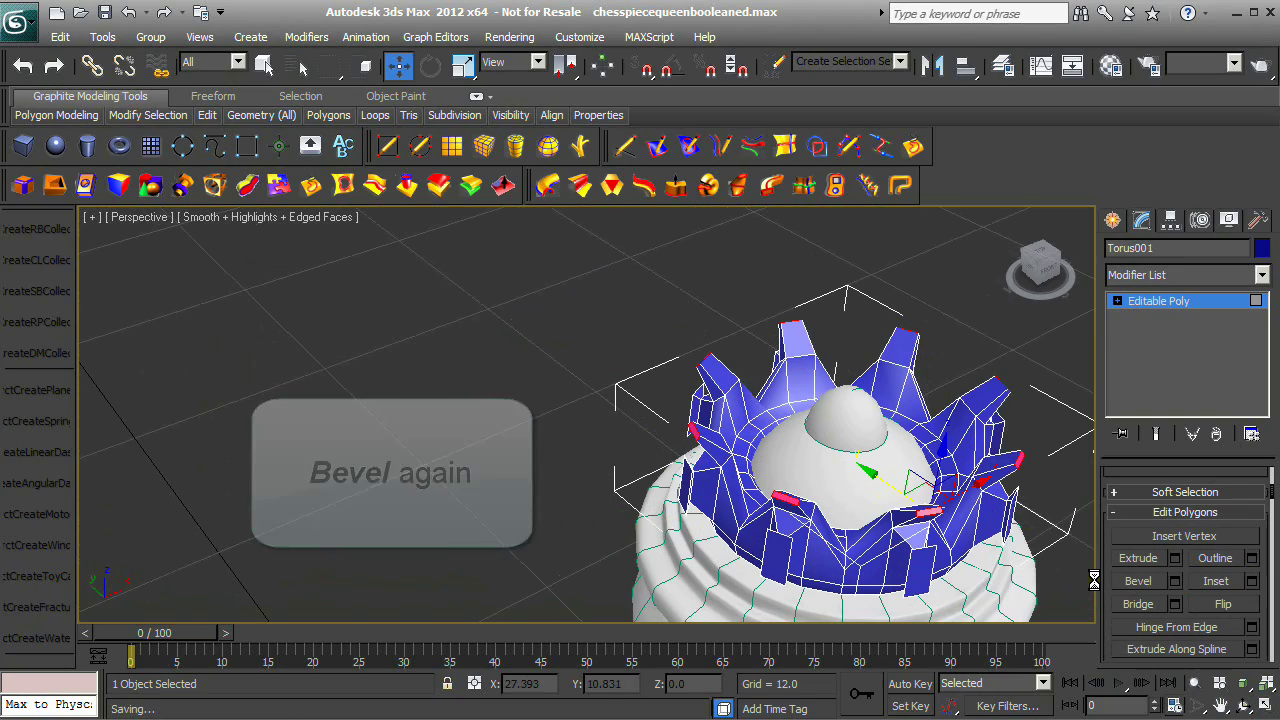
Examine the crown's overall shape and proportions on the upper chess piece from above and from the side.
click(1195, 682)
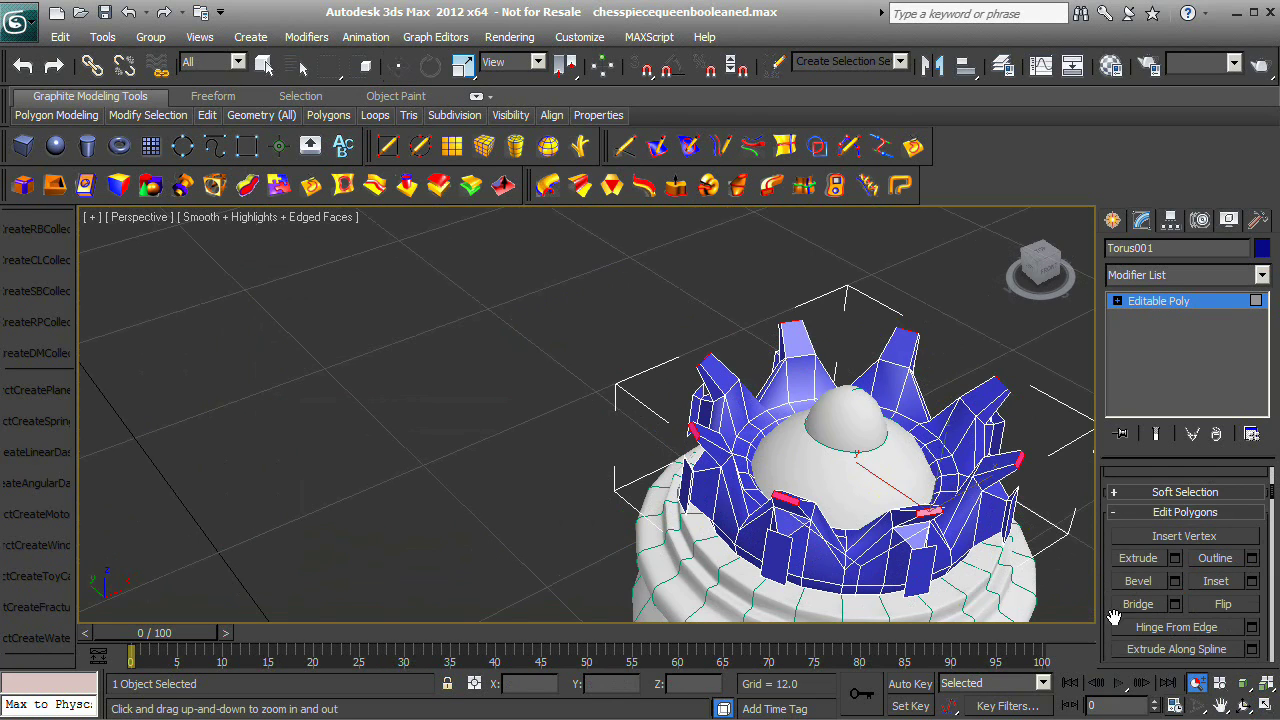
drag(968, 509, 1005, 590)
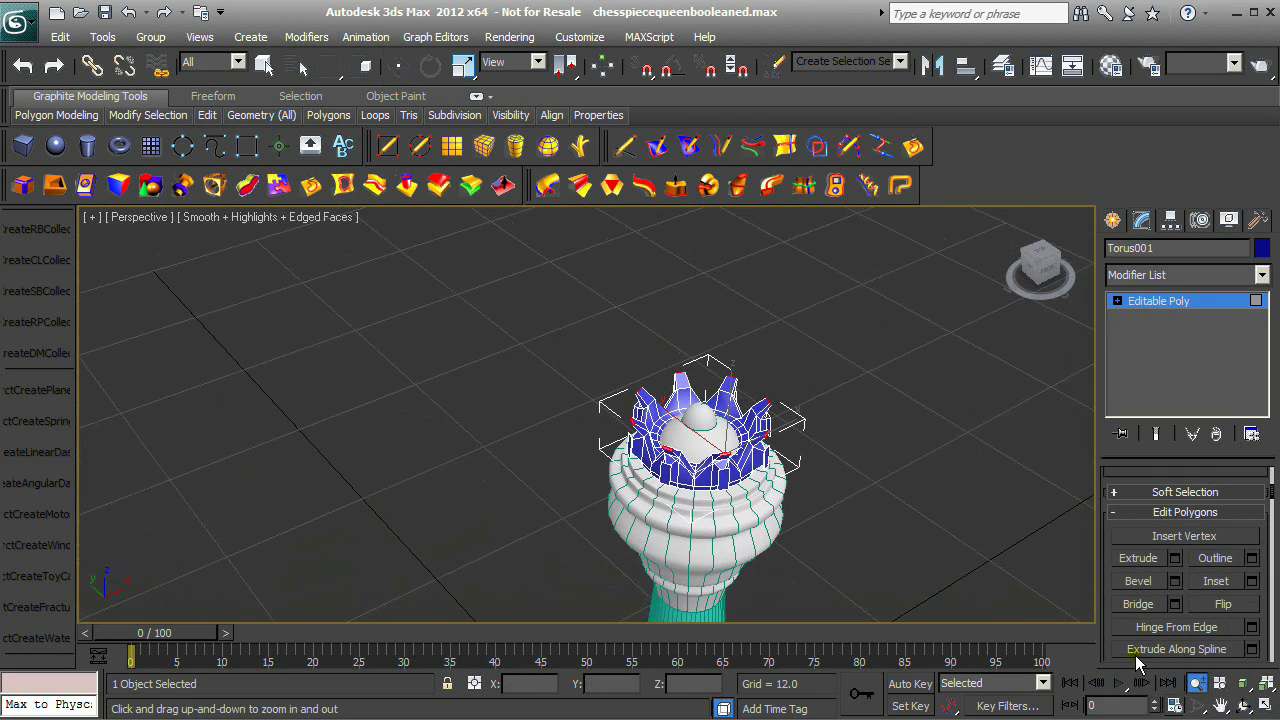
click(1243, 707)
drag(605, 417, 643, 358)
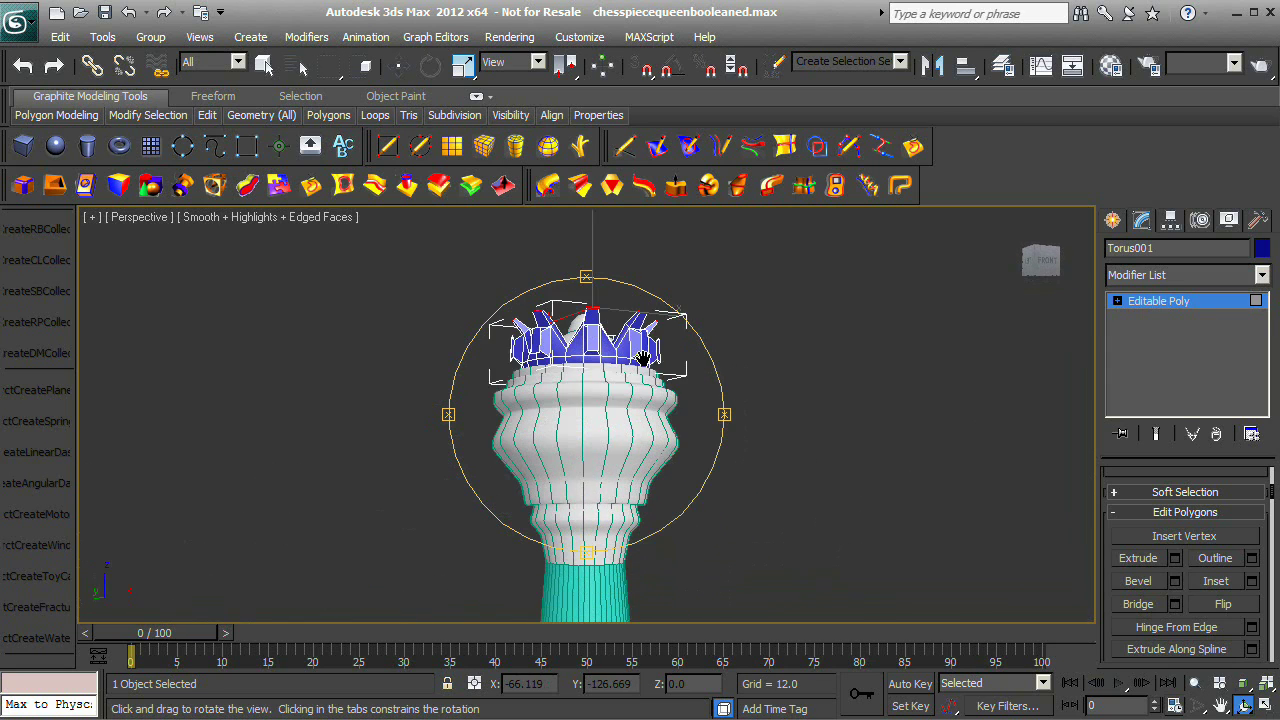
middle_drag(643, 358, 625, 338)
drag(650, 392, 661, 427)
right_click(661, 424)
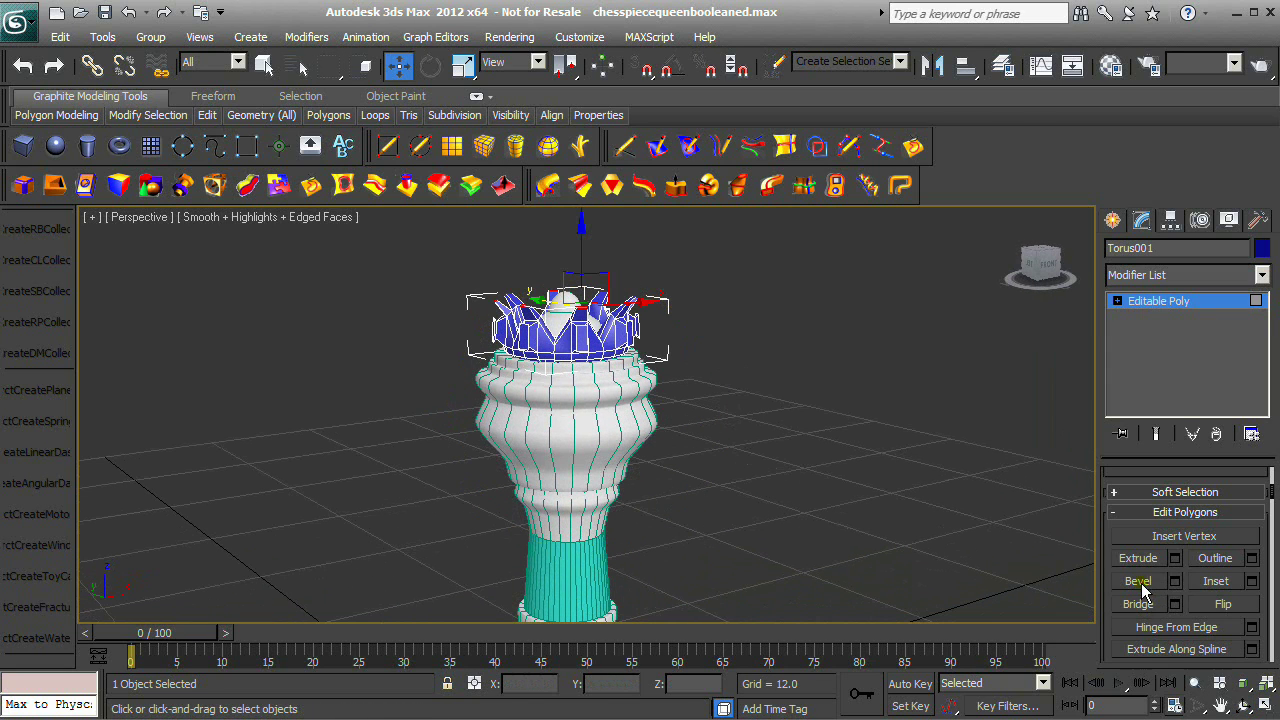
Leave polygon editing and smooth the crown with NURMS Subdivision at 2 display iterations.
scroll(1143, 591, down, 2)
scroll(1148, 578, up, 5)
scroll(1183, 500, up, 1)
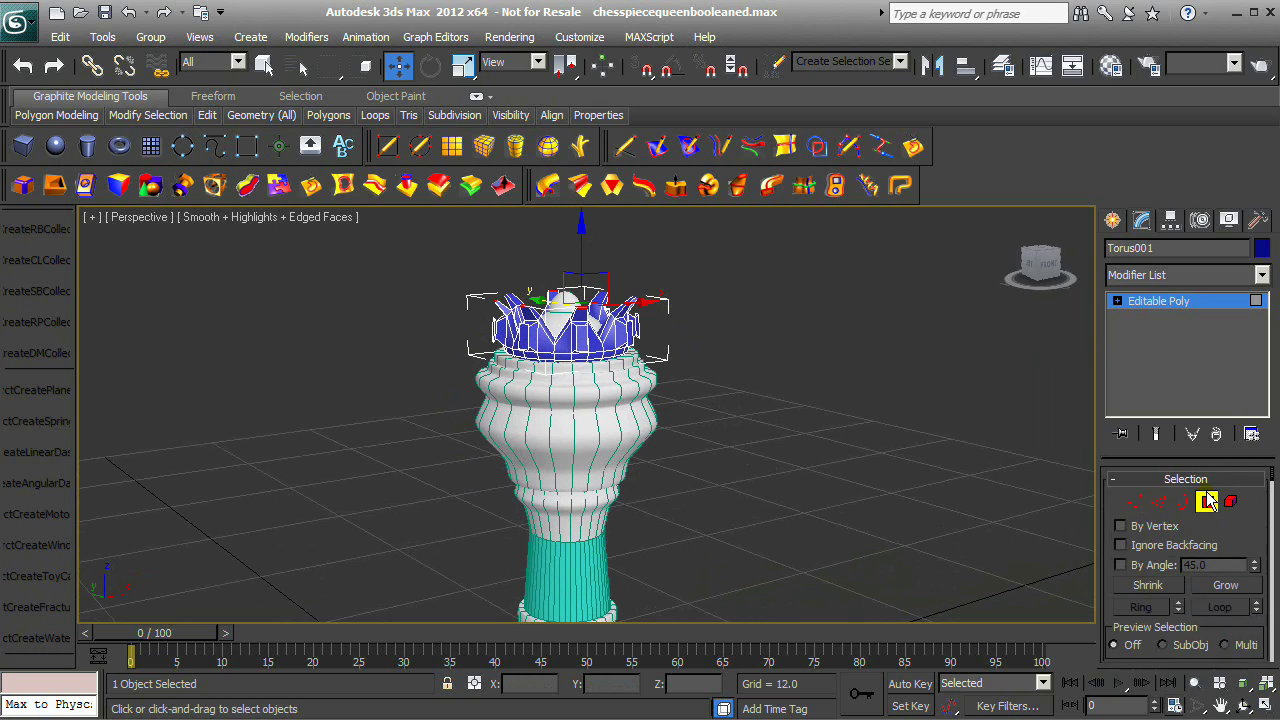
click(1207, 501)
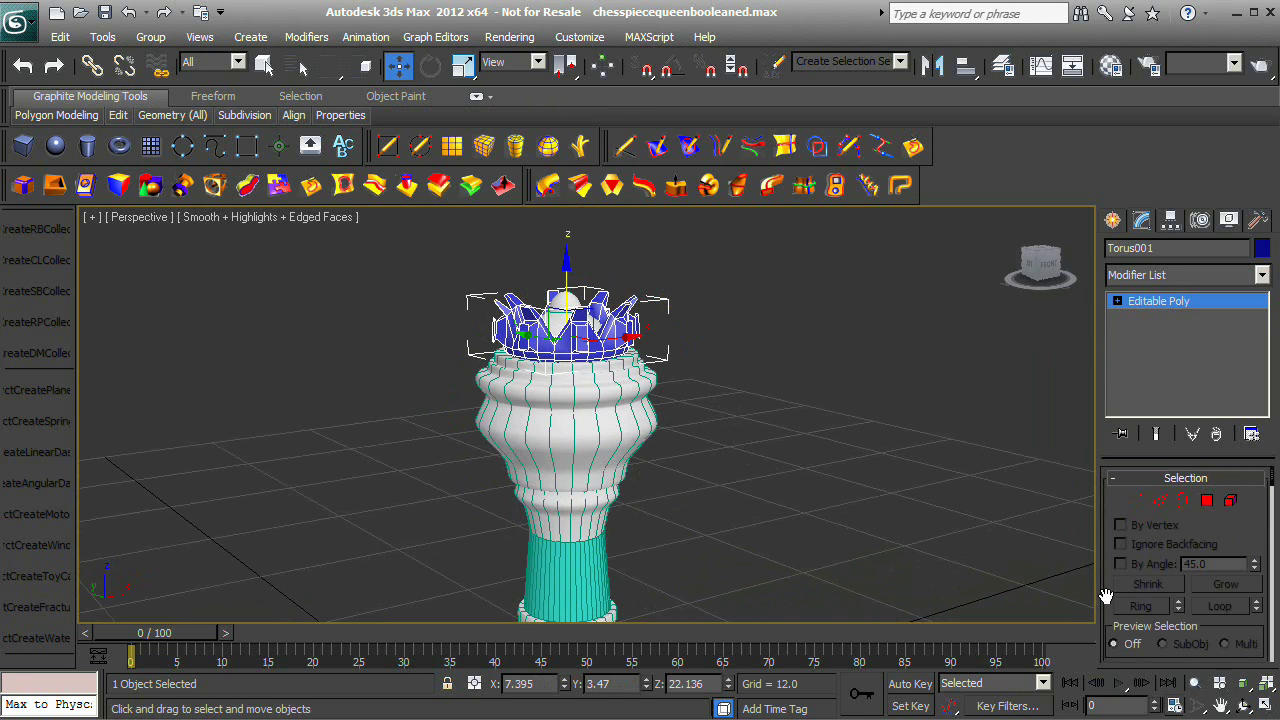
scroll(1112, 540, down, 10)
scroll(1119, 549, down, 1)
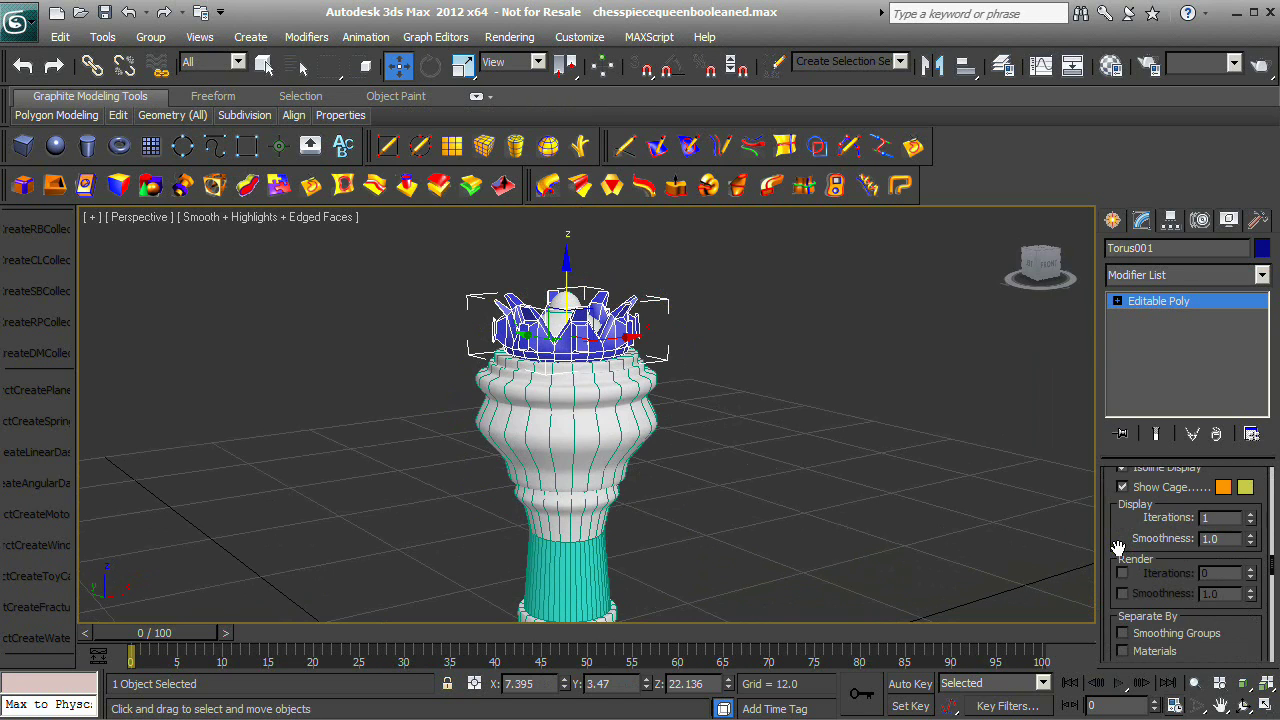
click(1122, 508)
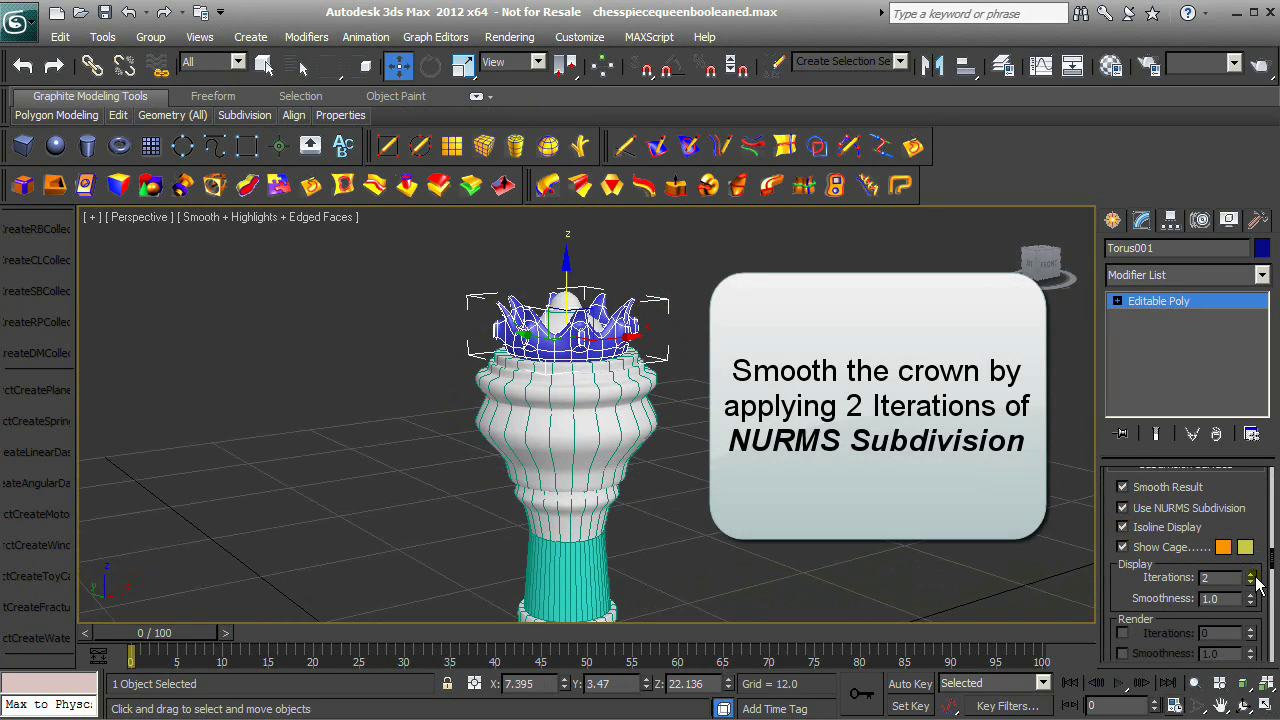
Apply the REMod modifier to the crown as an Organic Sub D Mesh.
click(1265, 280)
drag(1267, 332, 1277, 605)
click(1138, 680)
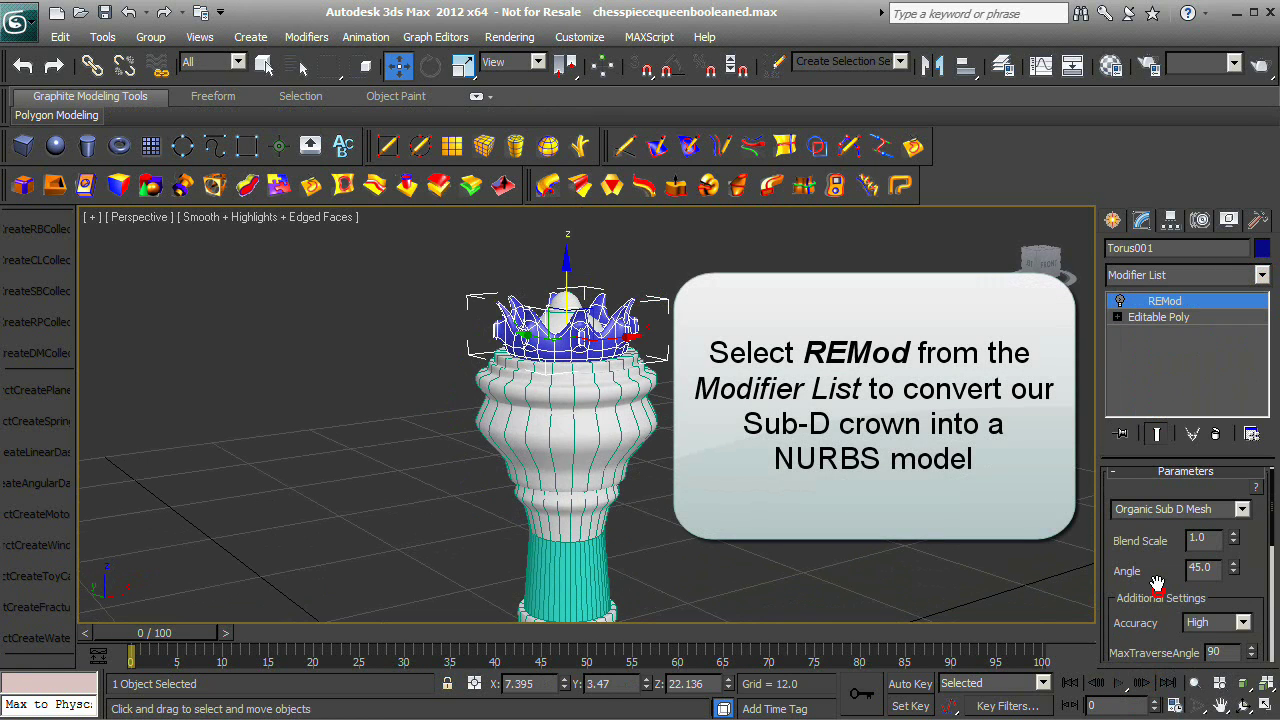
Update the REMod conversion and unlock the crown's NURBS model for 2 credits.
scroll(1160, 551, down, 3)
scroll(1160, 551, down, 5)
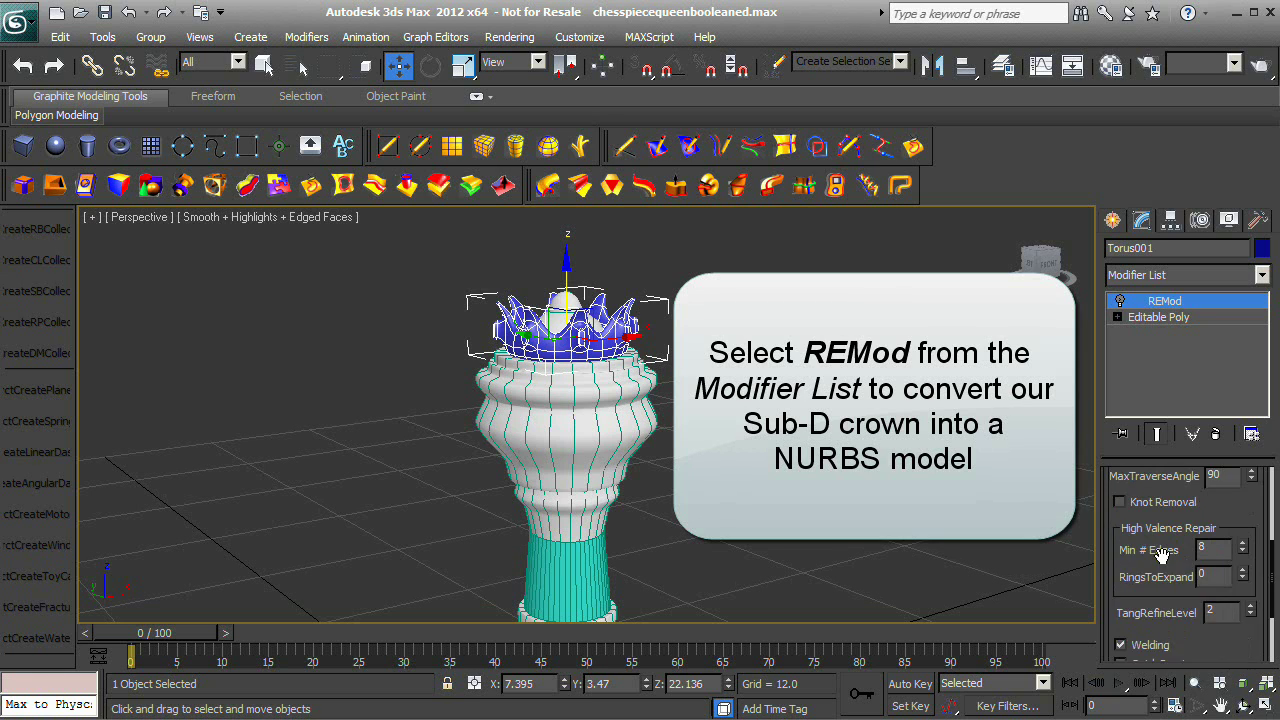
scroll(1163, 563, down, 1)
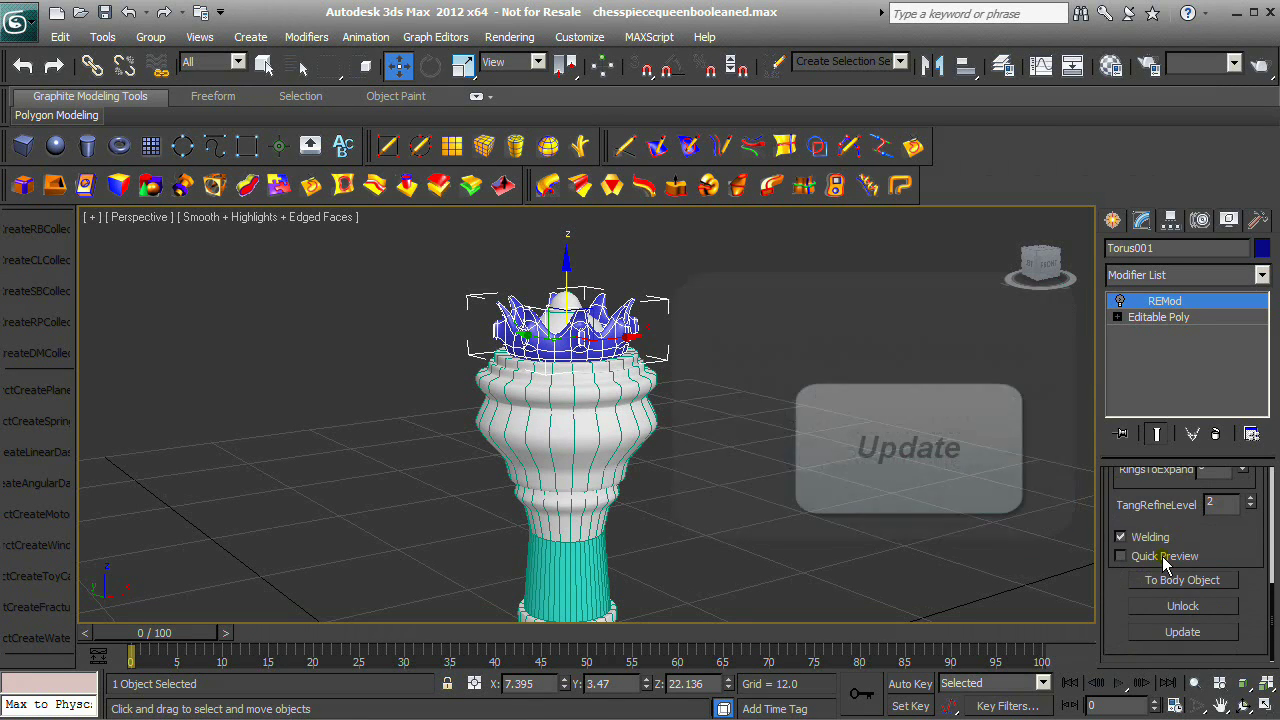
click(1167, 632)
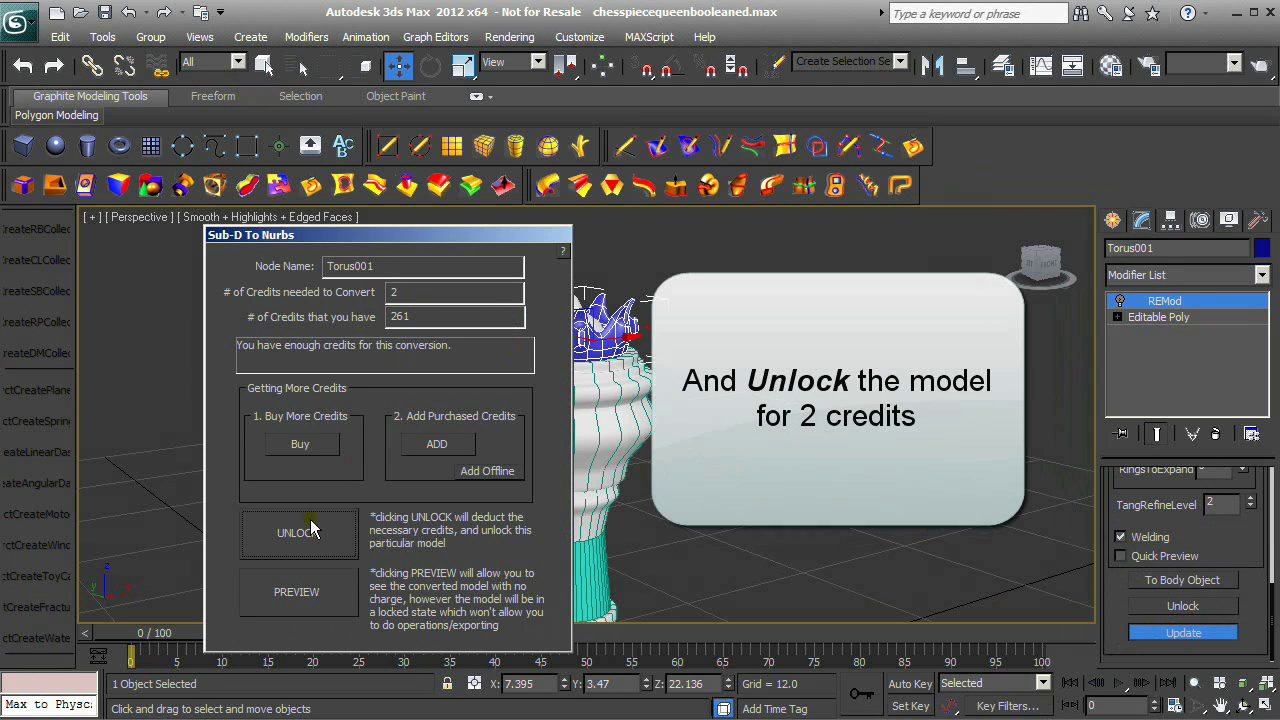
click(280, 532)
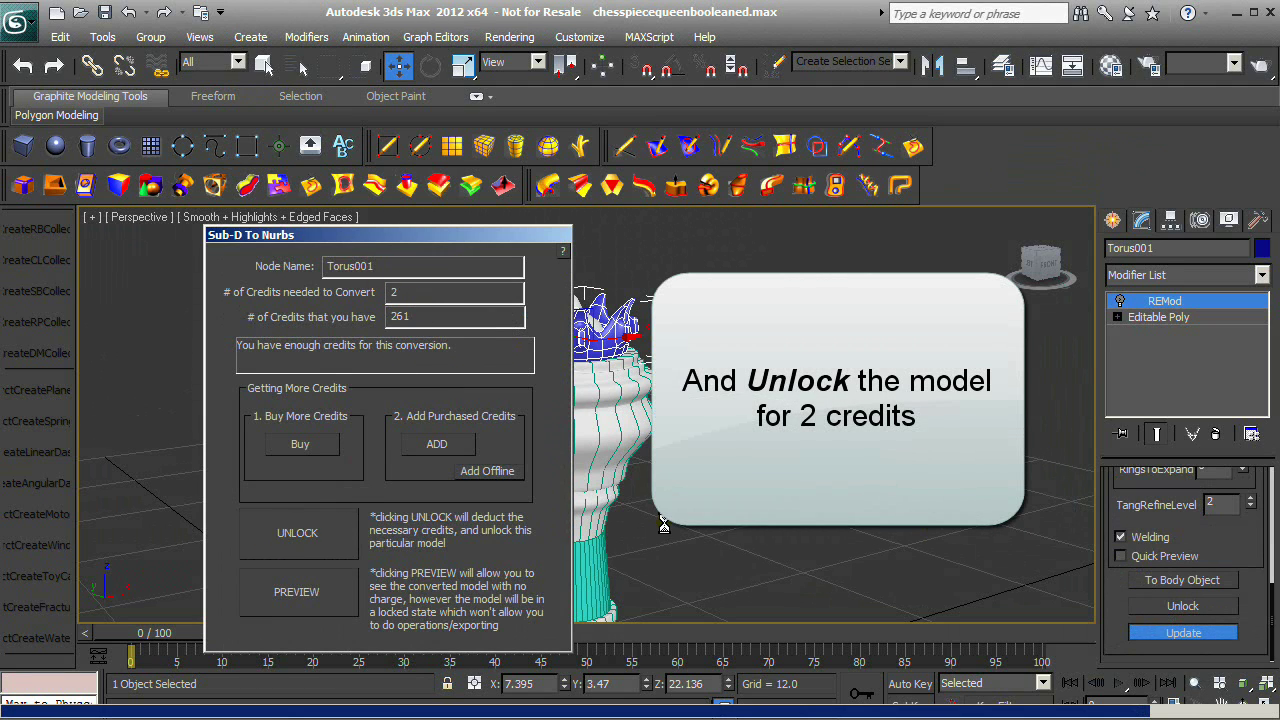
Unite the crown with the chess piece body using Power Boolean with the Union operation.
click(618, 440)
click(605, 330)
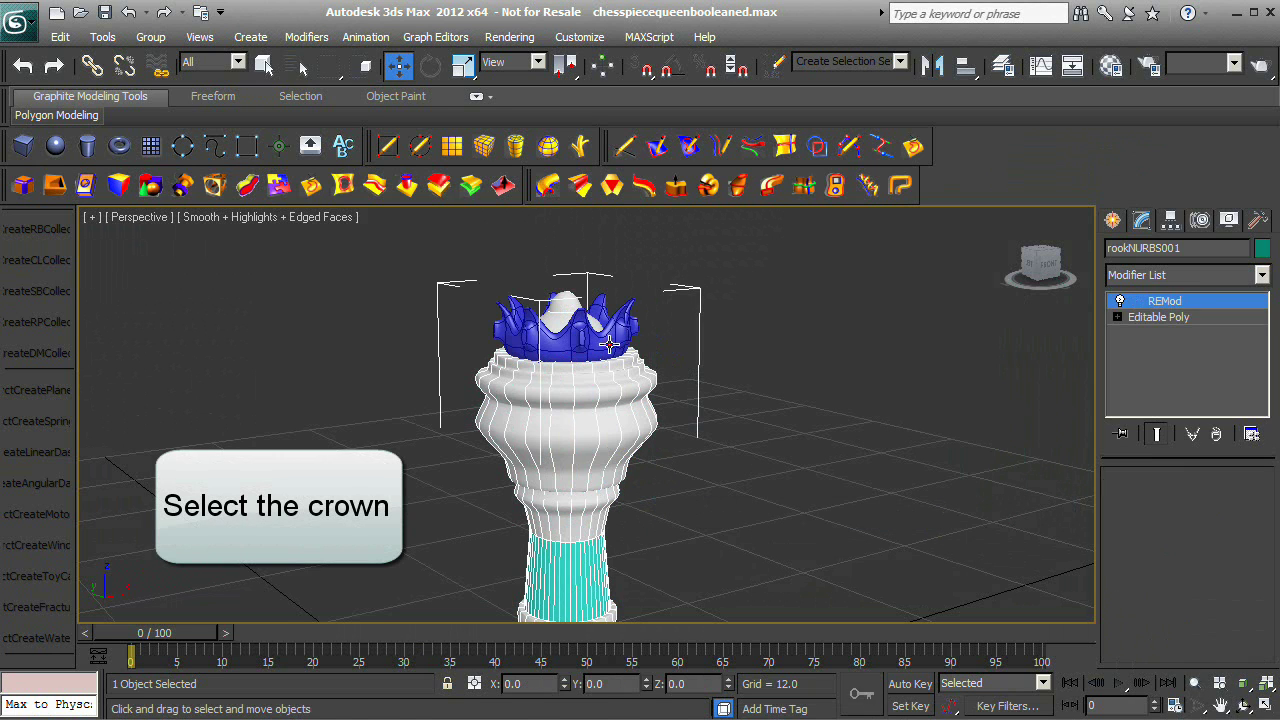
click(223, 188)
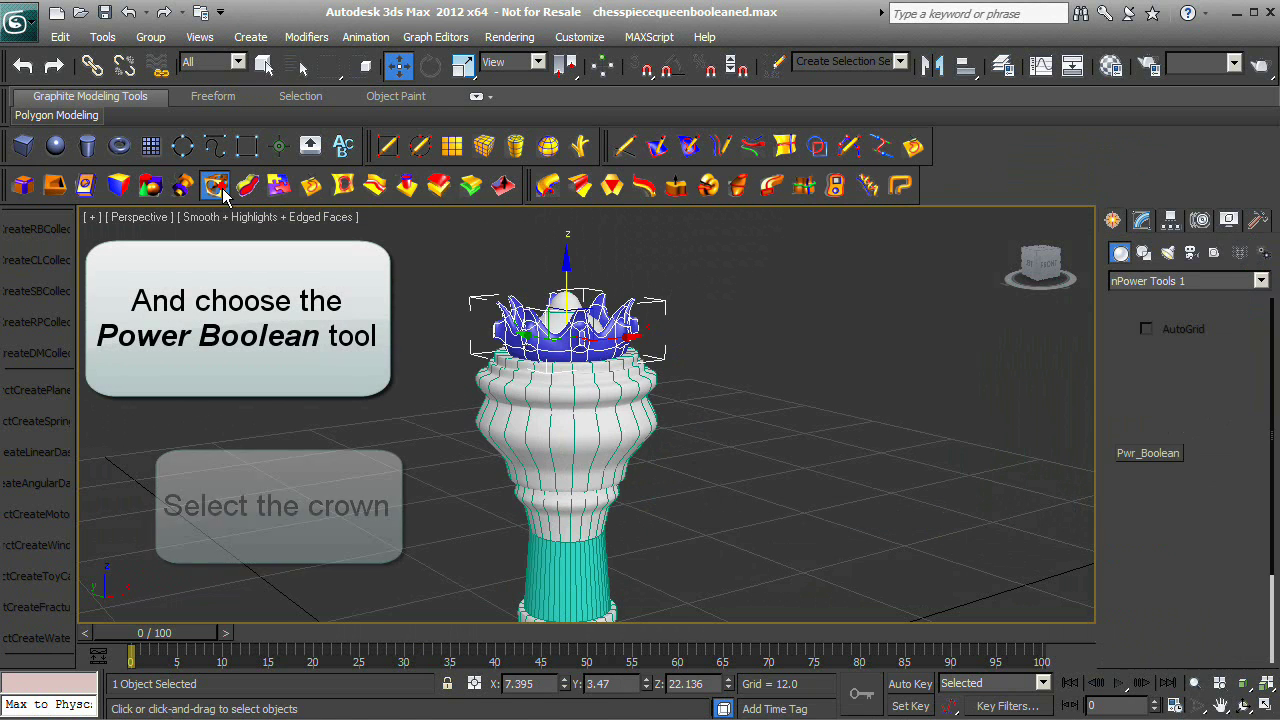
scroll(1126, 612, down, 3)
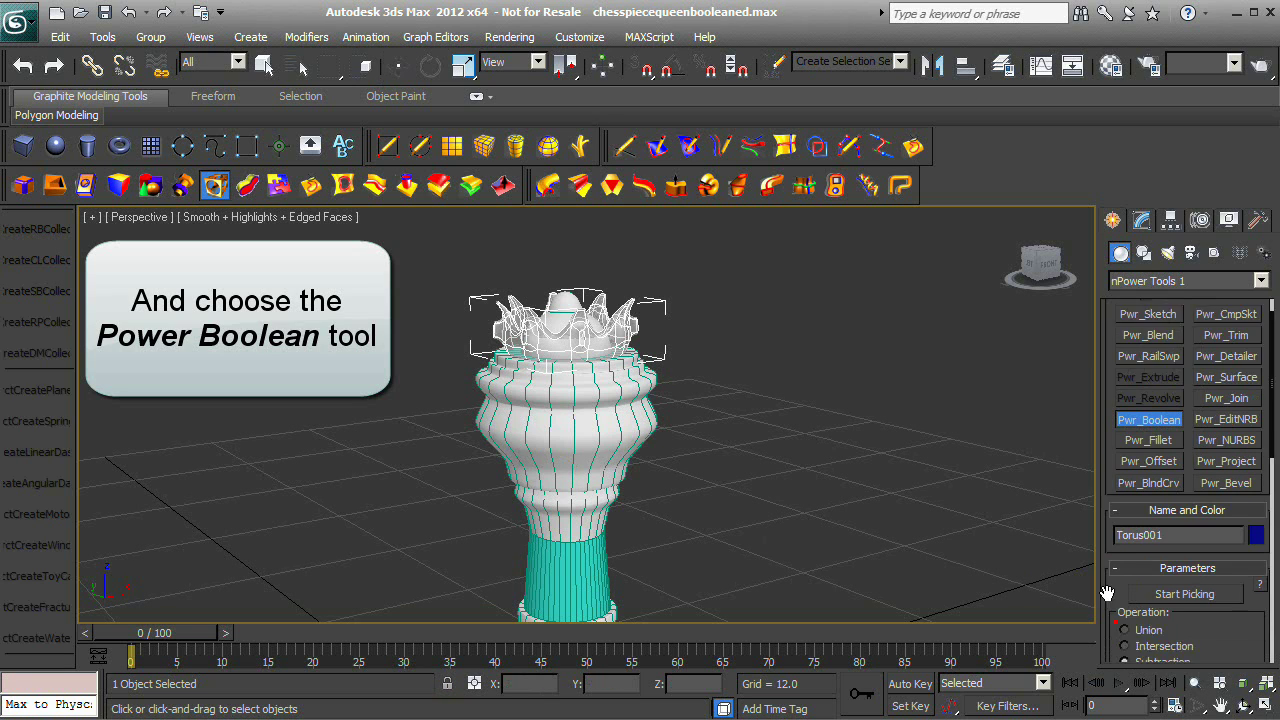
click(1124, 535)
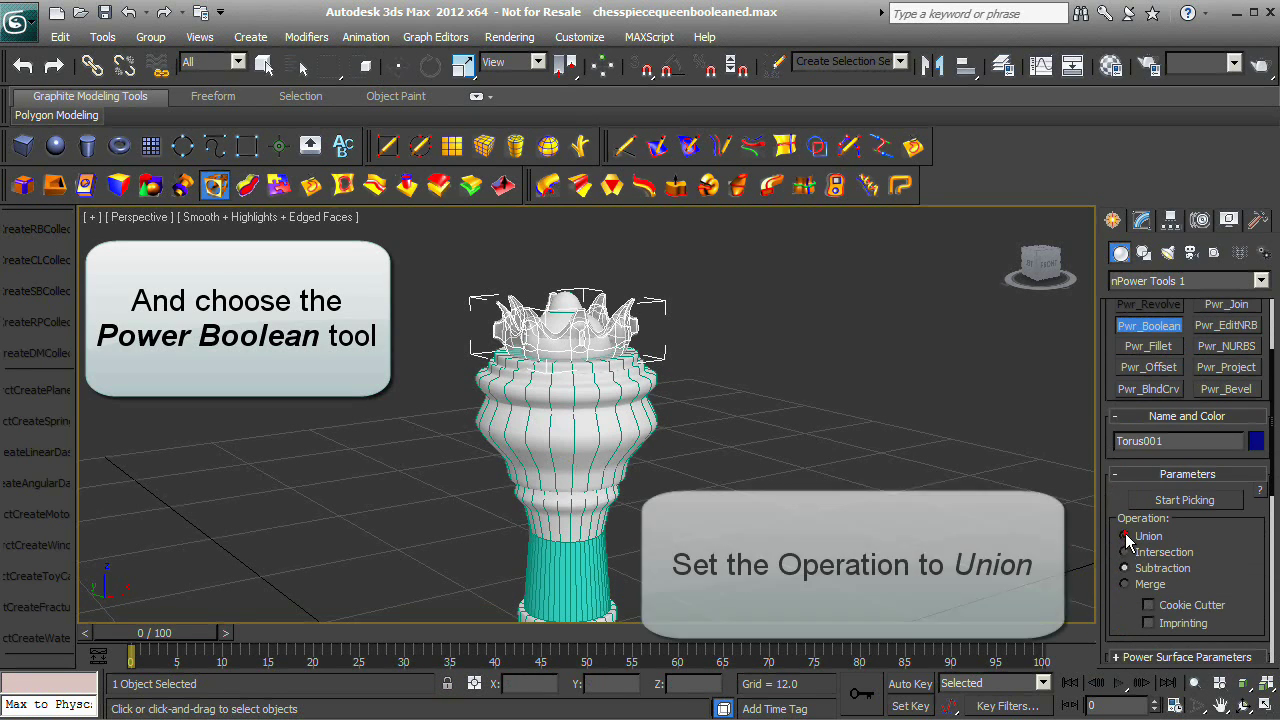
click(1185, 500)
click(623, 440)
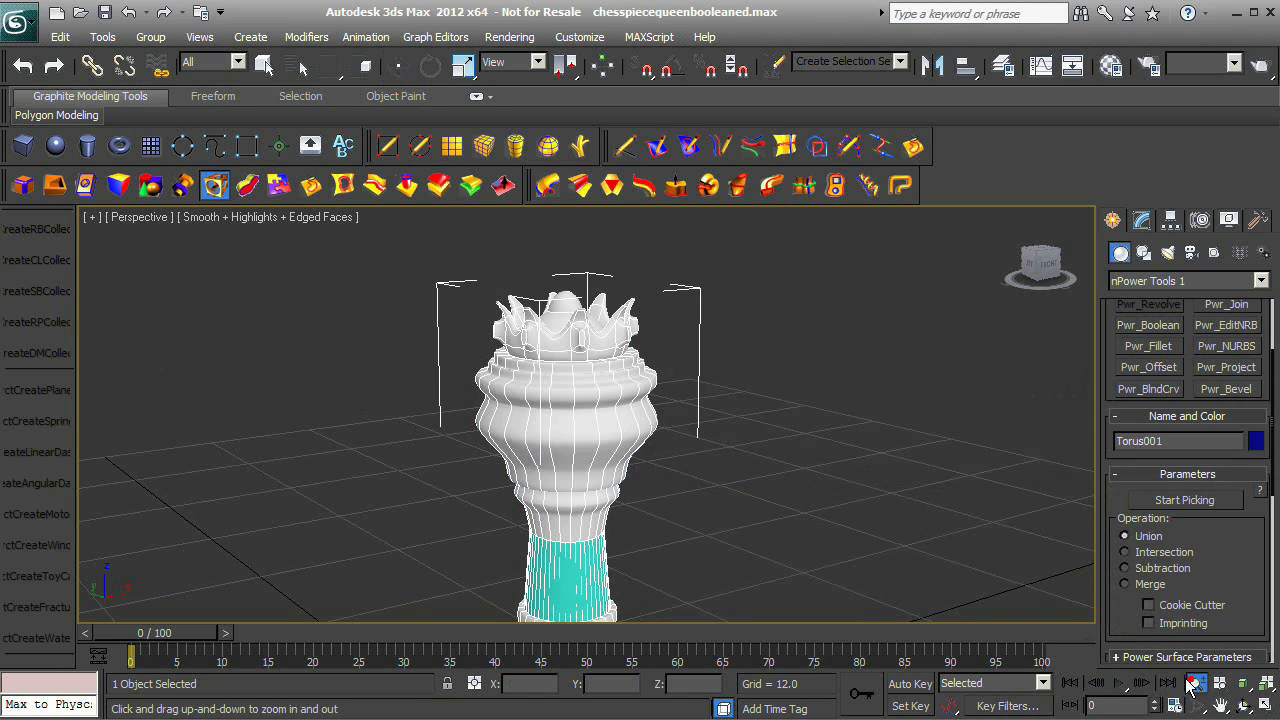
Restore the four-viewport layout, deselect the piece, and save the scene as chesspiecequeenbooleaned_plusonecrown.
mouse_move(765, 465)
mouse_down()
mouse_move(766, 480)
mouse_move(766, 446)
mouse_up()
click(1266, 706)
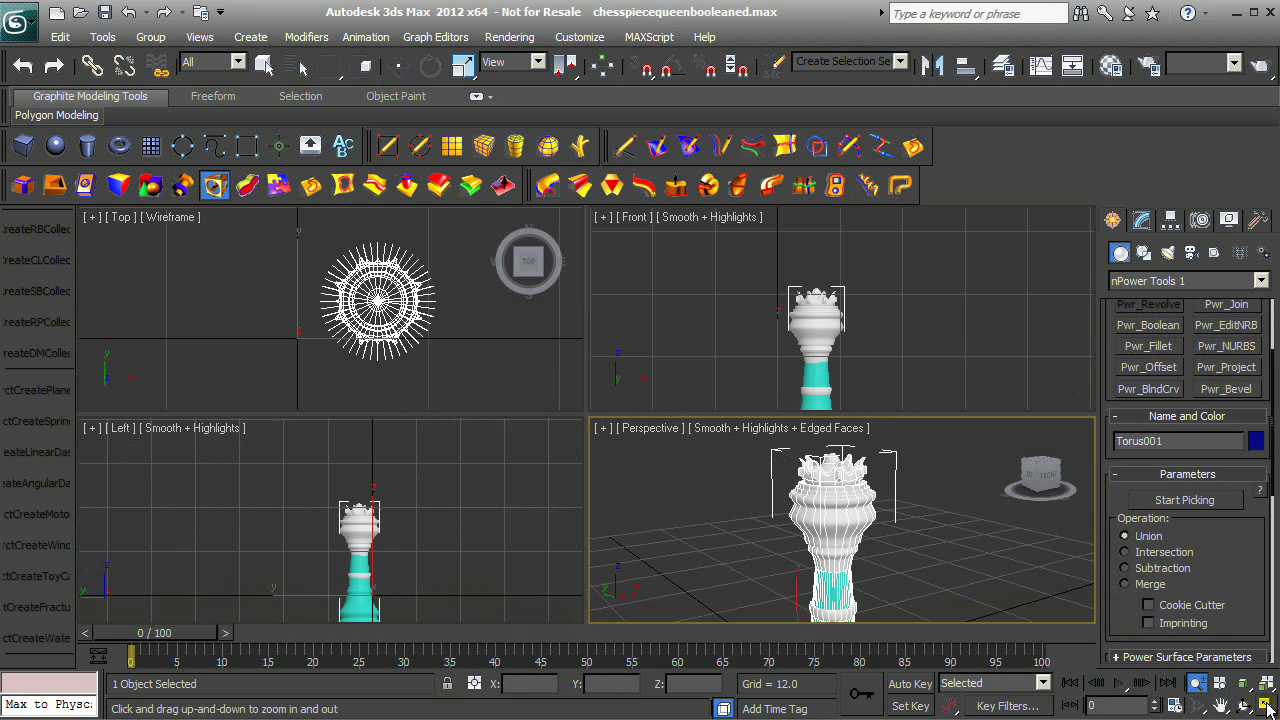
right_click(1006, 571)
click(923, 543)
click(31, 33)
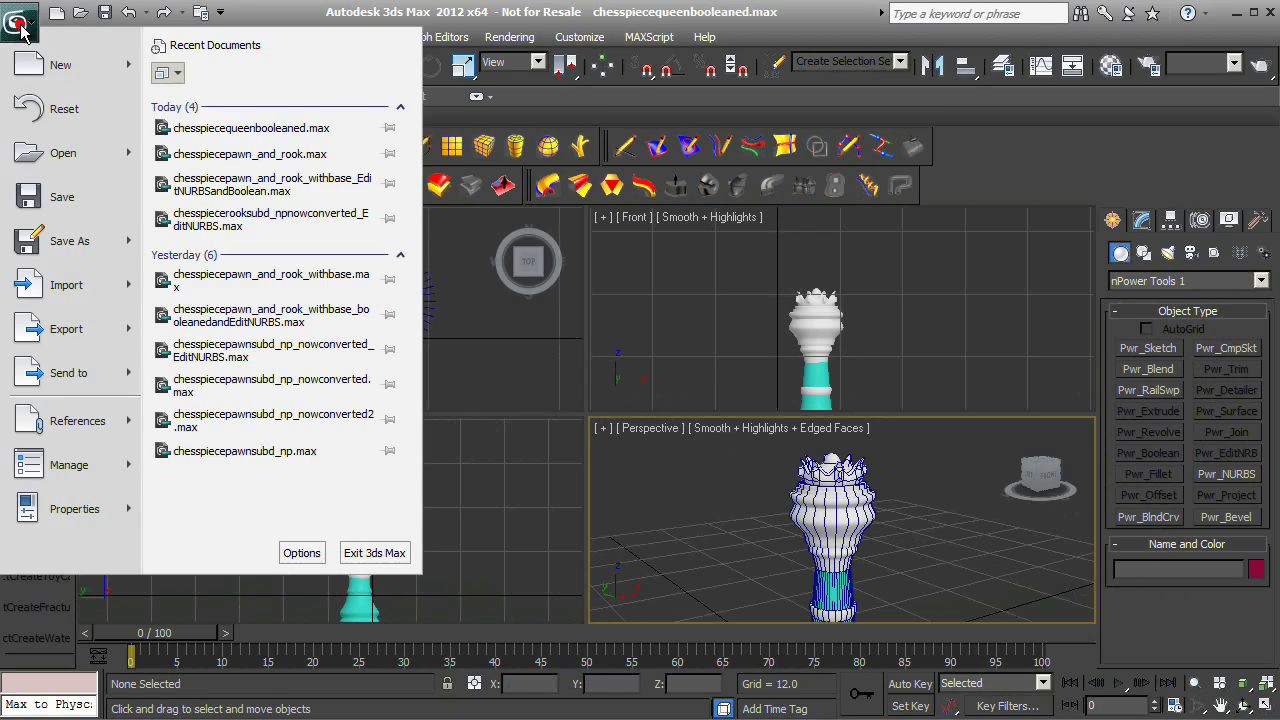
click(259, 640)
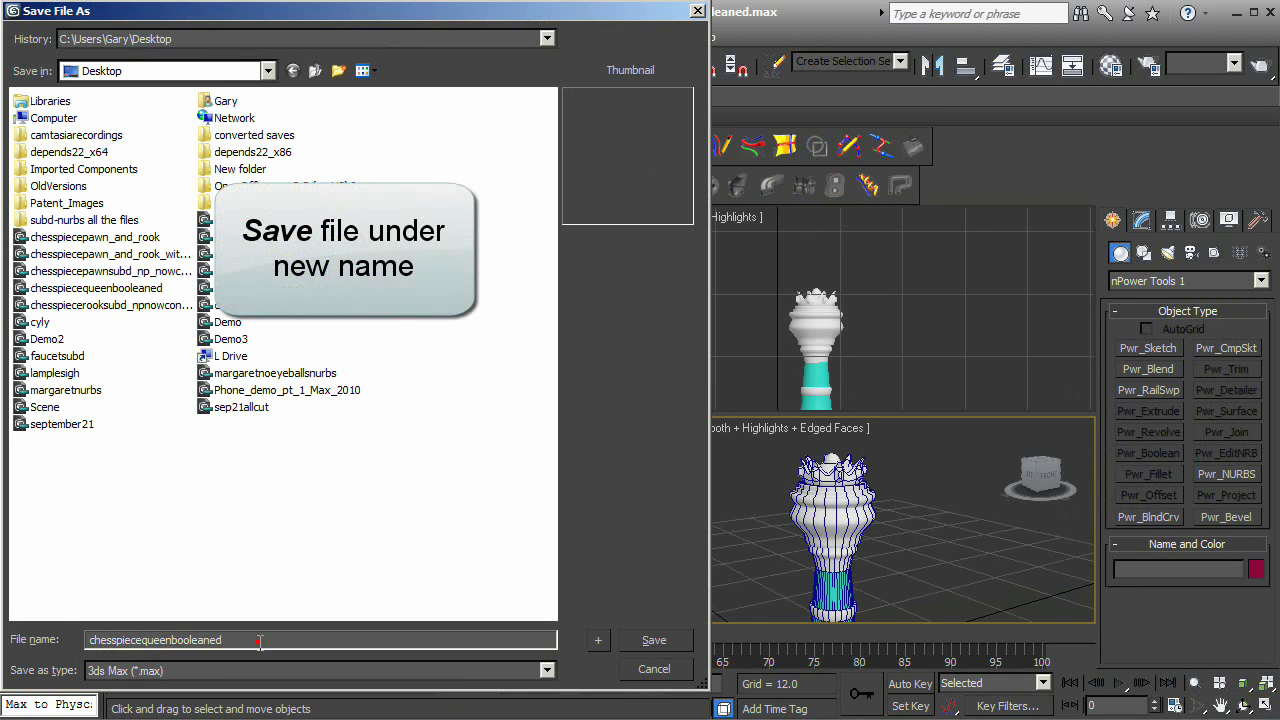
click(678, 643)
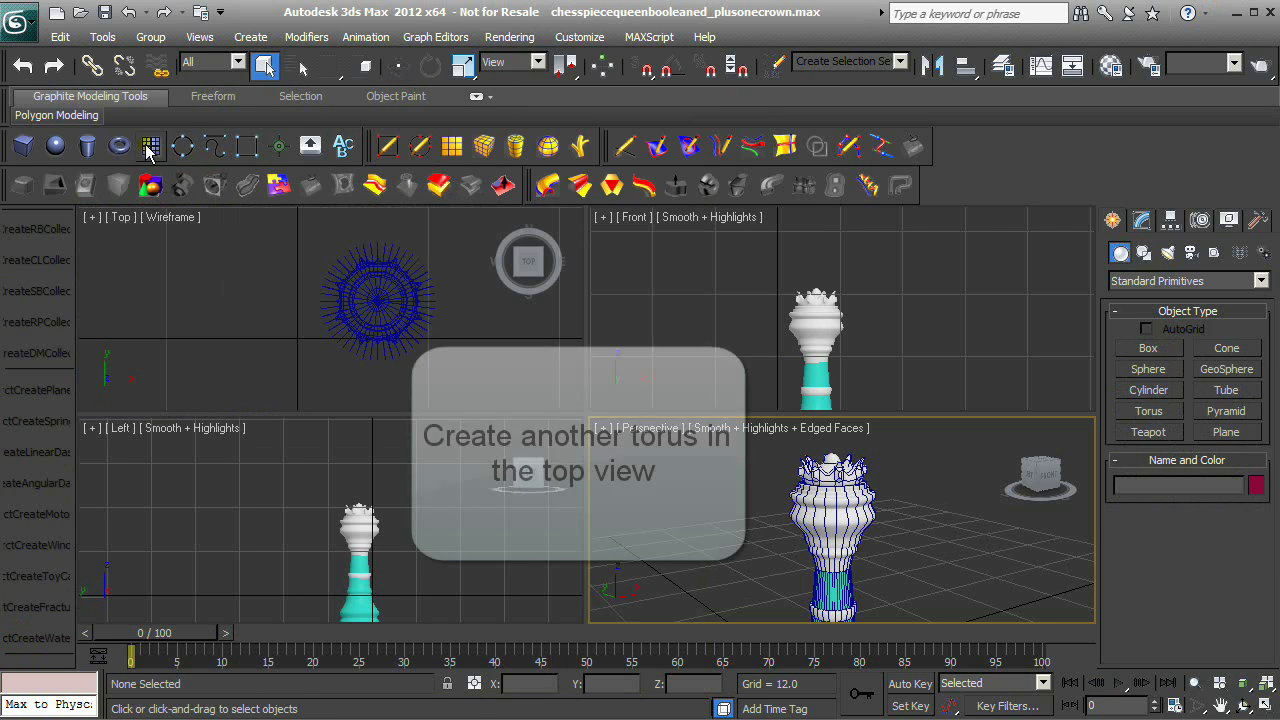
Create a torus in the Top view with radii of about 4.05 and 0.872, and center it over the chess piece.
click(127, 147)
drag(226, 281, 250, 308)
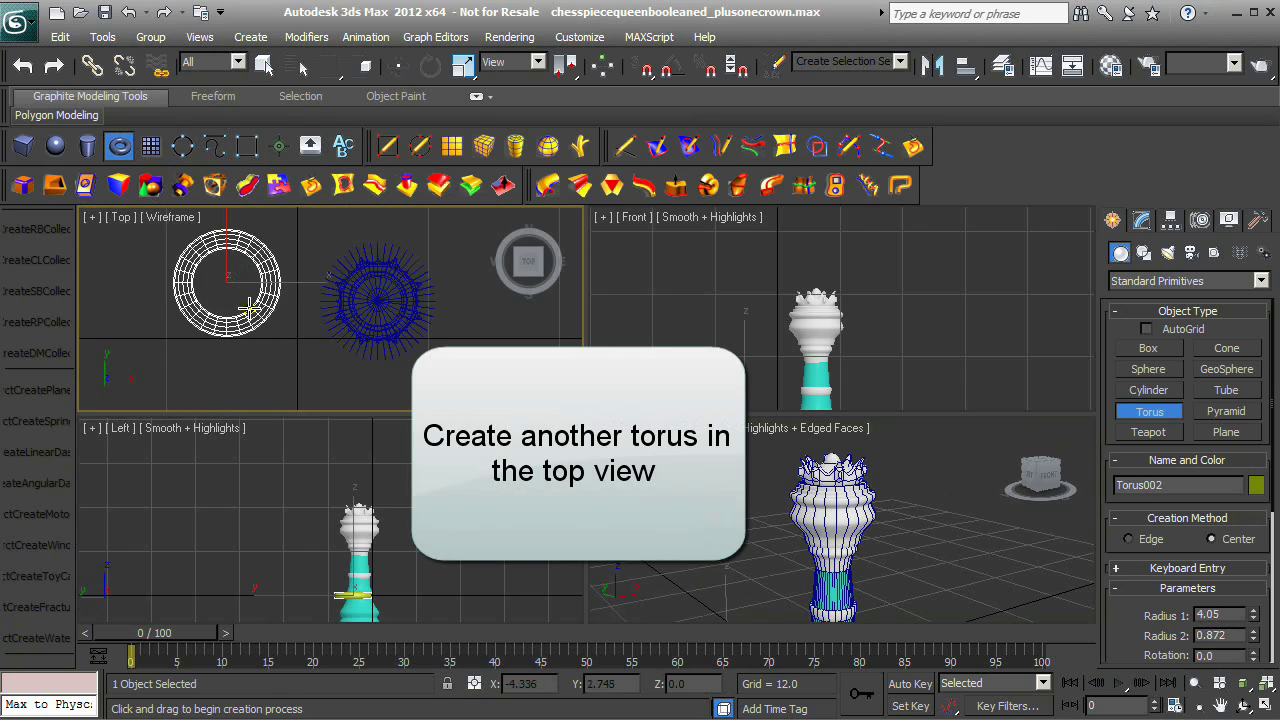
click(398, 66)
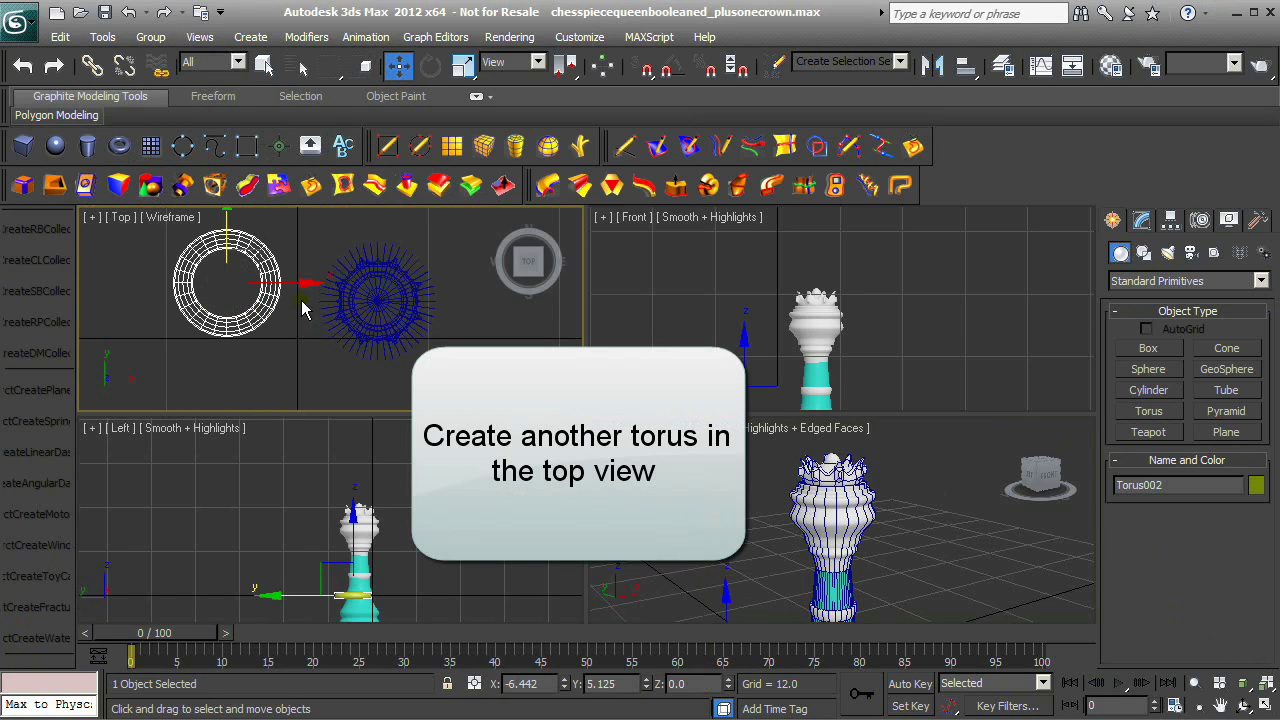
drag(305, 288, 454, 288)
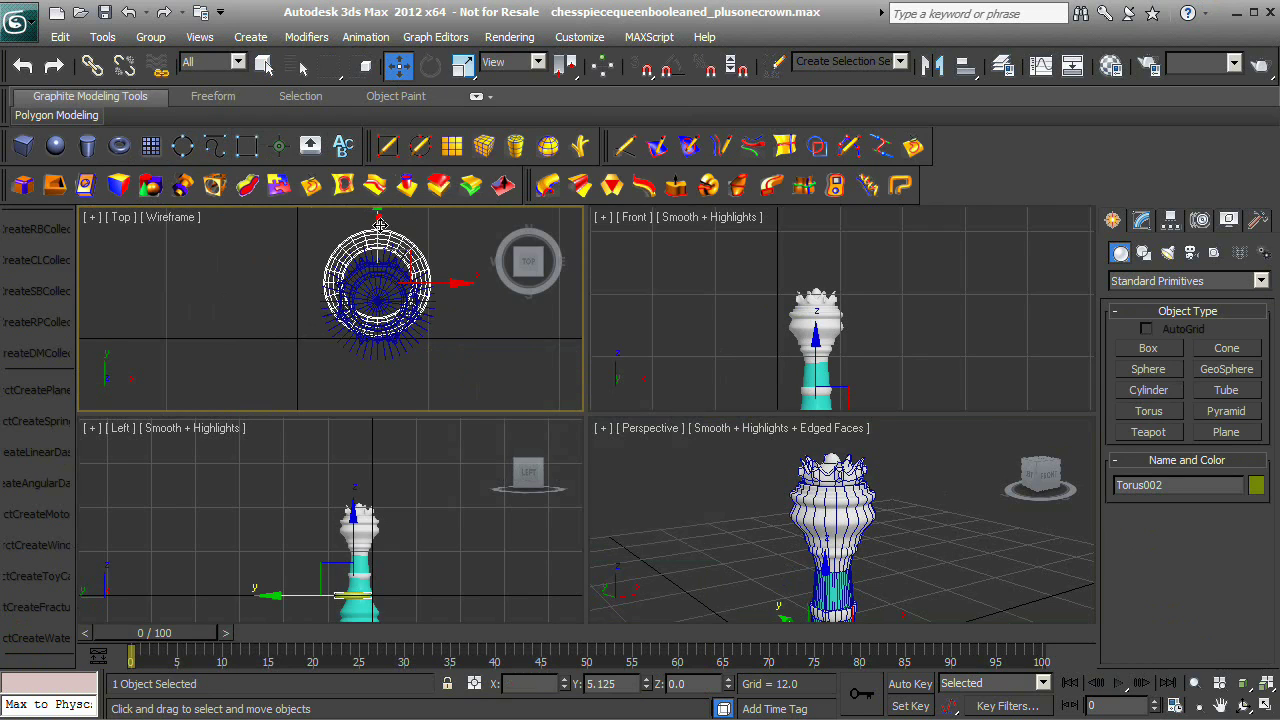
drag(380, 224, 380, 241)
Raise the torus to about Z 10.454 at the base of the queen's head and scale it uniformly to about 58%.
right_click(438, 531)
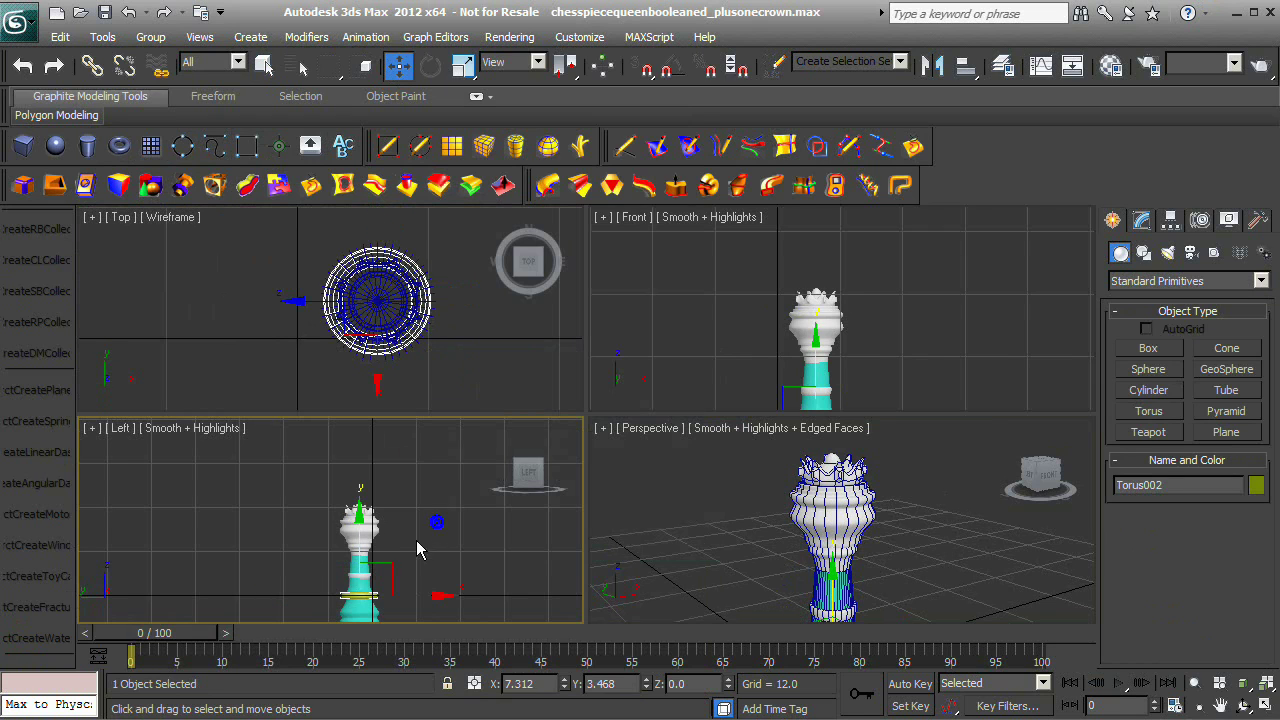
drag(359, 529, 359, 499)
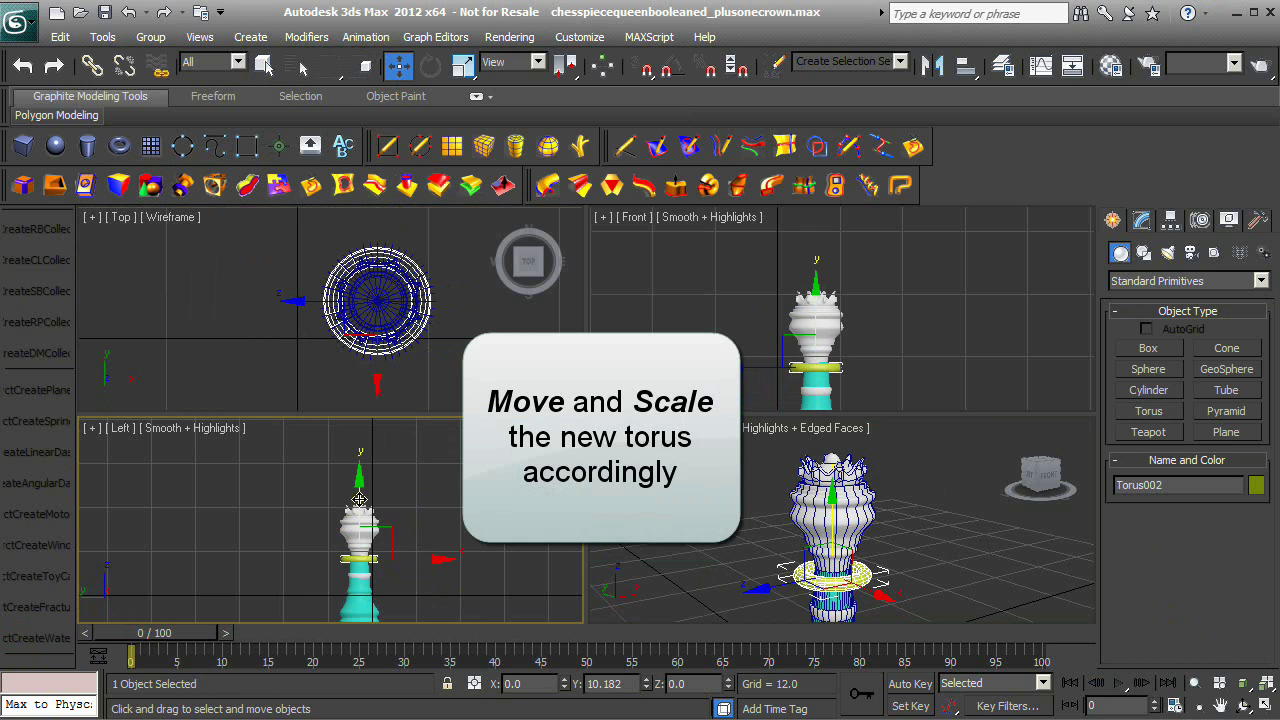
right_click(997, 576)
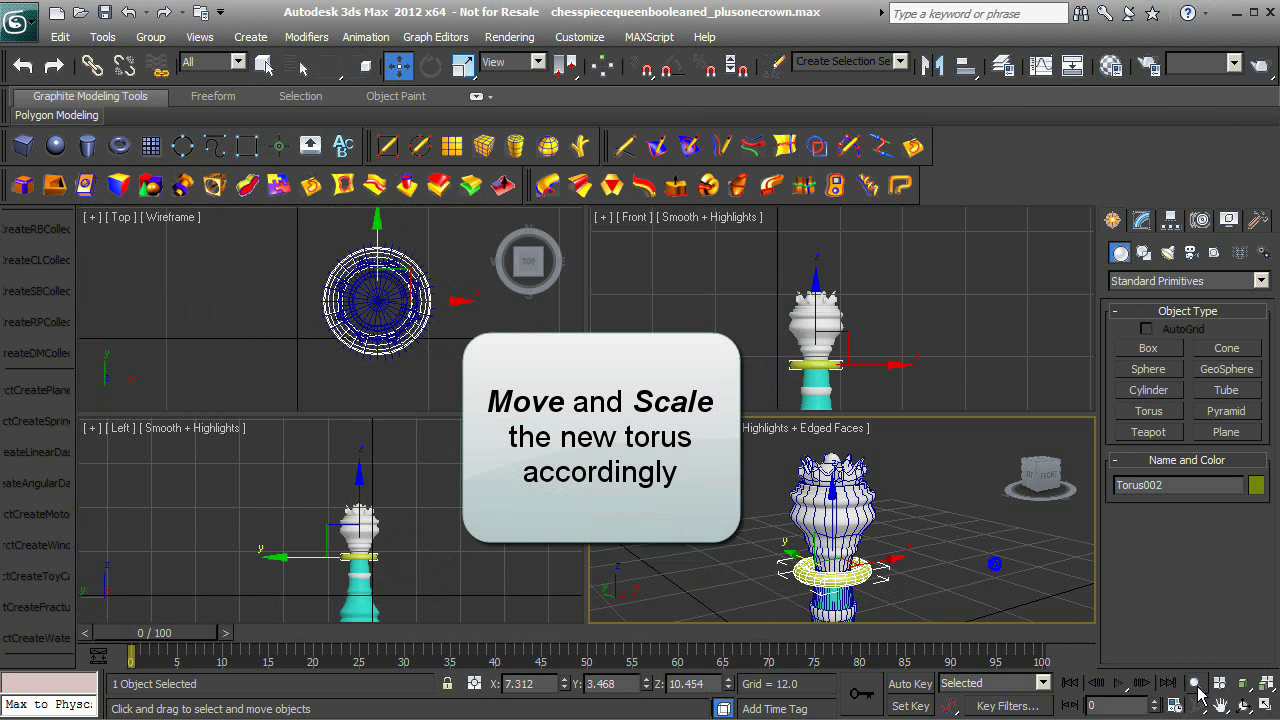
click(1266, 705)
right_click(624, 520)
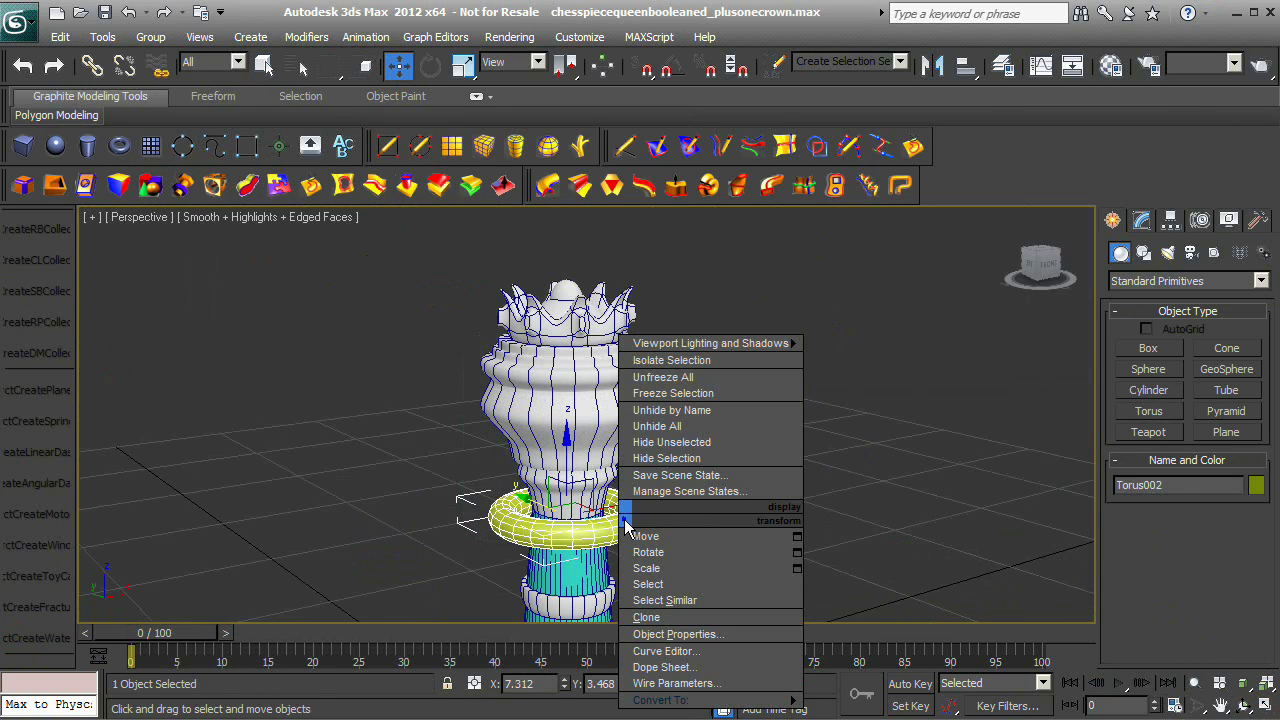
click(655, 568)
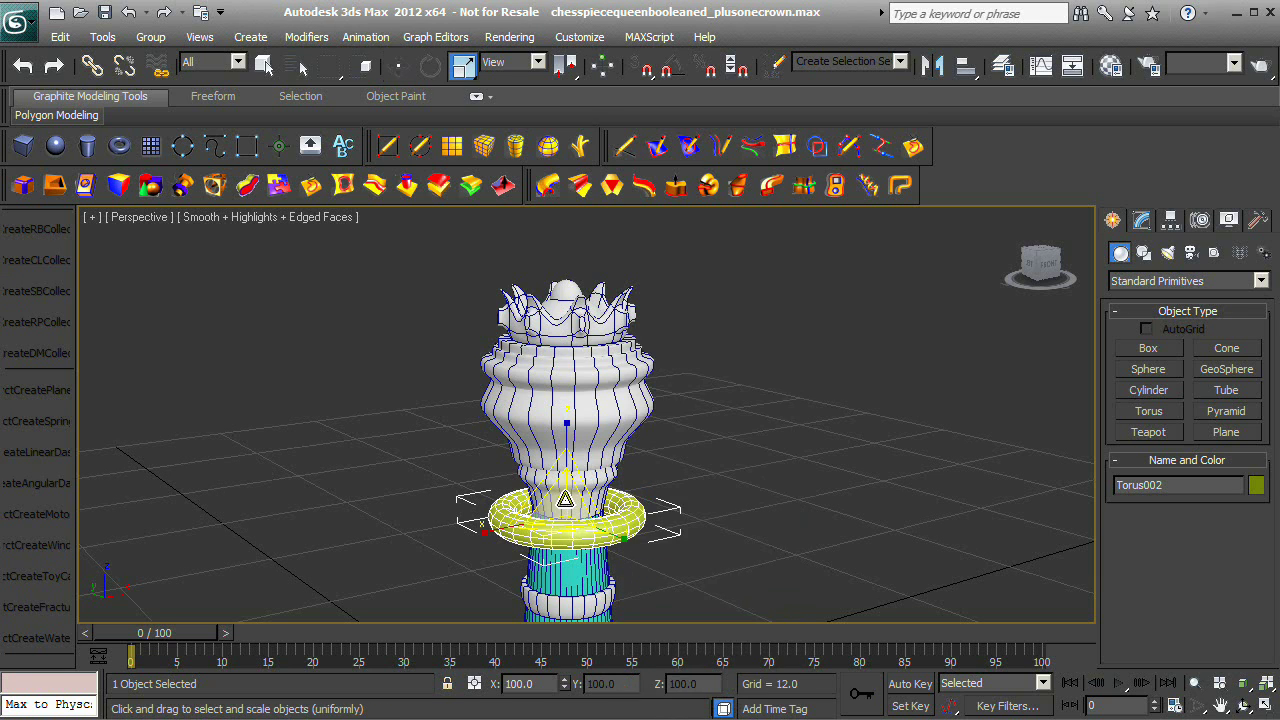
drag(565, 498, 583, 537)
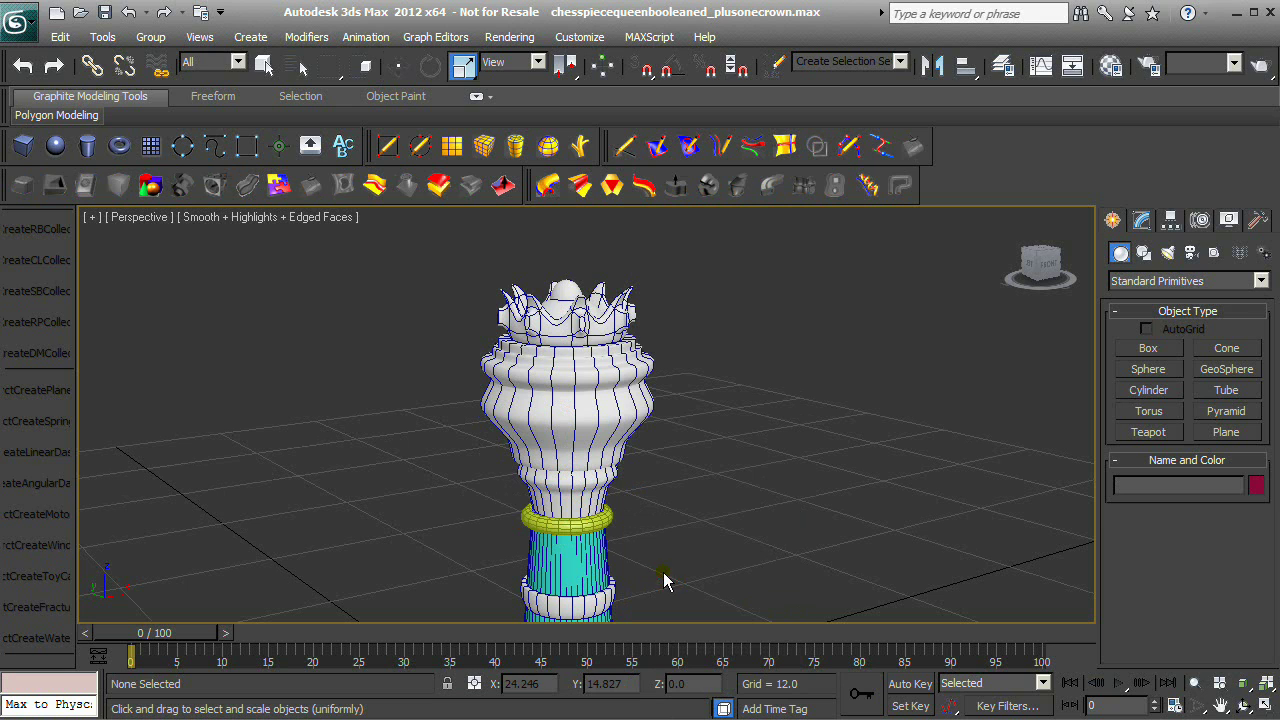
Convert the torus to an Editable Poly and enable NURMS subdivision with 2 iterations.
click(601, 516)
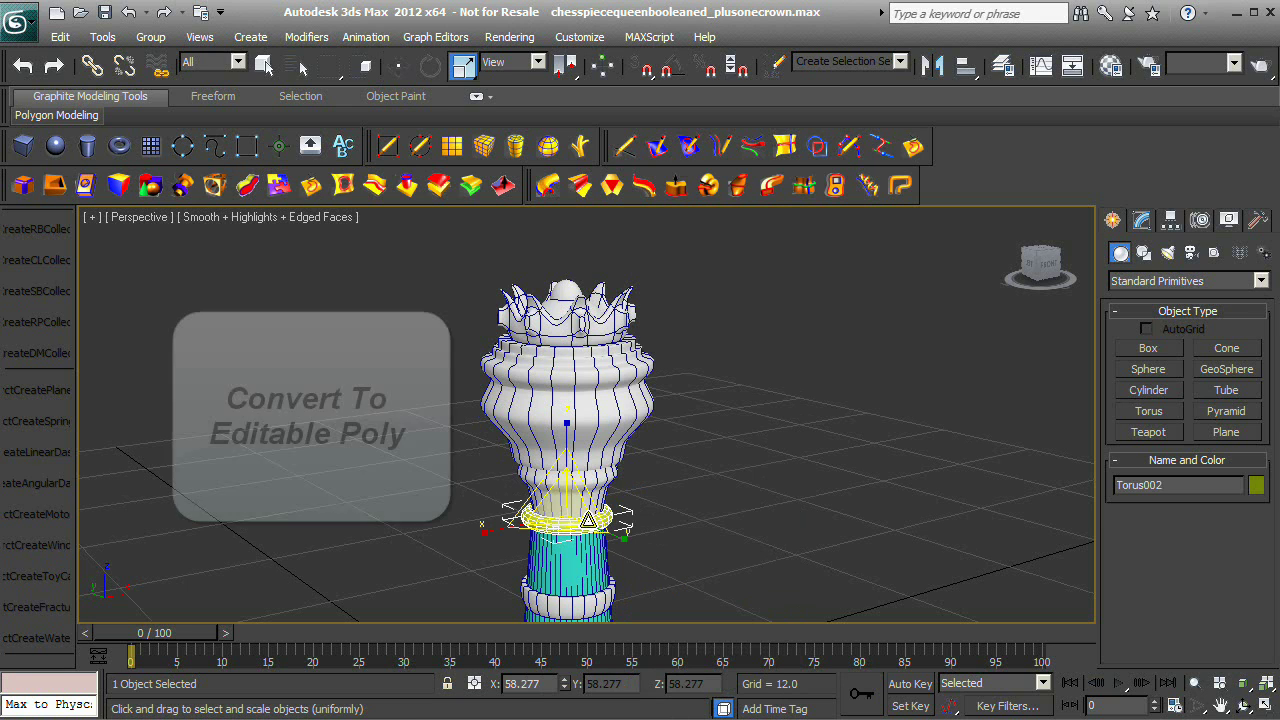
right_click(591, 516)
mouse_move(690, 702)
click(848, 716)
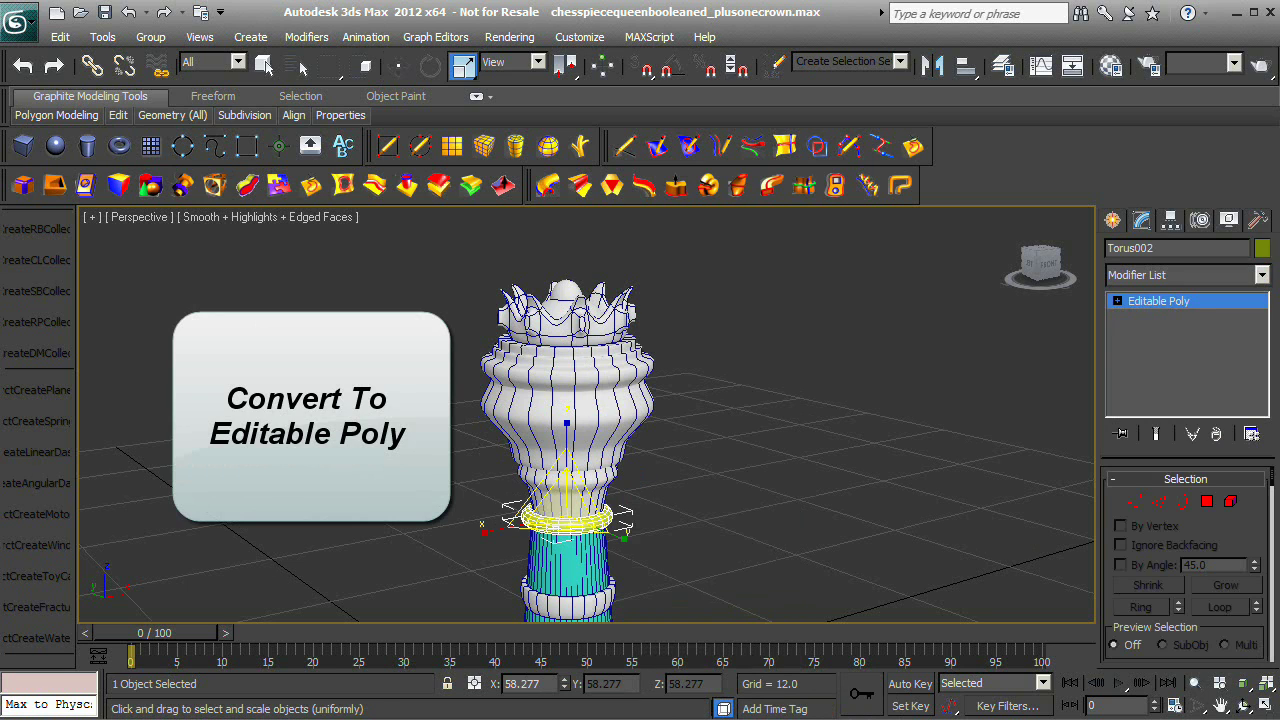
scroll(1254, 540, down, 10)
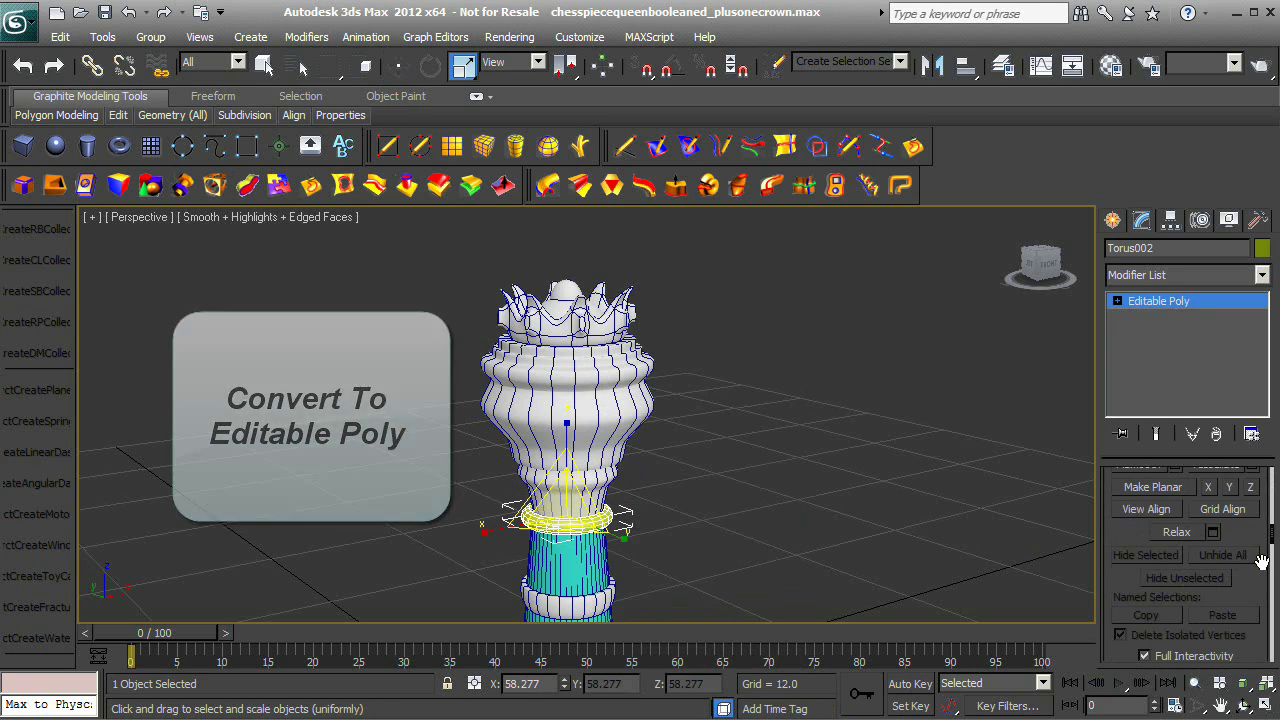
click(1122, 548)
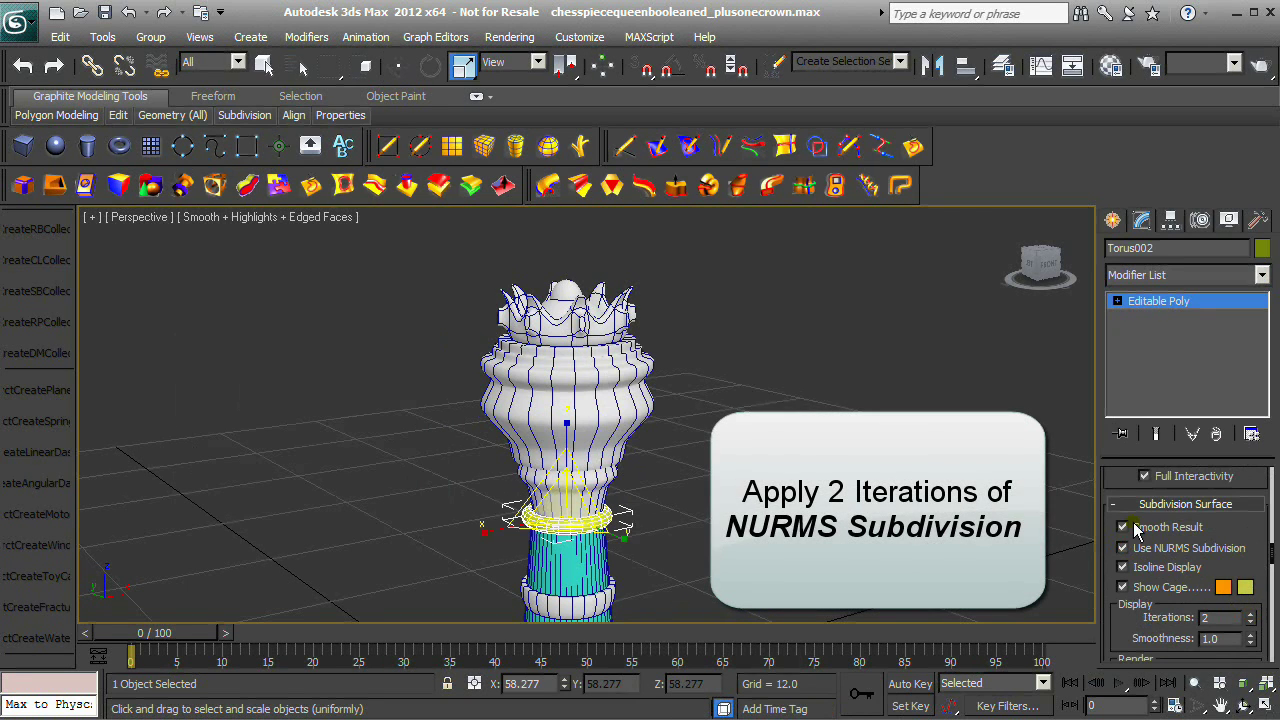
In Polygon mode, select two faces of the torus spaced four apart along its outer middle row.
scroll(1200, 500, up, 10)
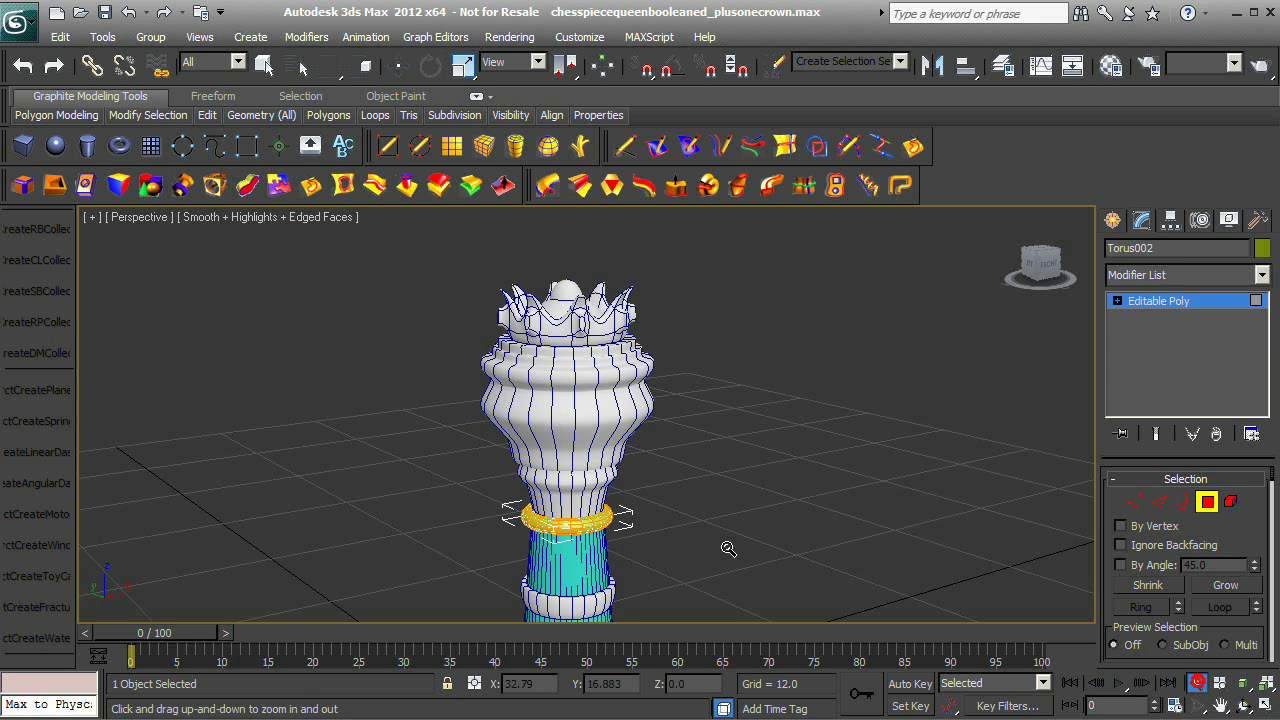
drag(728, 548, 707, 523)
middle_drag(708, 515, 734, 340)
drag(675, 481, 648, 443)
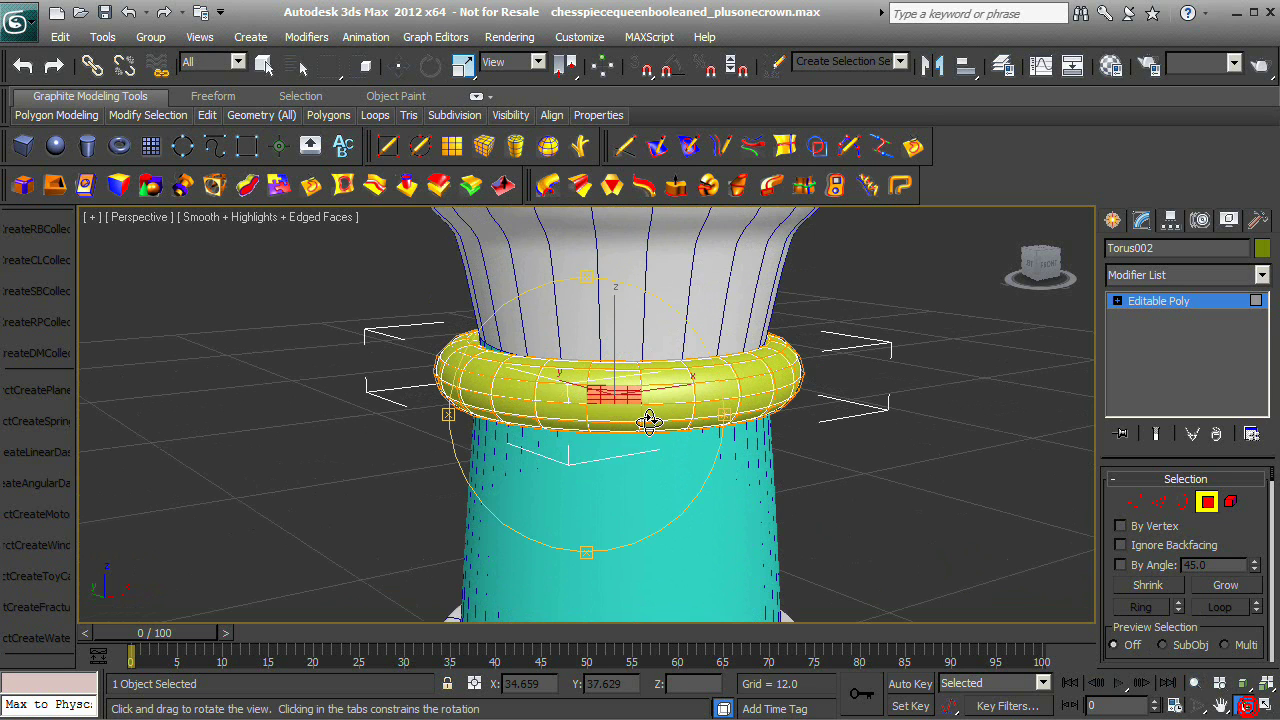
drag(650, 420, 537, 407)
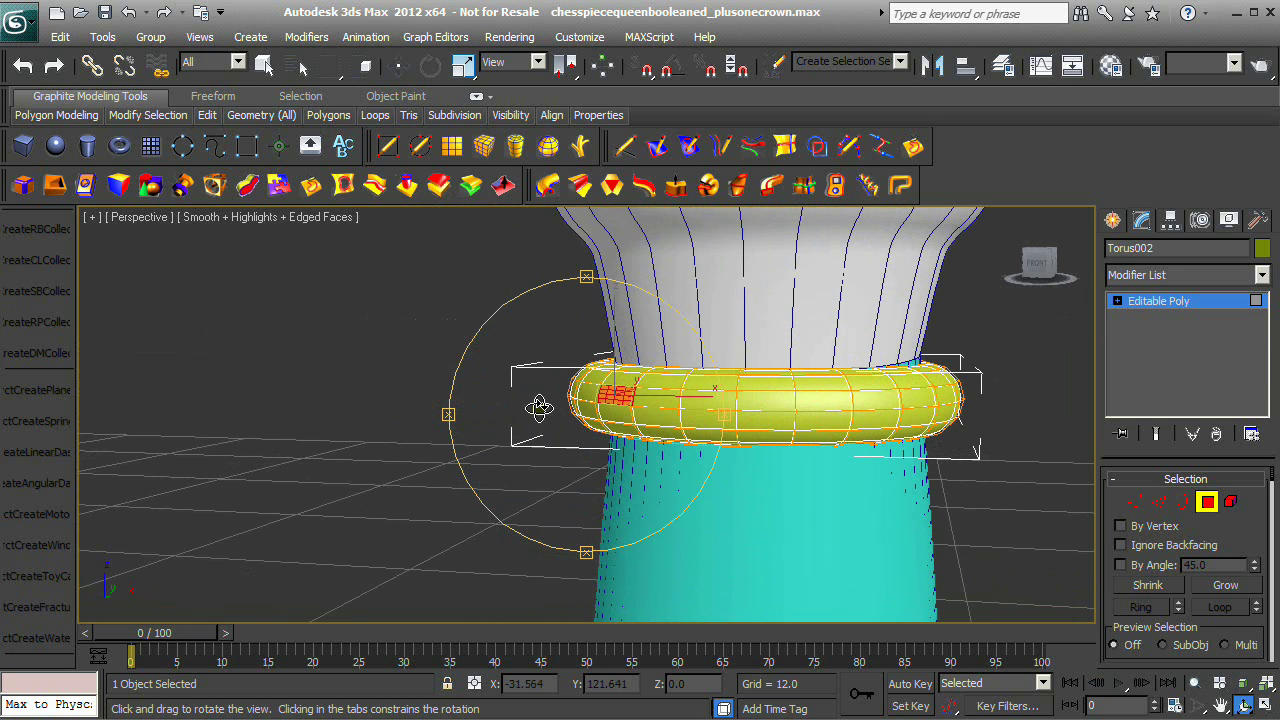
right_click(794, 389)
ctrl+click(819, 398)
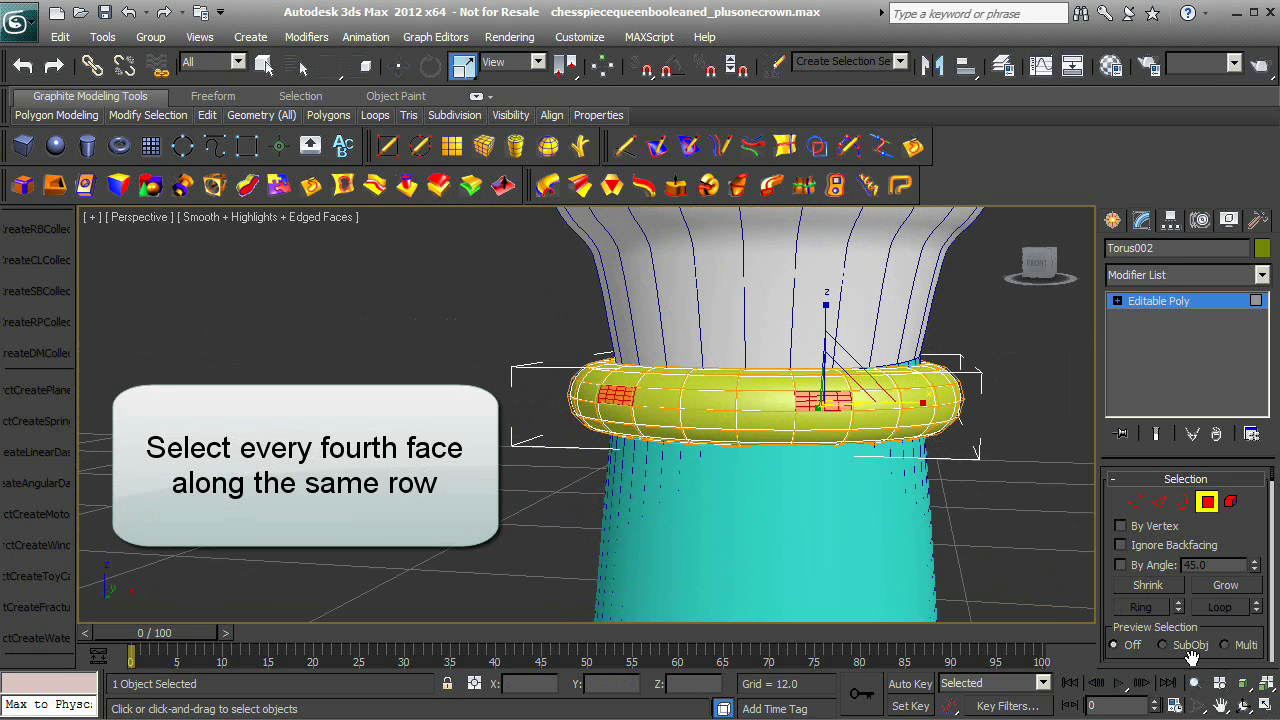
Add every fourth face around the rest of the torus's same outer row to the selection.
click(1243, 706)
drag(695, 427, 553, 419)
right_click(972, 411)
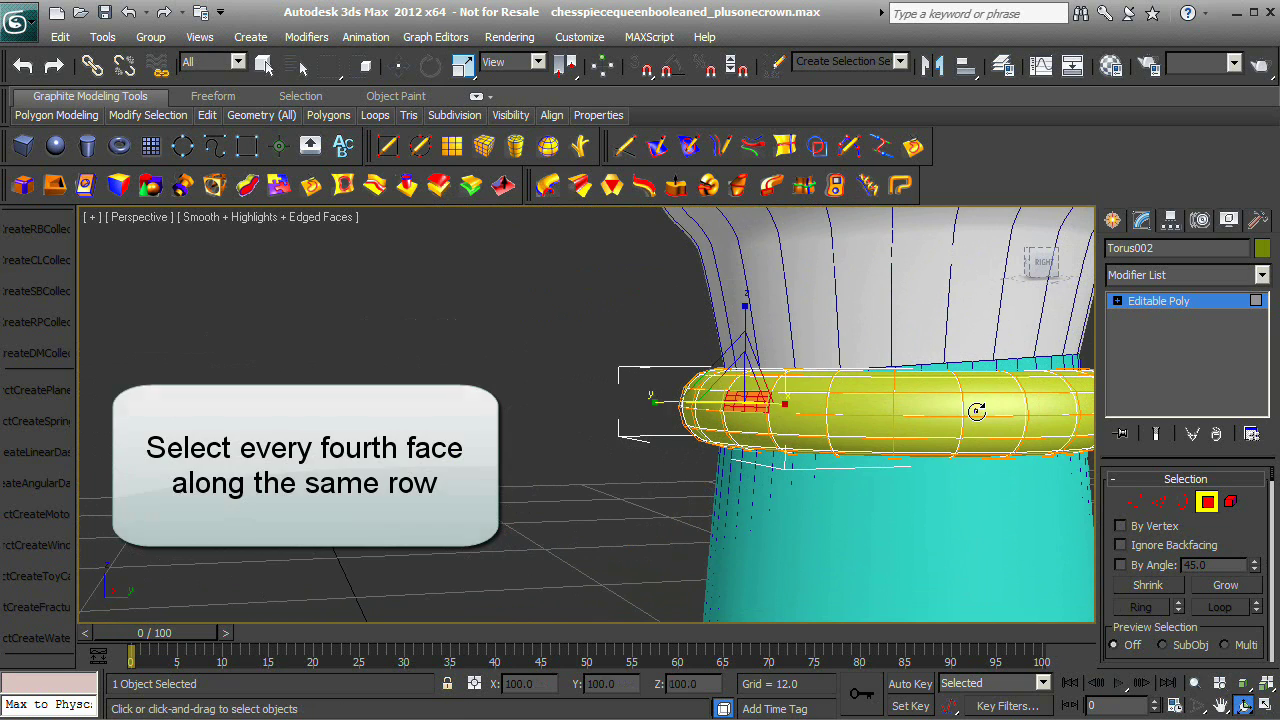
ctrl+click(988, 410)
middle_drag(918, 531, 616, 550)
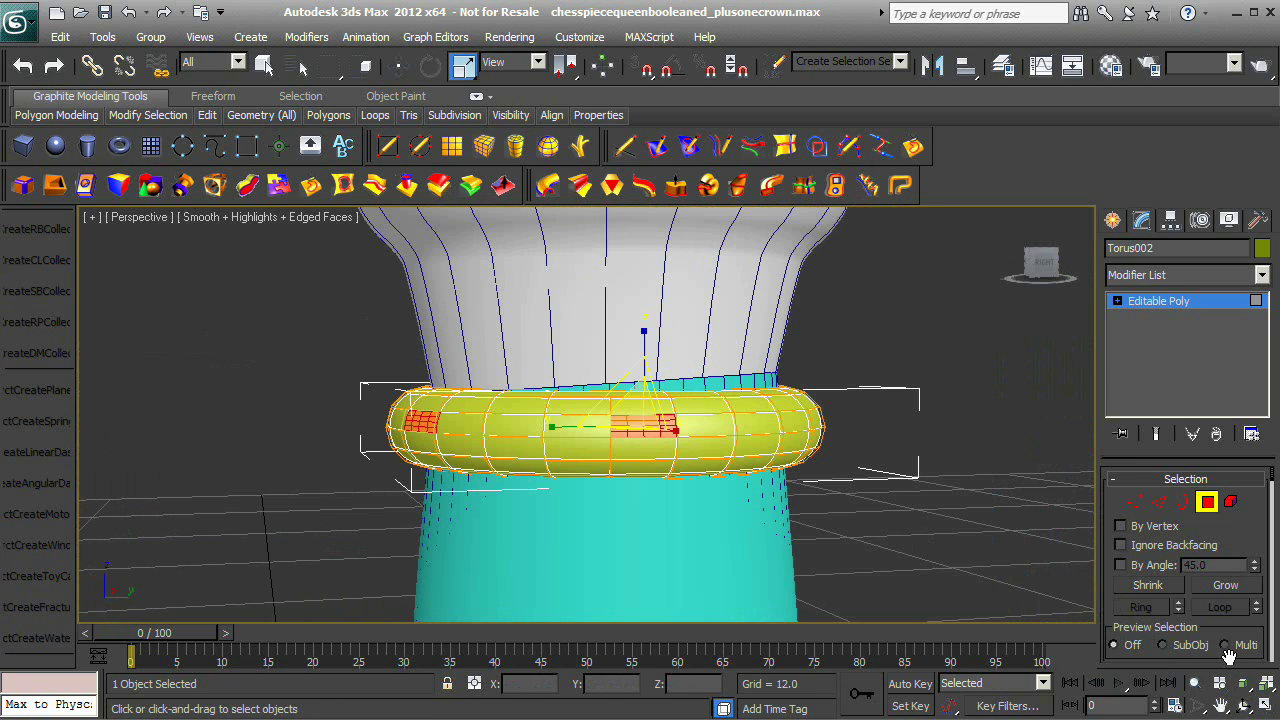
click(1244, 707)
drag(609, 460, 565, 467)
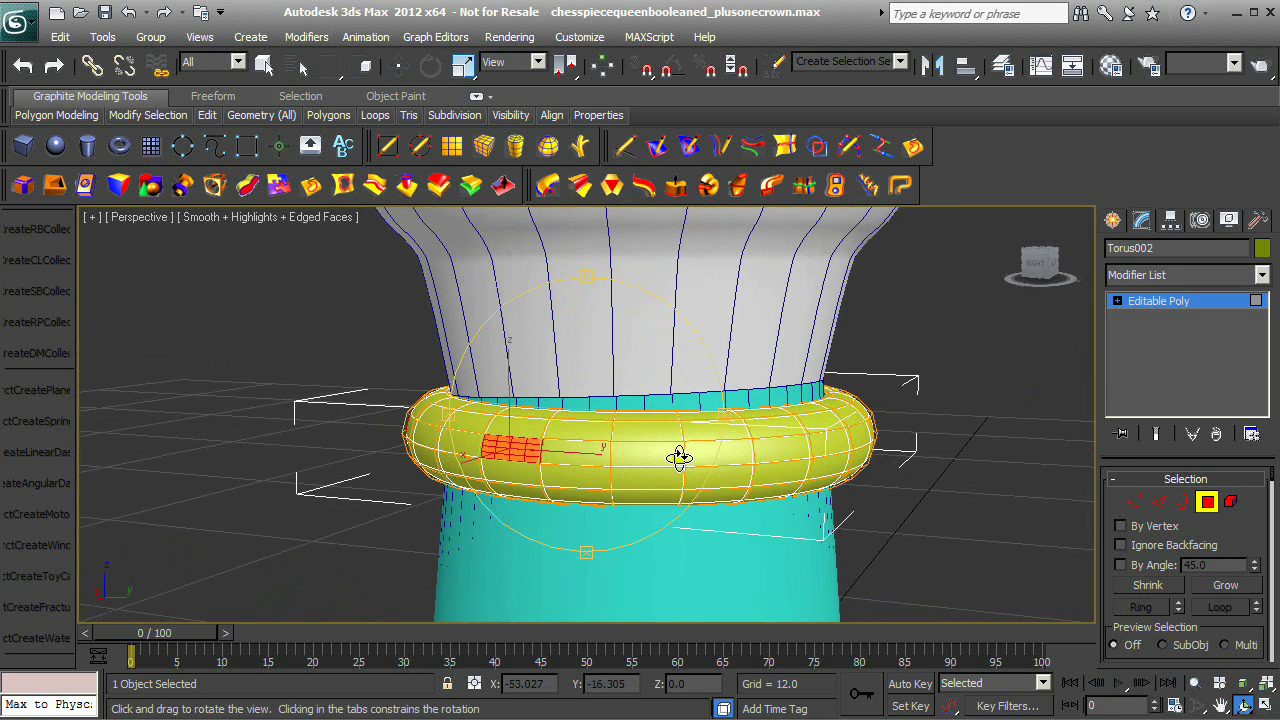
ctrl+click(770, 450)
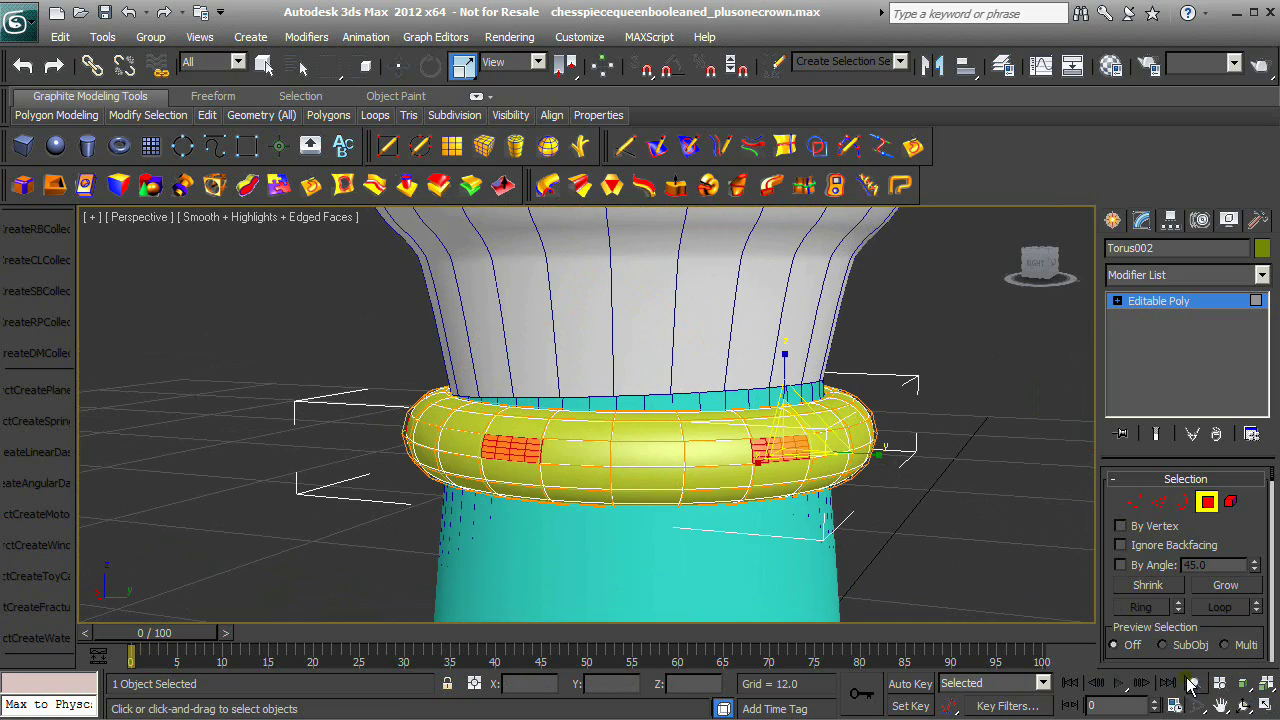
click(1246, 707)
drag(640, 477, 449, 477)
right_click(449, 477)
ctrl+click(615, 495)
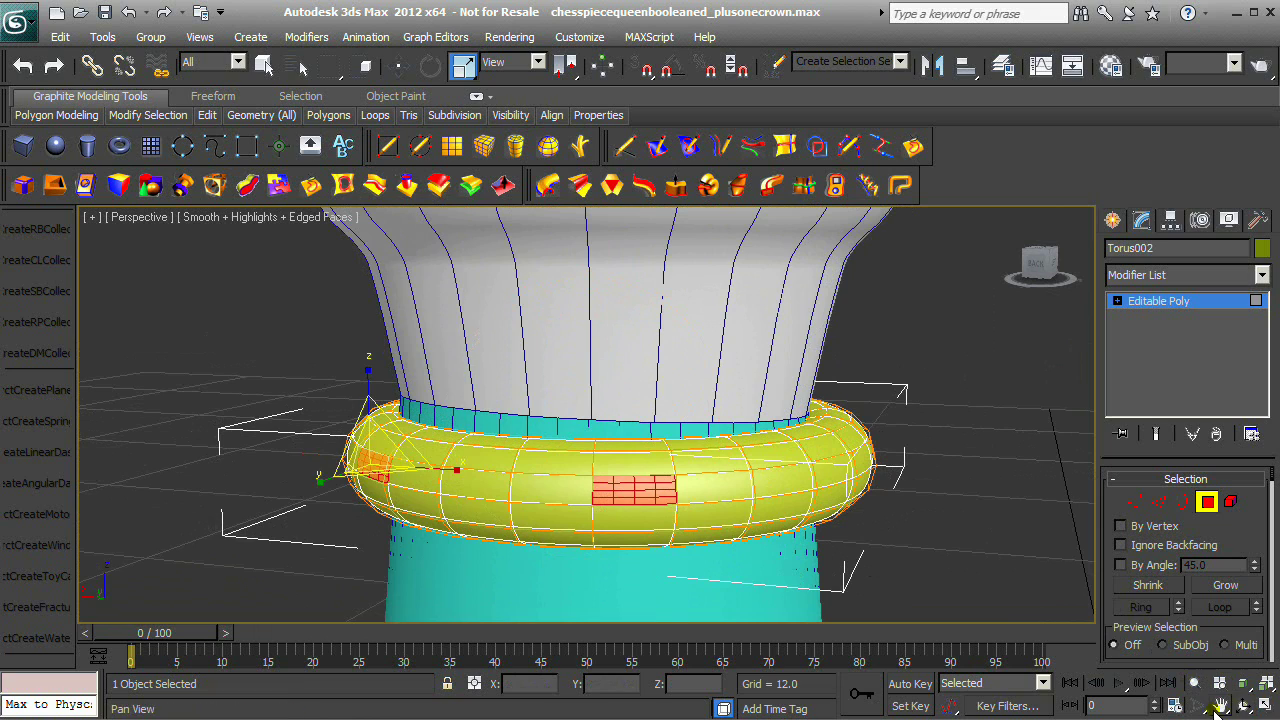
click(1245, 707)
drag(549, 483, 455, 483)
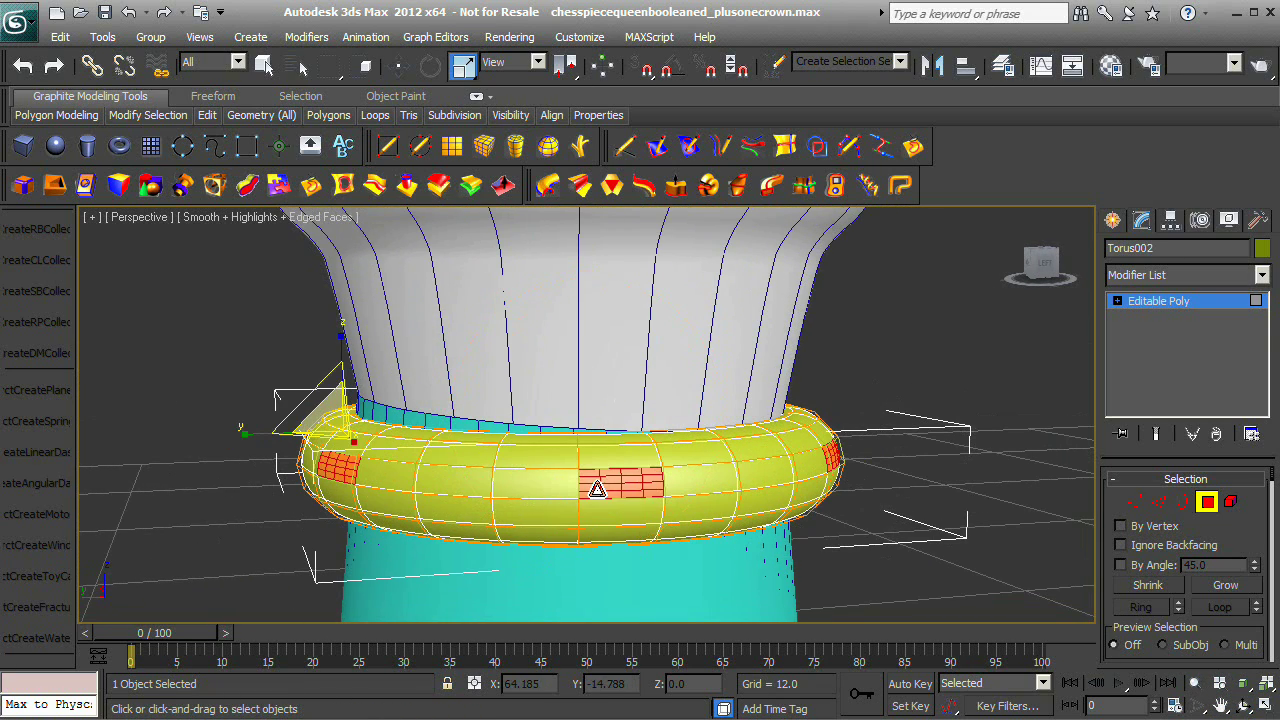
Bevel the selected torus faces outward with a height of about 0.359 and an outline of about 0.143.
click(1196, 683)
drag(1000, 566, 823, 520)
scroll(1225, 525, down, 6)
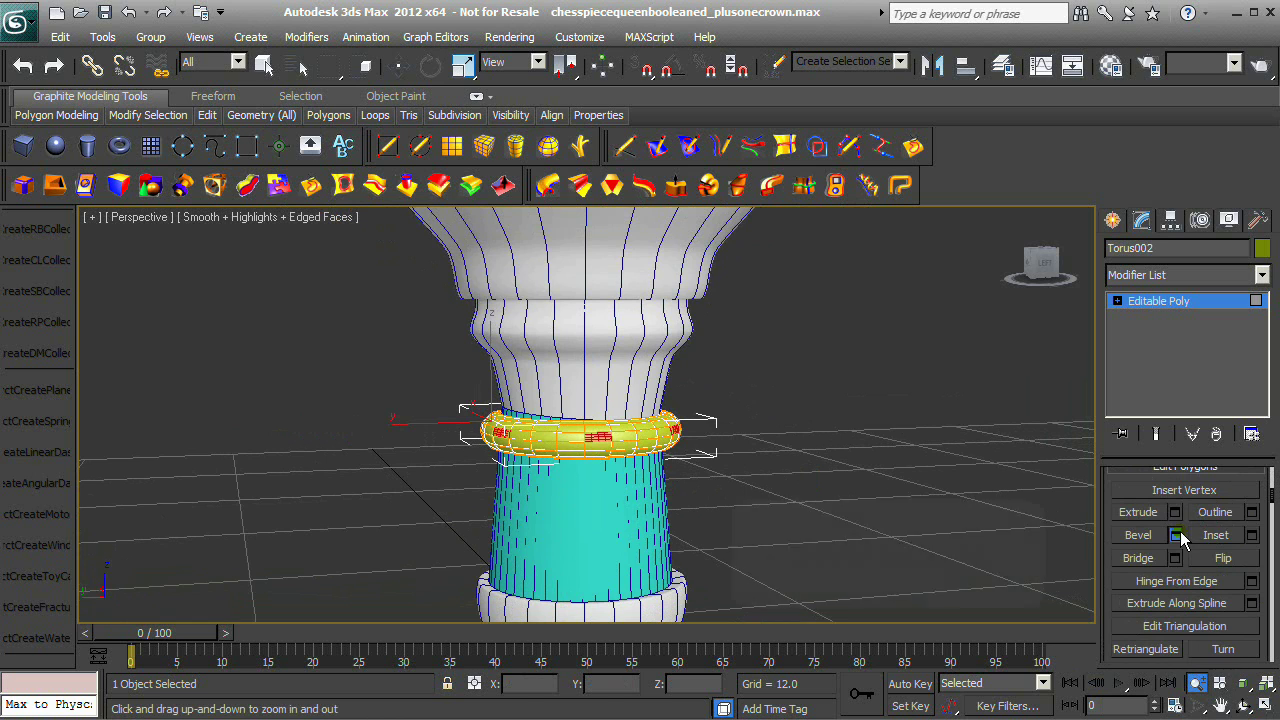
click(1177, 535)
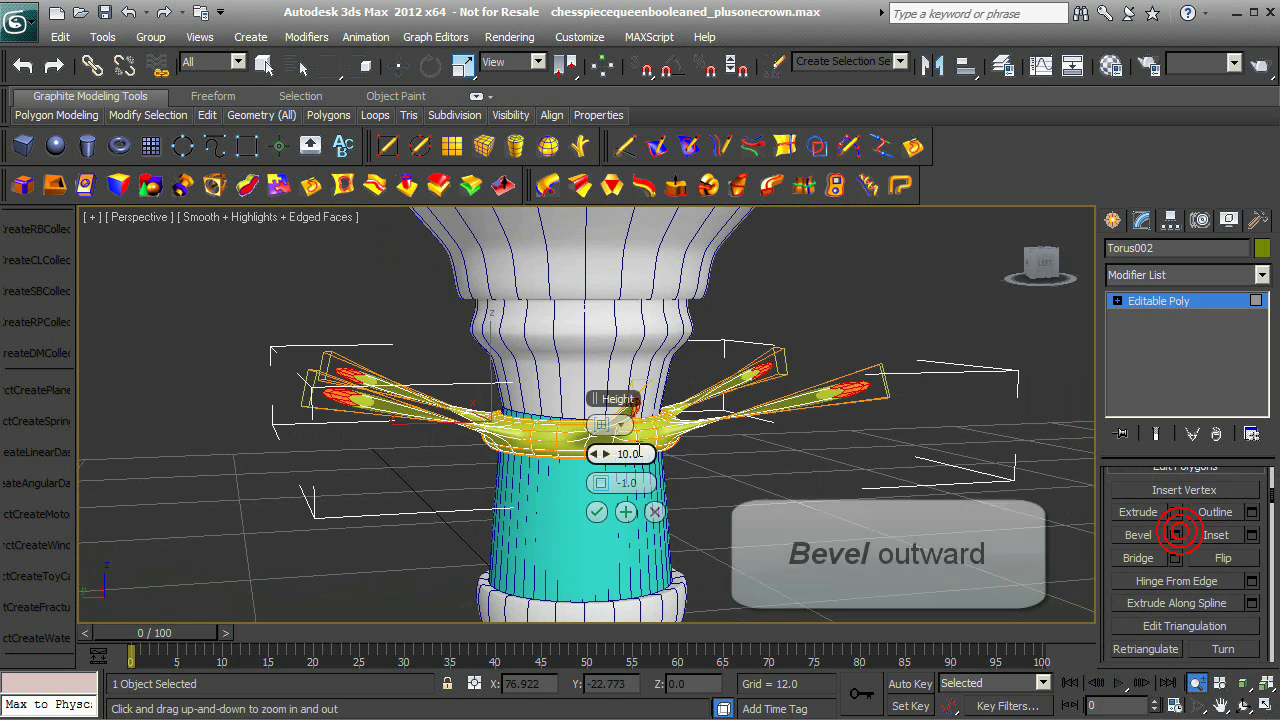
drag(590, 483, 593, 455)
click(597, 511)
Leave polygon editing, move the entire torus up by about 0.229, and deselect it.
right_click(683, 490)
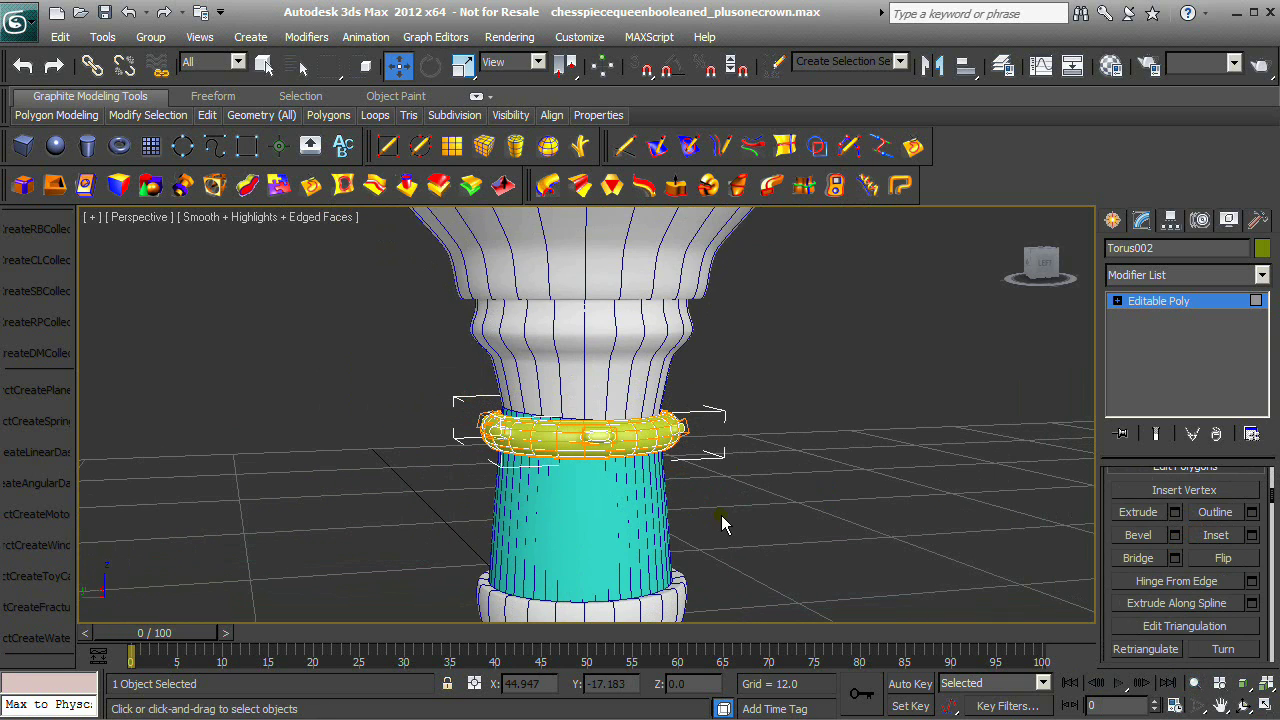
click(1122, 226)
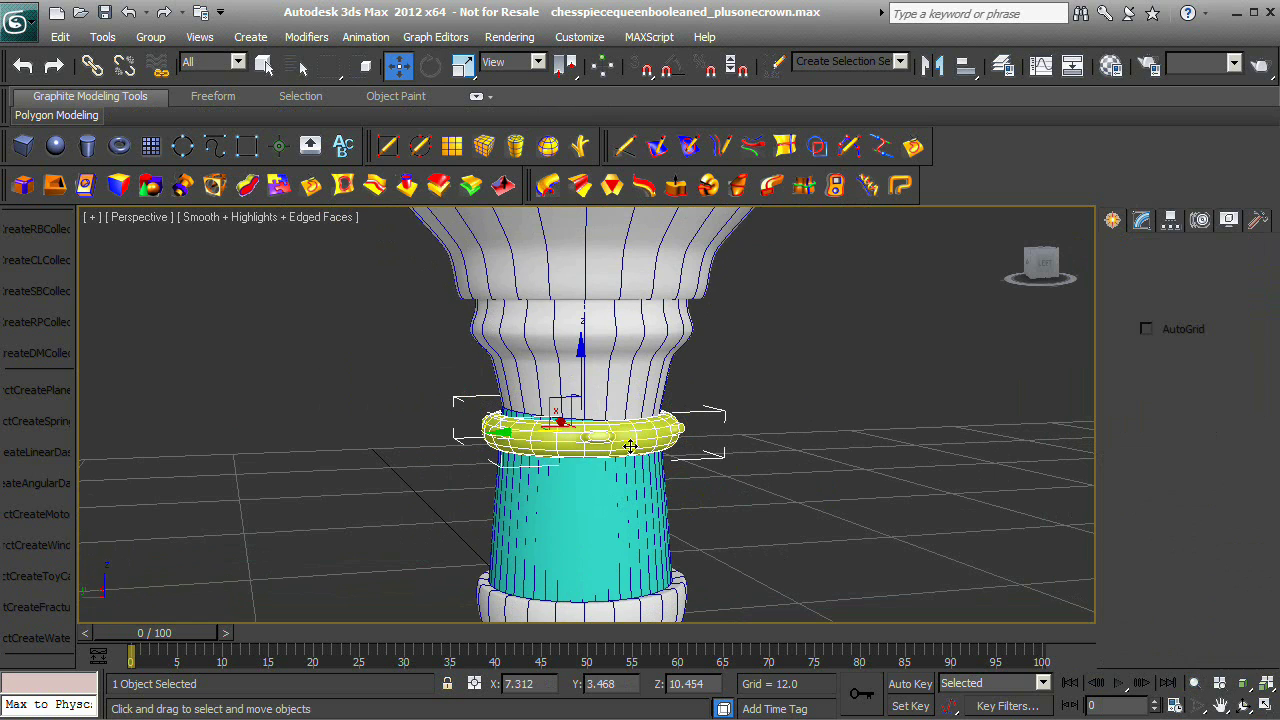
drag(579, 375, 581, 368)
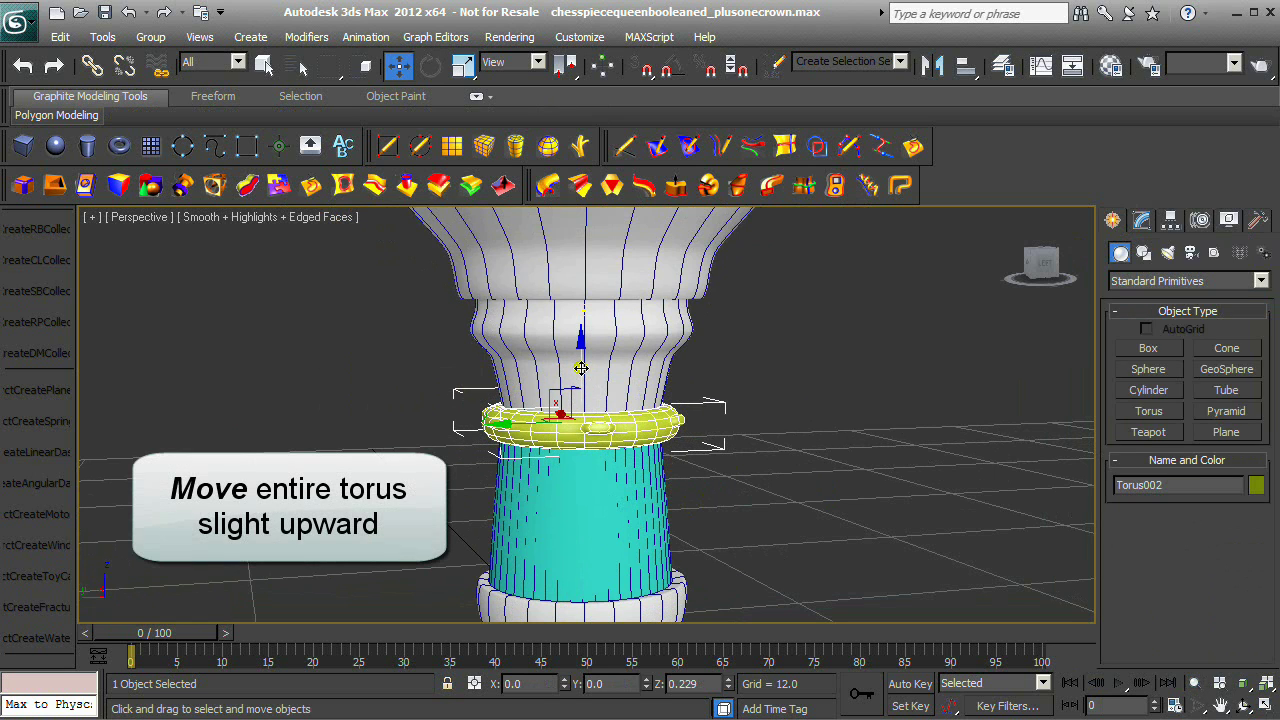
click(840, 563)
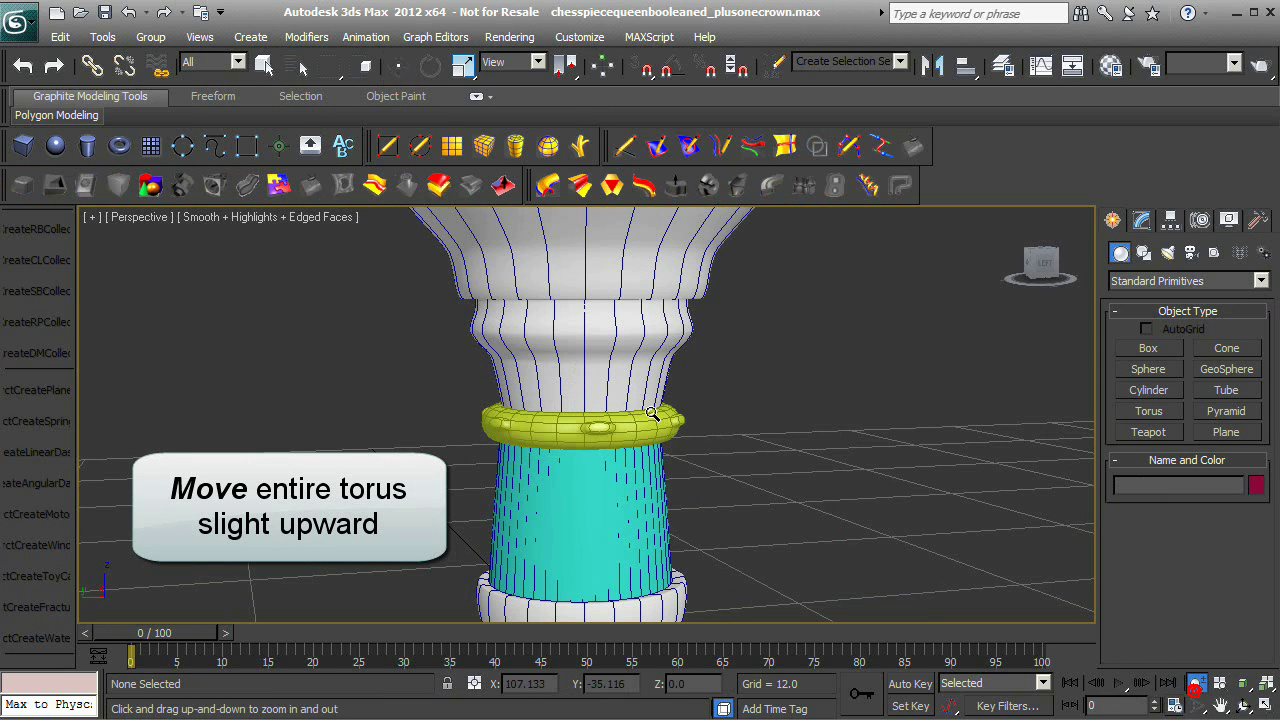
Select the beveled torus ring and apply the REMod modifier to it.
drag(651, 413, 677, 453)
click(1243, 705)
drag(529, 406, 580, 414)
middle_drag(580, 414, 393, 492)
key(w)
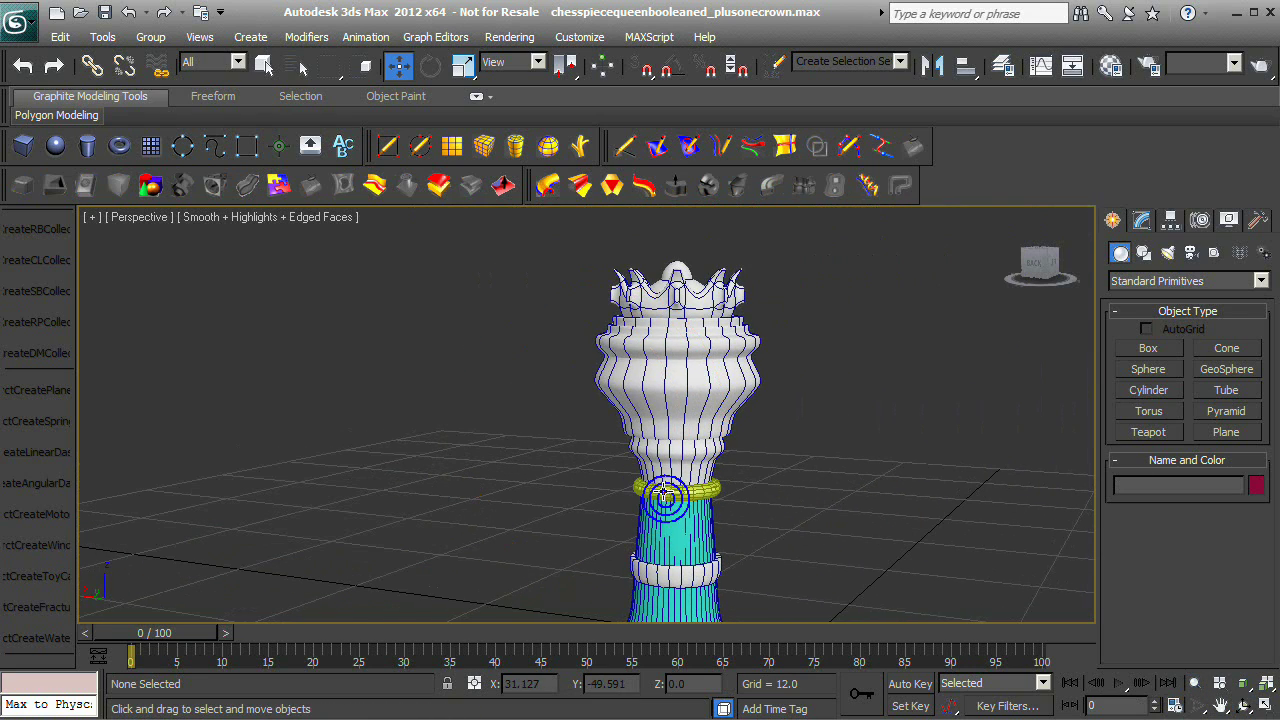
click(664, 490)
click(1142, 220)
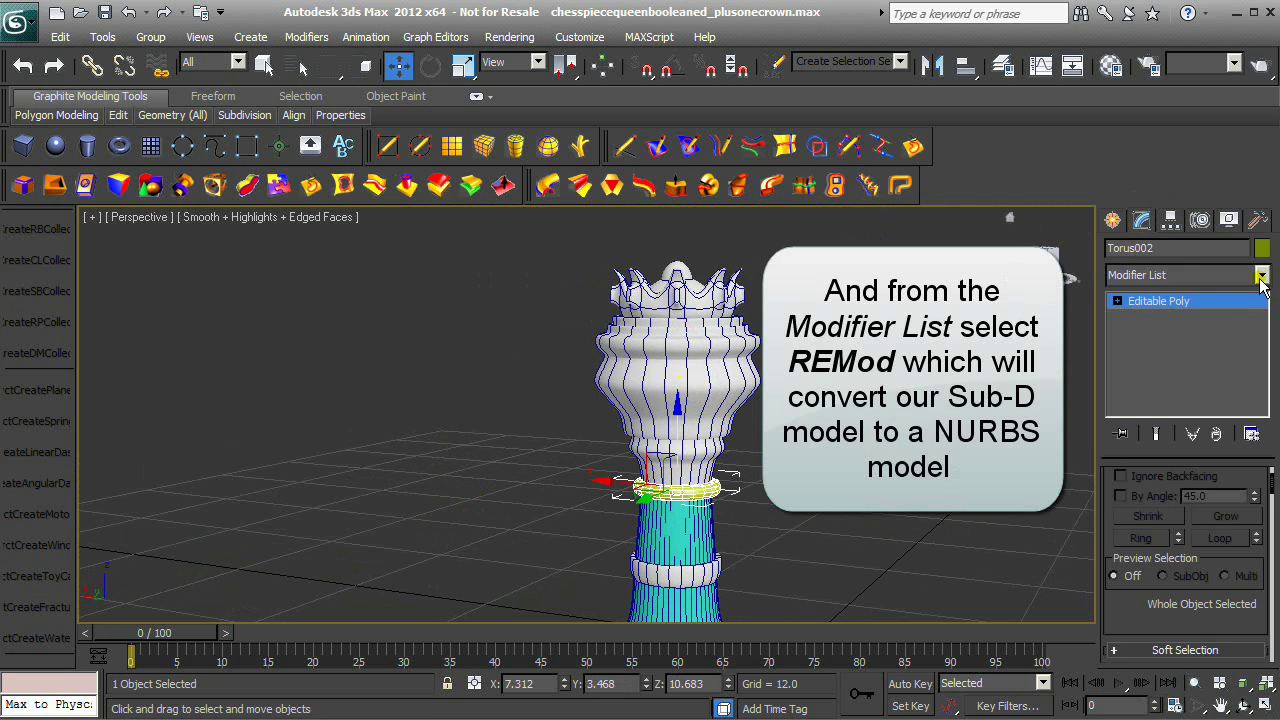
click(1262, 276)
drag(1268, 312, 1268, 696)
click(1224, 362)
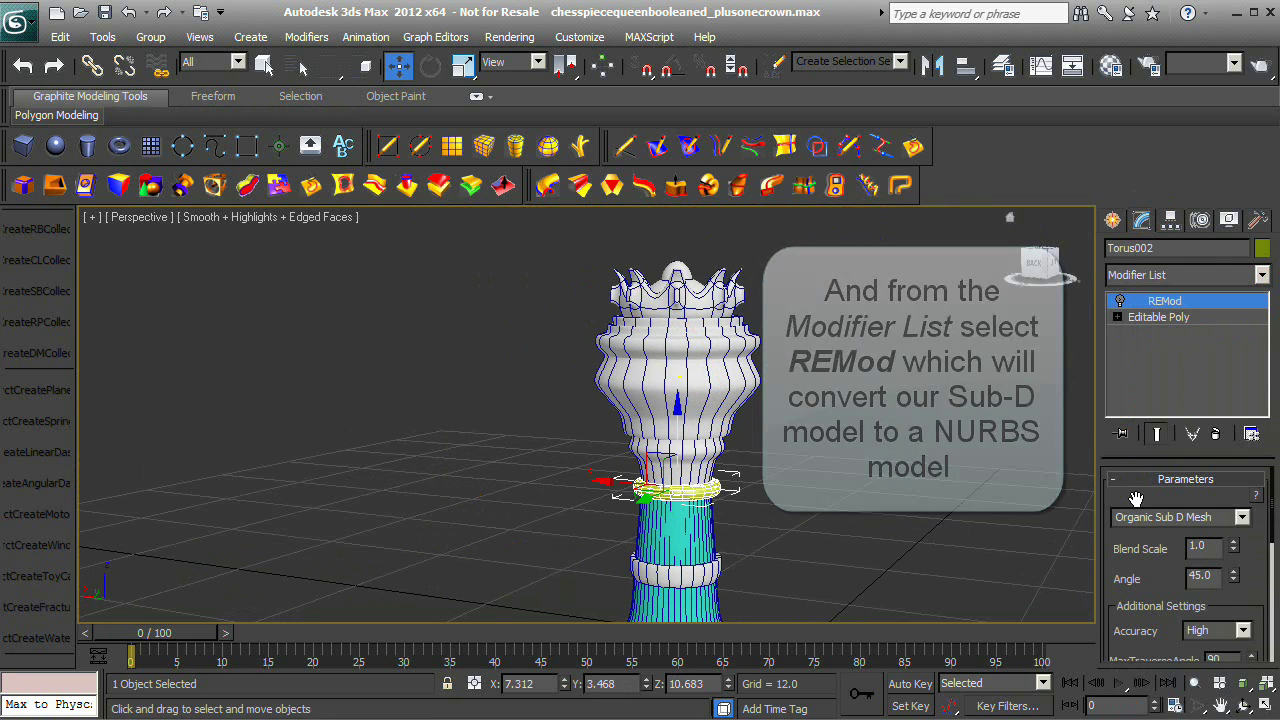
Update the REMod conversion and unlock the torus's NURBS model for 2 credits.
scroll(1198, 560, down, 5)
scroll(1200, 570, down, 1)
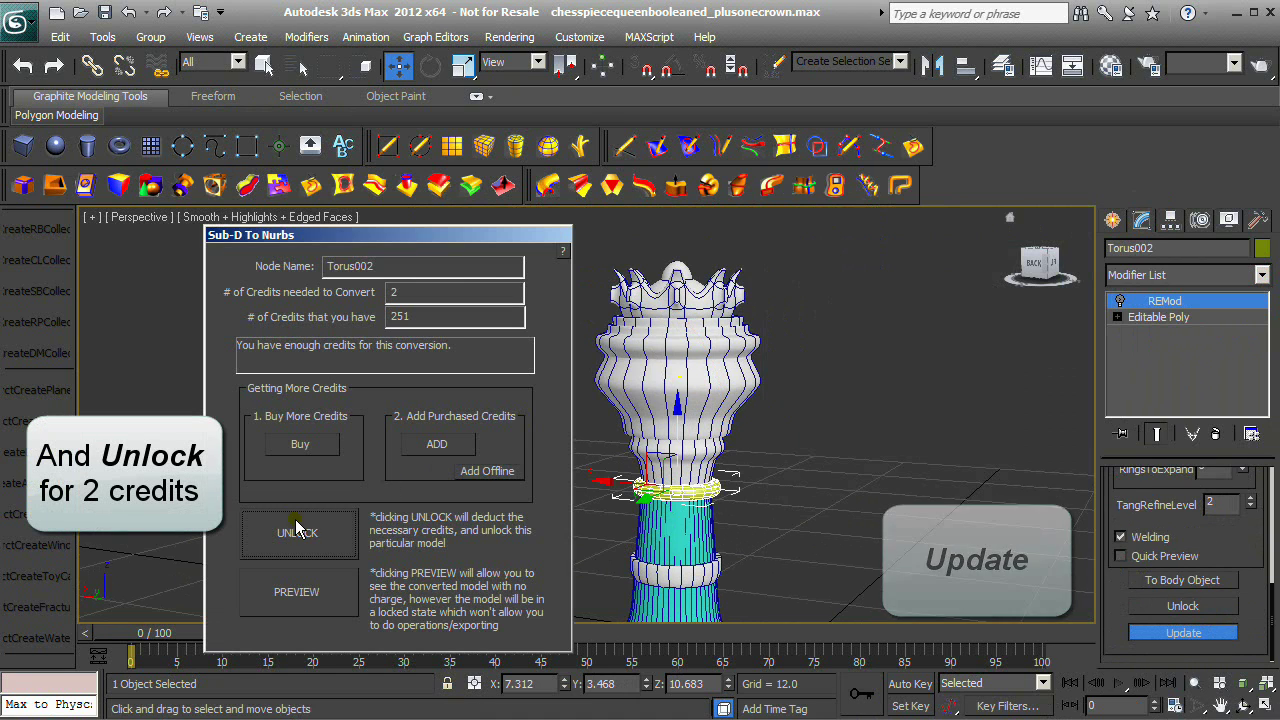
click(297, 530)
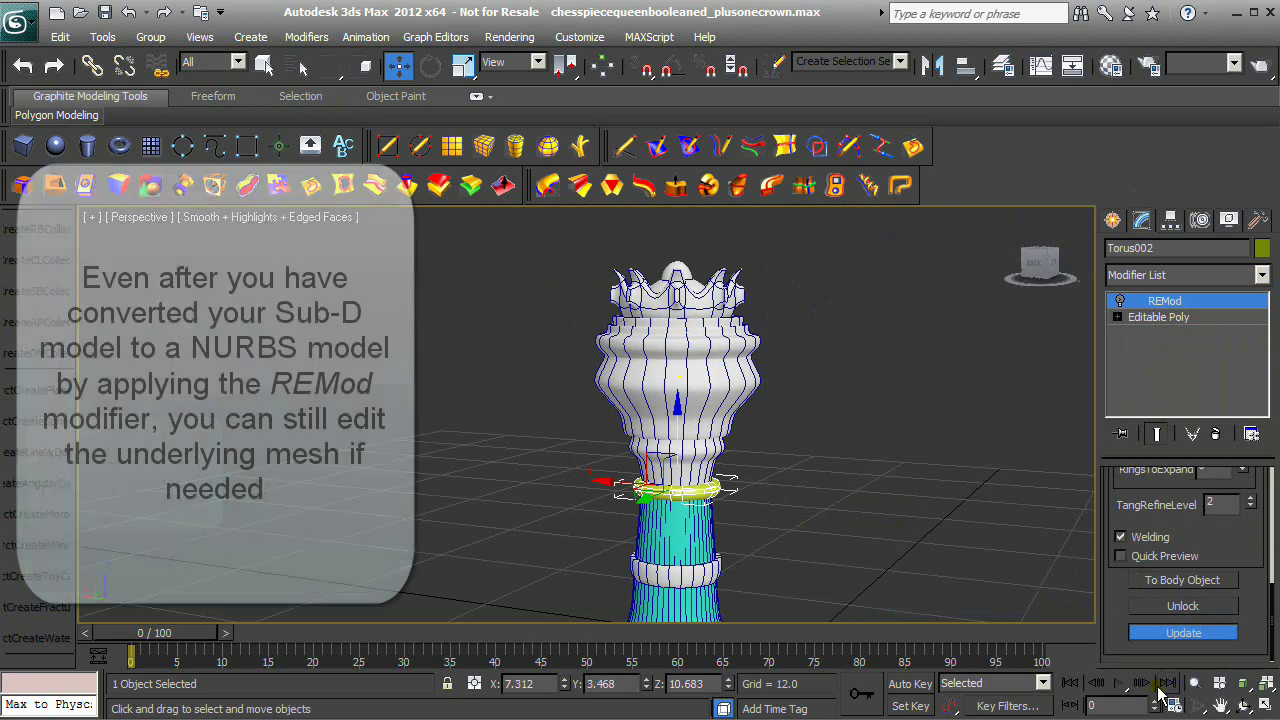
Bevel another face of the torus's underlying Editable Poly with height 0.359 and outline 0.143, and return to the REMod level.
drag(820, 589, 660, 440)
click(1155, 317)
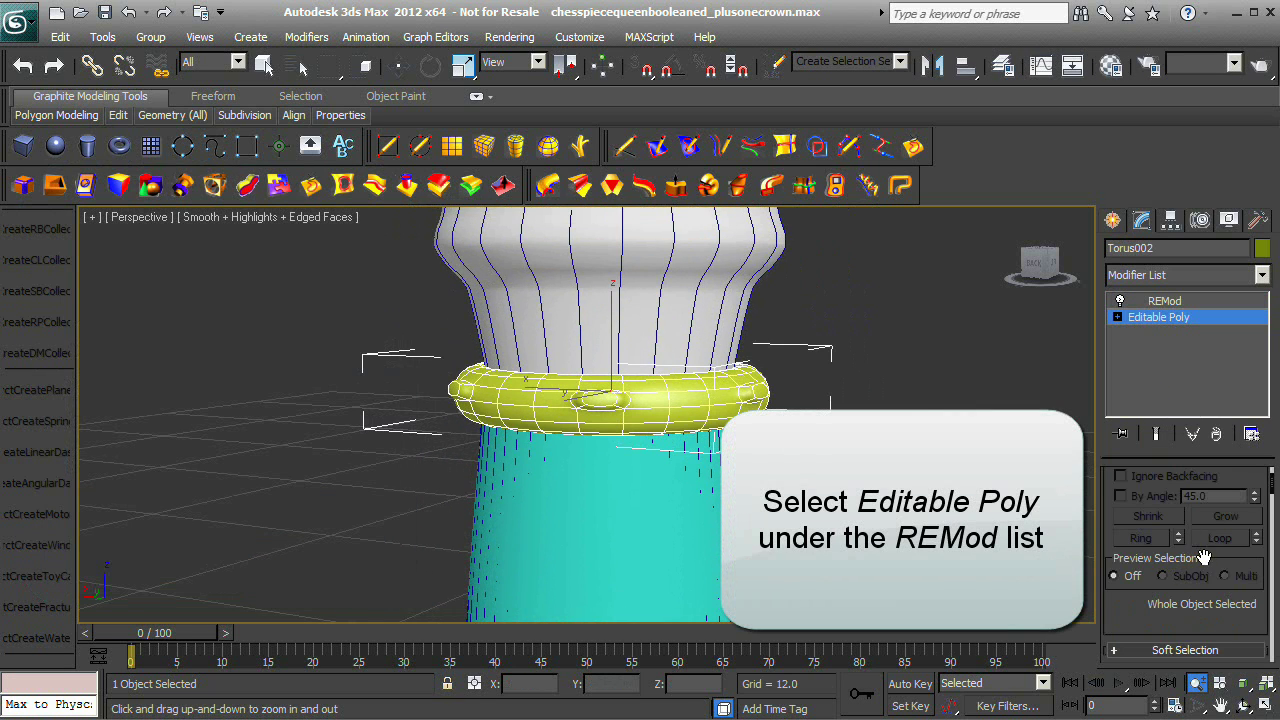
scroll(1204, 557, up, 2)
click(1201, 503)
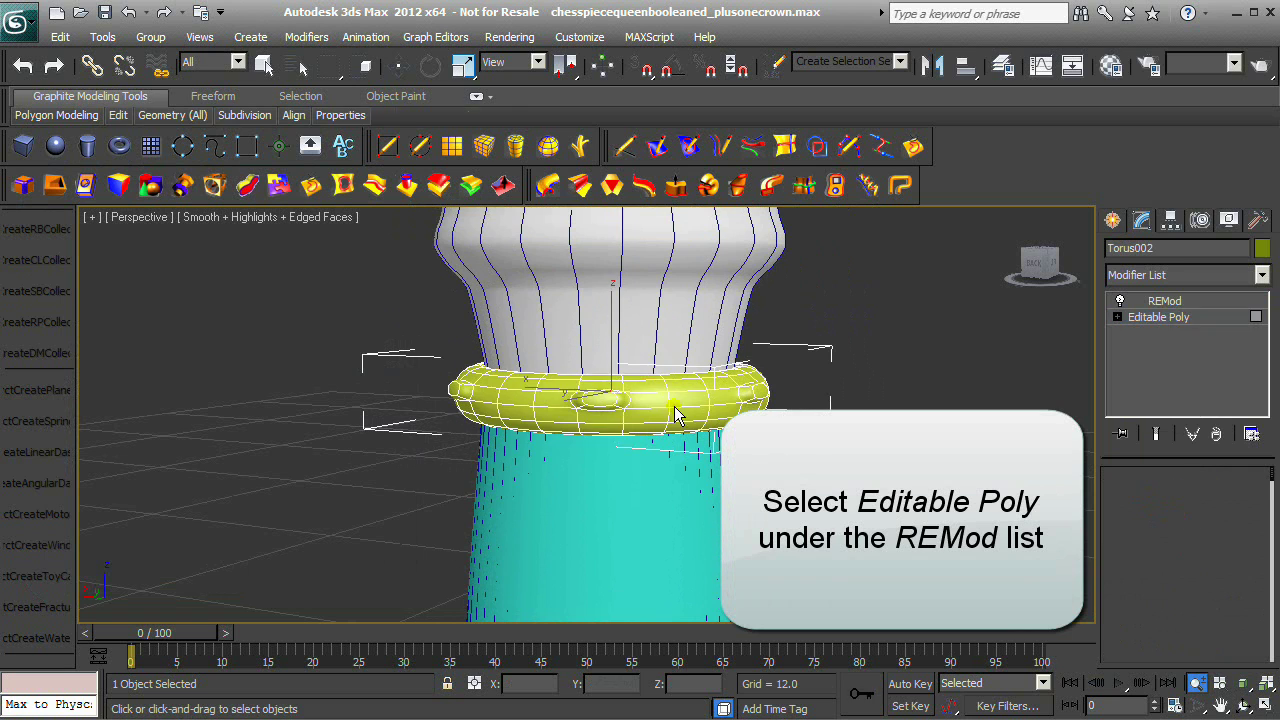
scroll(1199, 612, down, 4)
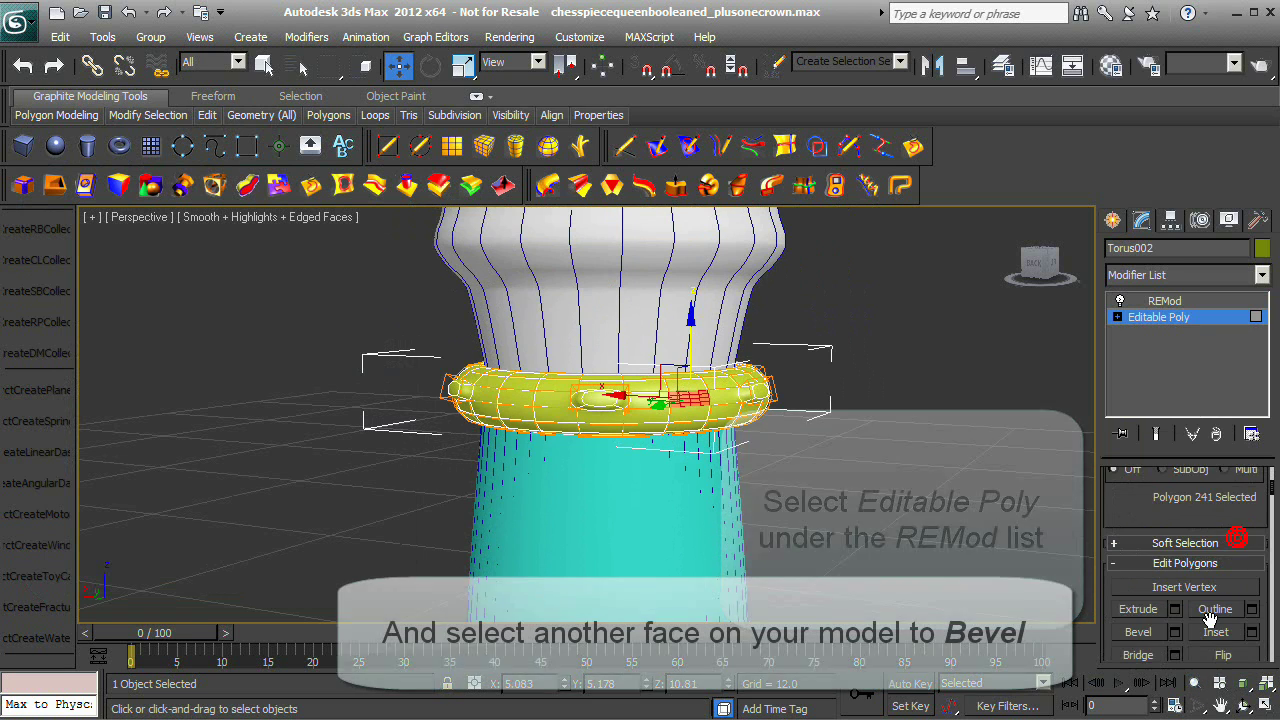
click(1176, 602)
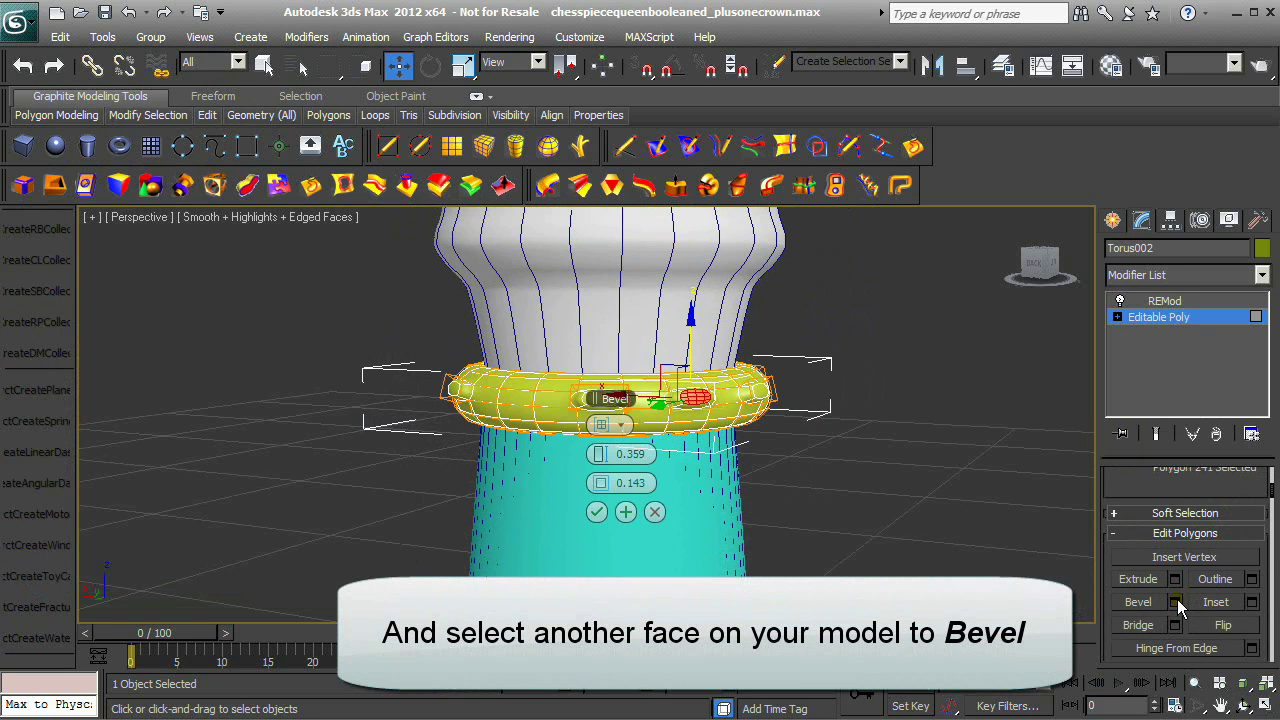
click(595, 513)
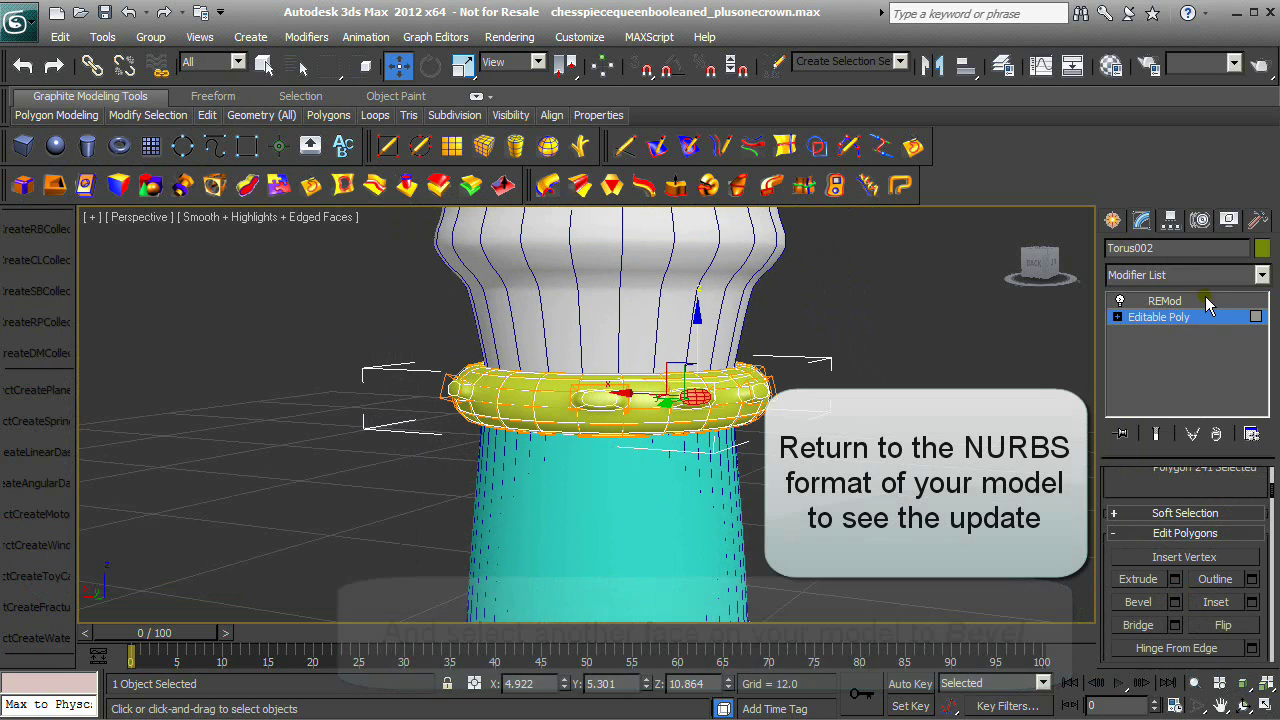
click(1205, 300)
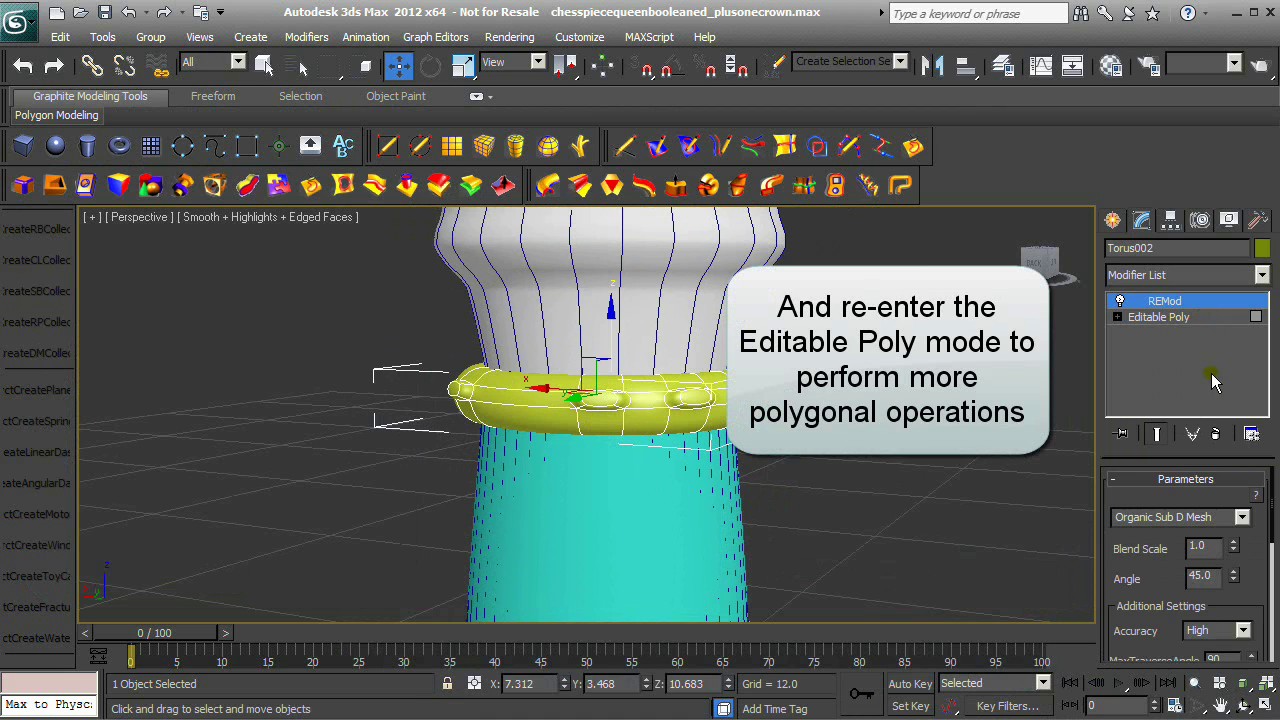
Re-enter the torus's Editable Poly level and select several more unbeveled faces spaced around the ring between the existing bumps.
click(1162, 317)
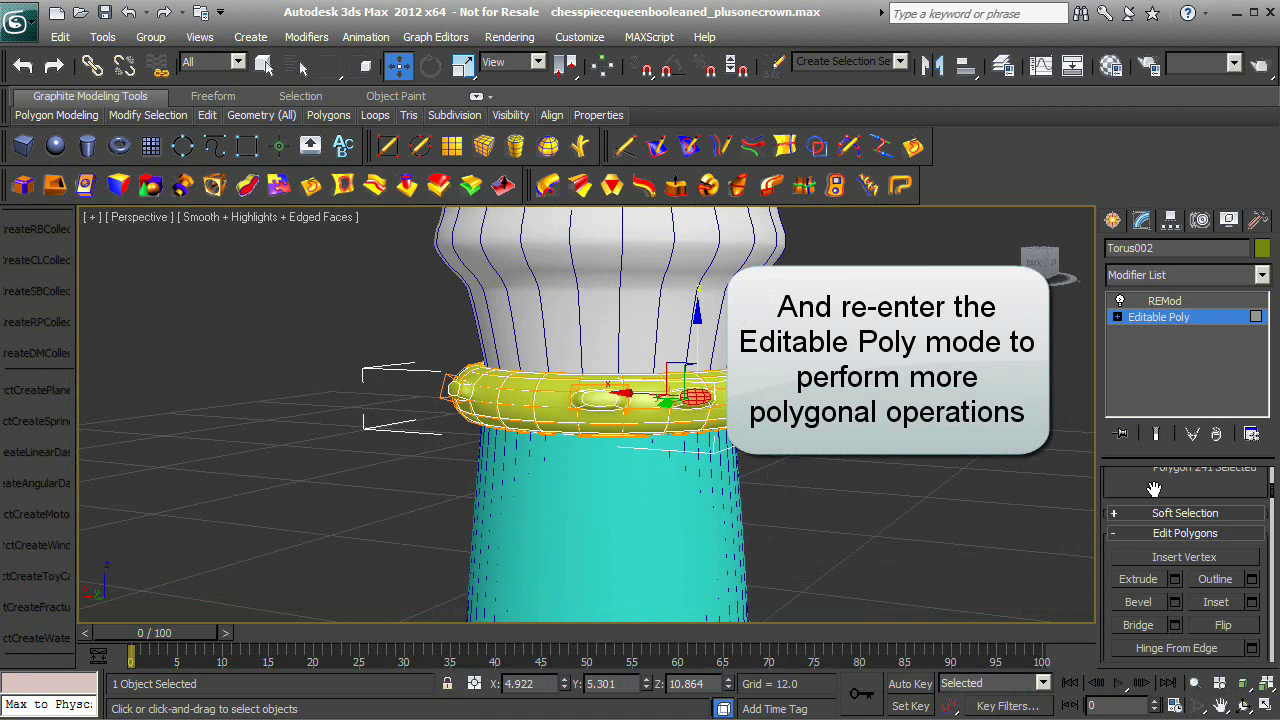
drag(1154, 489, 1171, 609)
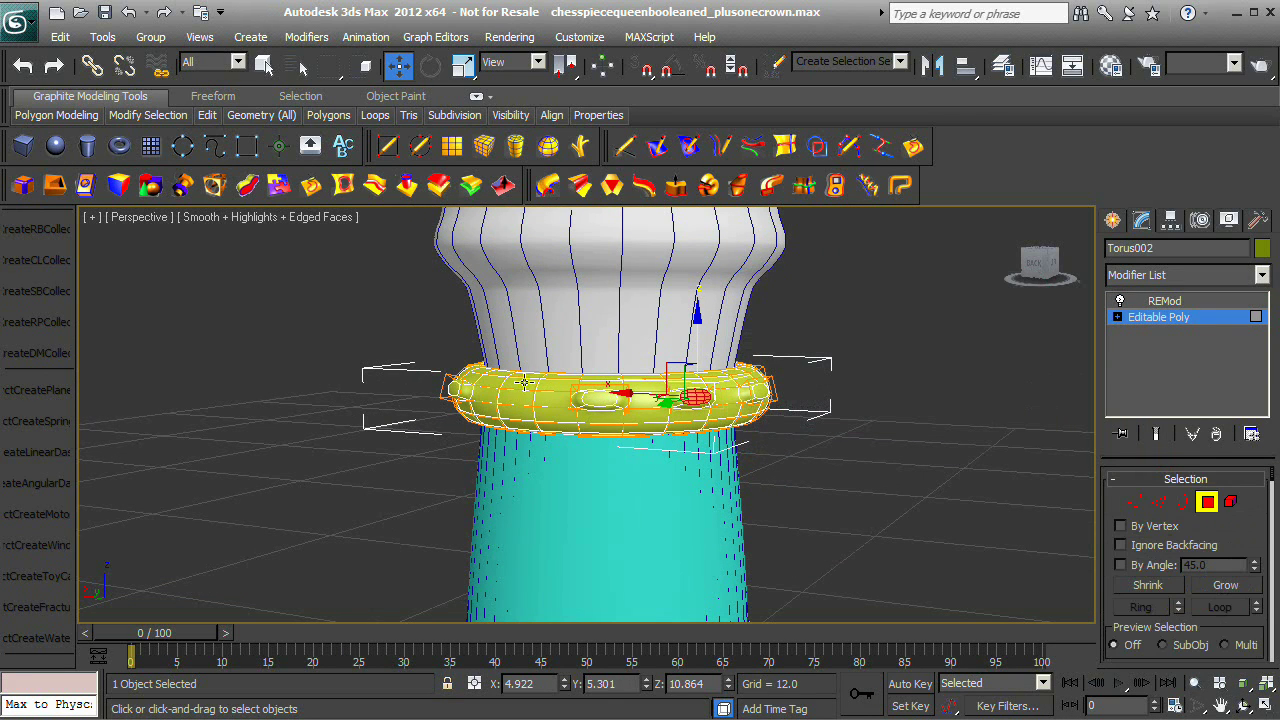
click(1246, 704)
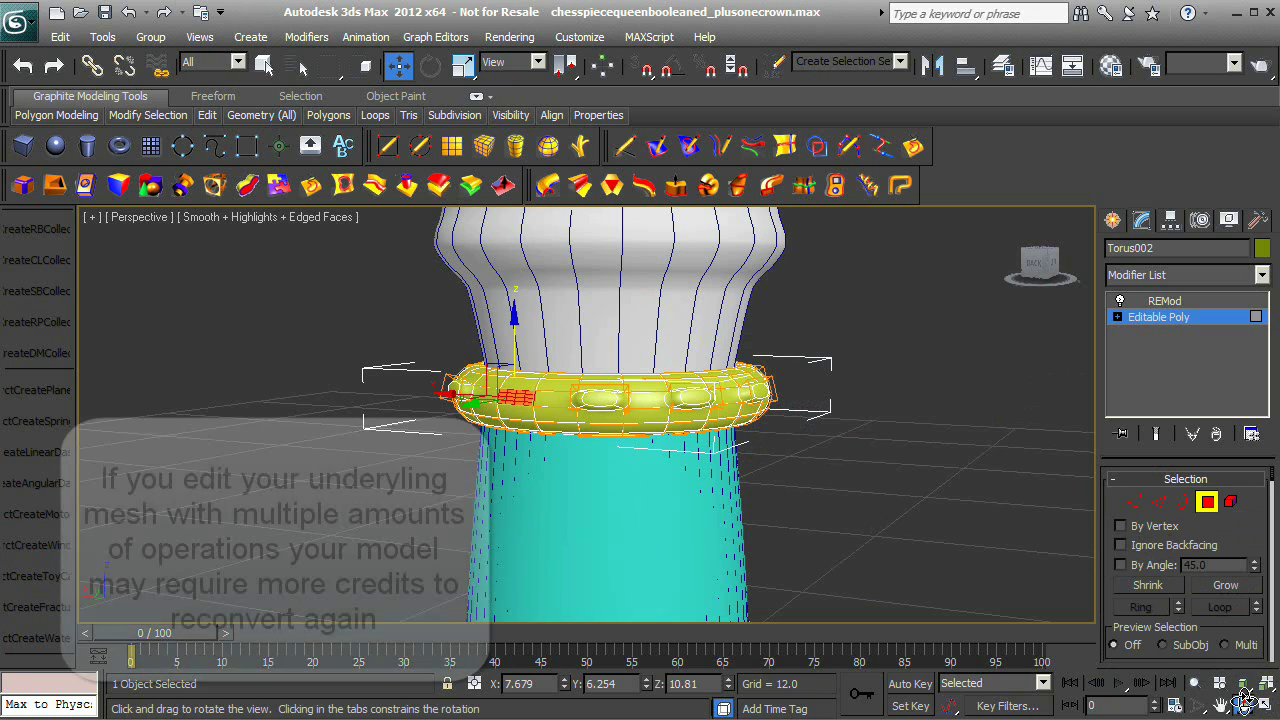
drag(577, 466, 703, 459)
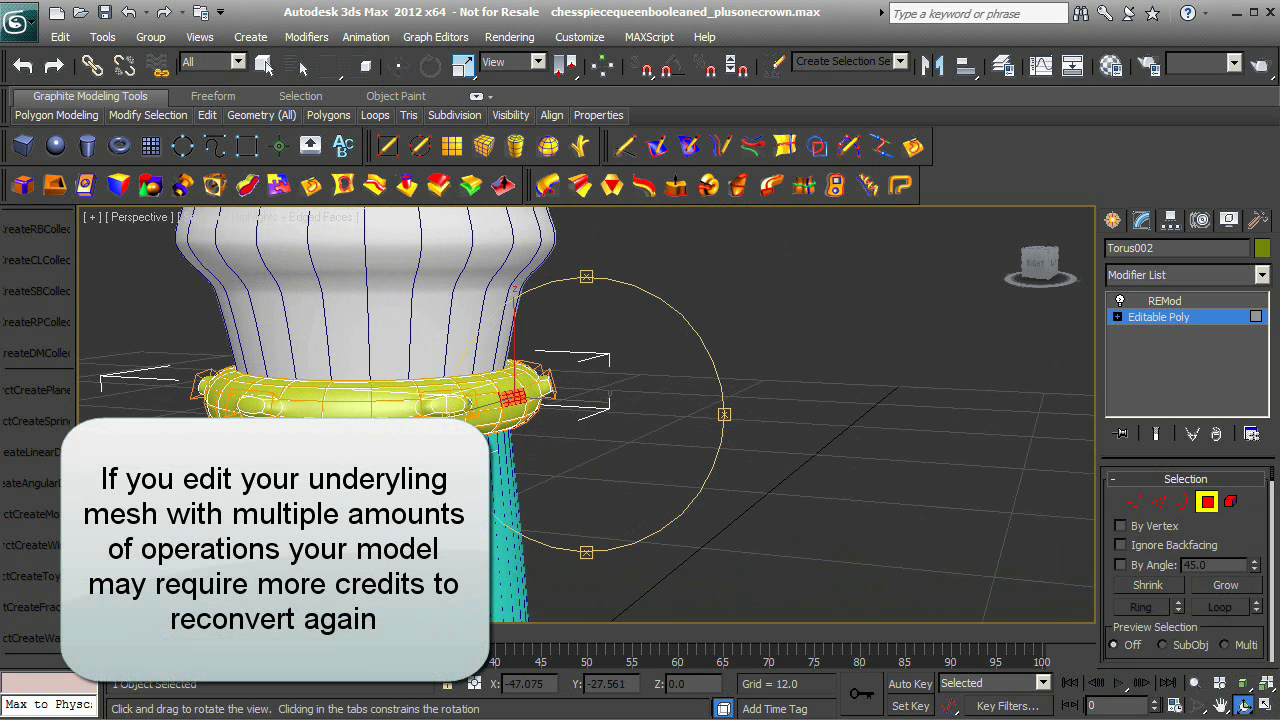
right_click(356, 400)
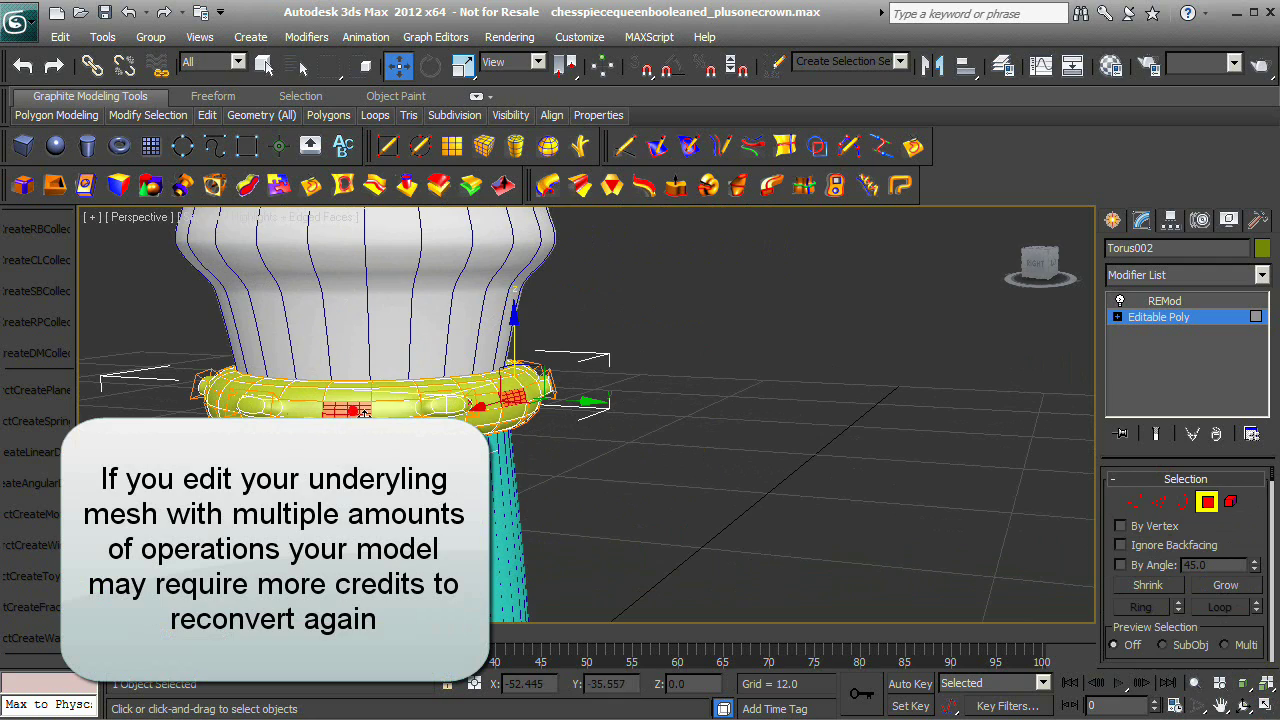
click(1246, 704)
drag(600, 470, 832, 492)
right_click(832, 492)
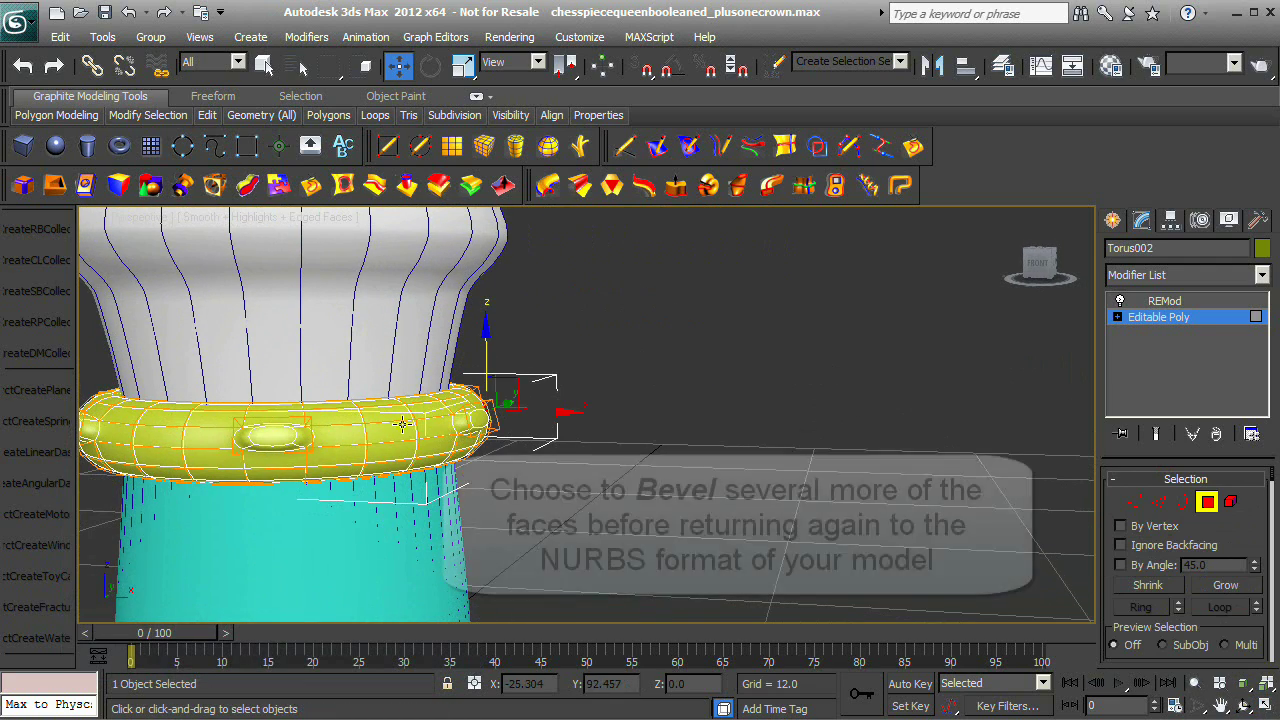
click(403, 425)
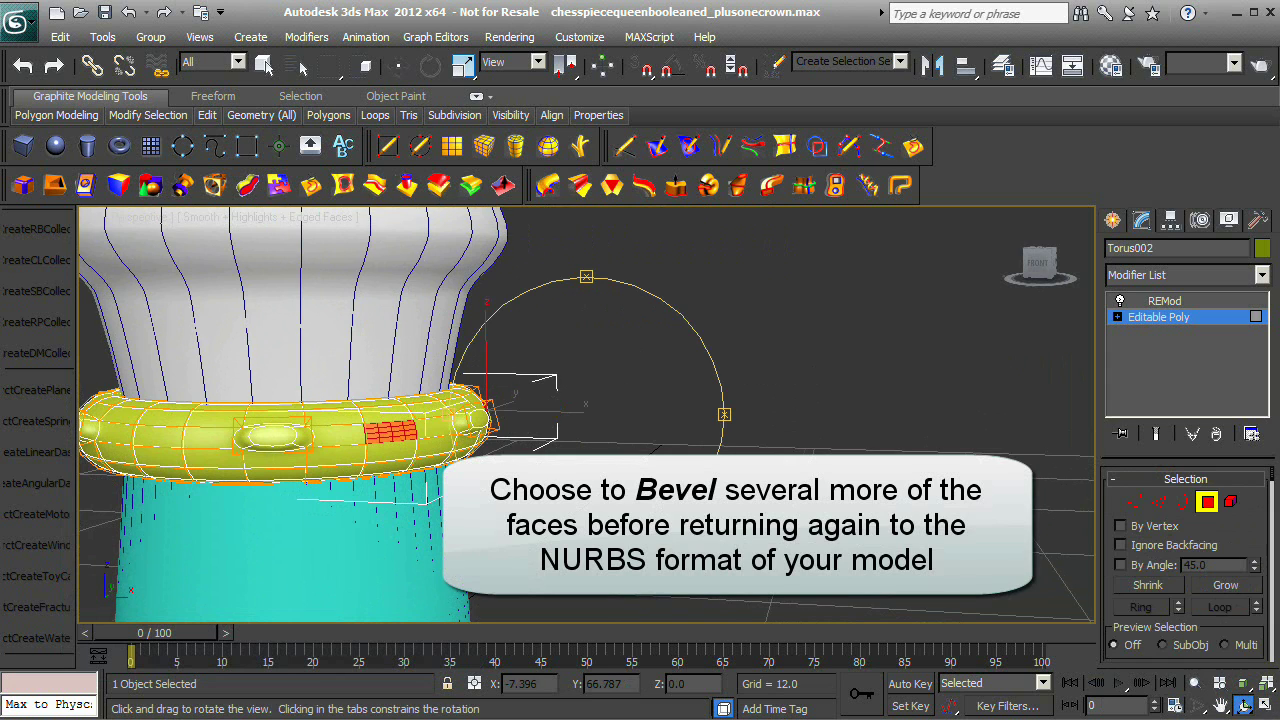
drag(600, 470, 720, 472)
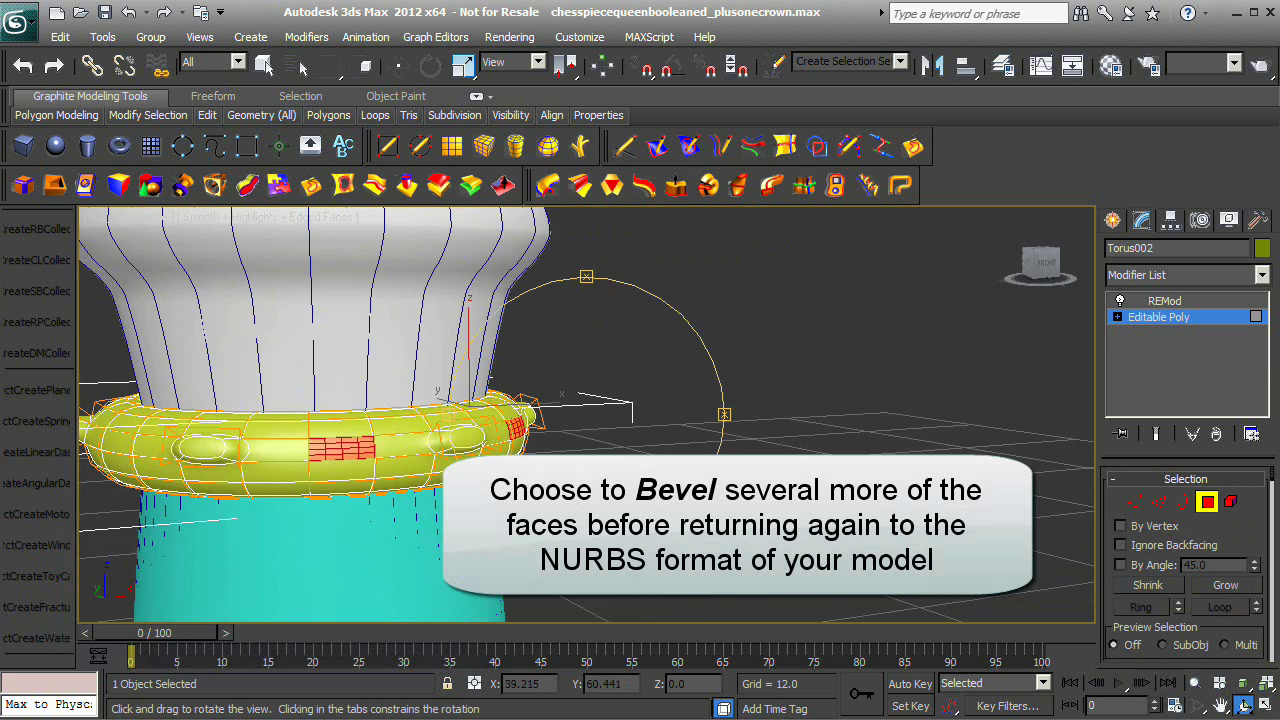
drag(600, 470, 750, 470)
right_click(750, 470)
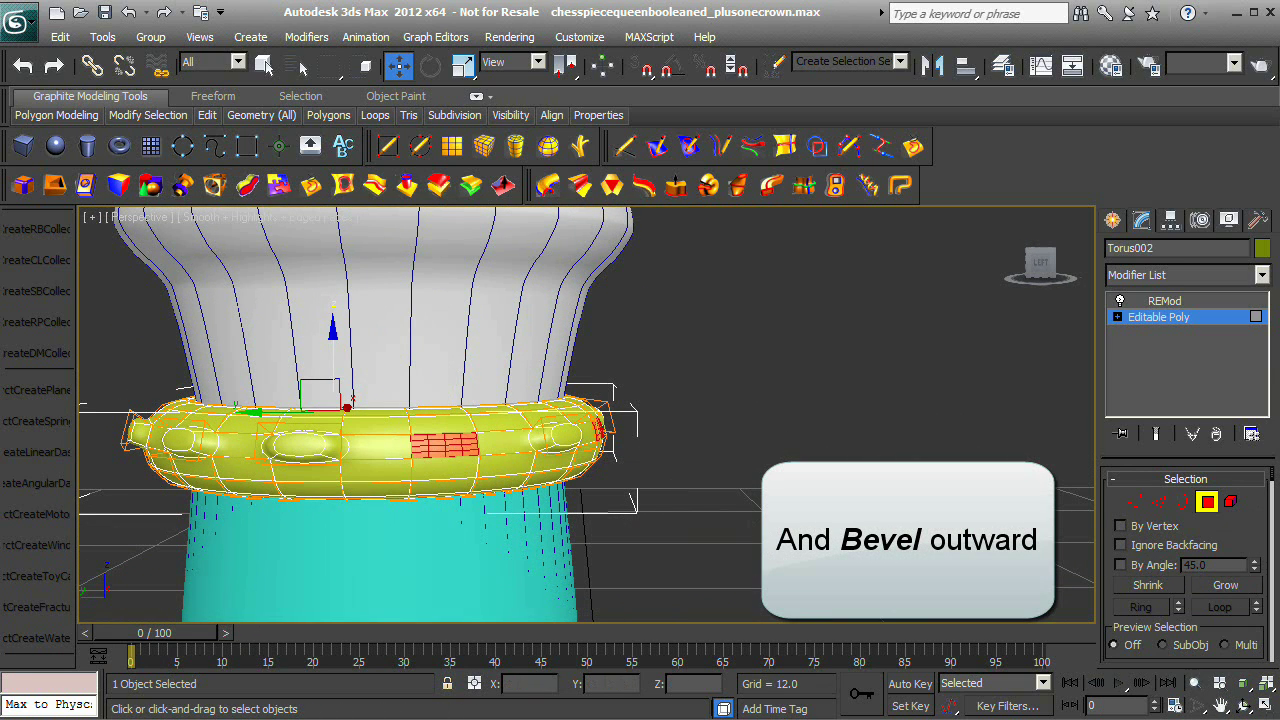
Bevel the selected torus faces outward with the current bevel settings.
scroll(1175, 593, down, 5)
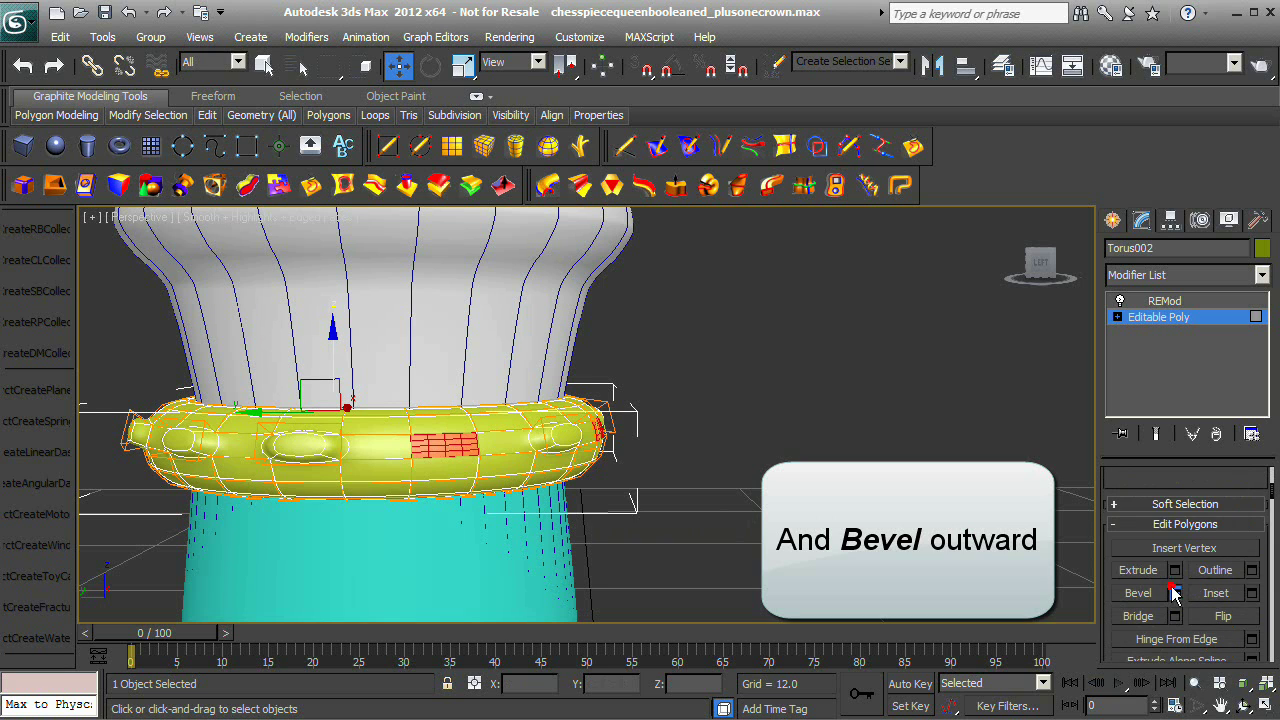
click(1175, 592)
click(596, 511)
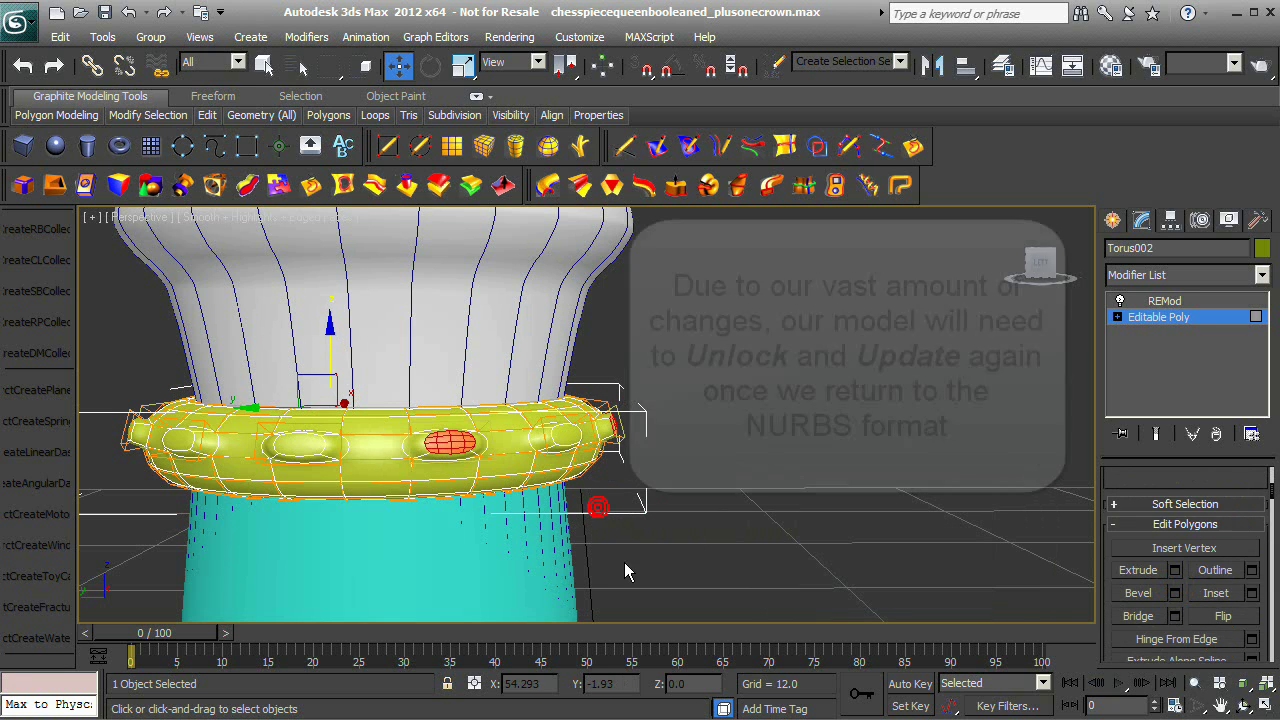
Return to the REMod level and unlock the torus's changed NURBS conversion for 2 credits.
click(1152, 301)
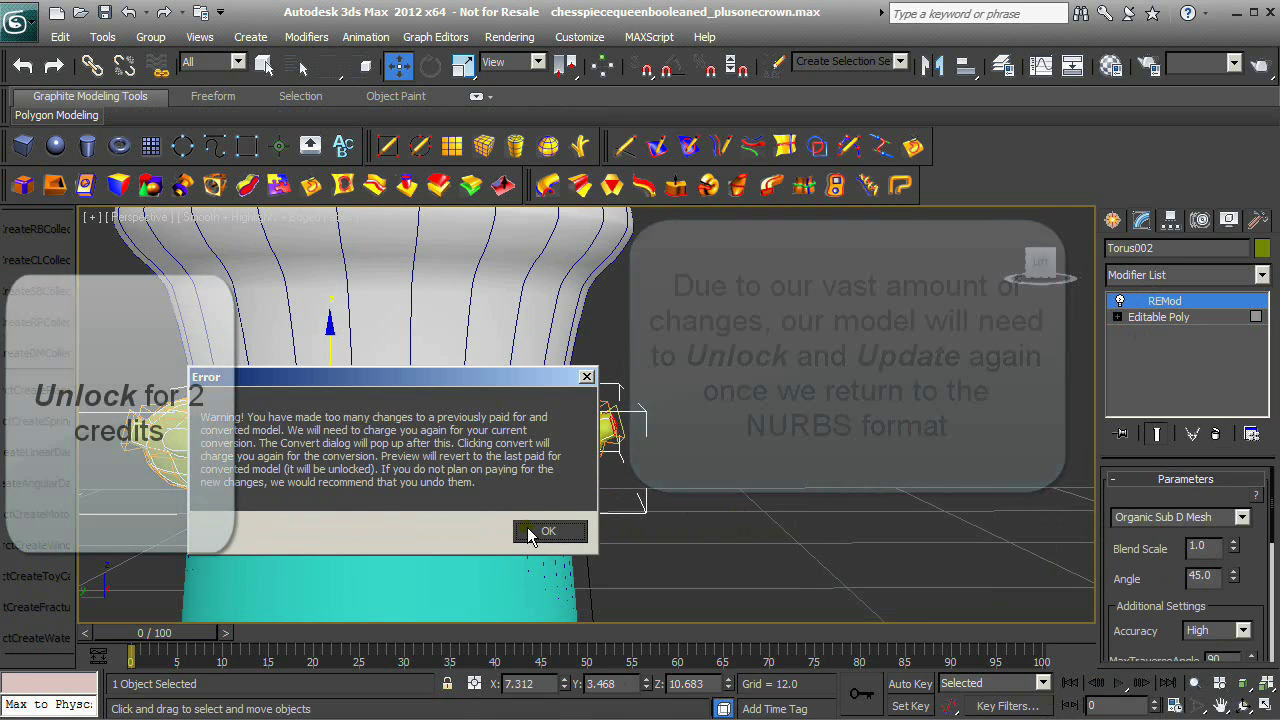
click(530, 533)
click(288, 531)
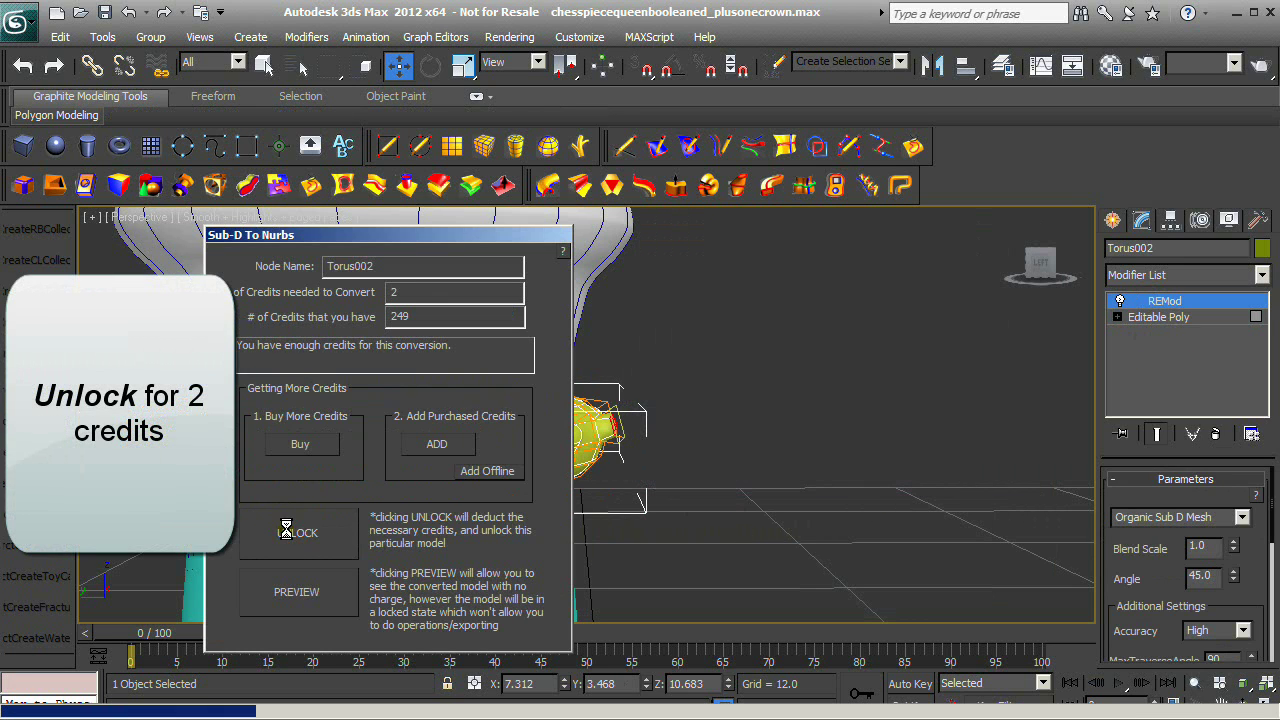
Join the converted torus to the queen base with a Power Boolean Union, and deselect the result.
click(1199, 685)
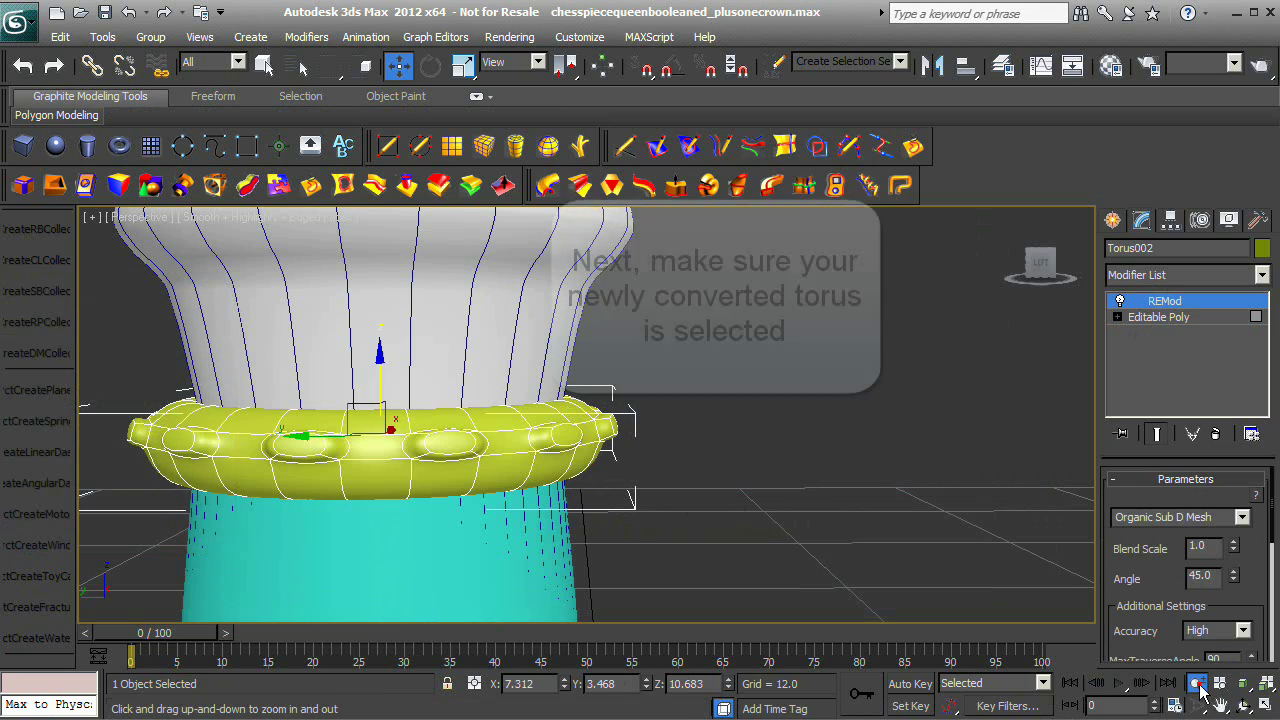
drag(805, 540, 809, 566)
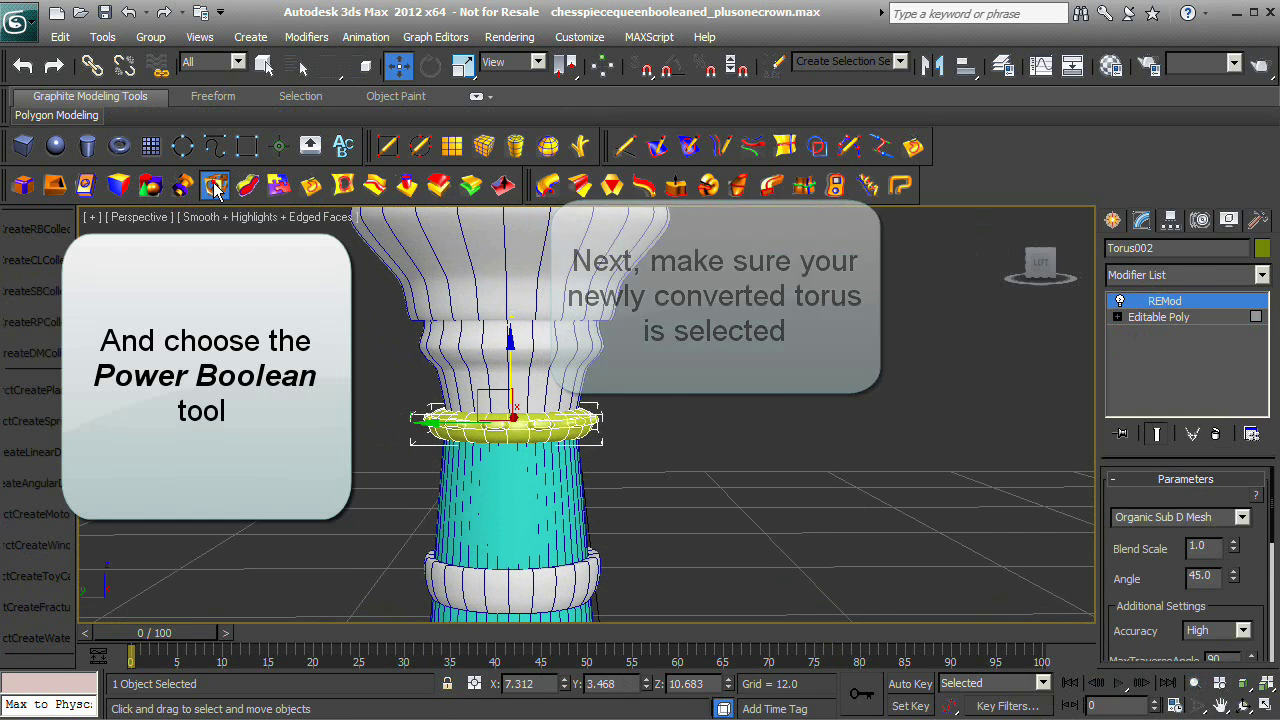
click(215, 185)
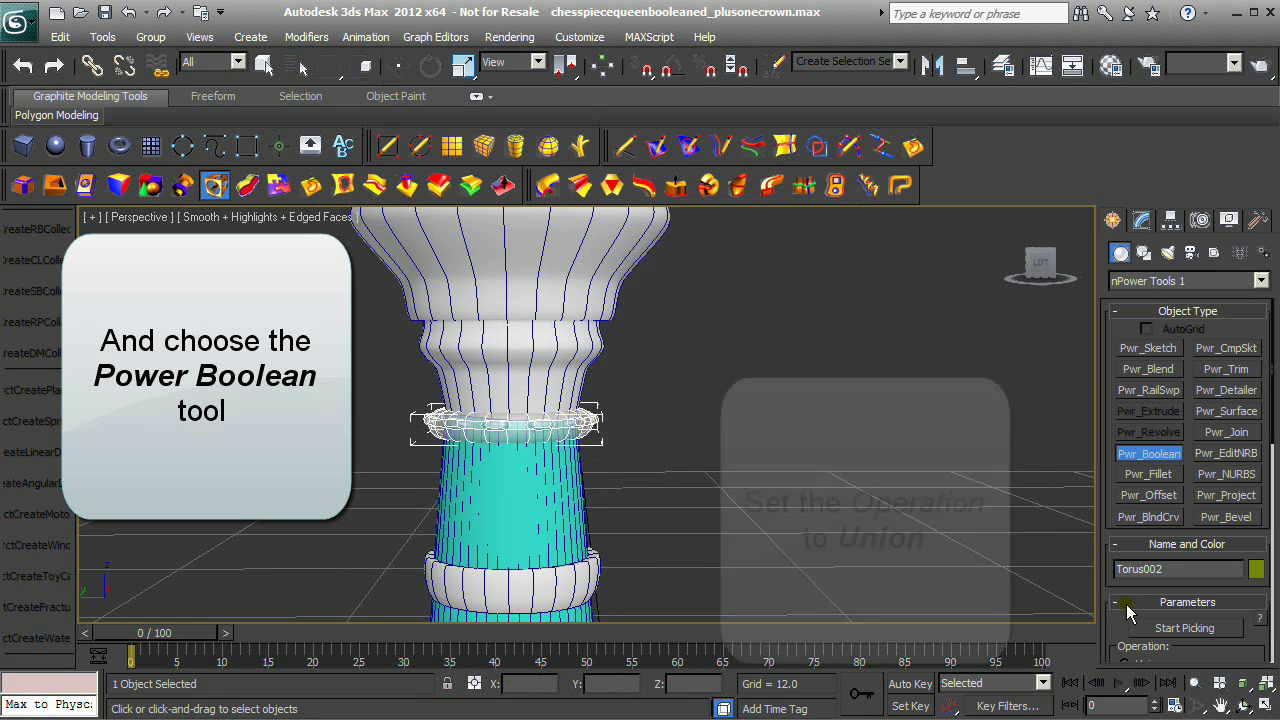
drag(1124, 623, 1104, 437)
click(1125, 474)
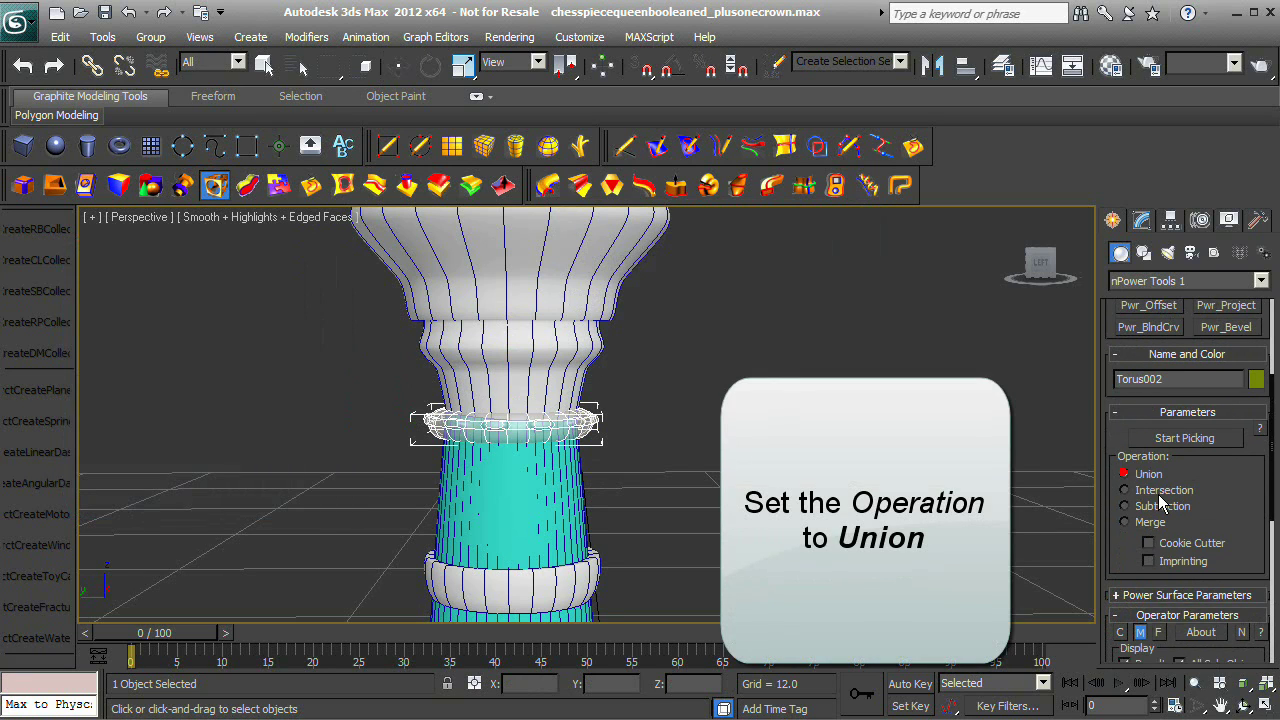
click(1178, 437)
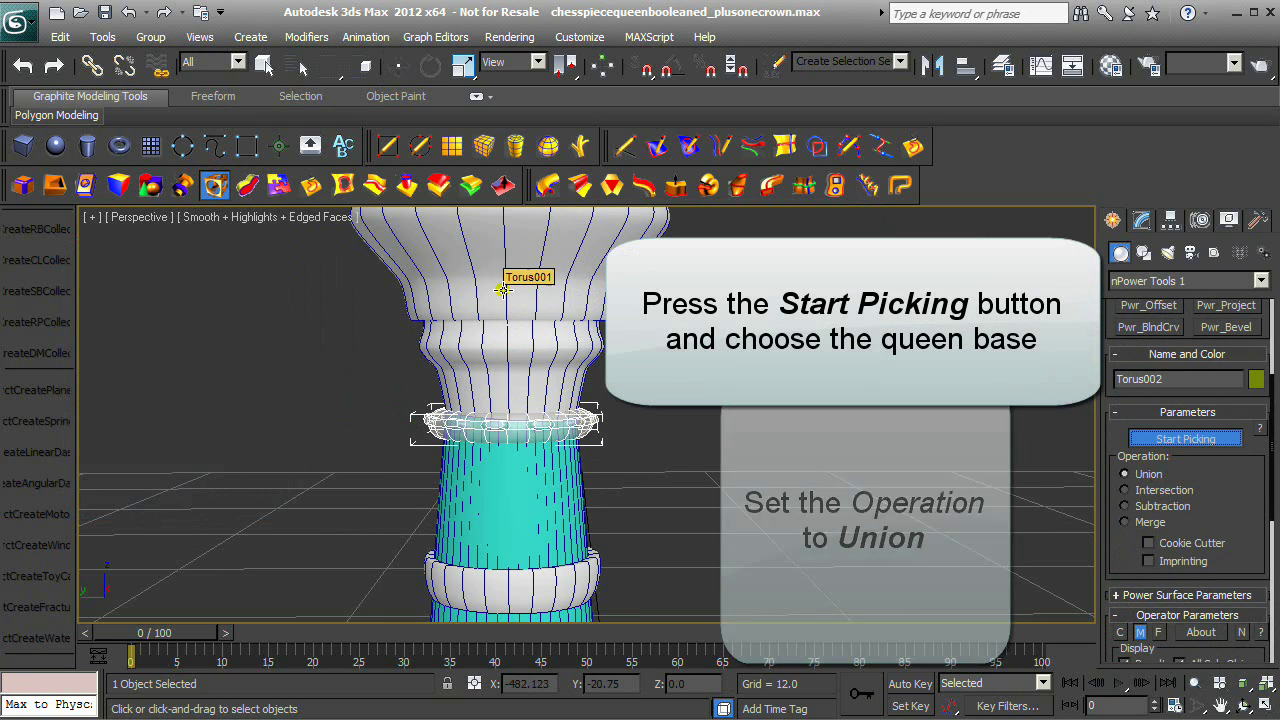
click(503, 290)
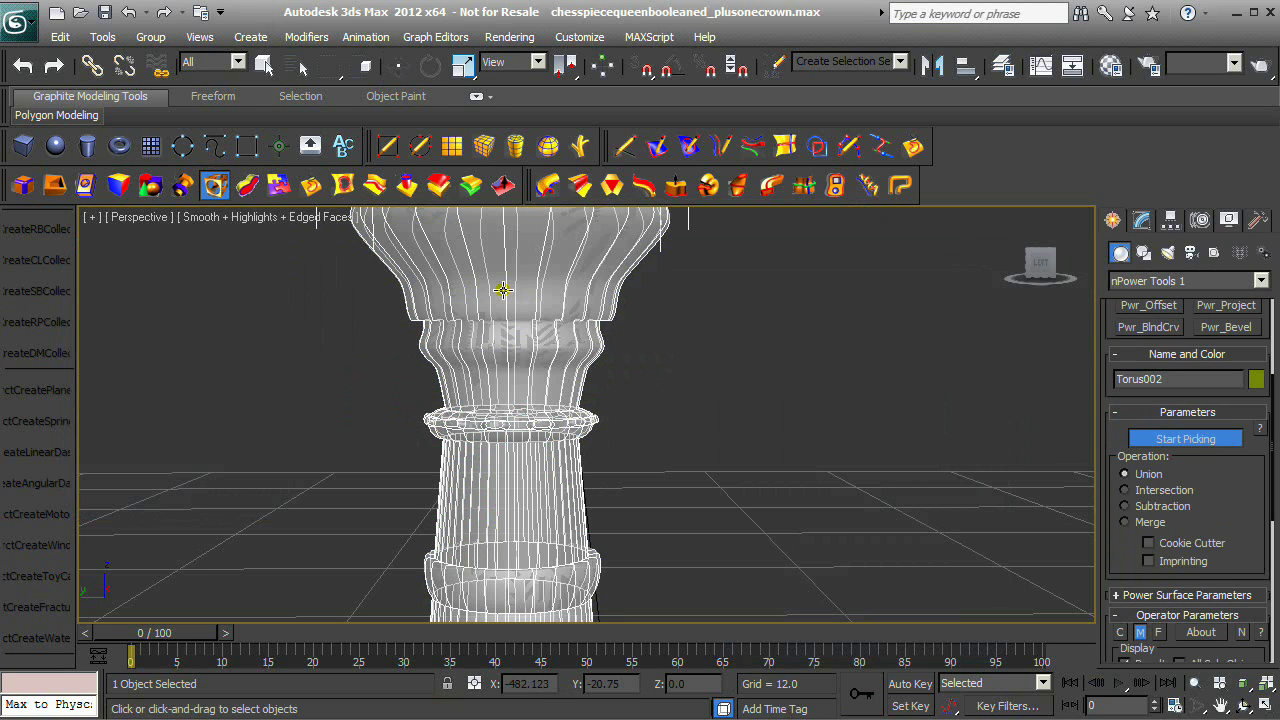
click(1193, 686)
drag(701, 457, 766, 560)
key(w)
click(652, 462)
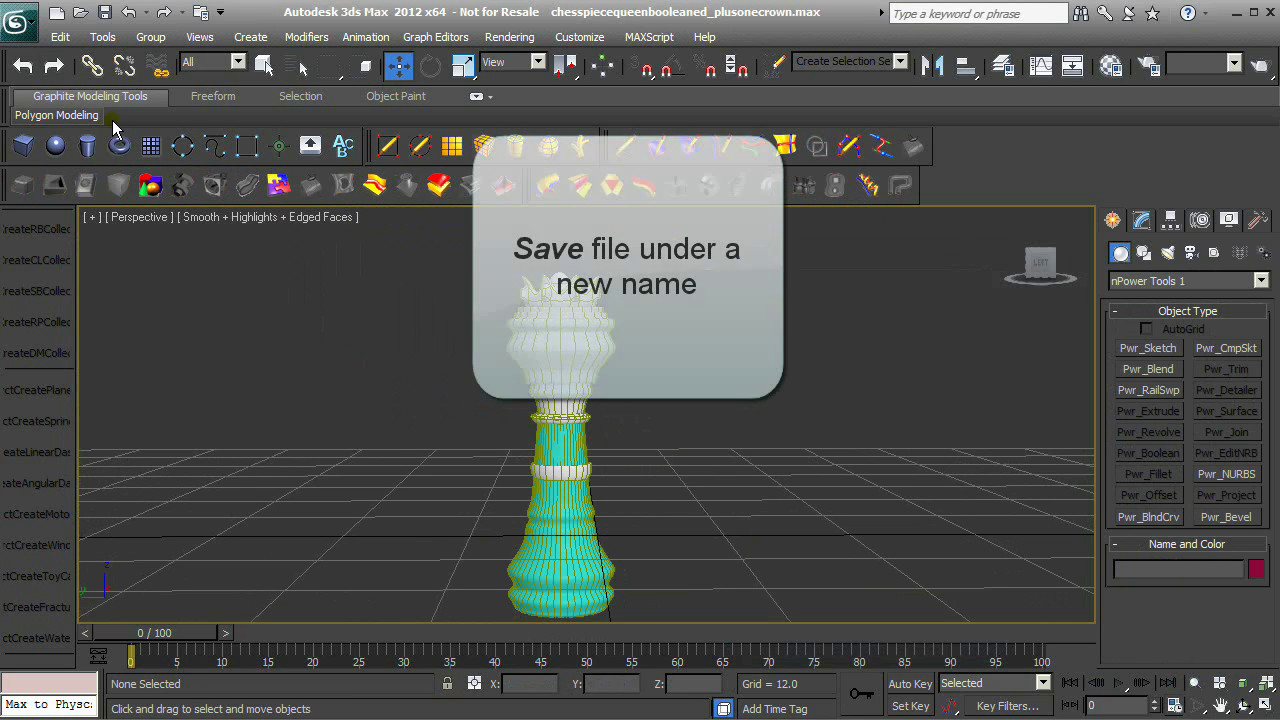
Save the scene to the Desktop under the new name chesspiecequeenbooleaned_plusonecrown_plusembellishment.
click(18, 20)
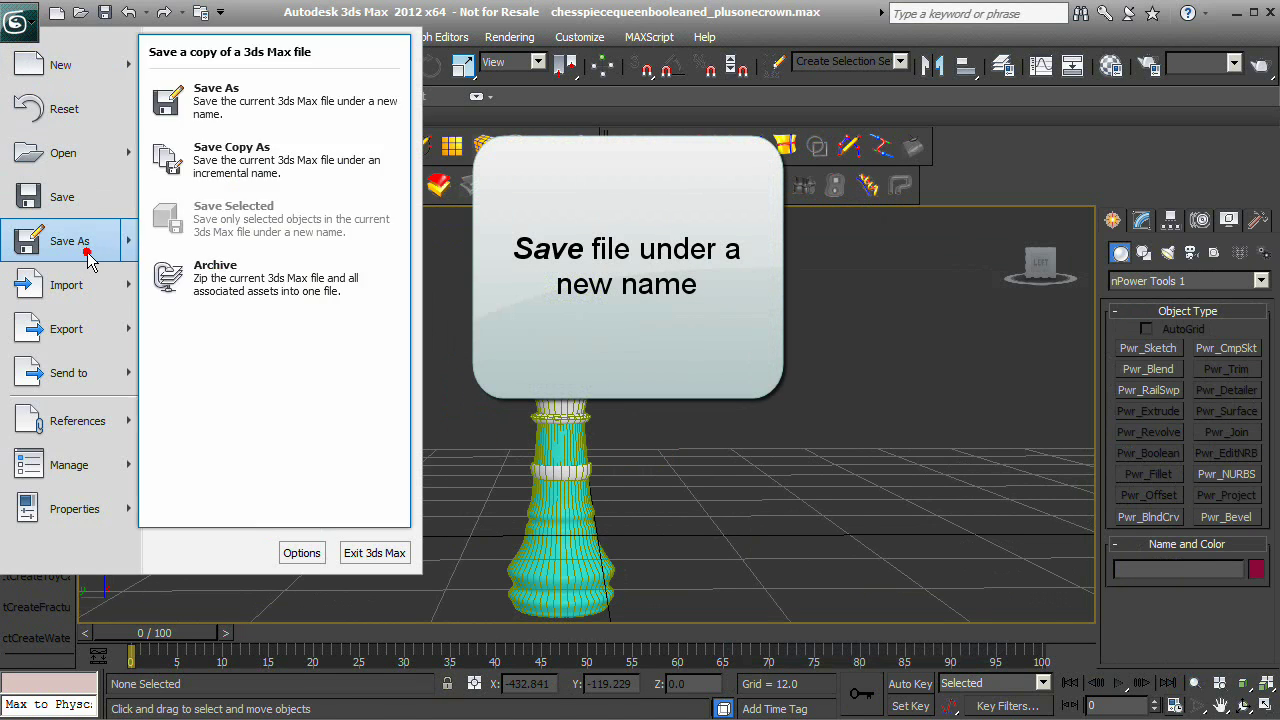
click(85, 254)
key(End)
text(_plusembellishment)
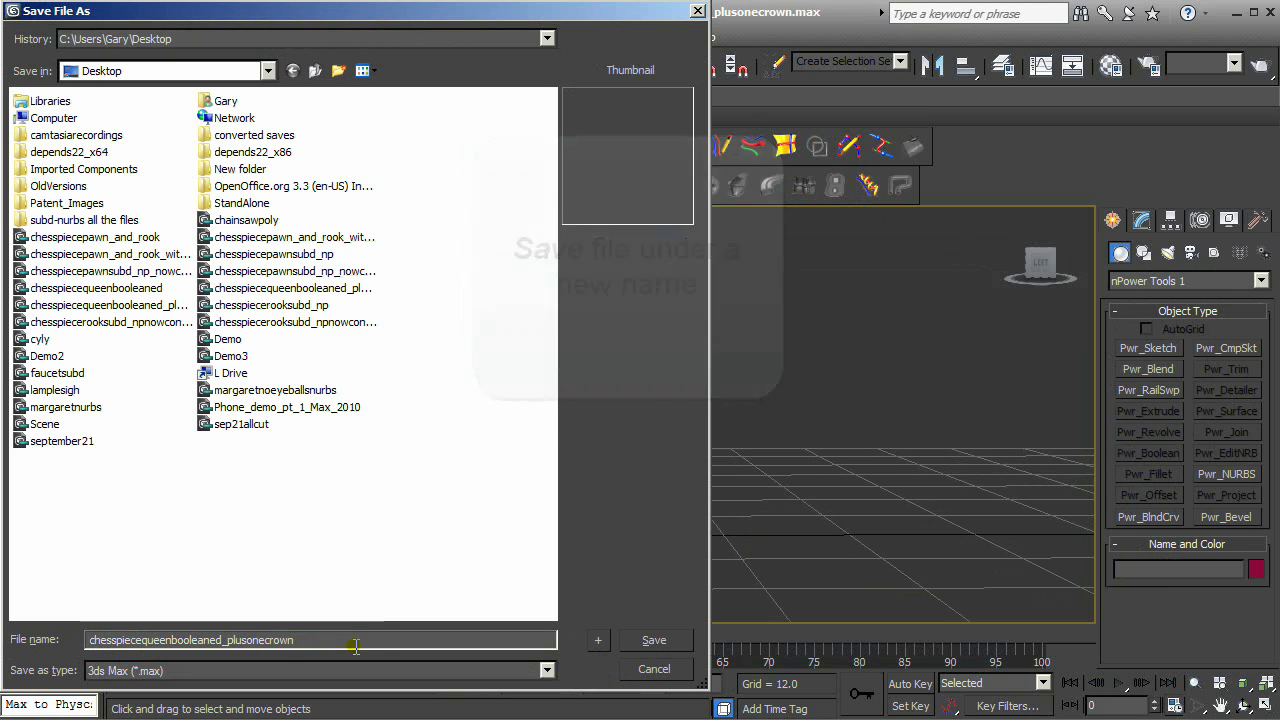
click(646, 645)
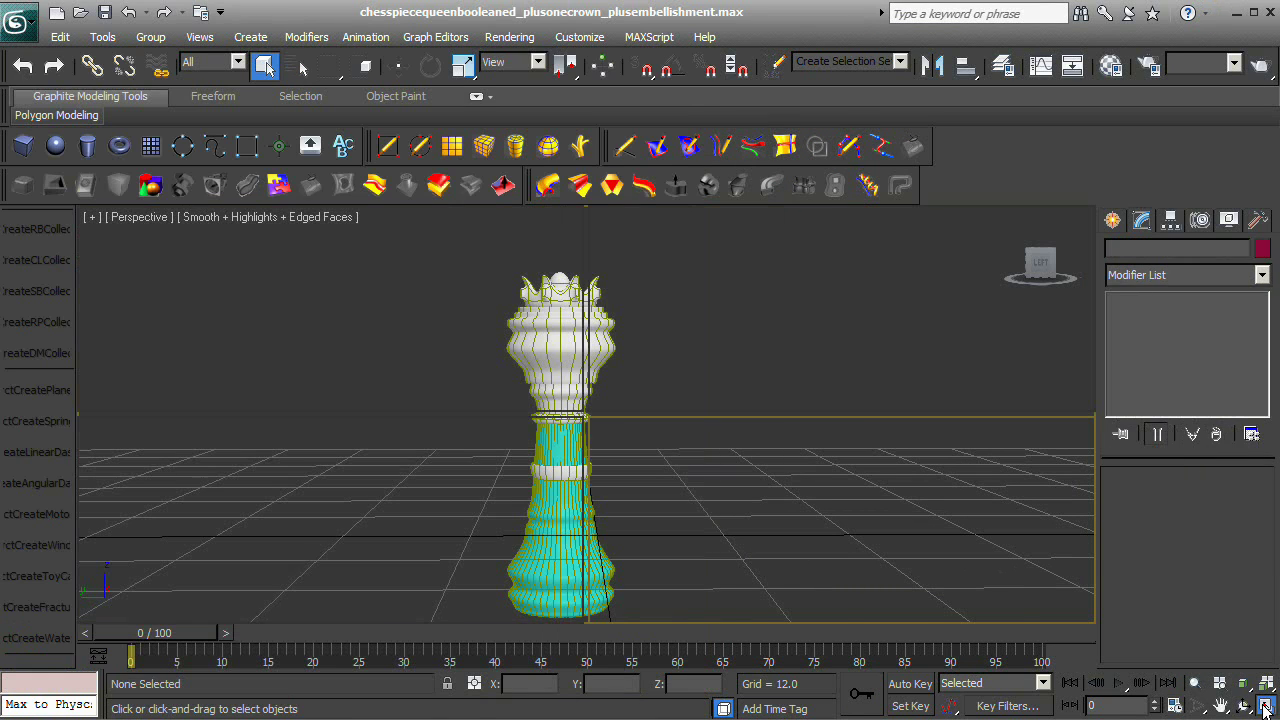
Create a torus primitive in the top view beside the queen, slightly larger than the existing ring.
click(1263, 705)
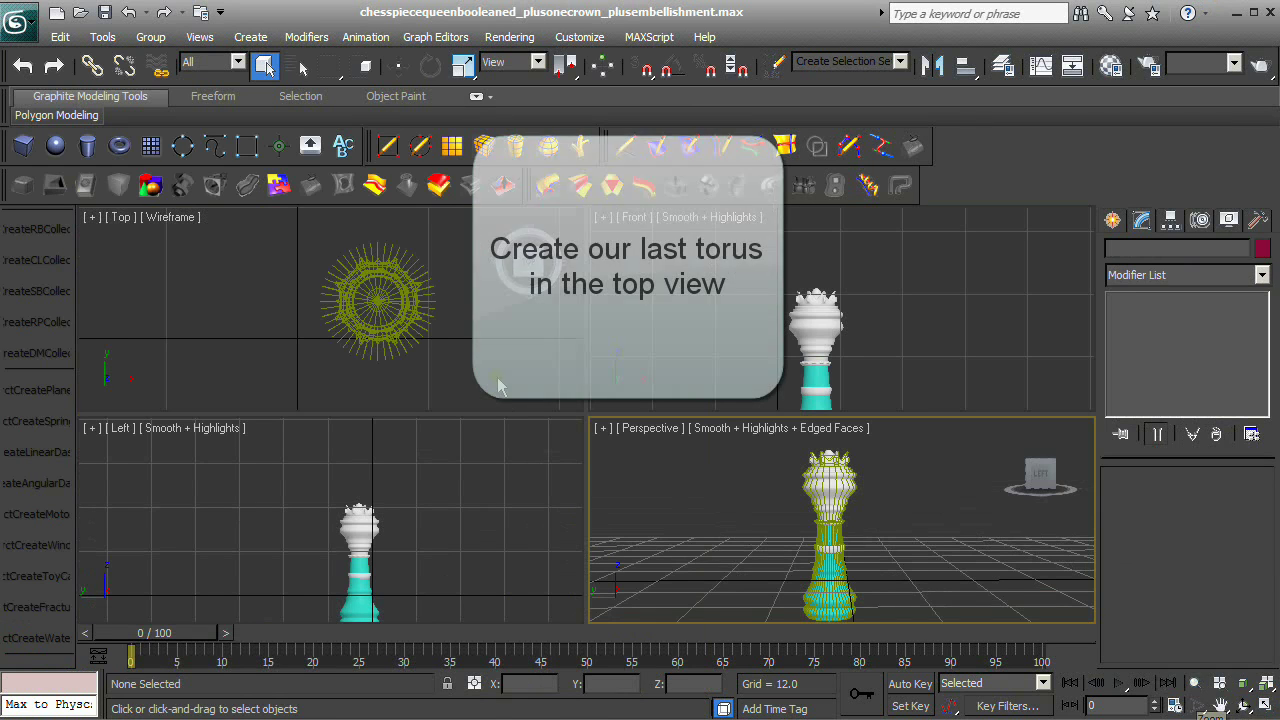
right_click(373, 286)
click(119, 146)
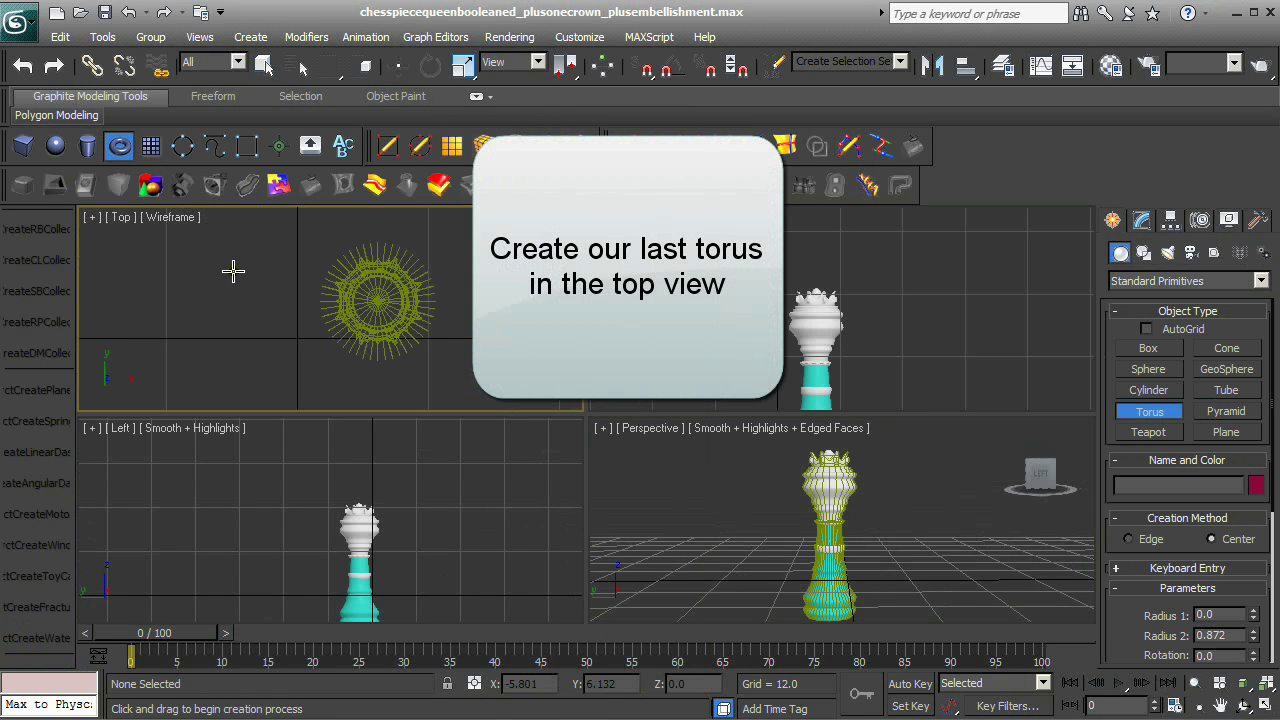
drag(267, 318, 264, 314)
click(256, 307)
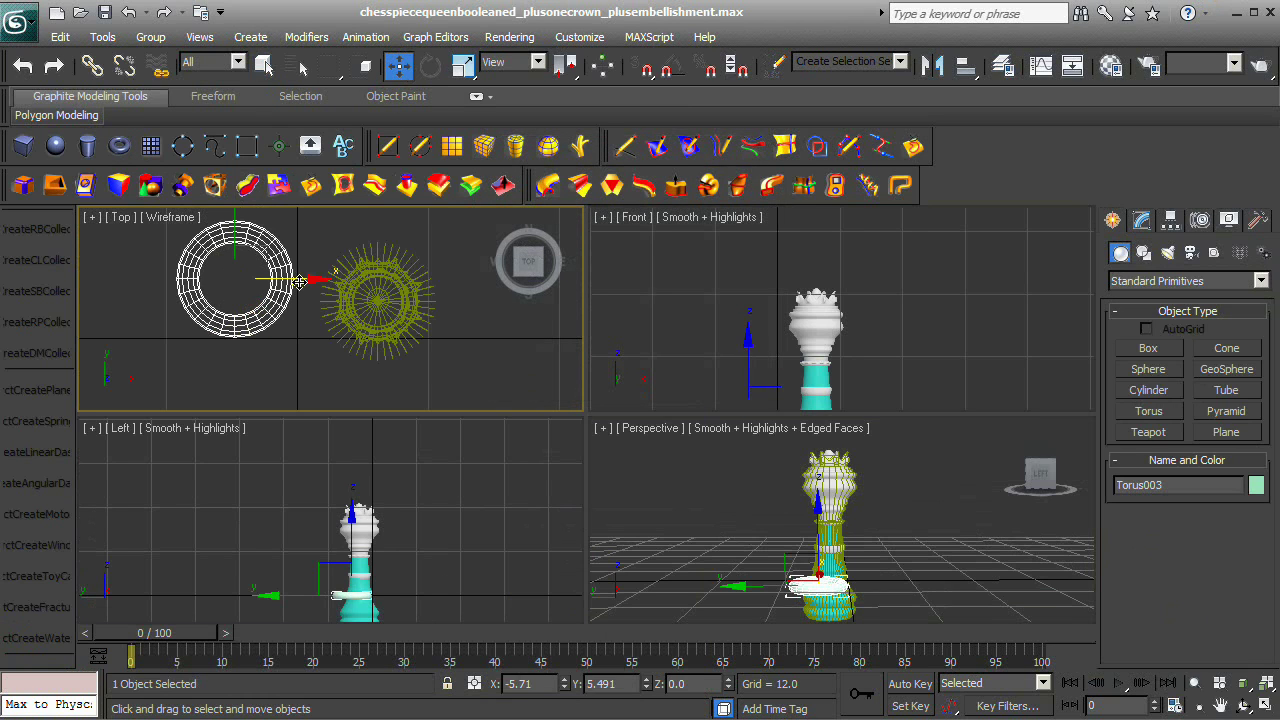
Centre the new torus on the queen in the top view at about X 7.402, Y 3.283, and show only the perspective view.
drag(380, 298, 442, 315)
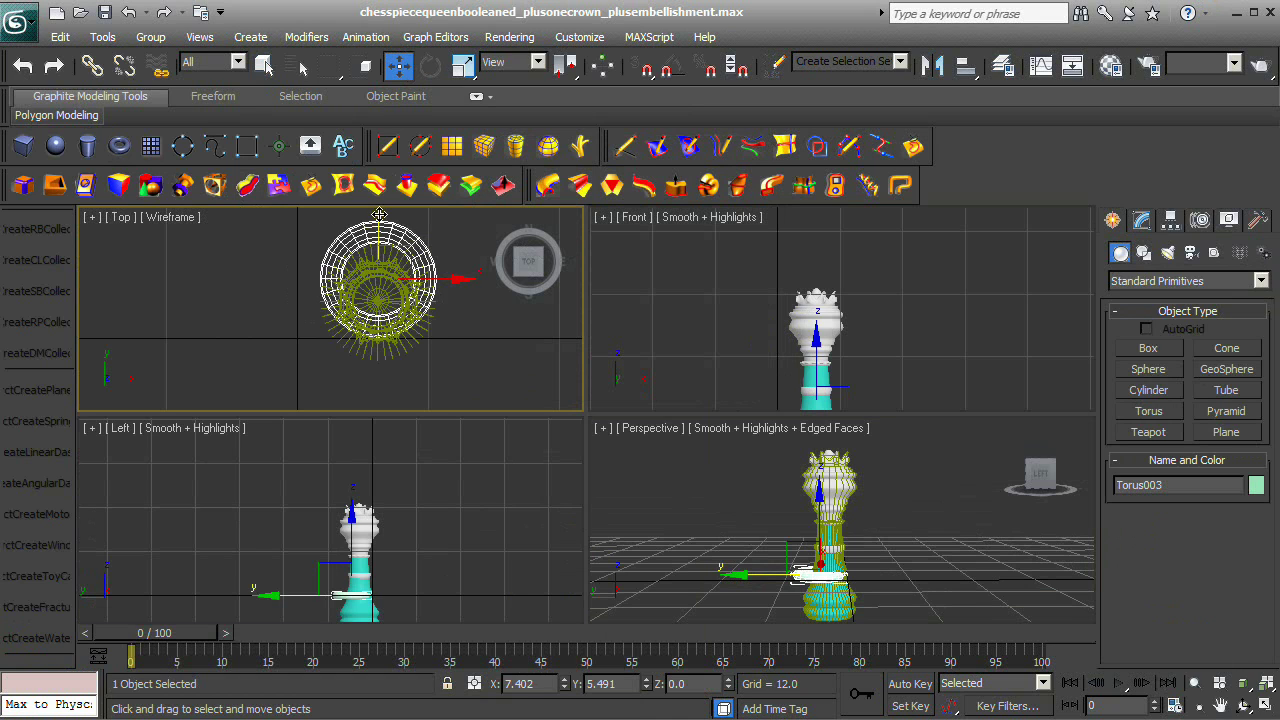
drag(380, 214, 398, 260)
right_click(990, 570)
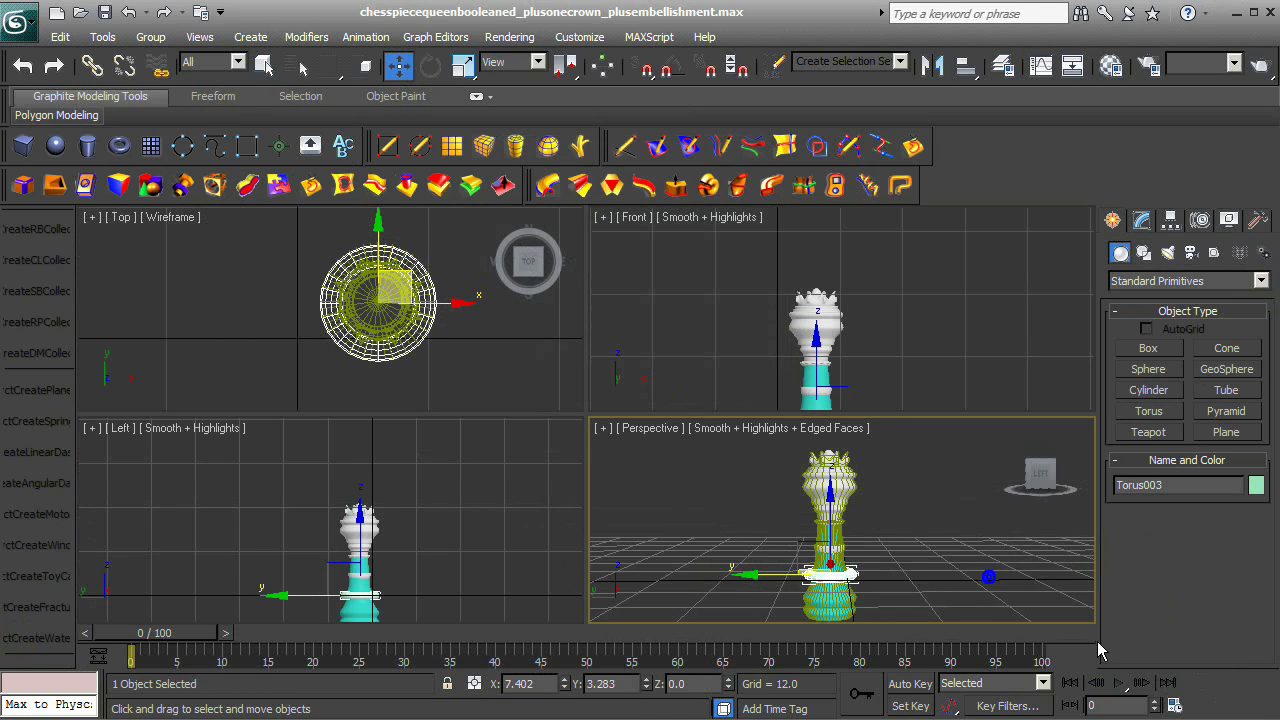
click(1264, 706)
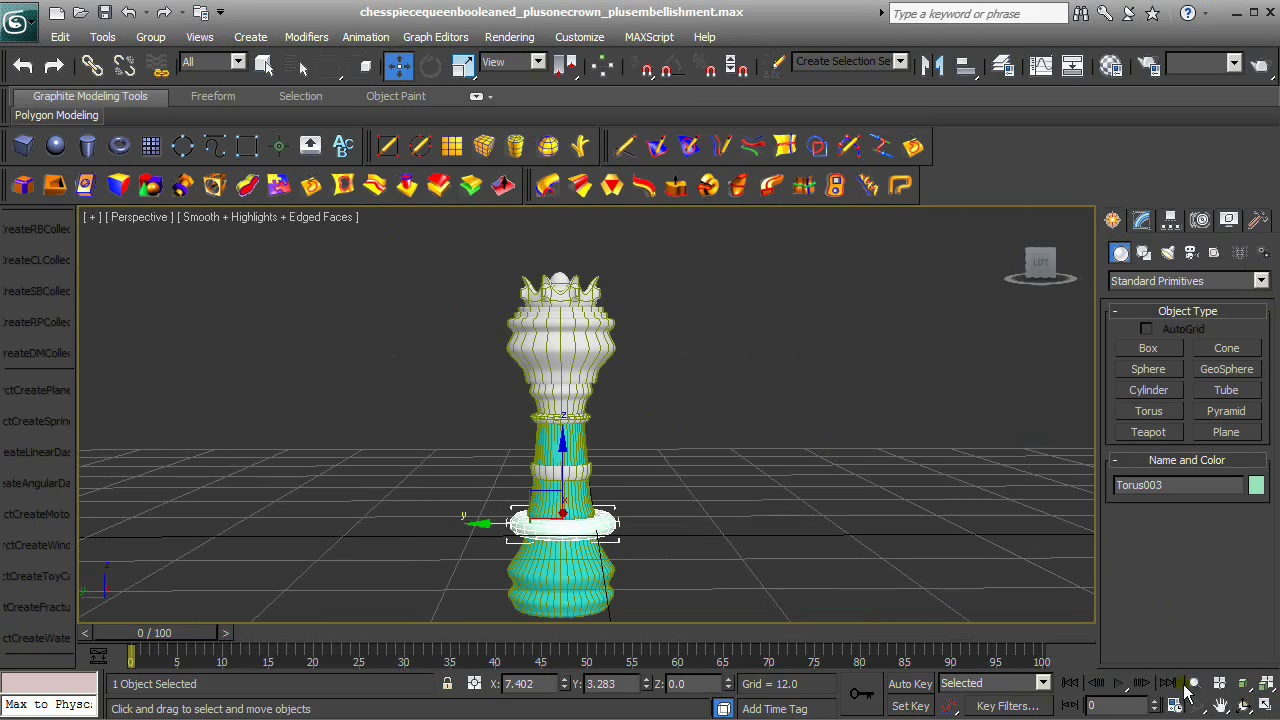
Scale the new torus uniformly down to about 75 percent so it fits closely around the queen's lower body.
click(1243, 706)
drag(655, 514, 539, 567)
right_click(563, 543)
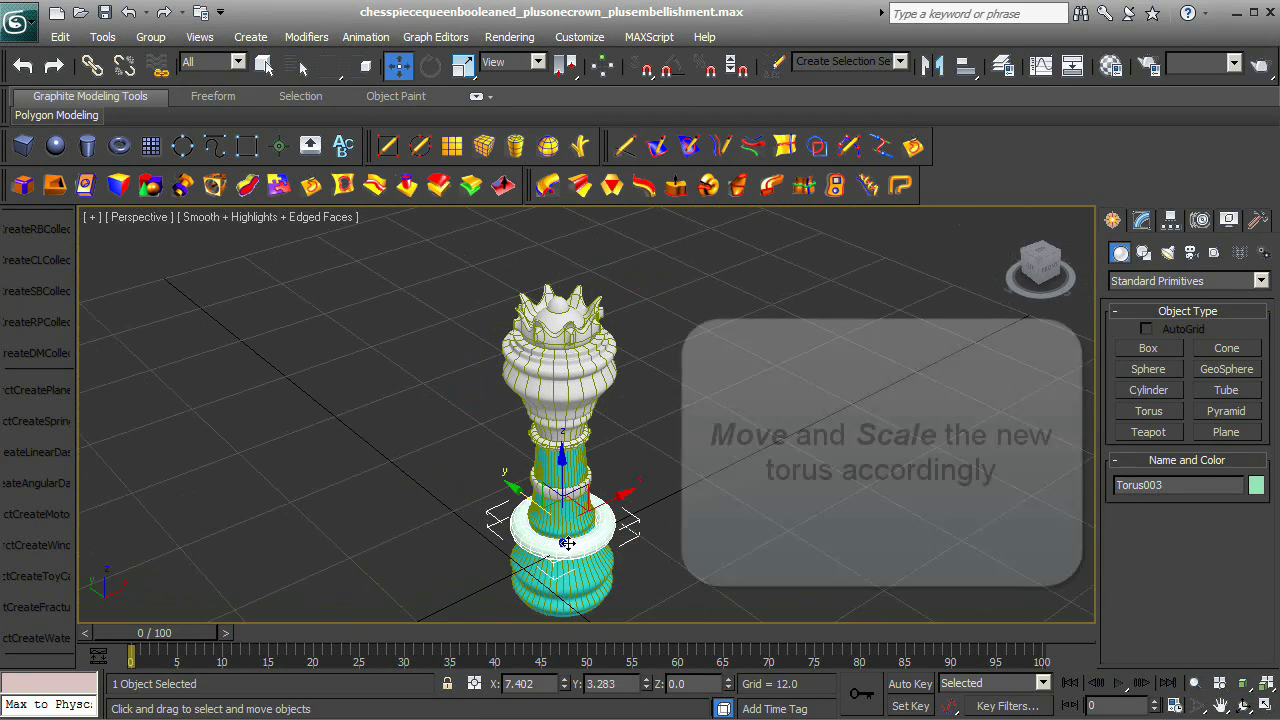
middle_drag(586, 491, 586, 483)
key(z)
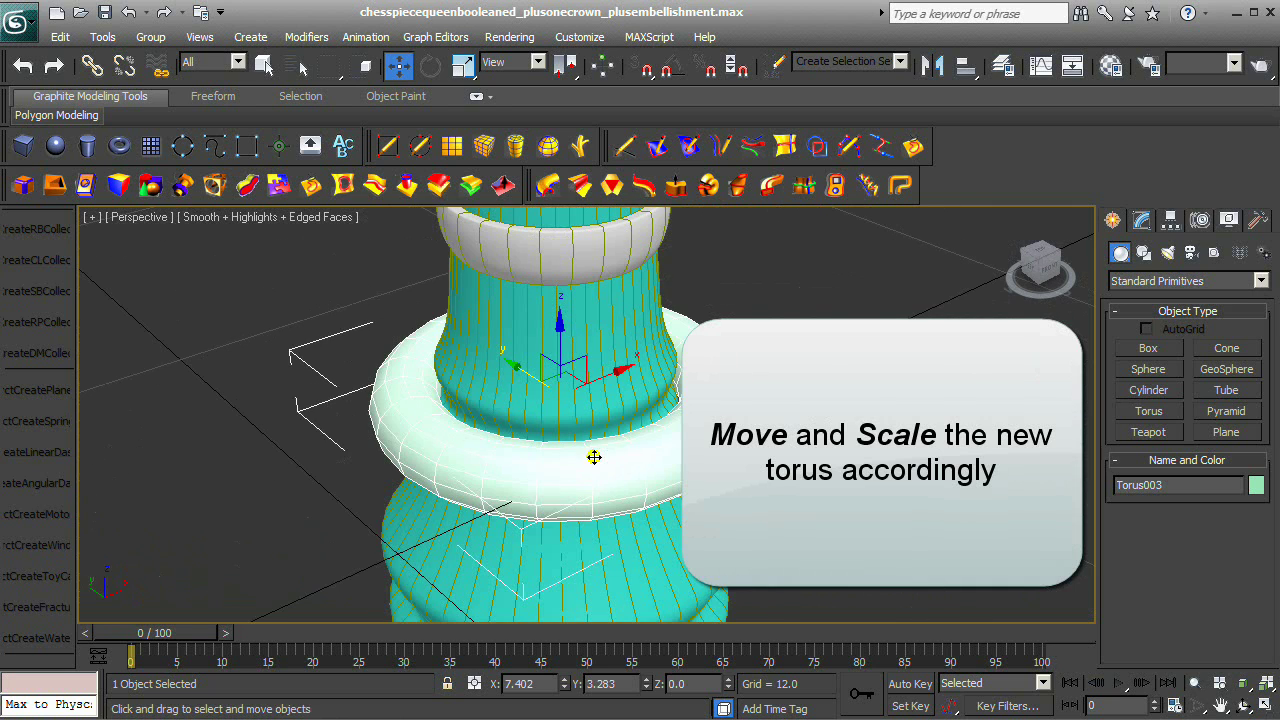
right_click(594, 457)
click(610, 504)
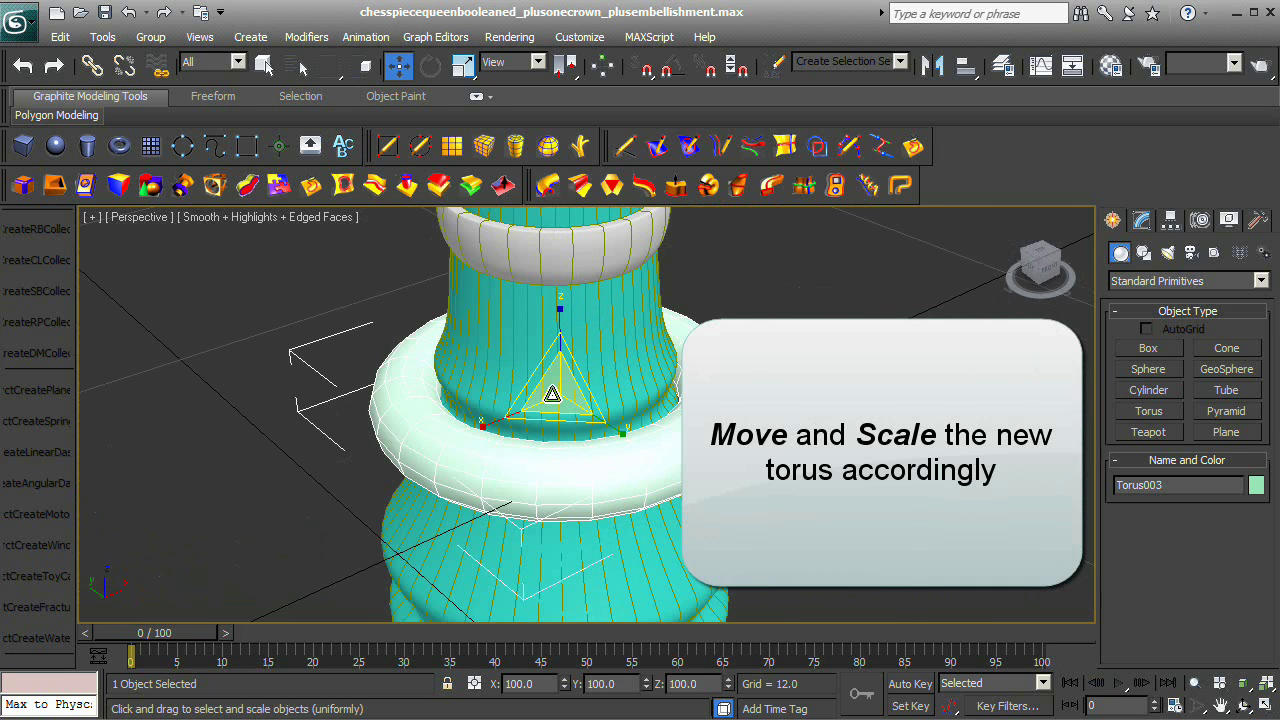
drag(552, 394, 574, 428)
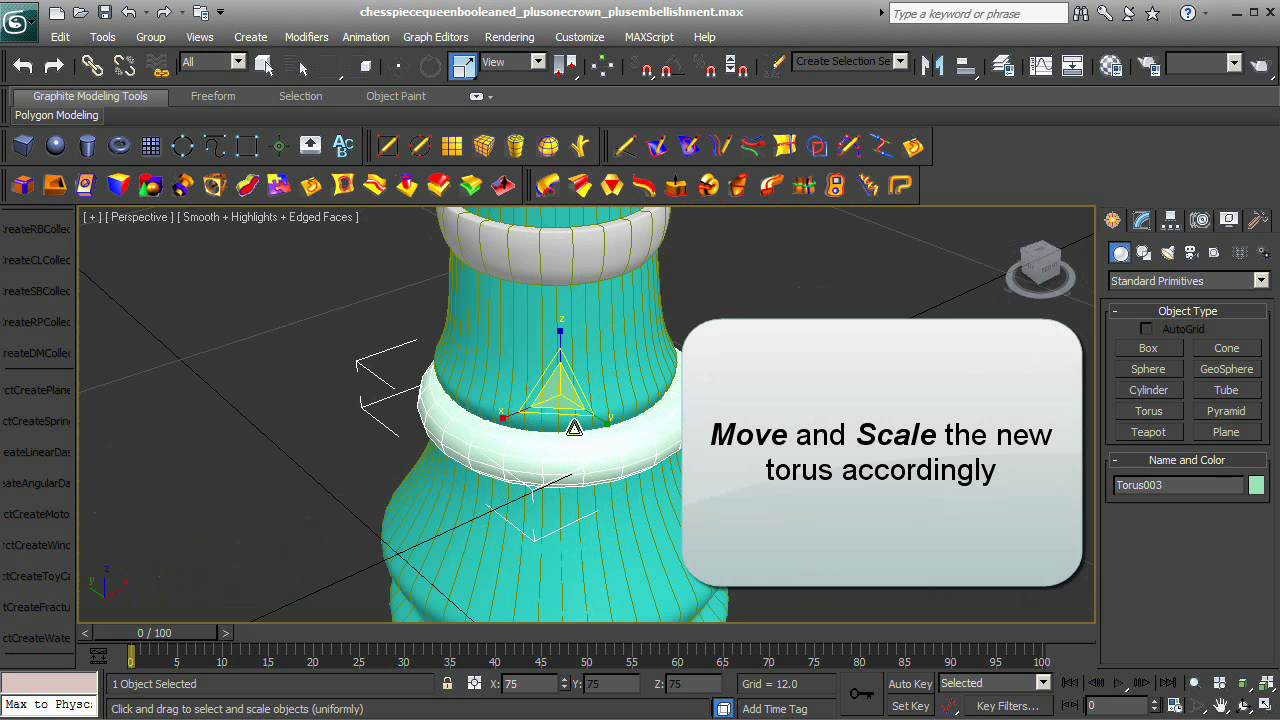
click(749, 483)
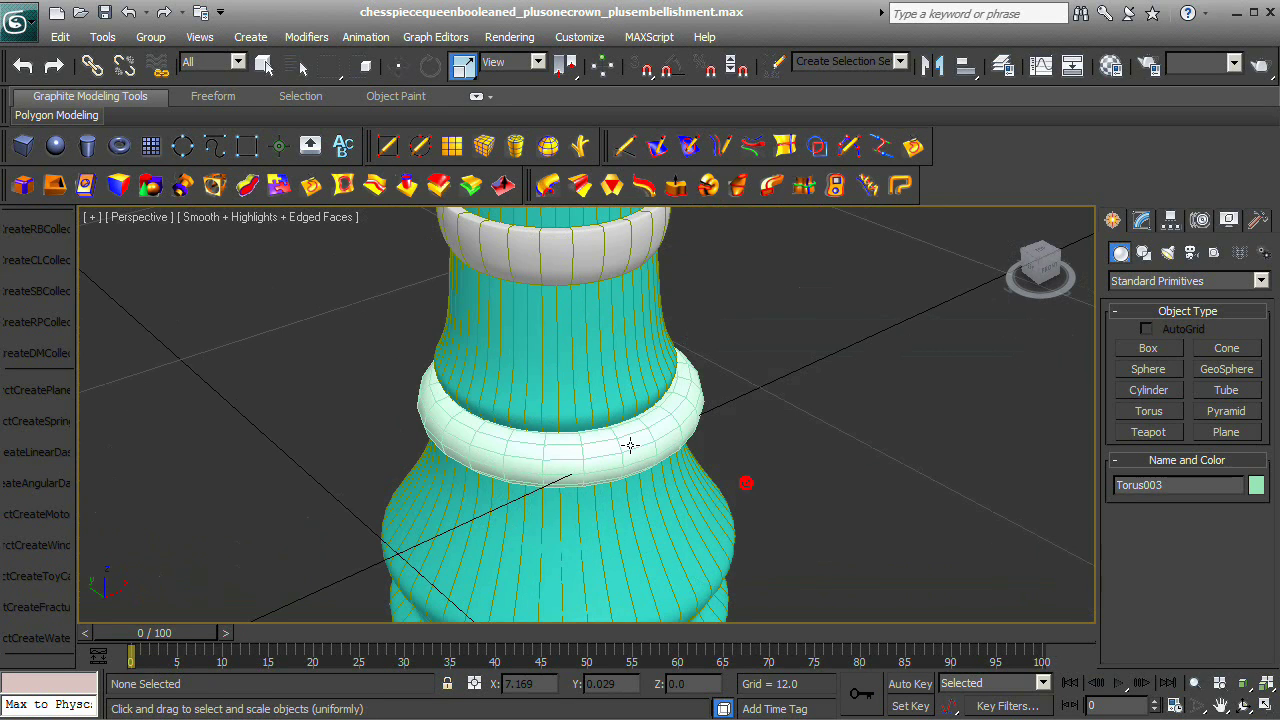
Move the torus about 0.26 along Y to centre it around the queen's lower body, and deselect it.
click(630, 445)
click(1194, 684)
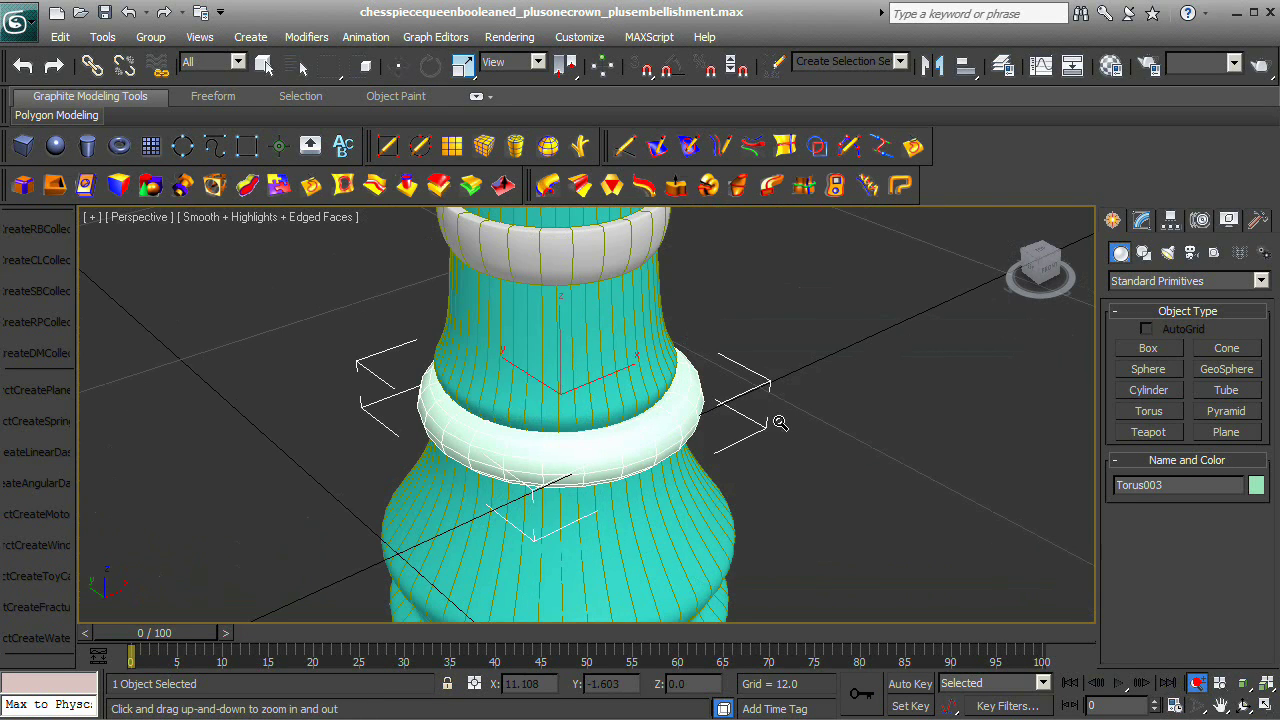
drag(783, 434, 802, 481)
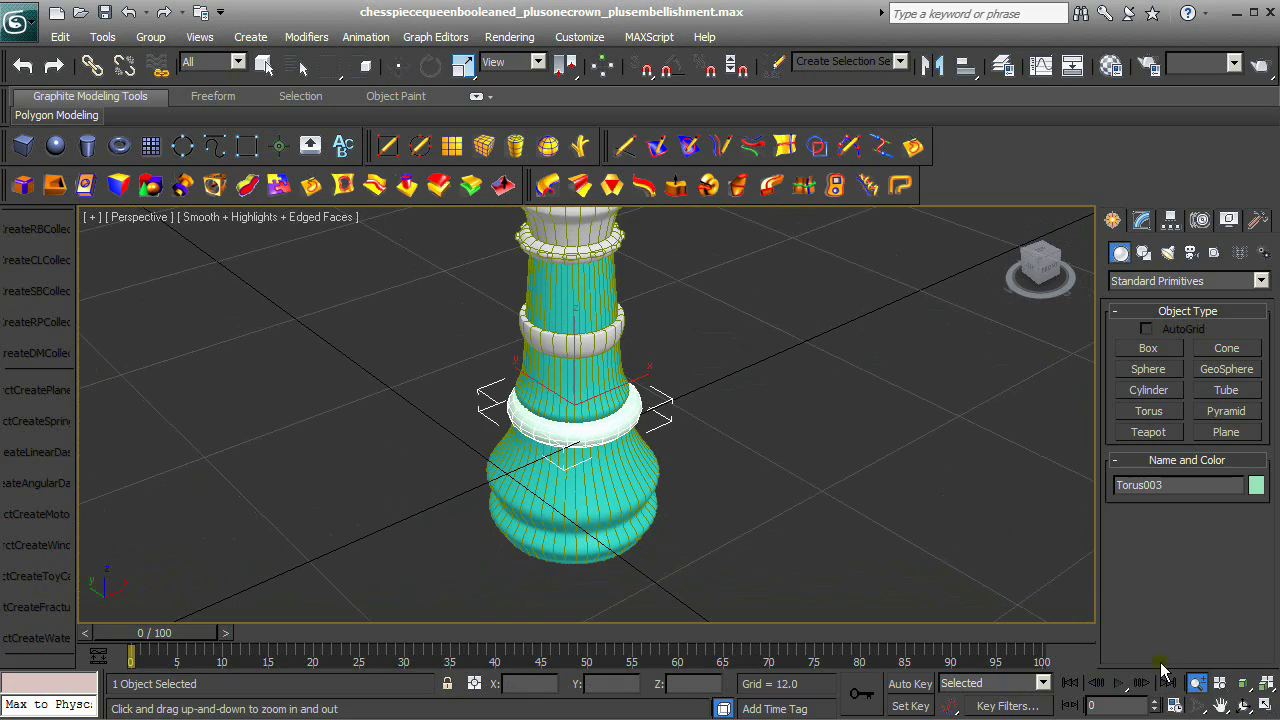
click(1246, 706)
drag(680, 425, 990, 355)
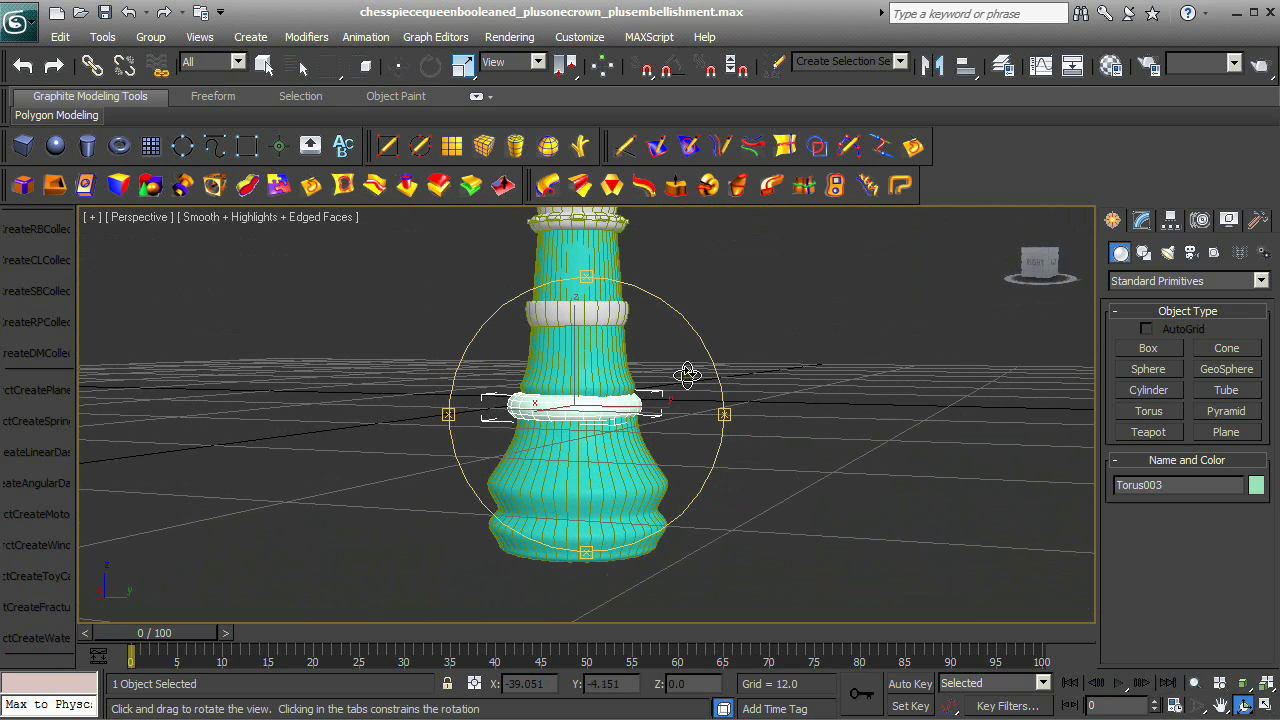
right_click(597, 426)
right_click(589, 410)
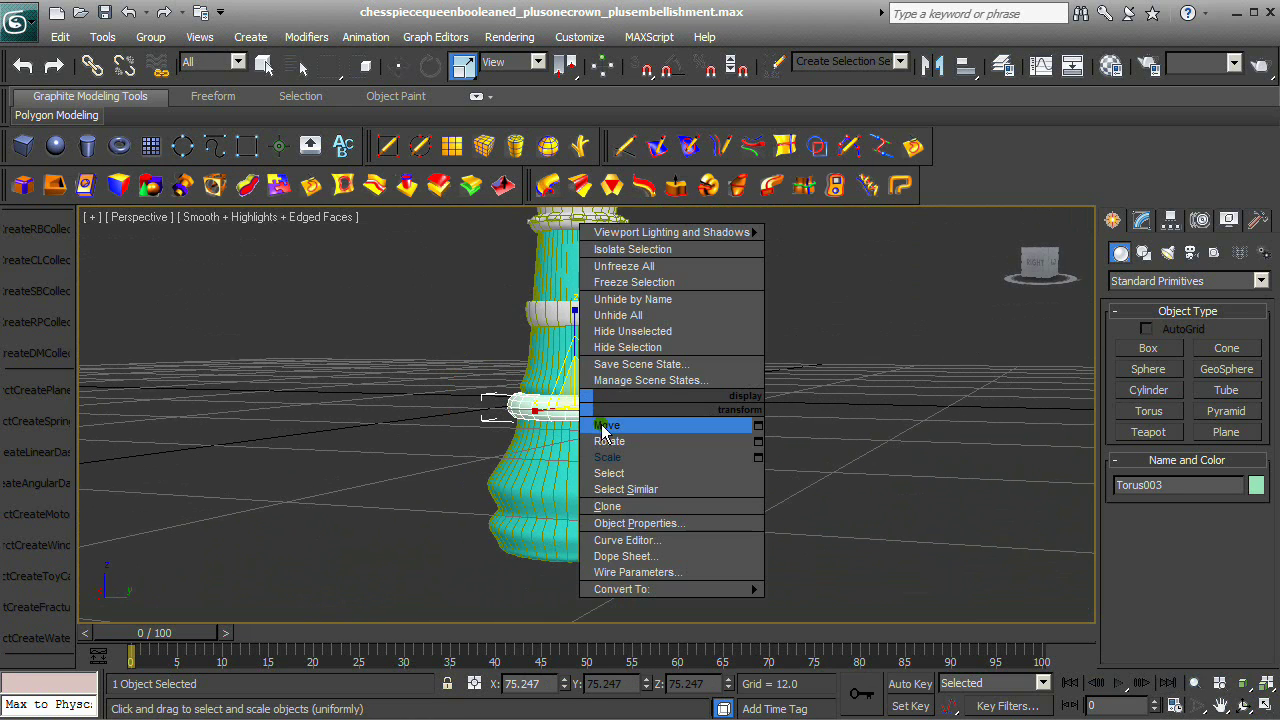
click(605, 423)
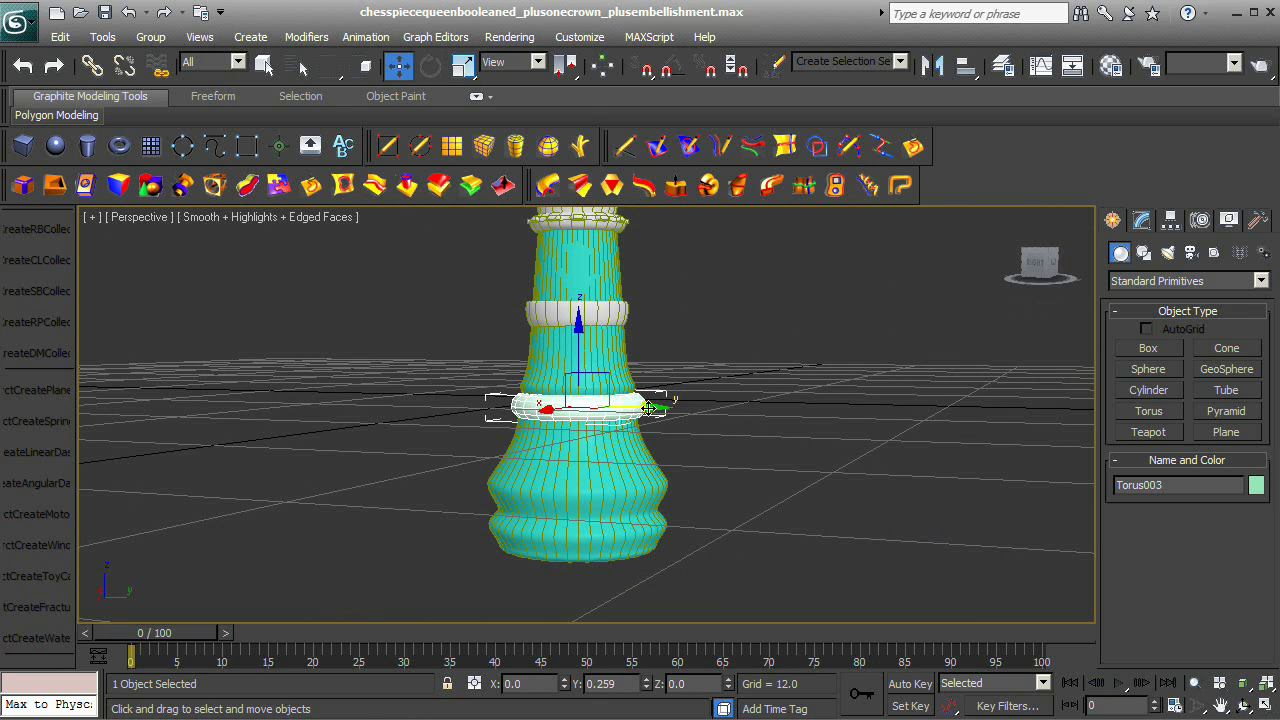
click(680, 469)
Convert the lower torus to an Editable Poly.
click(1243, 705)
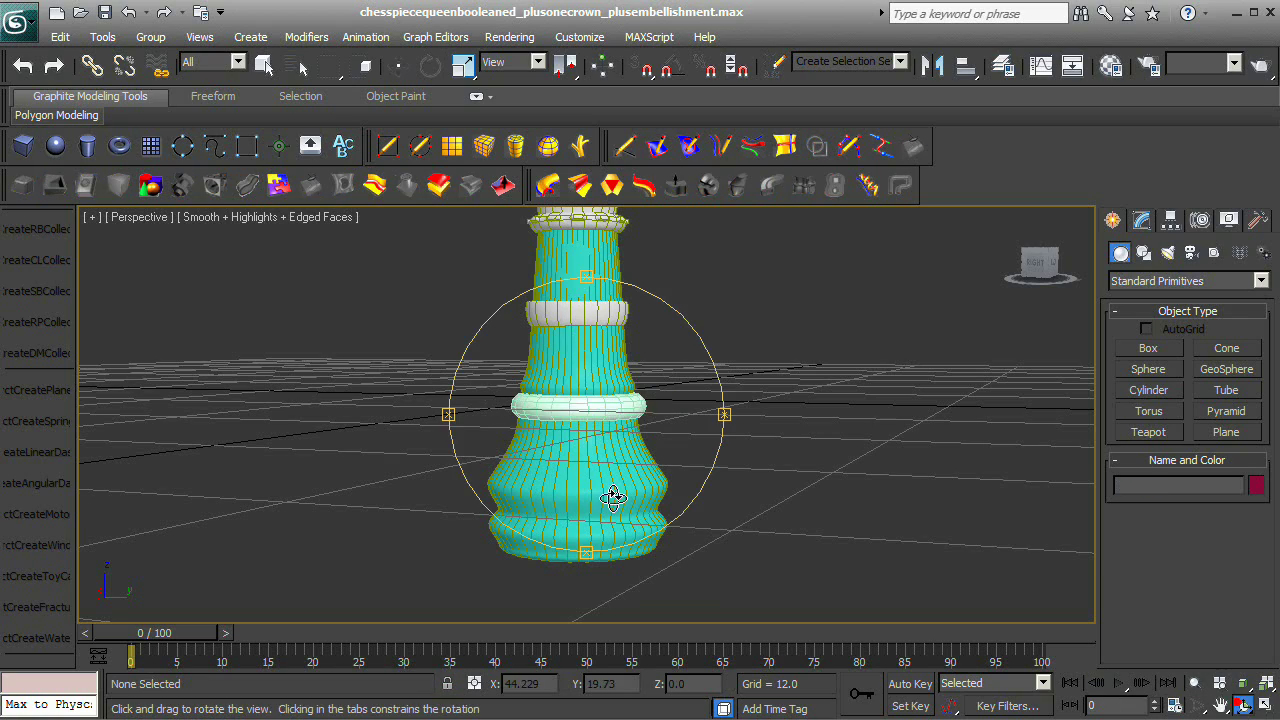
drag(609, 497, 584, 463)
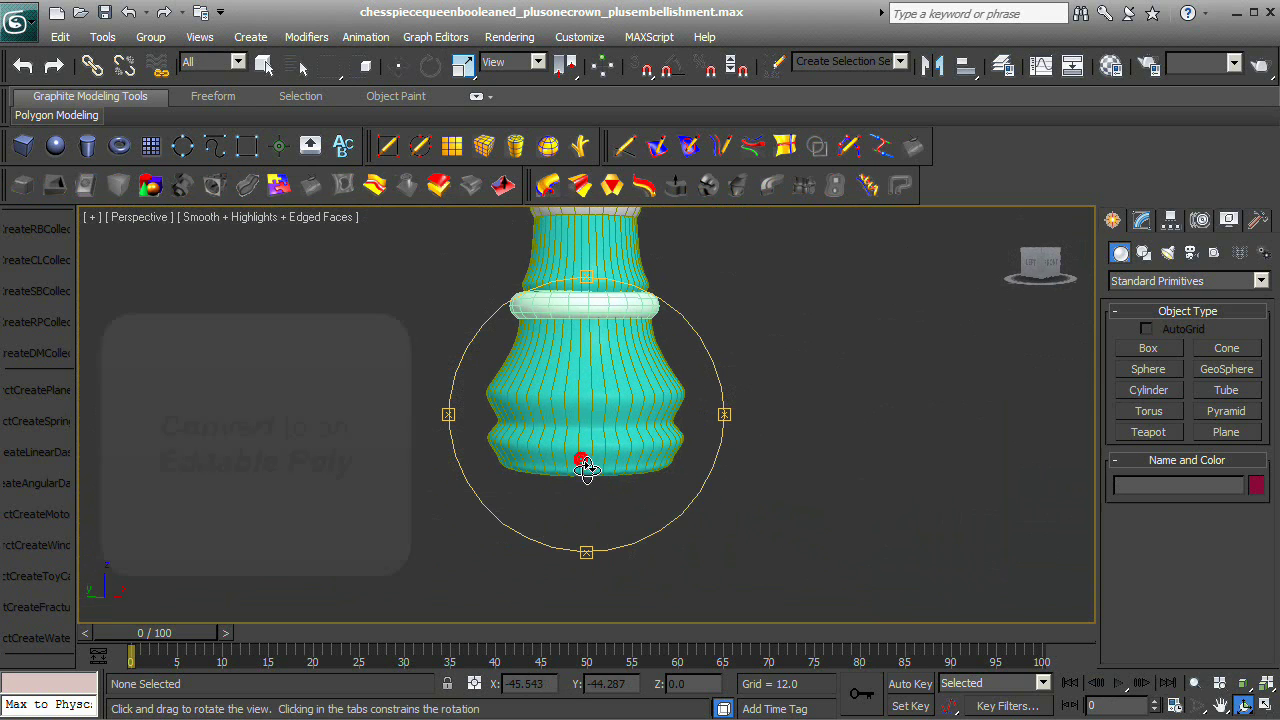
key(w)
click(585, 305)
right_click(590, 302)
mouse_move(640, 488)
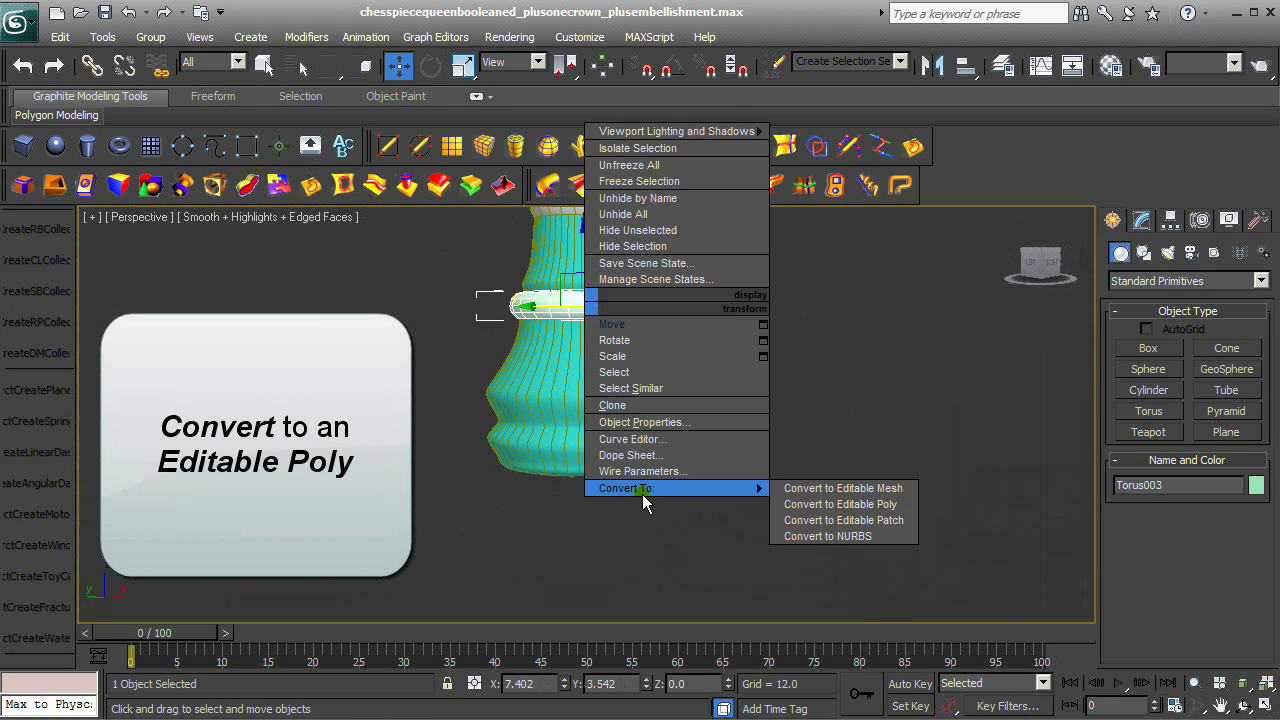
click(812, 505)
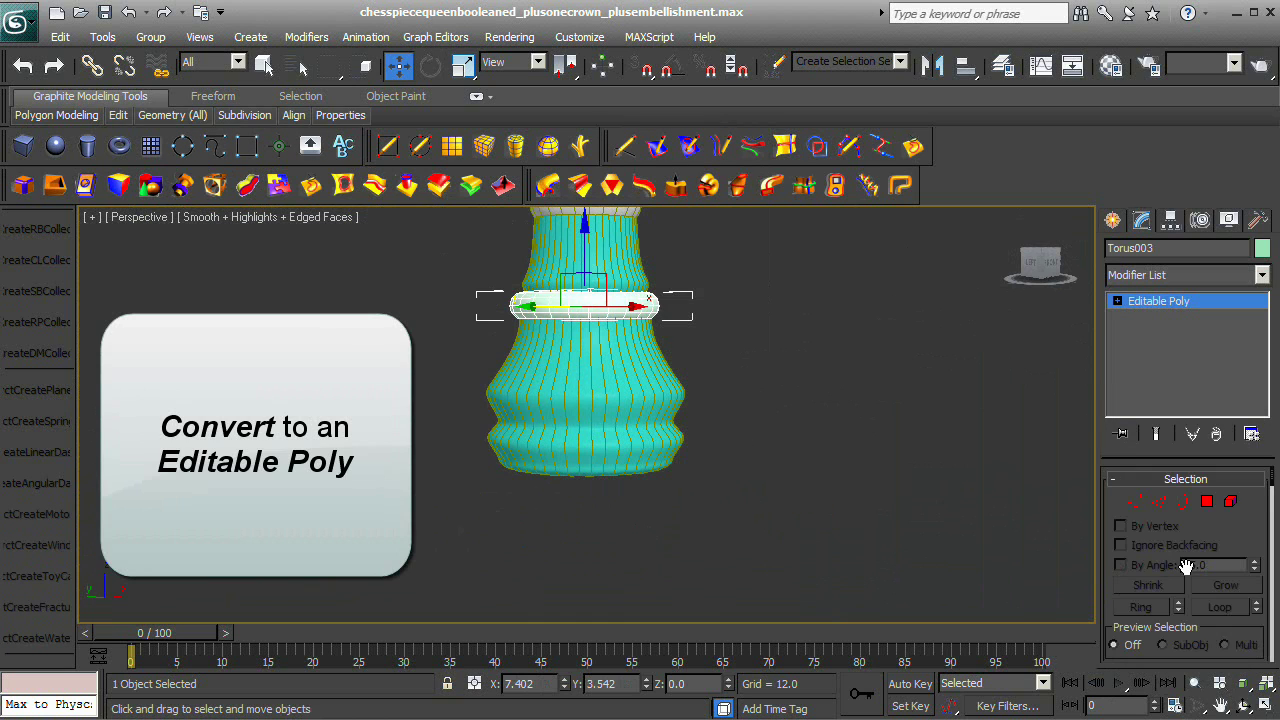
Turn on NURMS Subdivision for the torus and set its display iterations to 2.
scroll(1157, 542, down, 15)
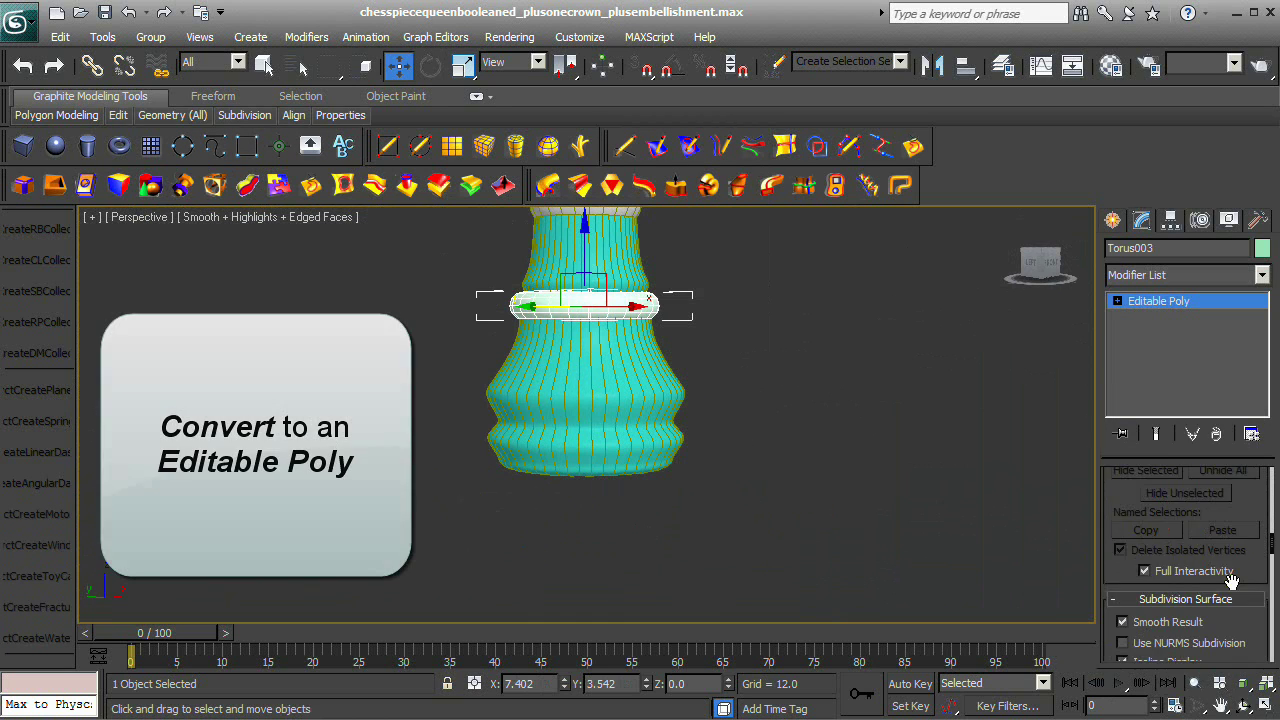
click(1122, 493)
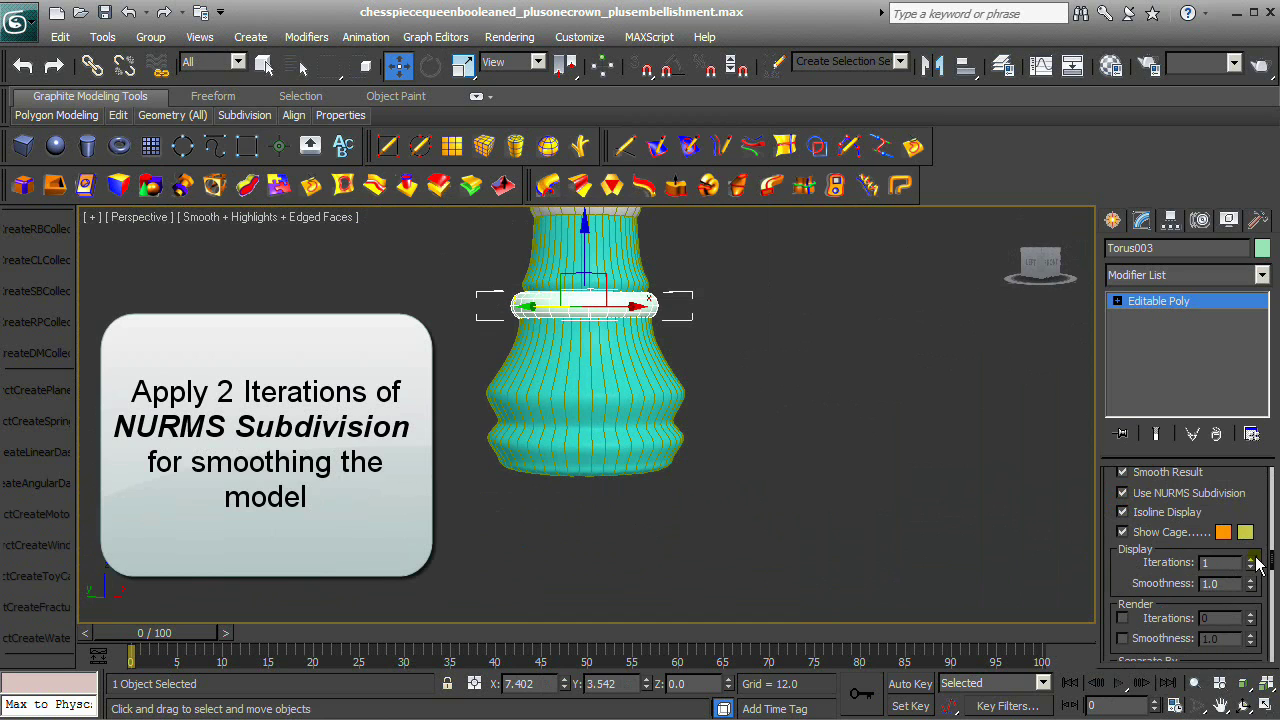
scroll(1215, 580, up, 15)
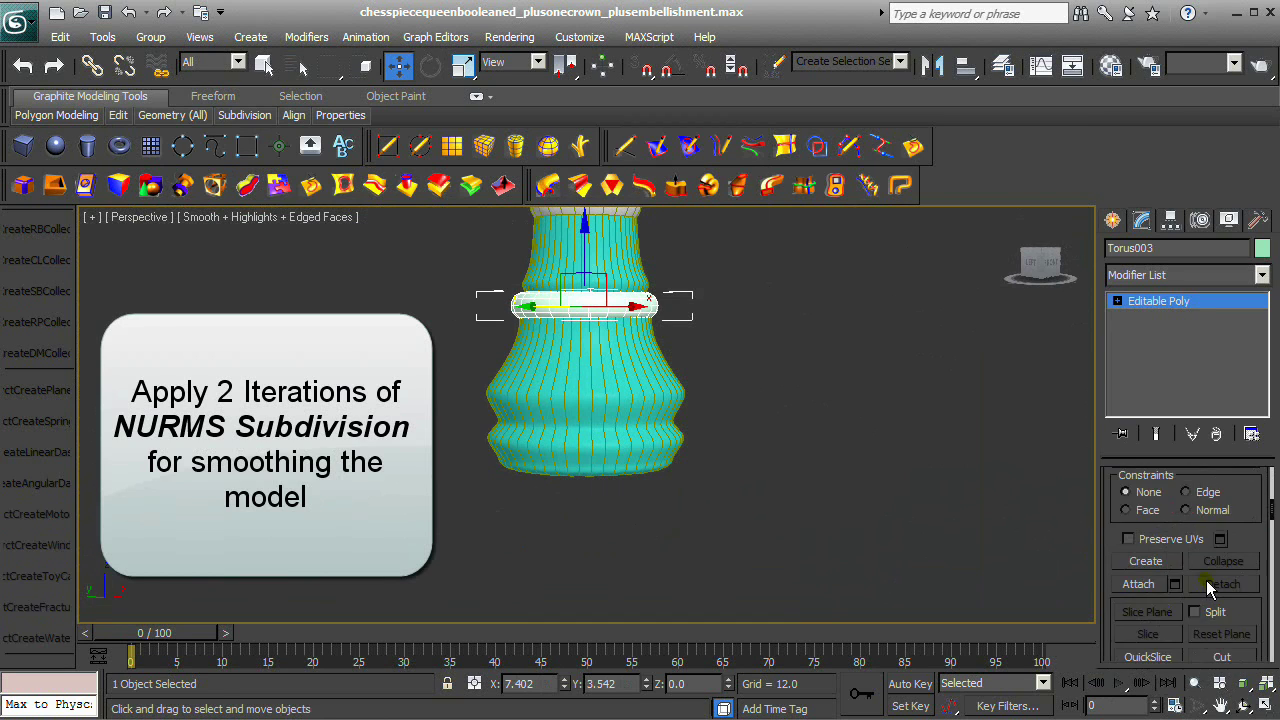
Select 12 alternating polygons all the way around the outer side of the torus.
click(1207, 501)
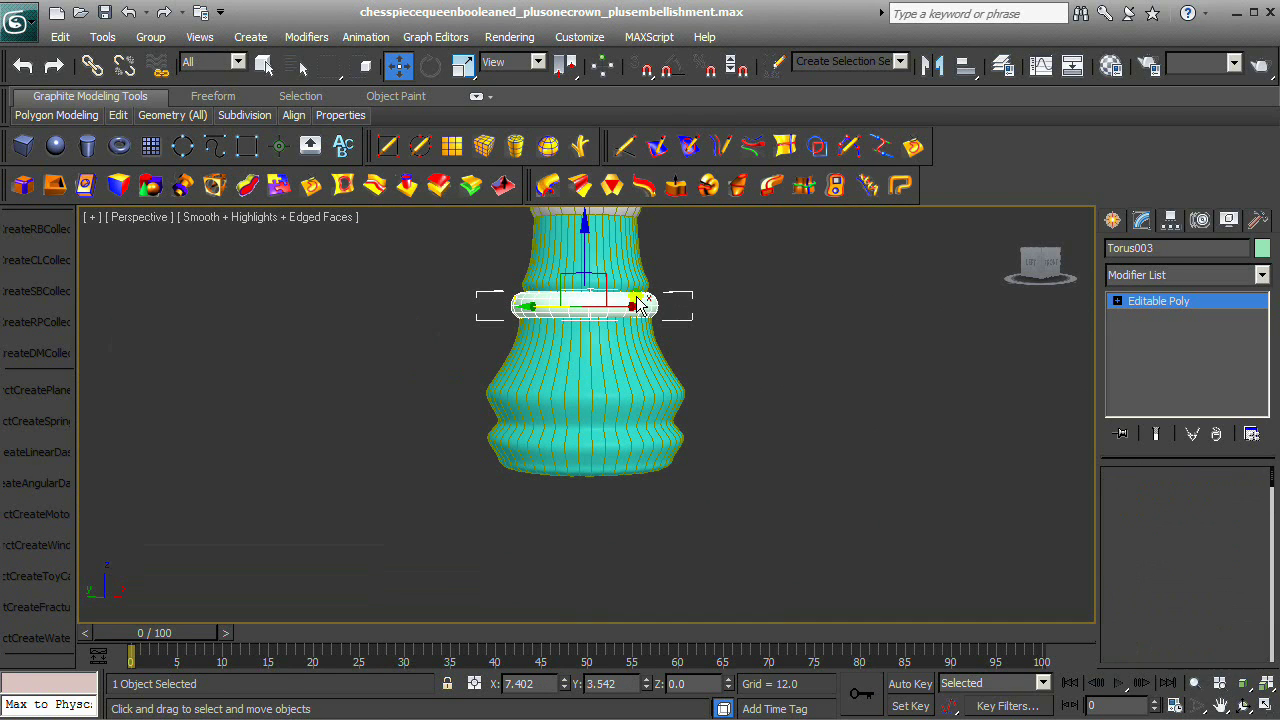
scroll(730, 490, up, 4)
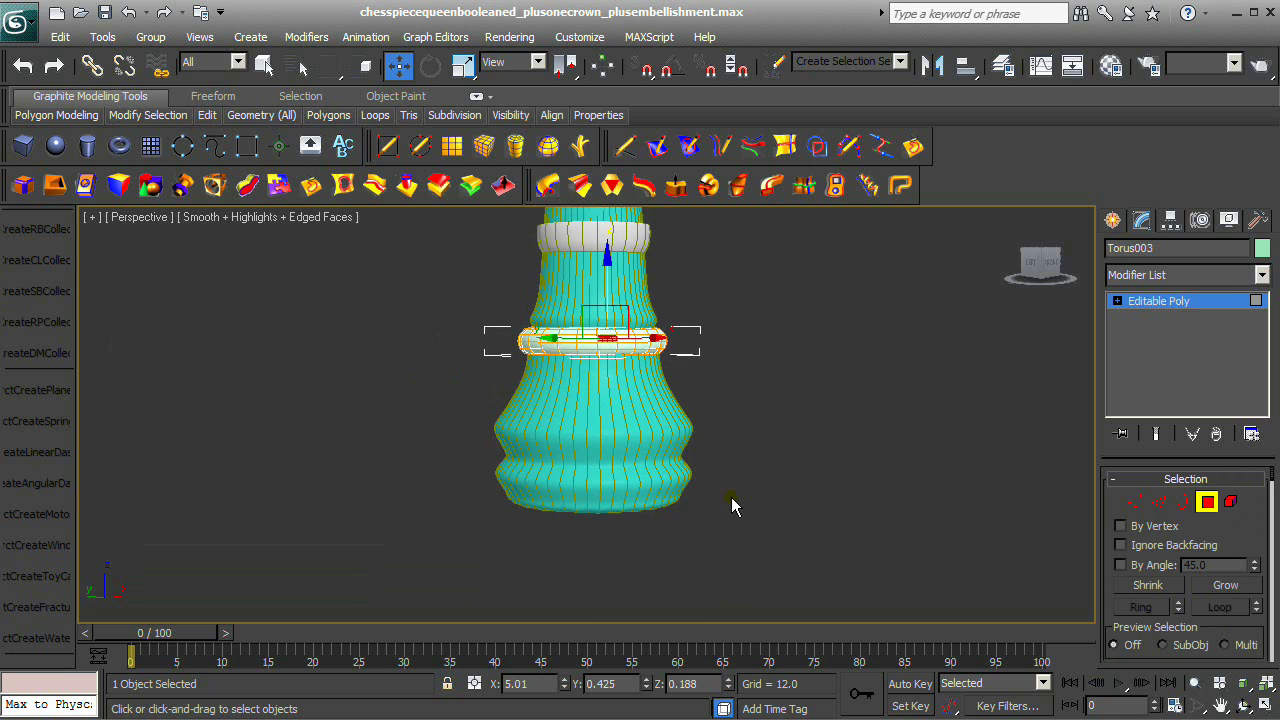
click(1240, 705)
drag(583, 346, 600, 366)
key(w)
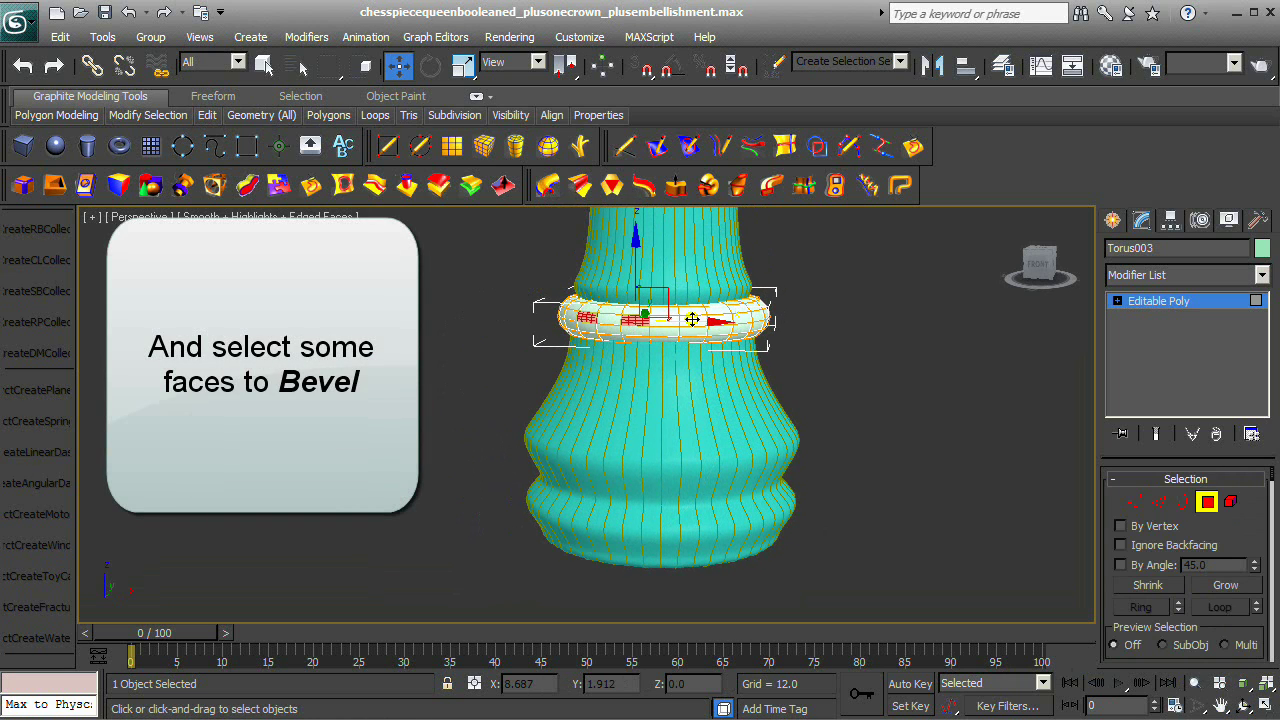
click(1240, 705)
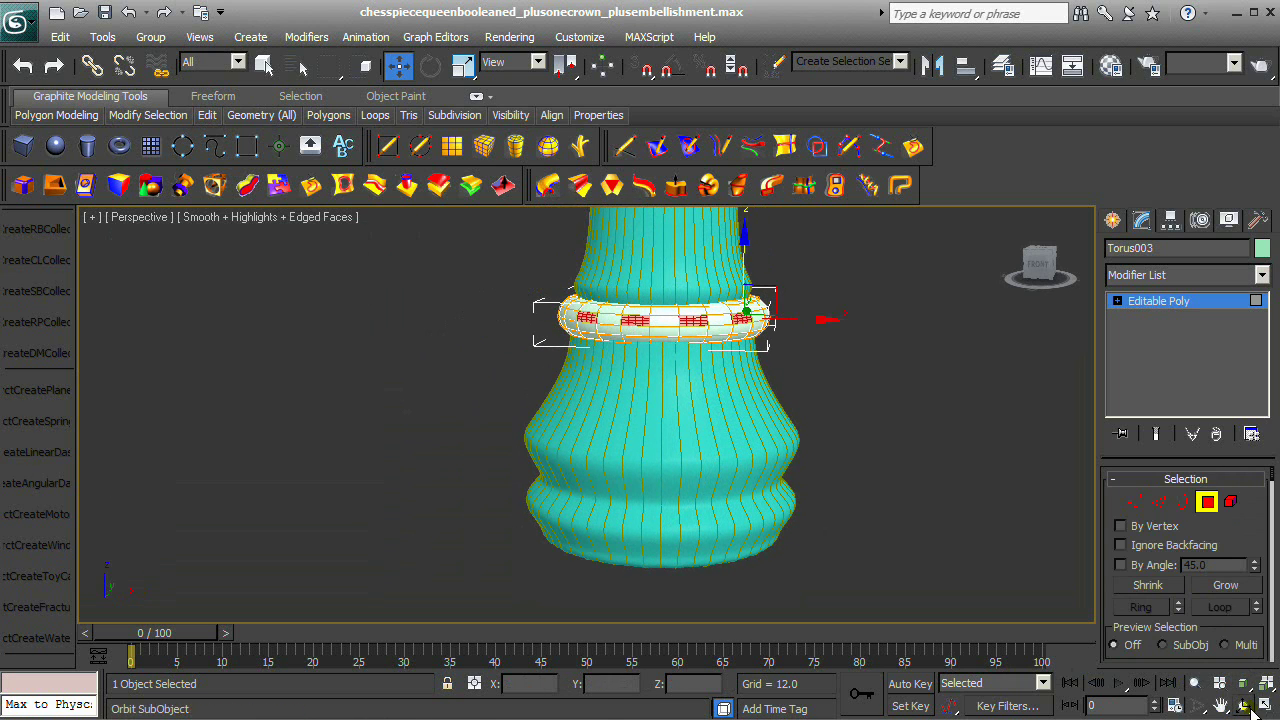
drag(657, 406, 535, 441)
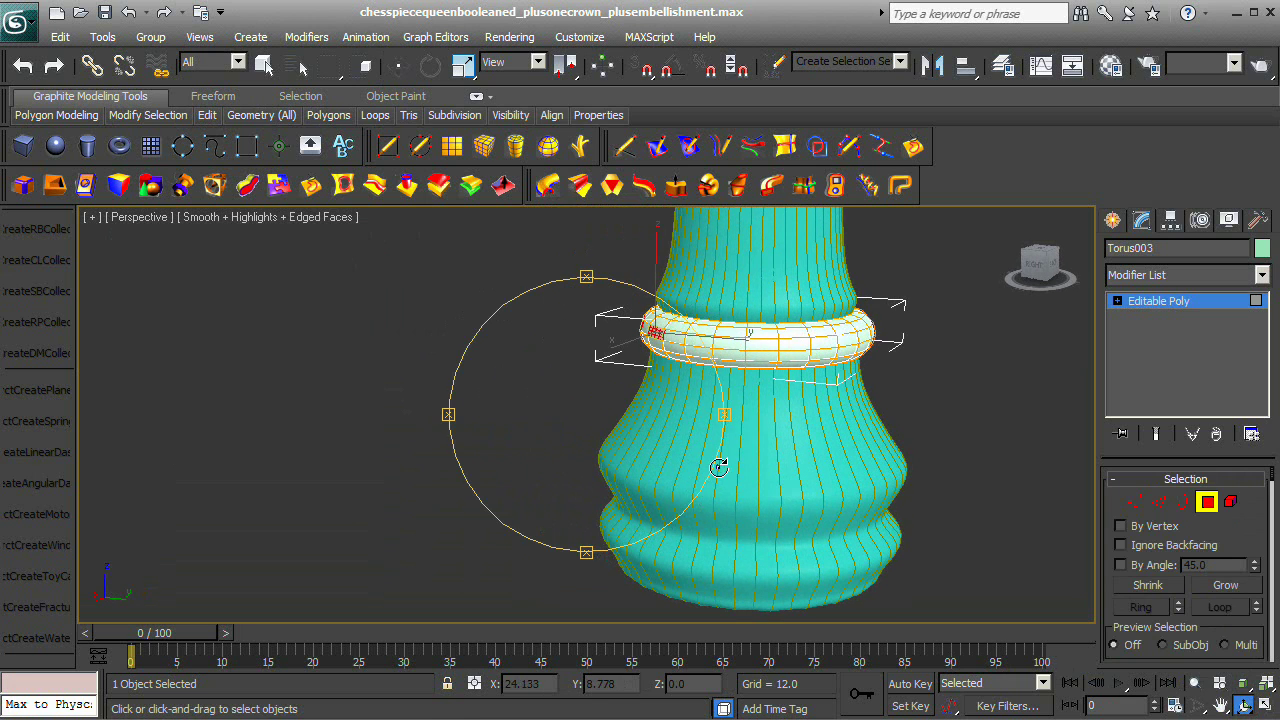
key(w)
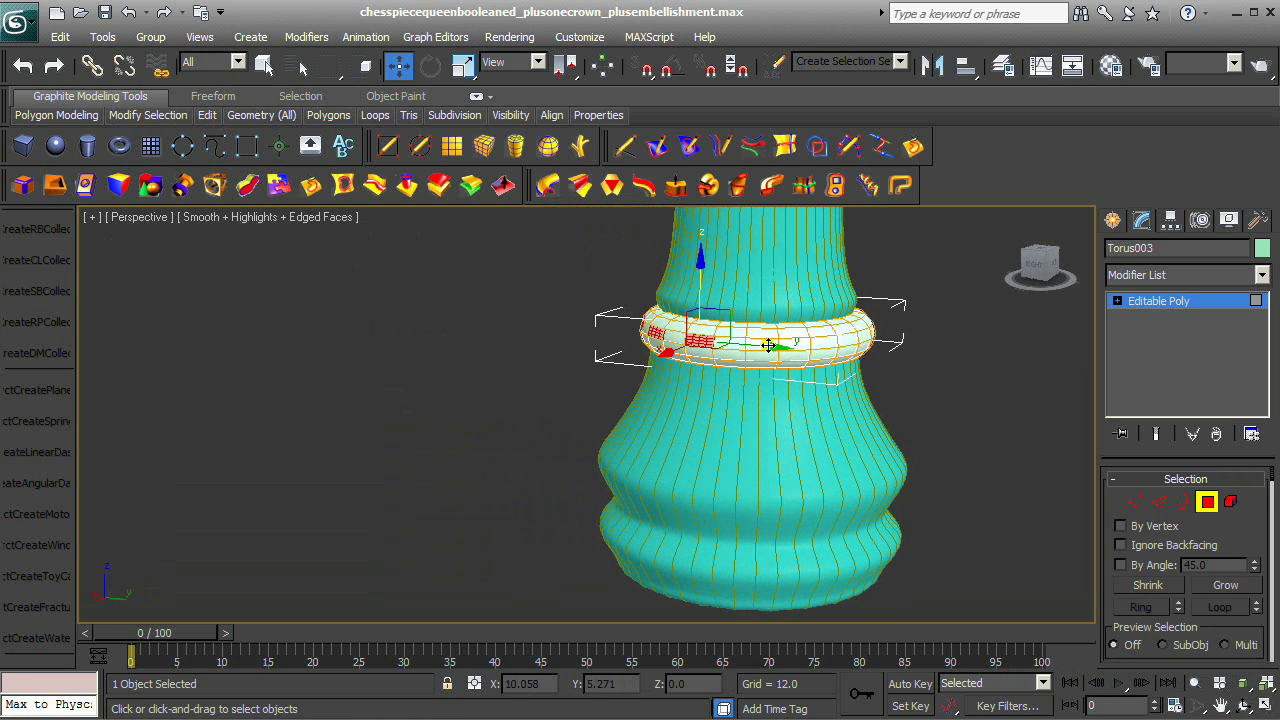
click(1246, 705)
drag(655, 460, 613, 494)
right_click(734, 513)
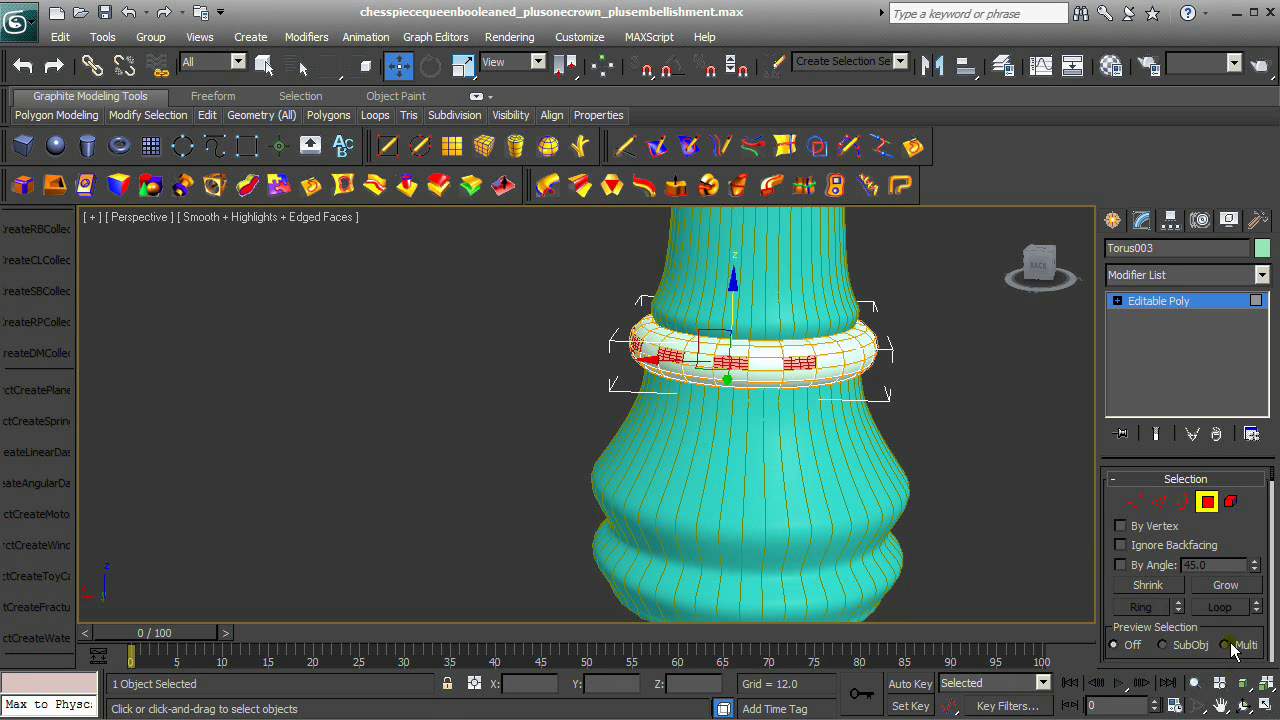
click(1240, 706)
drag(720, 403, 737, 457)
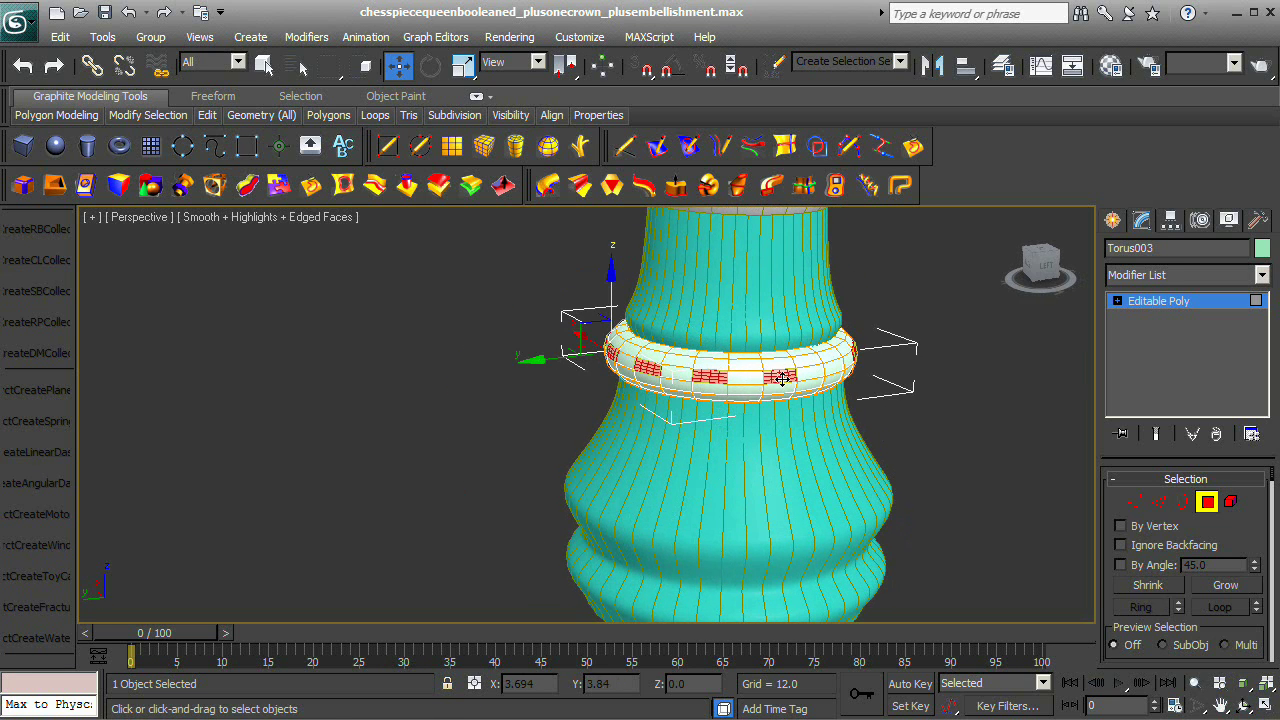
Bevel the selected polygons outward by a small height to form short knobs around the torus.
scroll(1224, 527, down, 5)
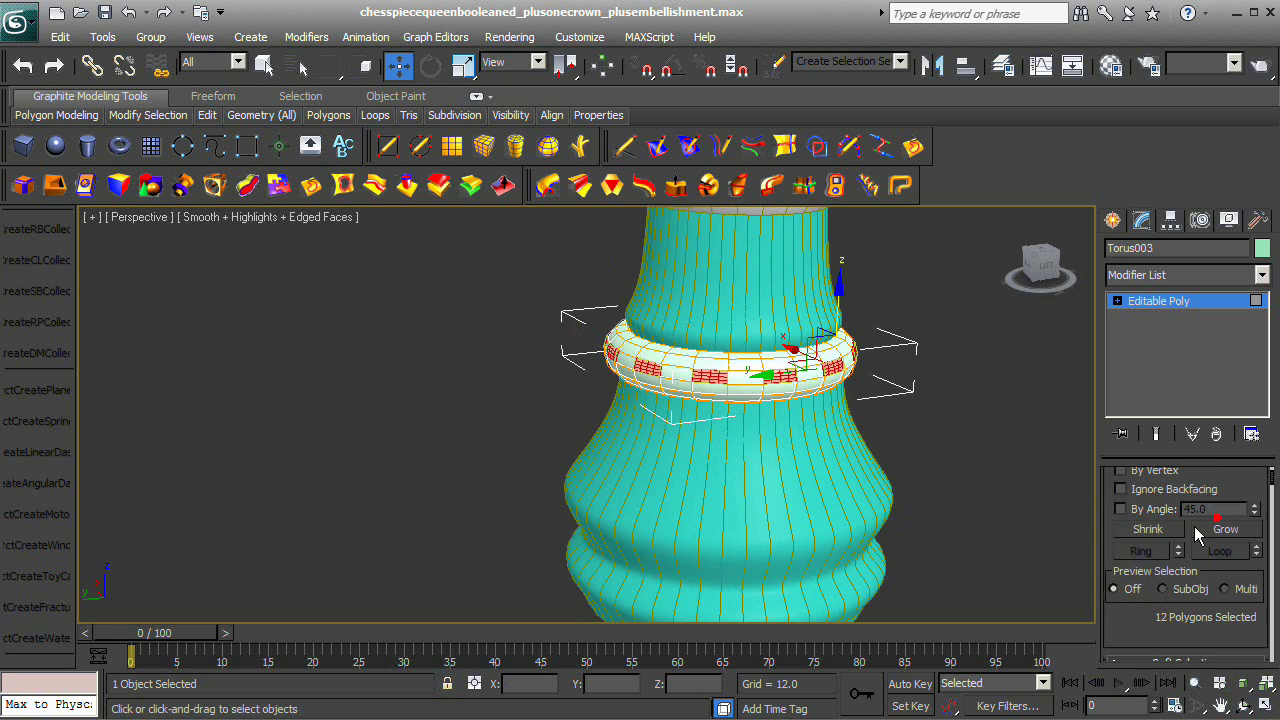
click(1175, 601)
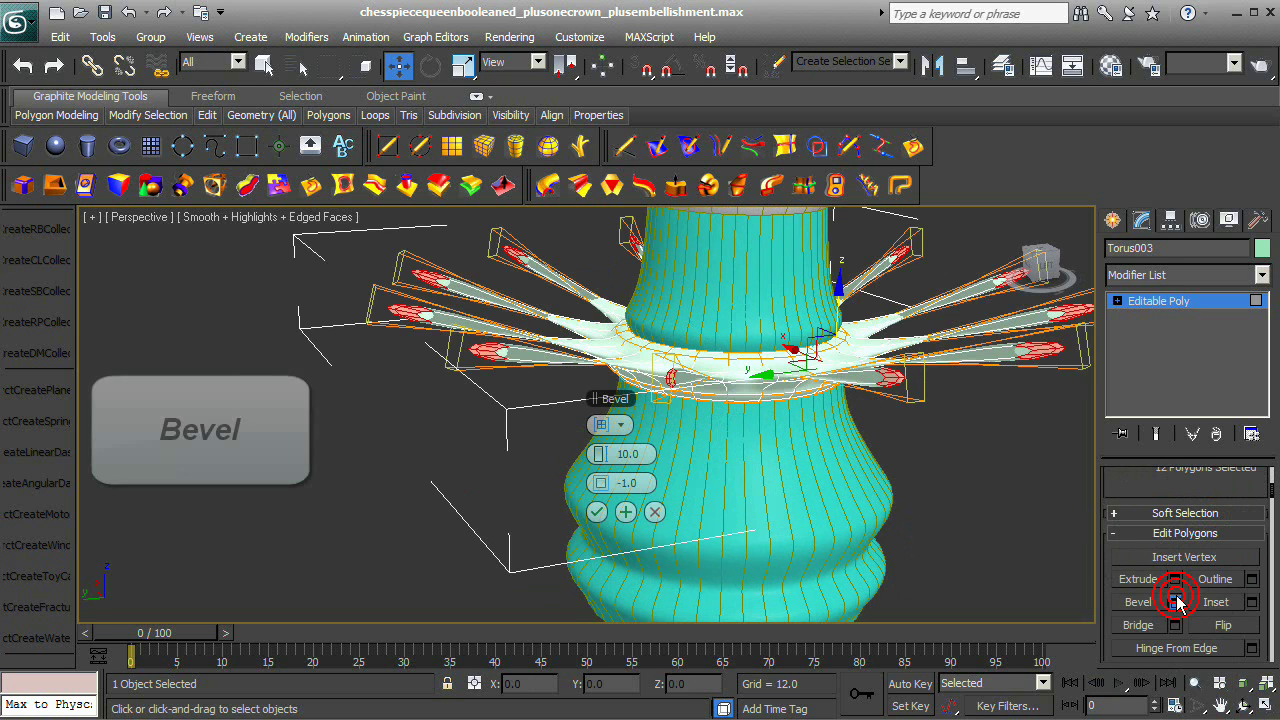
mouse_move(586, 454)
mouse_down()
mouse_move(540, 455)
mouse_move(595, 486)
mouse_move(594, 454)
mouse_up()
click(597, 512)
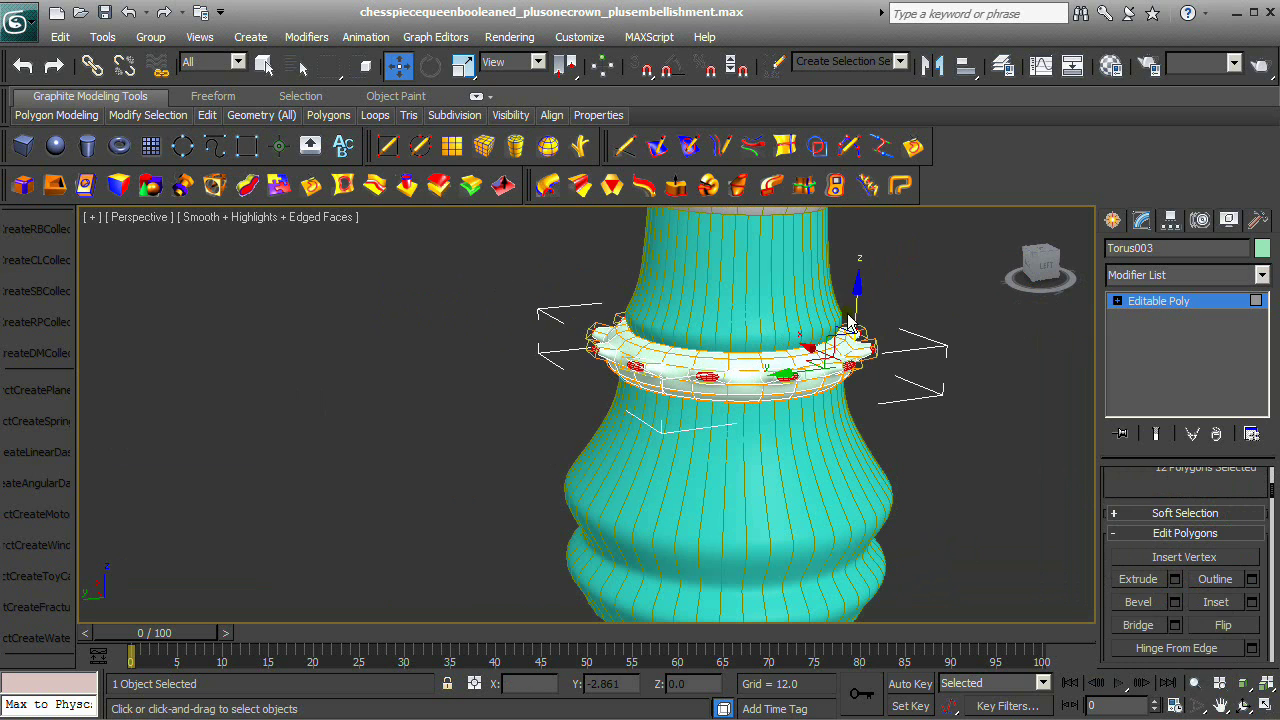
Apply the REMod modifier to the beveled torus, update it, and unlock the NURBS conversion for 2 credits.
click(1262, 275)
drag(1260, 326, 1254, 716)
click(1162, 361)
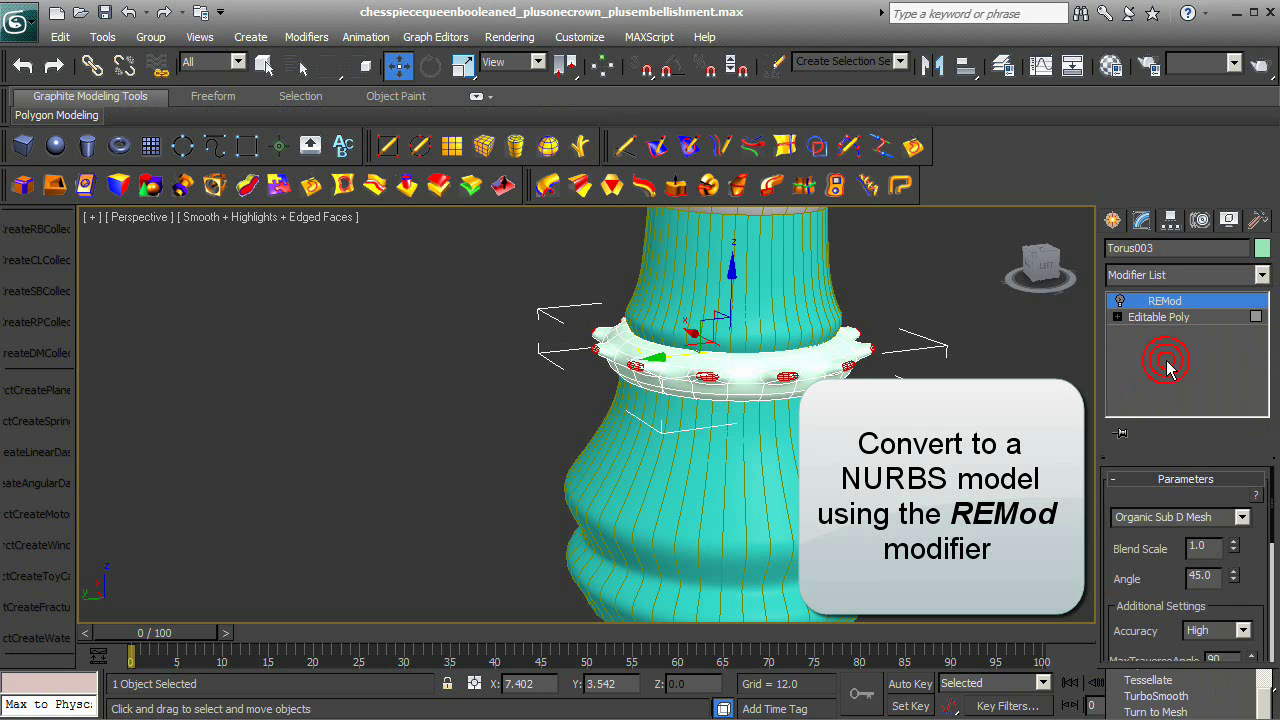
scroll(1190, 560, down, 5)
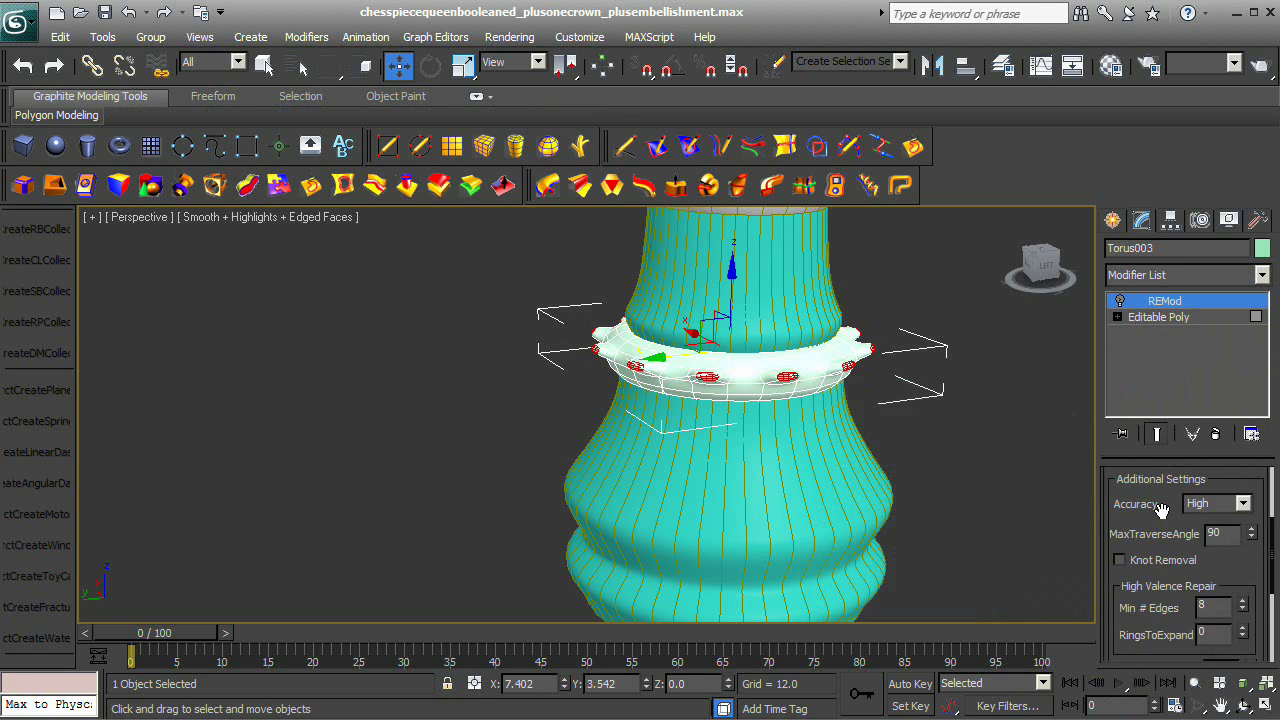
click(1221, 636)
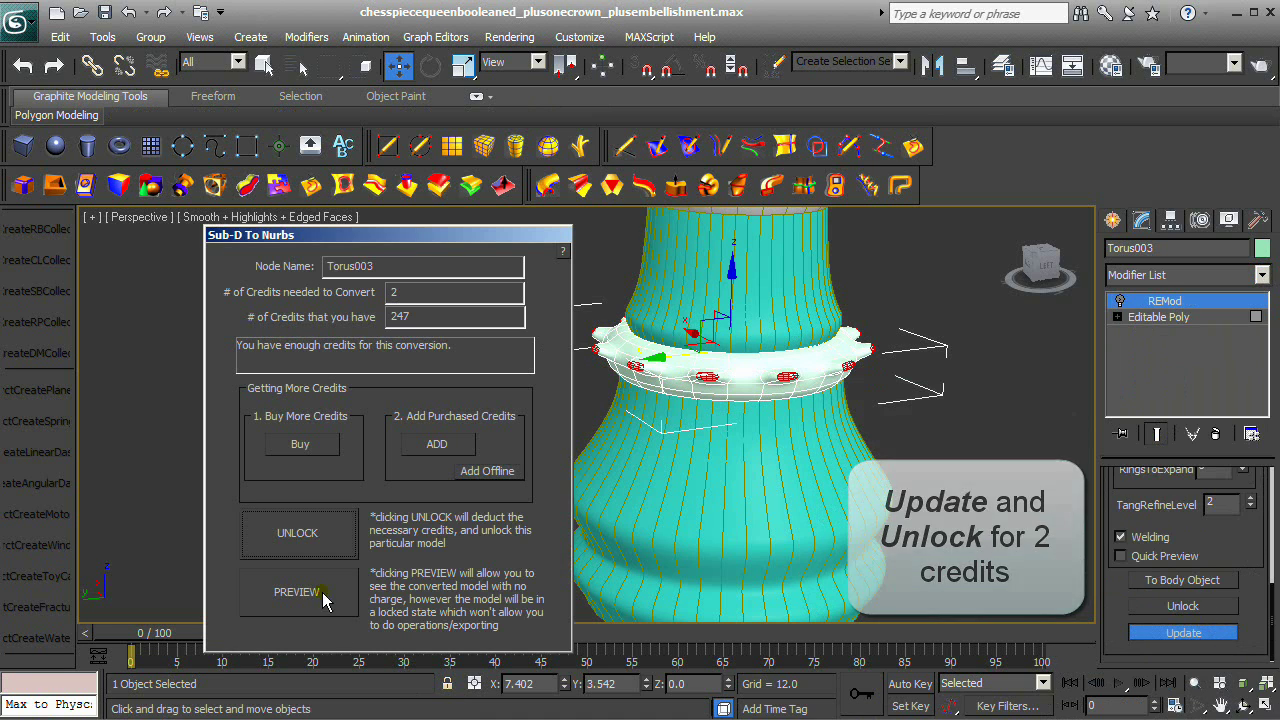
click(245, 531)
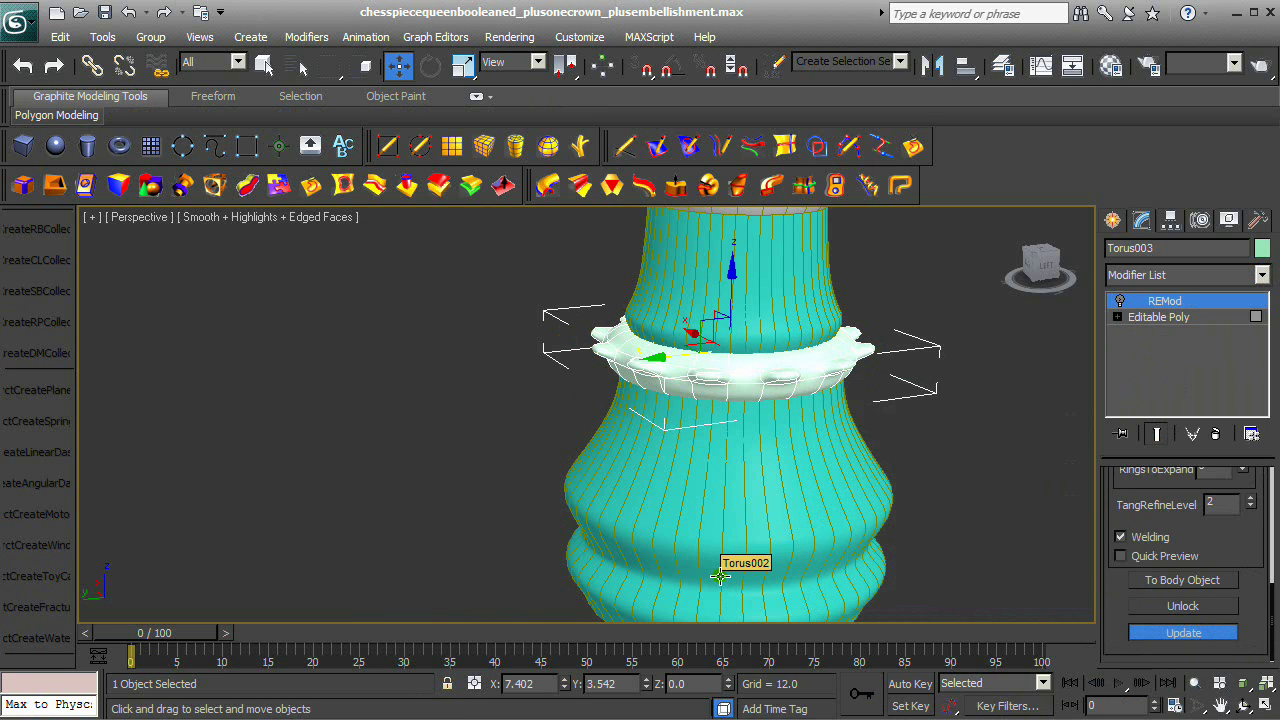
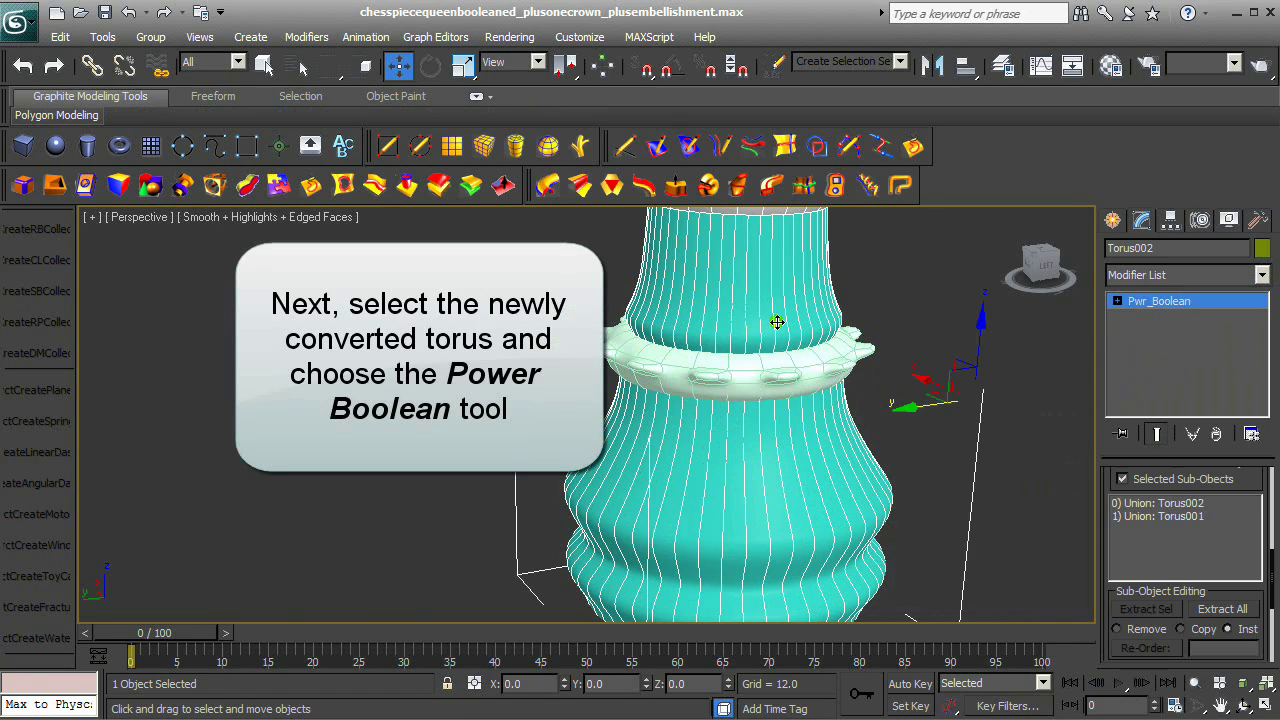
Unite the knobbed torus with the queen's body using Power Boolean, with the operation set to Union.
click(793, 358)
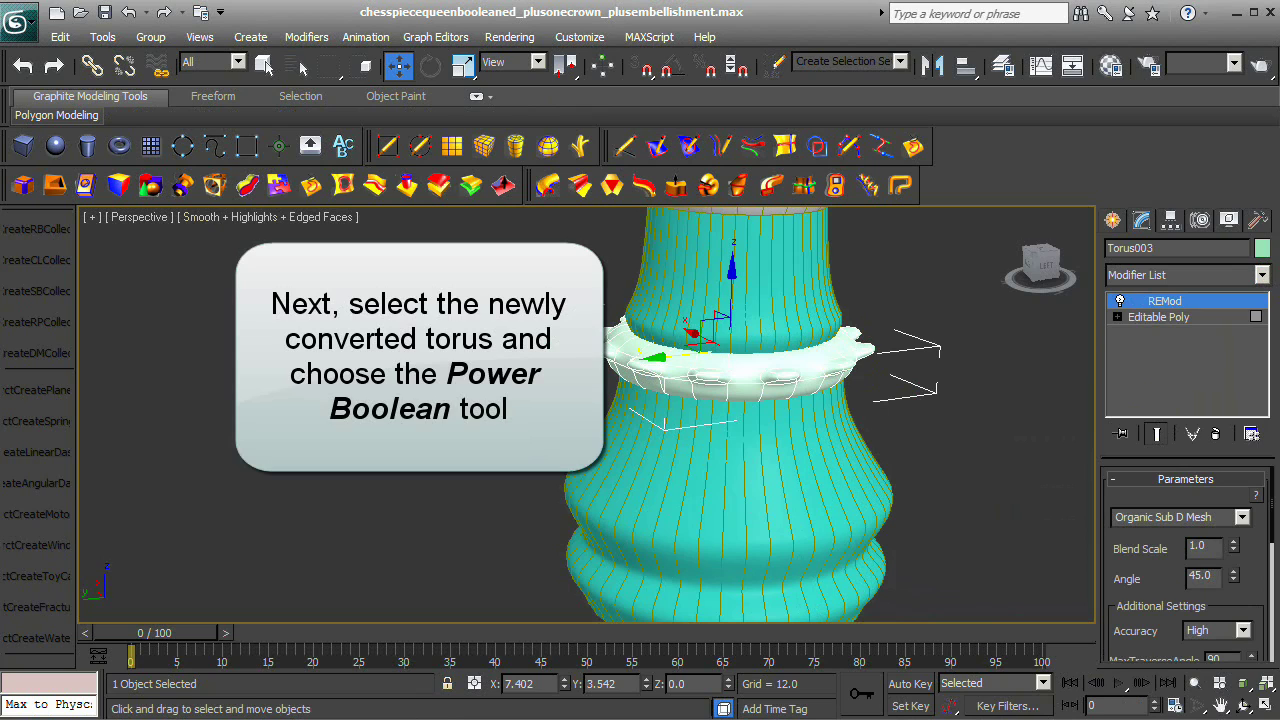
click(212, 186)
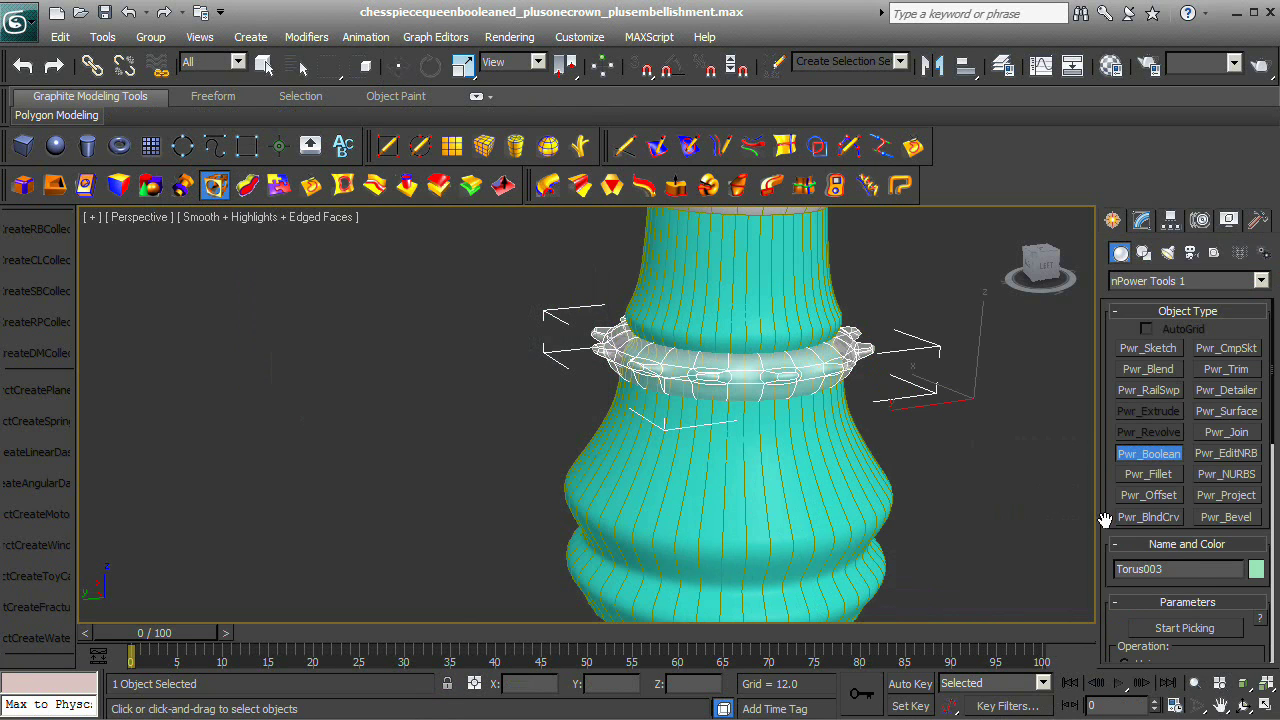
drag(1122, 627, 1083, 471)
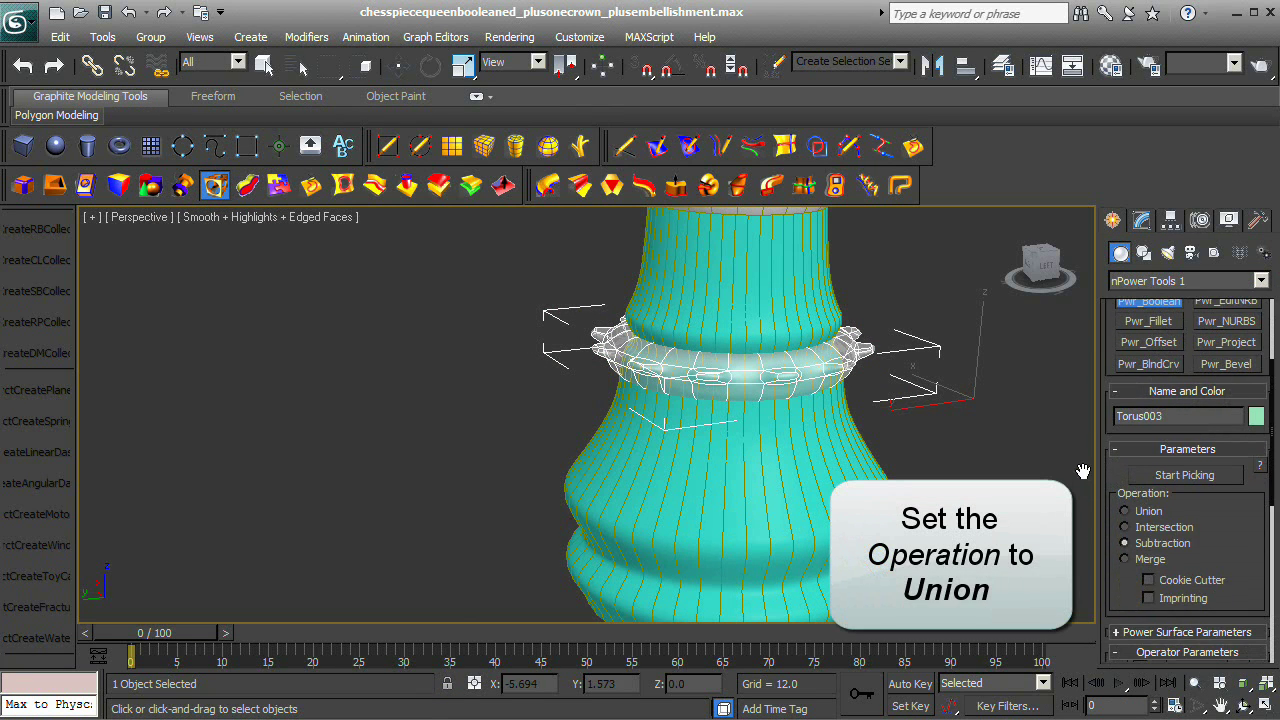
click(1166, 476)
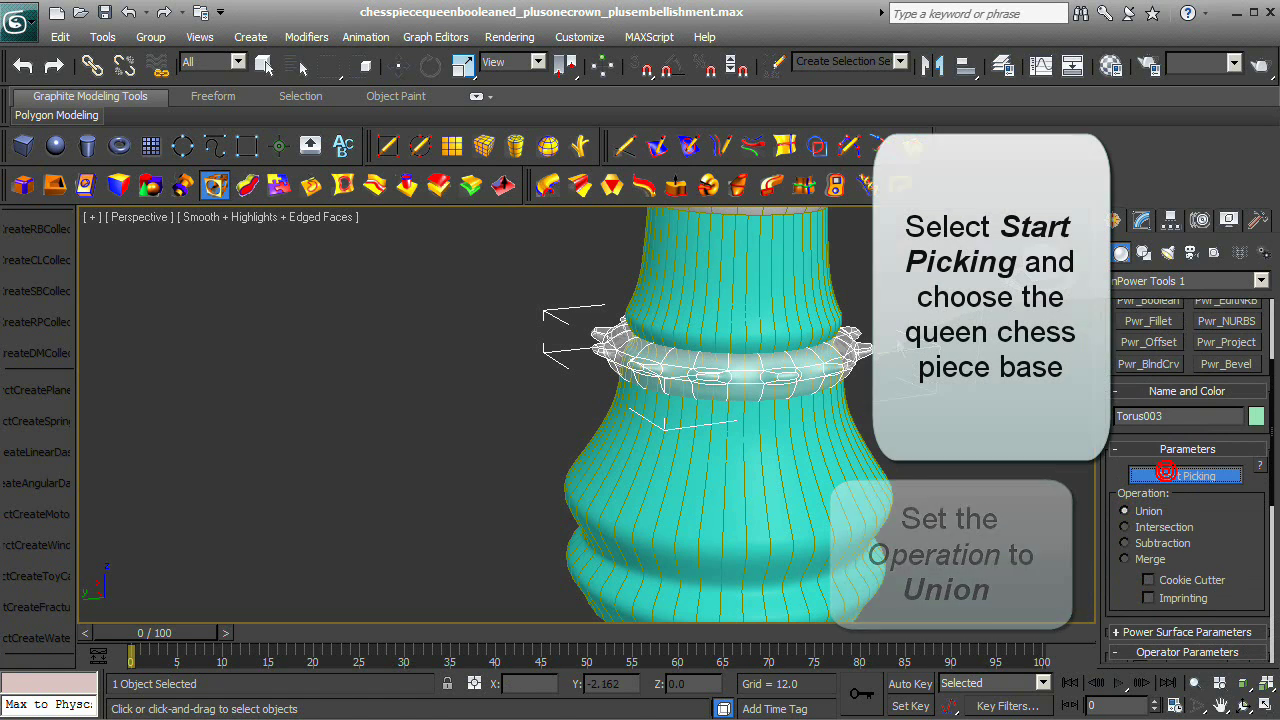
click(798, 300)
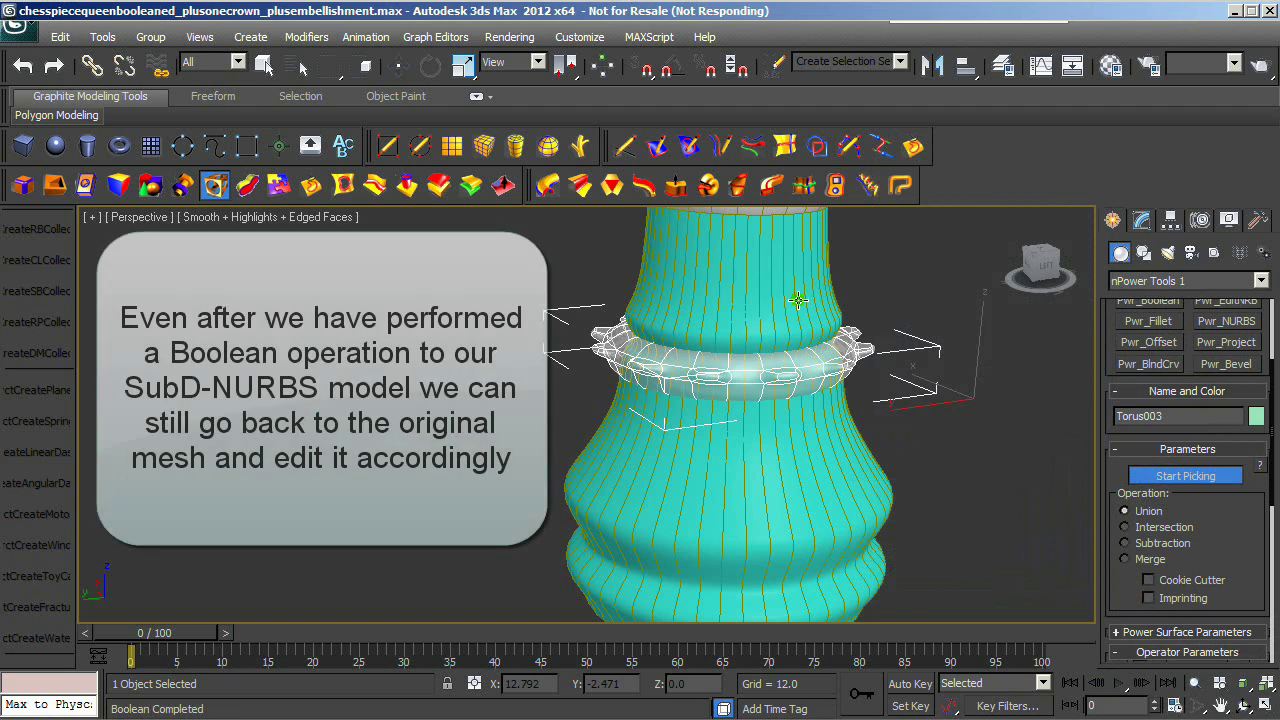
Shift the 12 knob polygons slightly downward in the union torus's original Editable Poly mesh, update the REMod conversion, and deselect the model.
click(1137, 222)
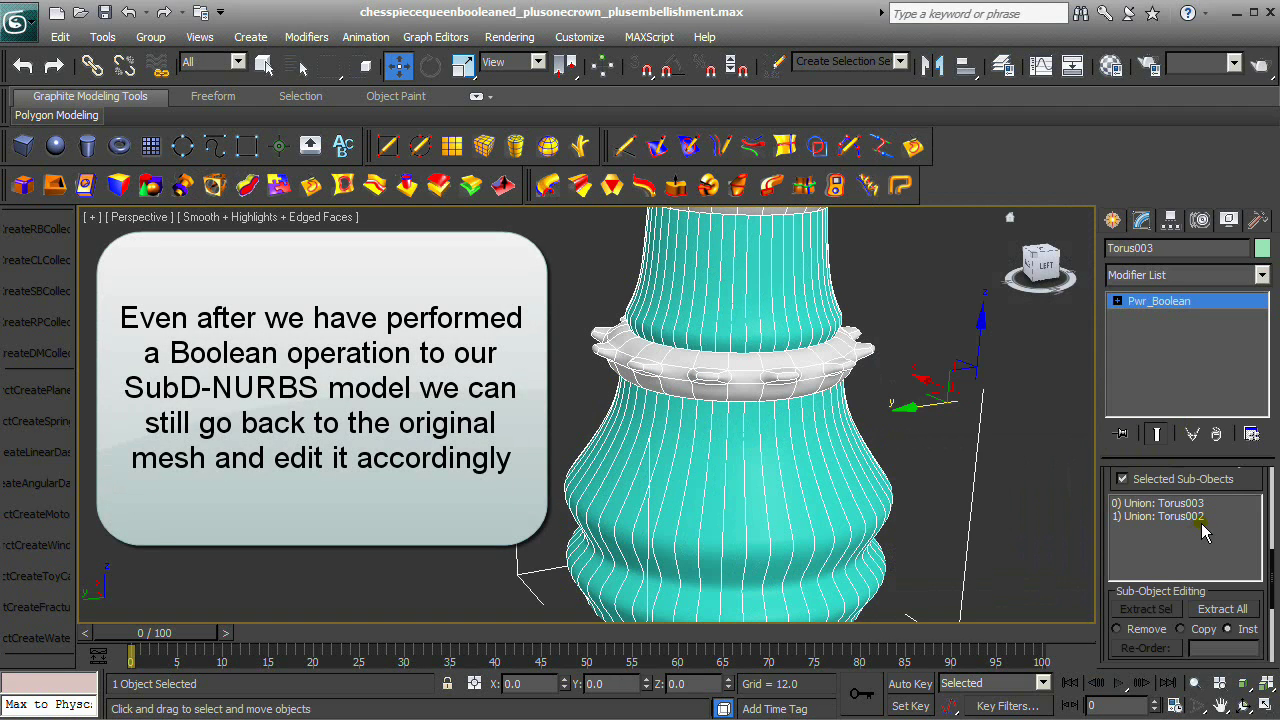
click(1207, 503)
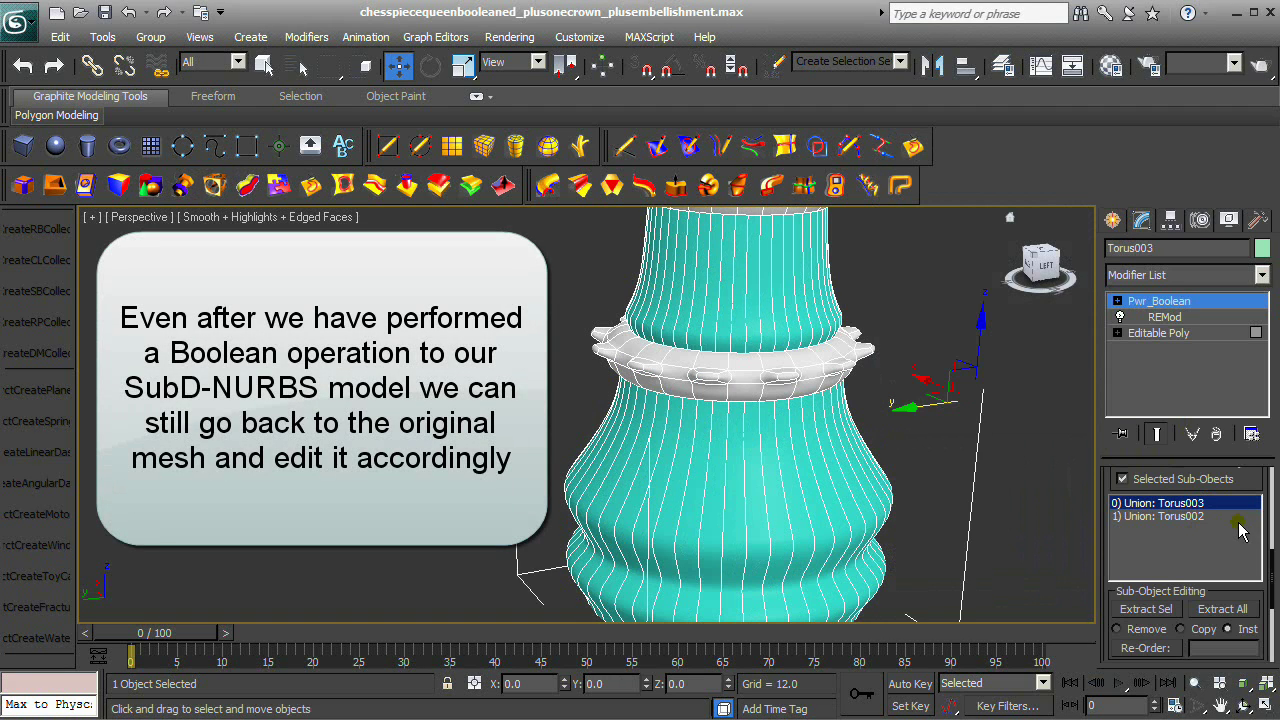
click(1166, 336)
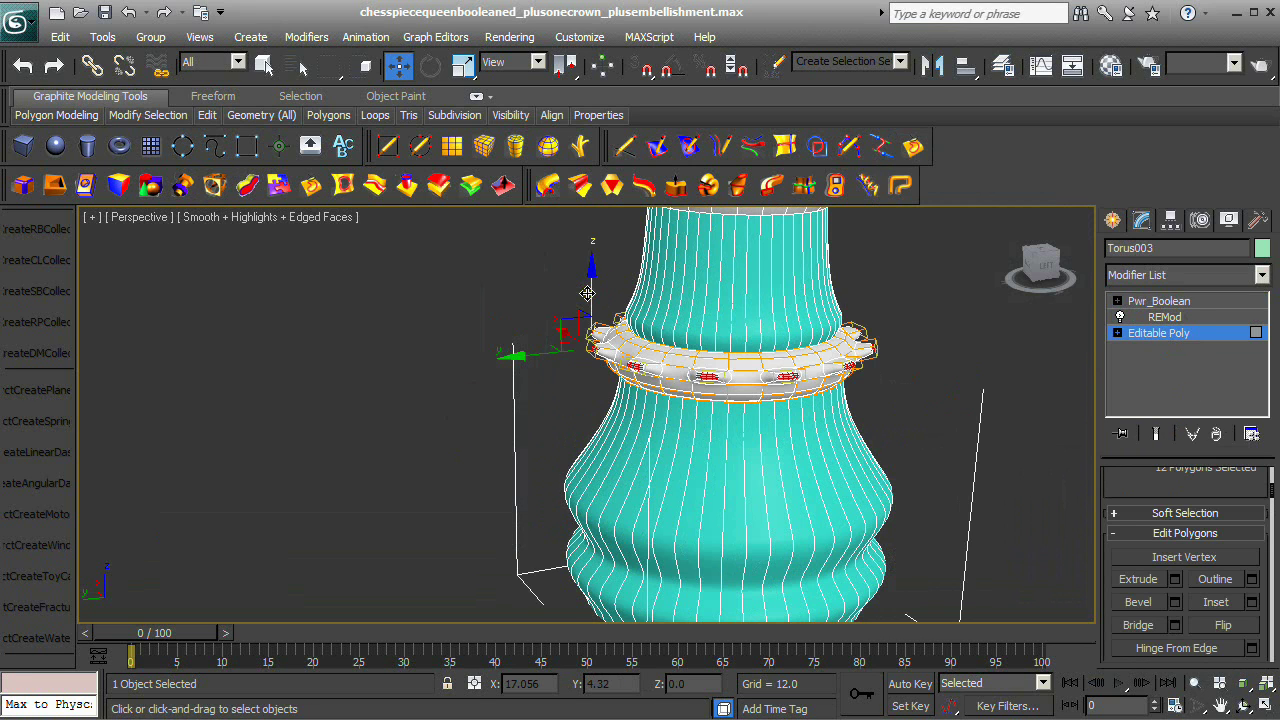
drag(587, 293, 590, 297)
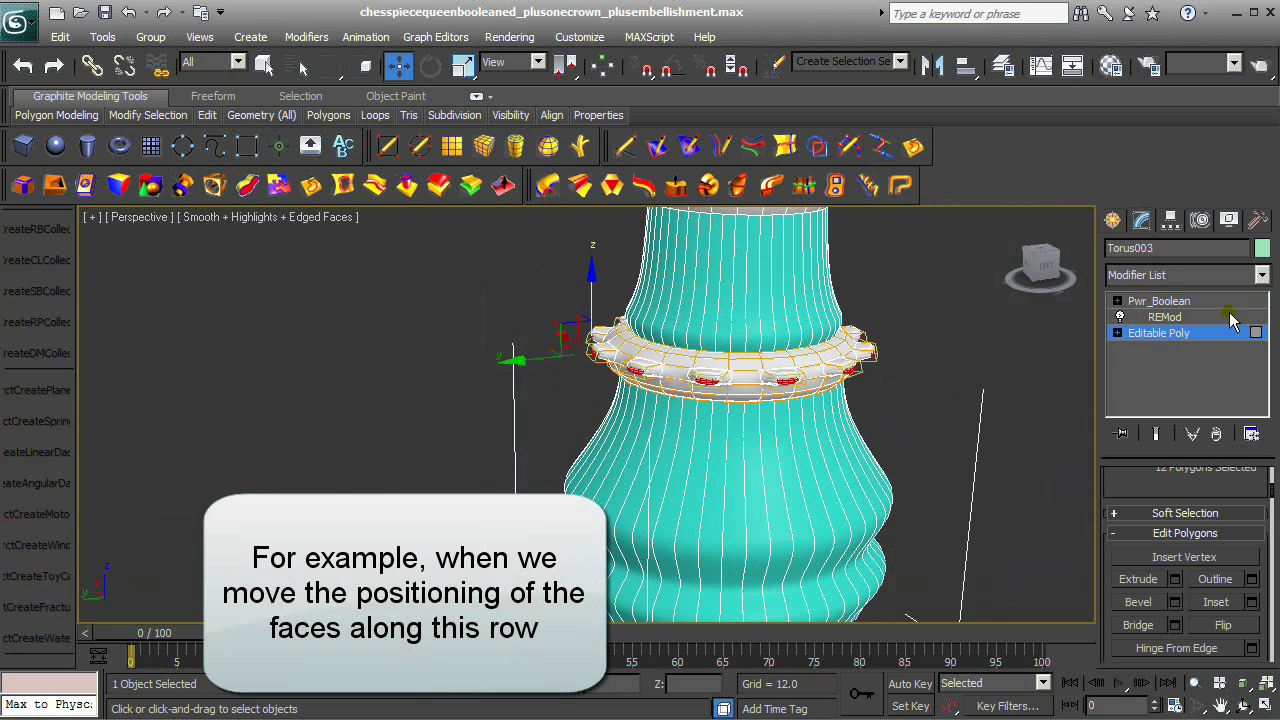
click(1229, 316)
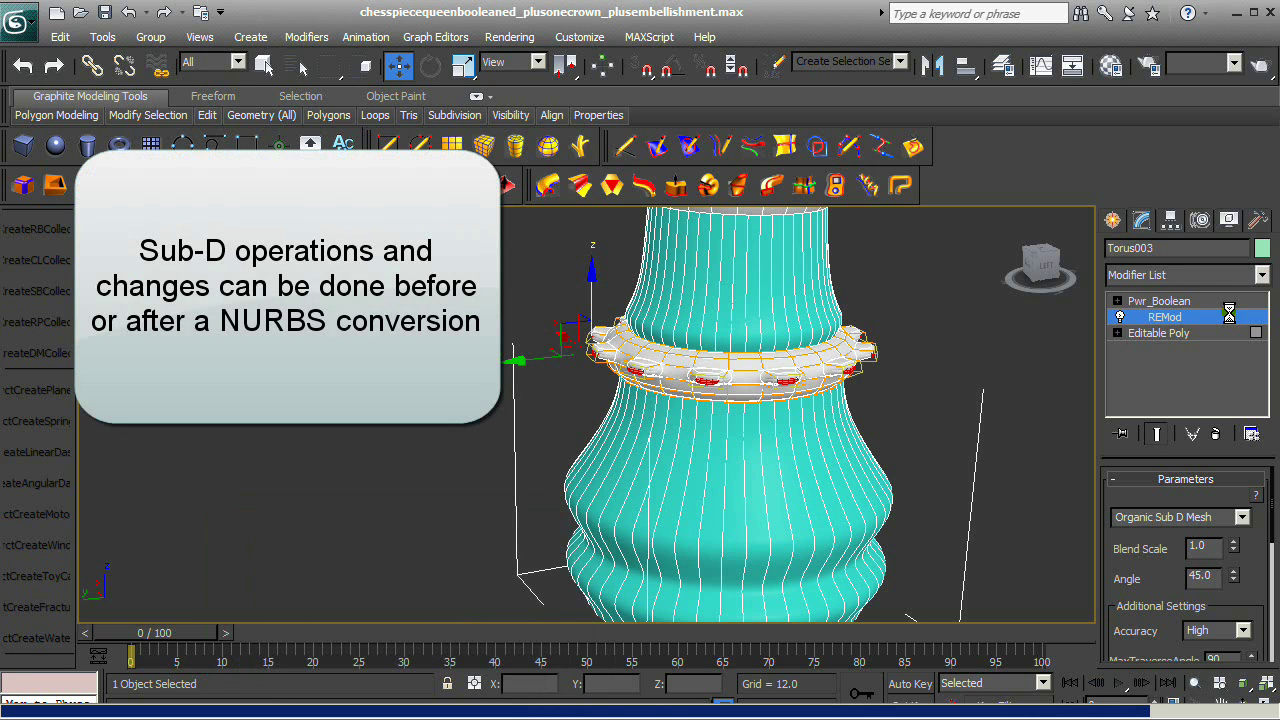
click(1114, 221)
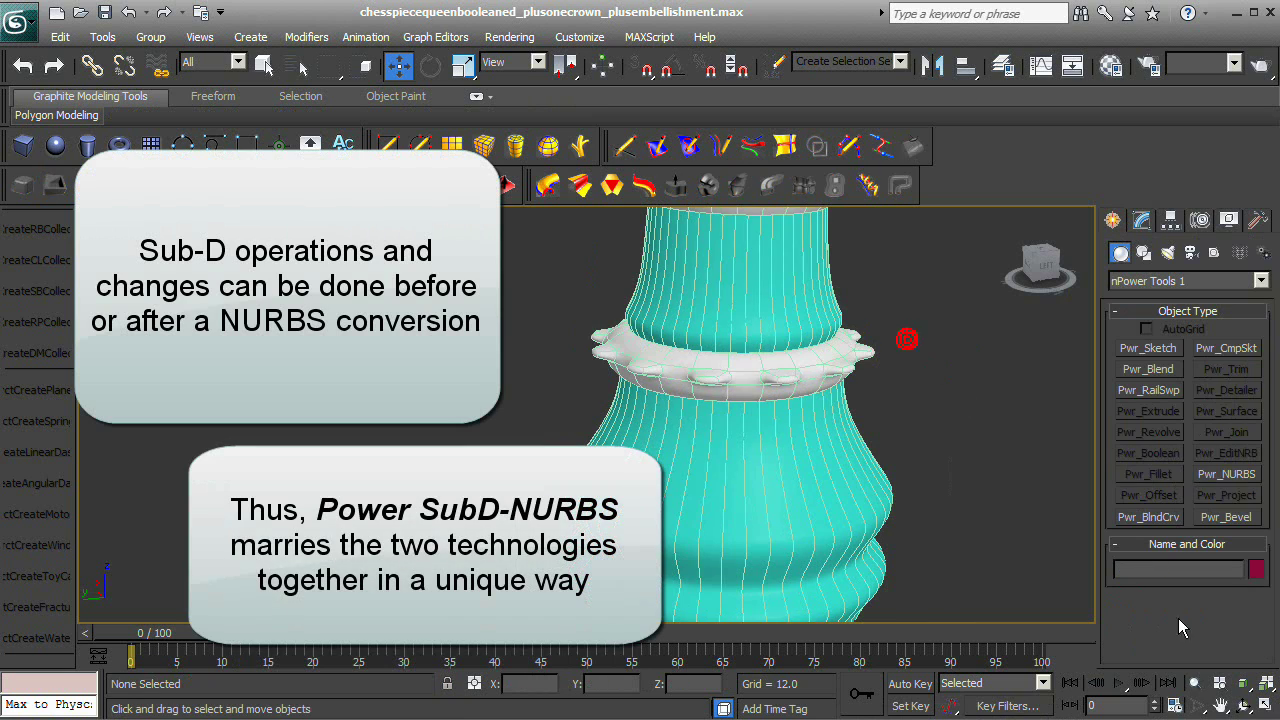
Save the scene under the new name chesspiecequeenbooleaned_plusonecrown_plusembellishments.
click(1196, 683)
drag(935, 440, 990, 600)
click(16, 20)
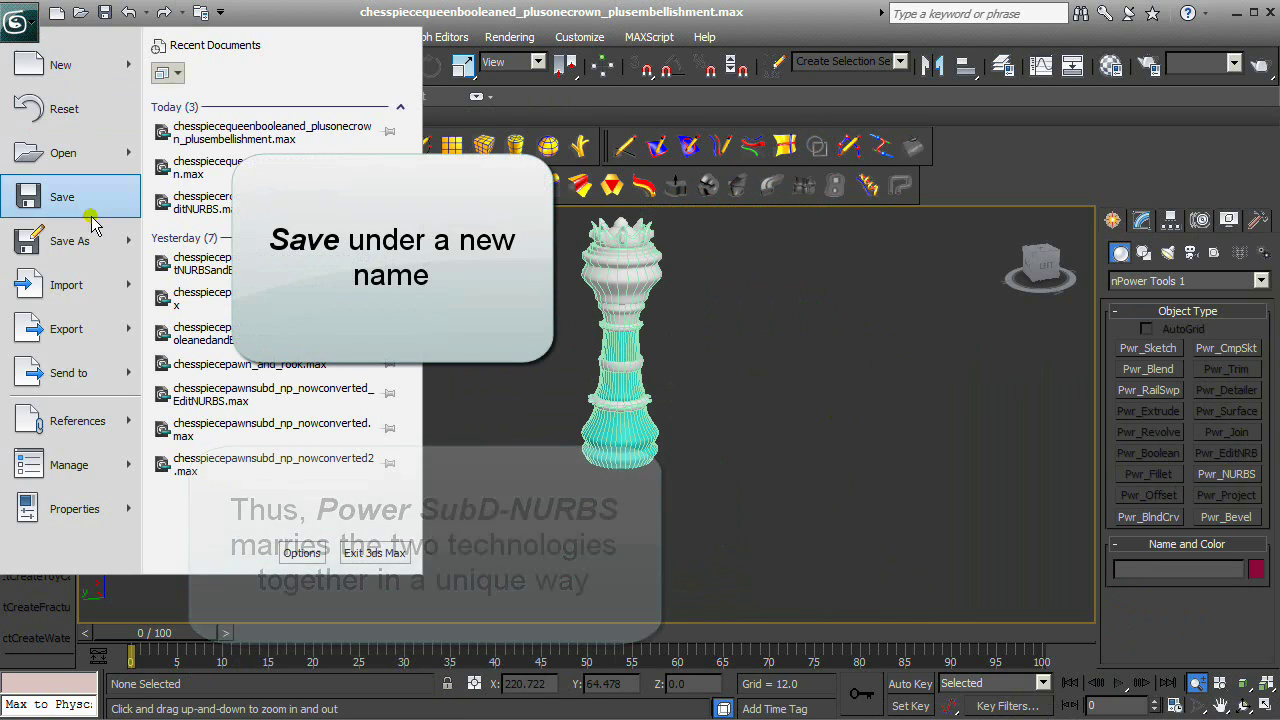
click(86, 241)
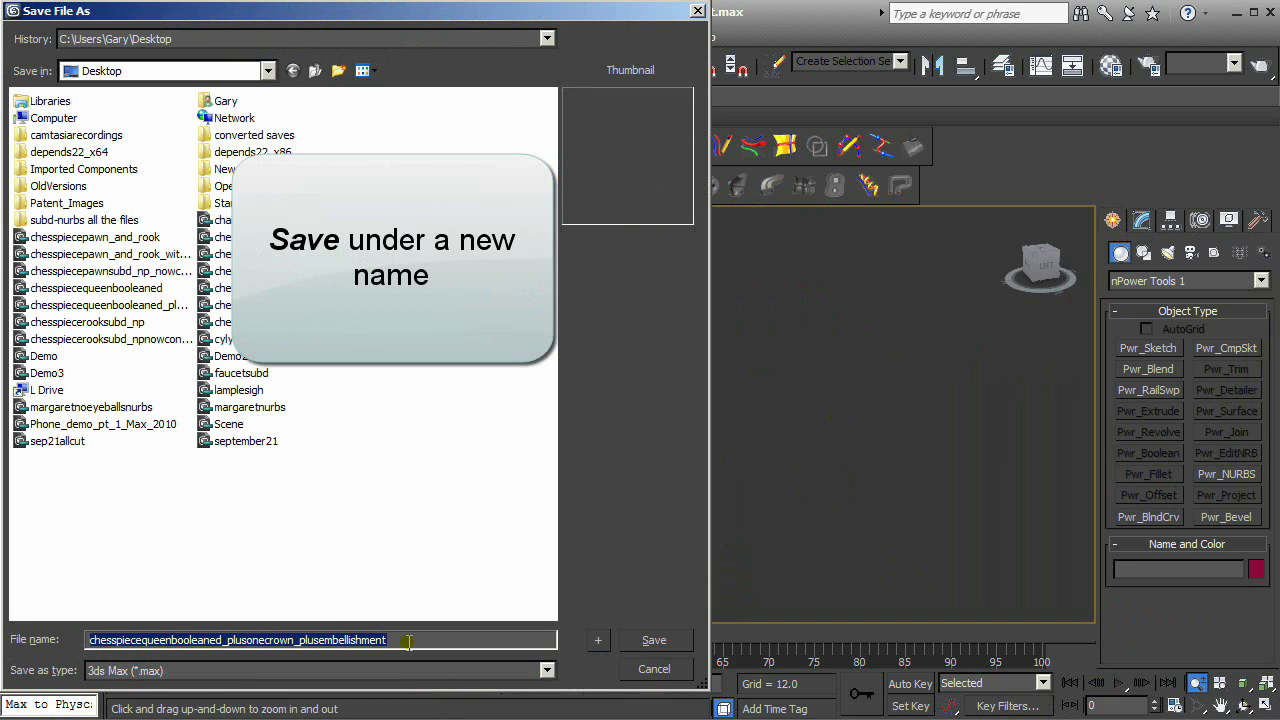
click(408, 641)
text(s)
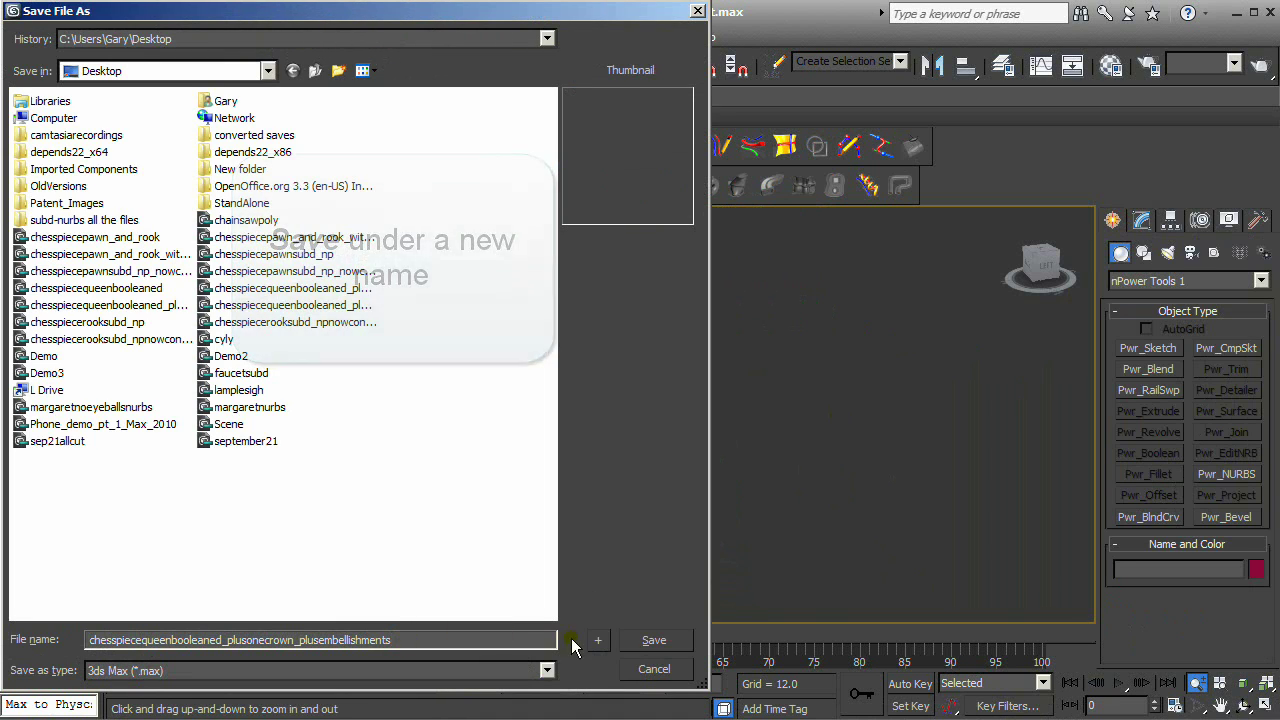
click(634, 647)
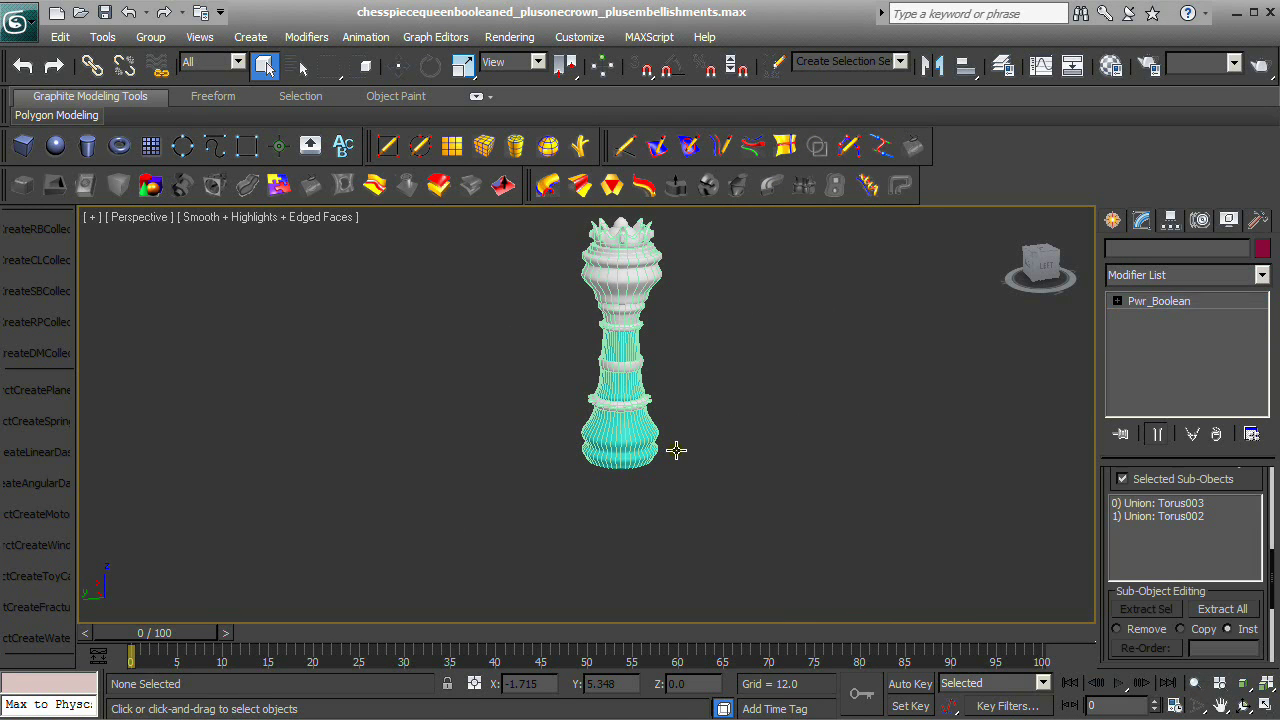
Apply Power Fillet to the queen and activate Edge Selection Mode.
click(665, 448)
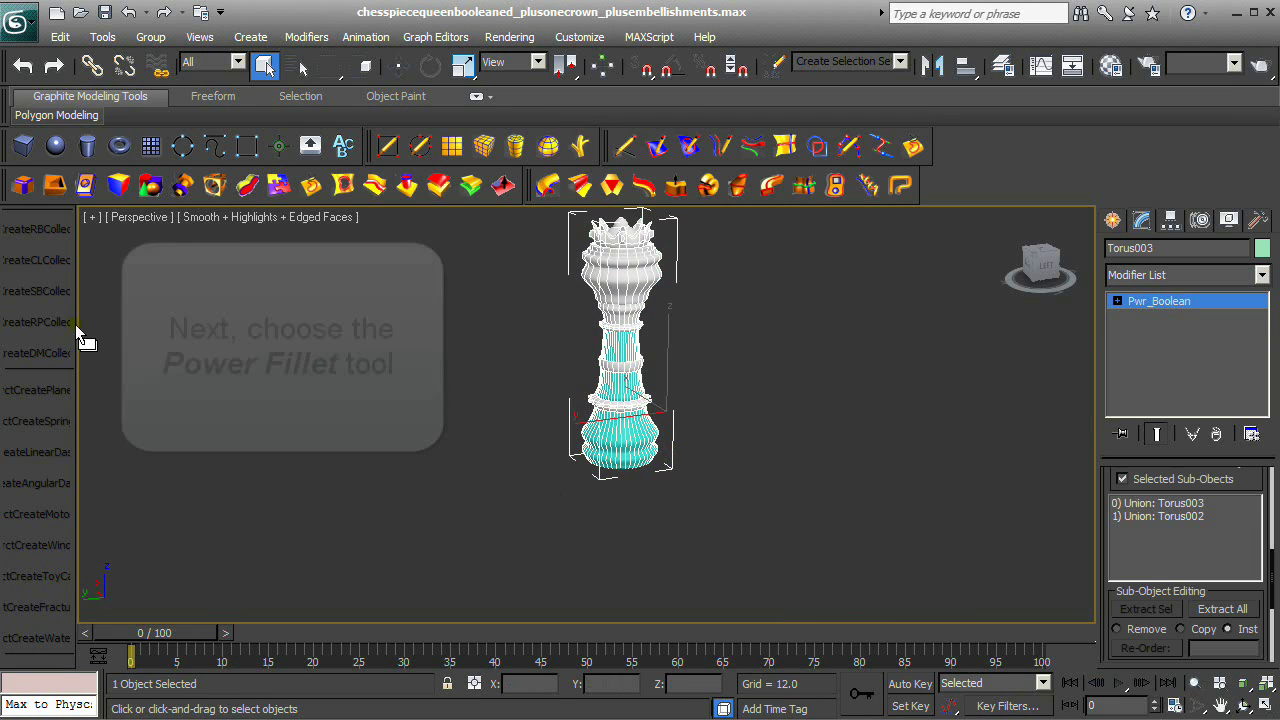
click(23, 184)
click(1148, 474)
scroll(1218, 585, up, 3)
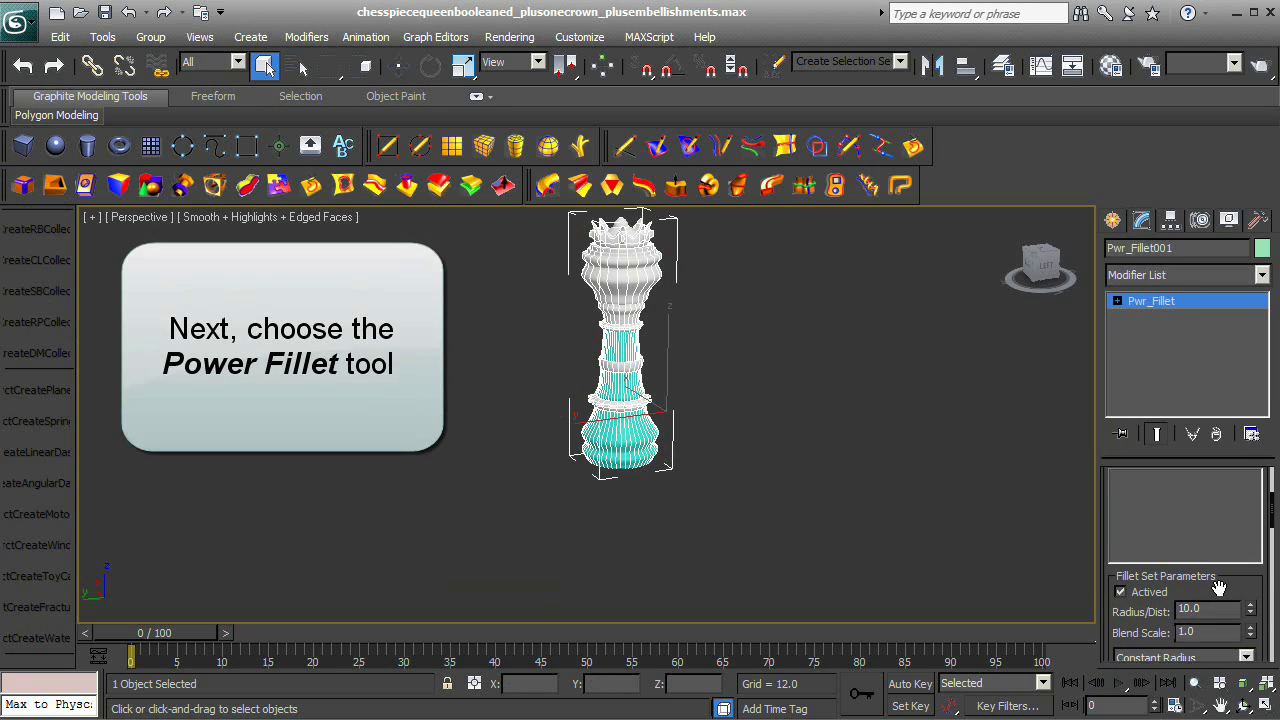
click(1190, 503)
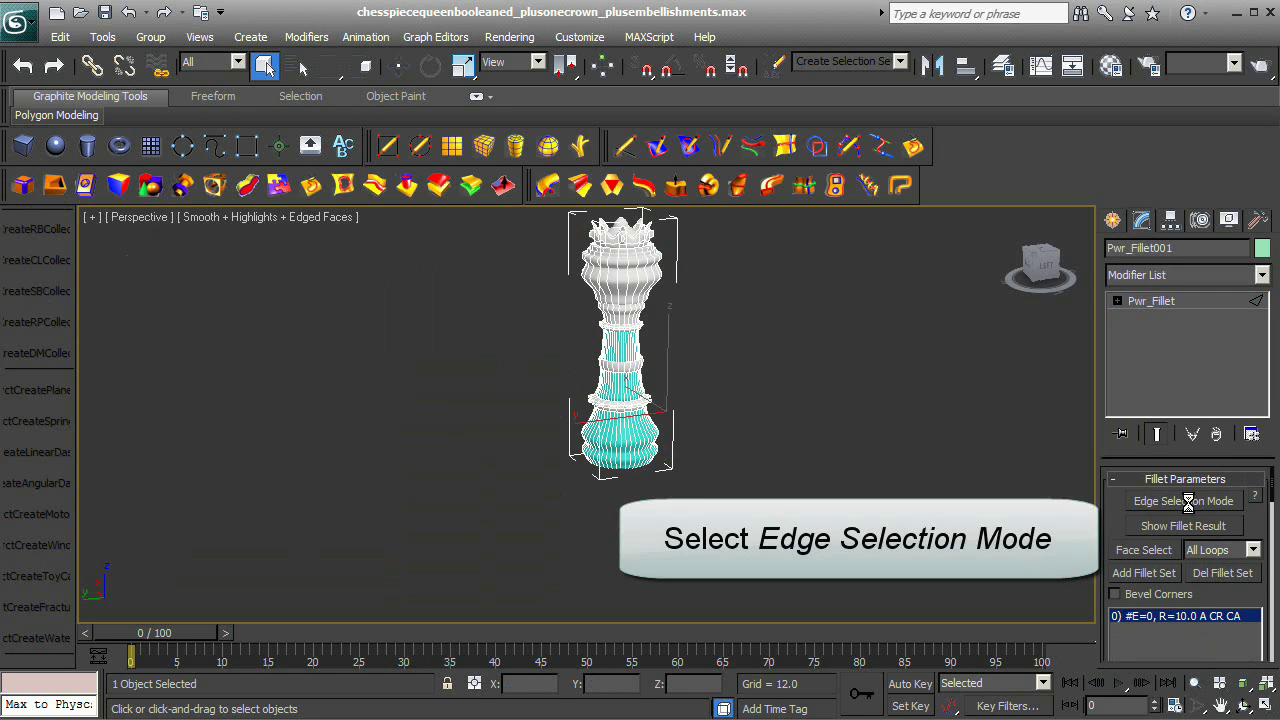
Fillet the edge loop where the plain middle ring meets the body above it with a small radius, and show the fillet result.
click(1196, 683)
drag(725, 439, 733, 348)
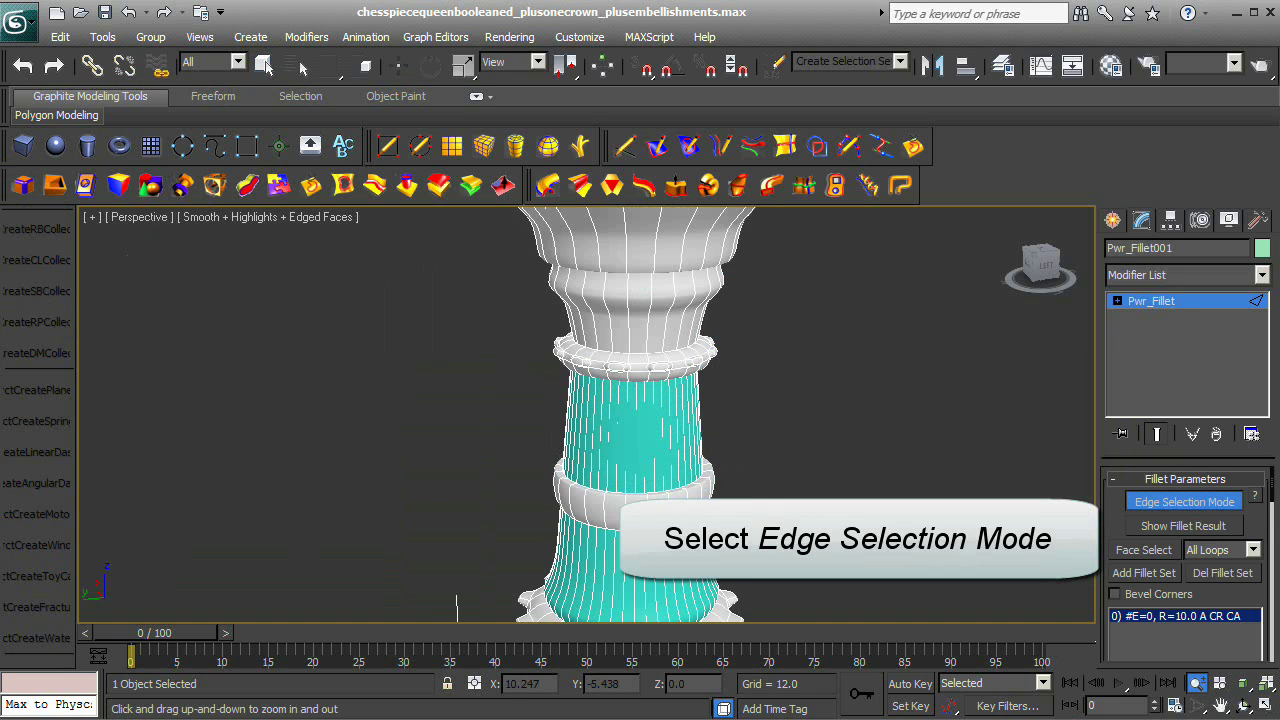
drag(733, 560, 733, 510)
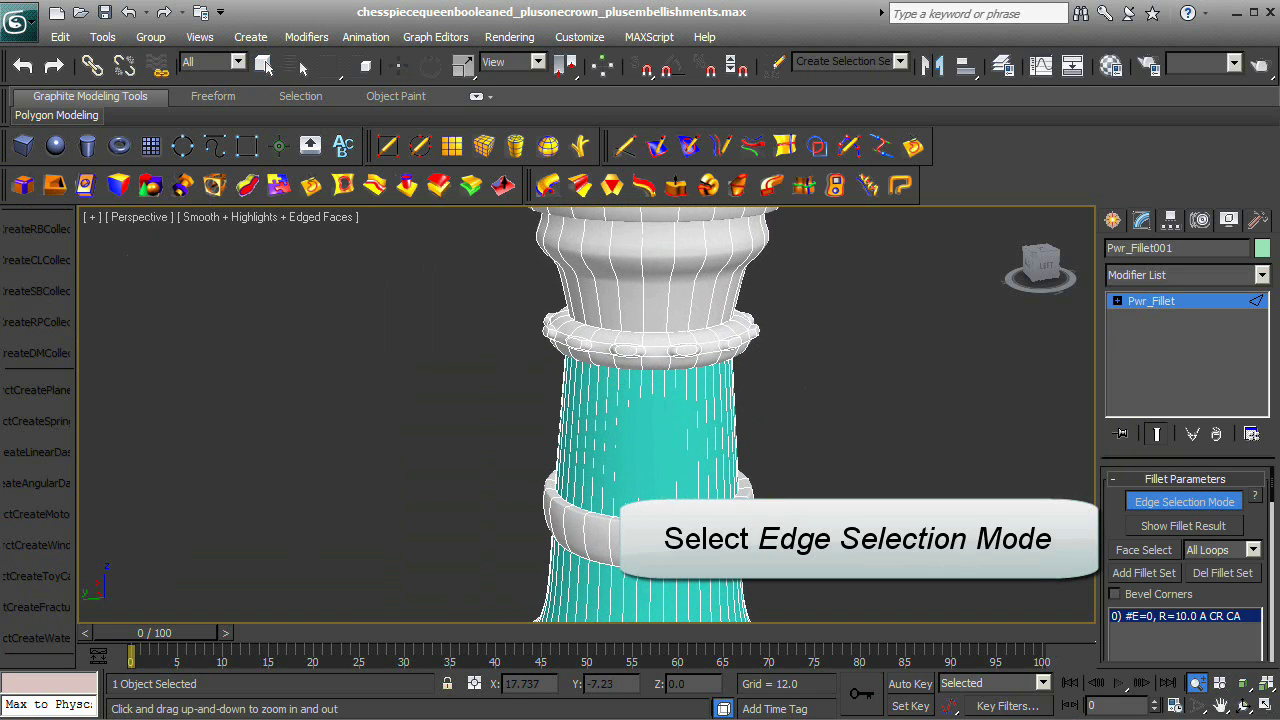
right_click(733, 510)
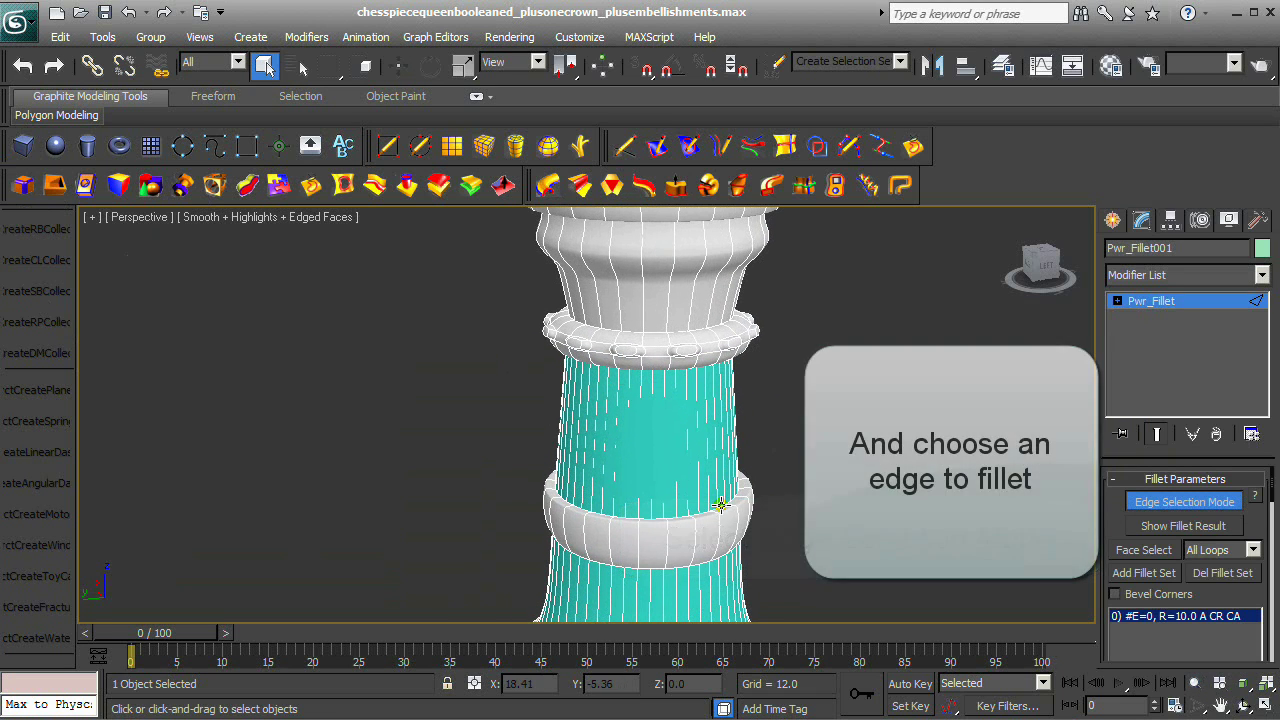
click(721, 505)
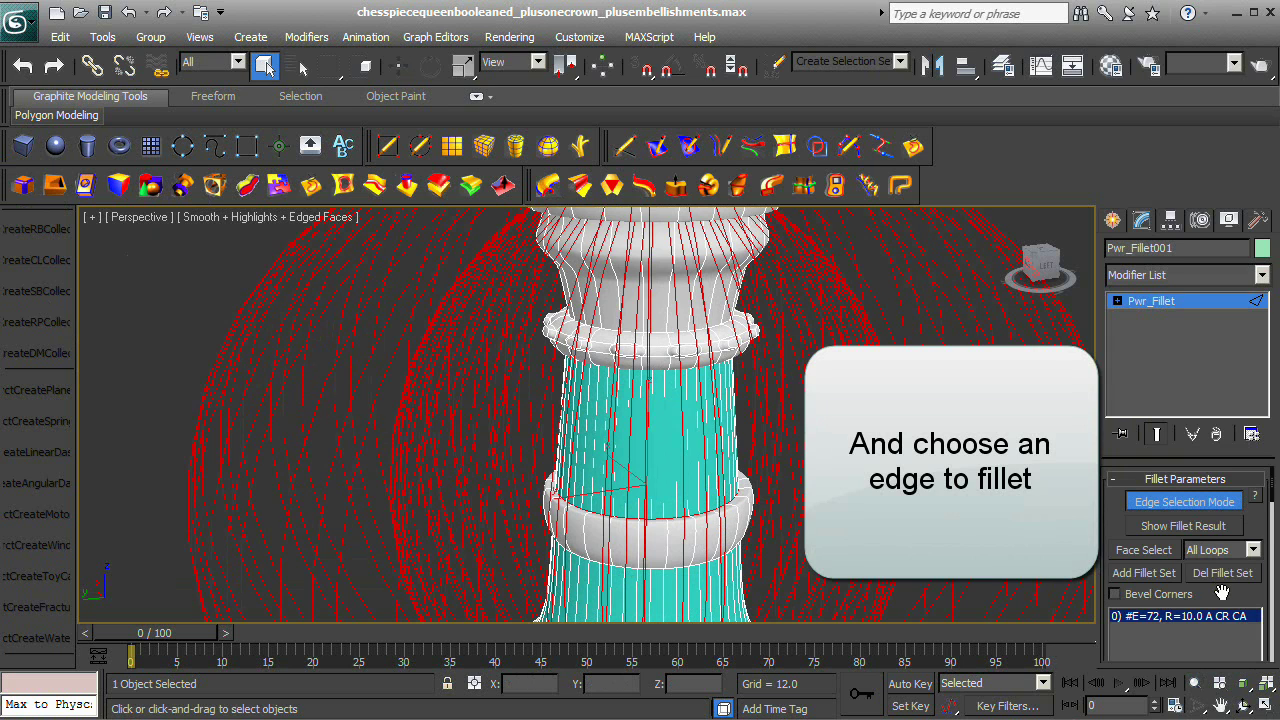
drag(1222, 593, 1205, 550)
drag(1242, 639, 1262, 708)
drag(1238, 566, 1250, 636)
click(1150, 526)
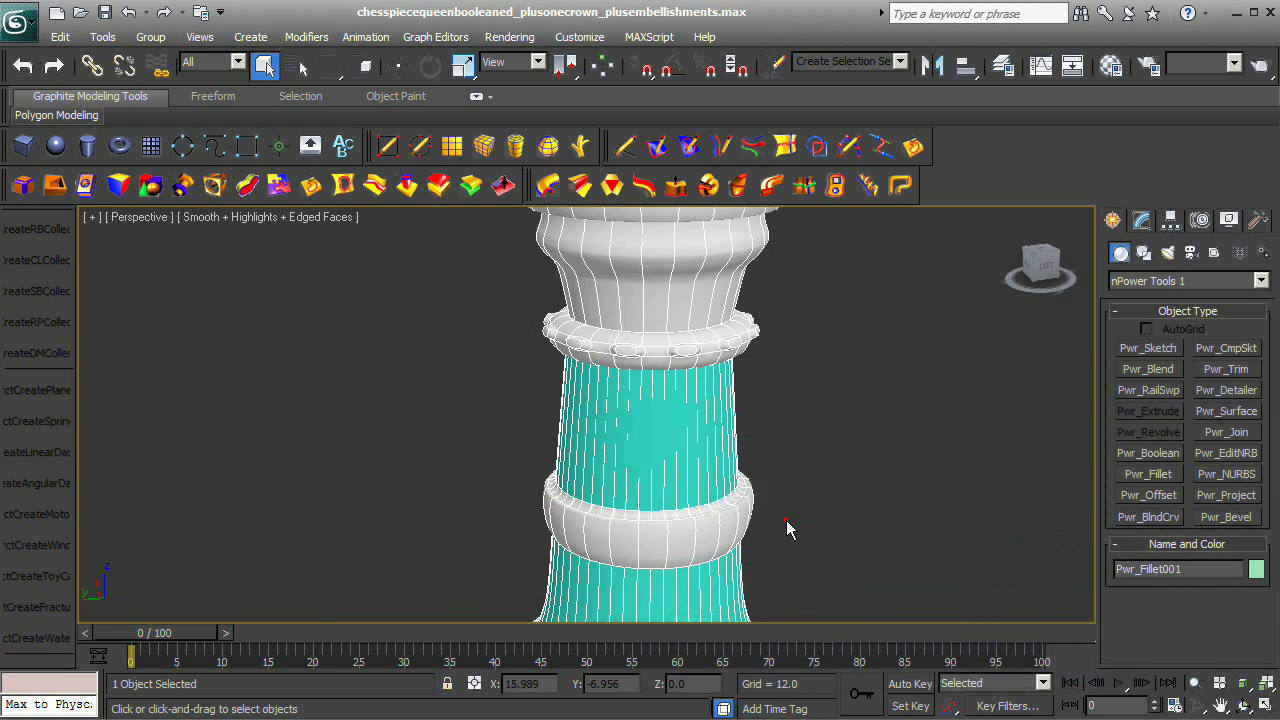
Apply Power EditNURBS to the filleted queen.
click(786, 520)
click(576, 483)
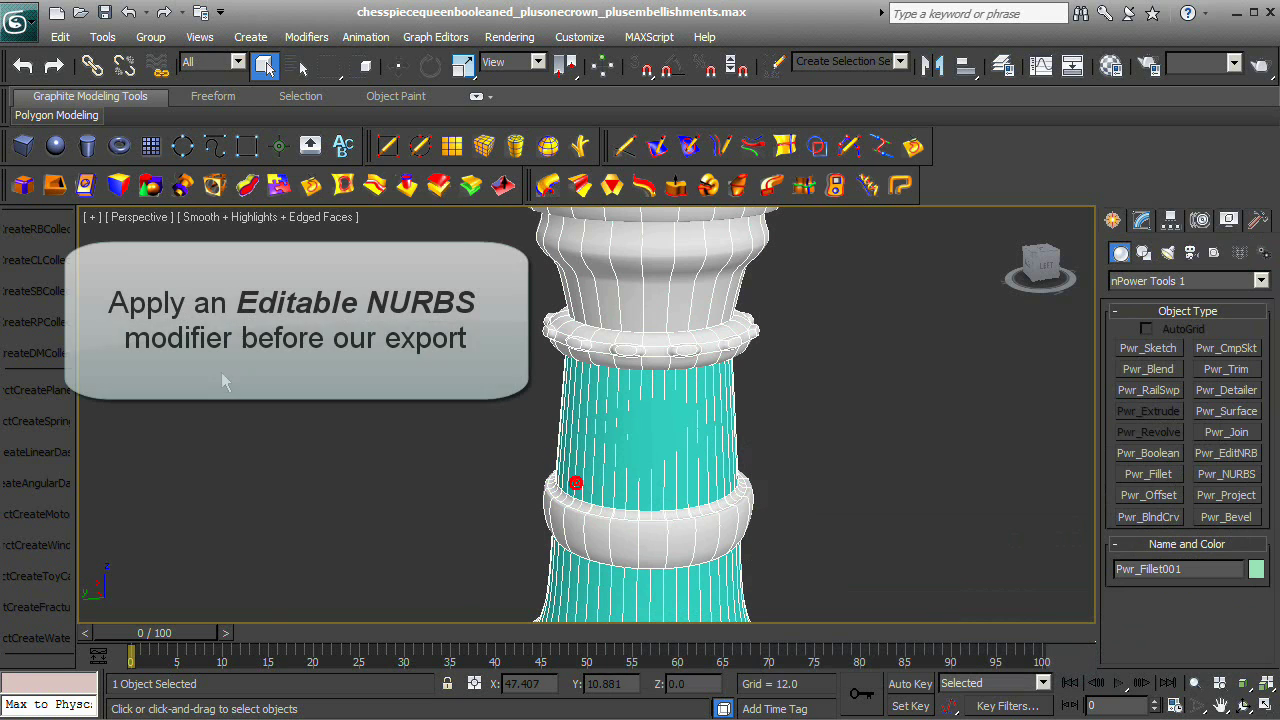
click(86, 185)
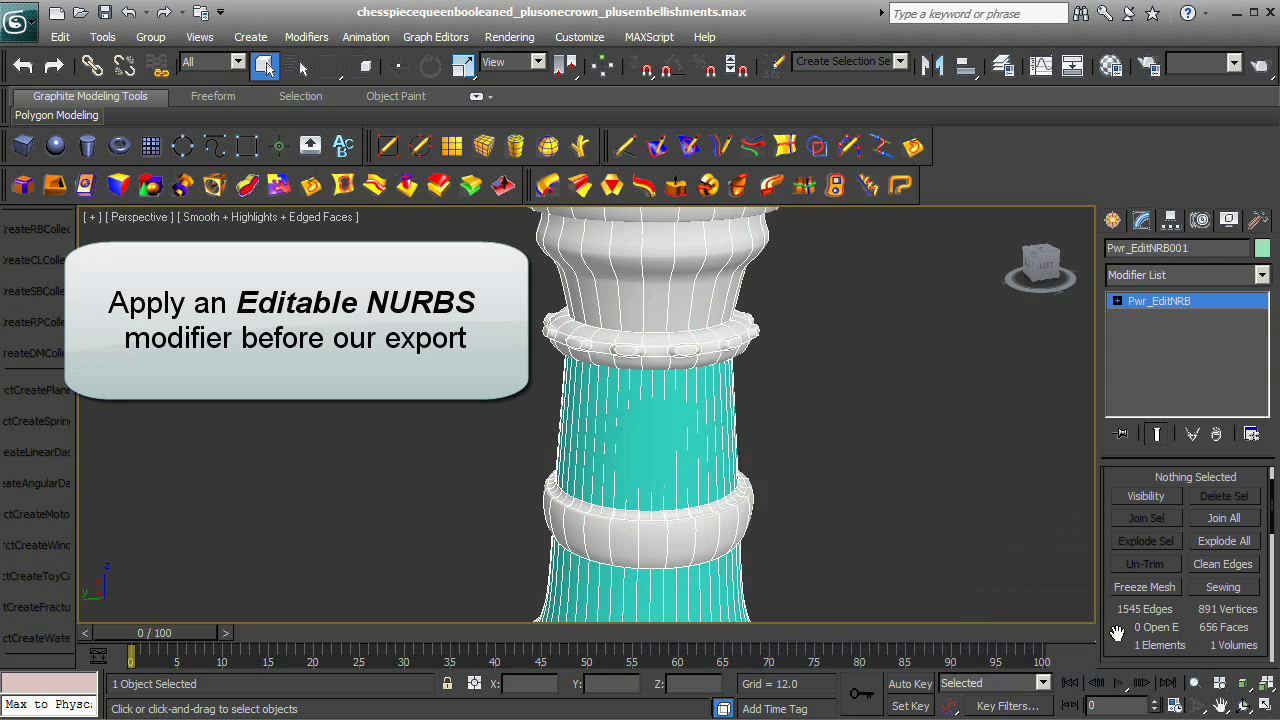
Save the scene under the new name chesspiecequeenbooleaned_plusonecrown_plusembellishments_EditNURBS.
click(1196, 683)
drag(929, 523, 827, 501)
click(17, 21)
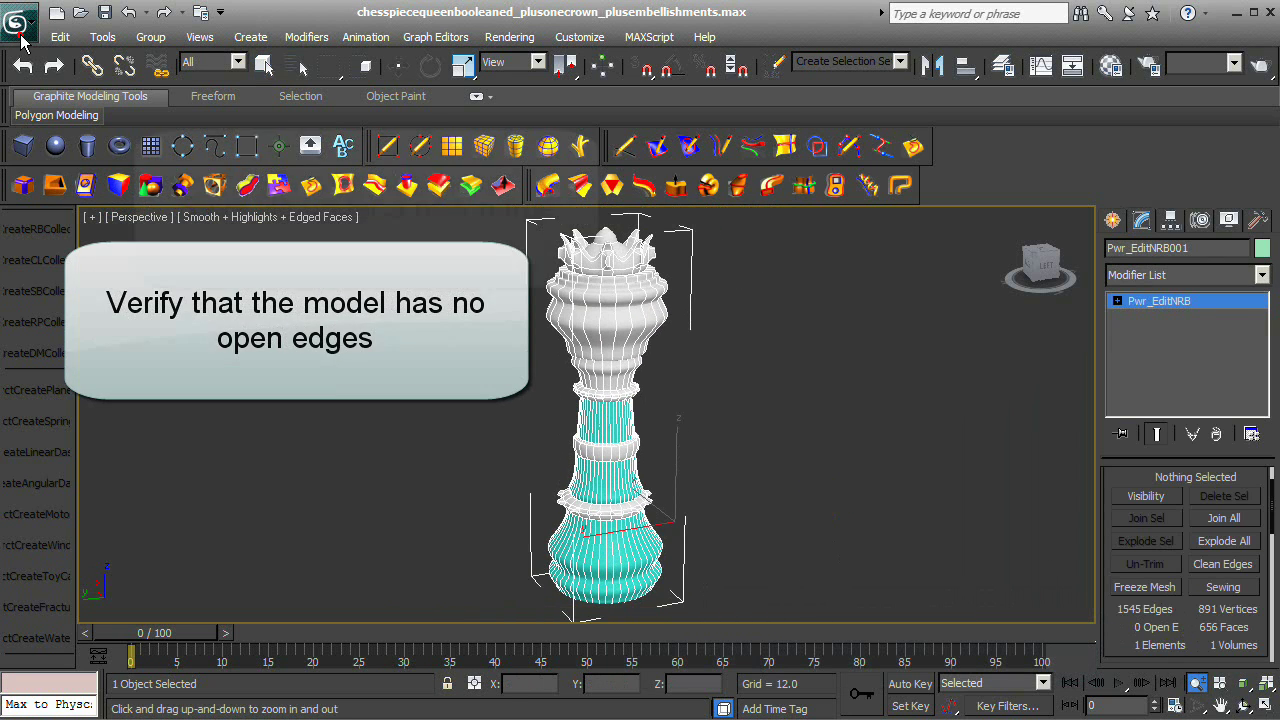
click(88, 240)
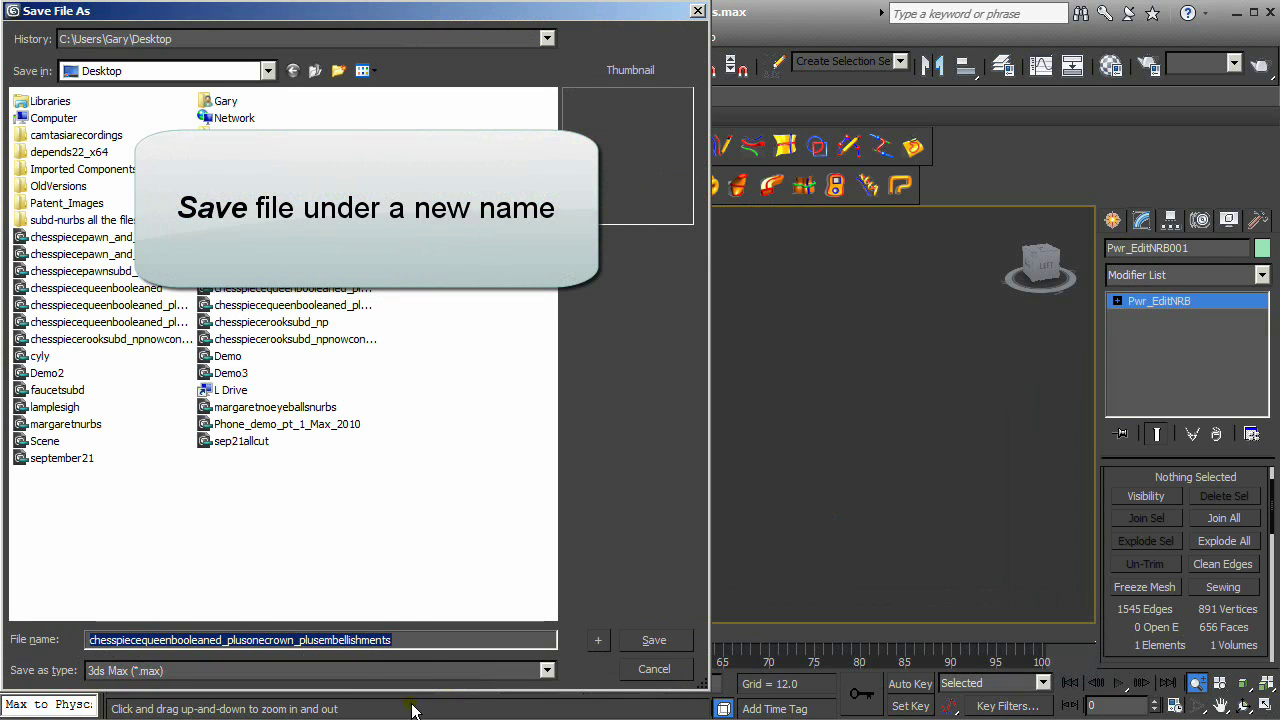
click(416, 640)
text(_EditNURBS)
click(656, 638)
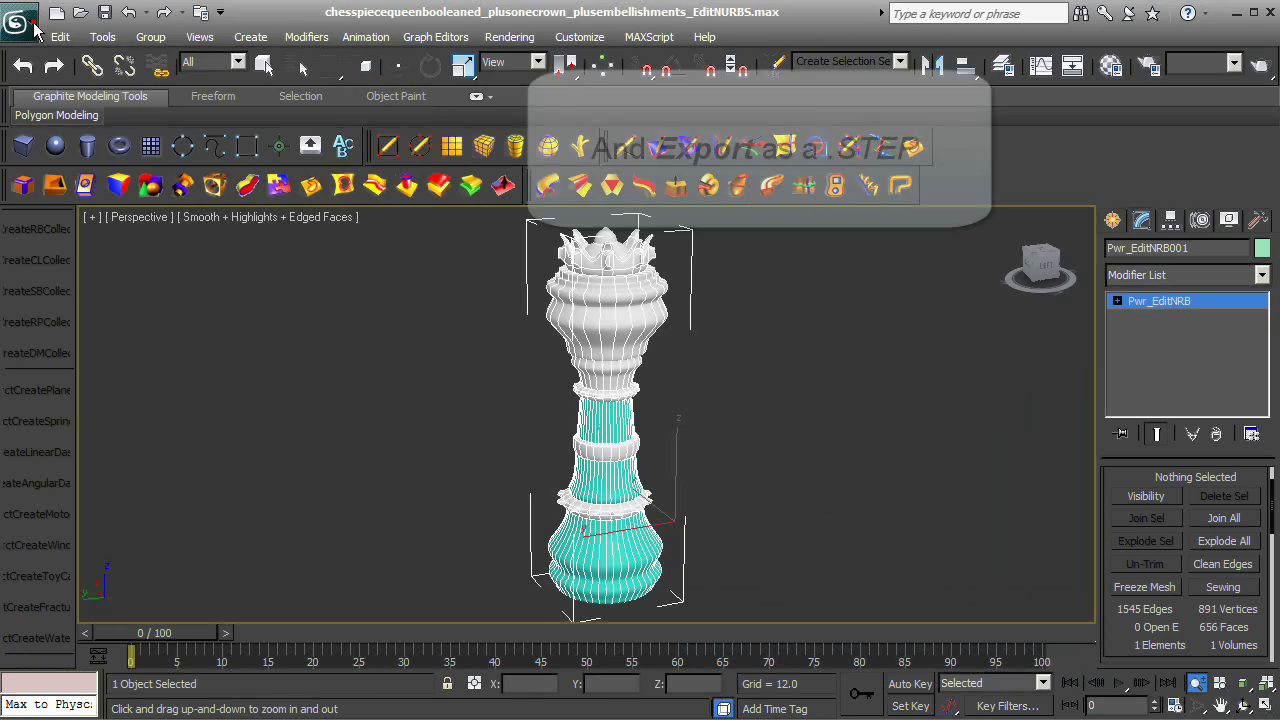
Export the queen as a STEP file named queenNURBS.
click(33, 28)
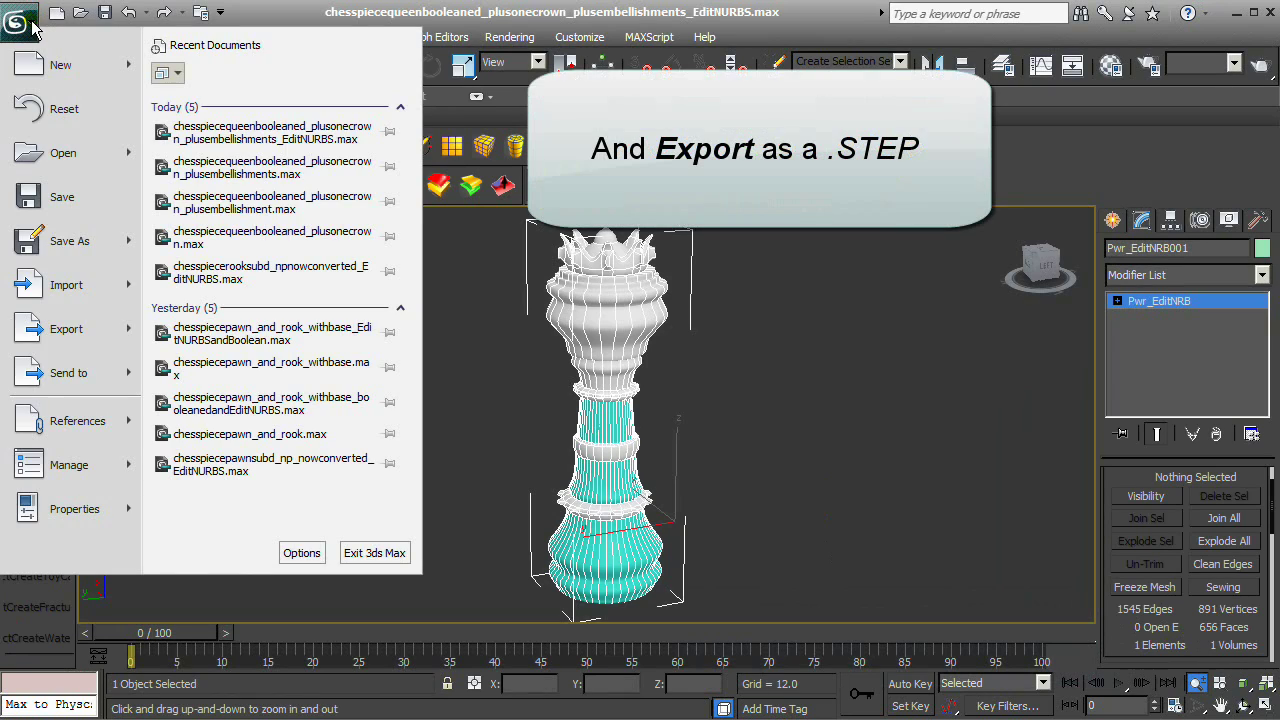
click(80, 335)
text(queenNURBS)
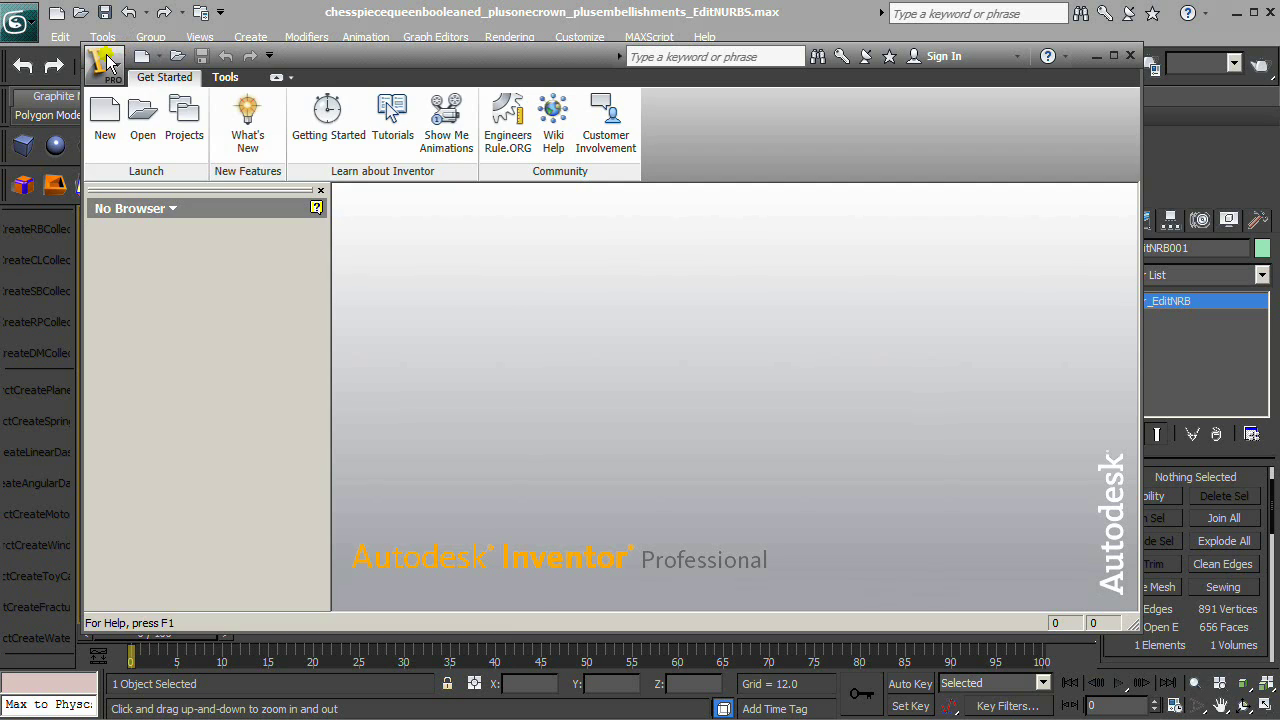
Switch to Autodesk Inventor and open queenNURBS.STEP from the Desktop using the STEP file type.
click(101, 62)
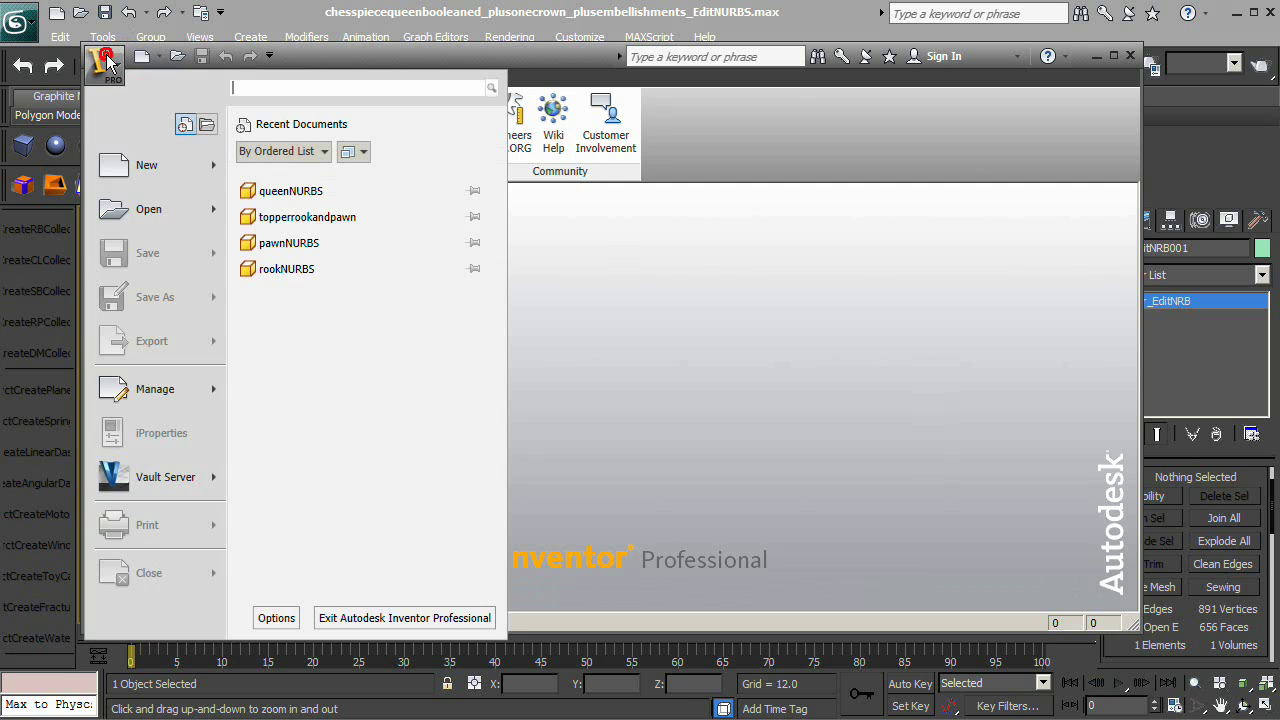
click(138, 212)
click(670, 413)
scroll(715, 560, up, 5)
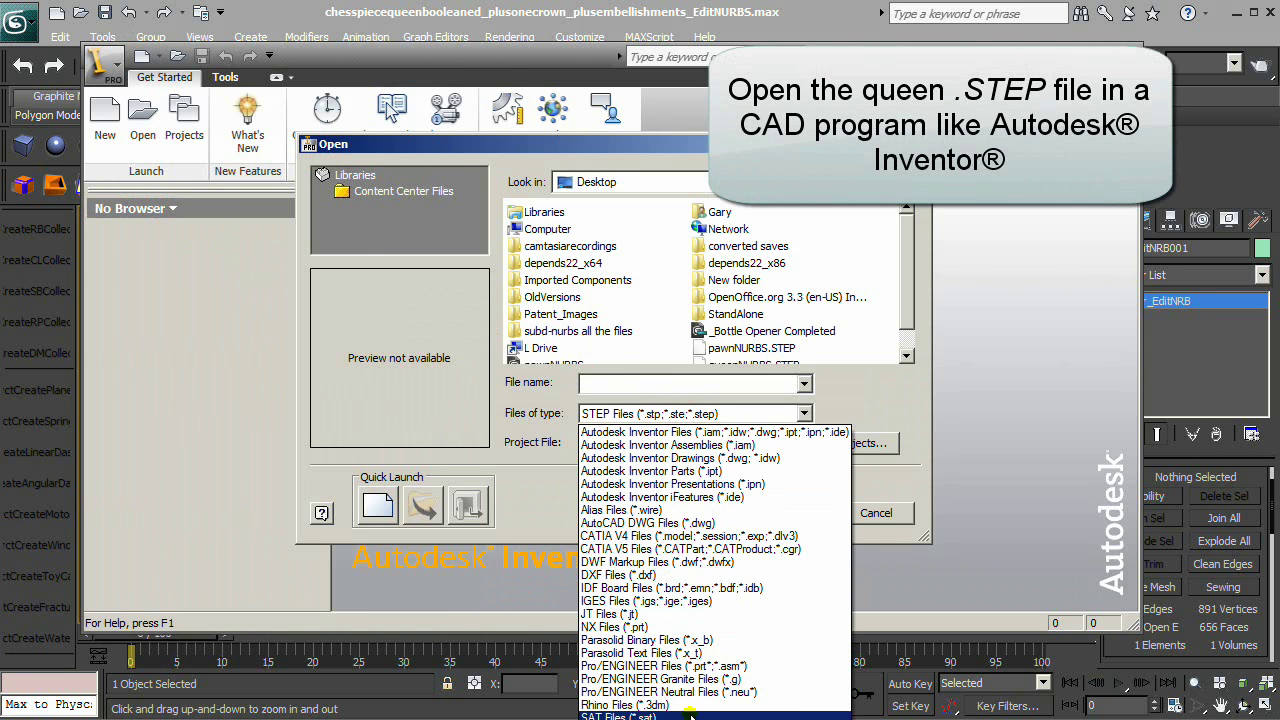
click(930, 307)
scroll(910, 302, down, 1)
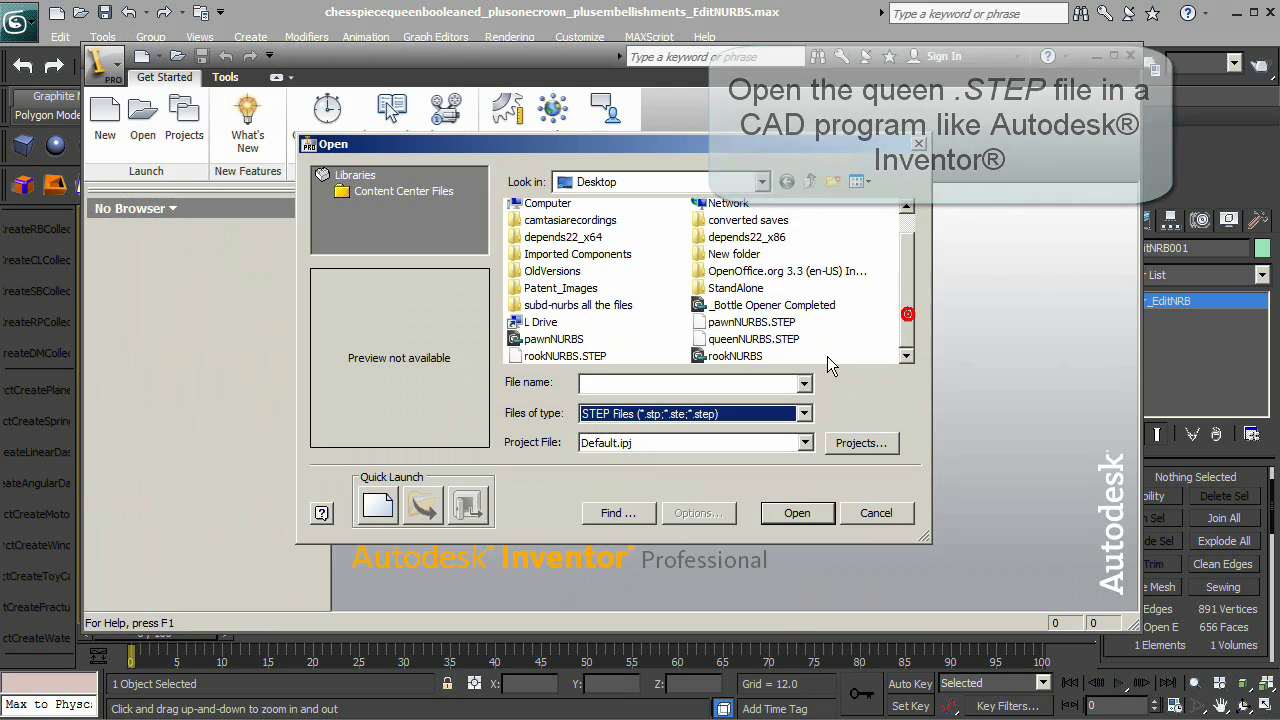
click(760, 339)
click(797, 512)
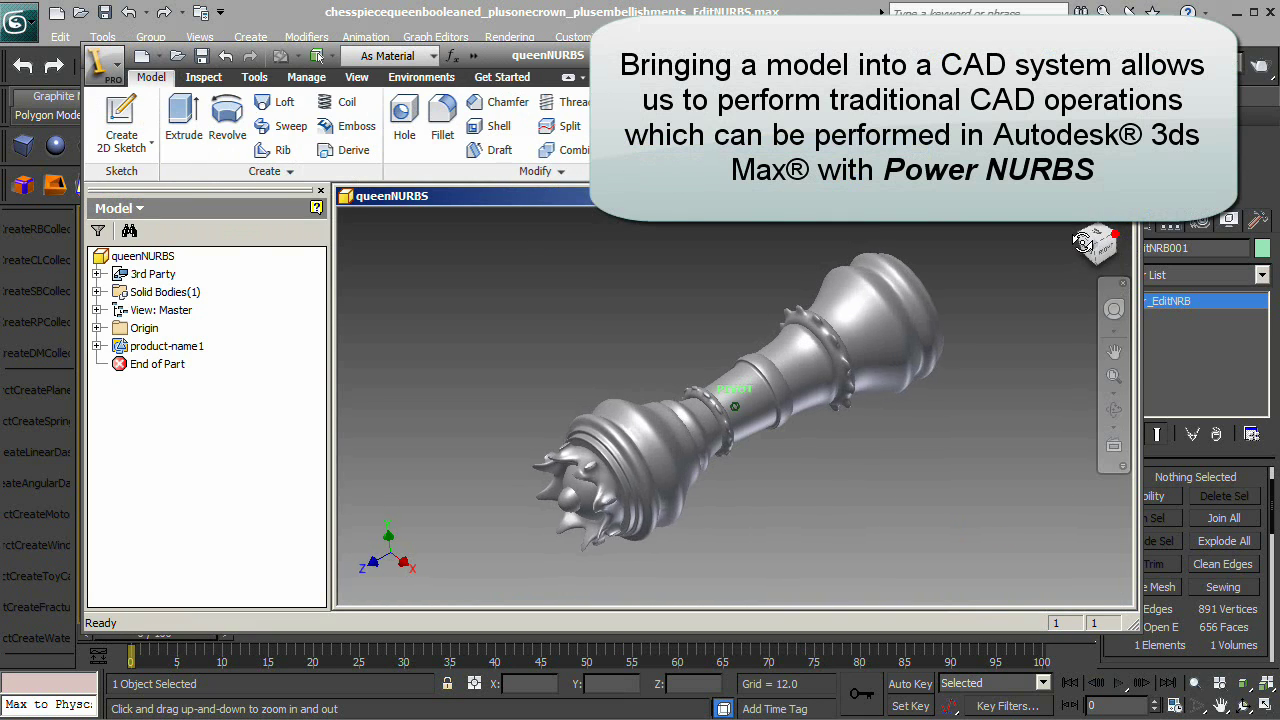
mouse_move(1082, 242)
mouse_down()
mouse_move(1114, 267)
mouse_move(1097, 250)
mouse_up()
scroll(835, 545, up, 2)
scroll(832, 533, down, 4)
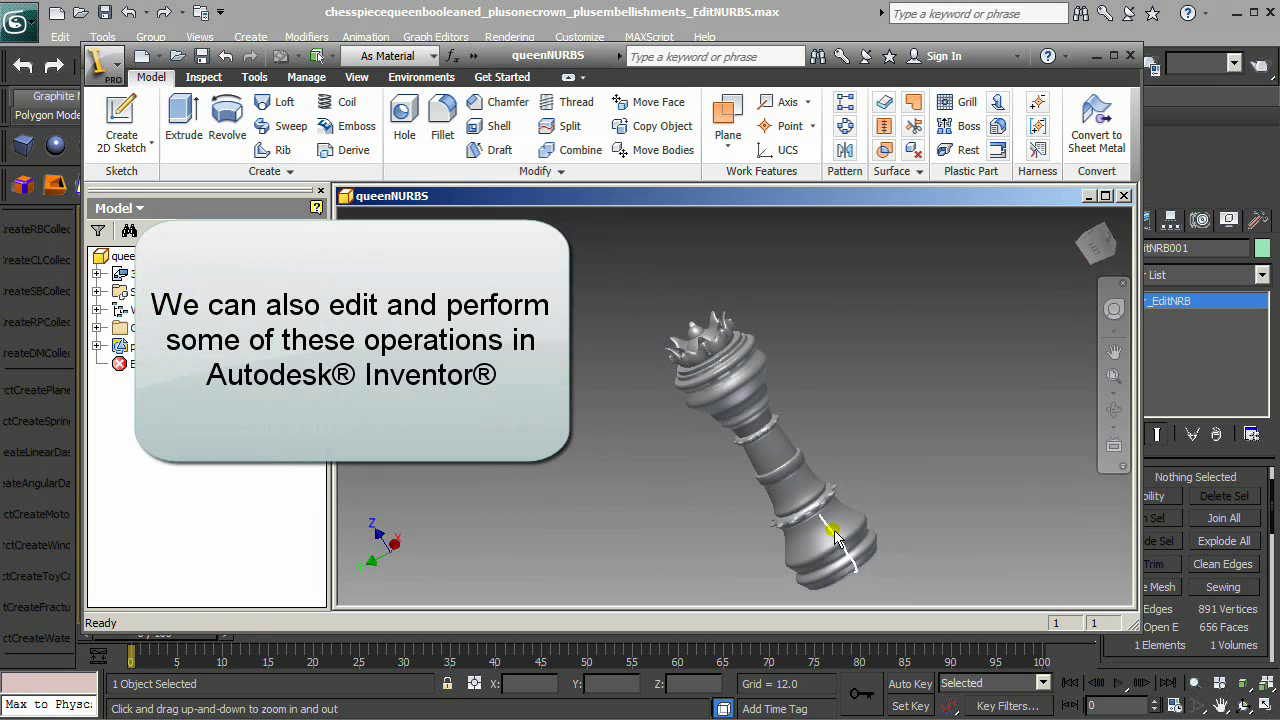
Fillet the edge at the upper ring of the queen's stem with a radius of 1.125 in.
drag(1100, 235, 1094, 245)
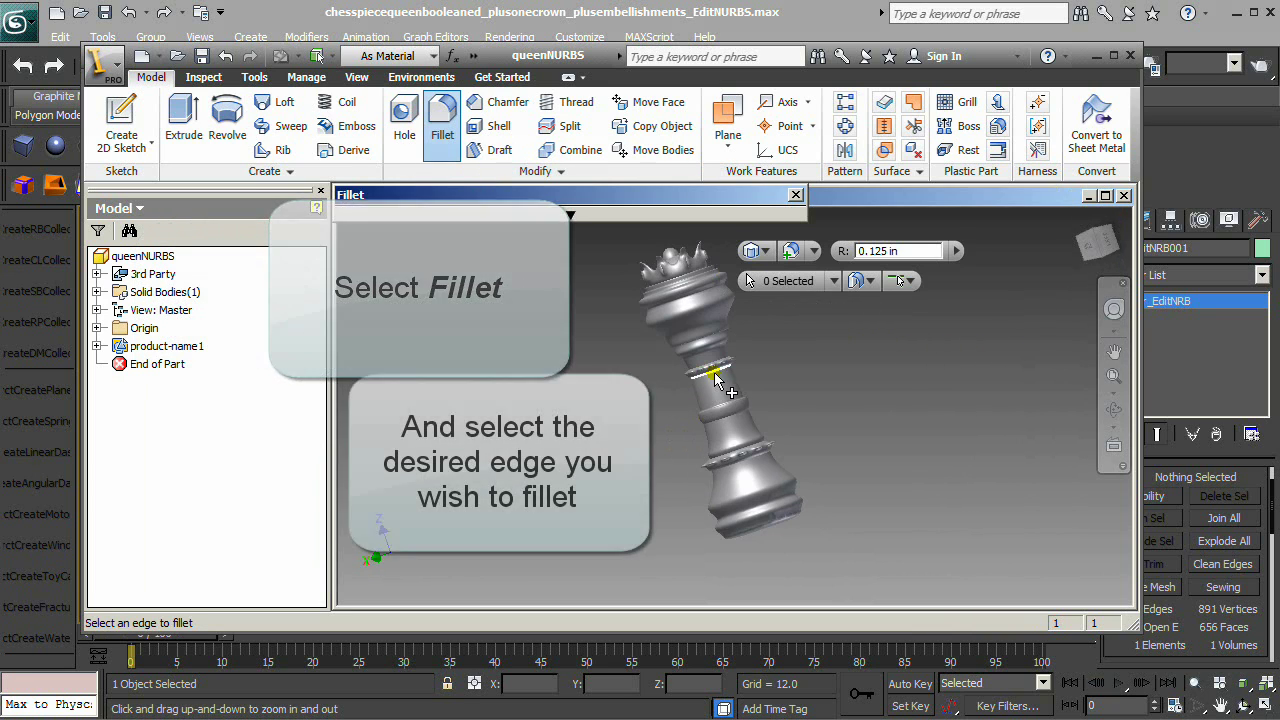
click(709, 372)
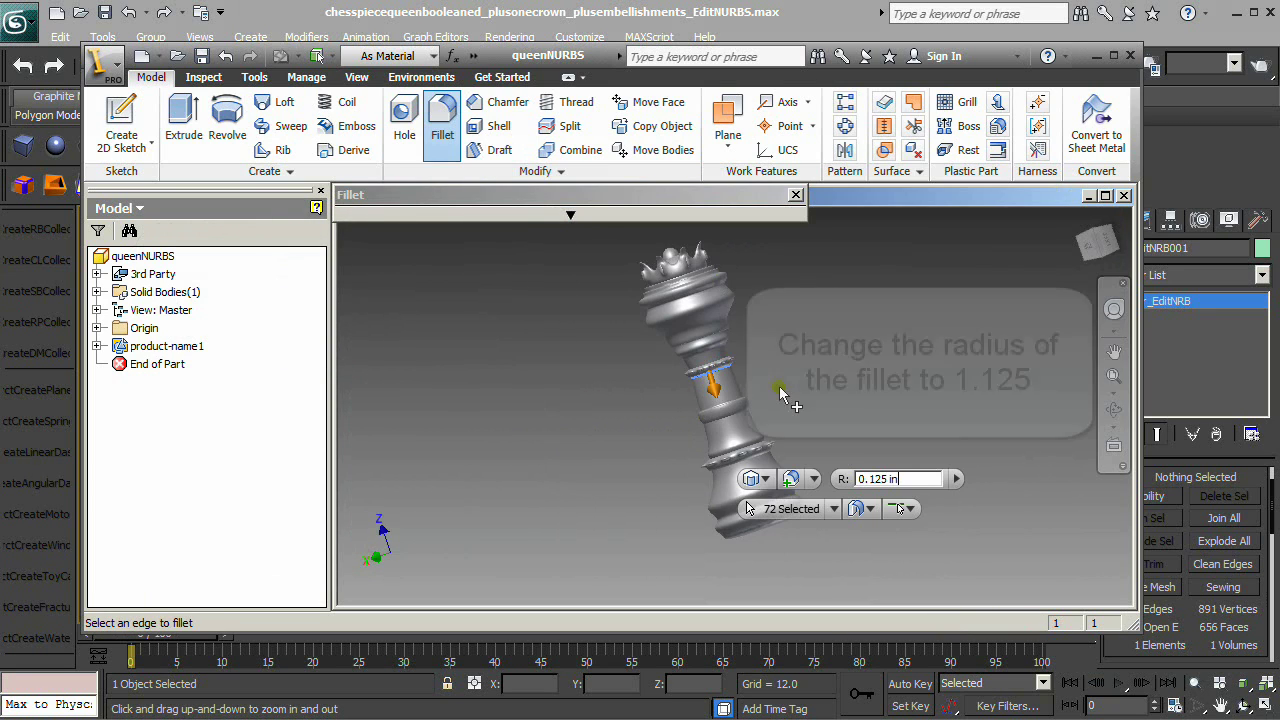
double_click(865, 481)
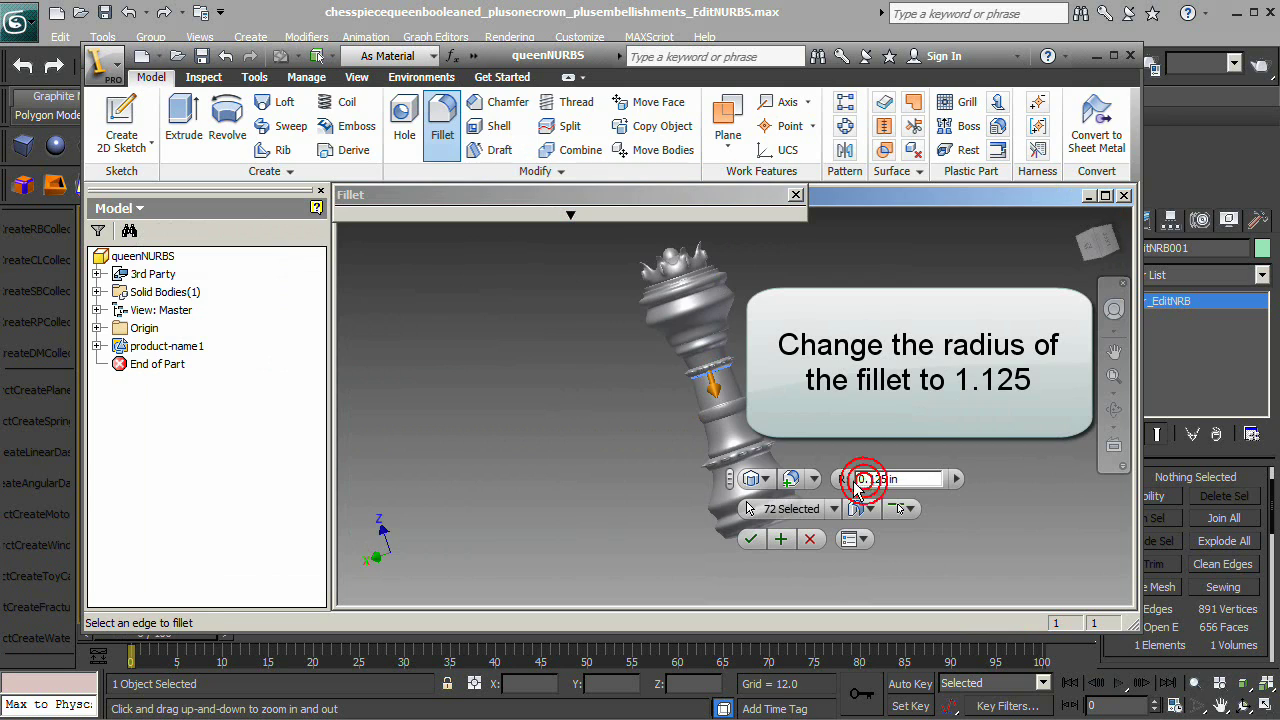
text(1)
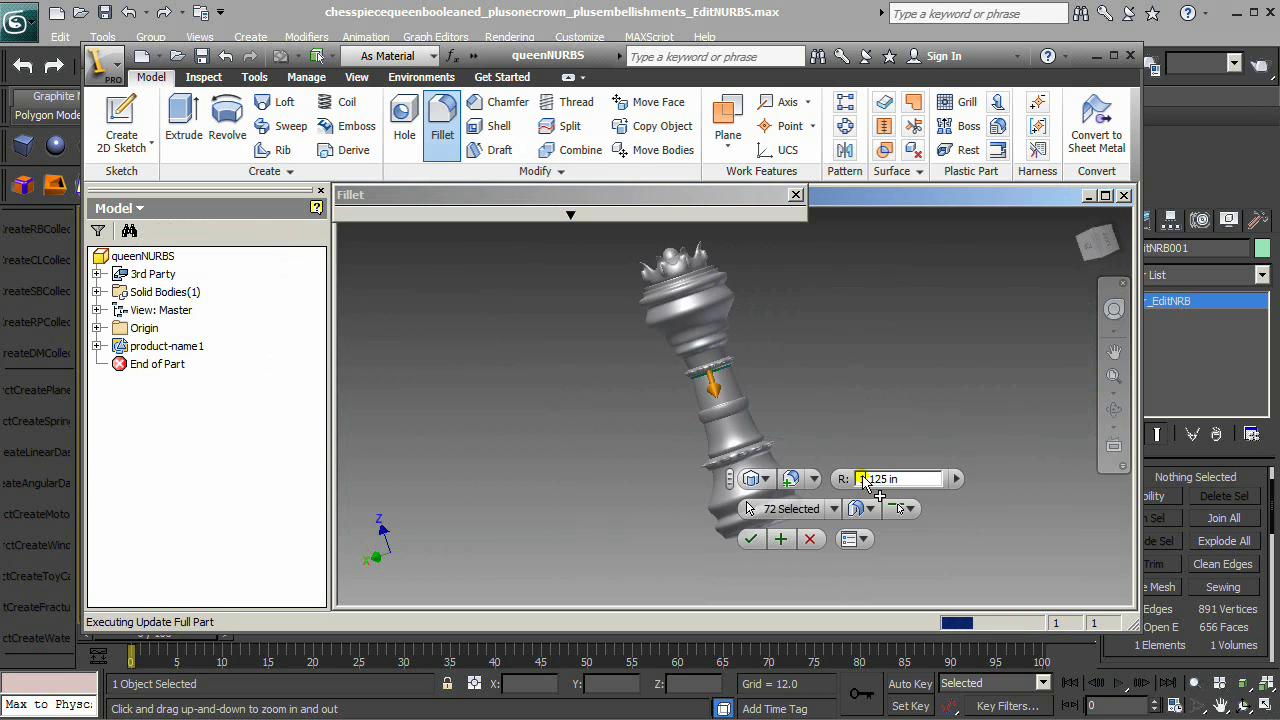
key(Return)
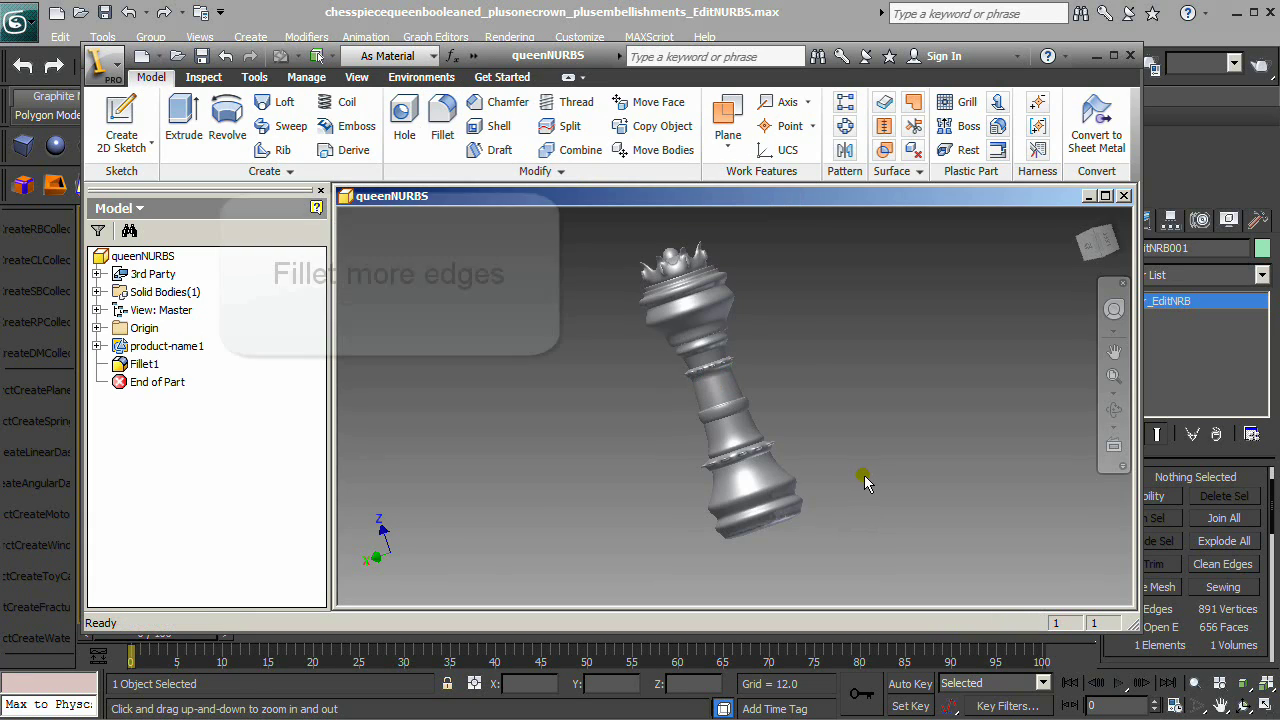
Add 1.125 in fillets to the queen's mid-stem ring edge and the edge just below the lower scalloped ring.
click(441, 104)
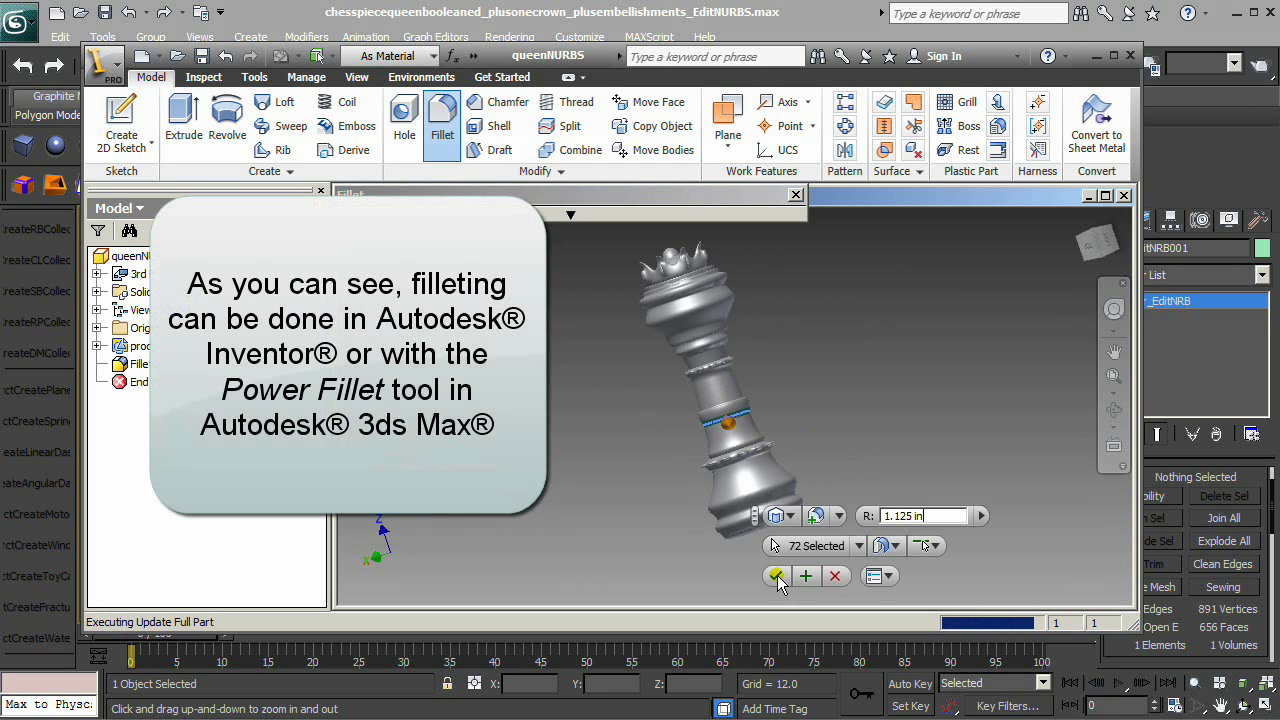
click(776, 577)
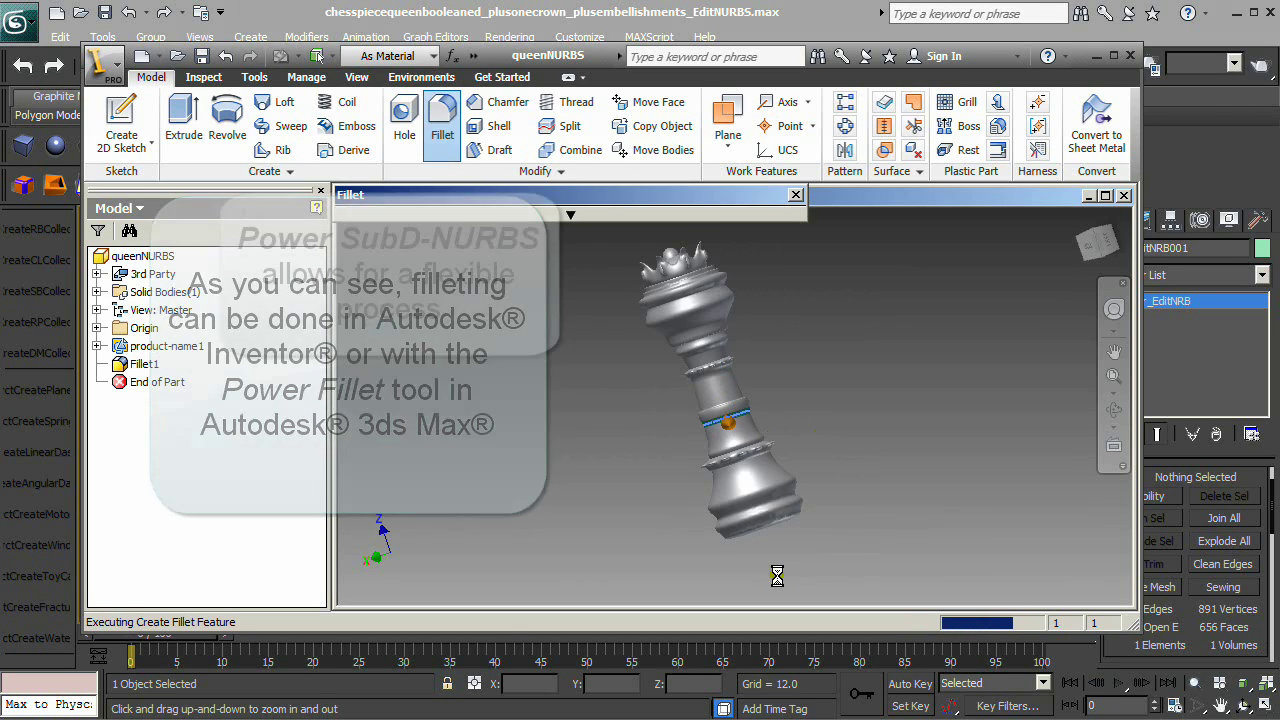
click(440, 118)
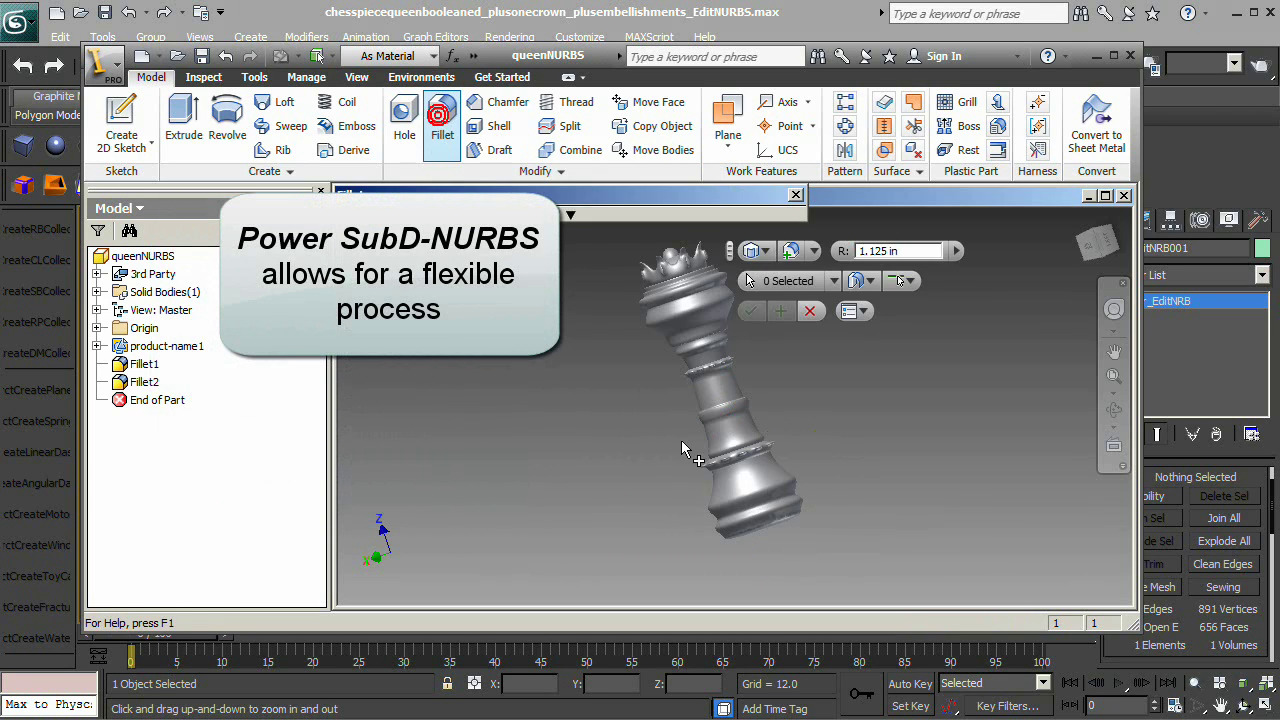
click(726, 471)
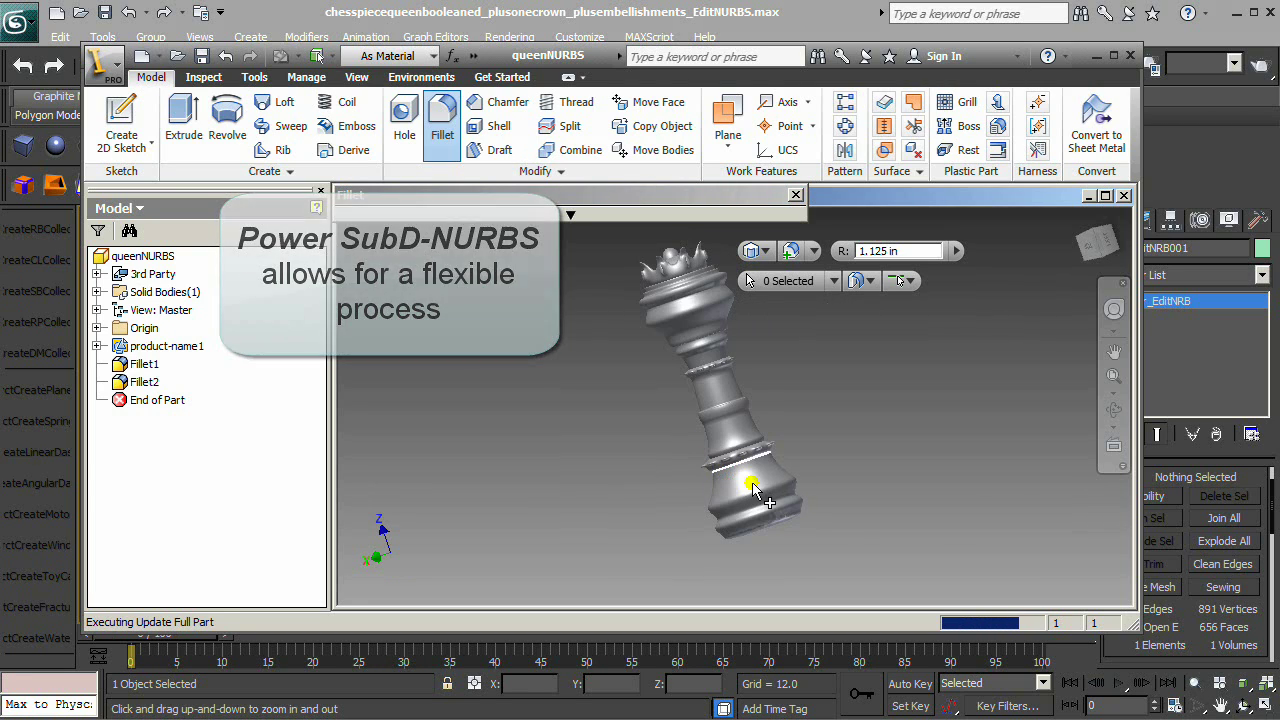
click(754, 488)
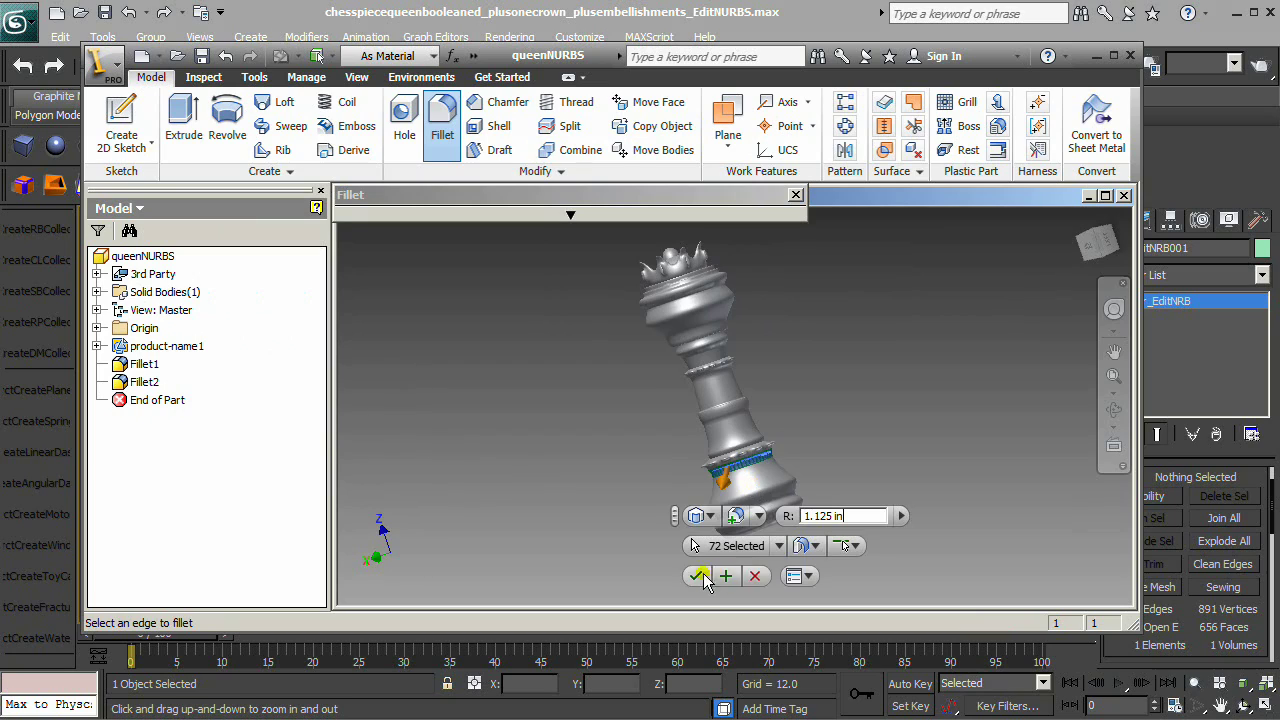
click(699, 571)
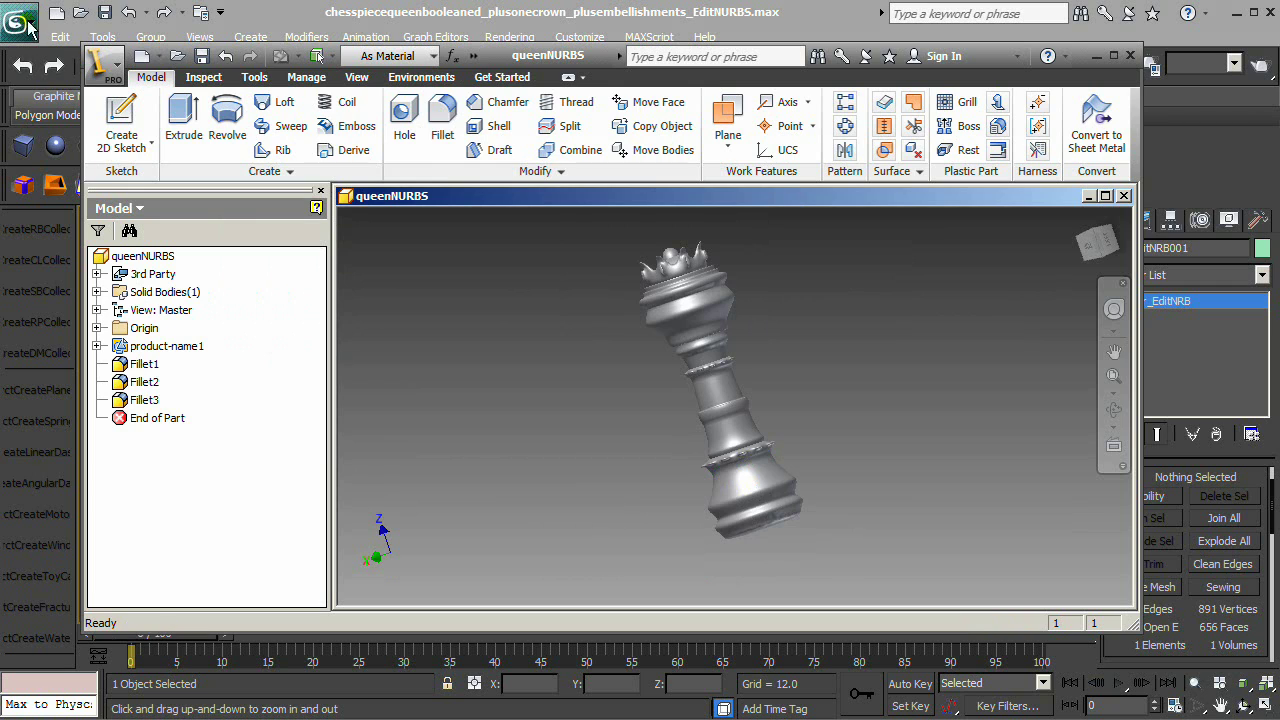
Save the part to the Desktop as an Autodesk Inventor part named queenNURBSinventoredit.
click(104, 64)
click(155, 300)
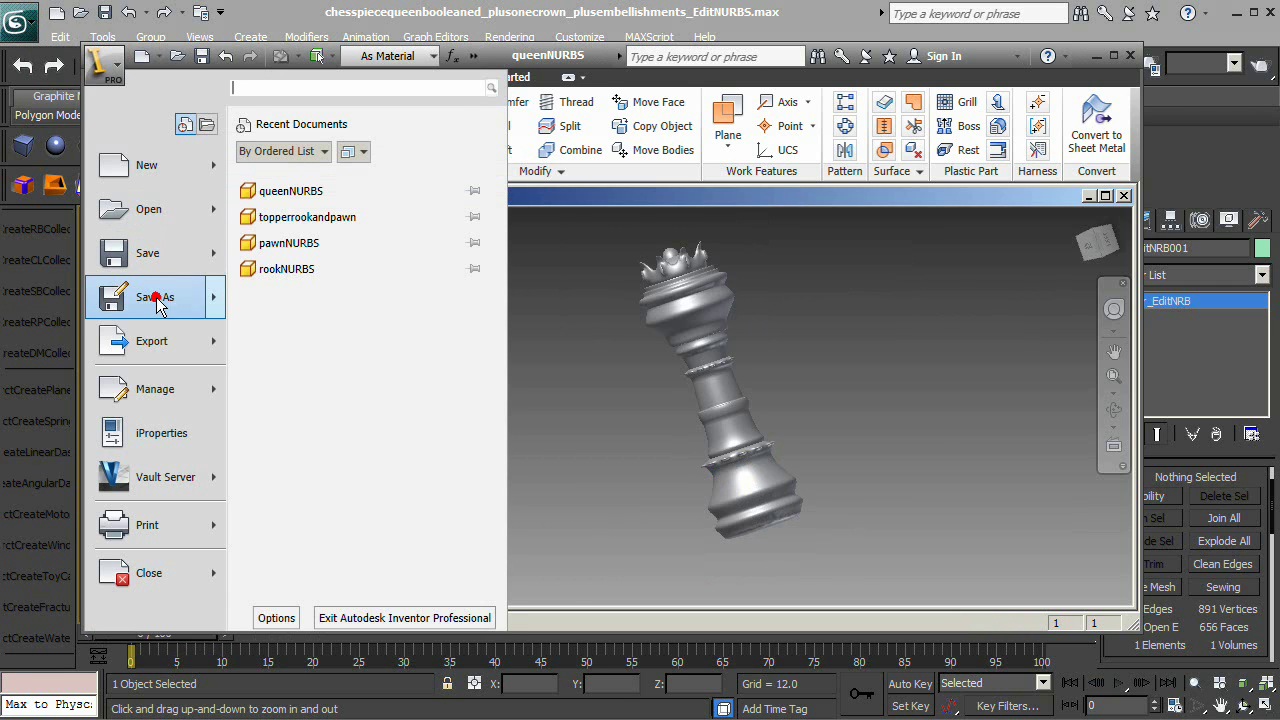
click(670, 427)
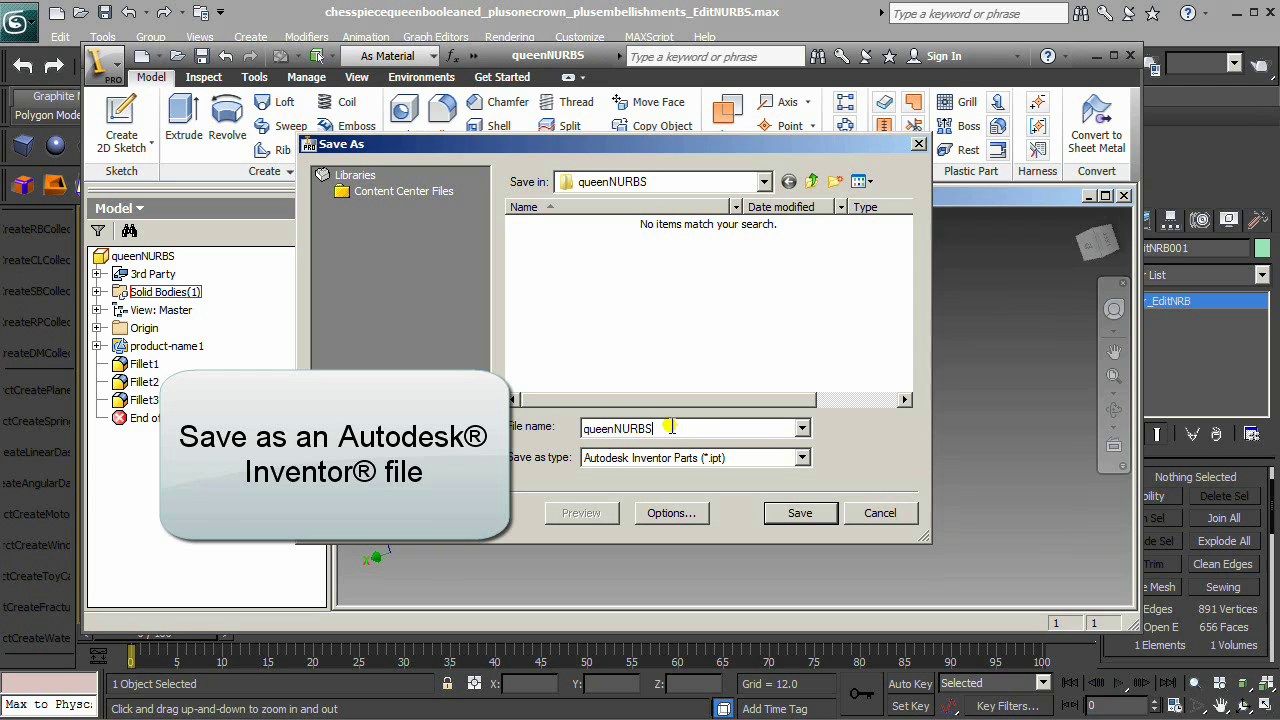
click(765, 181)
click(765, 203)
double_click(785, 428)
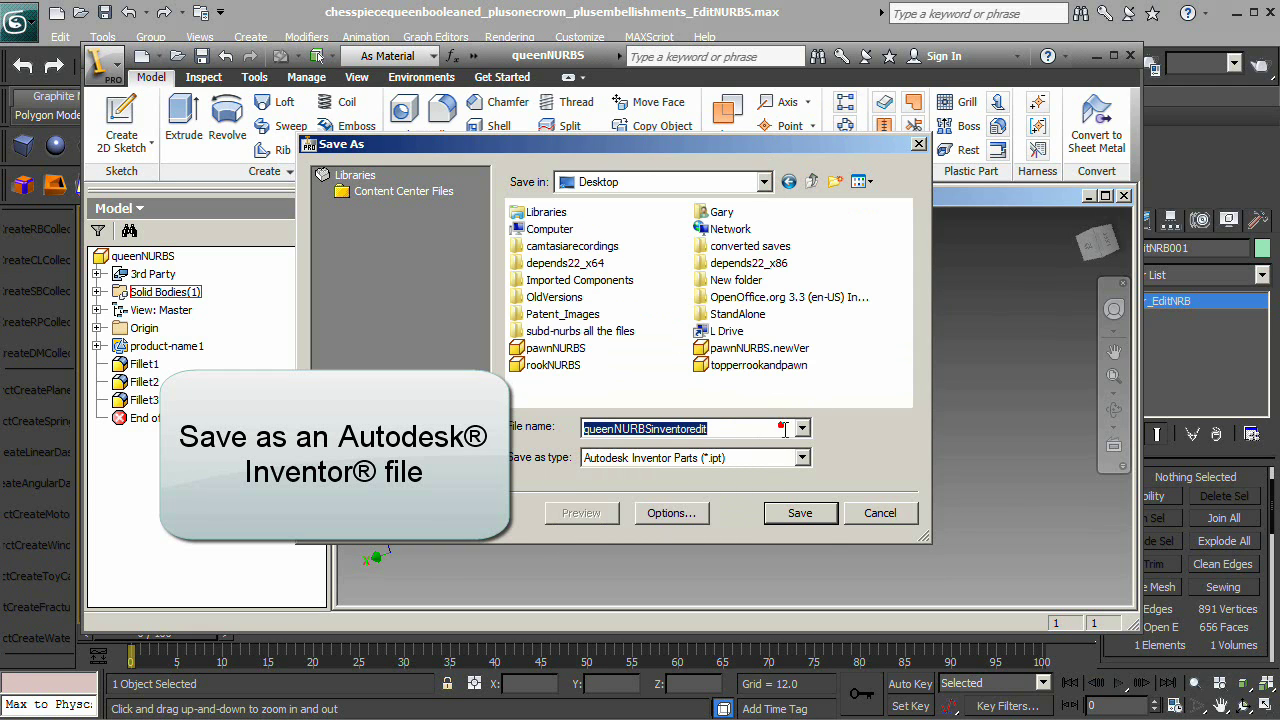
click(800, 513)
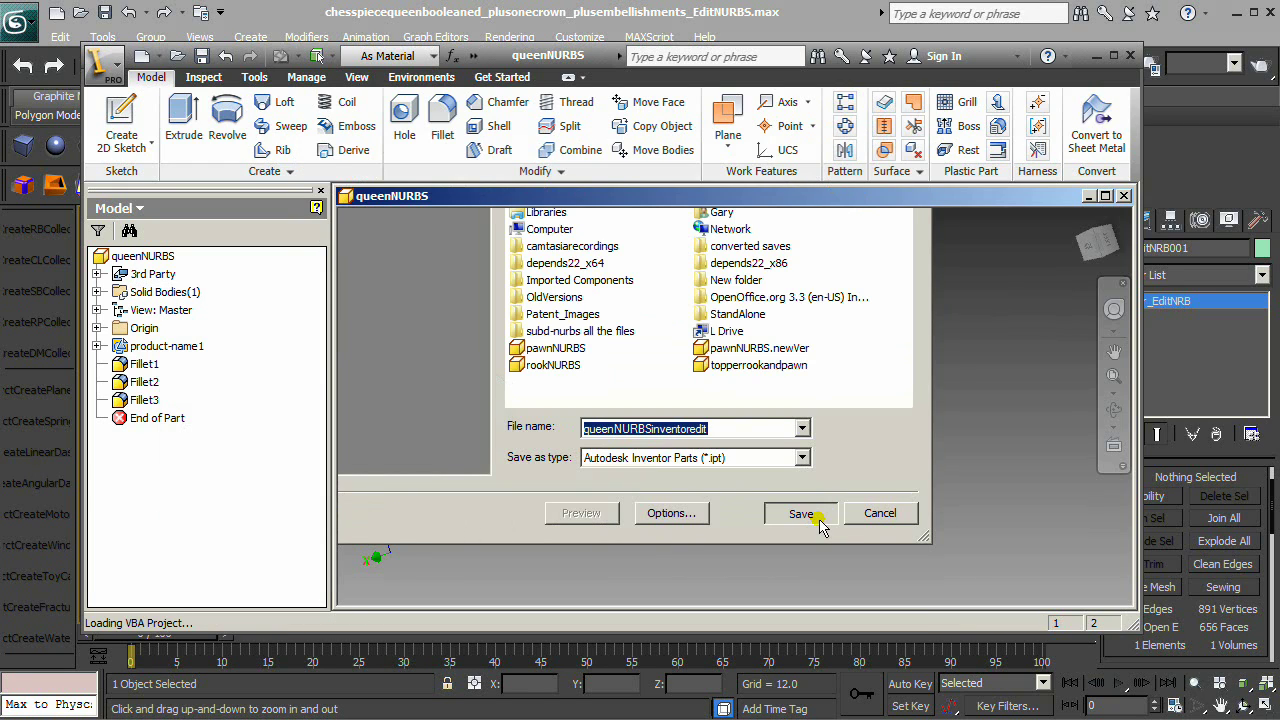
Export the filleted queen to the Desktop as a STEP file named queenNURBSinventoredit.
click(98, 62)
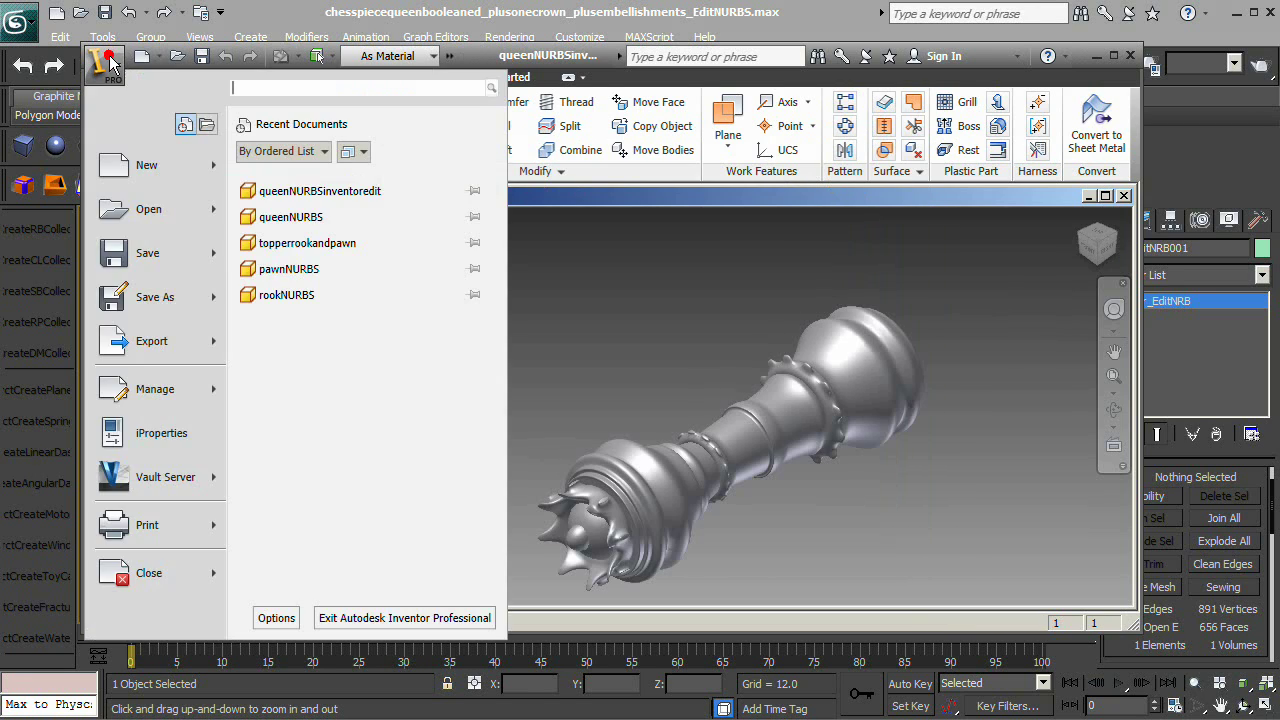
click(178, 345)
click(302, 292)
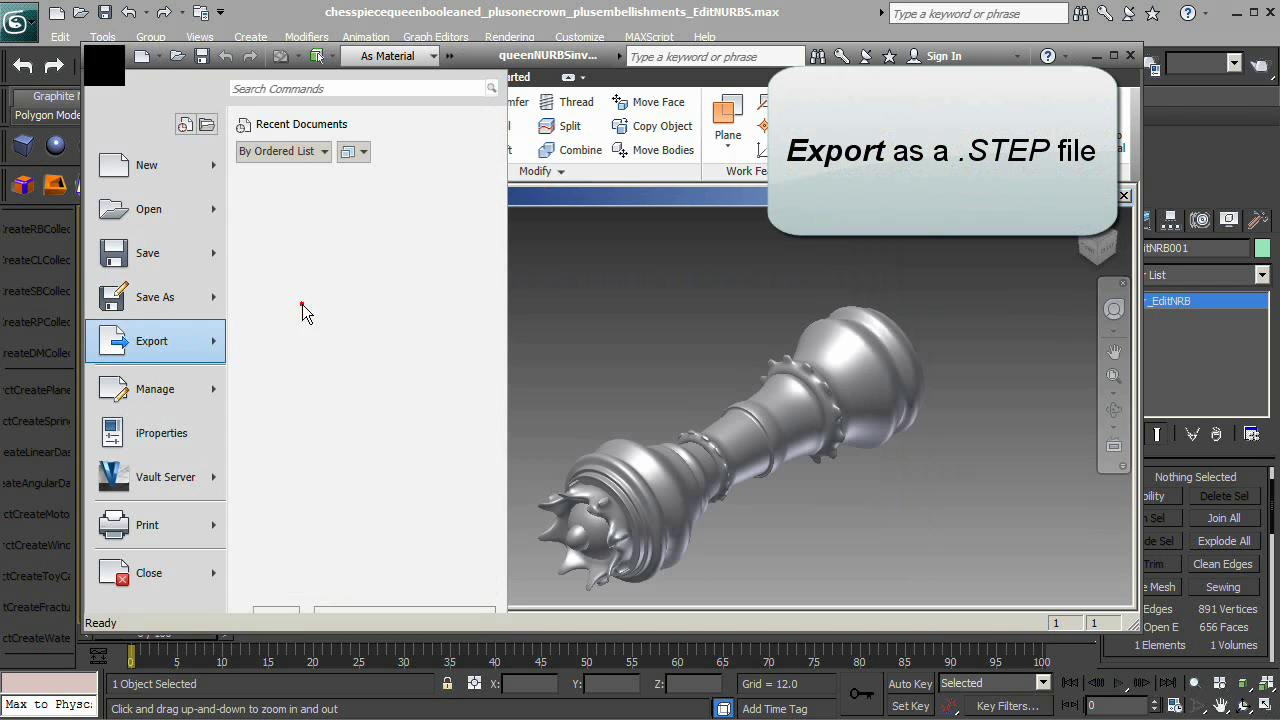
click(690, 457)
click(636, 594)
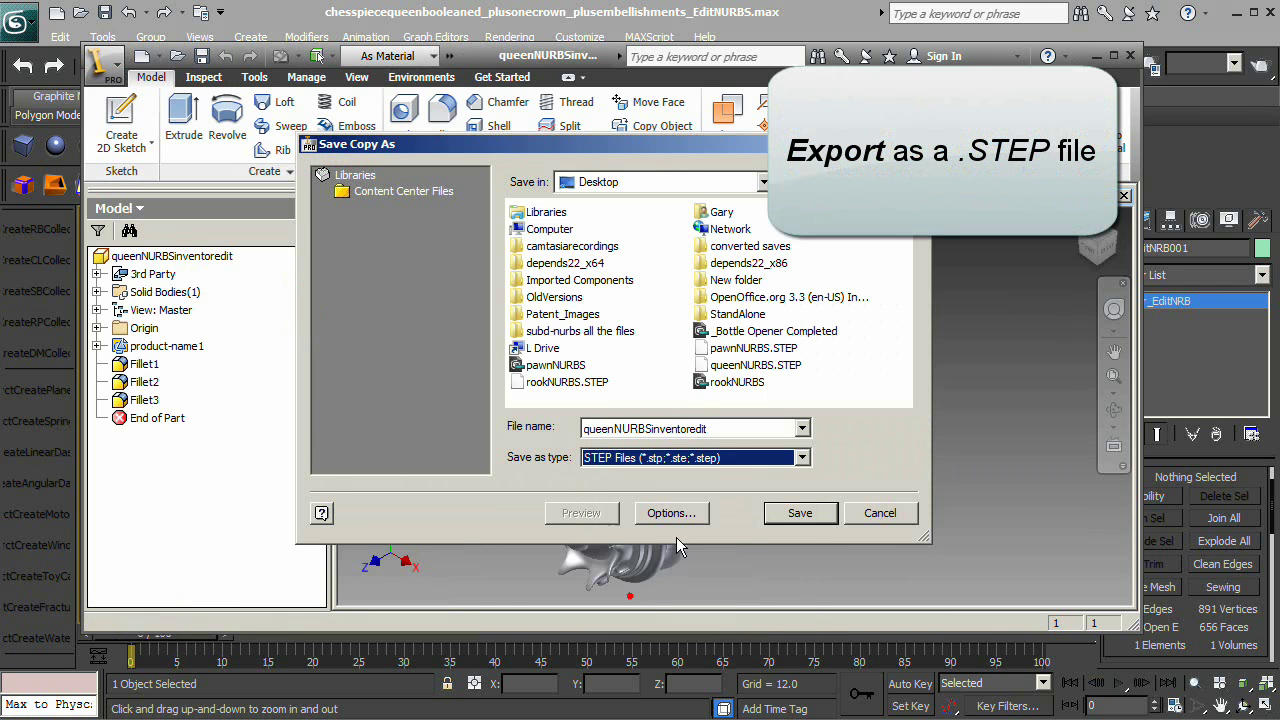
click(805, 513)
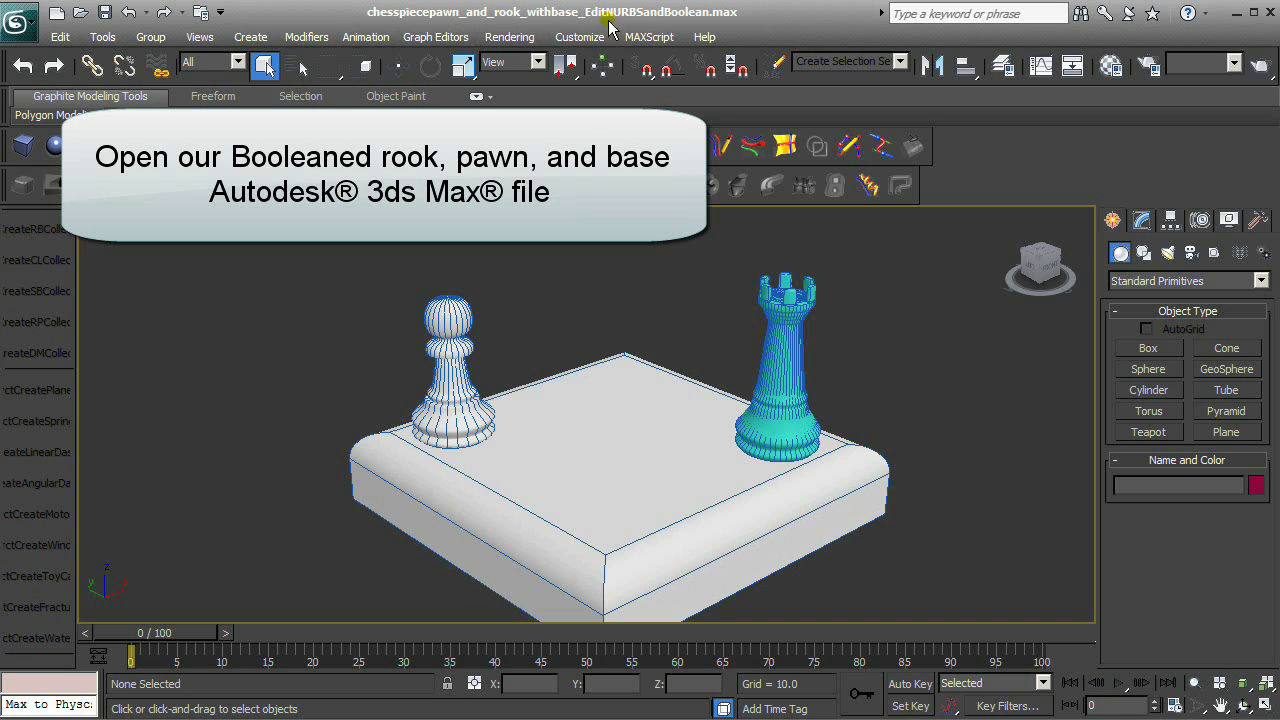
In the 3ds Max scene with the pawn, rook and base, import the queenNURBSinventoredit STEP file from the Desktop.
click(887, 459)
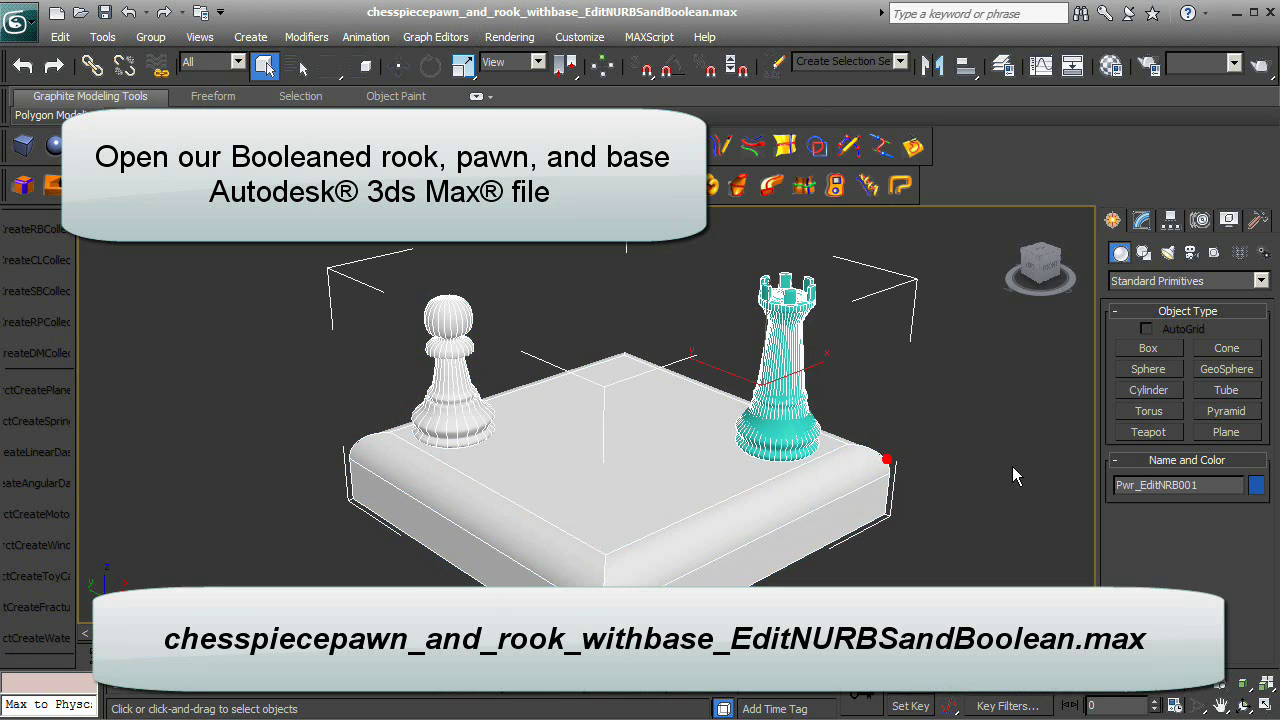
click(1013, 475)
click(14, 26)
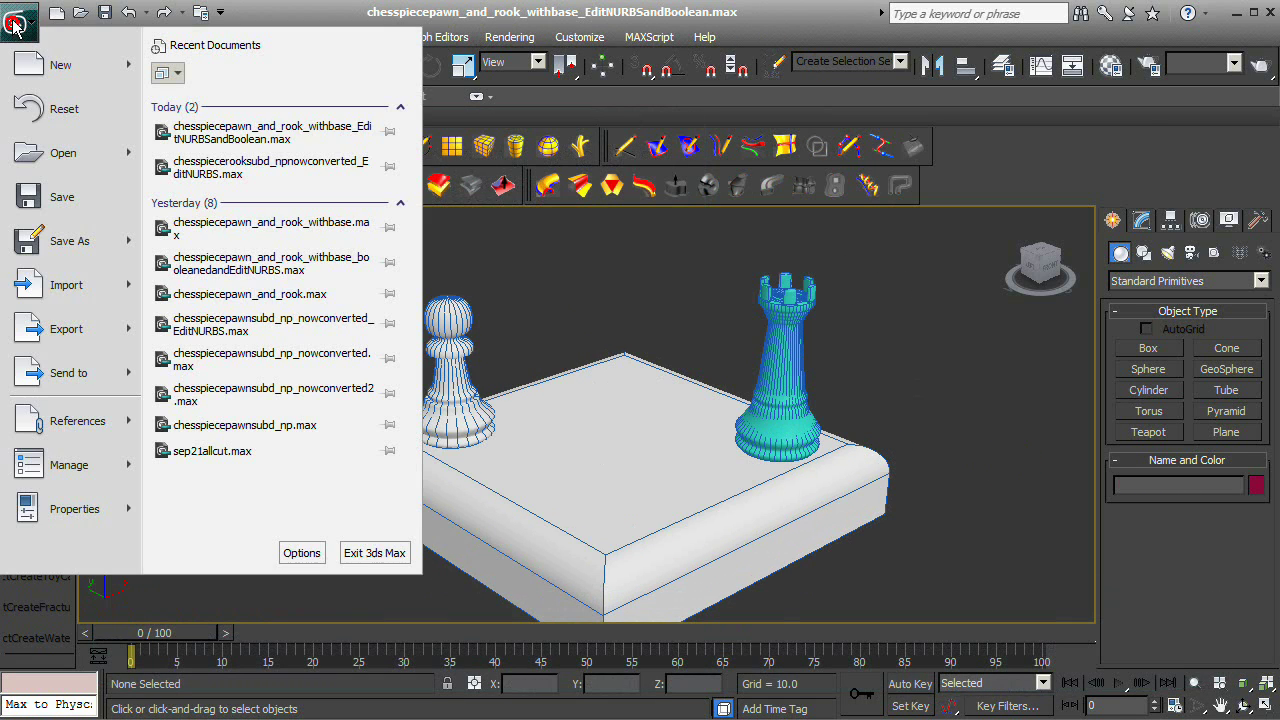
click(86, 278)
click(288, 221)
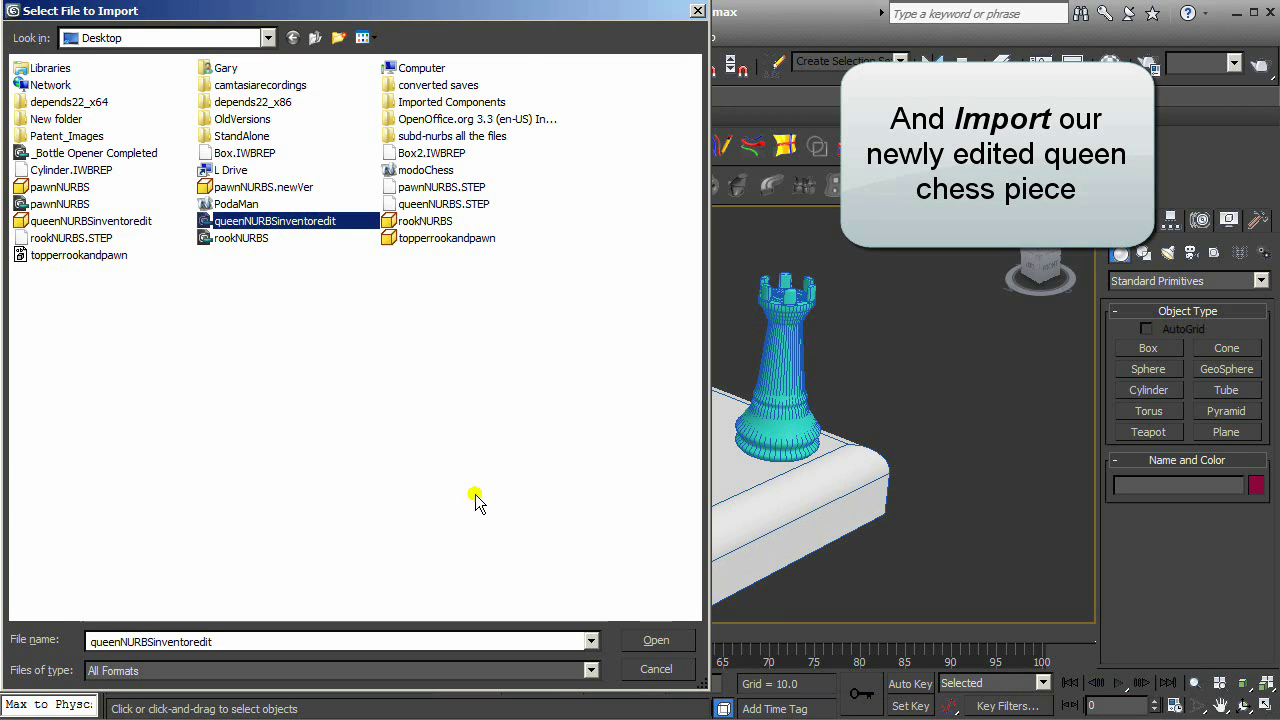
click(686, 644)
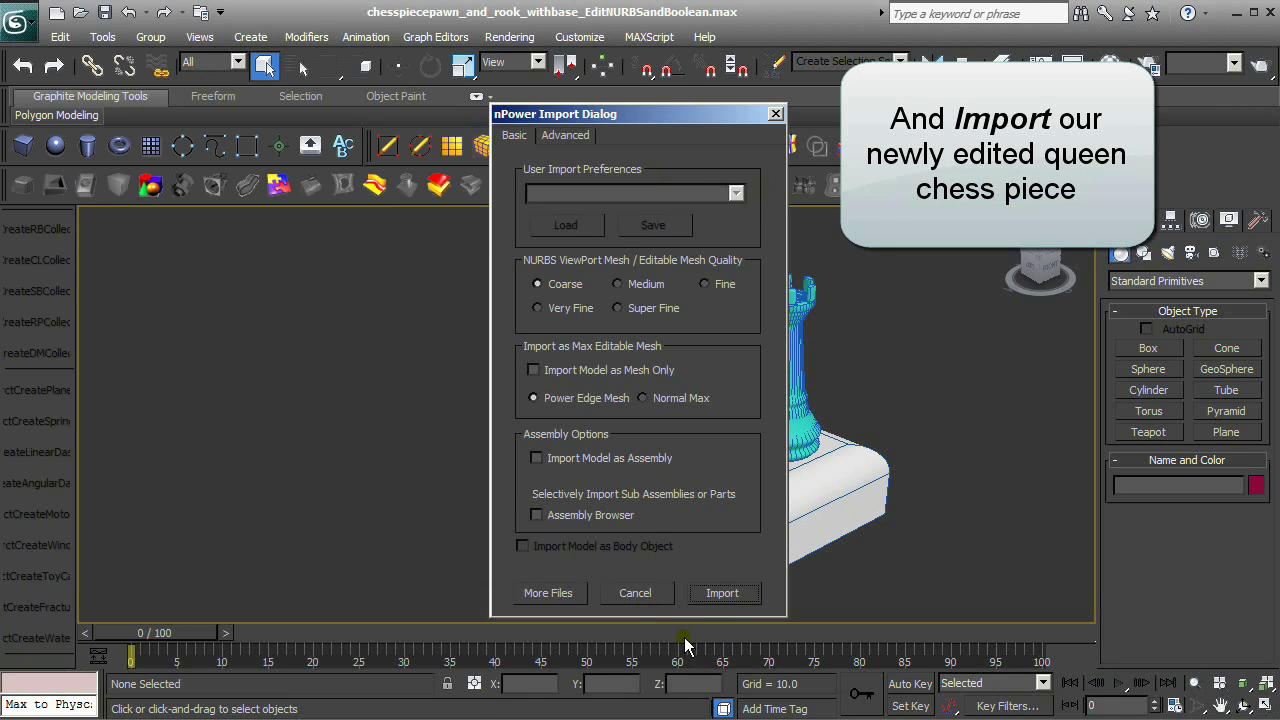
click(724, 594)
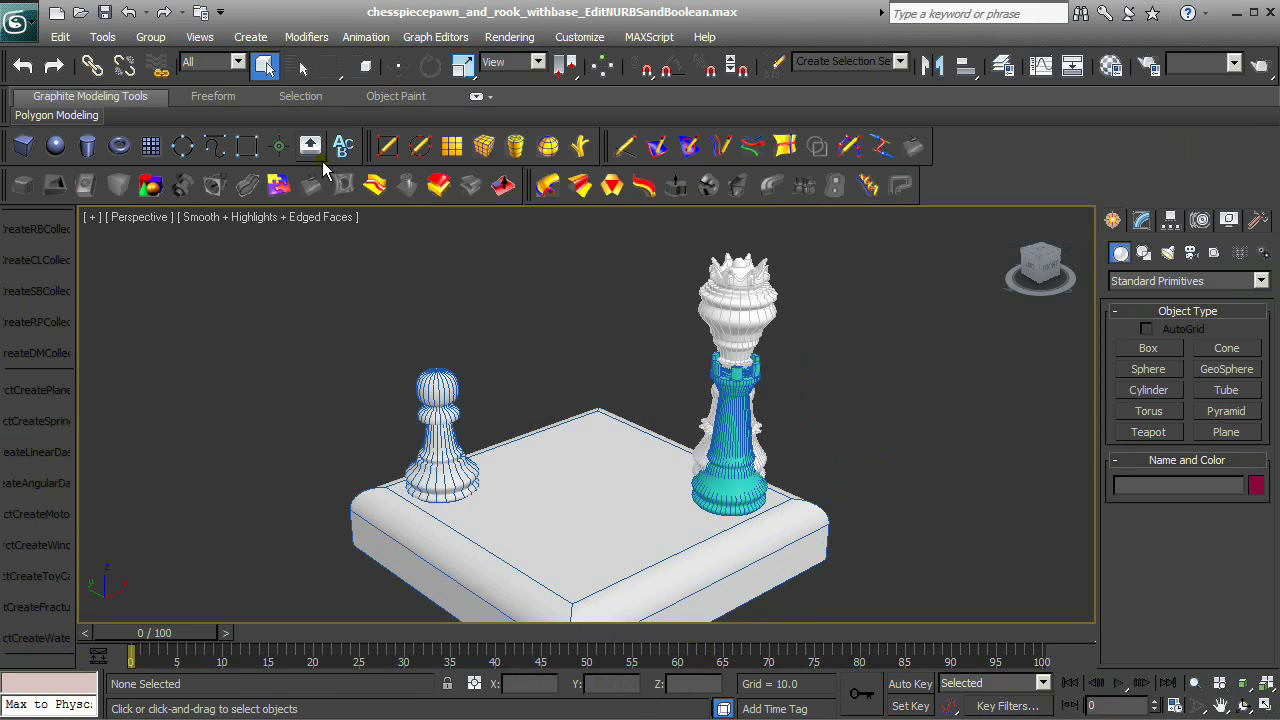
Save the scene under the new name chesspiecepawn_and_rook_withbase_EditNURBSandBoolean_imported_queen.
click(18, 24)
click(40, 243)
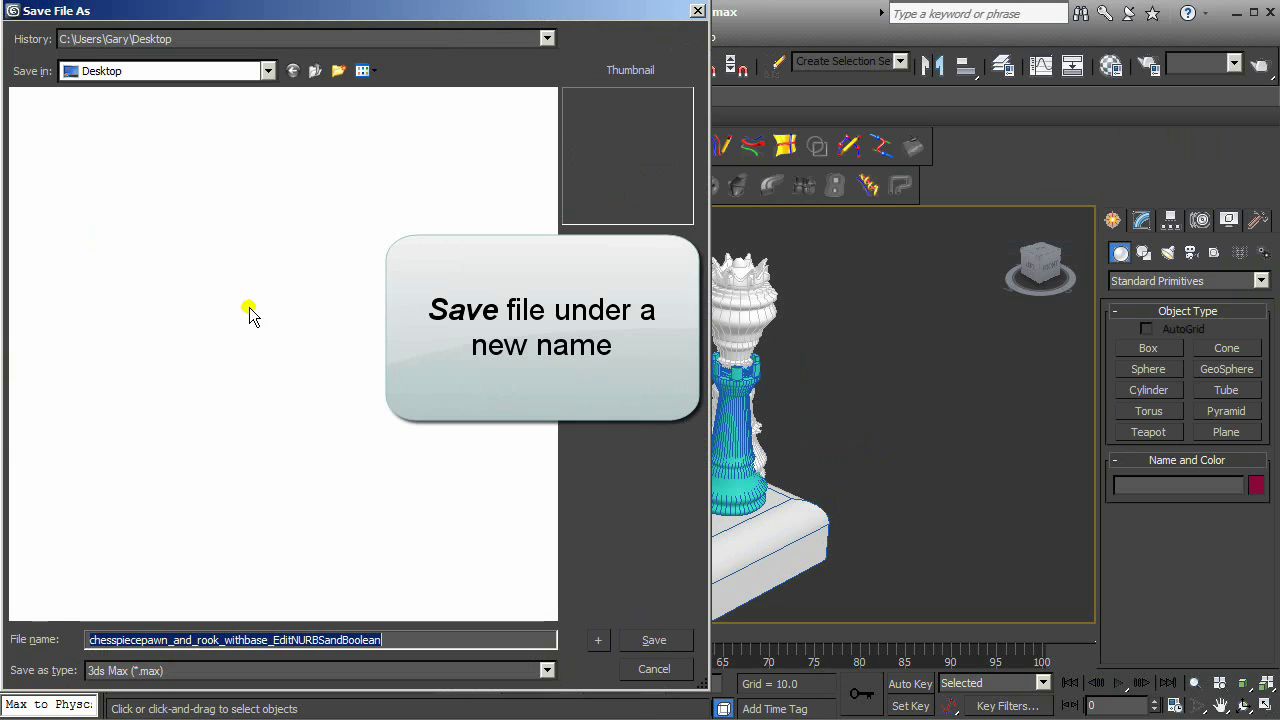
click(432, 636)
text(_imported_queen)
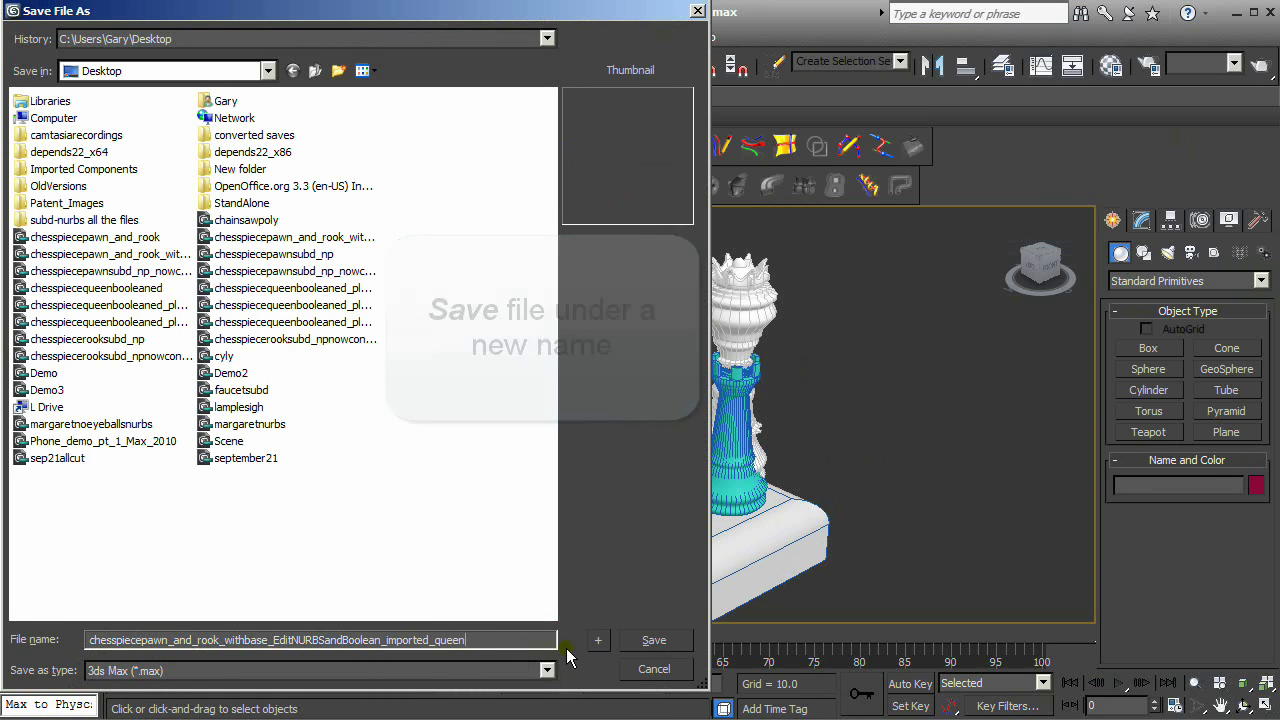
click(636, 645)
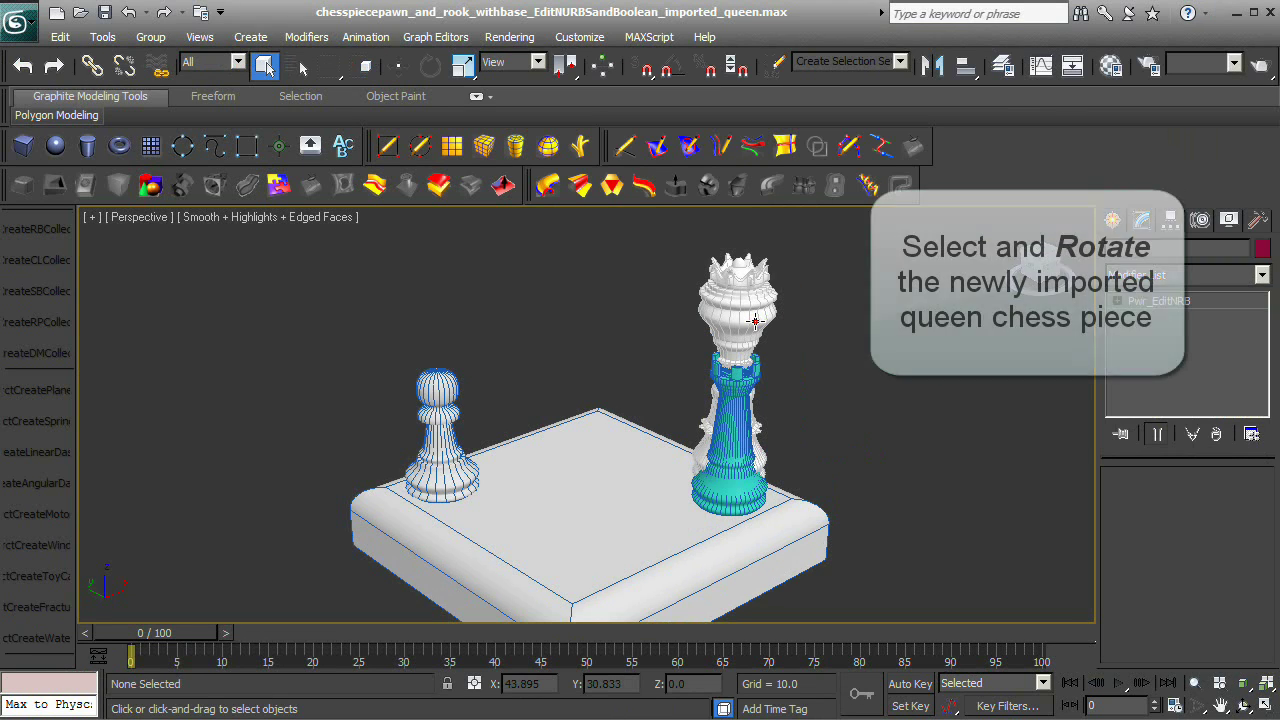
Rotate the imported queen -90 degrees about the Y axis so it lies on its side.
click(760, 320)
right_click(758, 316)
click(786, 352)
drag(715, 345, 646, 517)
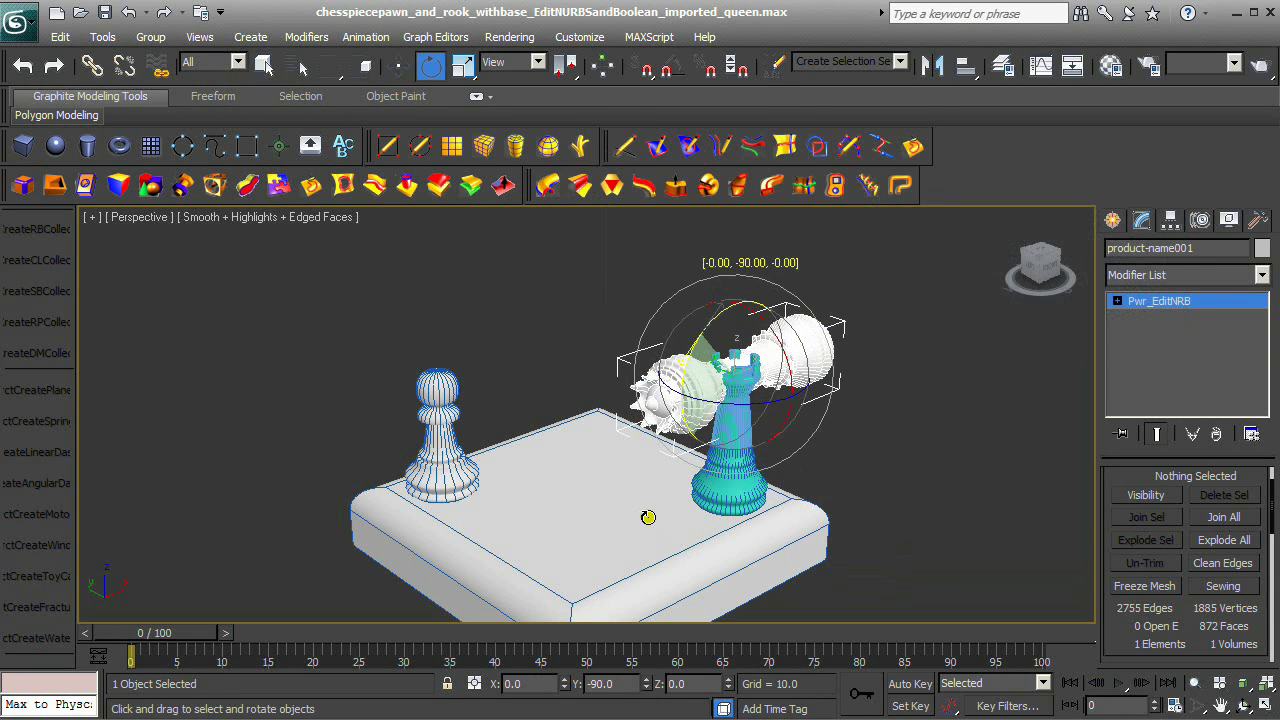
Move the queen down onto the base between the pawn and rook, to about X -7.0, Y 16.4, Z -5.3.
key(alt+w)
right_click(950, 375)
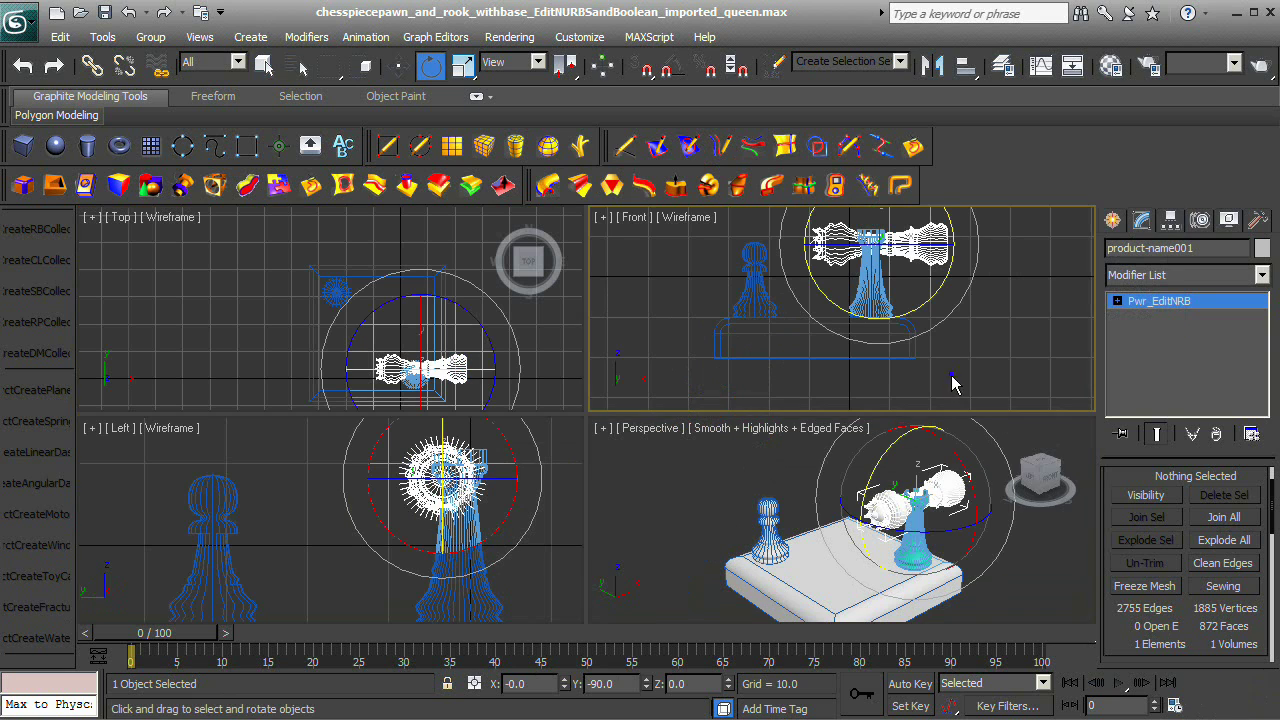
key(w)
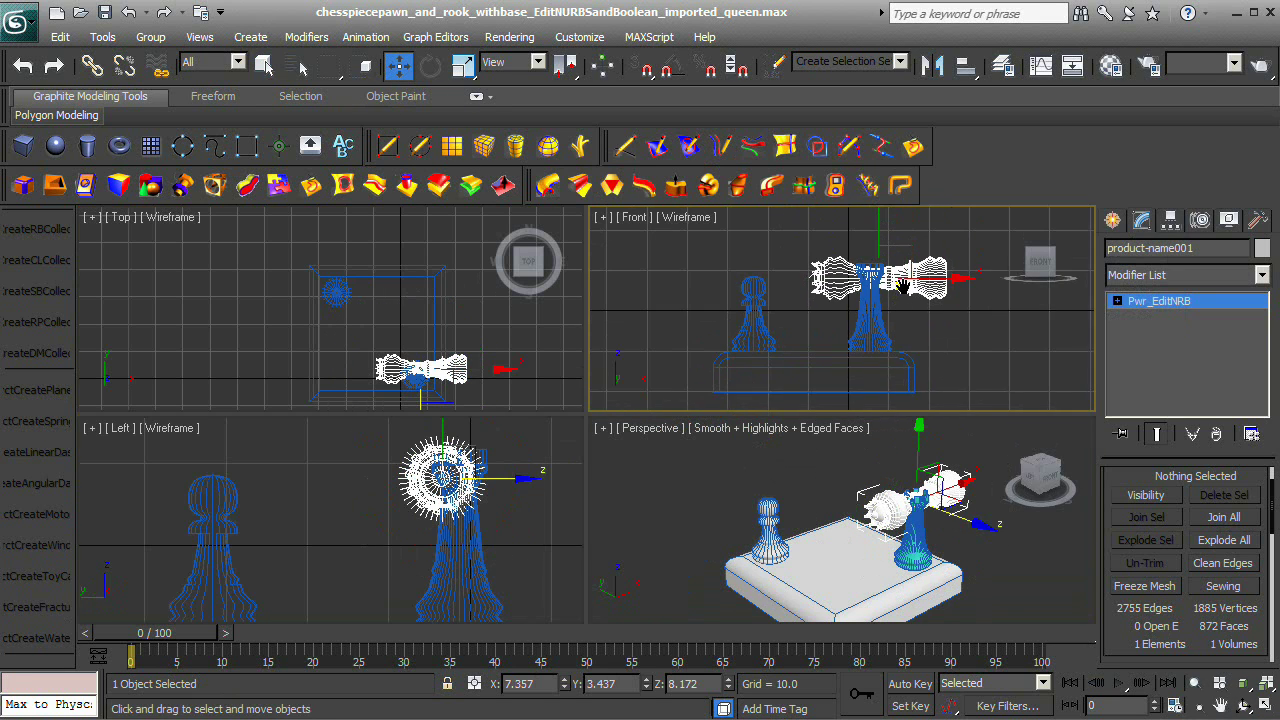
drag(886, 215, 720, 432)
right_click(514, 568)
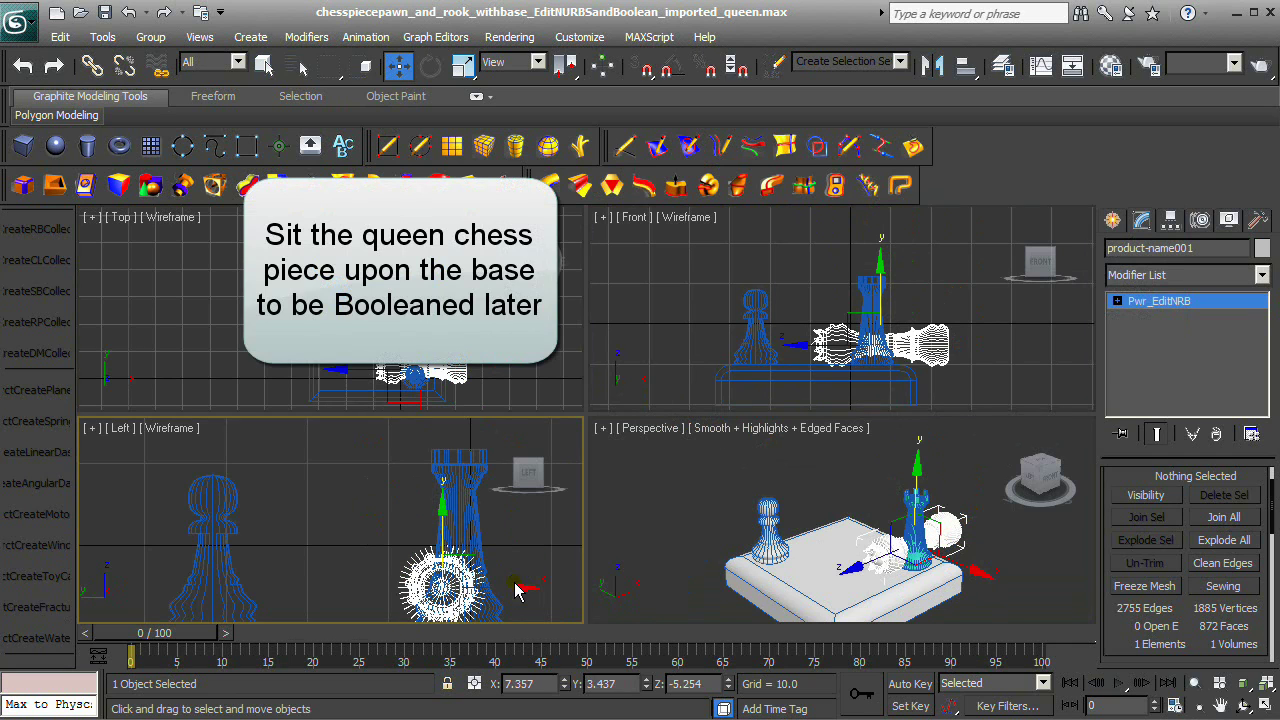
drag(508, 585, 480, 585)
right_click(478, 362)
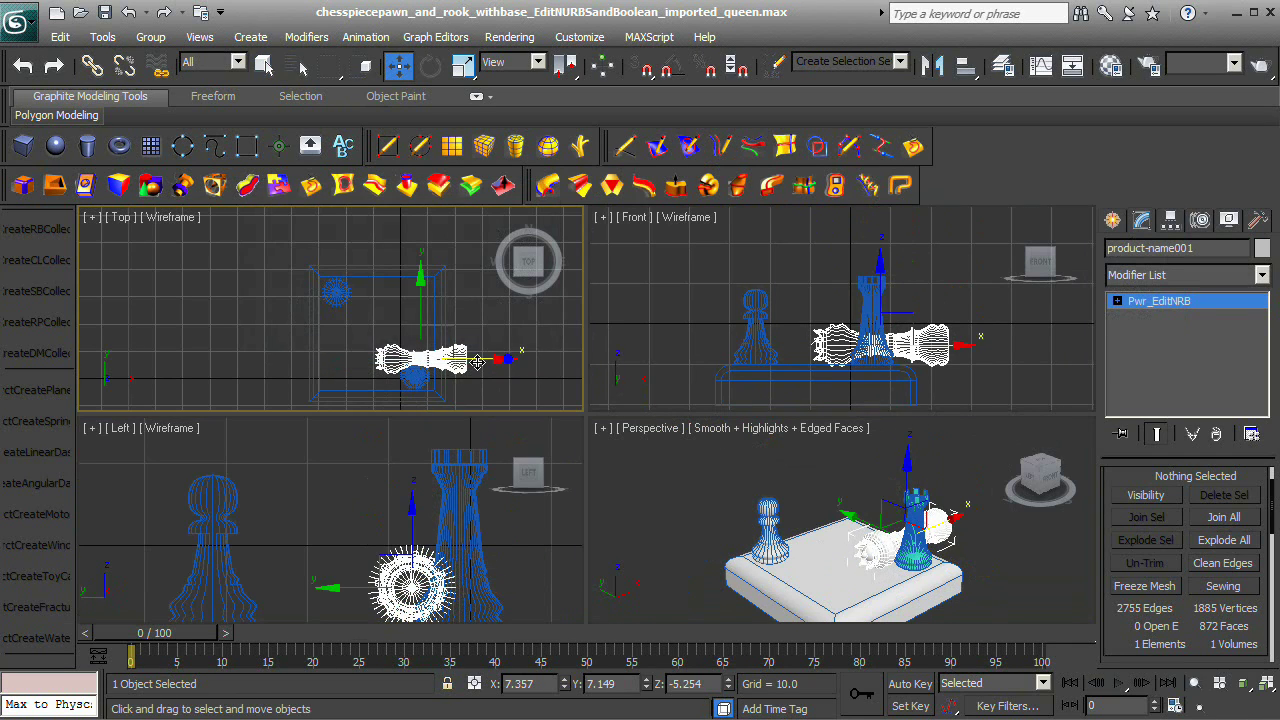
drag(418, 290, 416, 286)
drag(478, 336, 436, 336)
Rotate the lying queen about the vertical axis so it sits diagonally between the pawn and rook, and deselect it.
right_click(1014, 563)
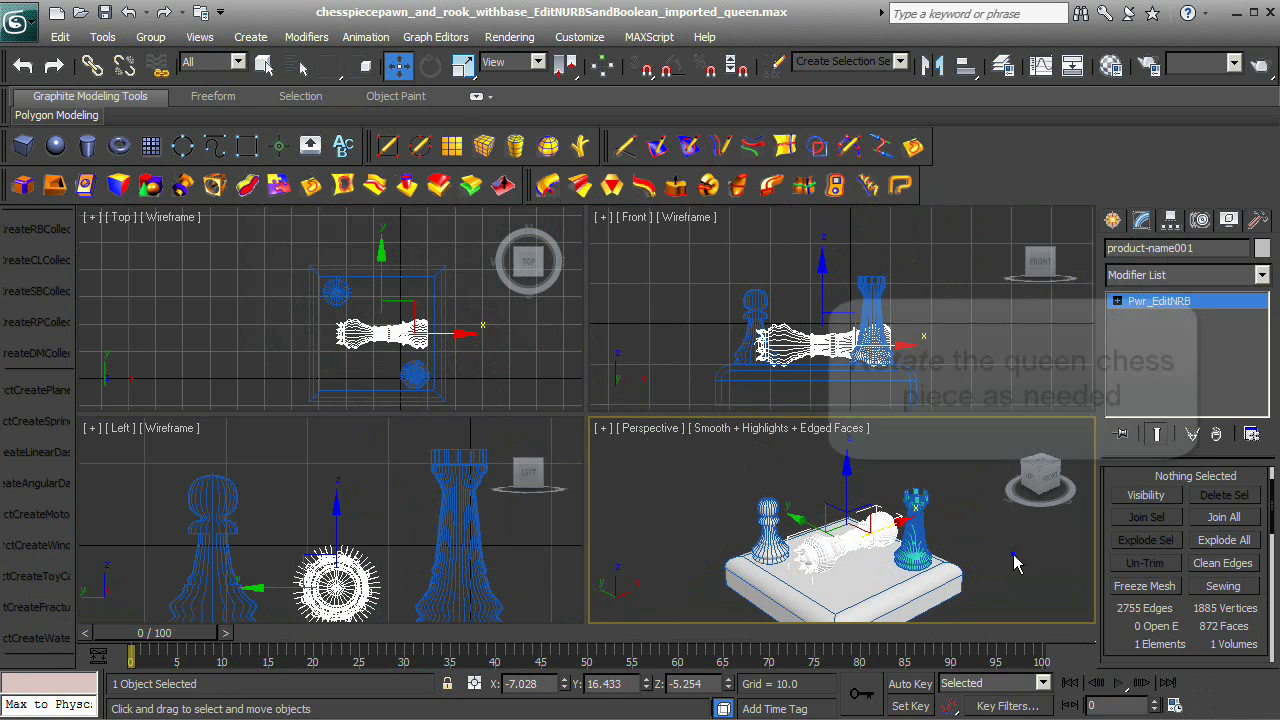
right_click(852, 533)
click(881, 570)
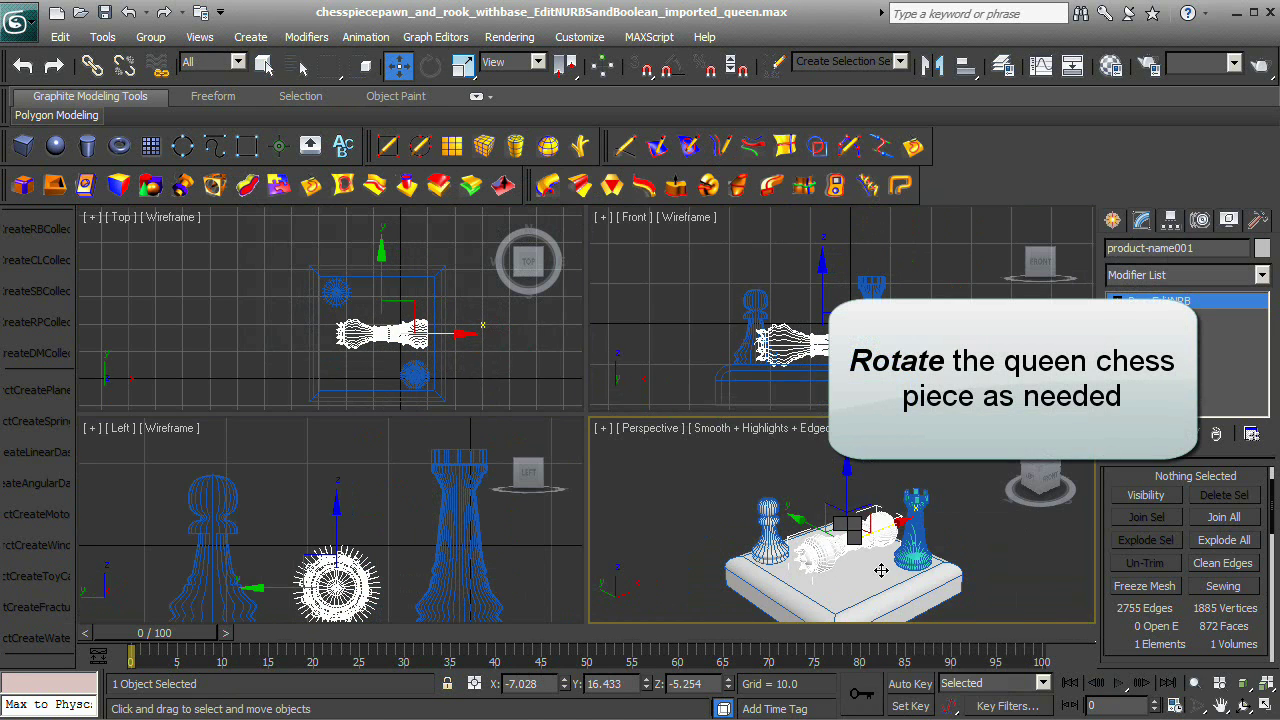
drag(842, 581, 900, 578)
click(985, 577)
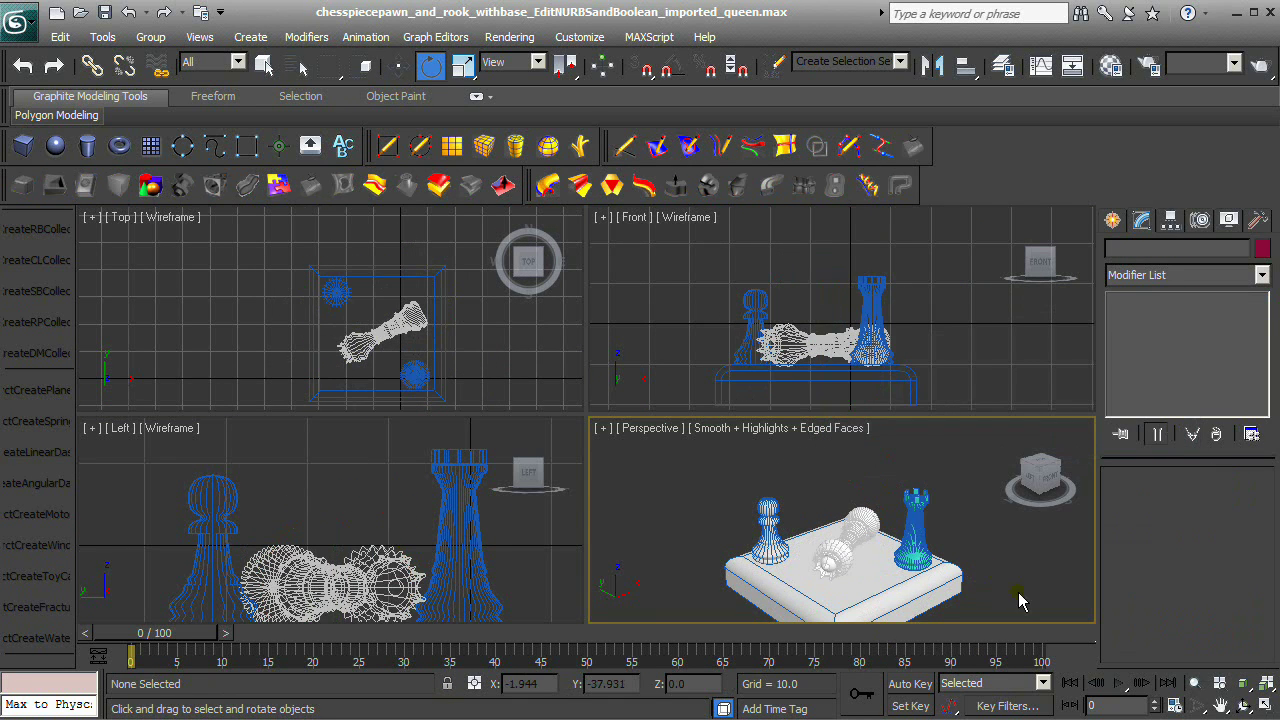
Start a Power Boolean on the lying queen with the operation Union and pick the base with the pawn and rook.
click(1264, 705)
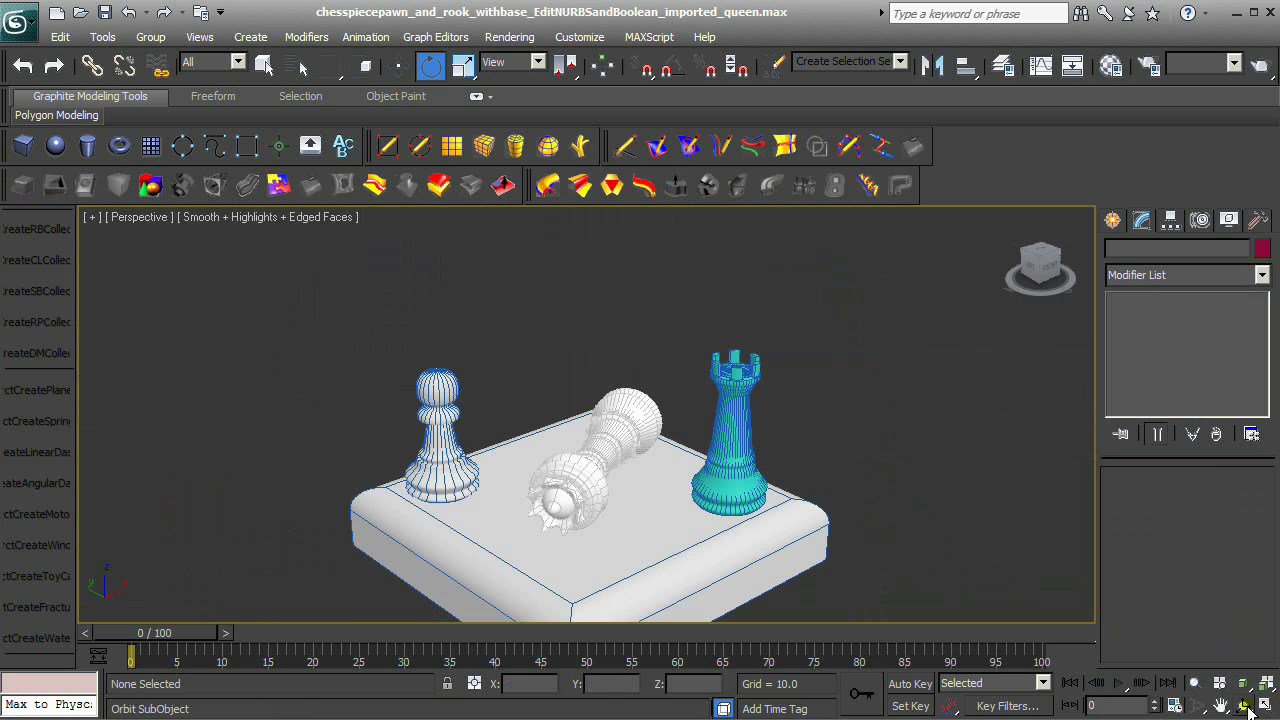
click(1244, 706)
drag(590, 487, 651, 494)
key(e)
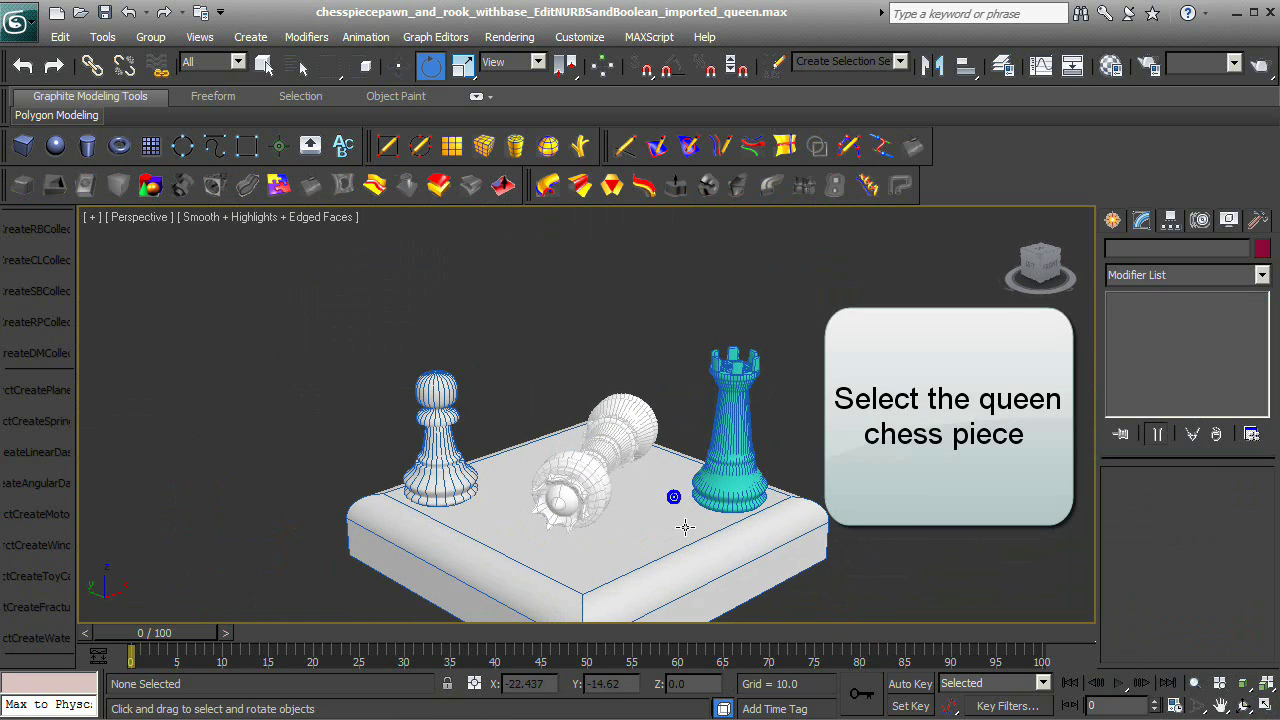
click(662, 424)
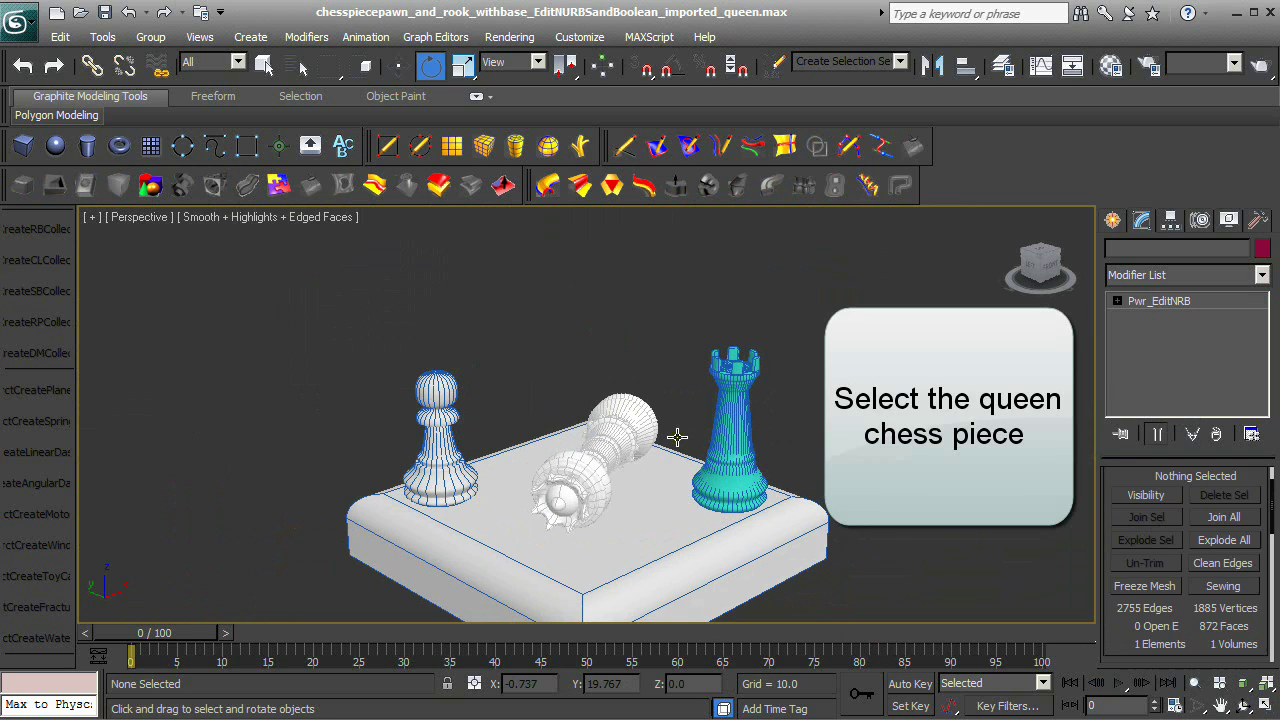
click(398, 65)
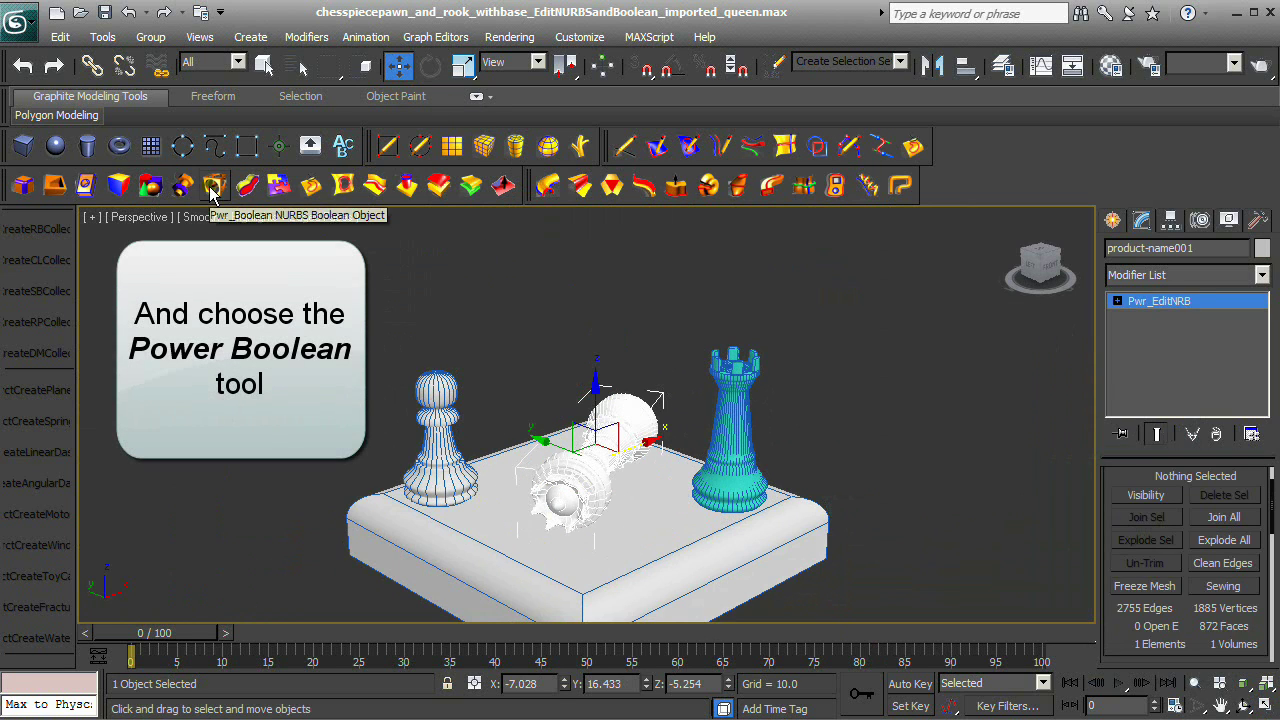
click(214, 185)
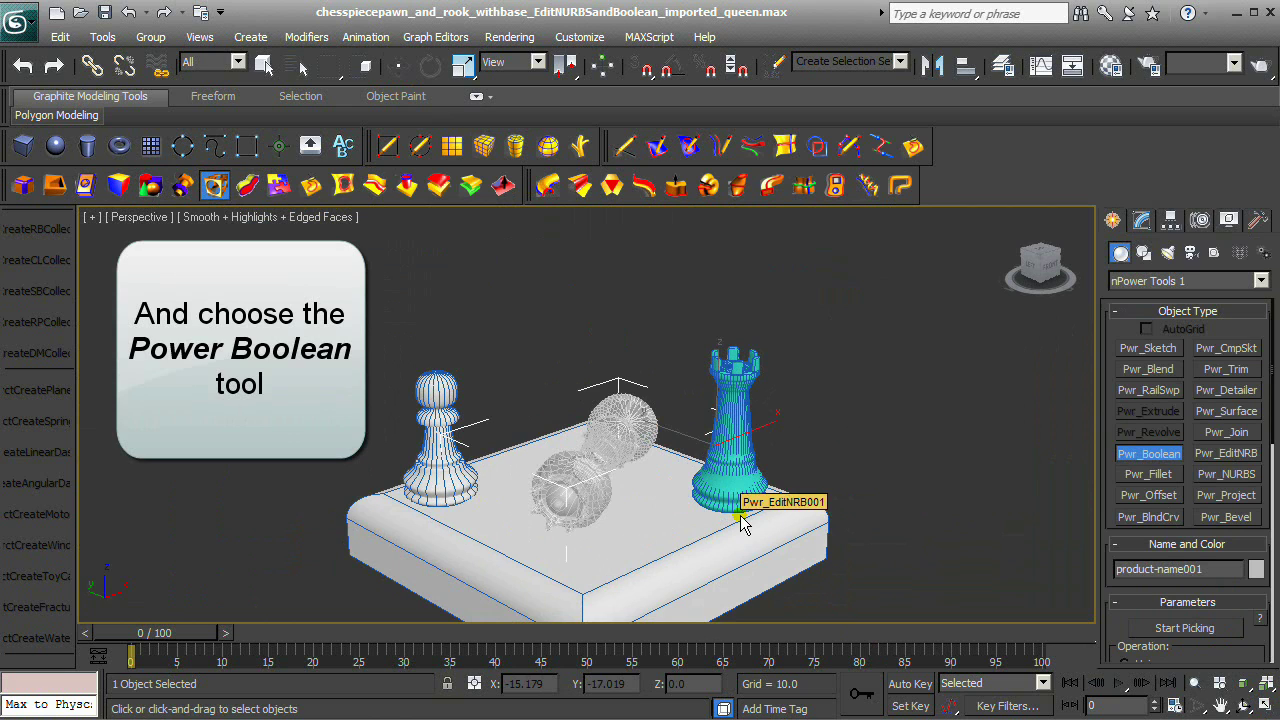
drag(1121, 627, 1122, 511)
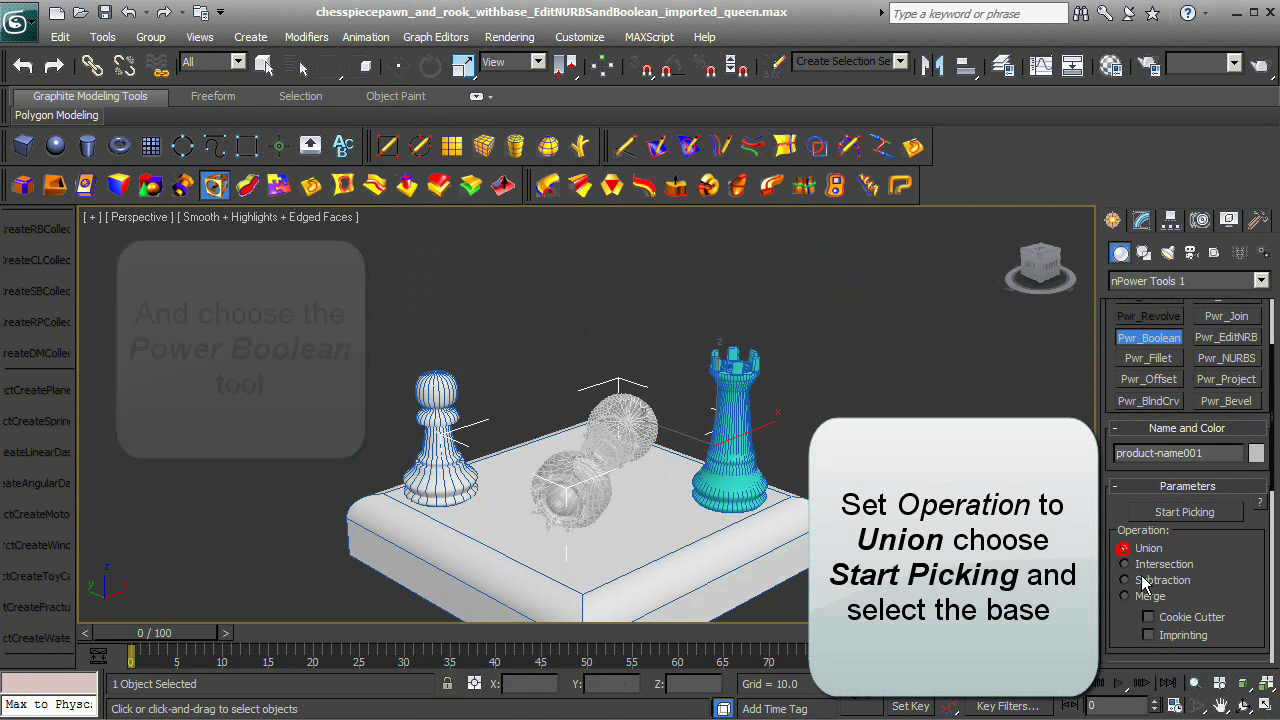
click(1158, 515)
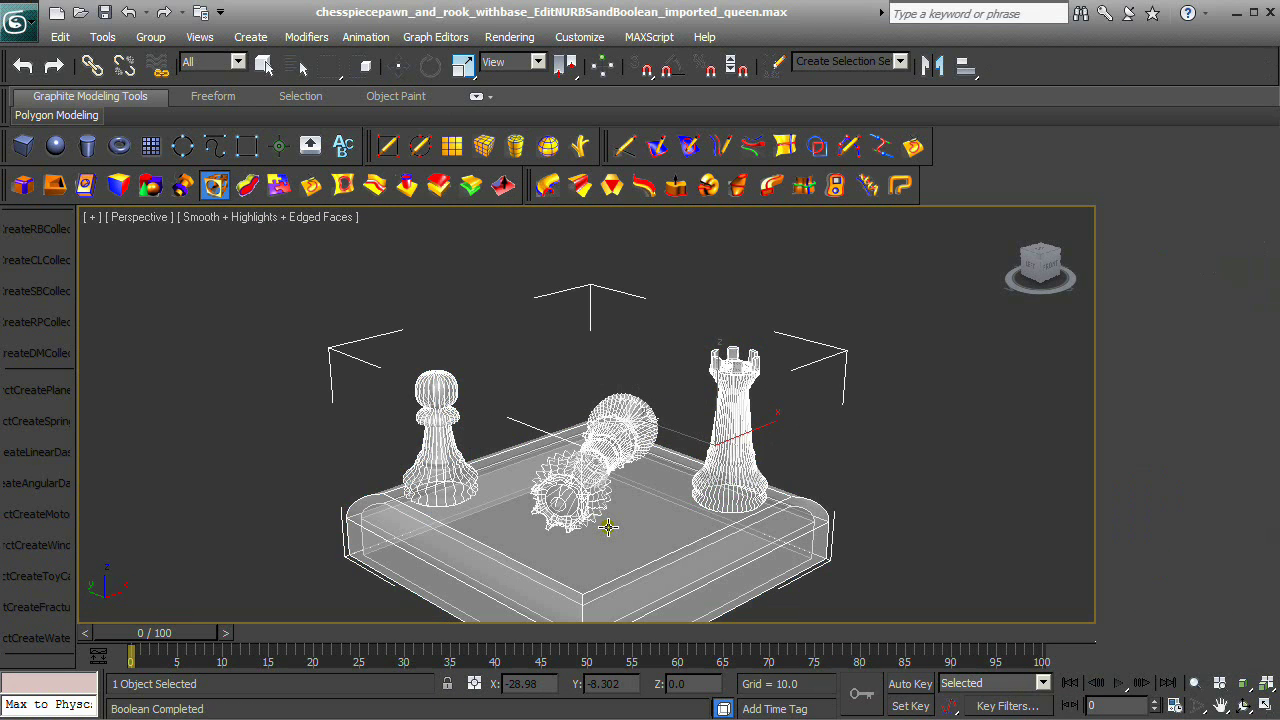
Deselect the united chess set and save the scene as chesspiecepawn_and_rook_withbase_EditNURBSandBoolean_imported_queen_Booleaned.
click(1194, 683)
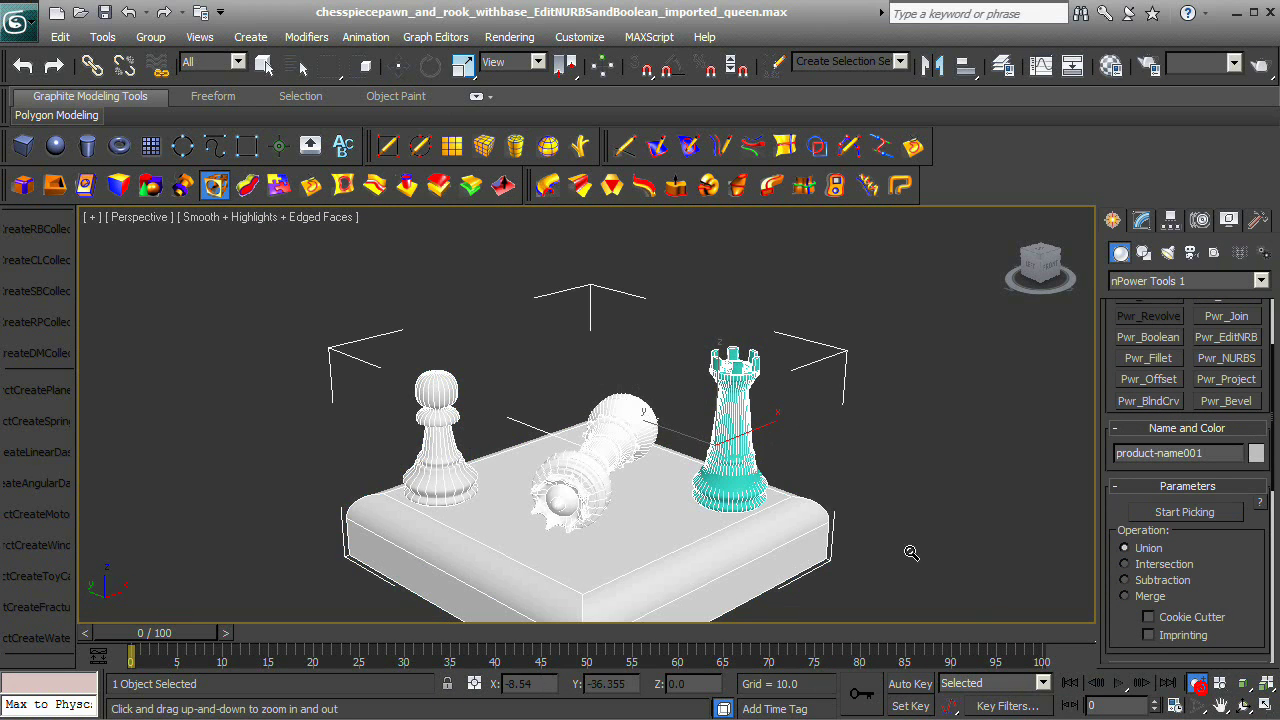
drag(745, 530, 692, 488)
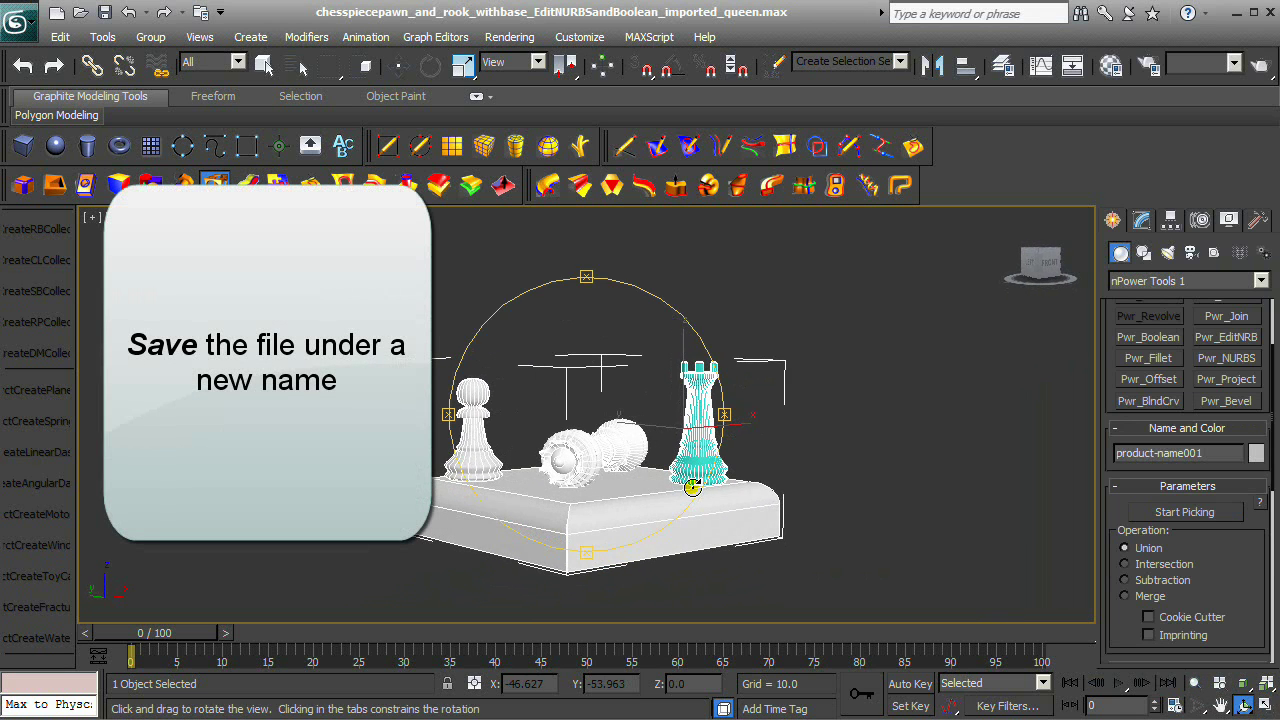
right_click(837, 519)
click(837, 519)
click(18, 20)
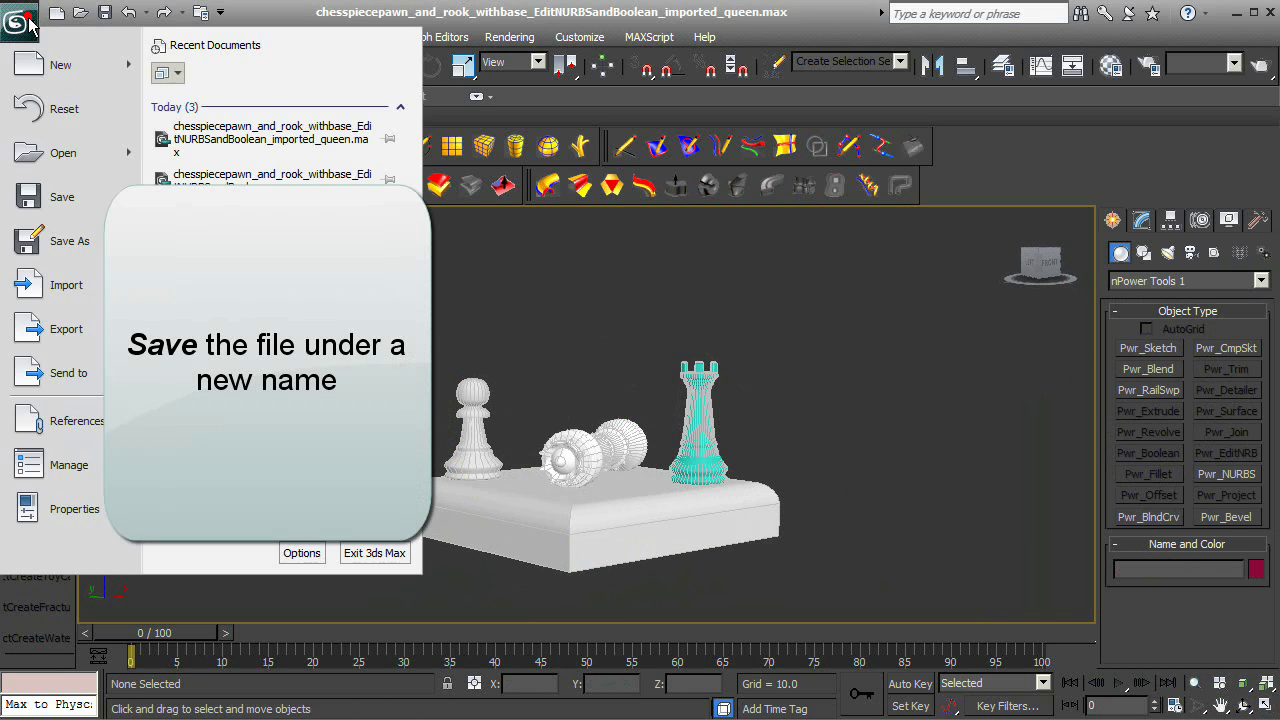
click(81, 236)
click(472, 640)
text(_Booleaned)
click(652, 641)
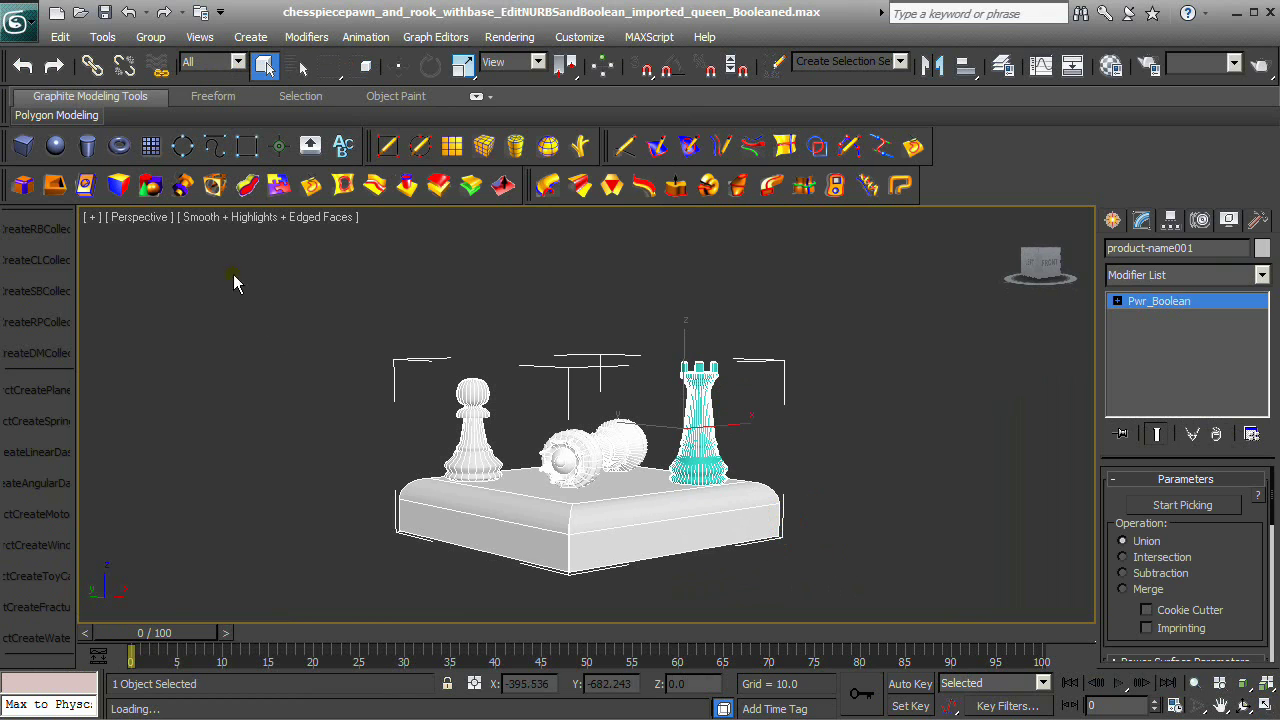
Convert the united chess set to an editable NURBS object with Pwr_EditNRB and check it for open edges.
click(86, 185)
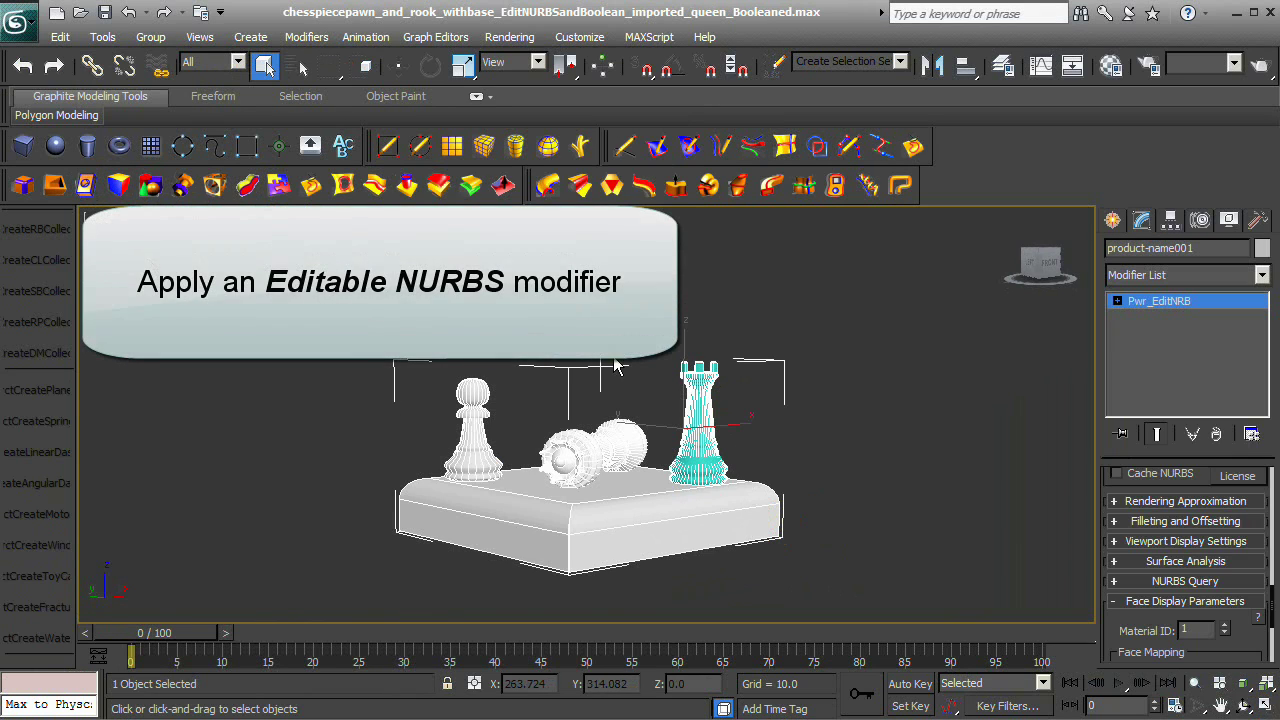
scroll(1143, 626, up, 6)
scroll(1150, 625, up, 2)
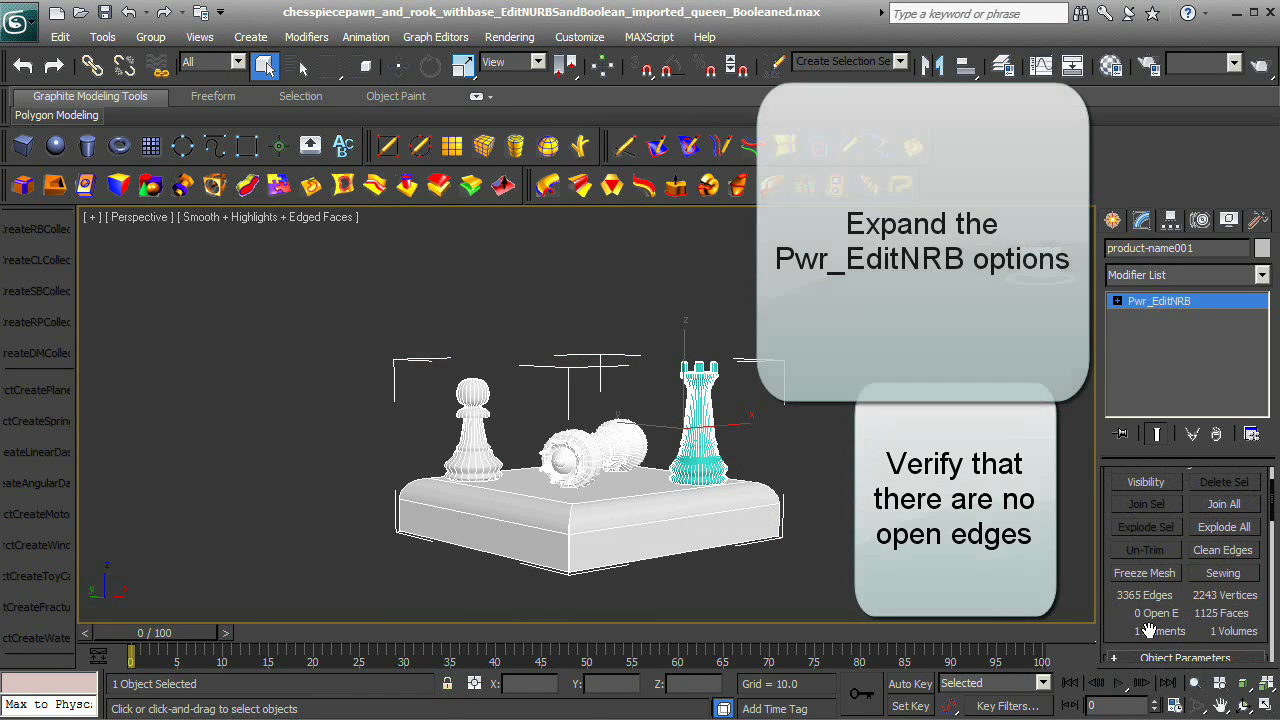
Work at the Face level of Pwr_EditNRB and give the base's top face Material ID 4.
click(1117, 301)
click(1150, 365)
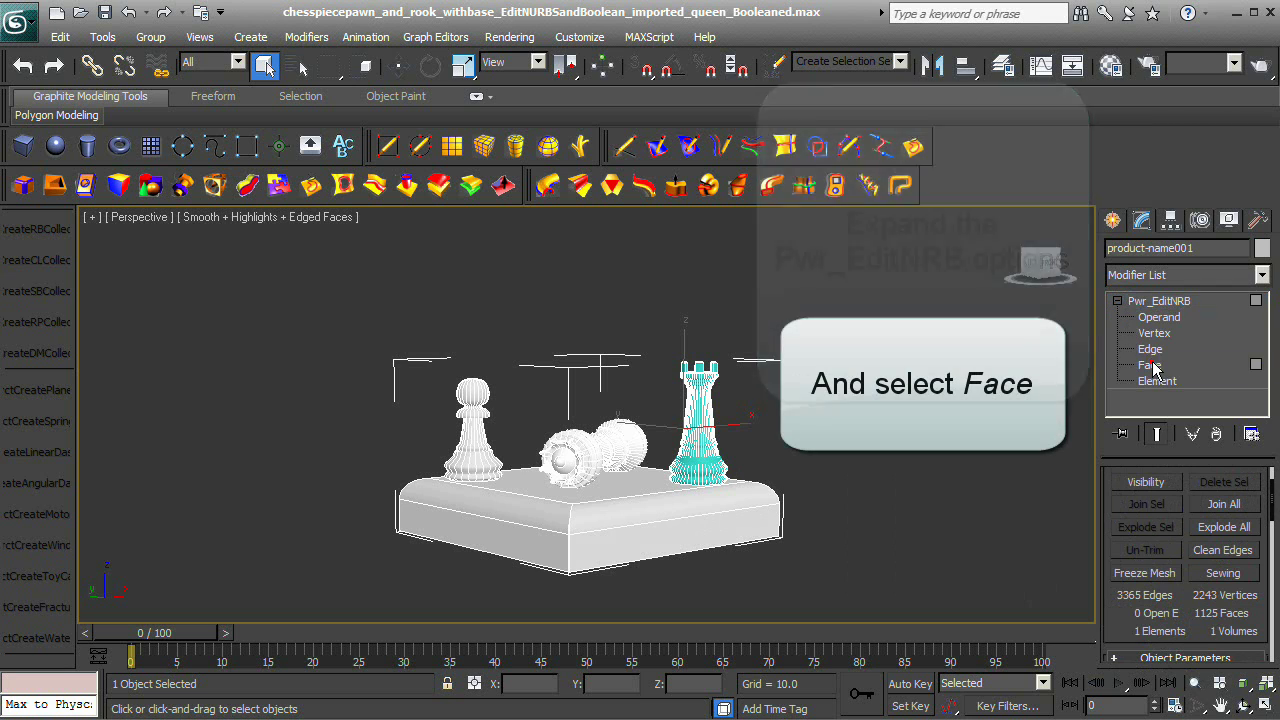
scroll(1150, 540, down, 10)
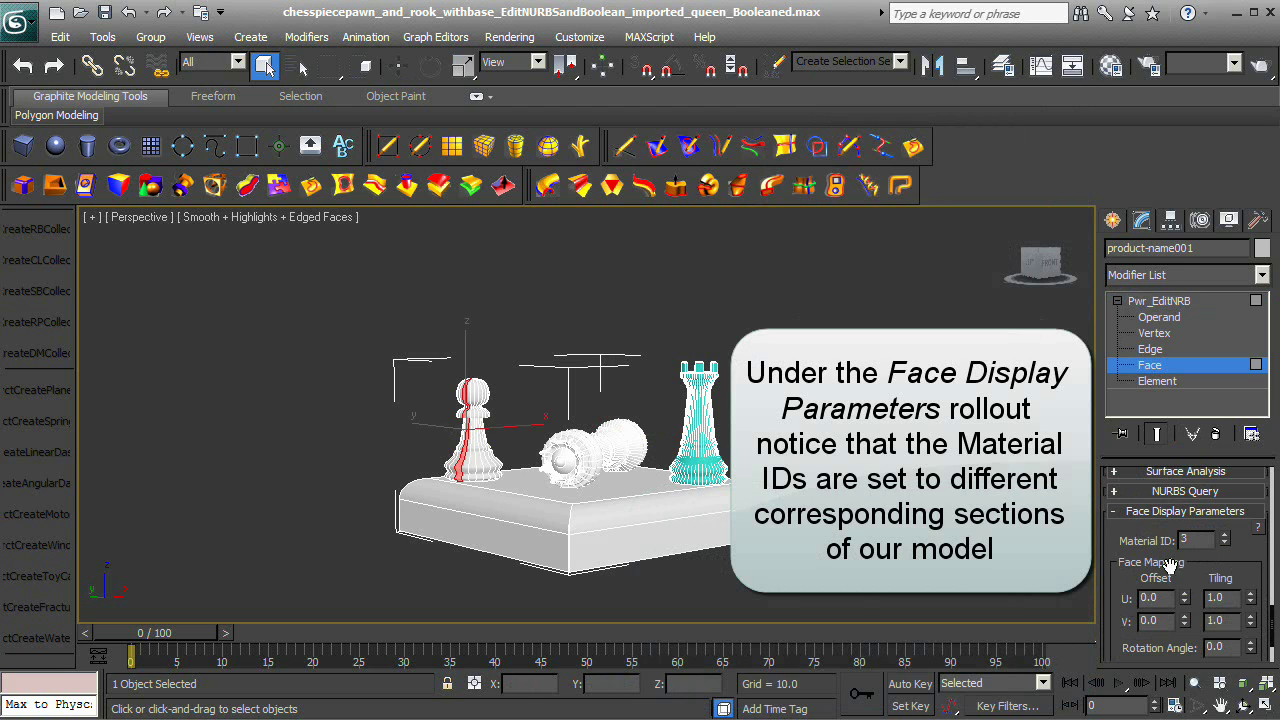
click(598, 493)
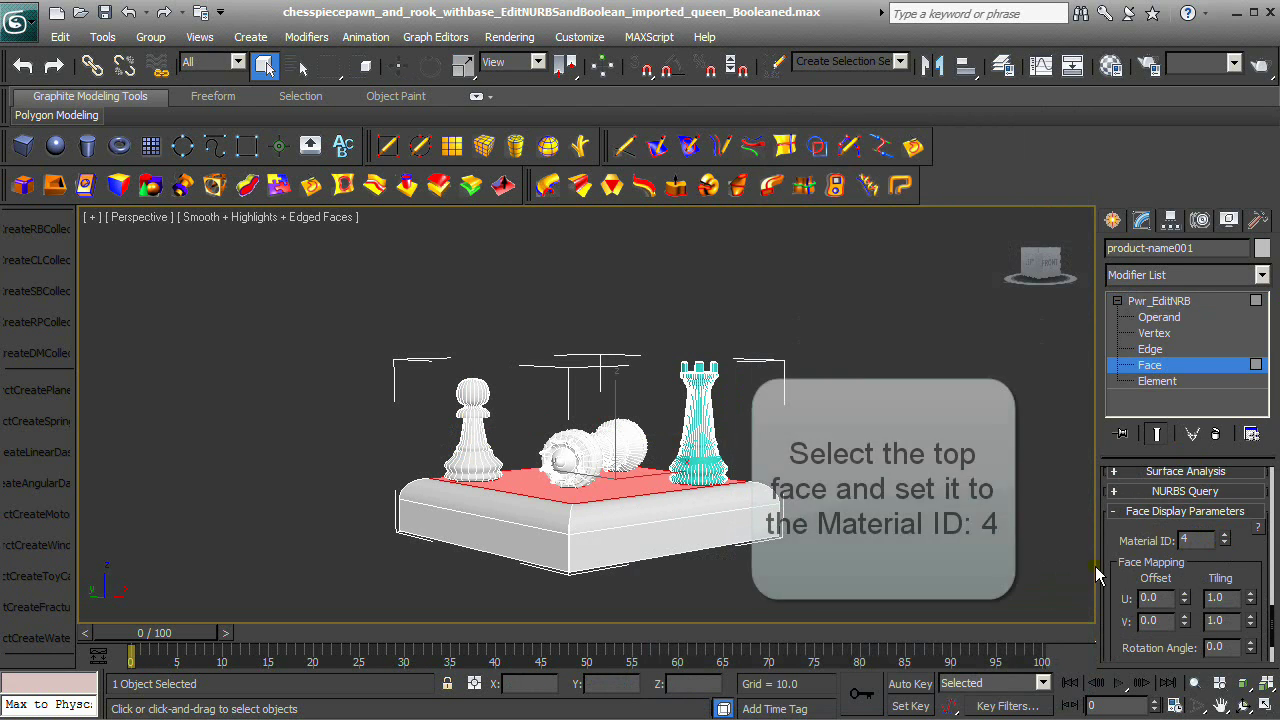
Select all rounded edge faces and vertical side faces around the outside of the base together.
click(733, 495)
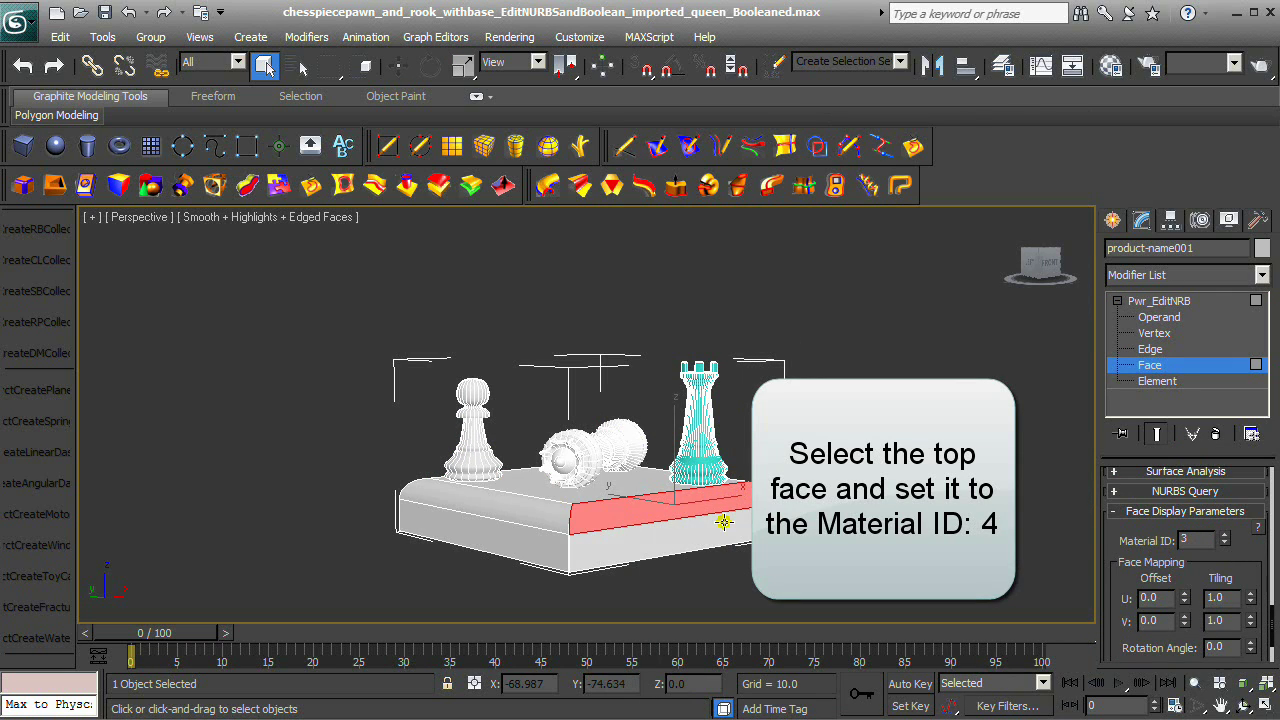
click(723, 521)
click(544, 547)
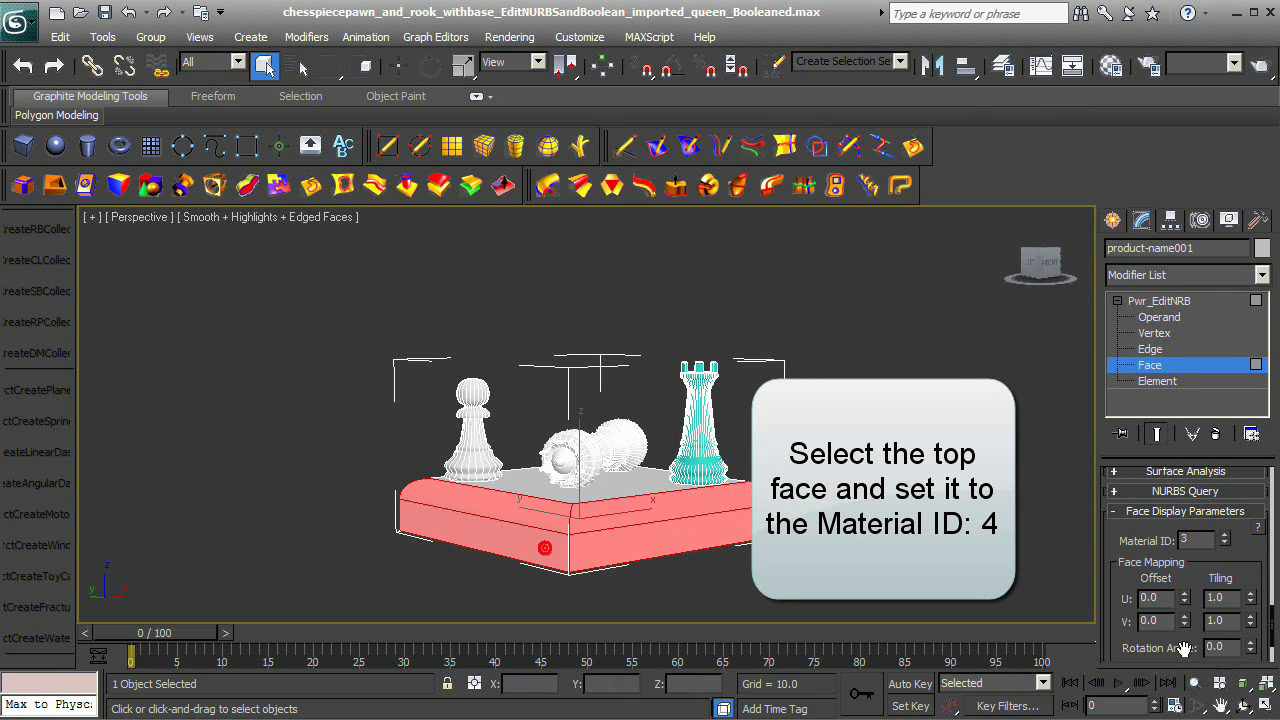
click(1250, 707)
drag(590, 480, 890, 488)
right_click(886, 491)
click(533, 487)
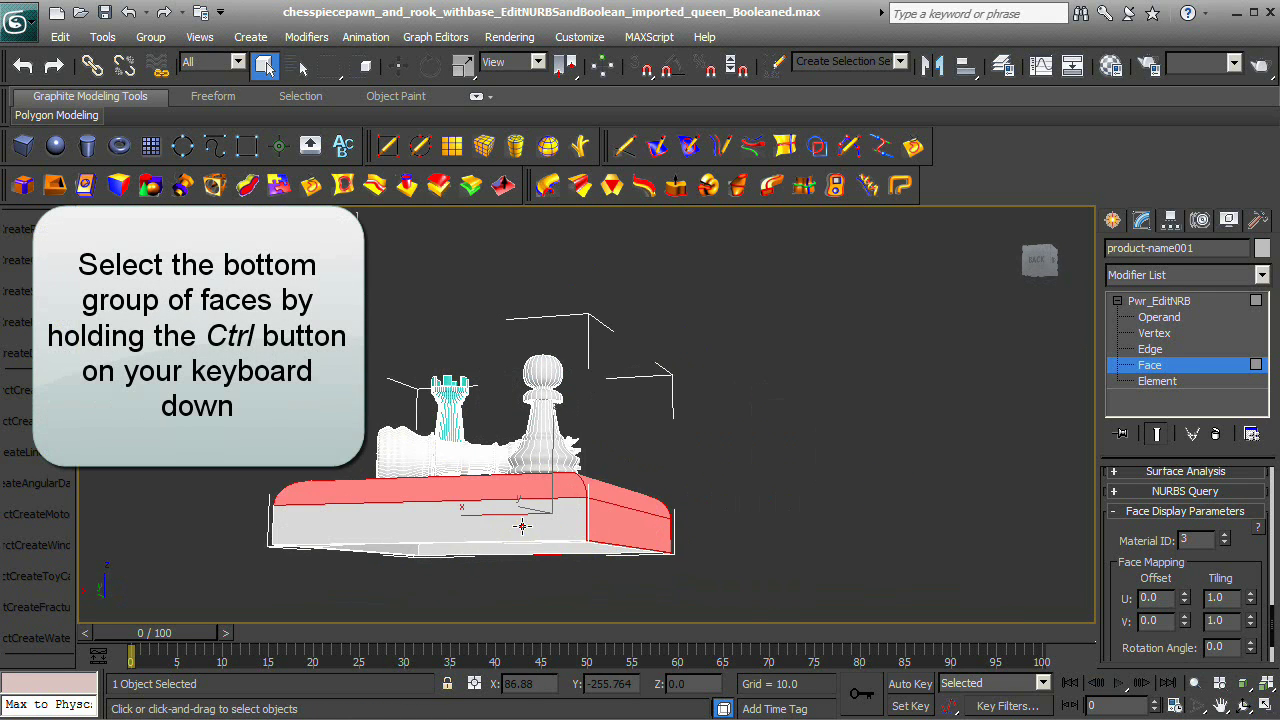
ctrl+click(522, 526)
drag(631, 443, 883, 469)
right_click(883, 469)
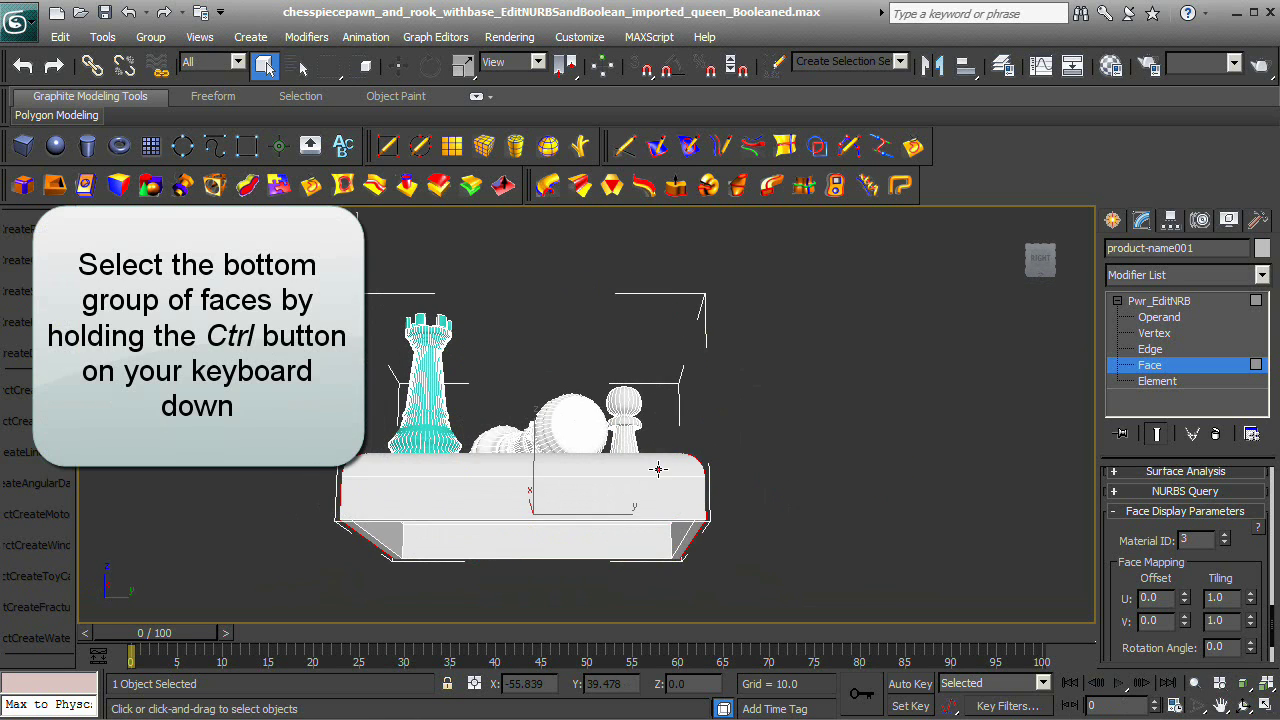
ctrl+click(658, 469)
Add the base's bottom rim, the recessed underside and all its inner wall and fillet faces to the face selection.
click(1244, 706)
drag(532, 440, 531, 392)
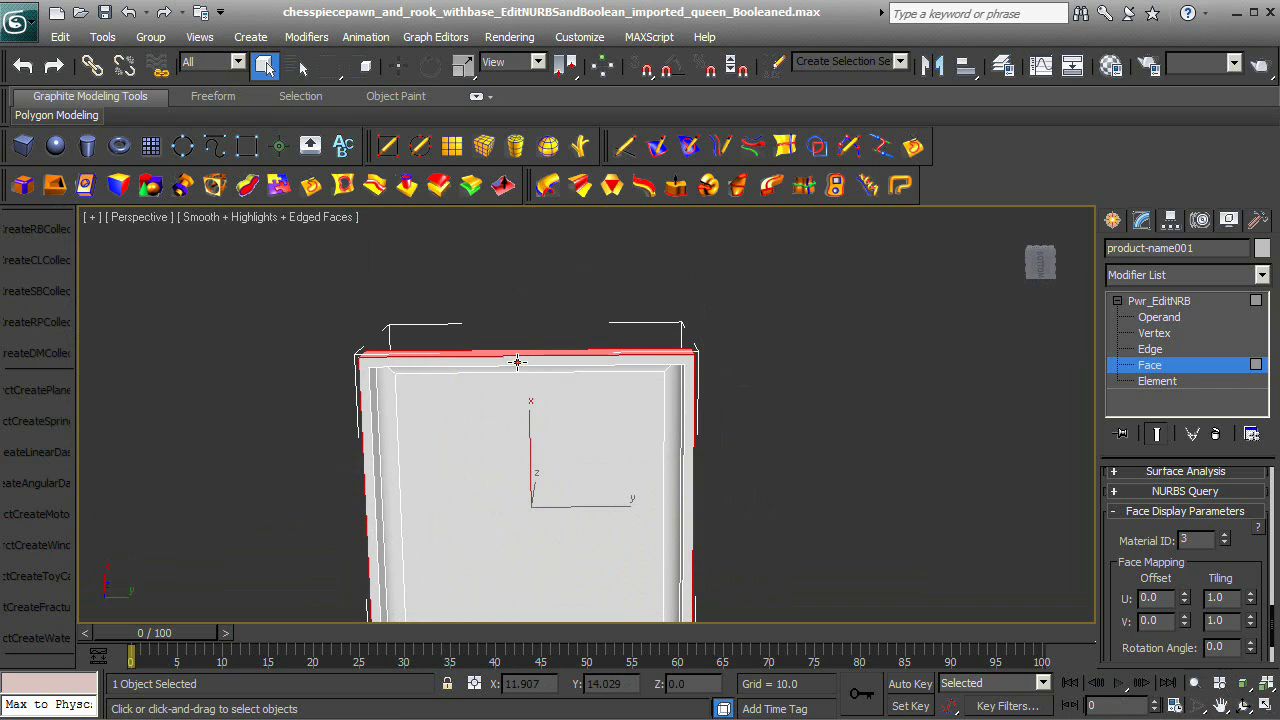
ctrl+click(517, 362)
ctrl+click(384, 386)
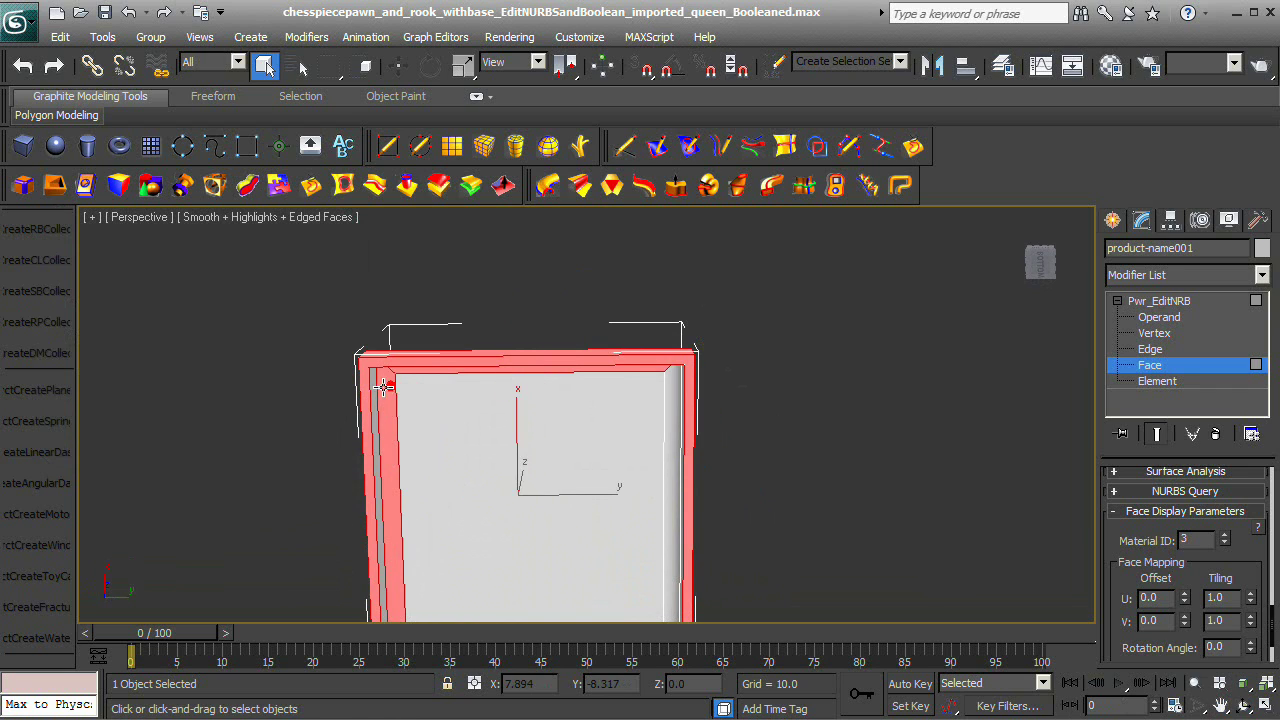
ctrl+click(490, 415)
ctrl+click(670, 412)
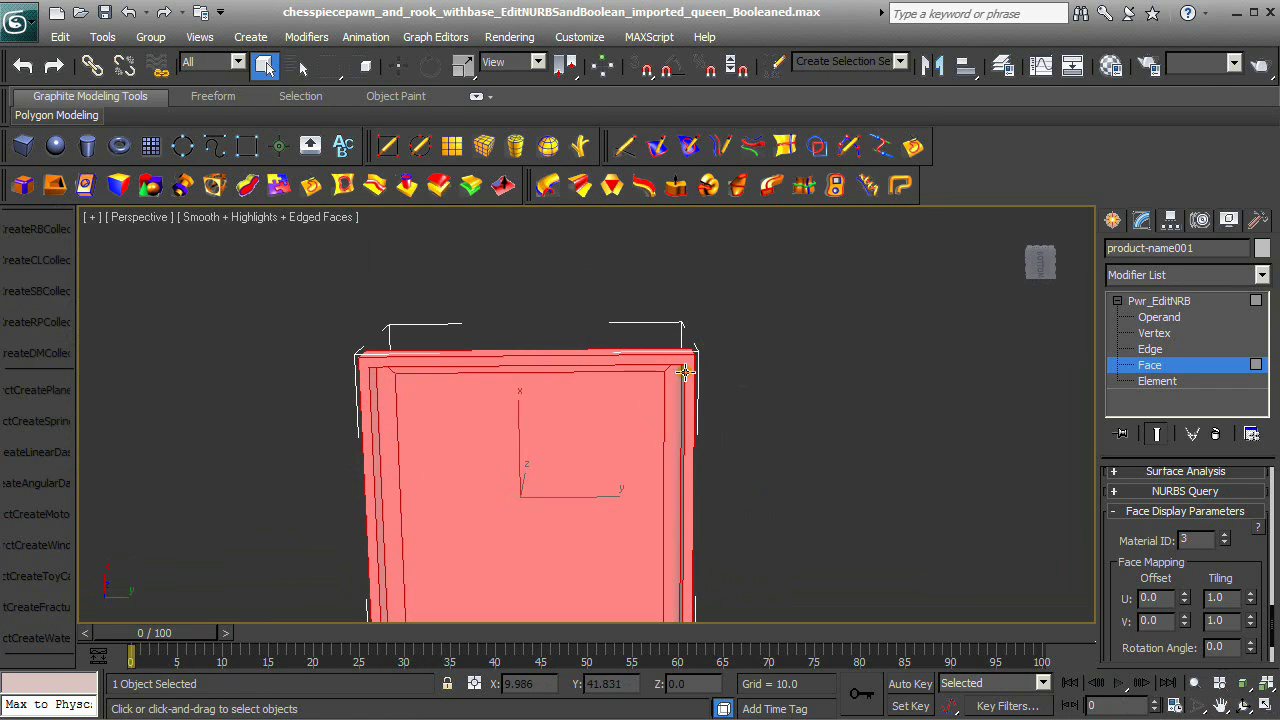
click(1246, 706)
mouse_move(666, 429)
mouse_down()
mouse_move(680, 425)
mouse_move(752, 525)
mouse_up()
right_click(878, 570)
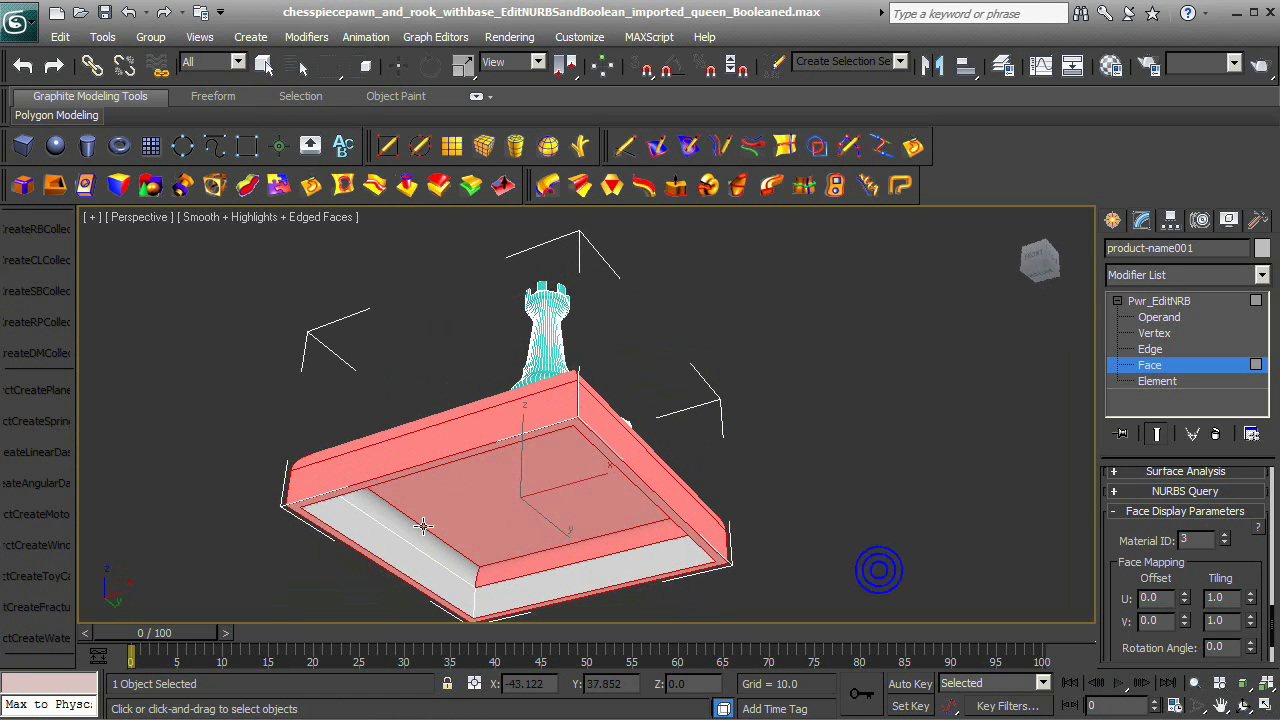
ctrl+click(427, 563)
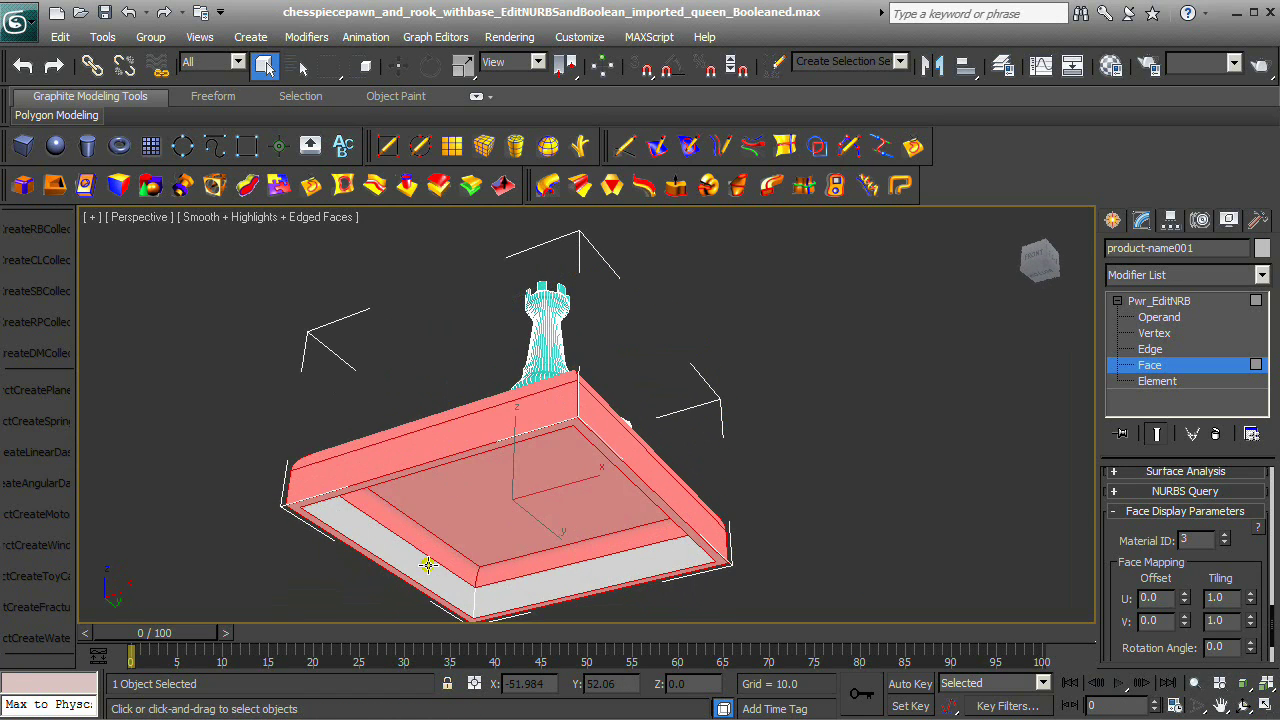
ctrl+click(544, 594)
Set the selected side and underside faces of the base to Material ID 1, then leave face editing and deselect the object.
drag(641, 489, 717, 534)
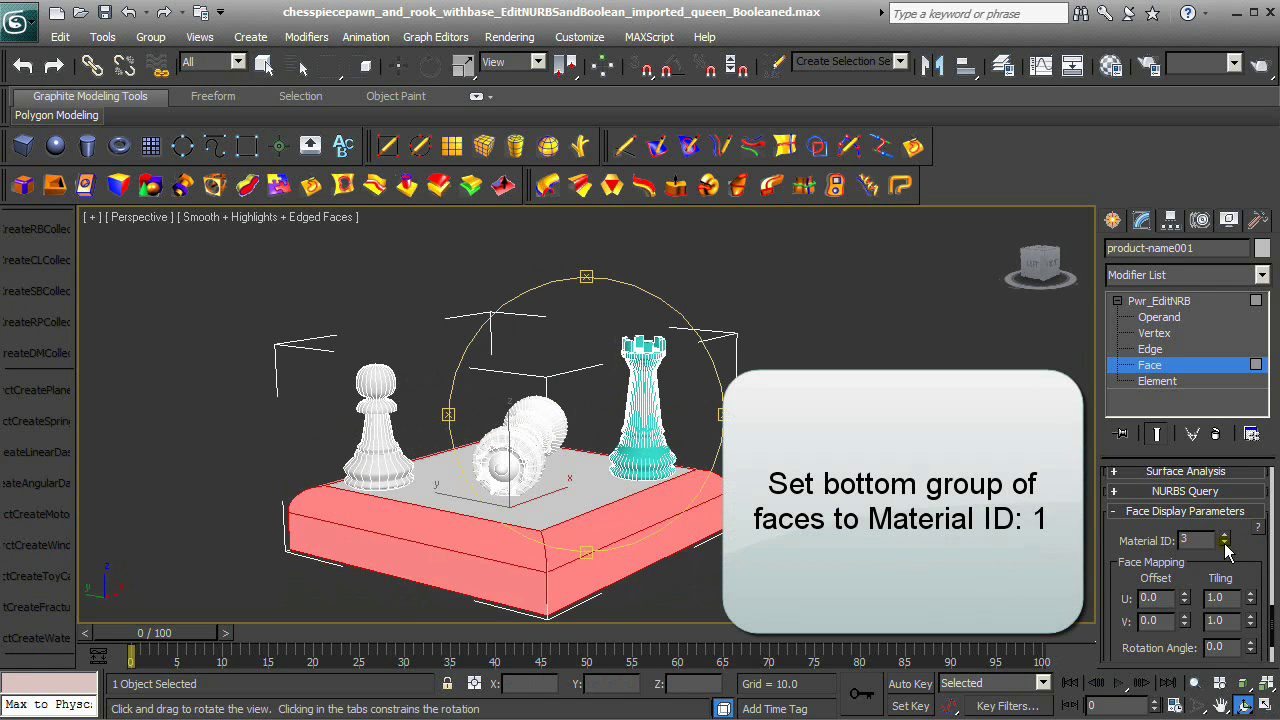
click(1222, 545)
key(Escape)
click(1113, 220)
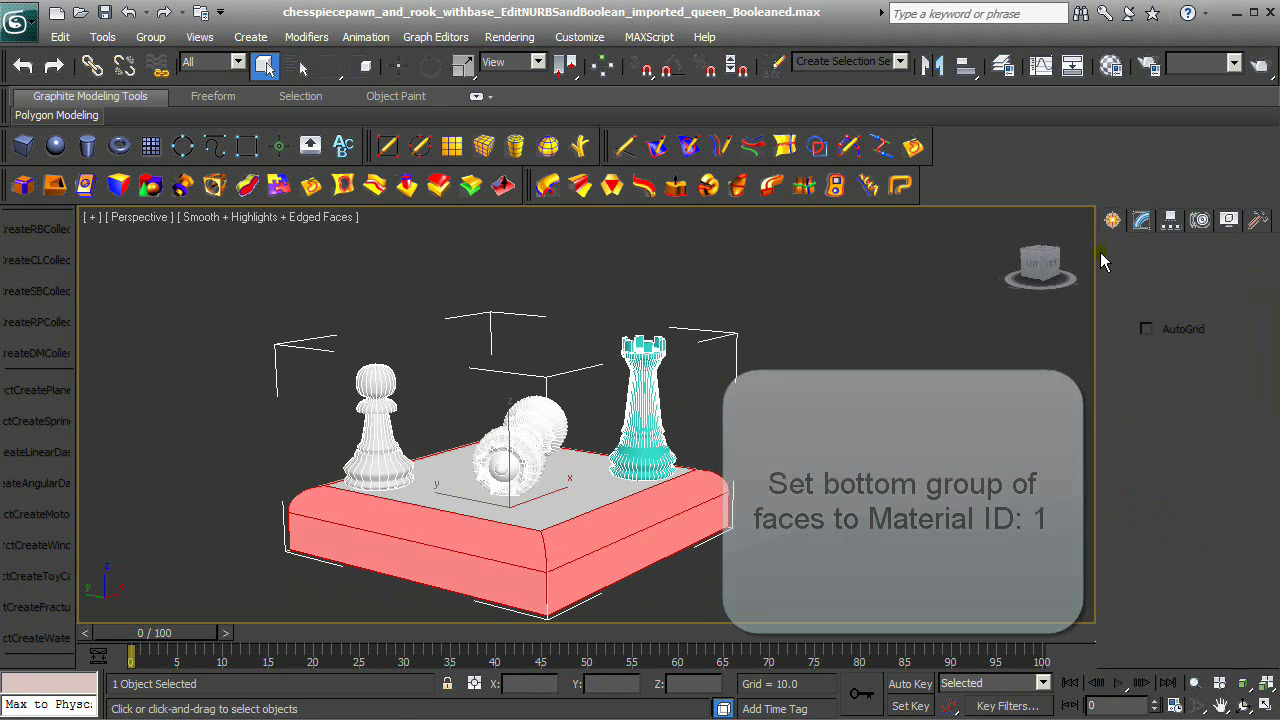
click(922, 483)
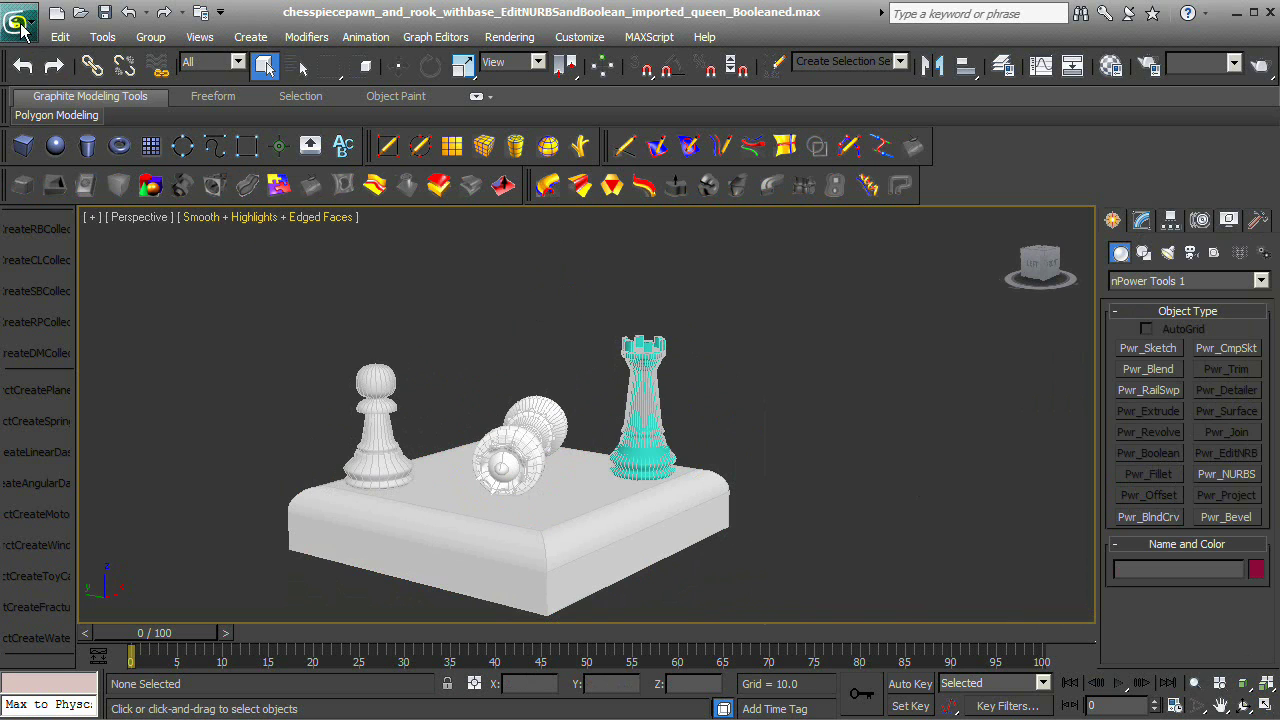
Save the scene as chesspiecepawn_and_rook_withbase_EditNURBSandBoolean_imported_queen_Booleaned_materialidsset.
click(20, 30)
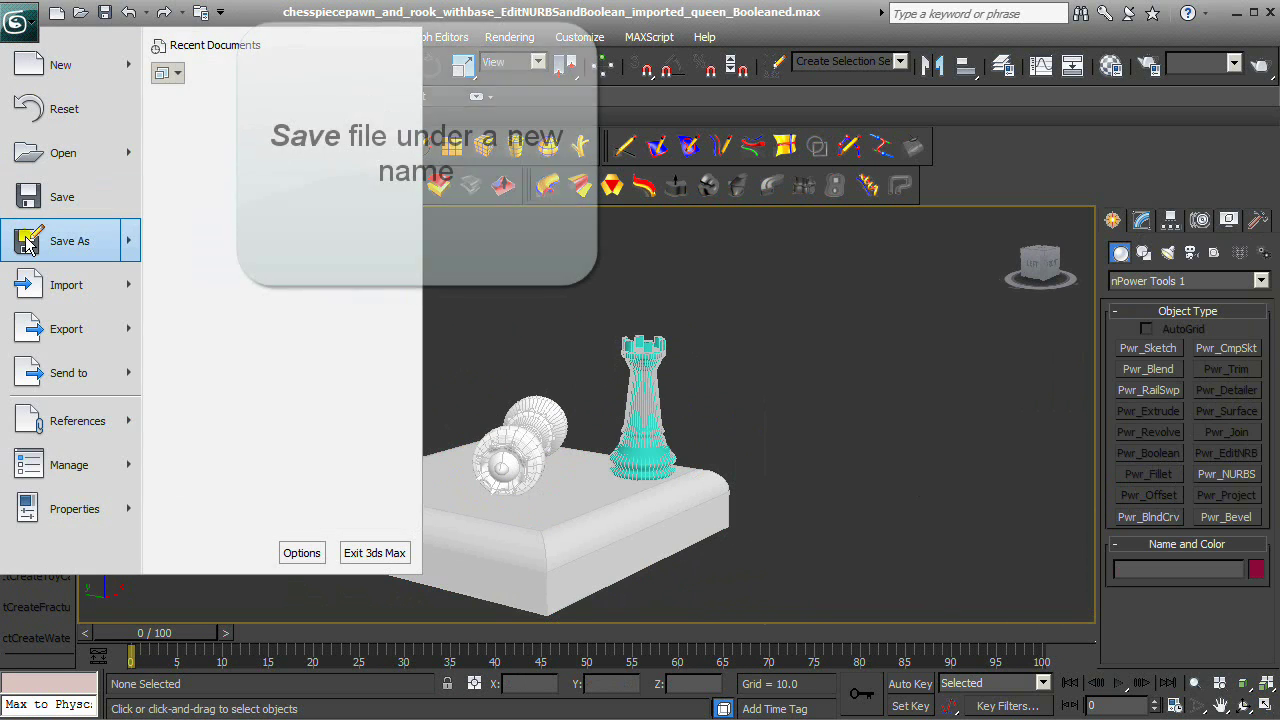
click(27, 243)
click(526, 643)
text(_materialids)
click(662, 641)
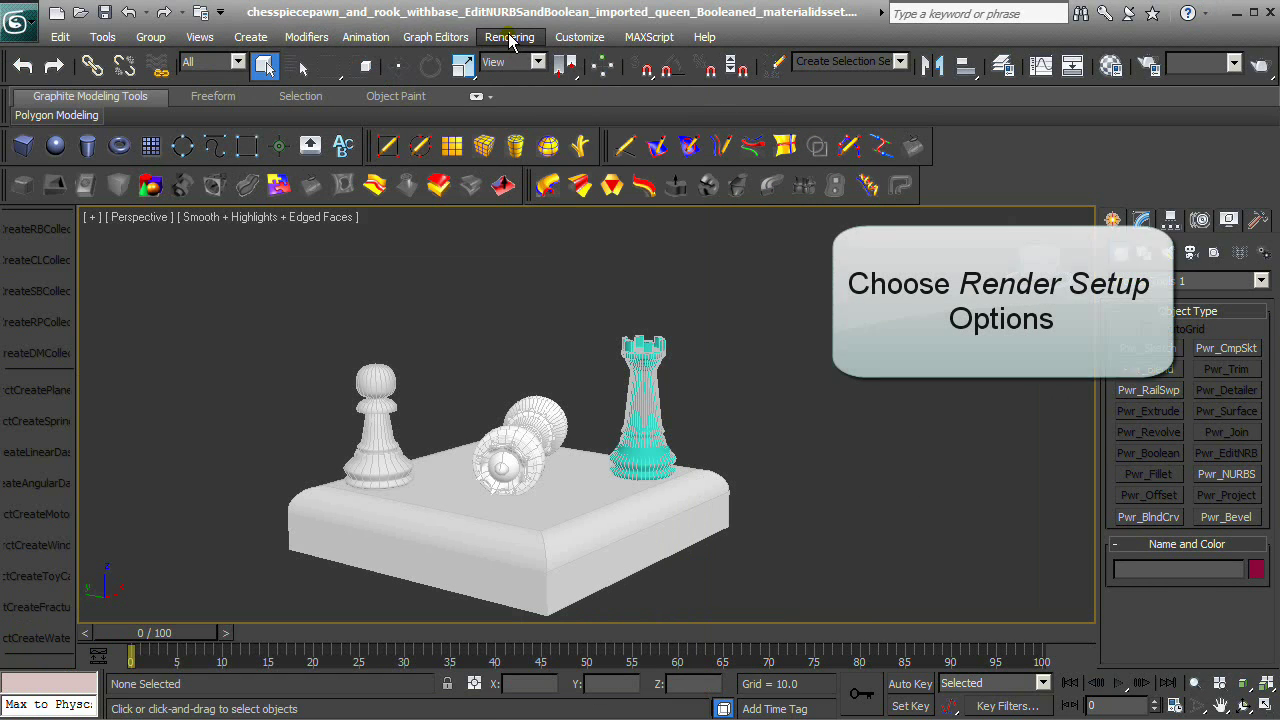
Check in the Render Setup which renderer is assigned for production rendering, and close the dialog.
click(509, 37)
key(F10)
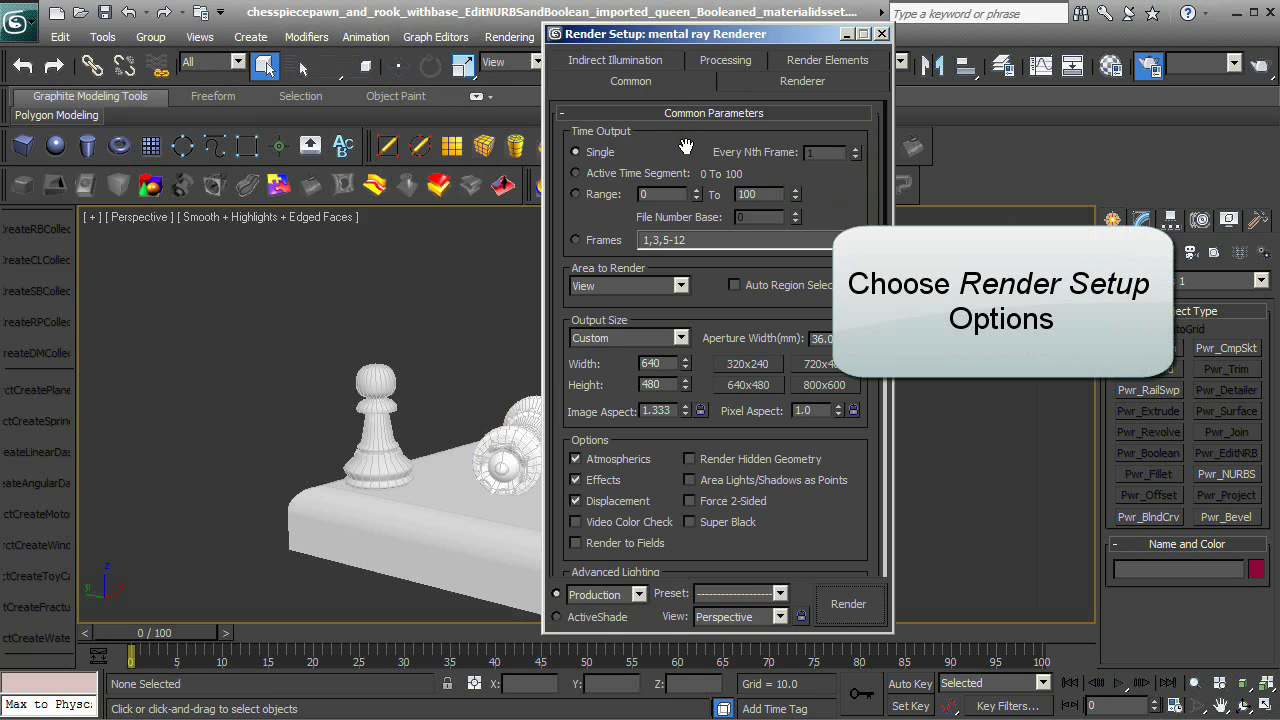
scroll(833, 525, down, 8)
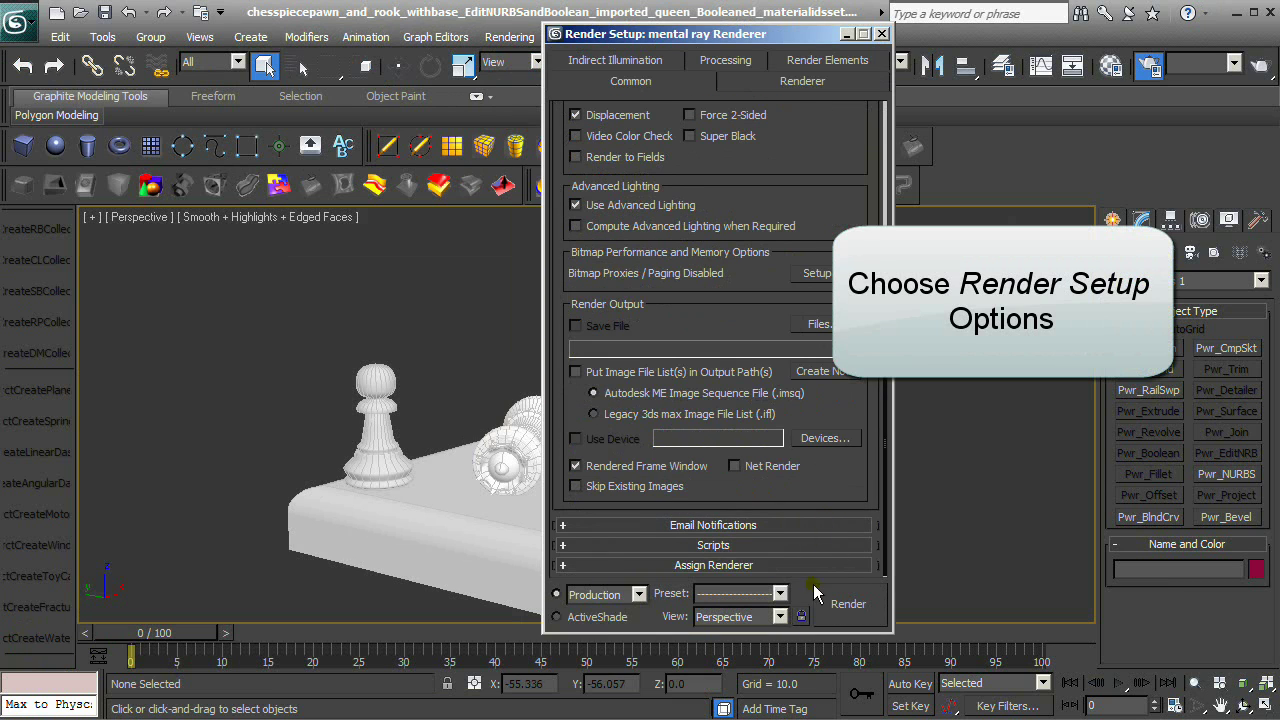
click(797, 566)
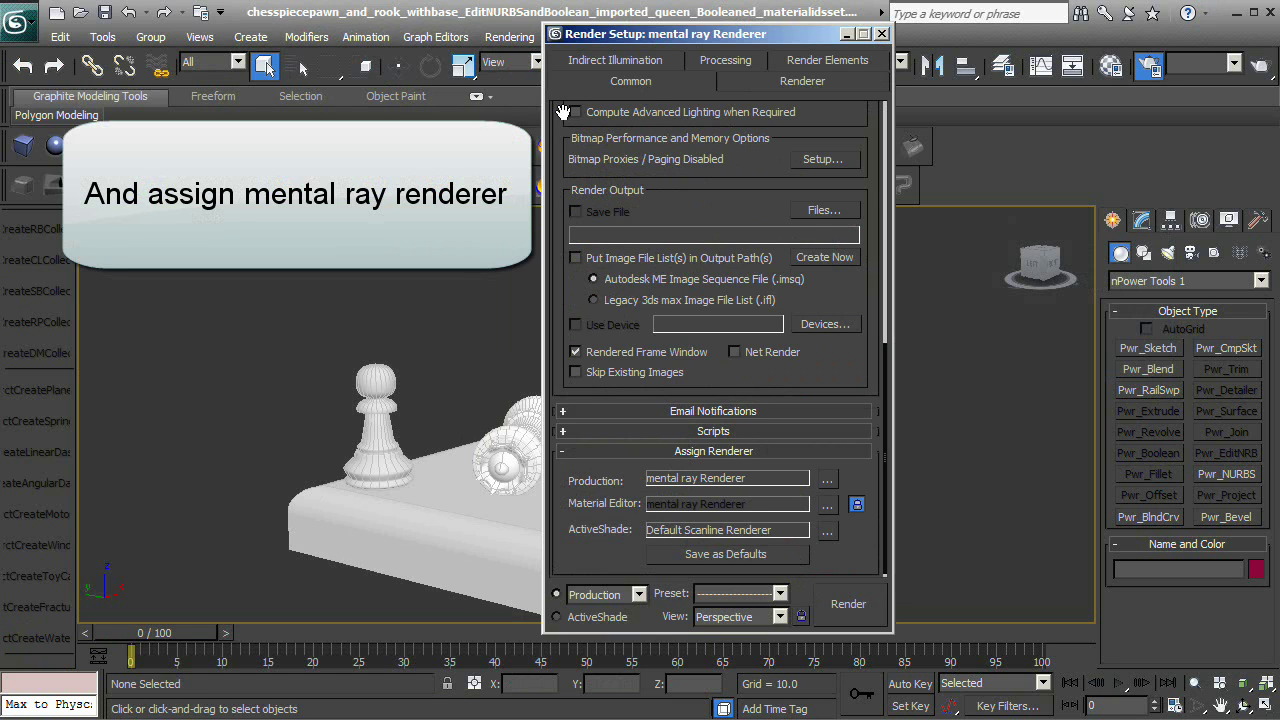
click(881, 33)
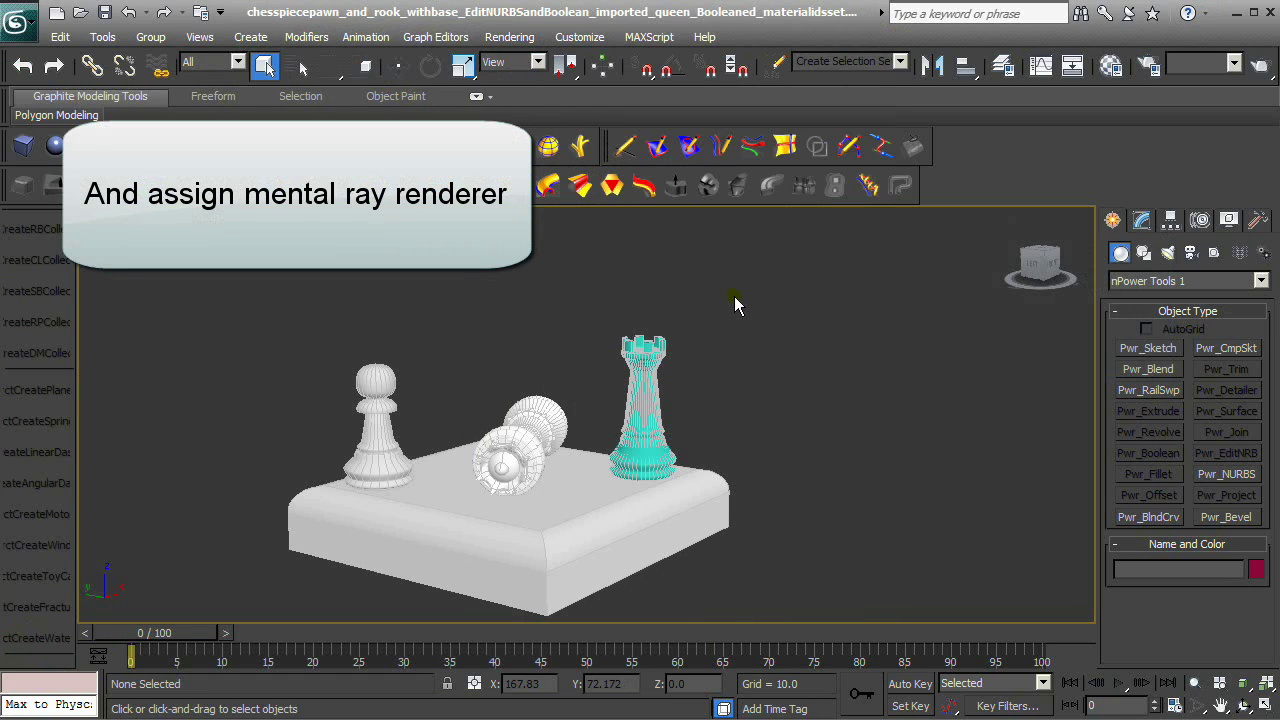
Set the environment background colour to a dark grey with red 60 and green 60, and close the environment settings.
click(509, 37)
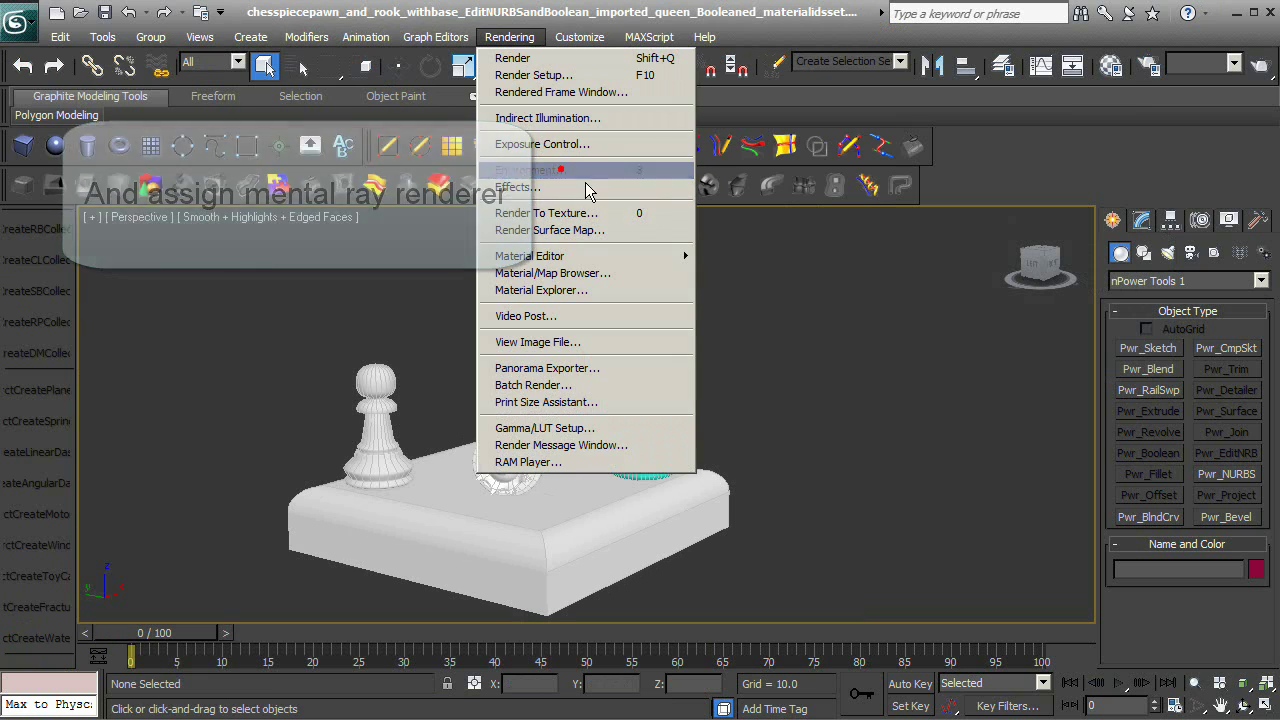
click(512, 190)
click(2, 170)
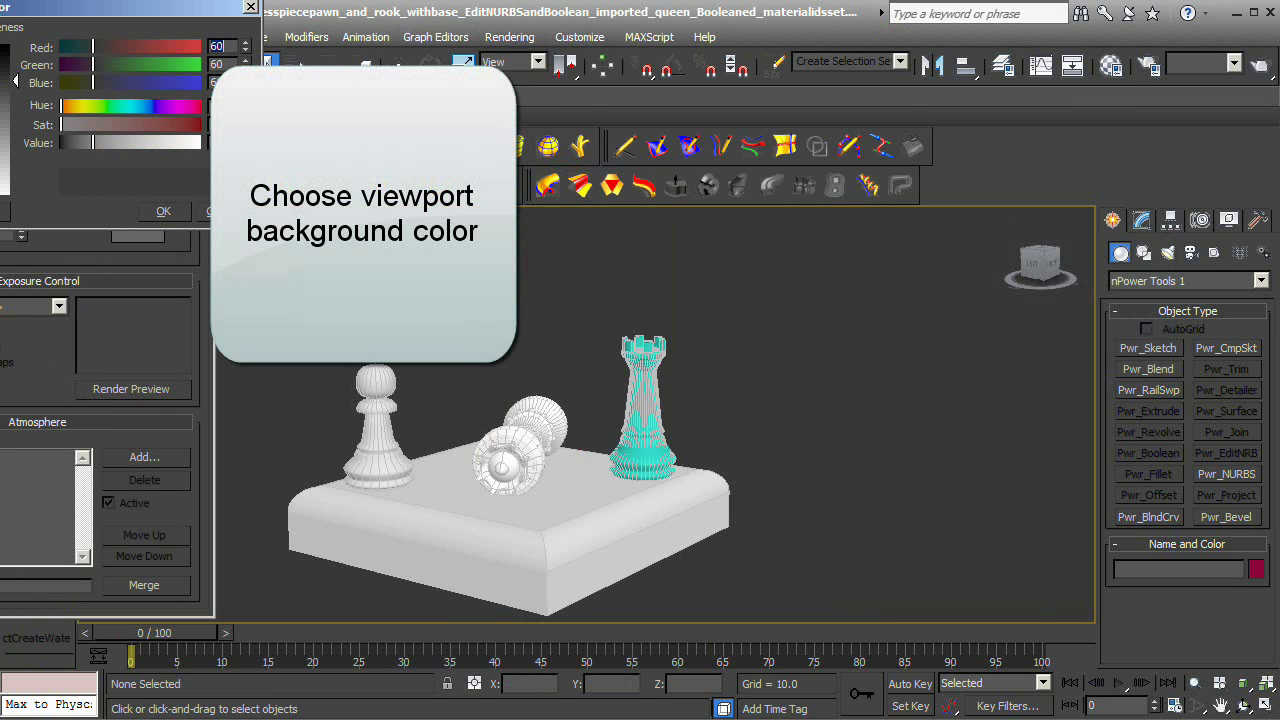
click(161, 212)
click(203, 54)
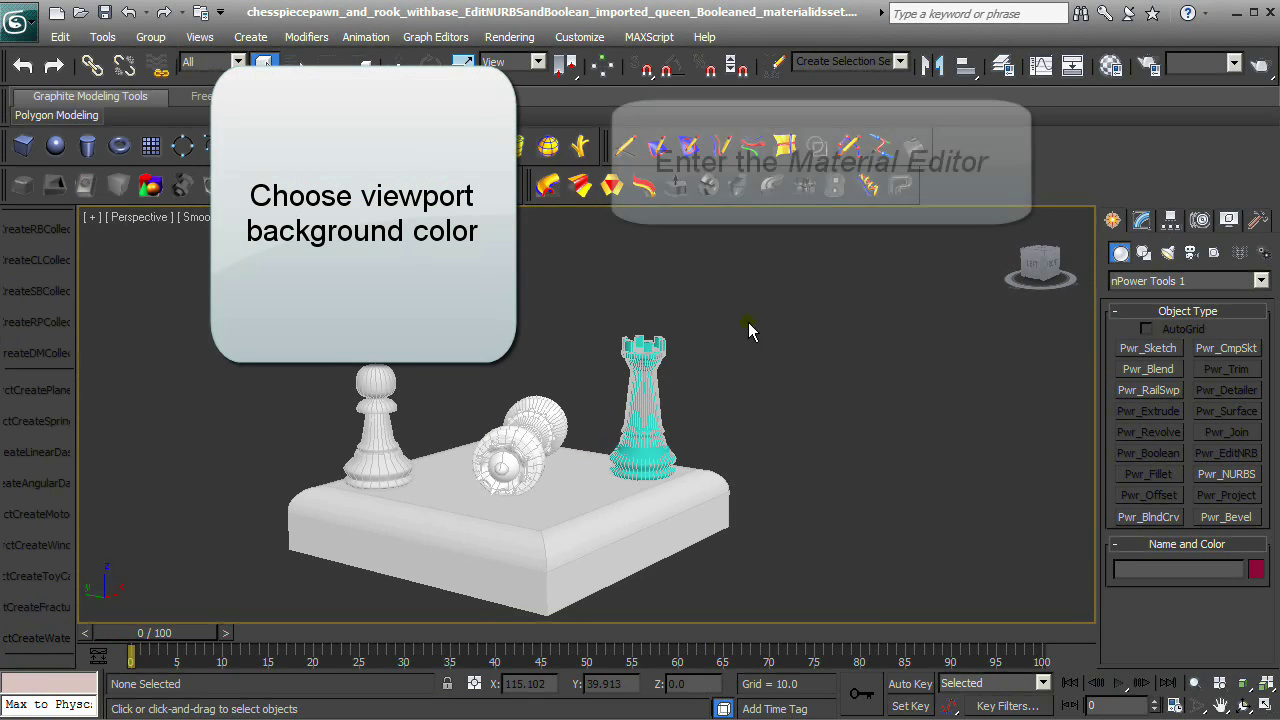
Add a Multi/Sub-Object material in the Slate Material Editor and wire the glass material Light Bulb - Off into its slot 1.
click(1118, 68)
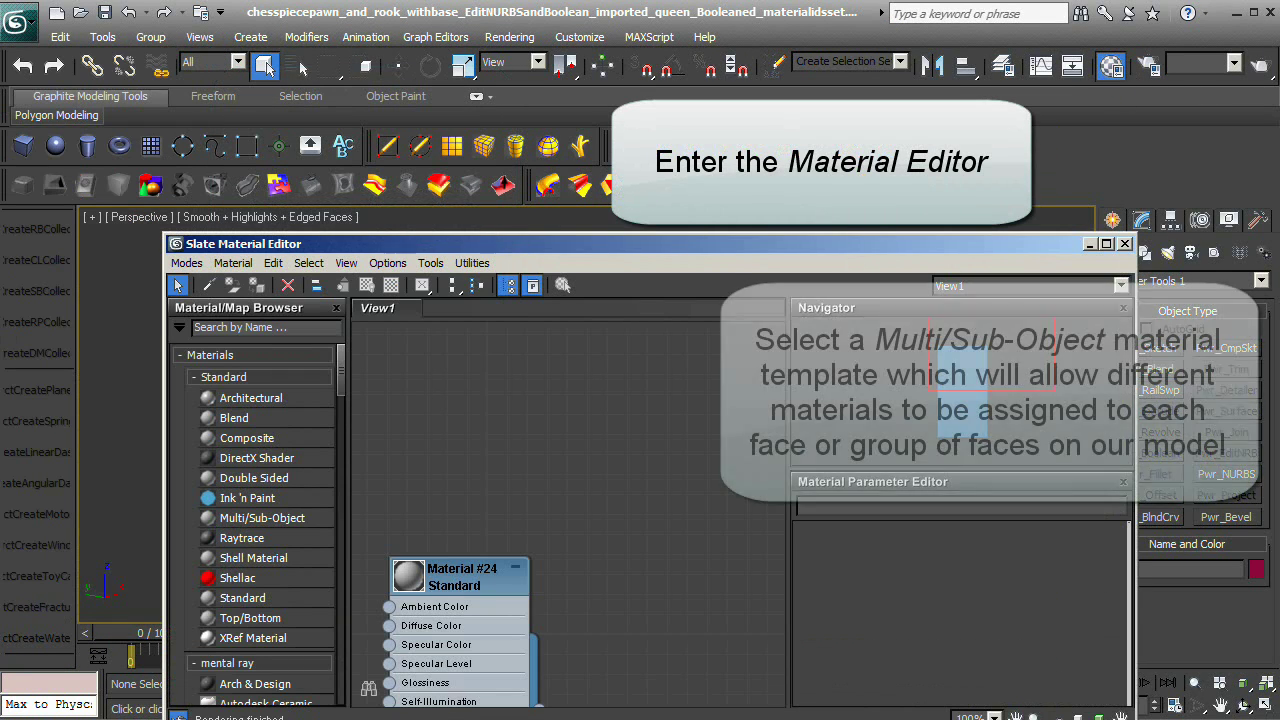
drag(683, 398, 680, 400)
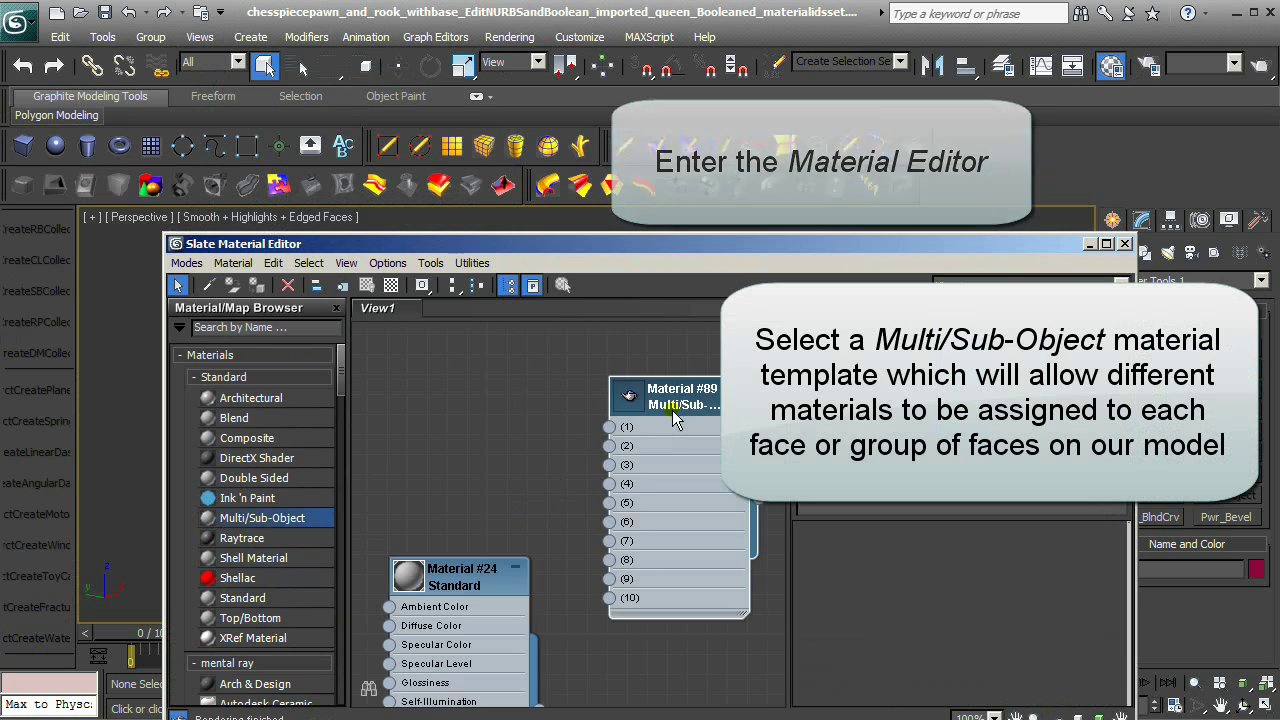
drag(340, 384, 343, 614)
click(286, 578)
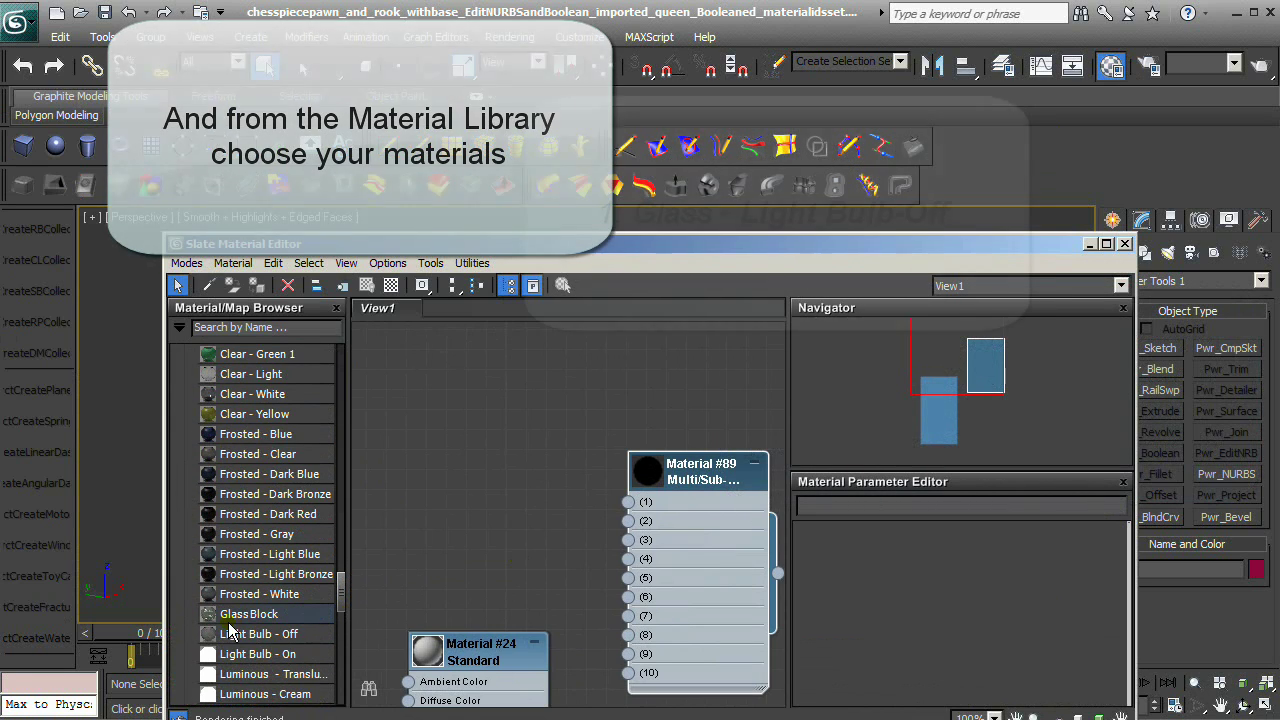
drag(229, 628, 507, 381)
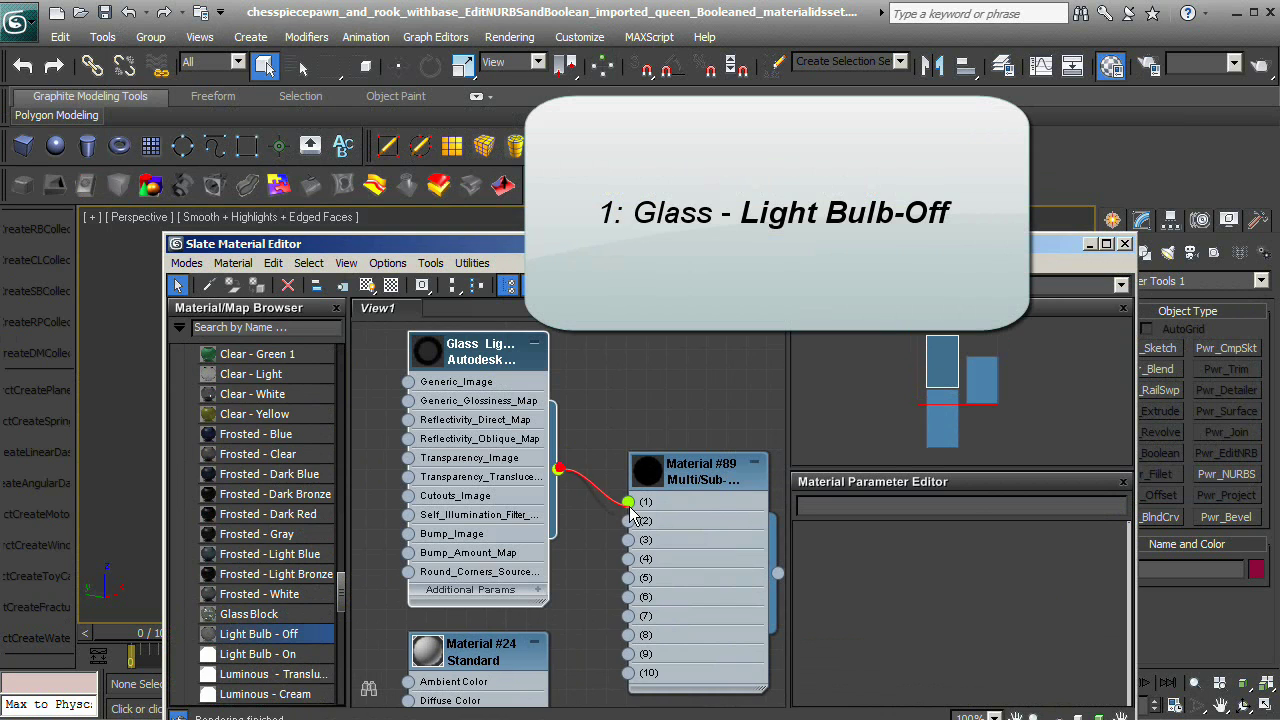
Add the plastic material Low Gloss - Black and wire it into slots 2 and 5 of the Multi/Sub-Object material.
drag(342, 596, 360, 665)
click(278, 578)
drag(352, 569, 352, 603)
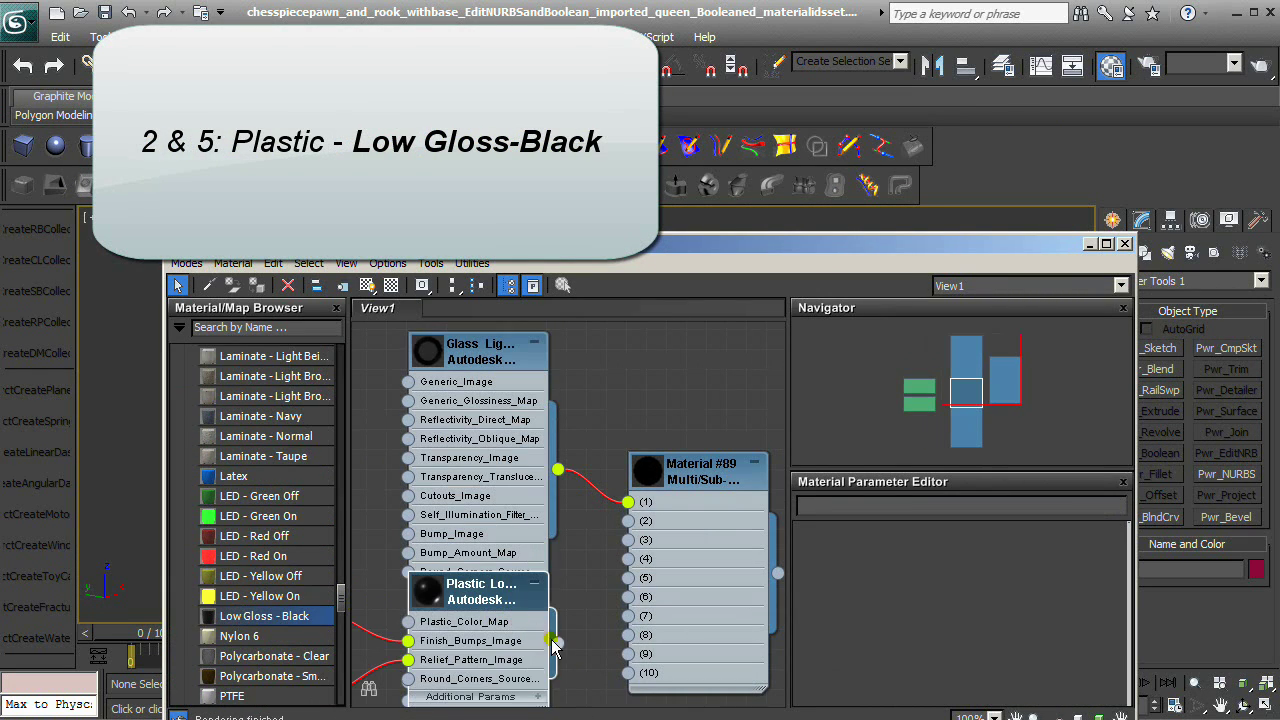
drag(558, 643, 634, 578)
Wire the metallic paint Reflective - White into slot 3 and the metal Copper into slot 4 of the Multi/Sub-Object material.
mouse_move(342, 605)
mouse_down()
mouse_move(345, 548)
mouse_move(350, 563)
mouse_move(453, 568)
mouse_up()
click(305, 429)
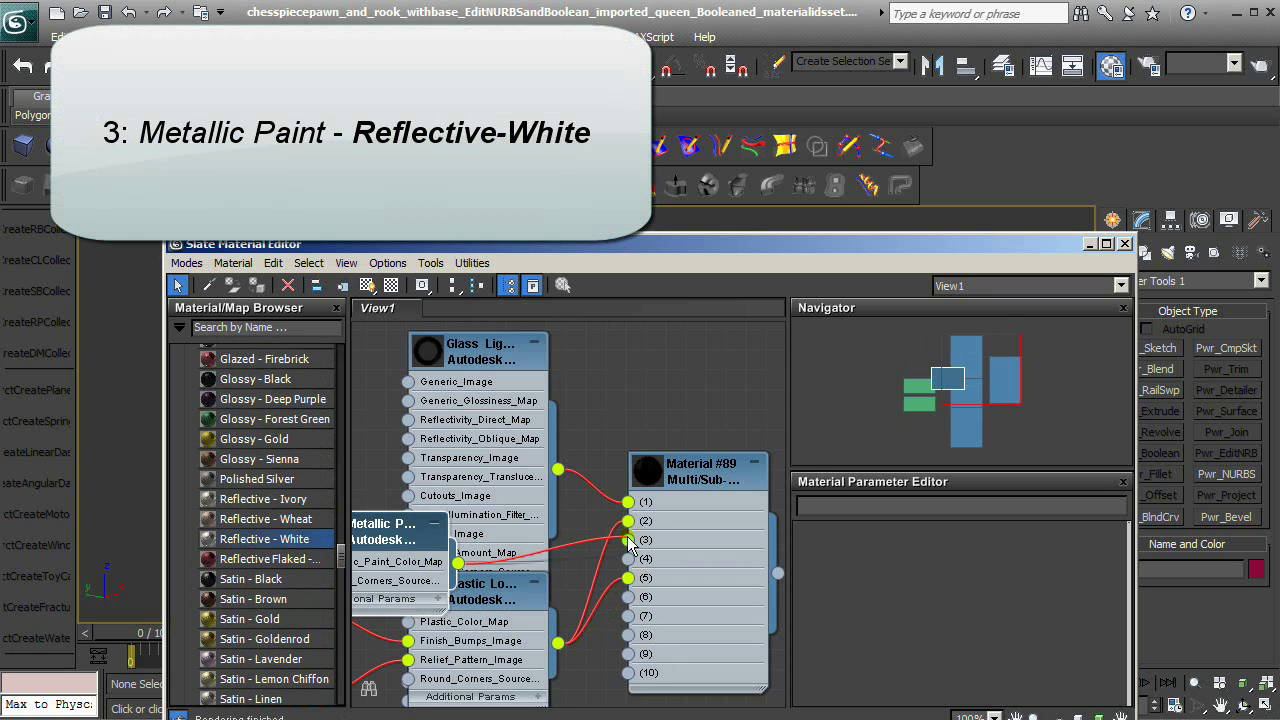
mouse_move(342, 550)
mouse_down()
mouse_move(342, 490)
mouse_move(342, 531)
mouse_up()
click(211, 477)
drag(575, 508, 488, 520)
drag(560, 632, 627, 560)
Assign the Multi/Sub-Object material to the chess model and close the Slate Material Editor.
drag(688, 245, 1093, 15)
drag(1177, 461, 418, 517)
drag(1099, 34, 574, 200)
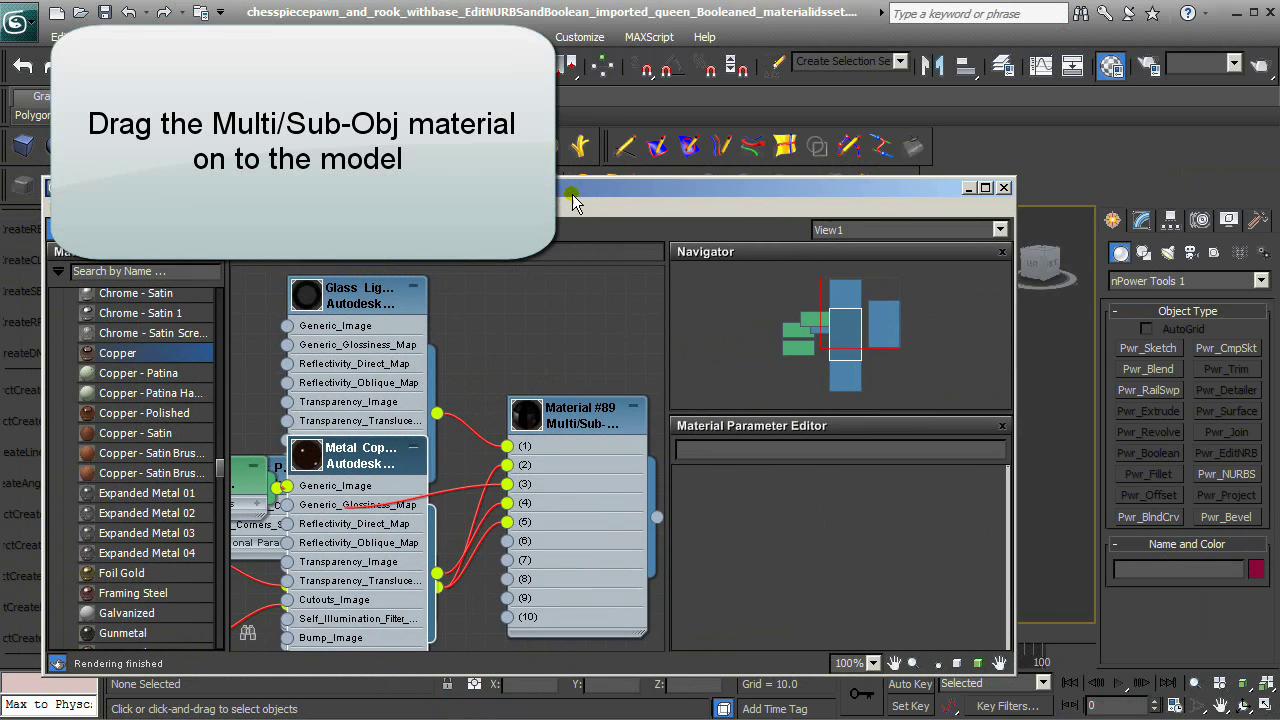
click(1004, 187)
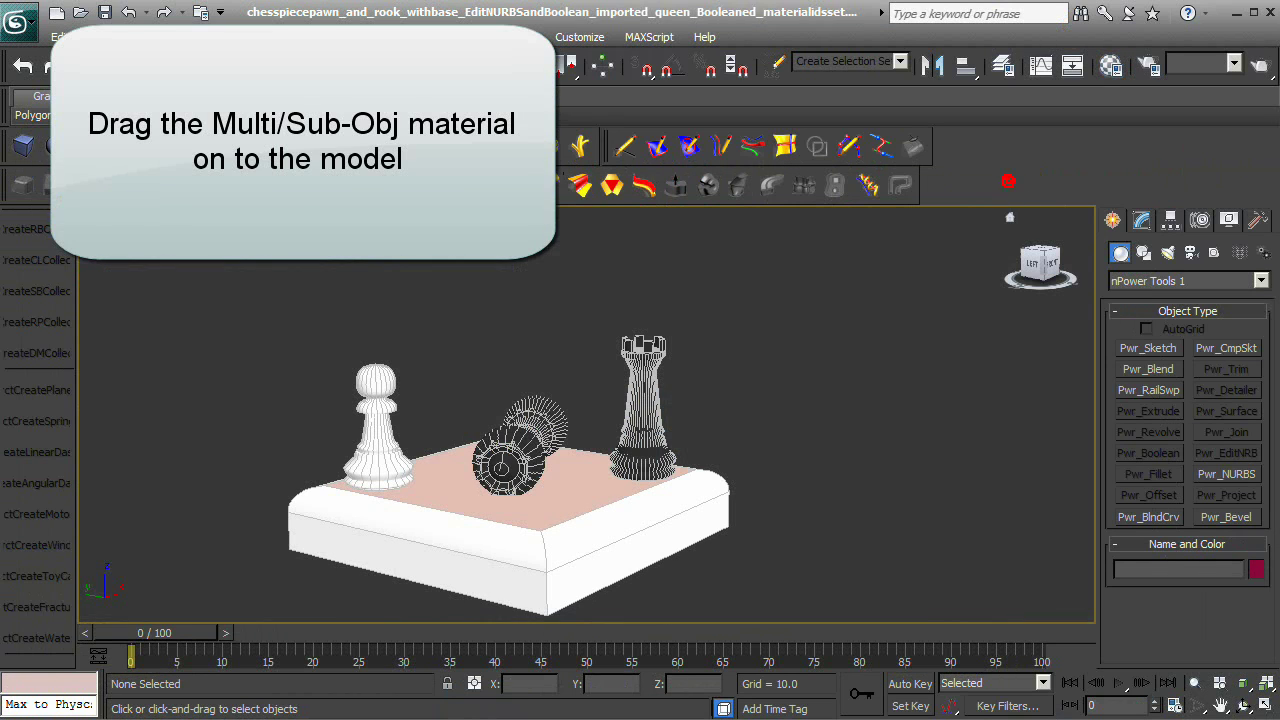
Render the chess model in the perspective view from a new angle and close the rendered frame.
click(1245, 706)
drag(600, 488, 690, 476)
right_click(792, 500)
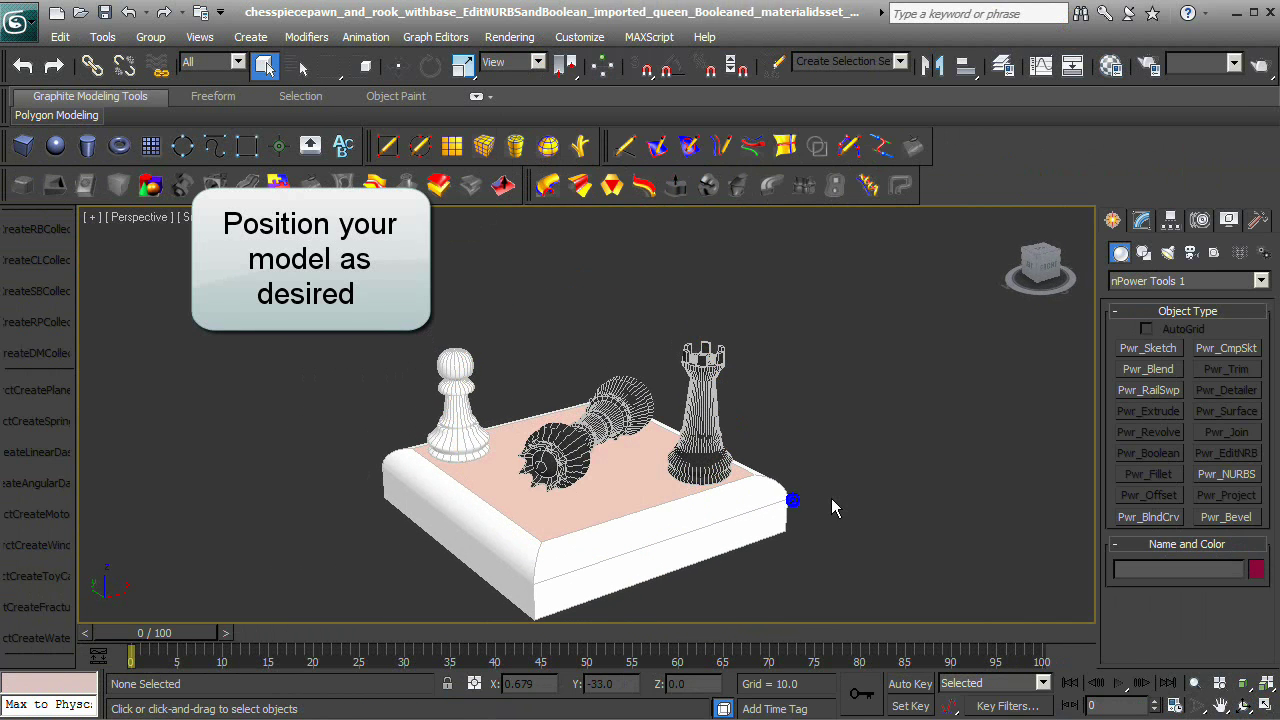
click(1265, 65)
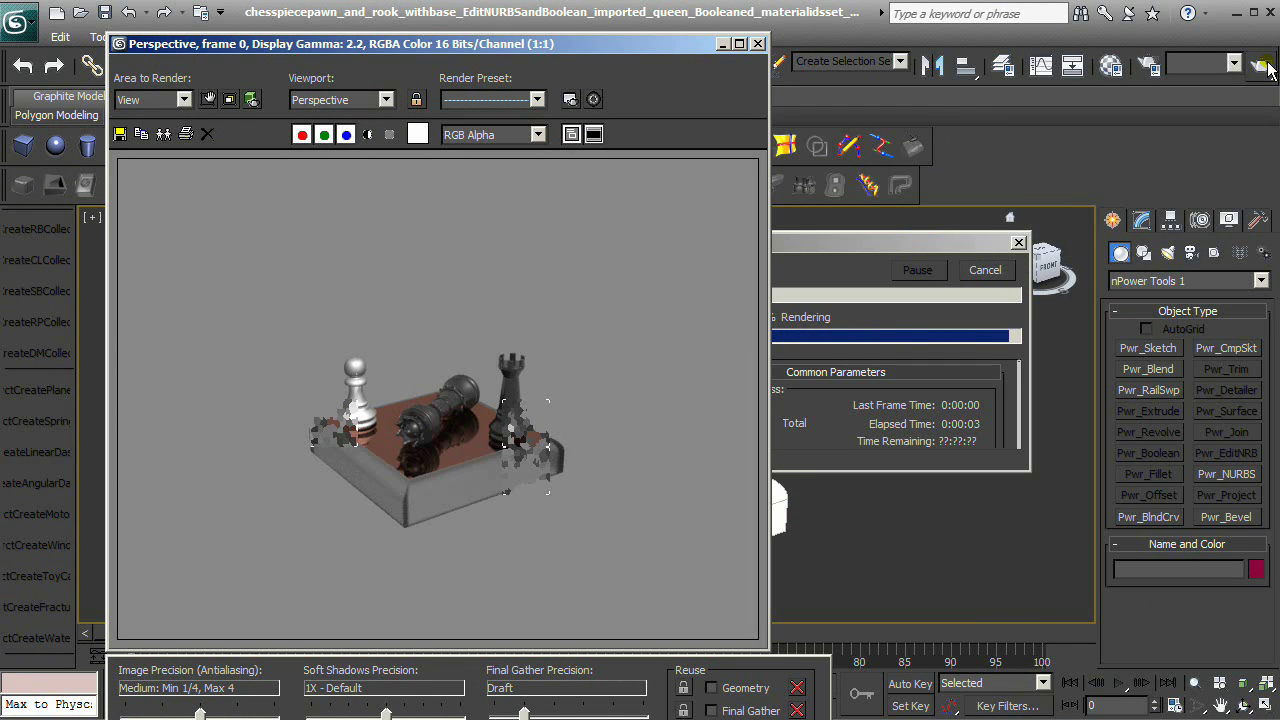
click(757, 43)
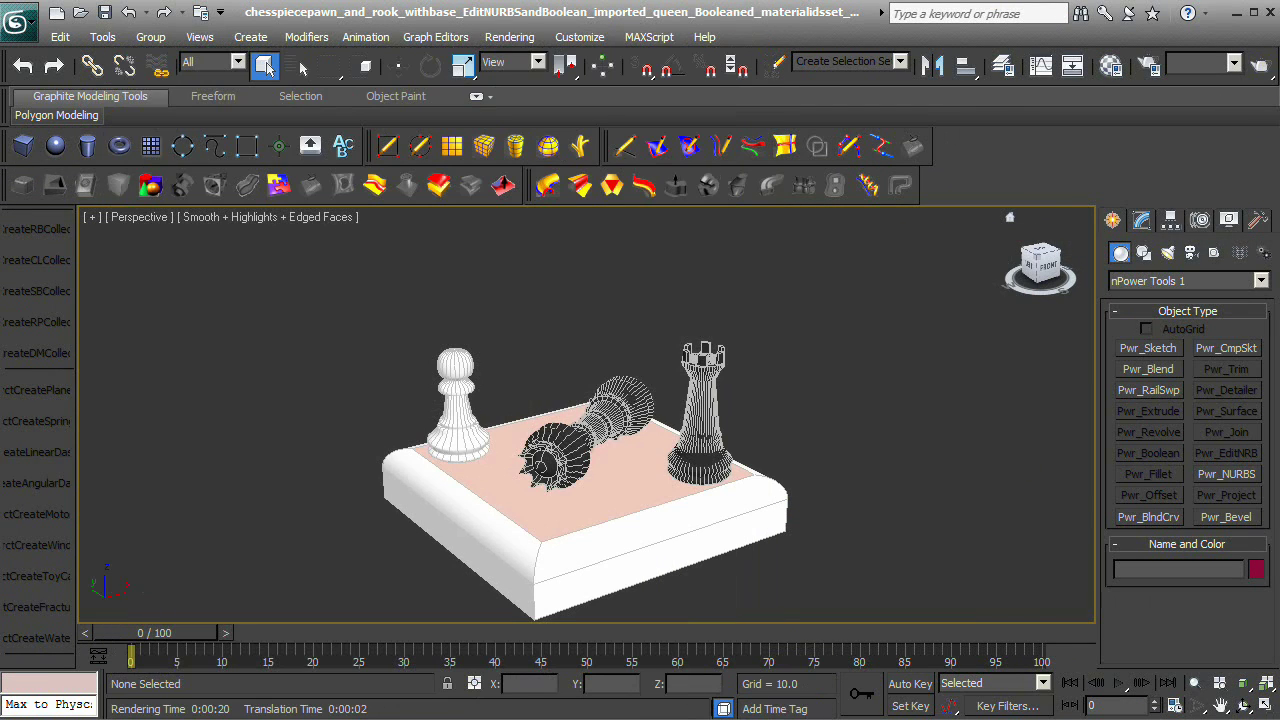
Save the scene under a new name ending in _materialidsset_materialsassigned_final_render.
click(27, 30)
click(88, 243)
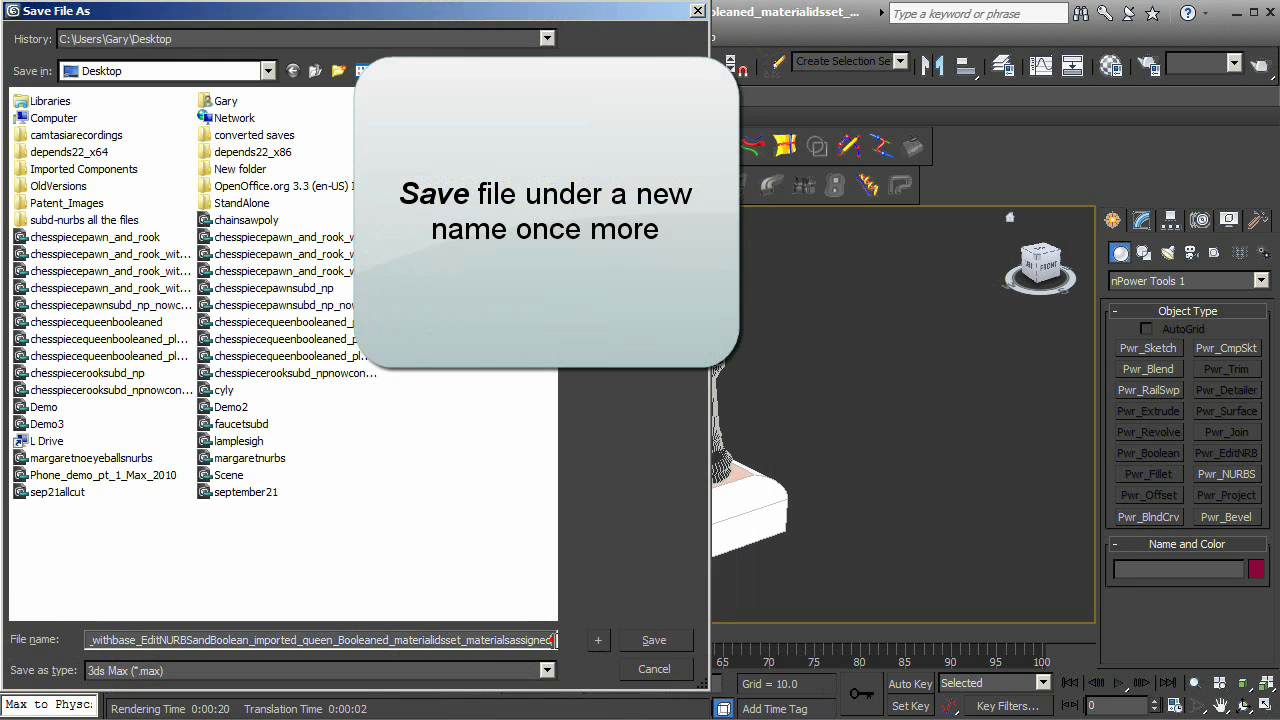
text(_final_render)
click(654, 640)
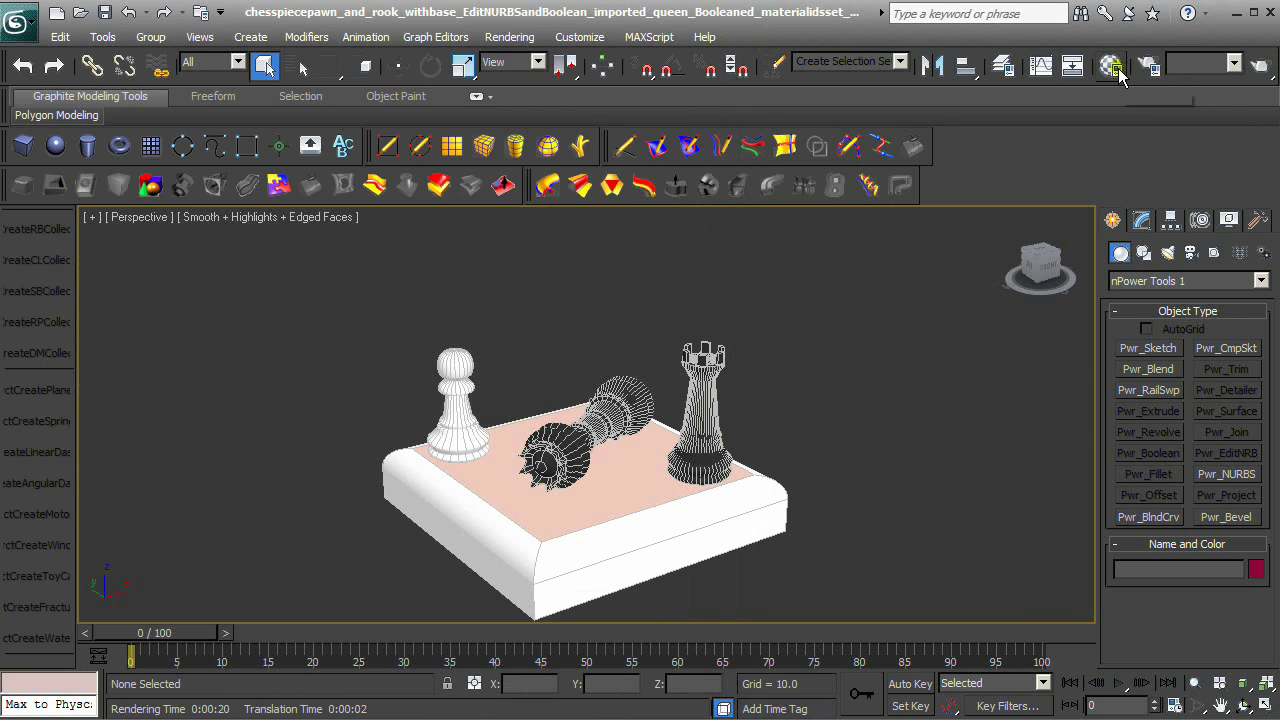
Reopen the Slate Material Editor, move the copper and black plastic nodes aside, and disconnect the plastic from slot 2.
click(1111, 66)
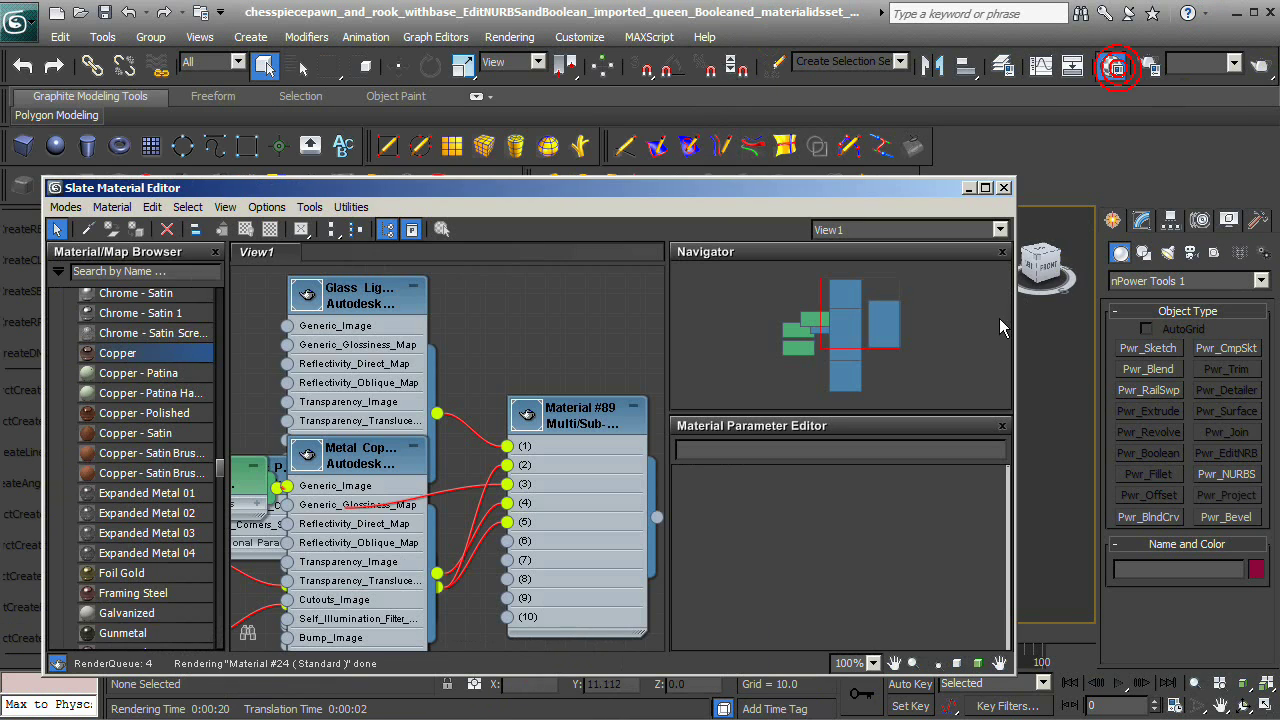
drag(373, 443, 313, 403)
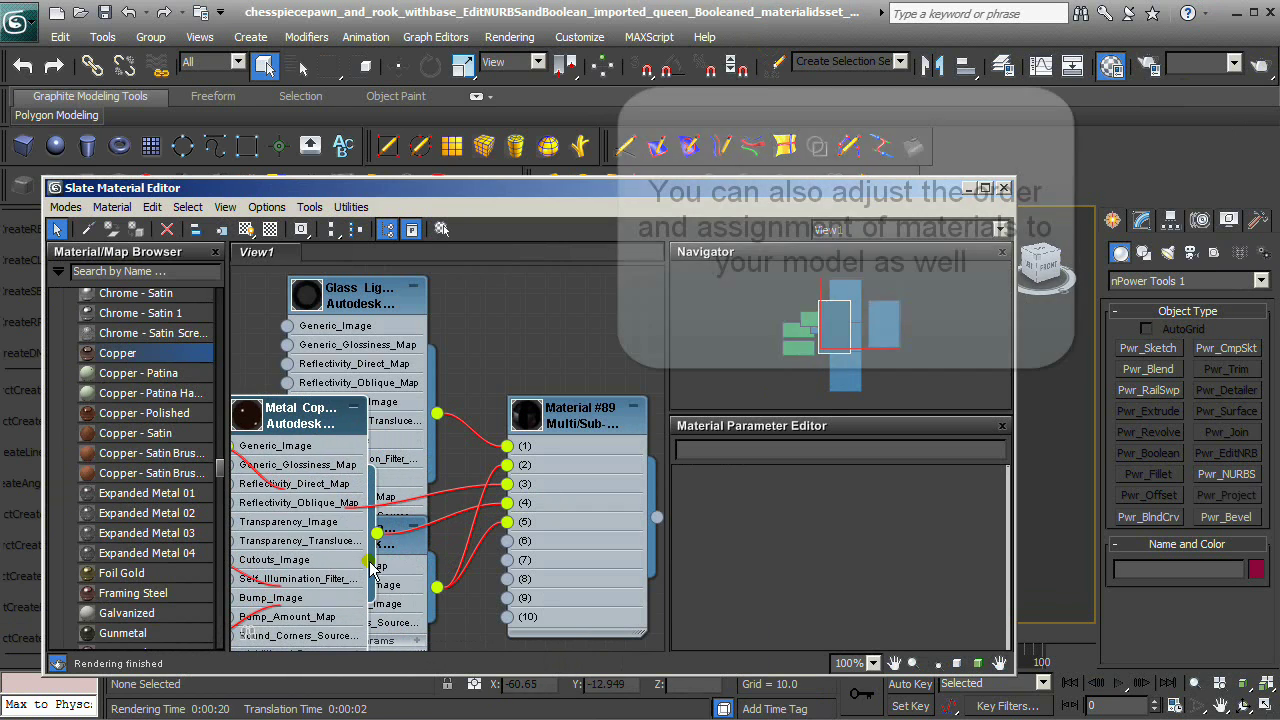
drag(412, 544, 350, 544)
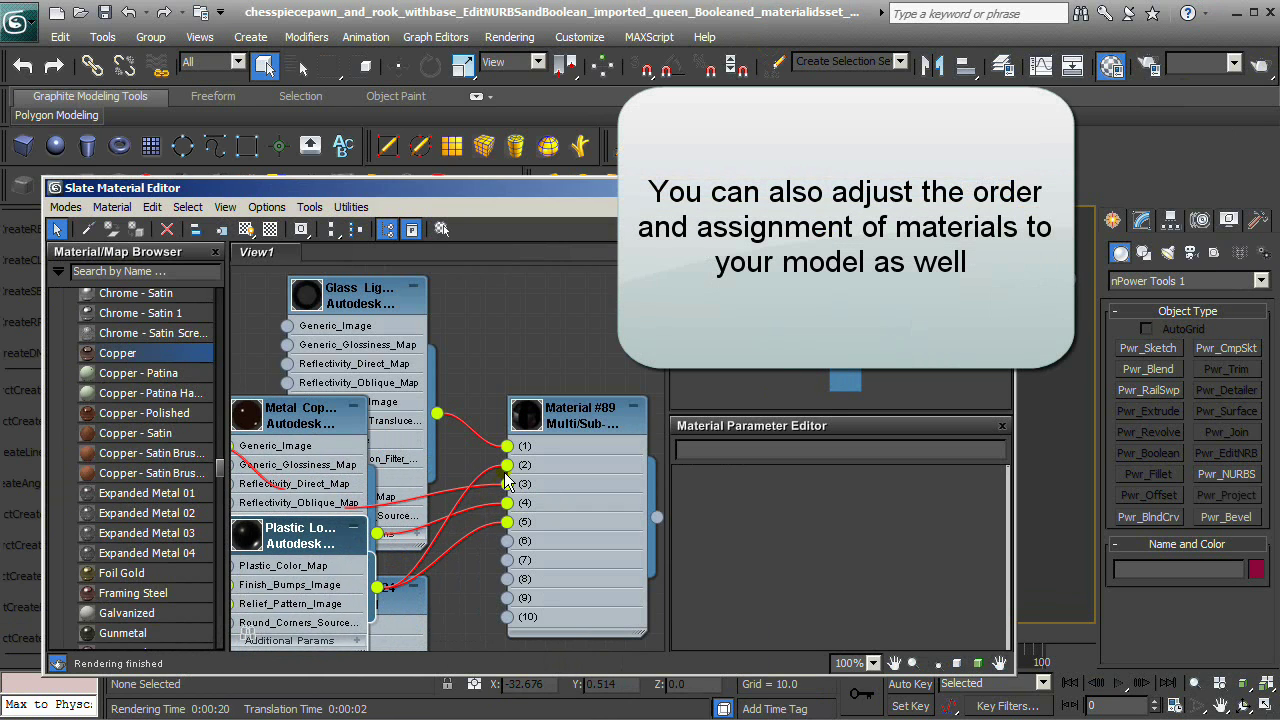
drag(507, 465, 468, 465)
Wire the Reflective - White metallic paint into slot 2 of the Multi/Sub-Object material and close the Slate Material Editor.
mouse_move(266, 402)
mouse_down()
mouse_move(234, 620)
mouse_move(266, 602)
mouse_up()
mouse_move(312, 470)
mouse_down()
mouse_move(395, 444)
mouse_move(360, 430)
mouse_up()
click(377, 448)
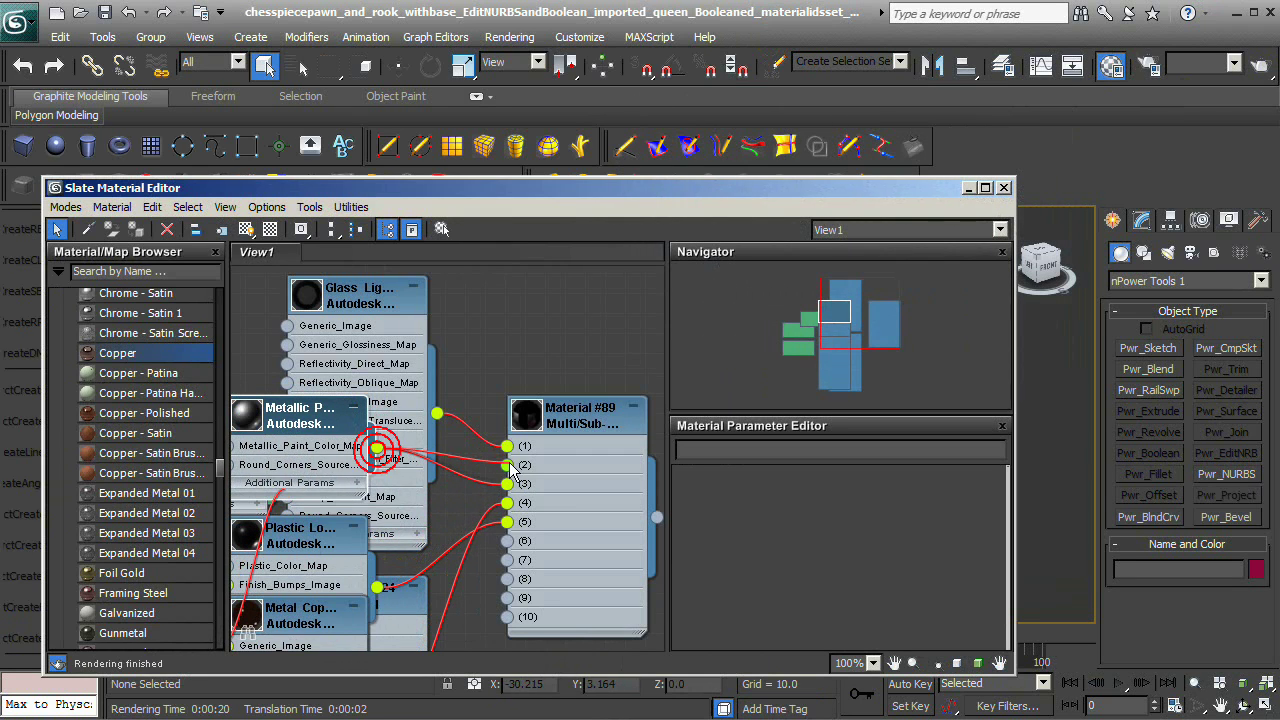
click(1004, 189)
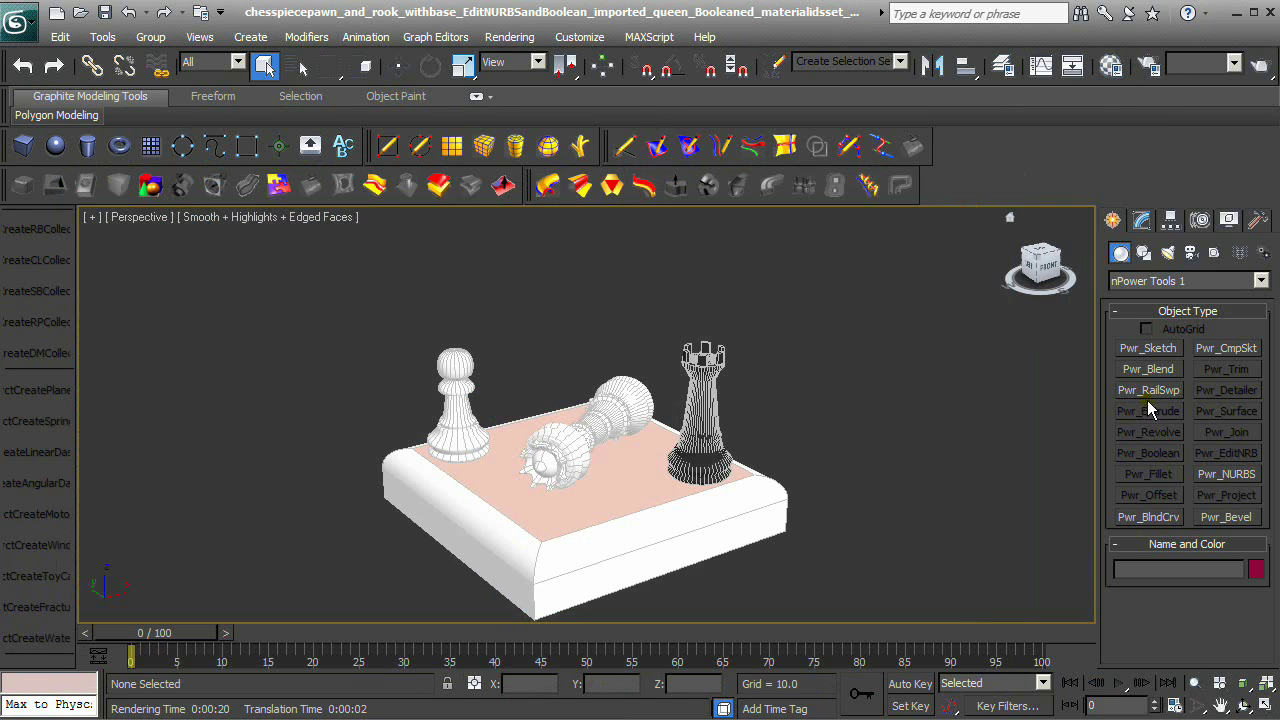
Render the model with its reassigned materials from the pawn's side of the board and close the rendered frame.
click(1245, 705)
drag(580, 480, 400, 489)
drag(552, 476, 473, 472)
drag(647, 489, 651, 501)
right_click(1012, 477)
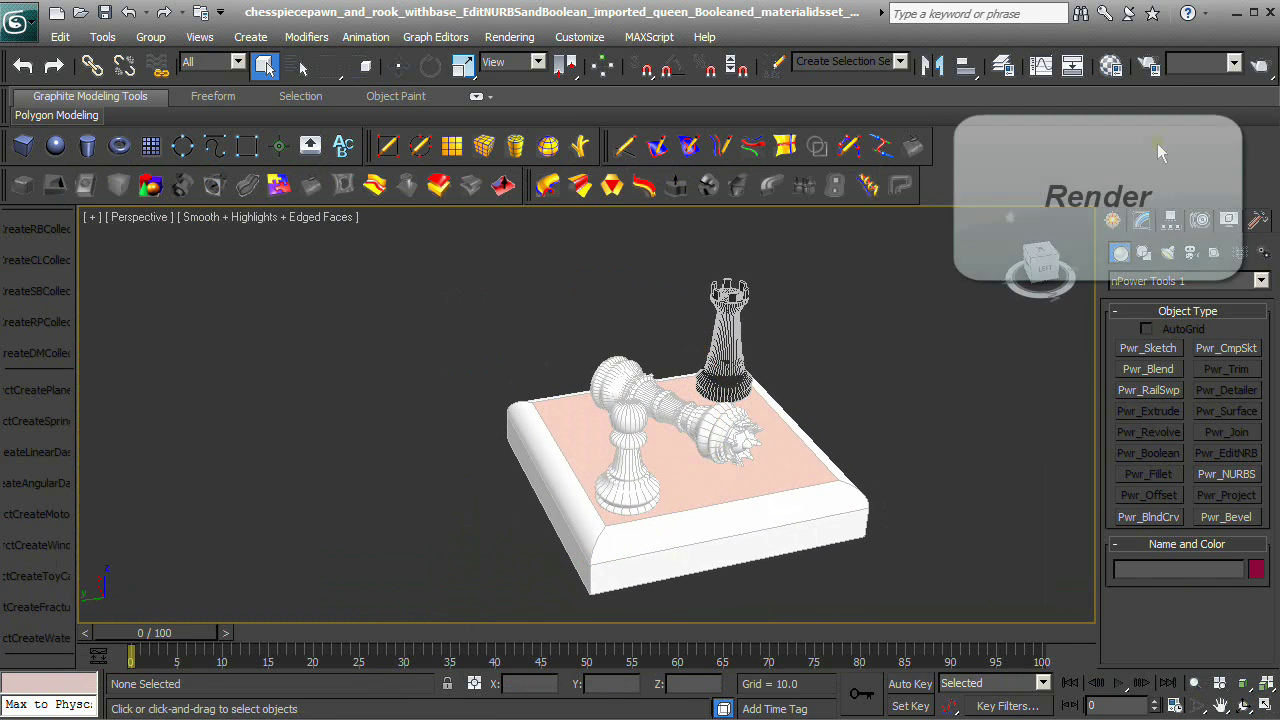
click(1261, 65)
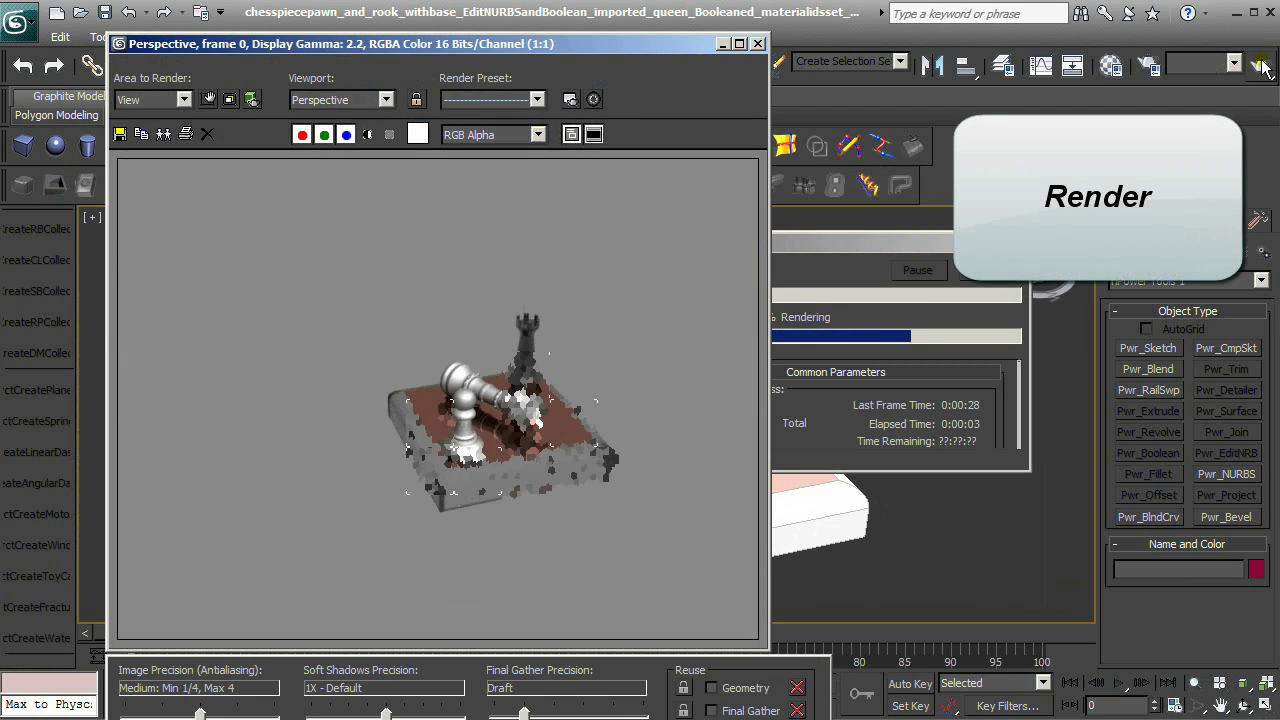
click(760, 43)
Export the chess model to the Desktop as a StereoLitho (*.STL) file named finalproduct.
click(766, 517)
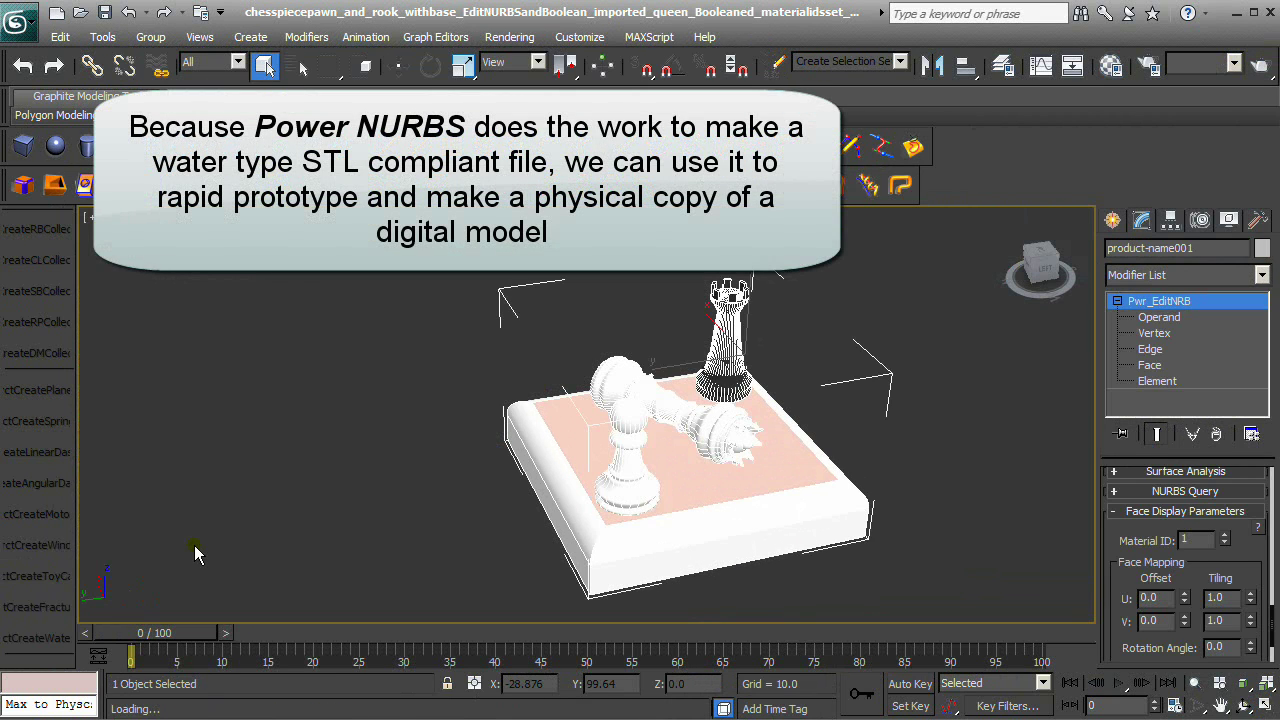
click(18, 20)
click(66, 328)
click(382, 664)
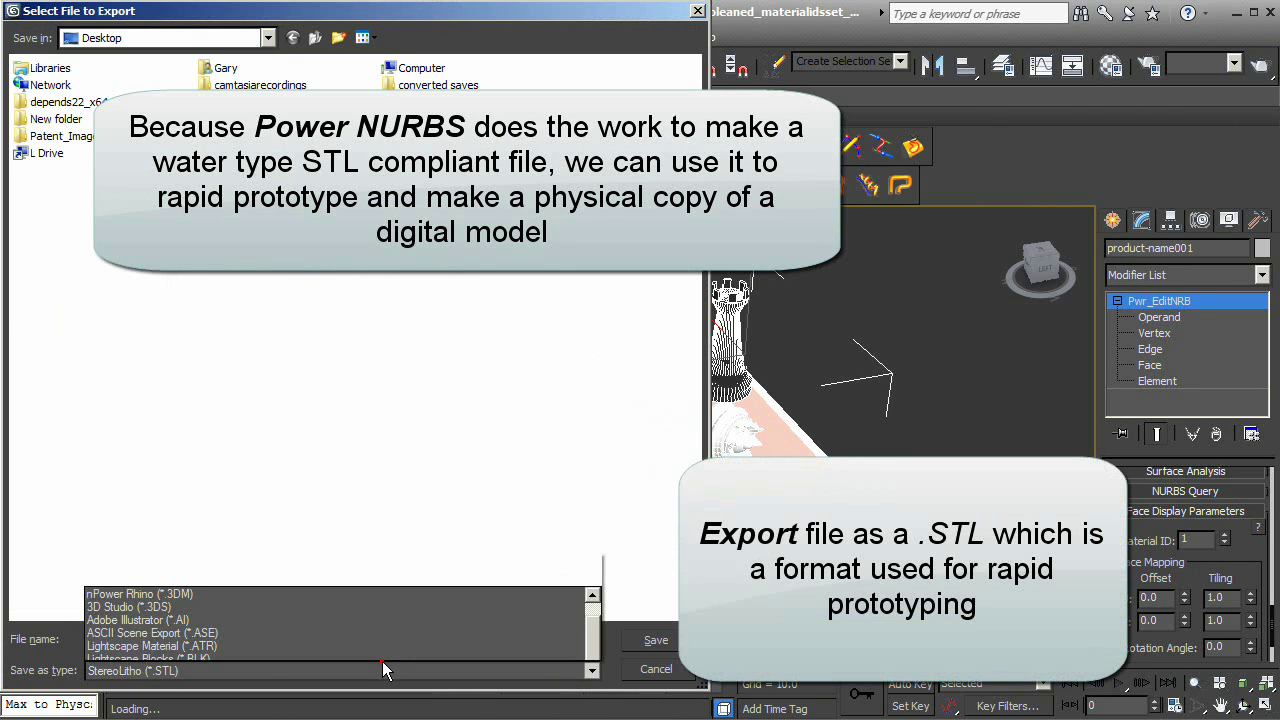
click(365, 603)
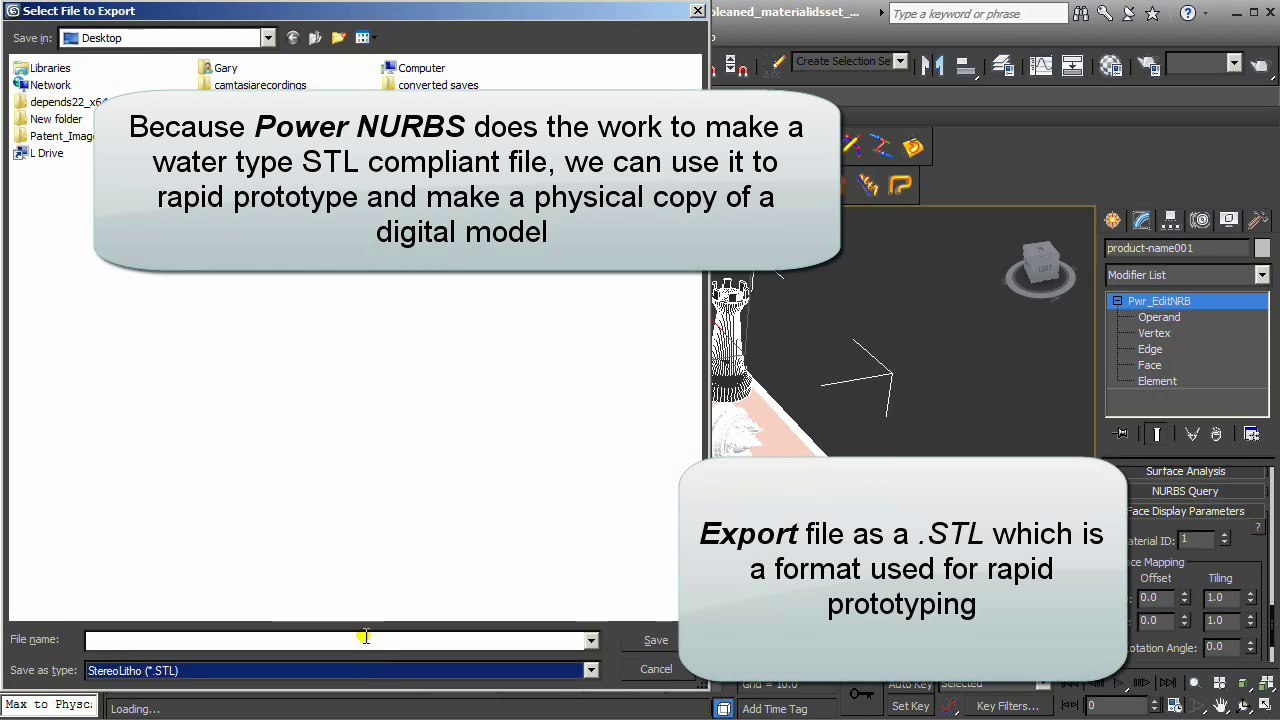
click(375, 637)
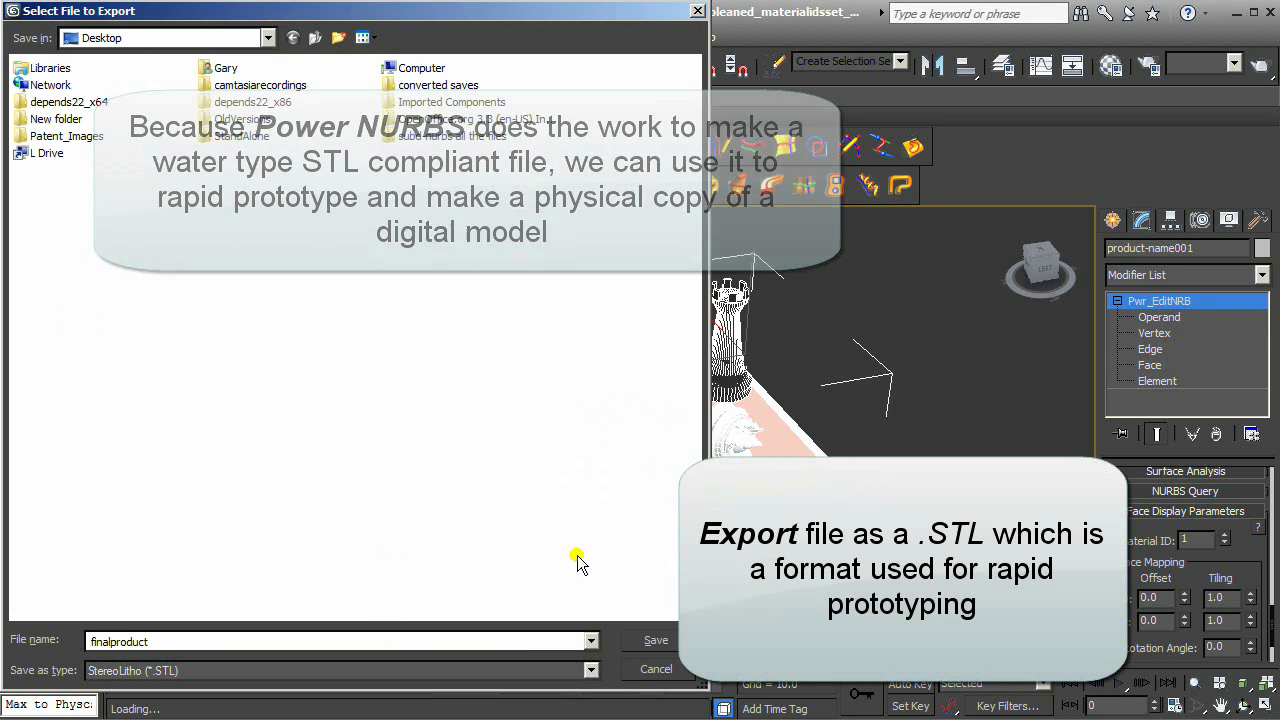
click(645, 639)
click(685, 440)
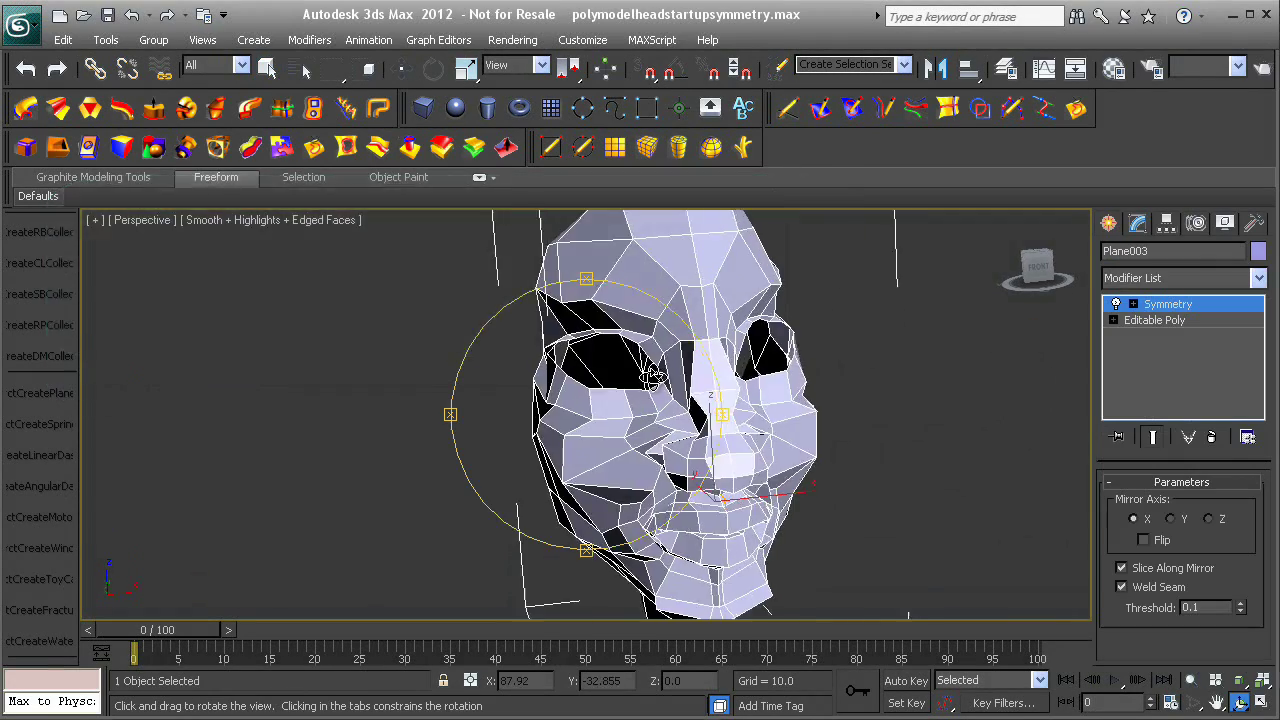
Turn on NURMS subdivision with two display iterations for the Editable Poly beneath the head's Symmetry modifier.
drag(650, 372, 619, 384)
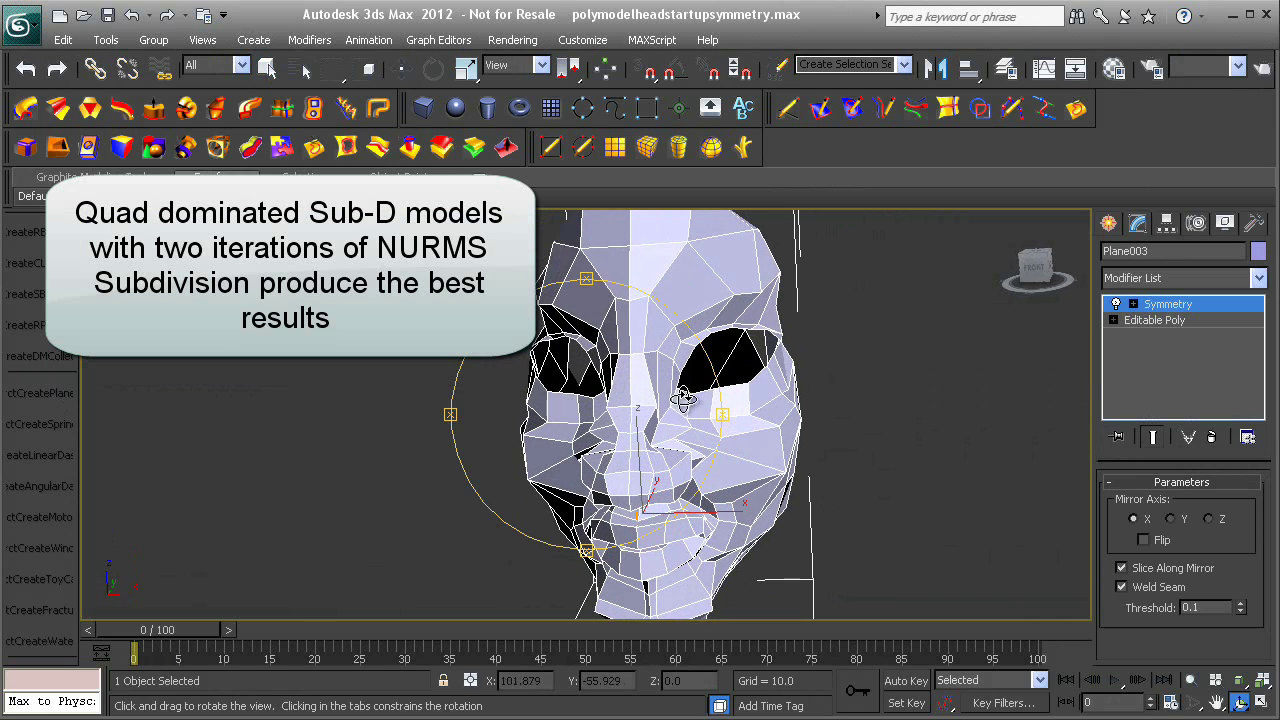
right_click(880, 465)
click(1150, 320)
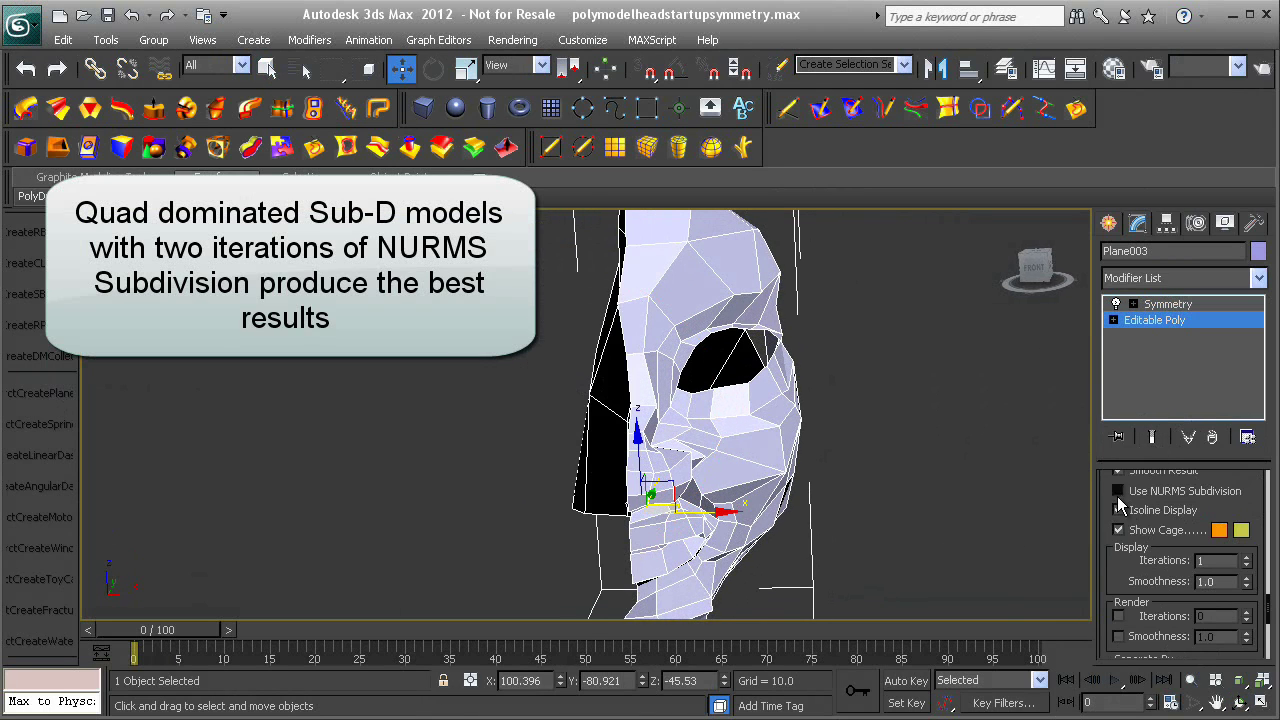
click(1118, 492)
click(1246, 556)
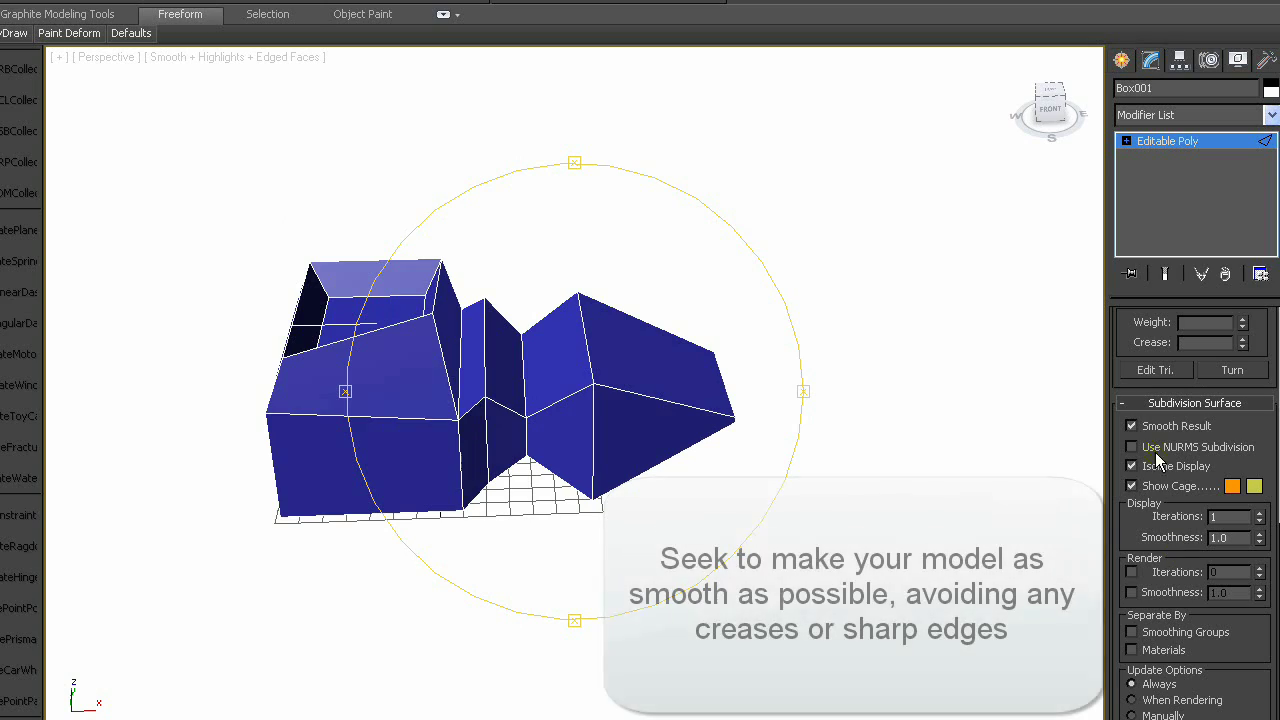
Turn on NURMS subdivision for the blue box model with 2 display iterations and inspect its opening.
click(1118, 588)
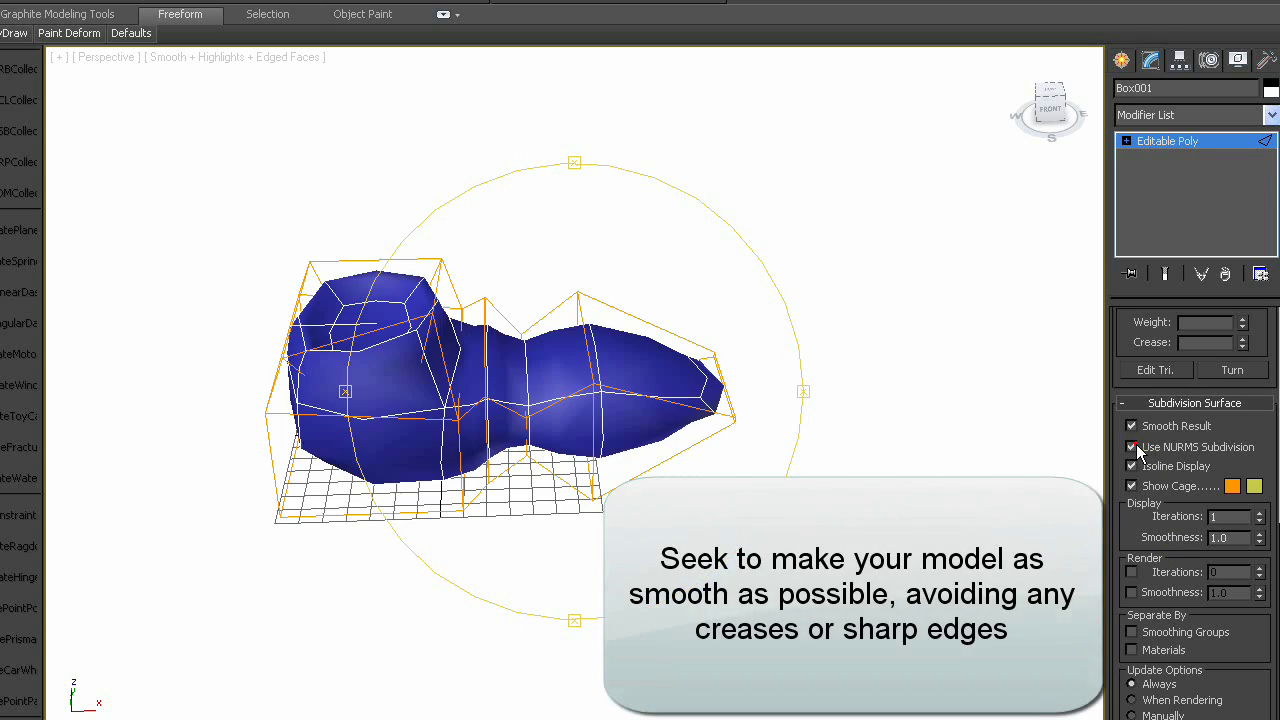
click(1260, 512)
alt+middle_drag(620, 545, 354, 554)
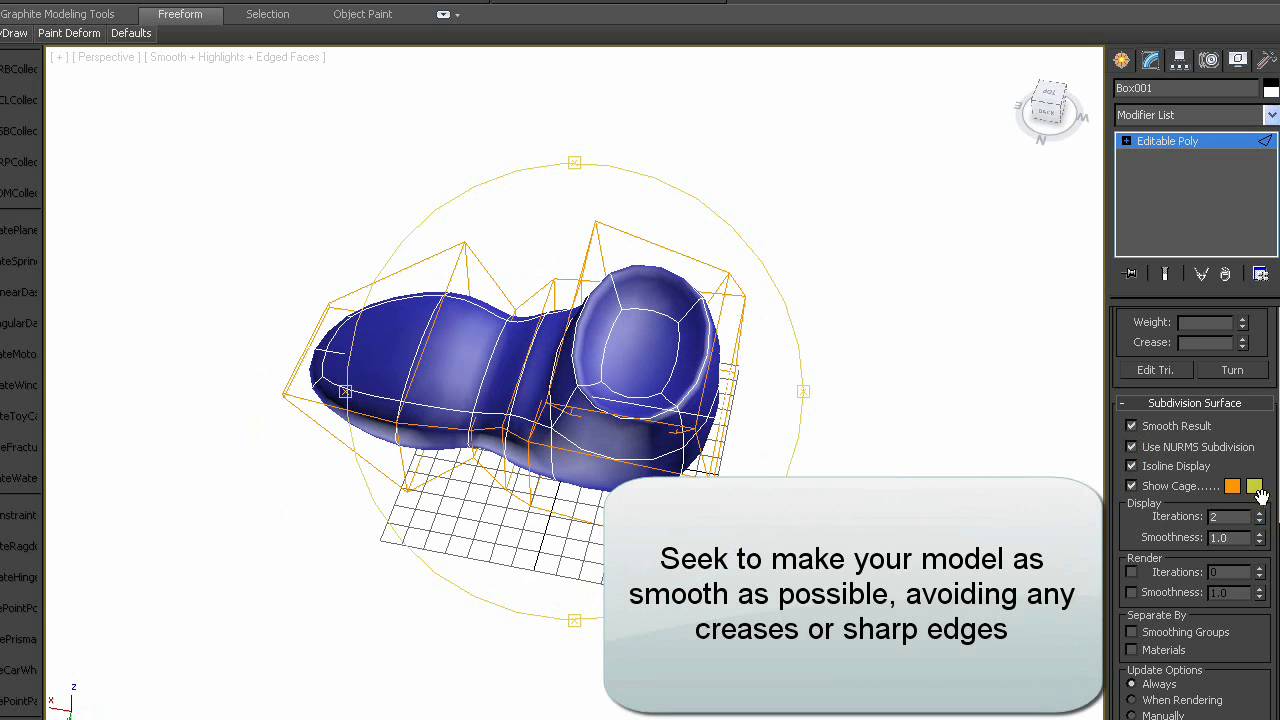
Turn off NURMS subdivision on the blue box model and select the four outer rim edges of its opening.
click(1133, 447)
key(2)
click(671, 253)
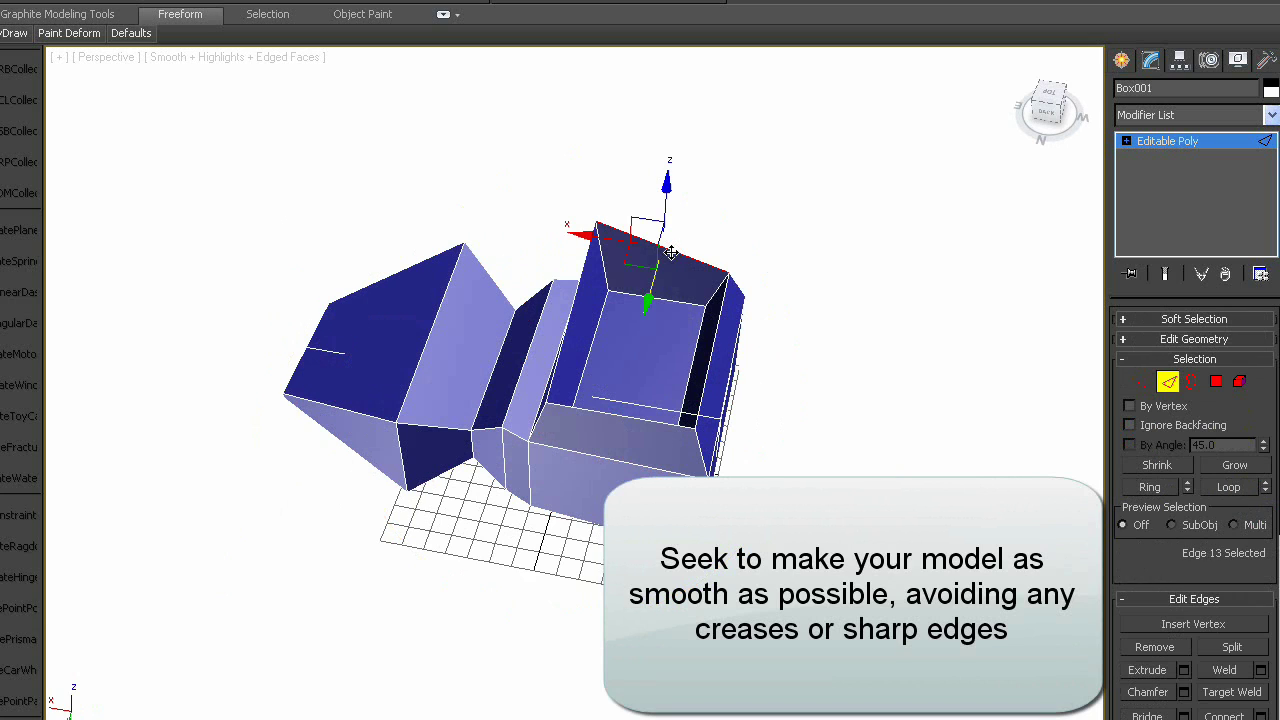
ctrl+click(578, 291)
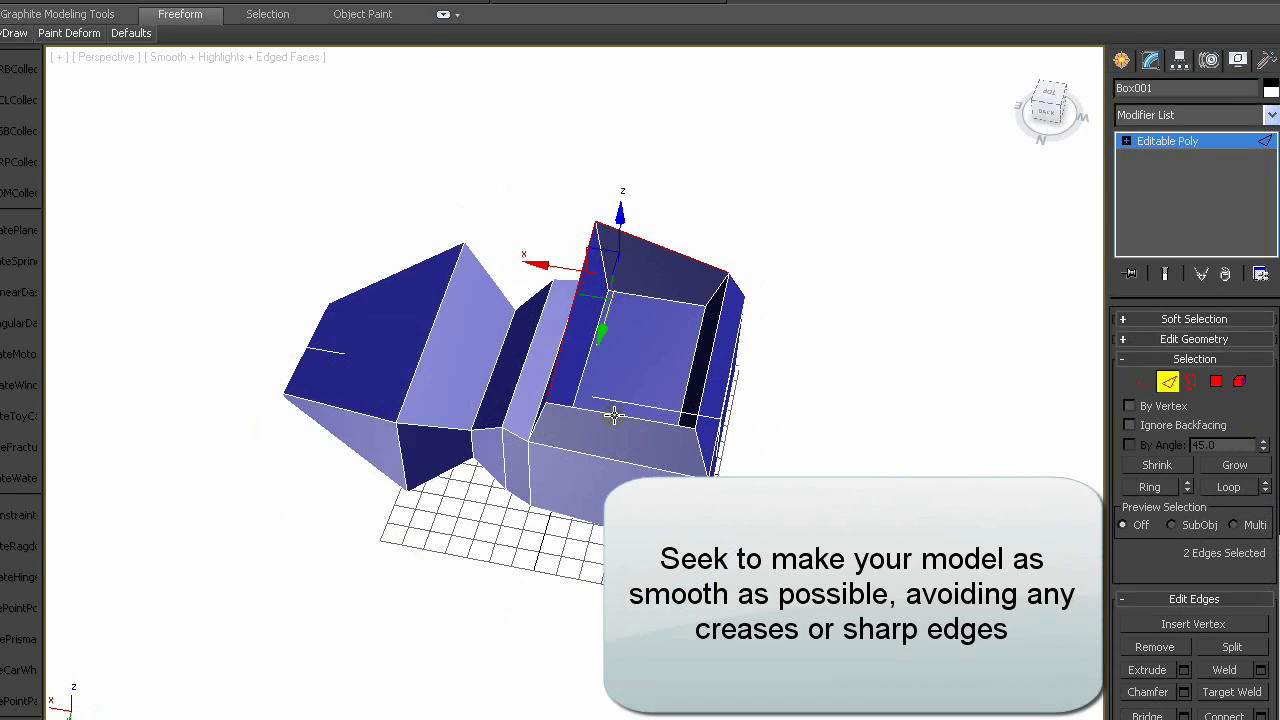
ctrl+click(615, 414)
ctrl+click(712, 350)
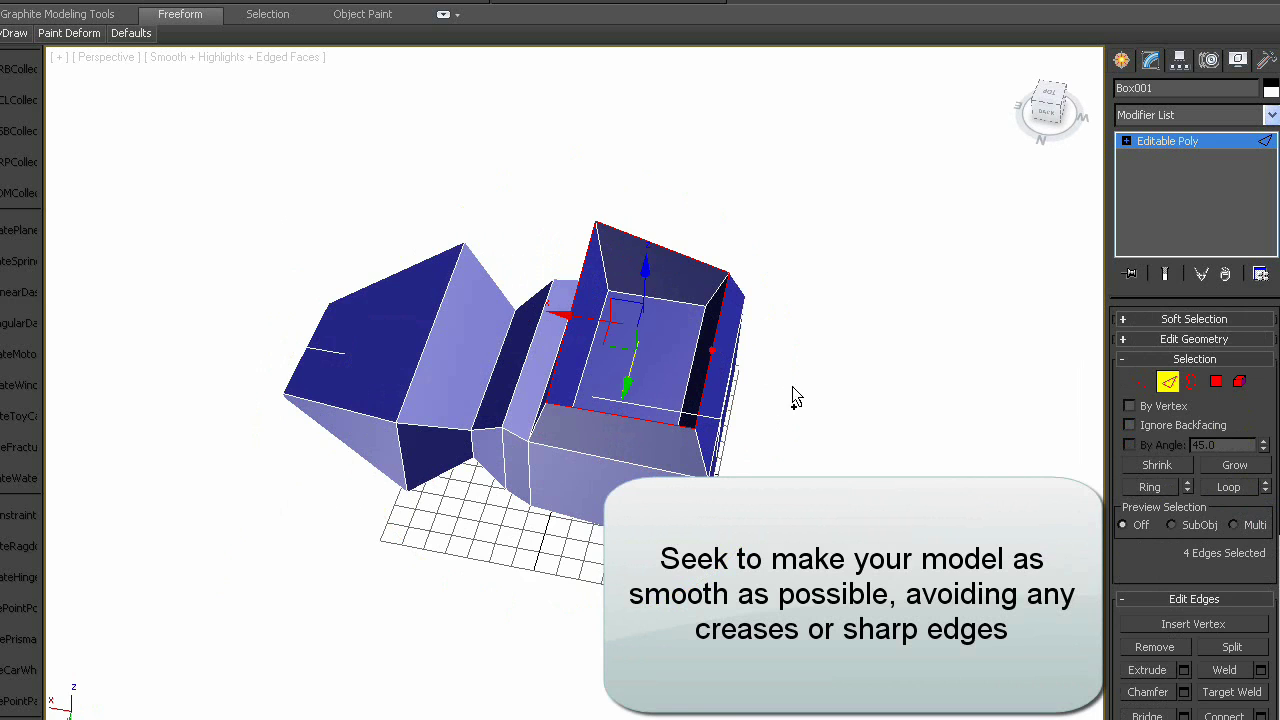
Turn NURMS subdivision back on for the blue box model and inspect the smoothed rim of its opening.
scroll(1173, 456, down, 5)
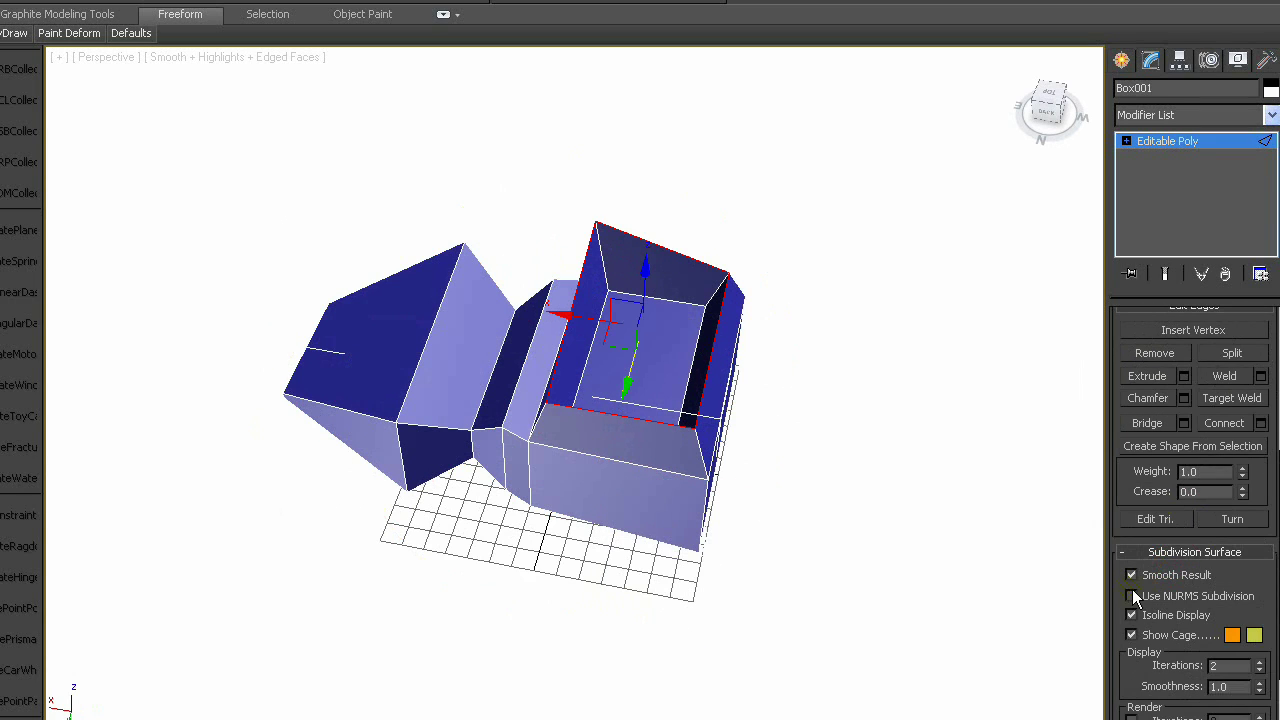
click(1131, 595)
alt+middle_drag(600, 375, 686, 366)
drag(641, 273, 895, 427)
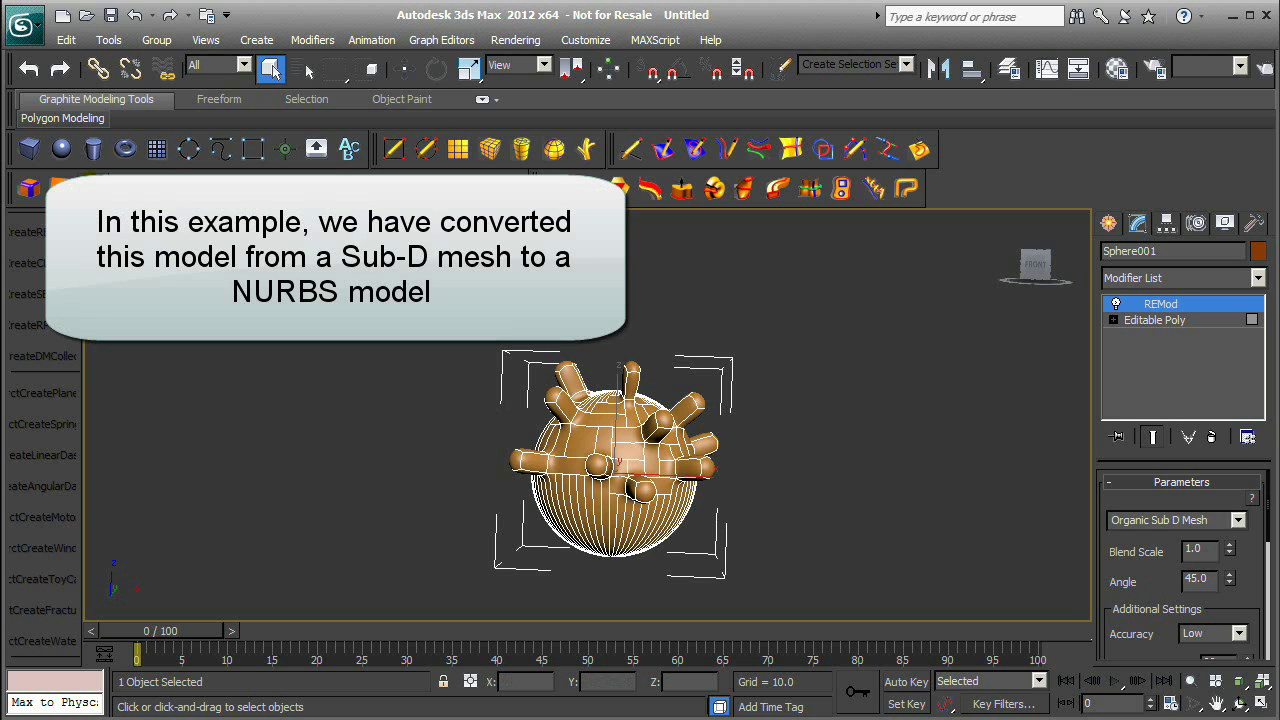
Convert the spiked sphere to an editable NURBS object with Pwr_EditNRB and delete the end face of its front spike.
click(90, 178)
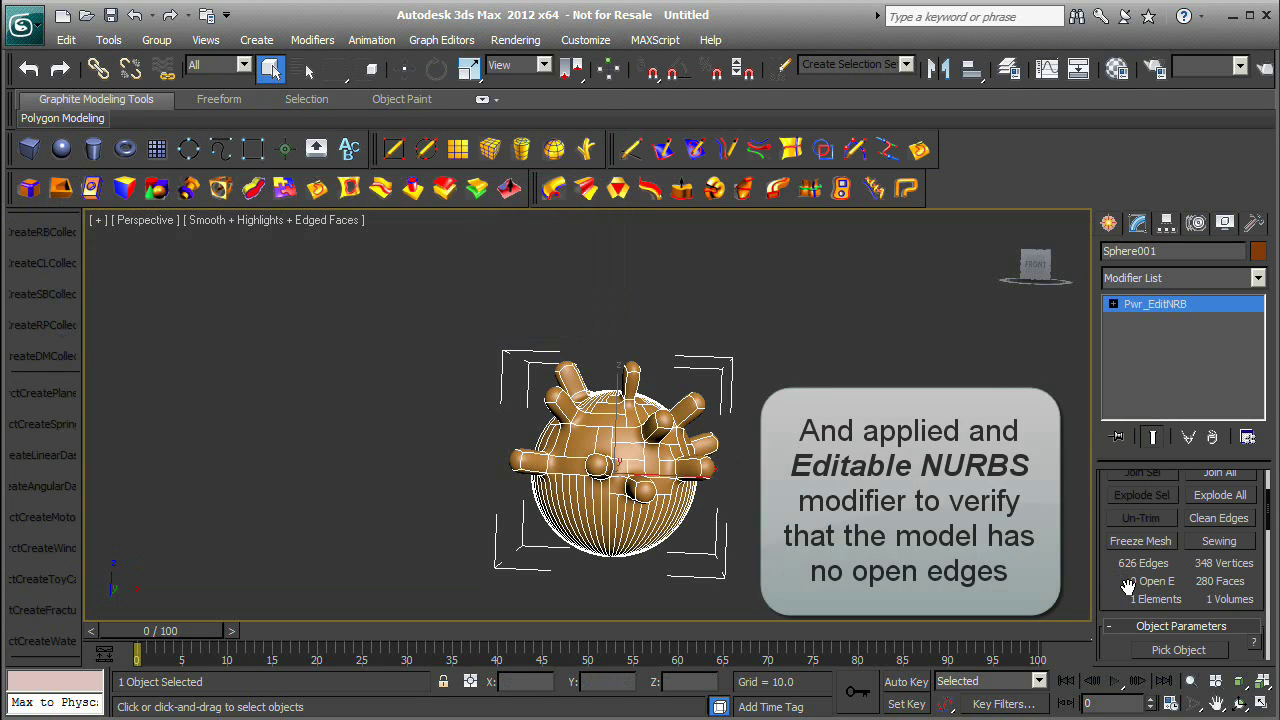
scroll(1184, 566, up, 3)
click(1181, 506)
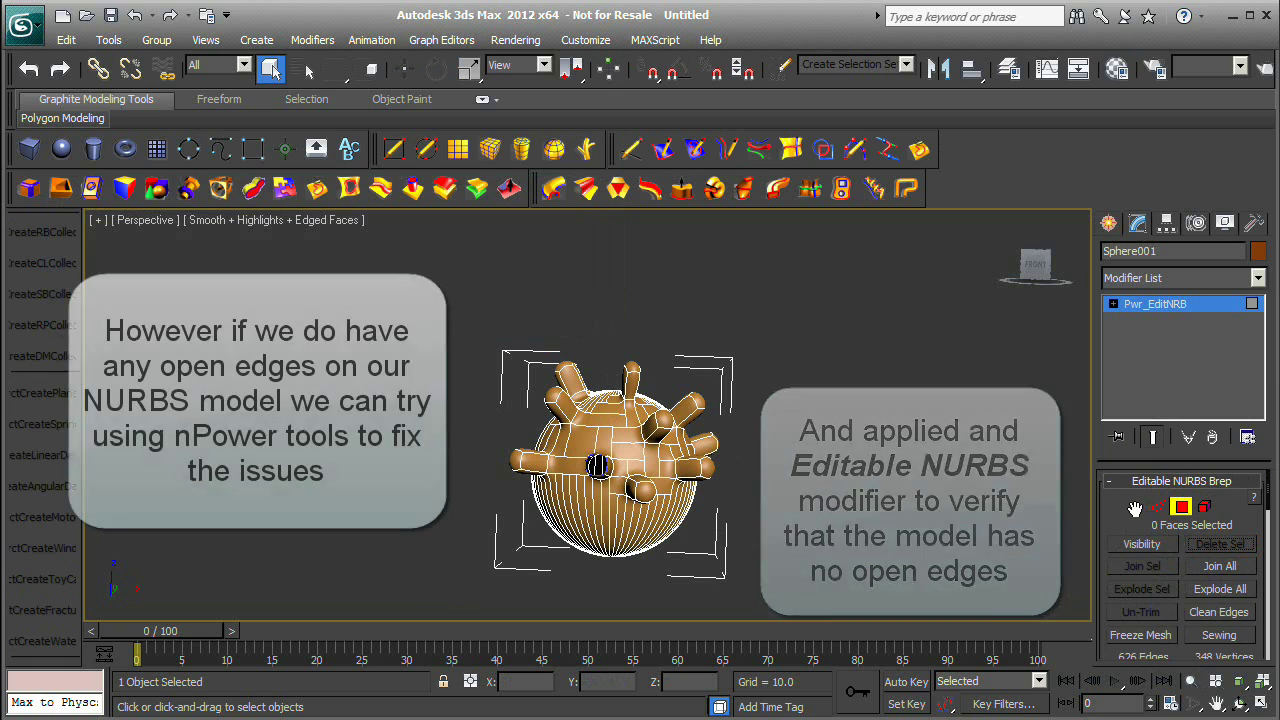
drag(1134, 509, 1134, 457)
click(1192, 681)
drag(829, 523, 777, 555)
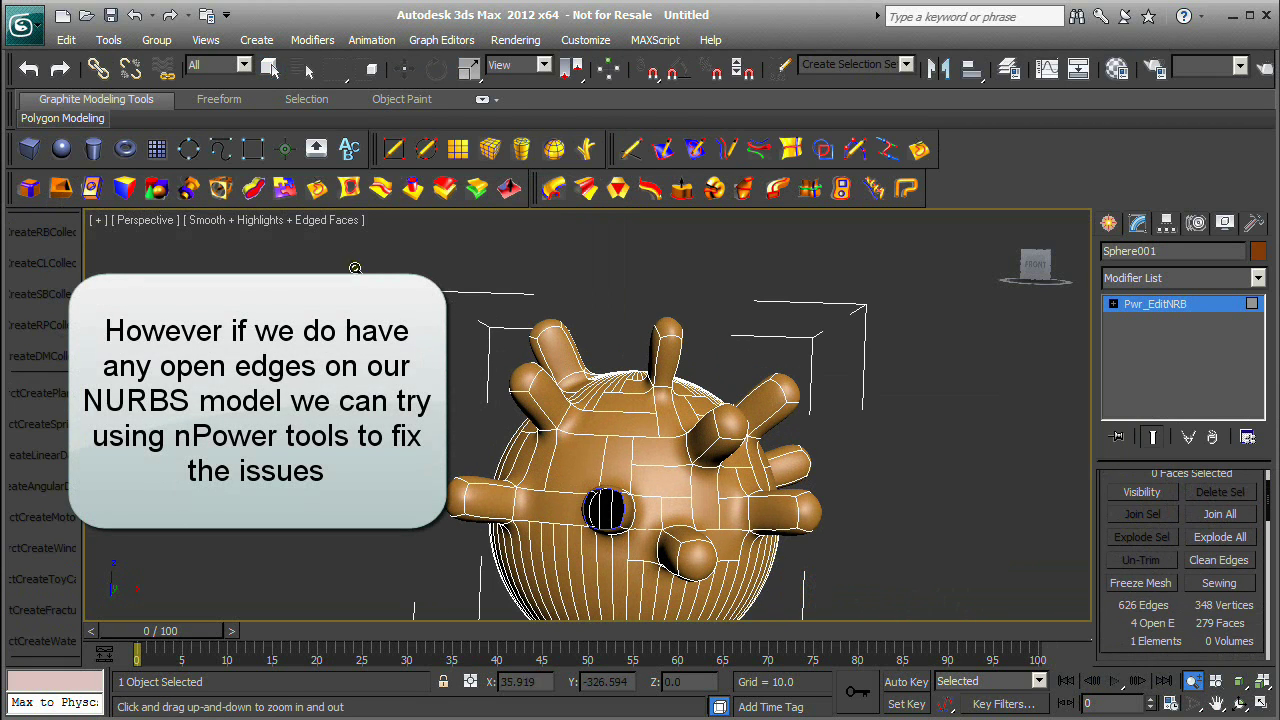
Start a Power Corner Blend with snapping enabled and pick the upper and left open edges of the hole.
click(618, 188)
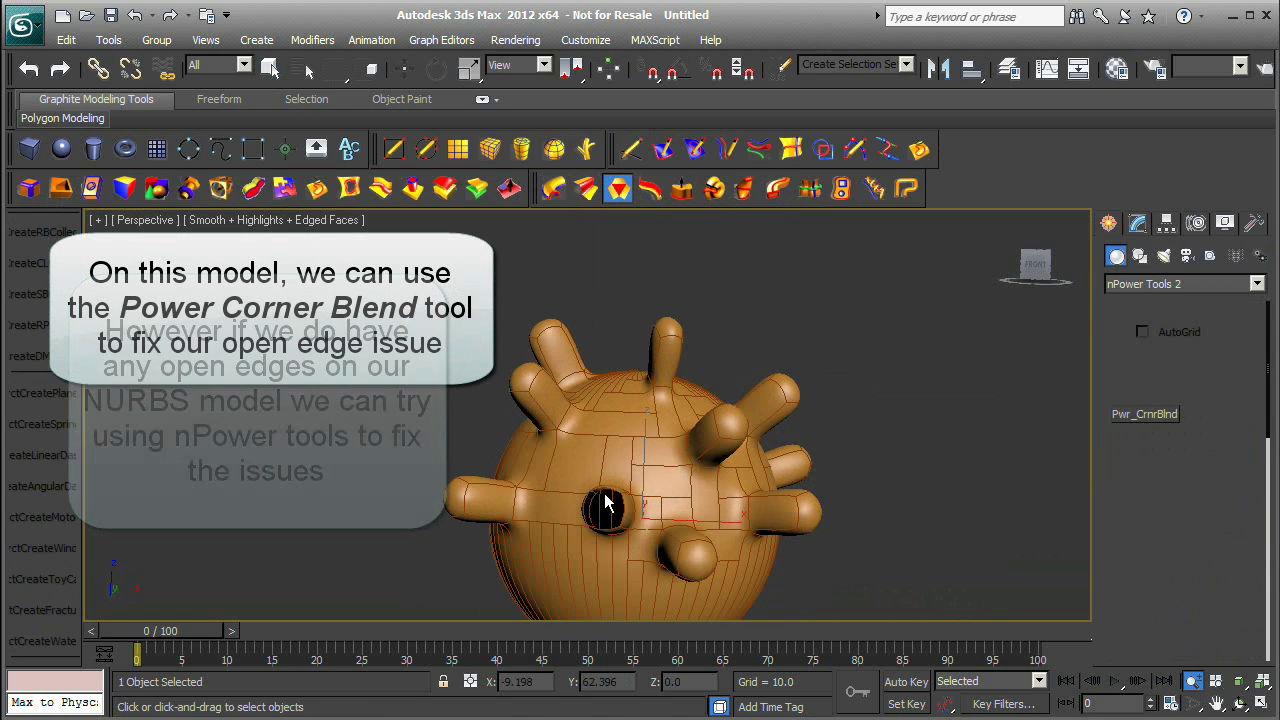
key(s)
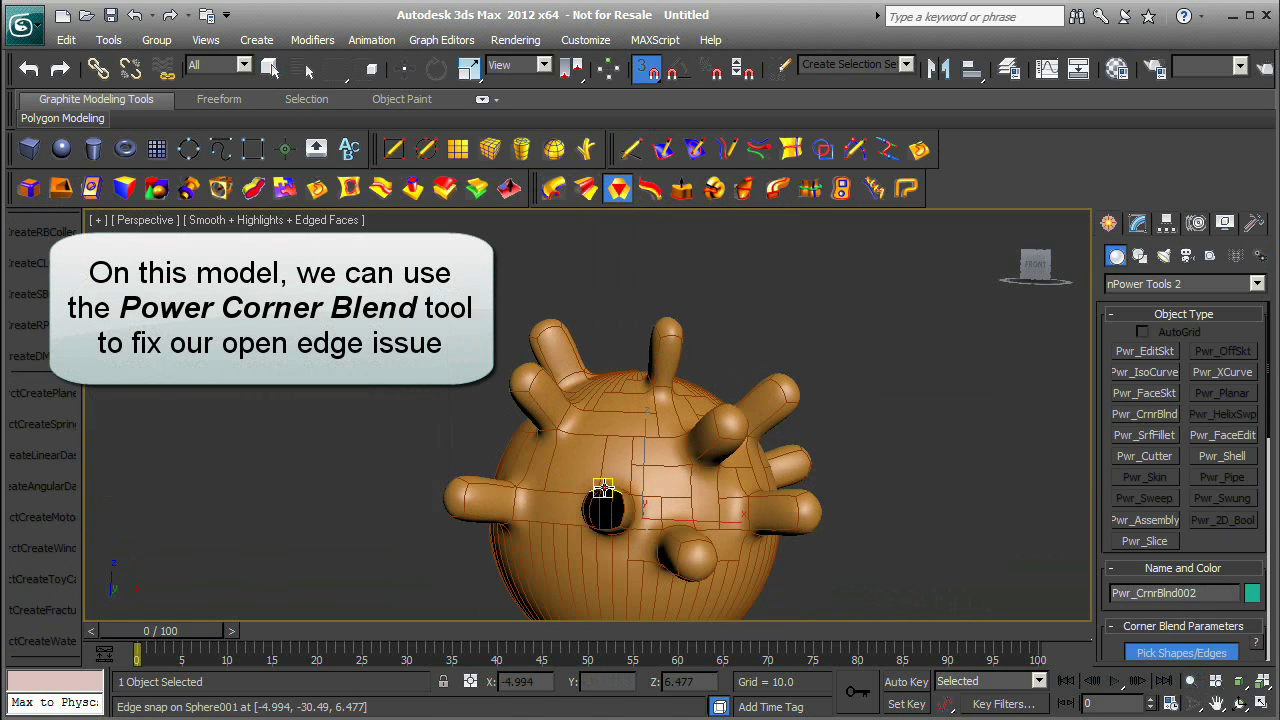
click(1240, 703)
drag(606, 503, 590, 346)
scroll(595, 505, up, 3)
scroll(600, 346, up, 3)
middle_drag(600, 346, 618, 486)
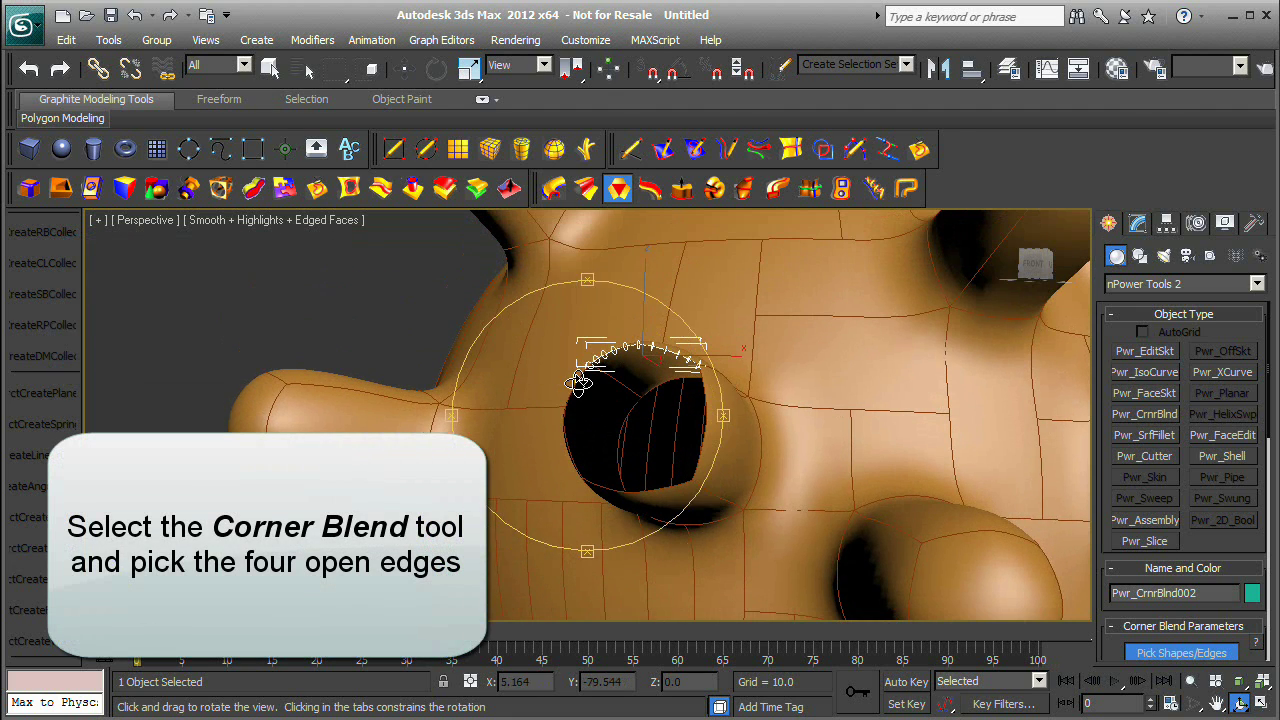
right_click(578, 383)
click(571, 394)
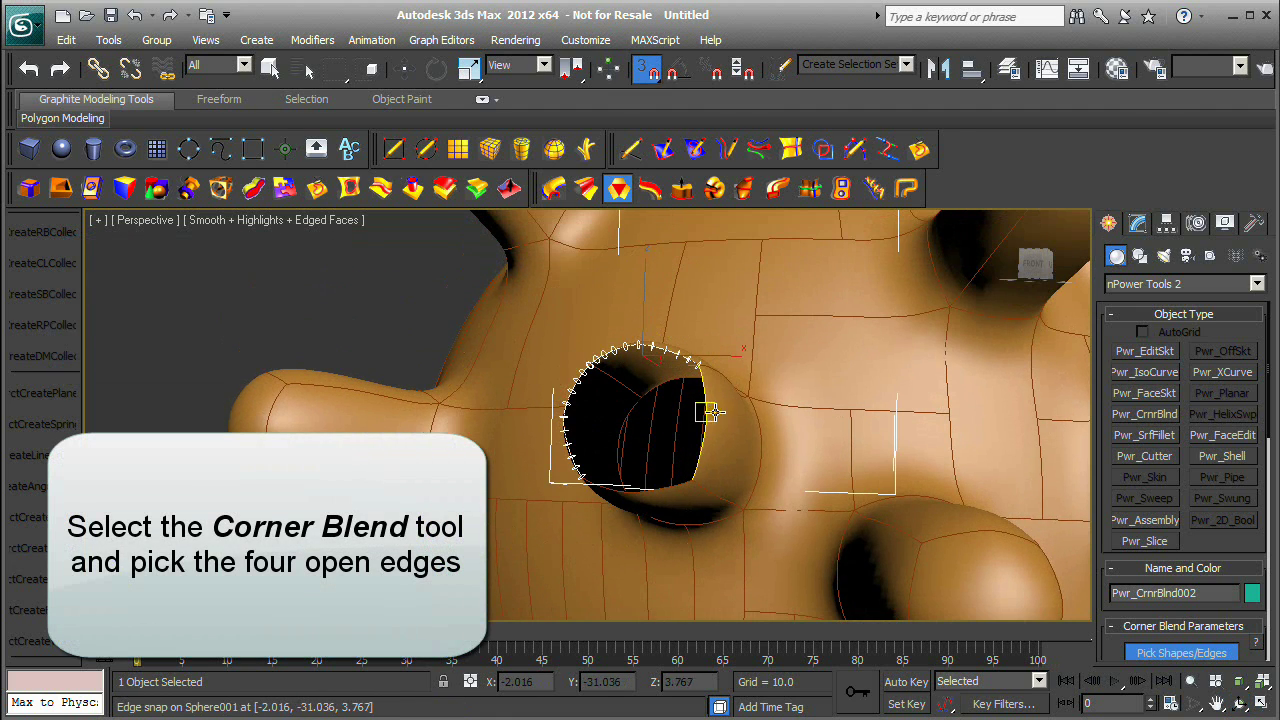
Pick the remaining right and lower open edges to cap the hole and finish the Corner Blend.
click(1240, 703)
drag(644, 508, 686, 526)
right_click(686, 526)
click(694, 522)
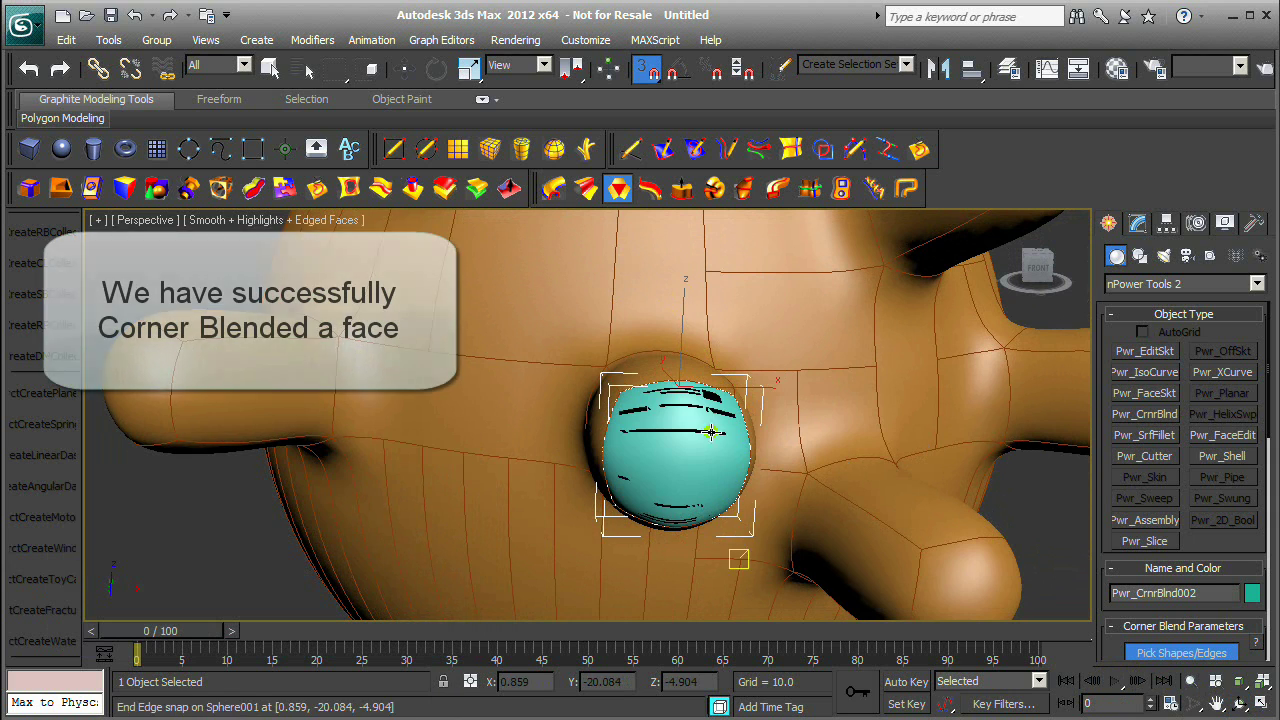
click(1192, 686)
drag(871, 466, 892, 514)
right_click(934, 474)
right_click(903, 485)
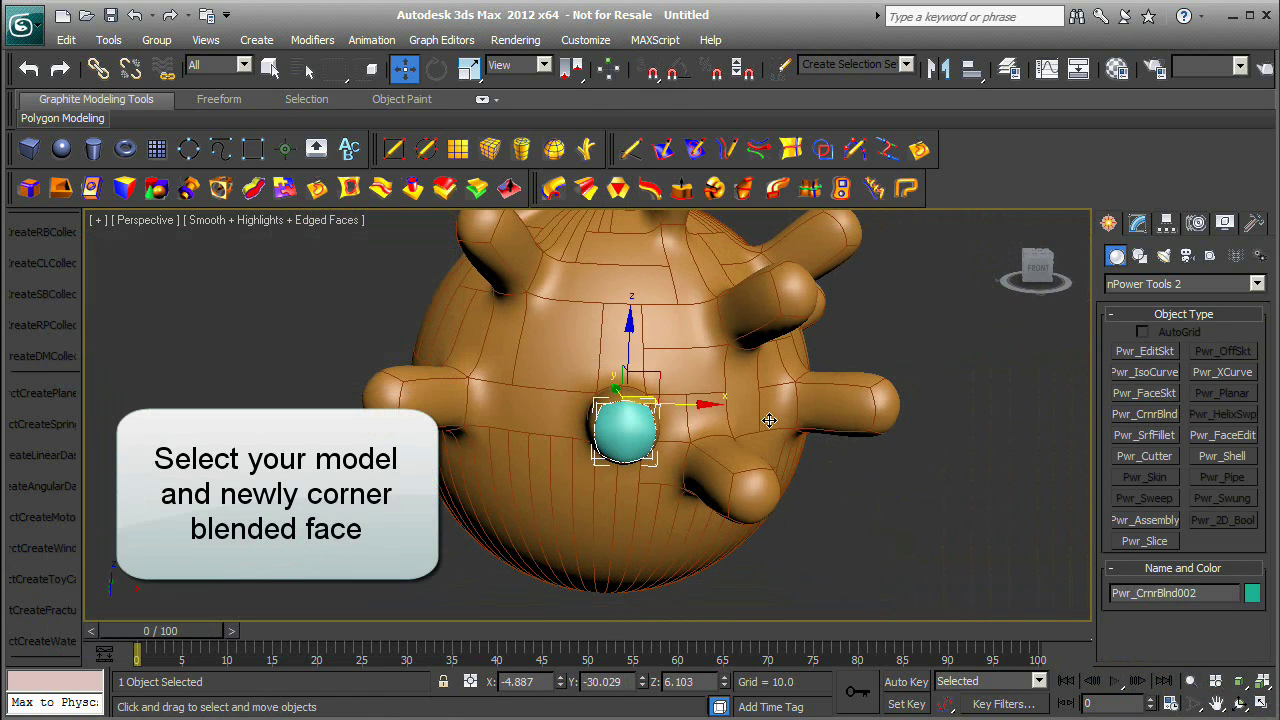
Unite the sphere and the corner-blended face with Power Join and check the result's open-edge count.
click(769, 420)
ctrl+click(643, 441)
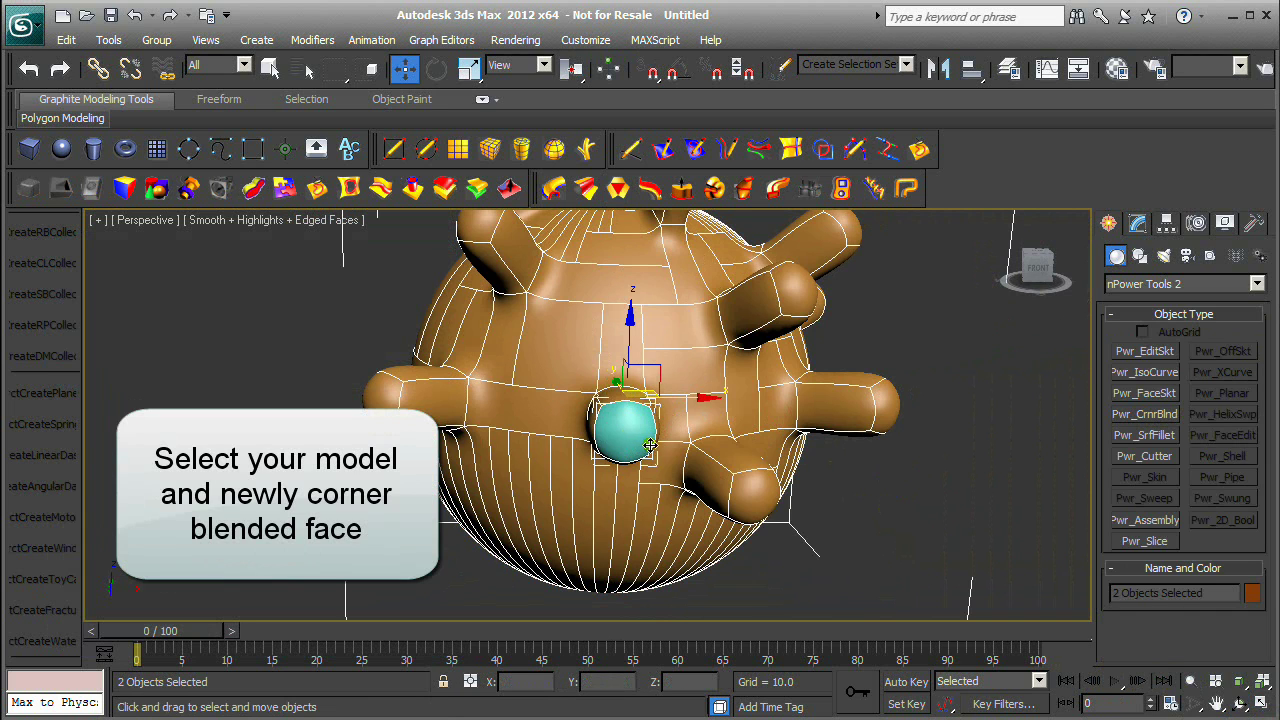
click(1180, 283)
click(1128, 305)
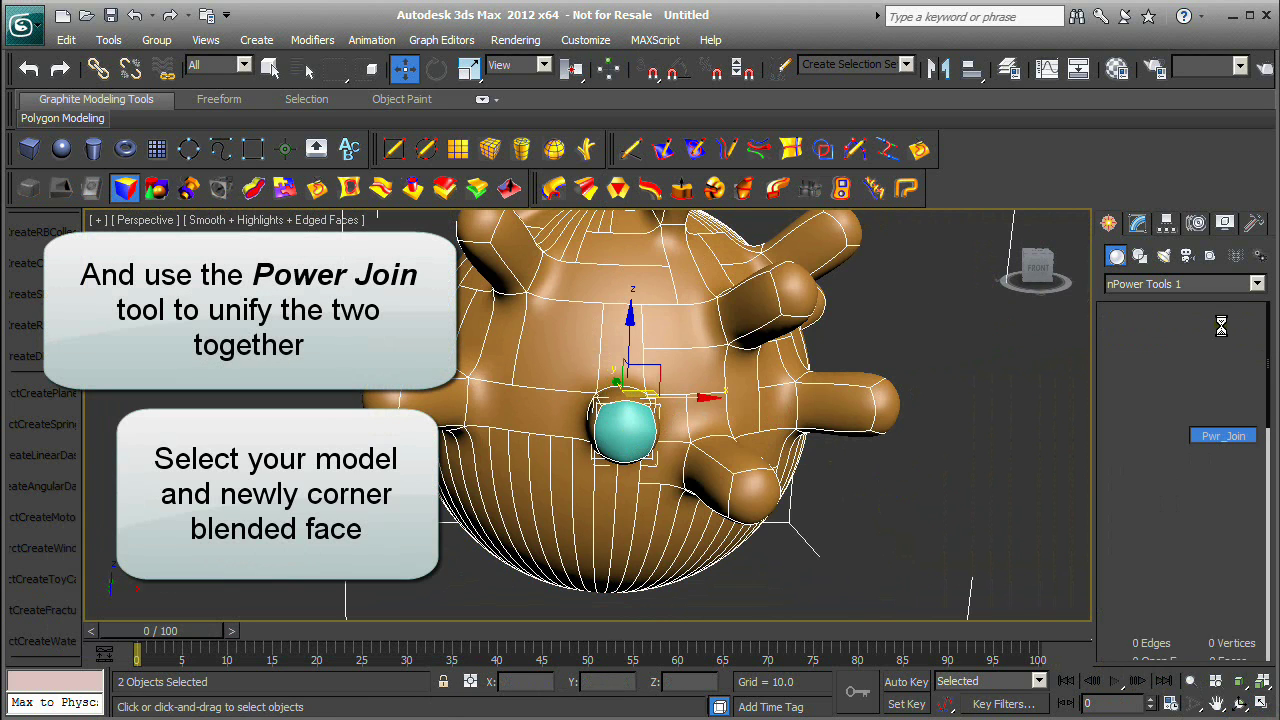
click(1224, 436)
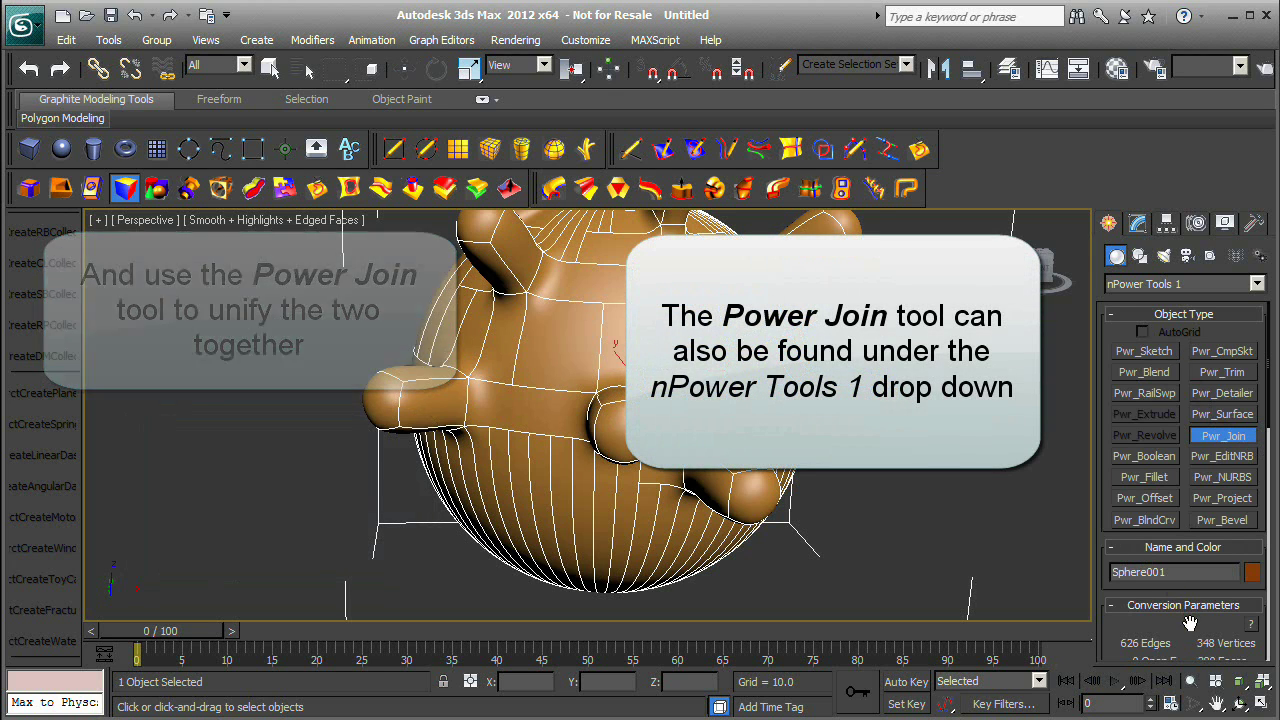
scroll(1190, 615, down, 3)
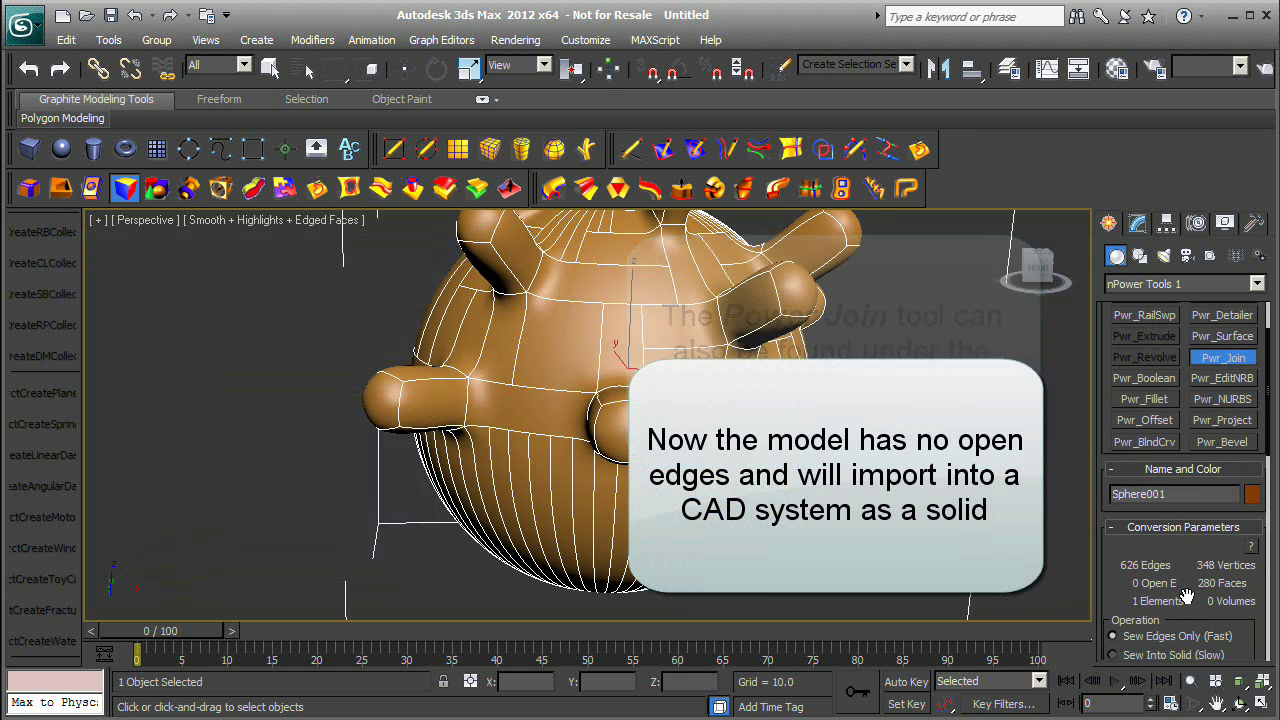
Convert the joined sphere to editable NURBS with Pwr_EditNRB, delete one spike's end face and check the open-edge count.
click(1192, 682)
drag(760, 410, 760, 485)
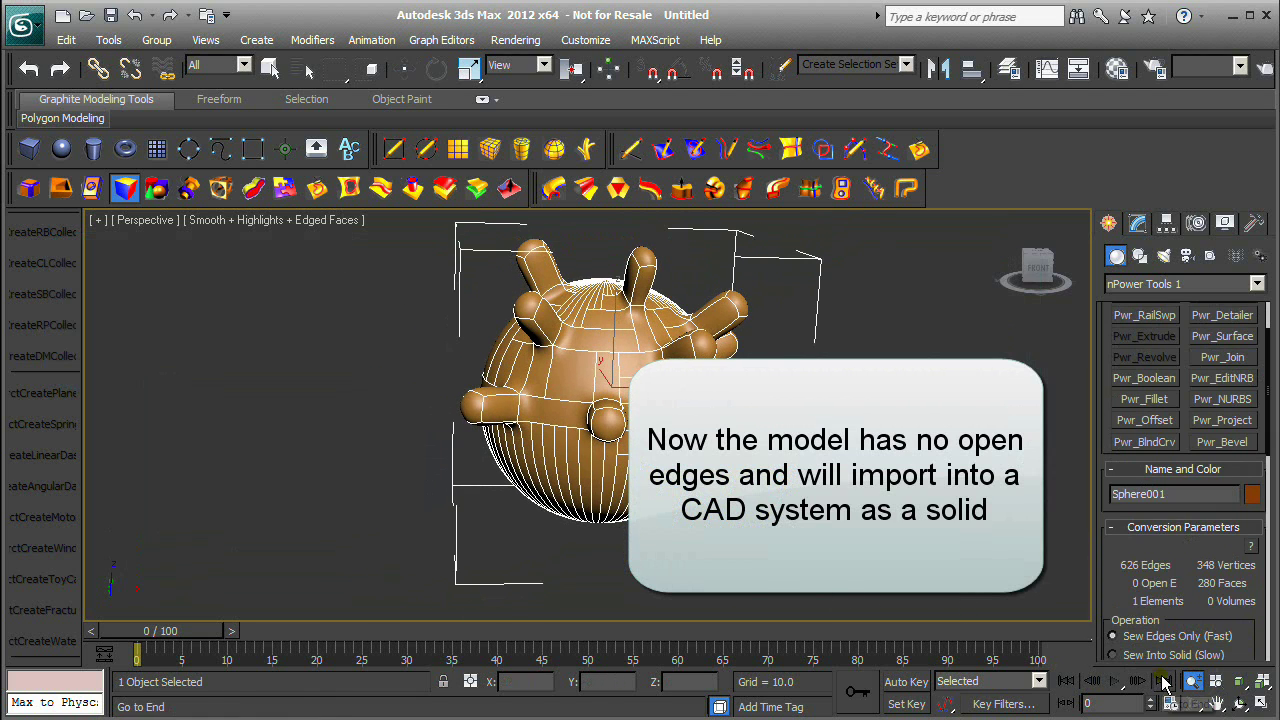
click(1240, 704)
drag(580, 350, 219, 289)
click(91, 189)
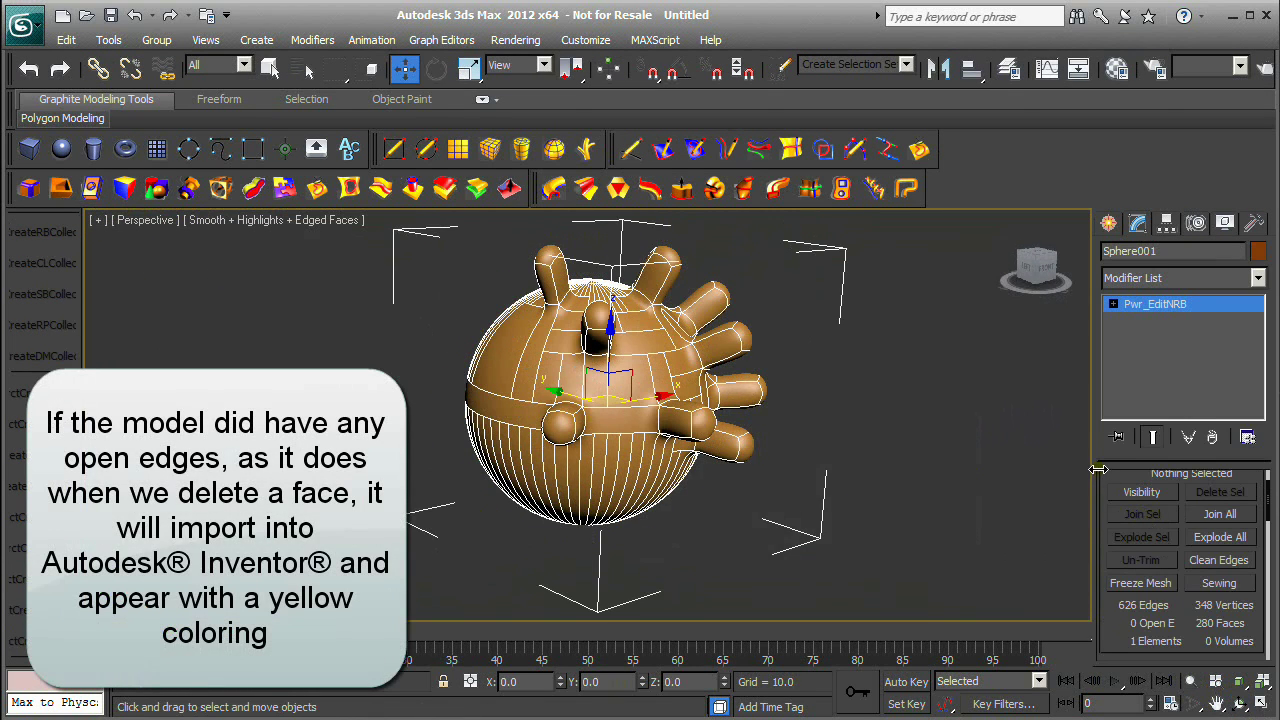
drag(1113, 478, 1140, 606)
click(1181, 509)
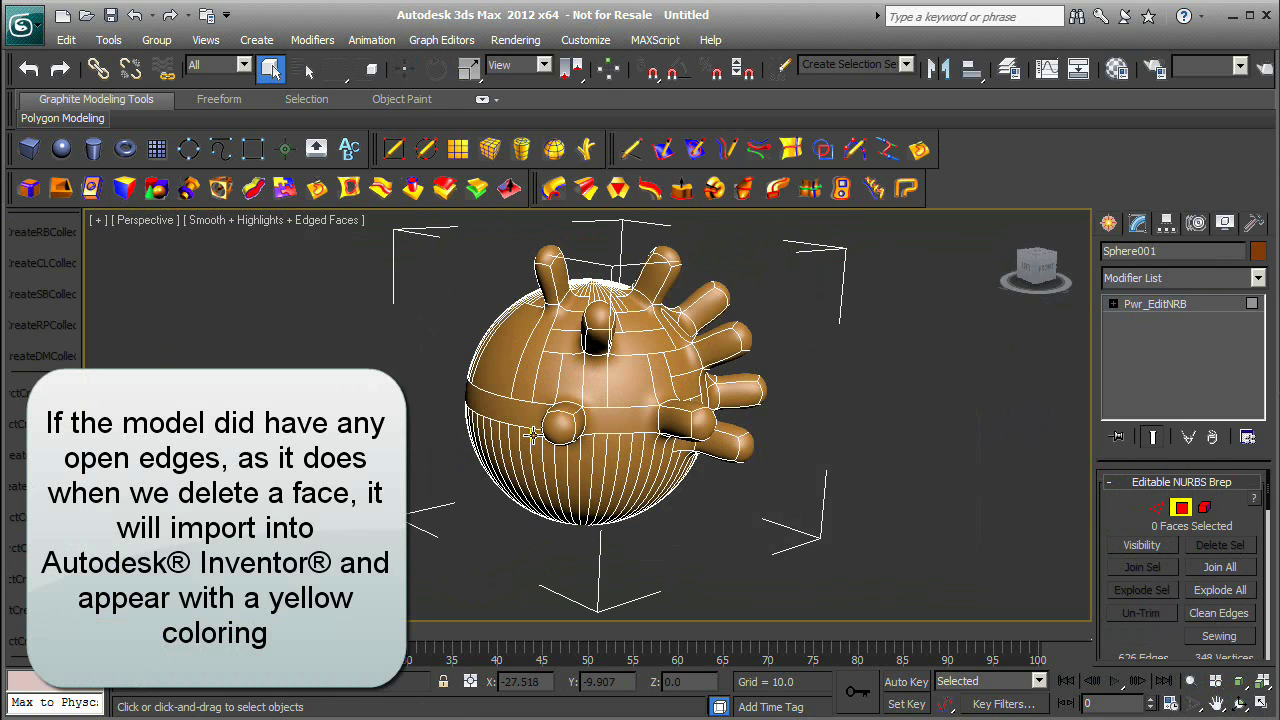
click(567, 421)
click(1204, 509)
click(1222, 546)
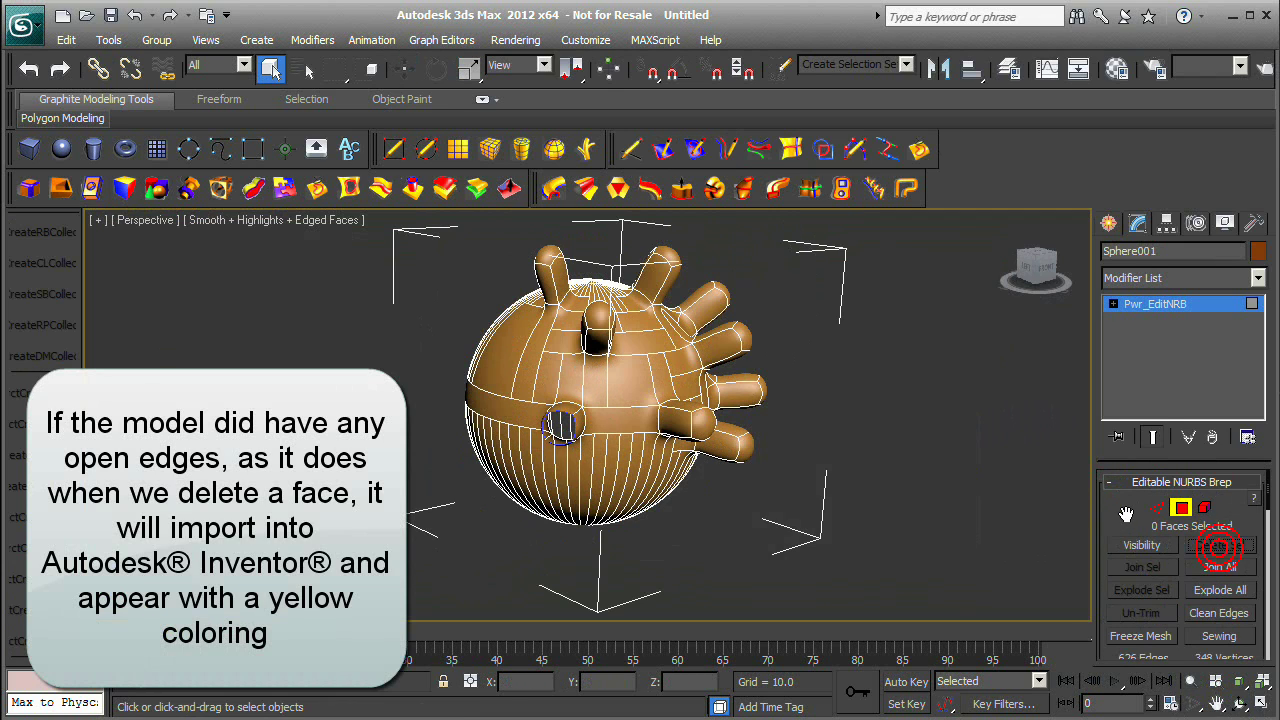
scroll(1130, 545, down, 2)
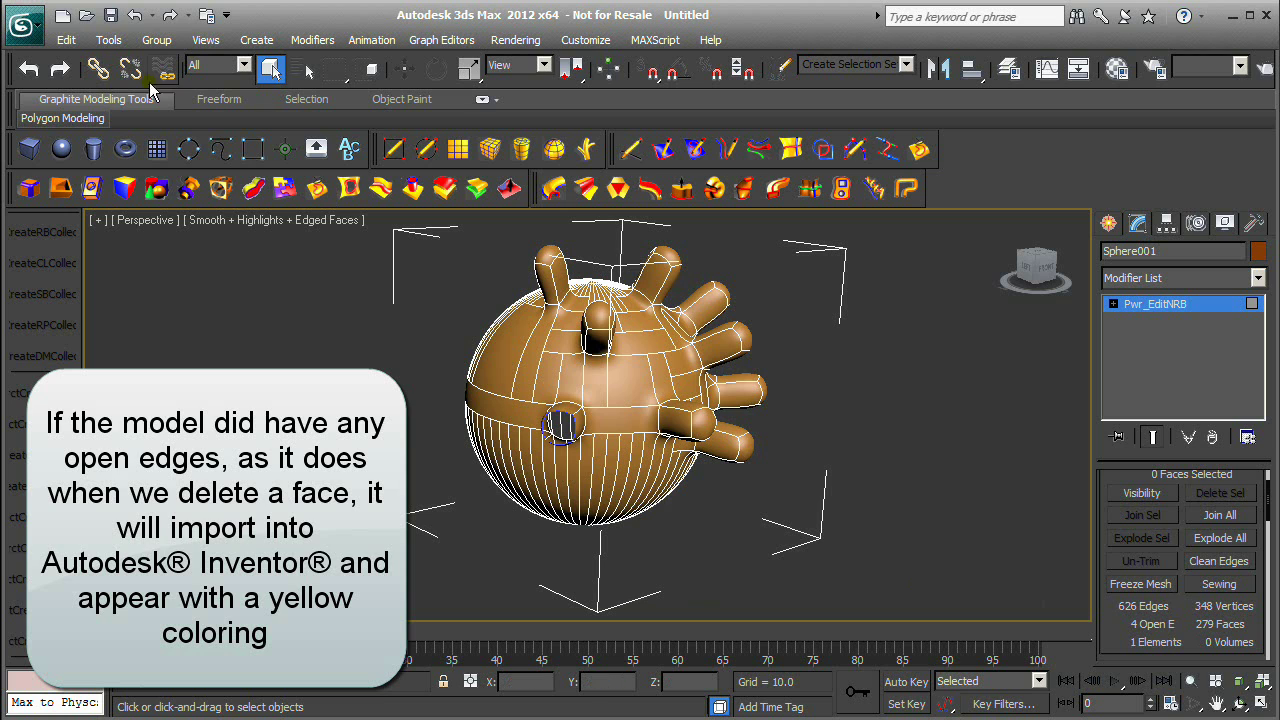
Export the sphere model with the deleted spike face from 3ds Max.
click(24, 26)
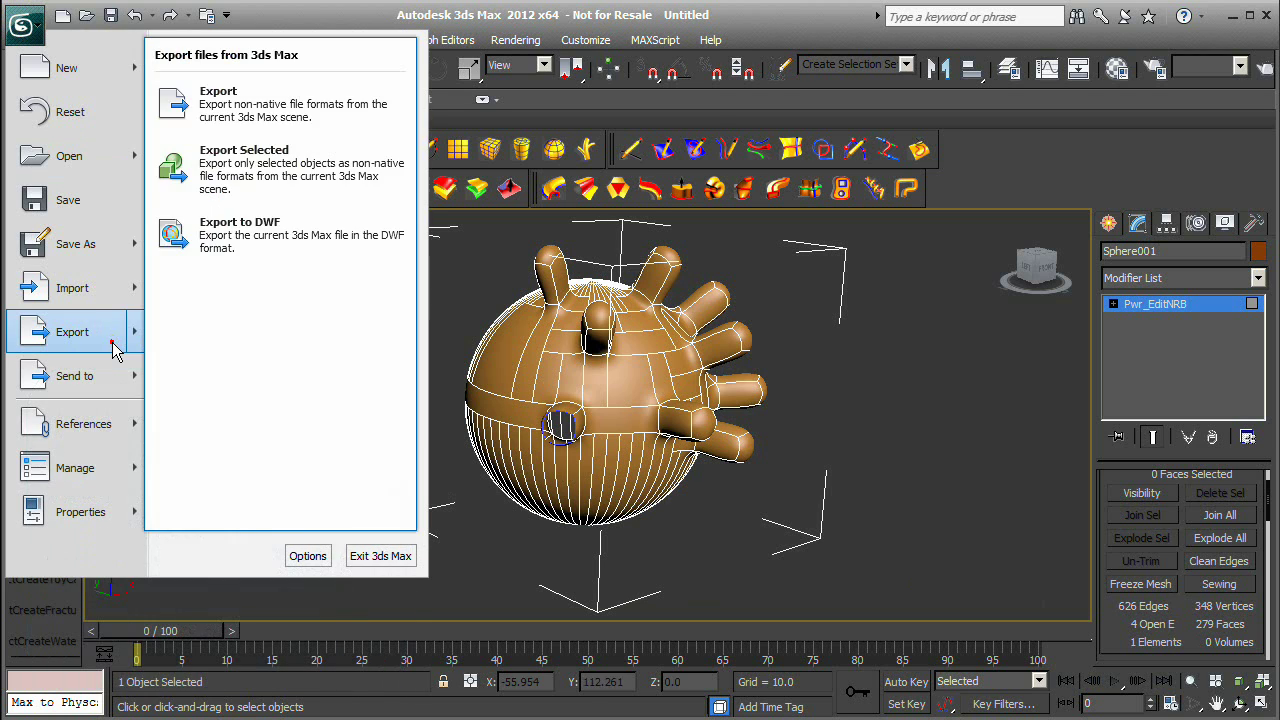
click(113, 345)
click(638, 640)
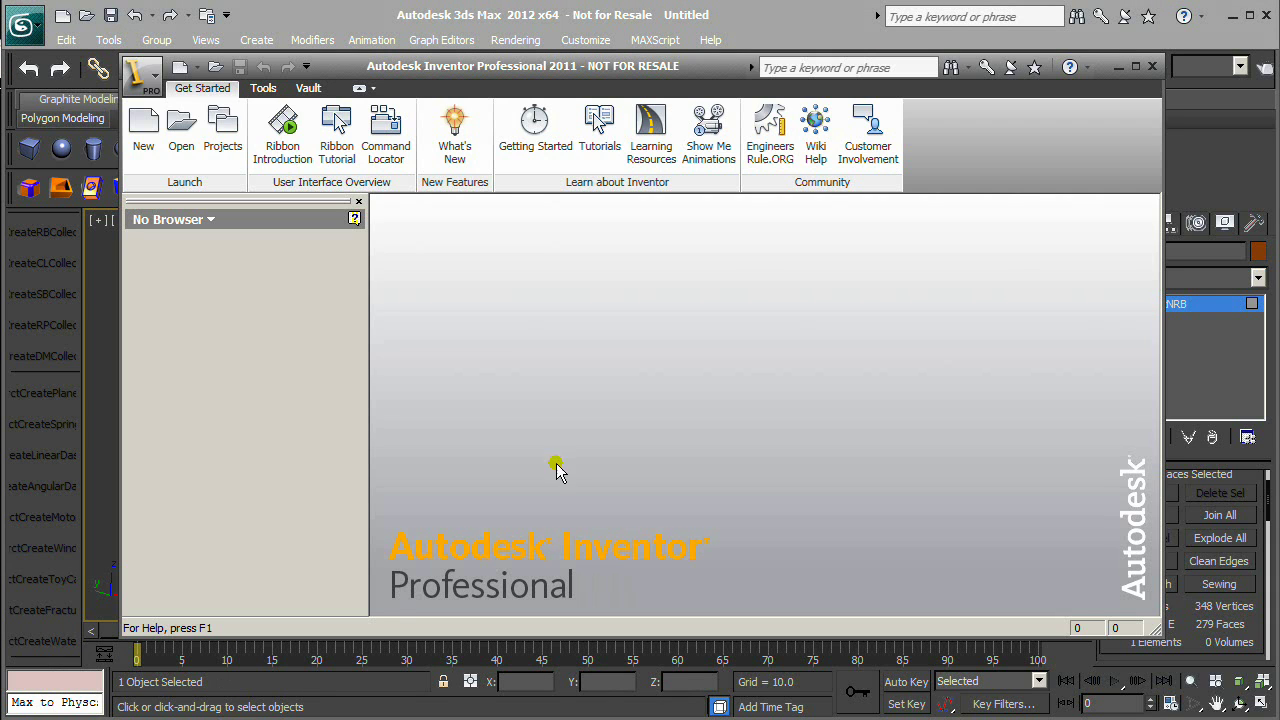
Switch to Autodesk Inventor and open ohnoopenedges.STEP from the Desktop.
click(142, 72)
click(822, 524)
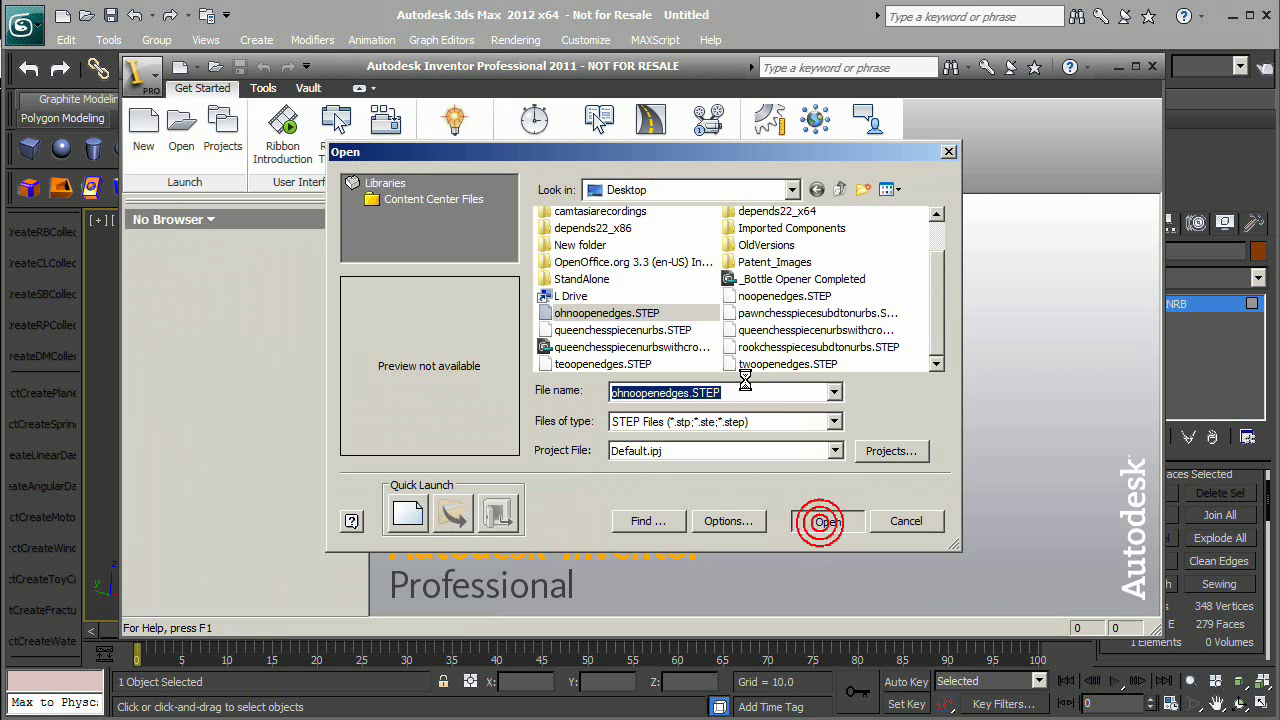